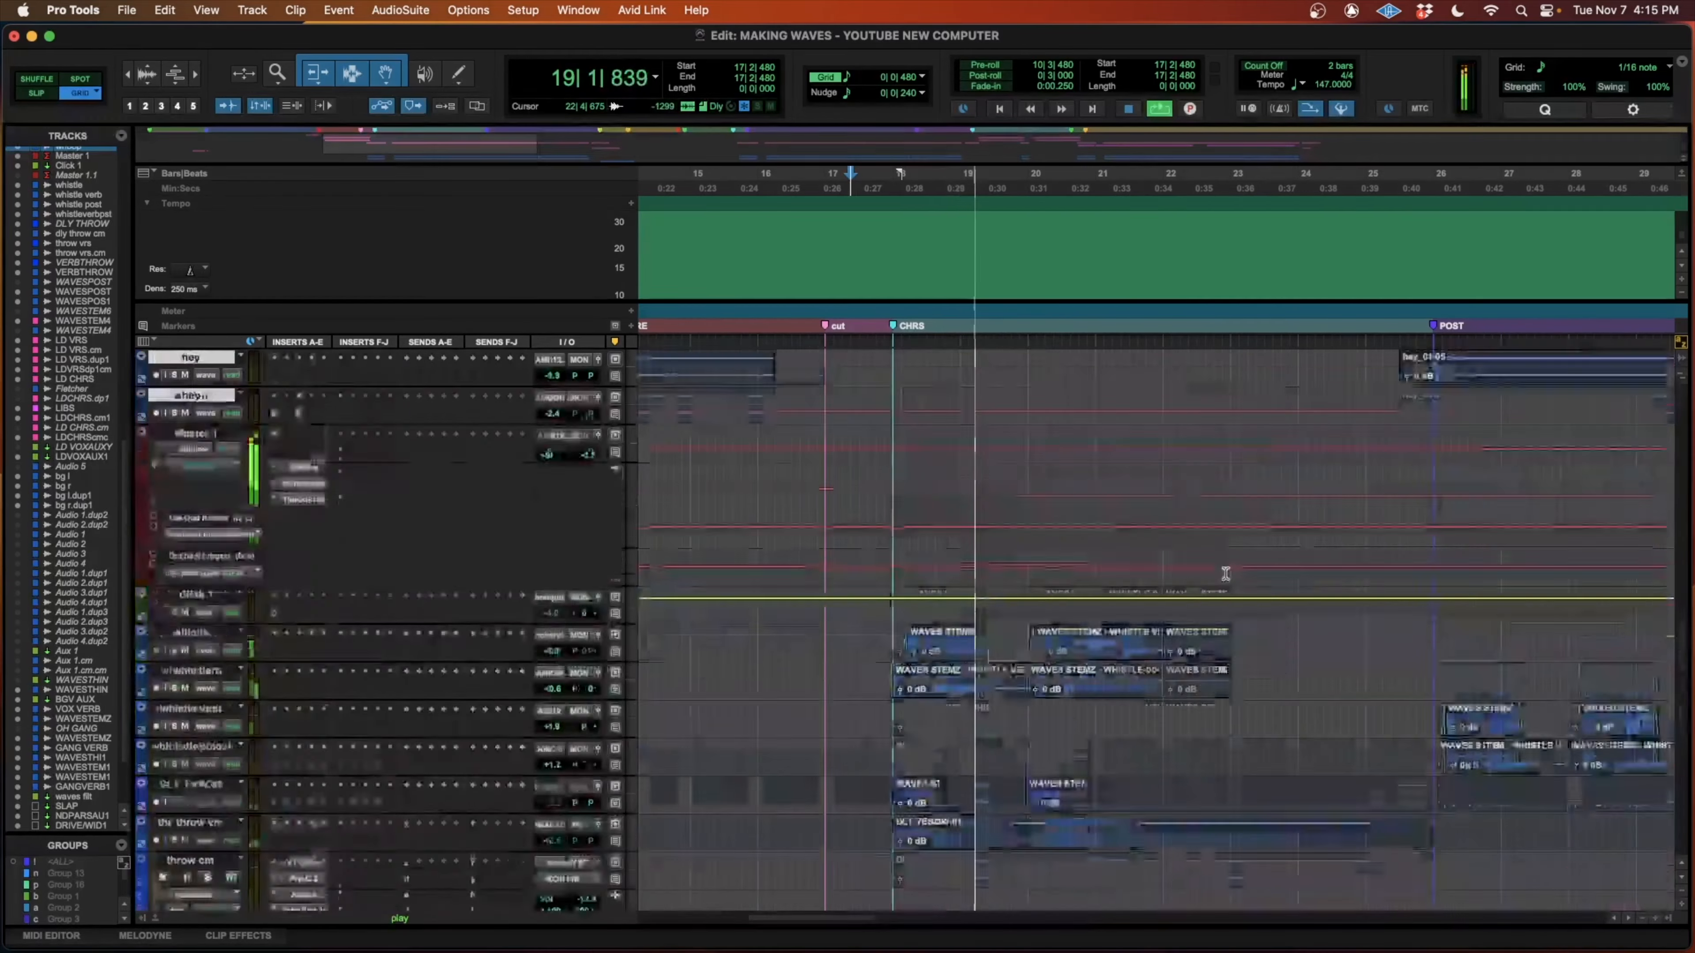
Look through the session's drum, synth, lead vocal and background vocal tracks during chorus playback, and stop playback.
scroll(1226, 577, "down", 2)
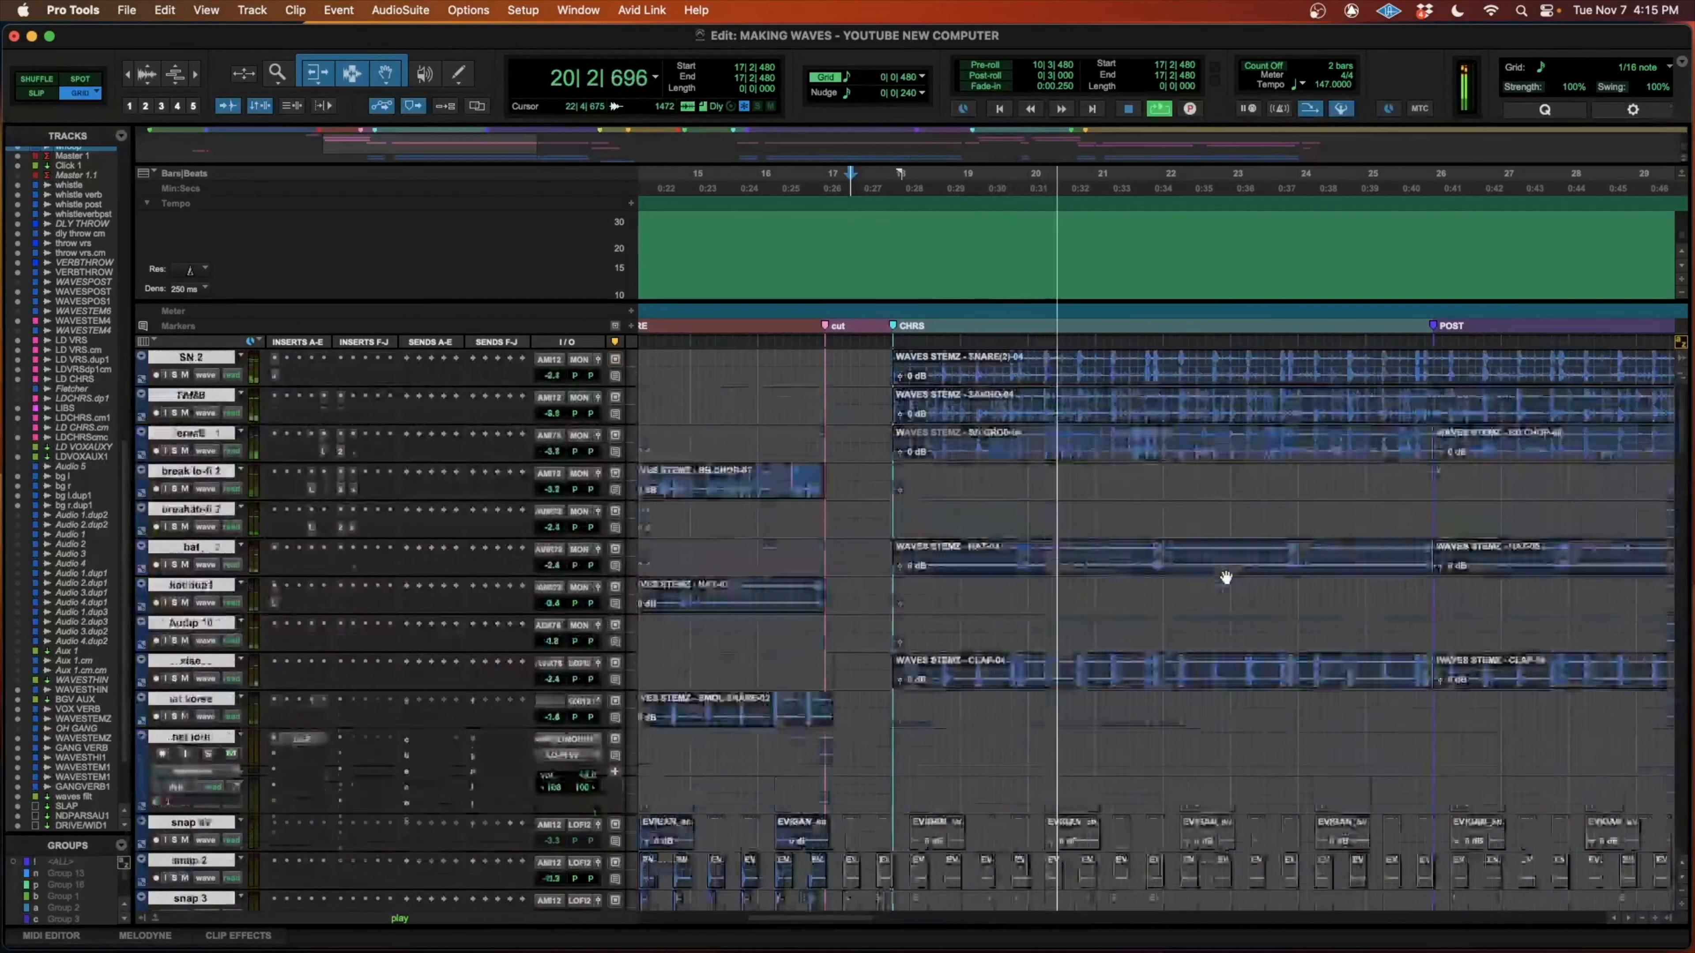
scroll(1225, 577, "down", 15)
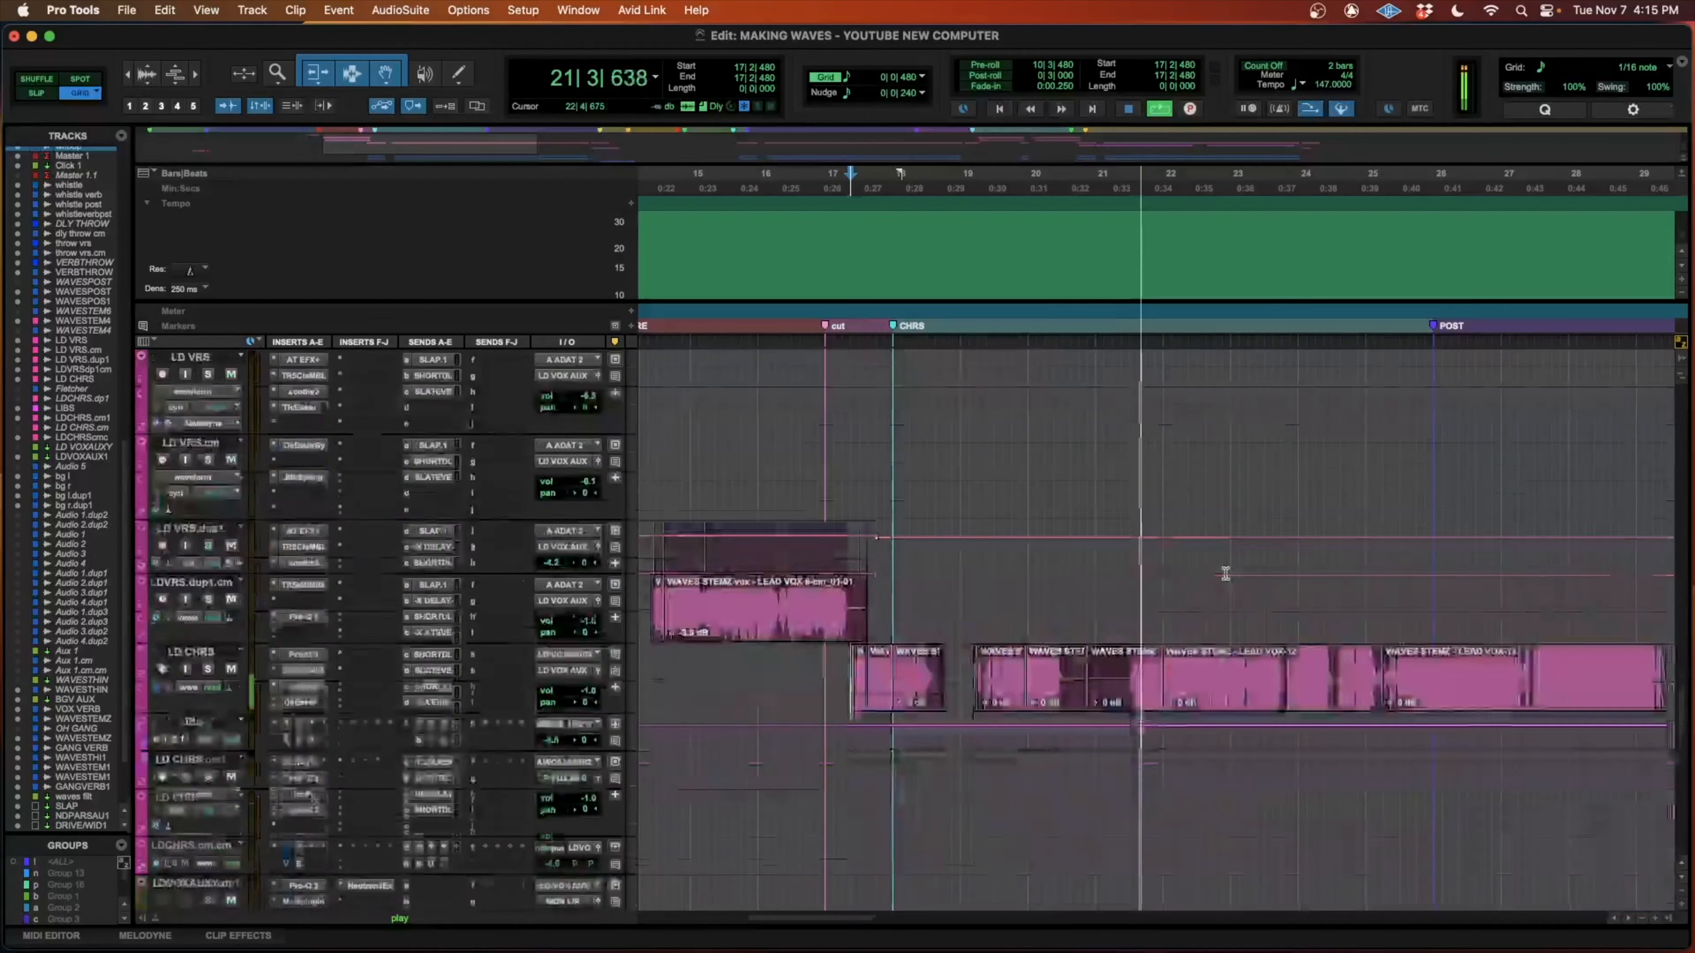
key("r")
scroll(1226, 575, "down", 6)
scroll(1225, 575, "up", 10)
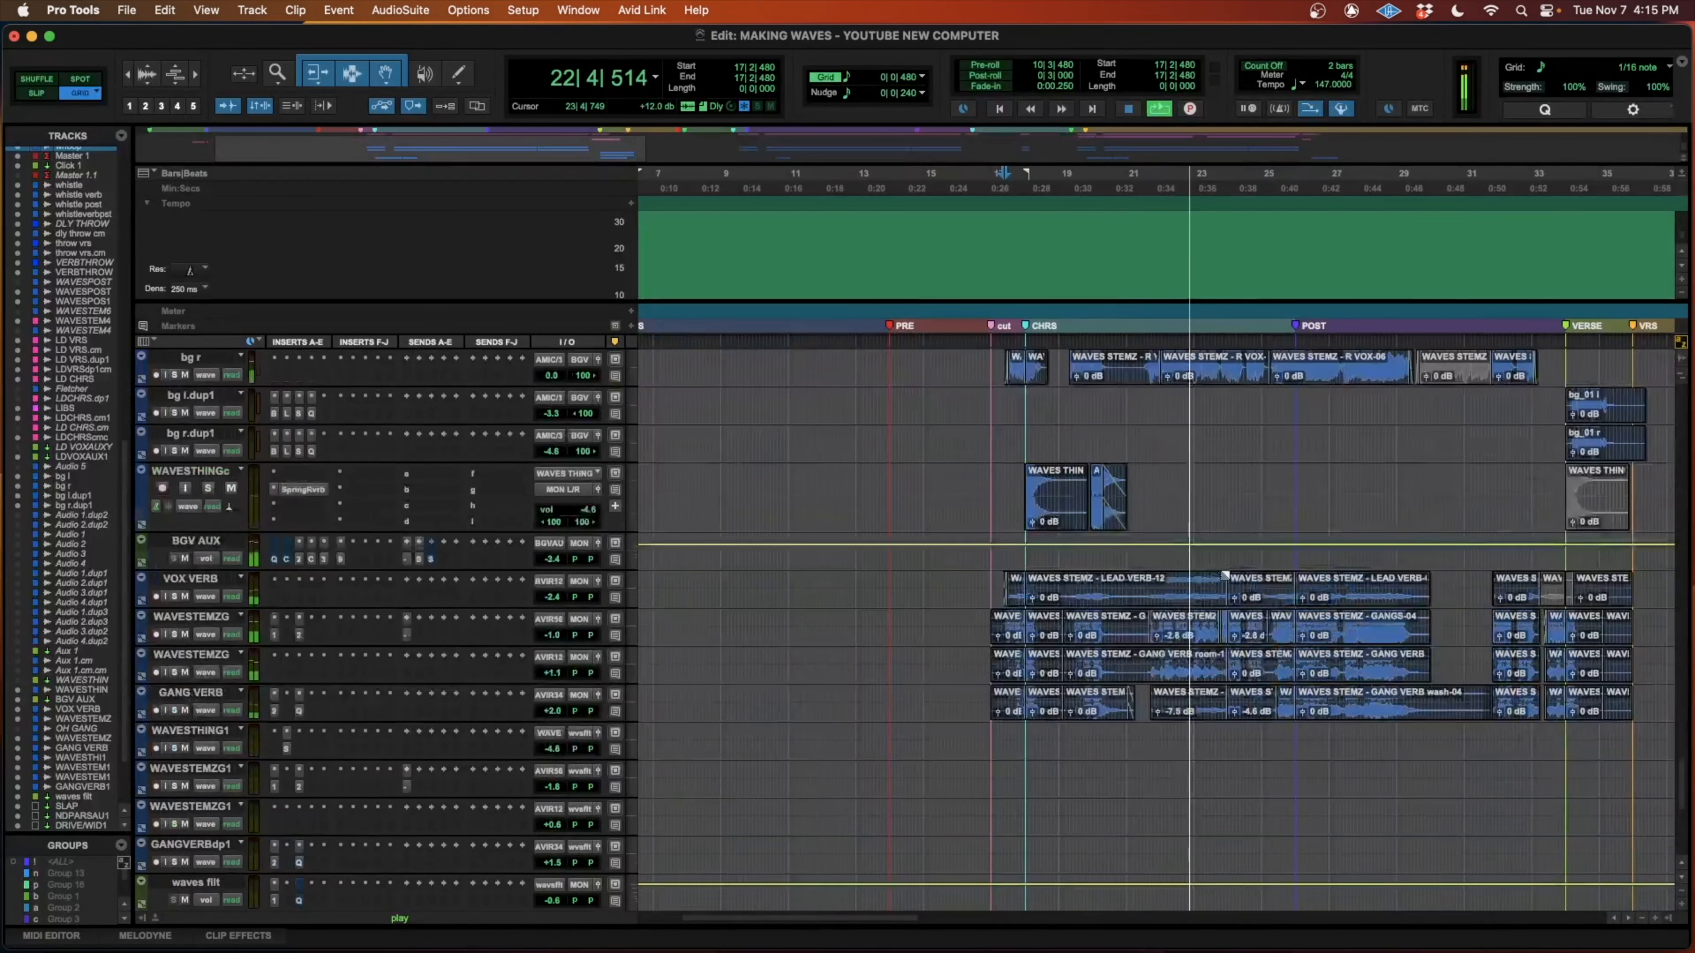
scroll(1225, 575, "up", 15)
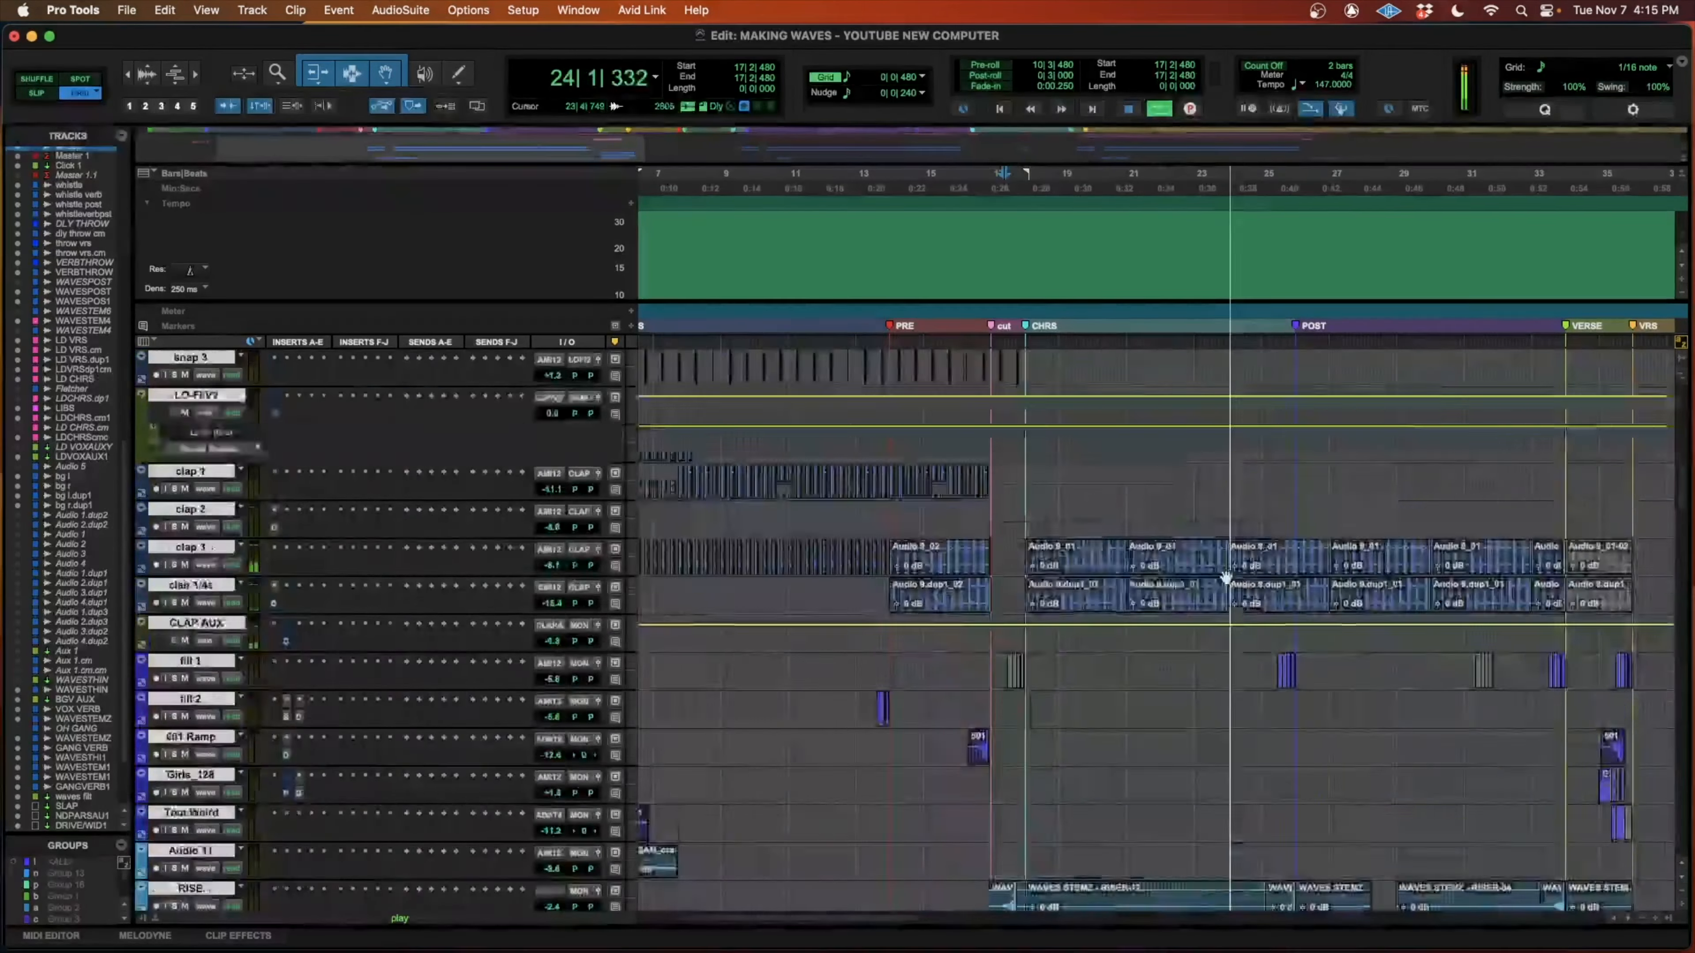
scroll(1226, 576, "up", 20)
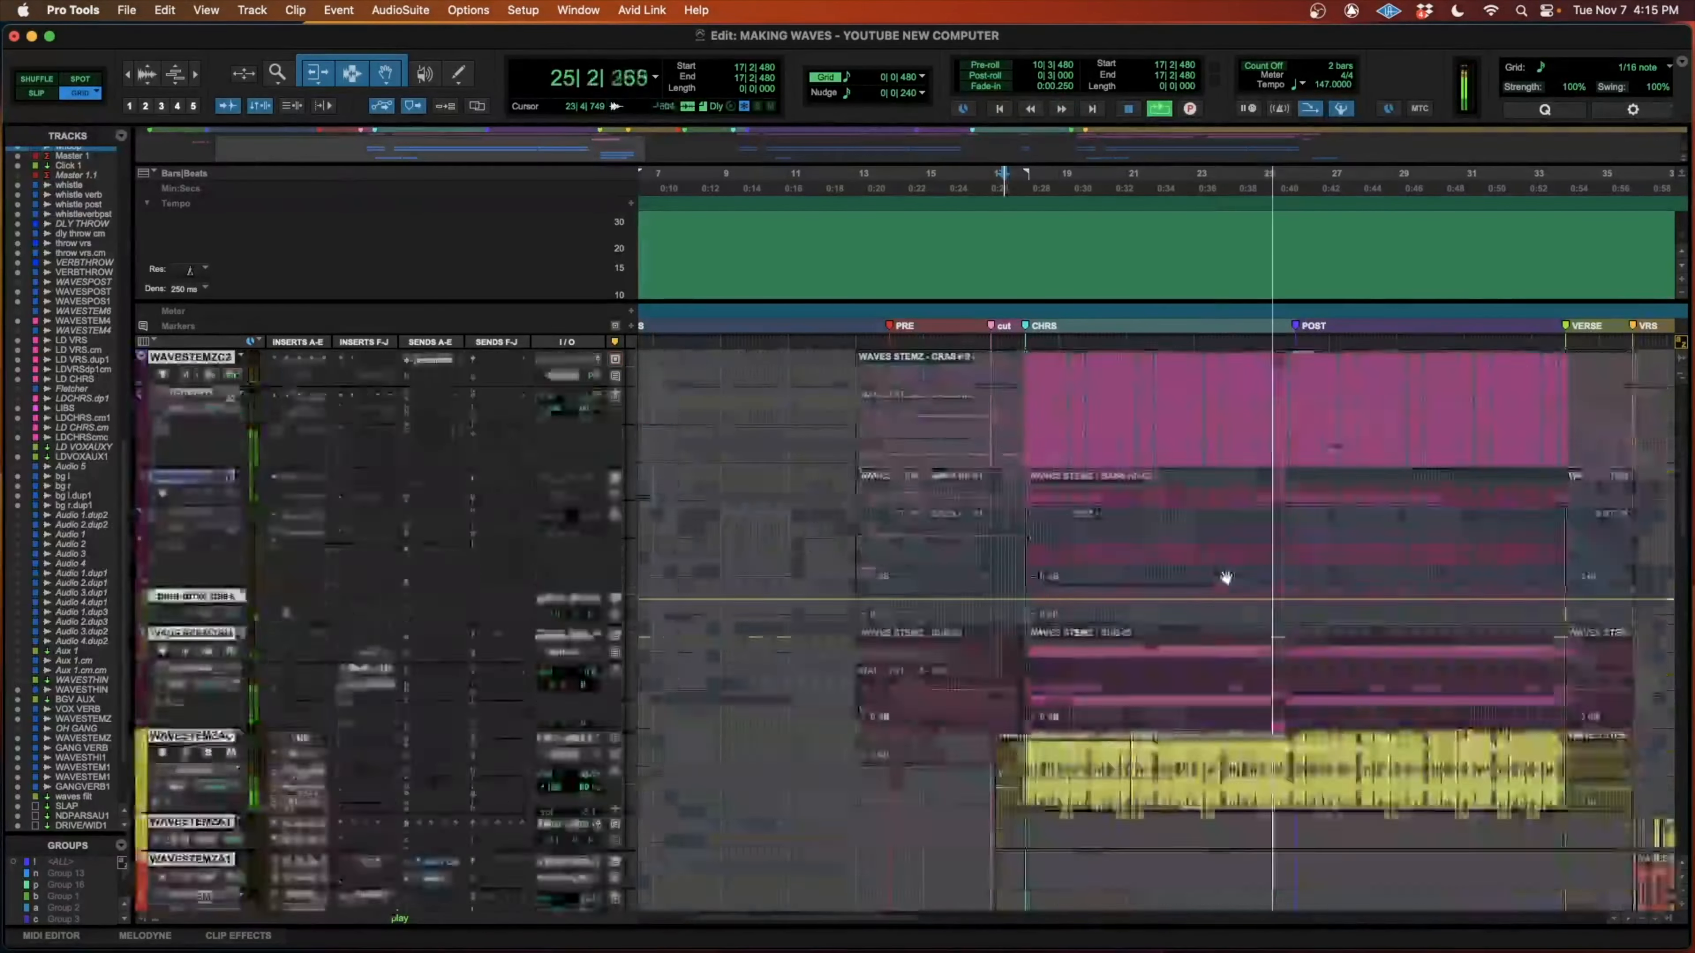
scroll(1225, 574, "down", 20)
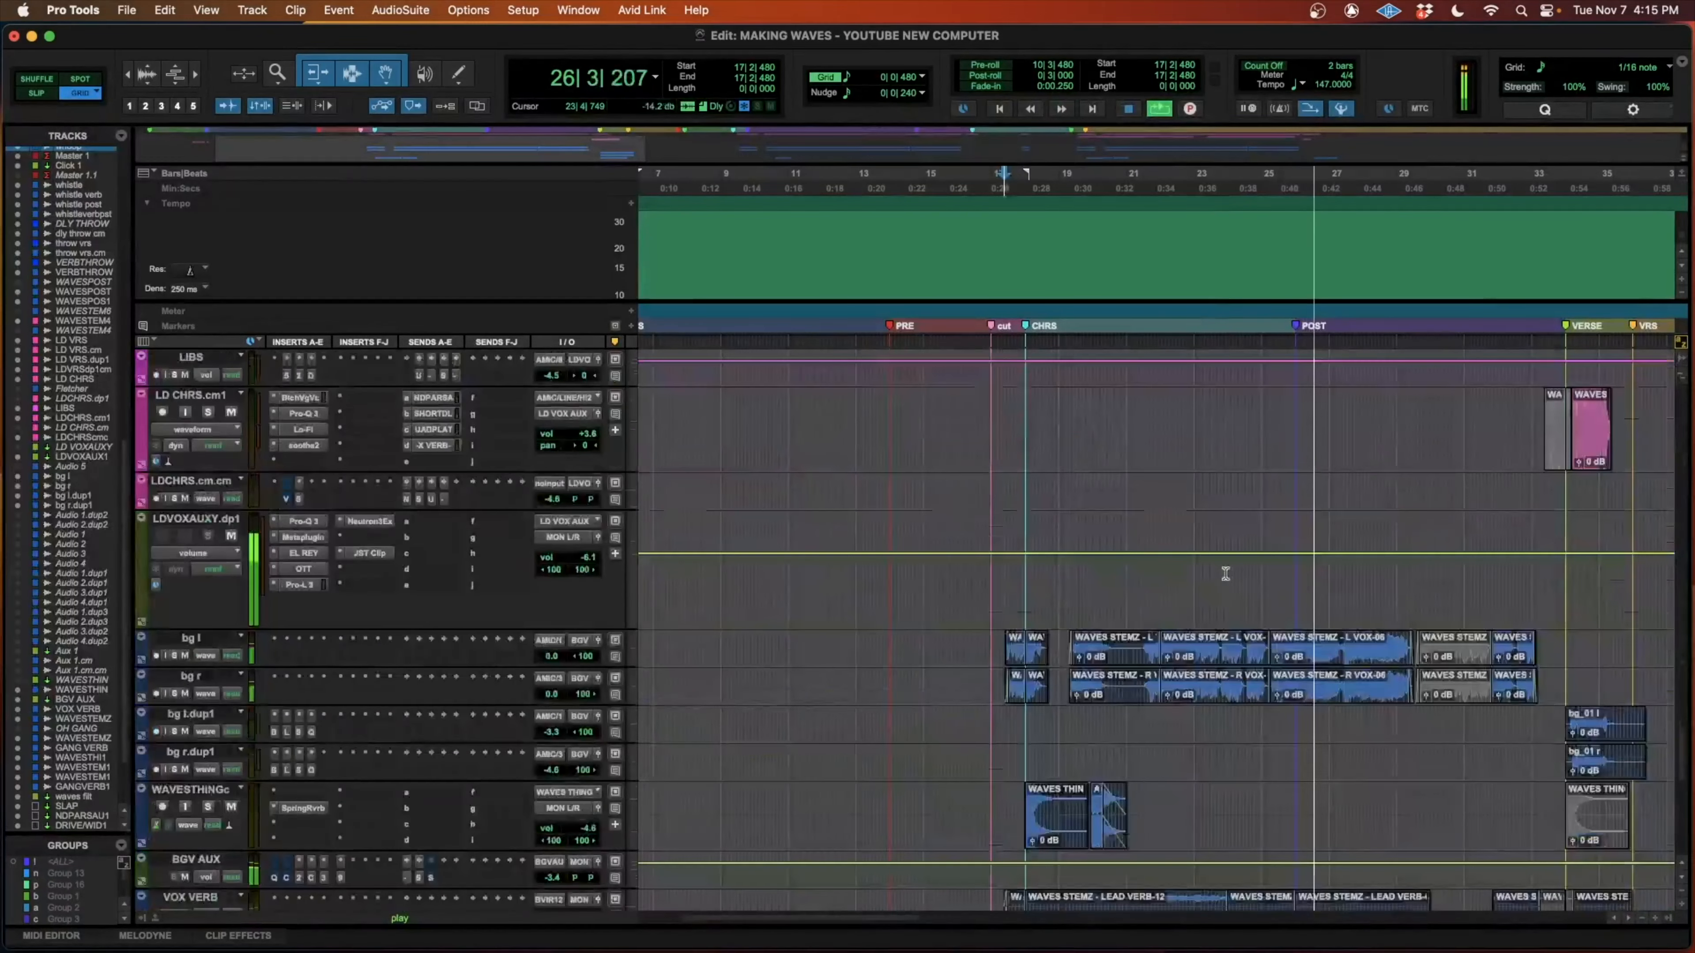
scroll(1225, 575, "down", 3)
scroll(1225, 576, "up", 5)
scroll(1225, 576, "down", 2)
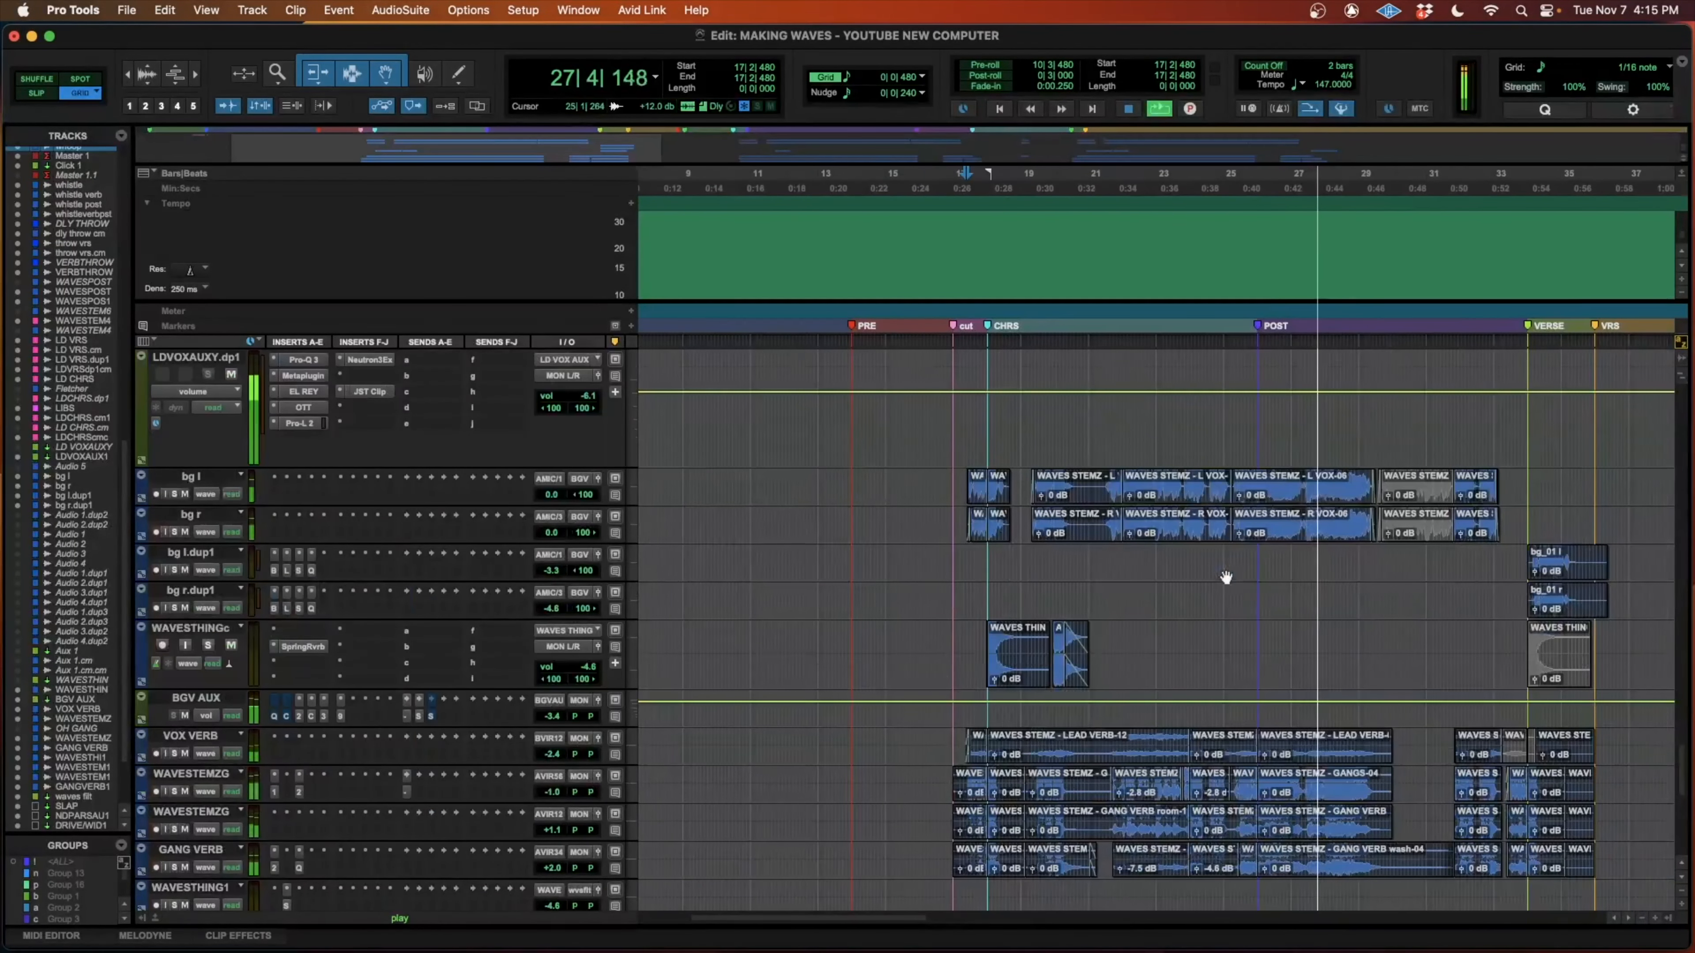
key("r")
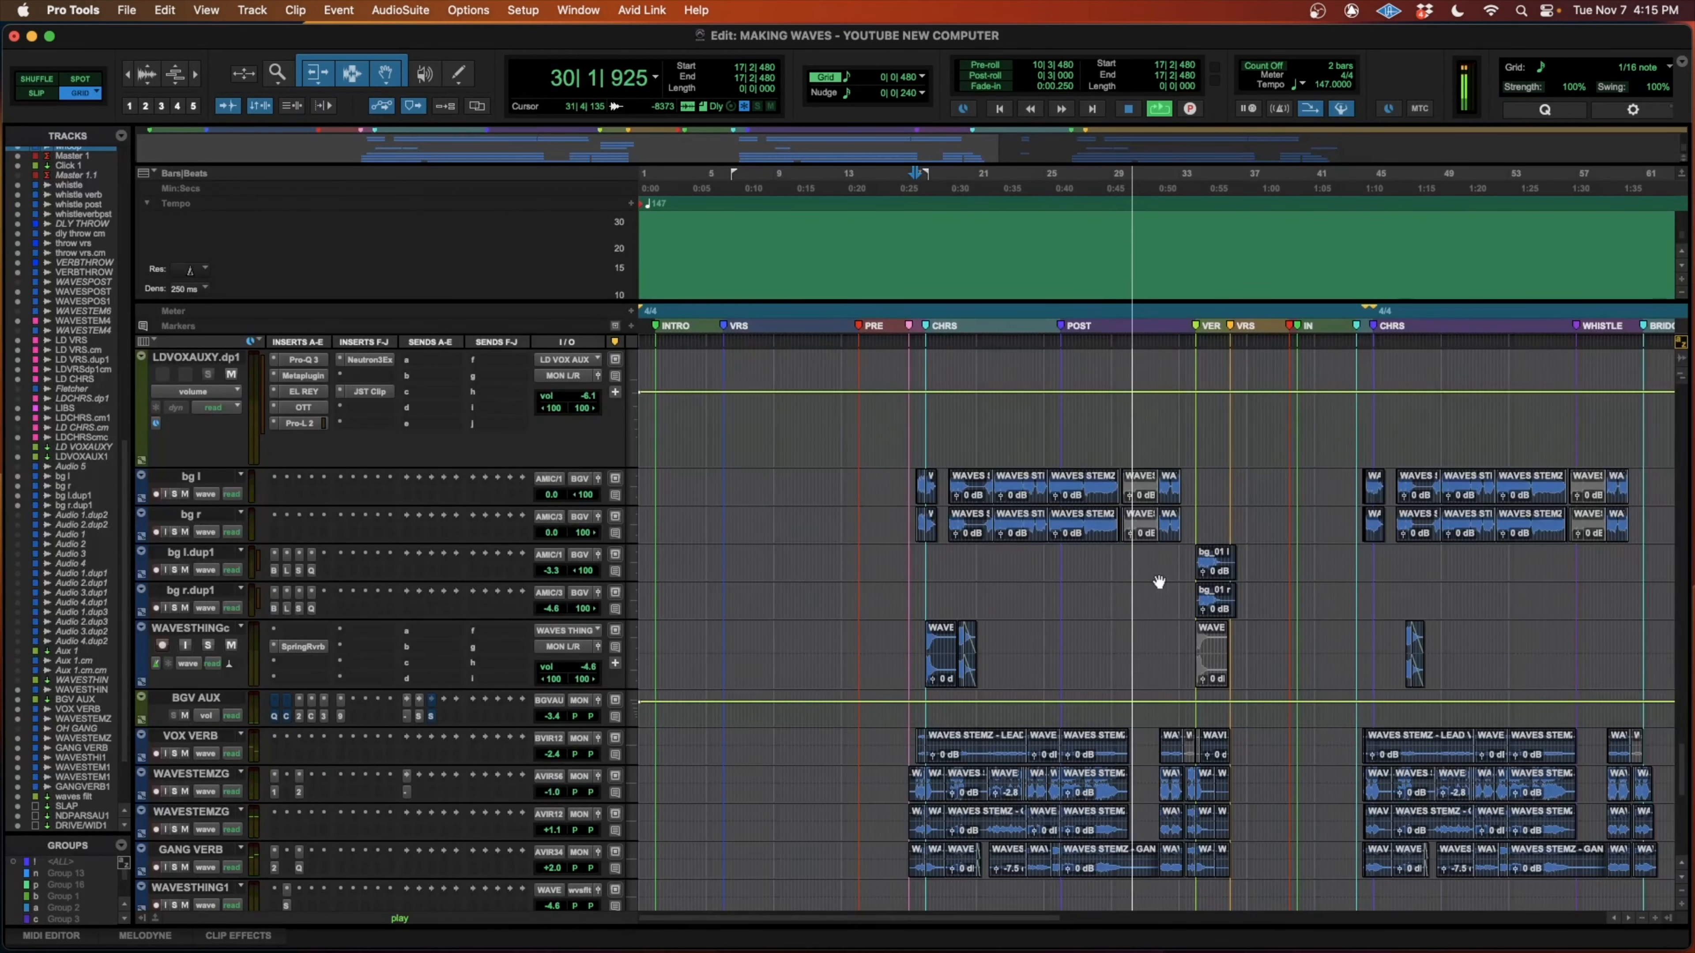
scroll(1159, 582, "down", 3)
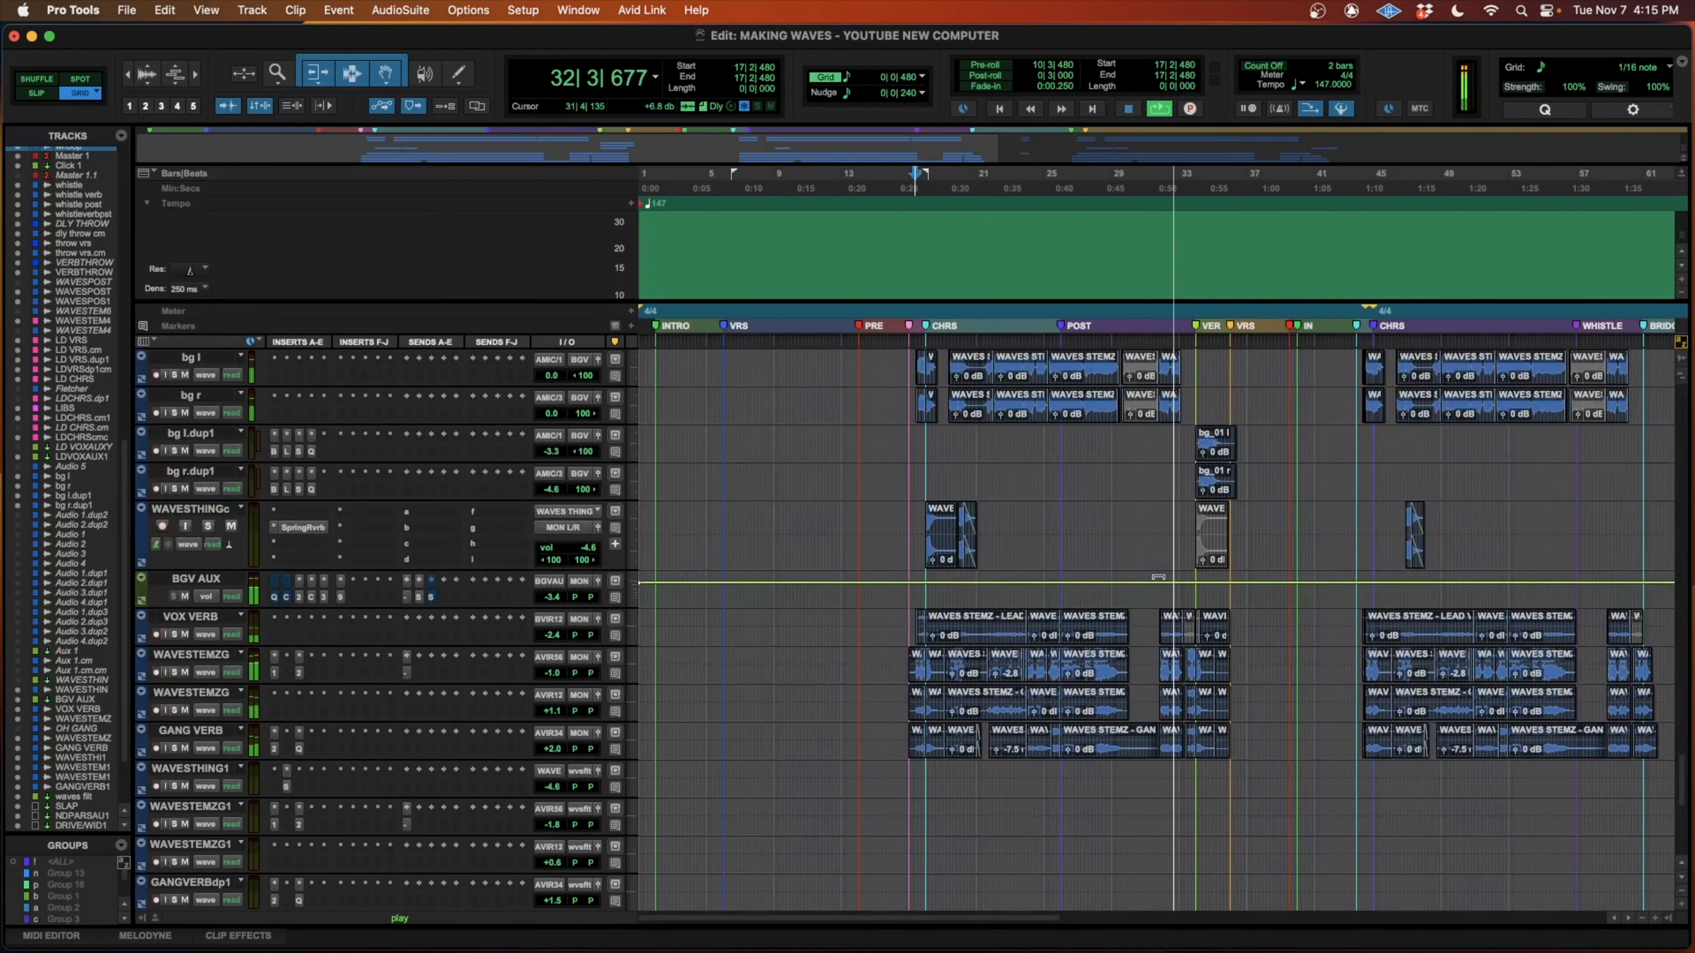
scroll(1158, 578, "down", 15)
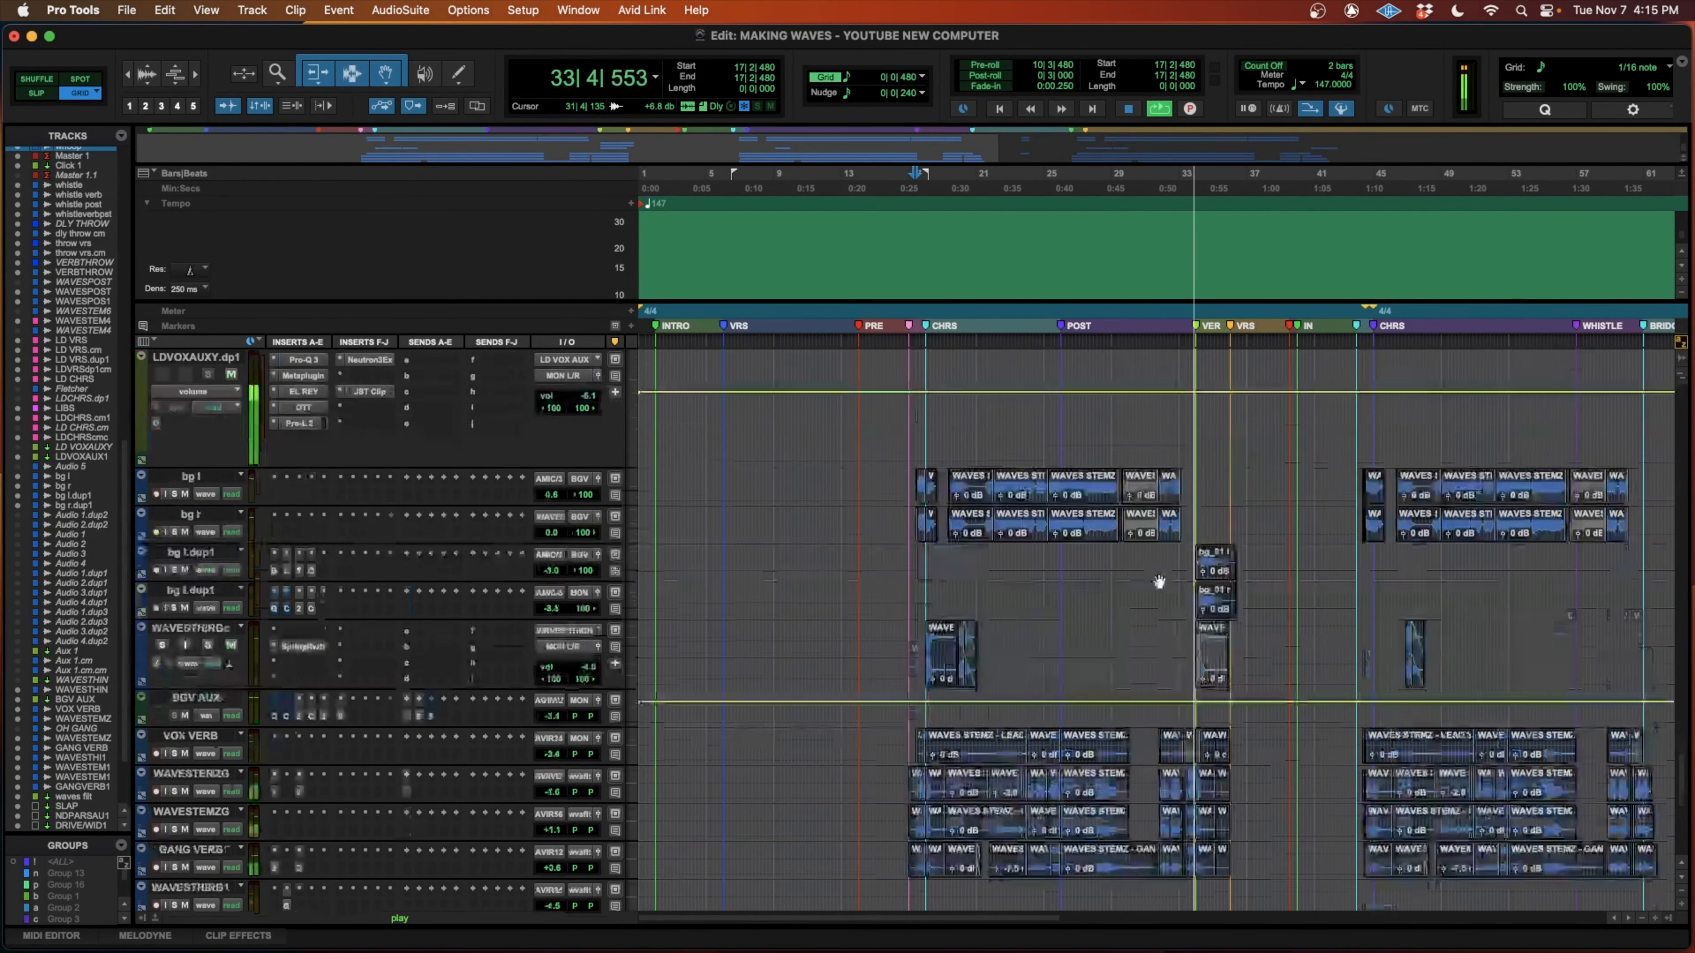
scroll(1159, 582, "up", 10)
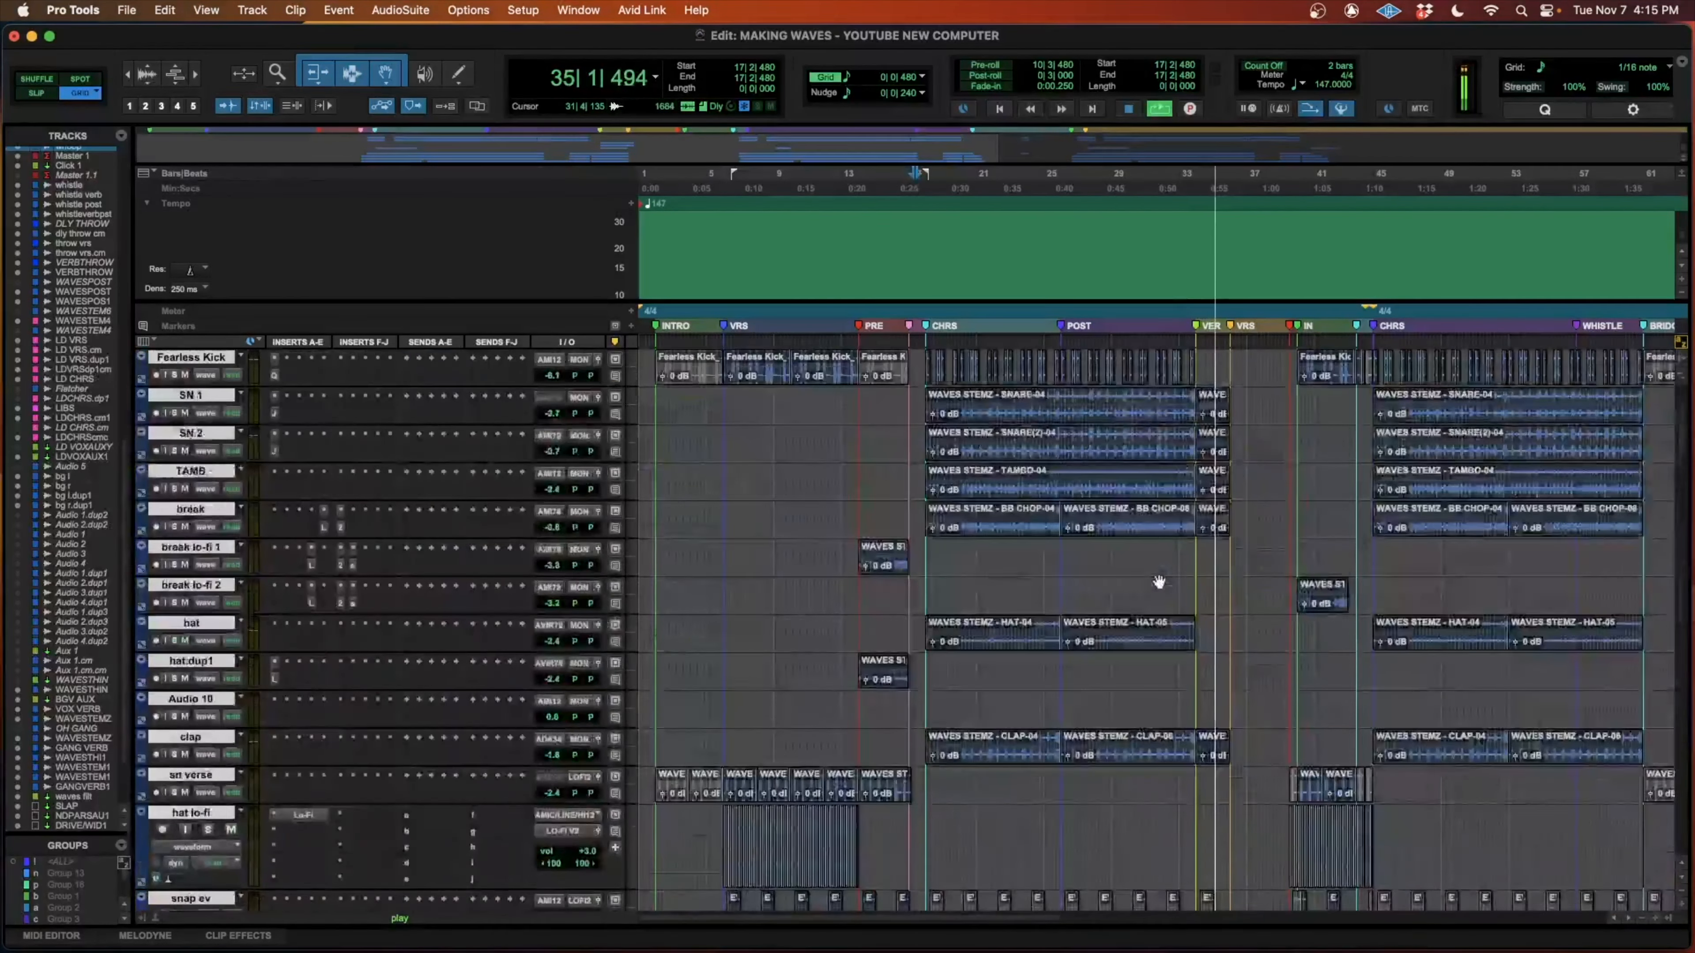
key("space")
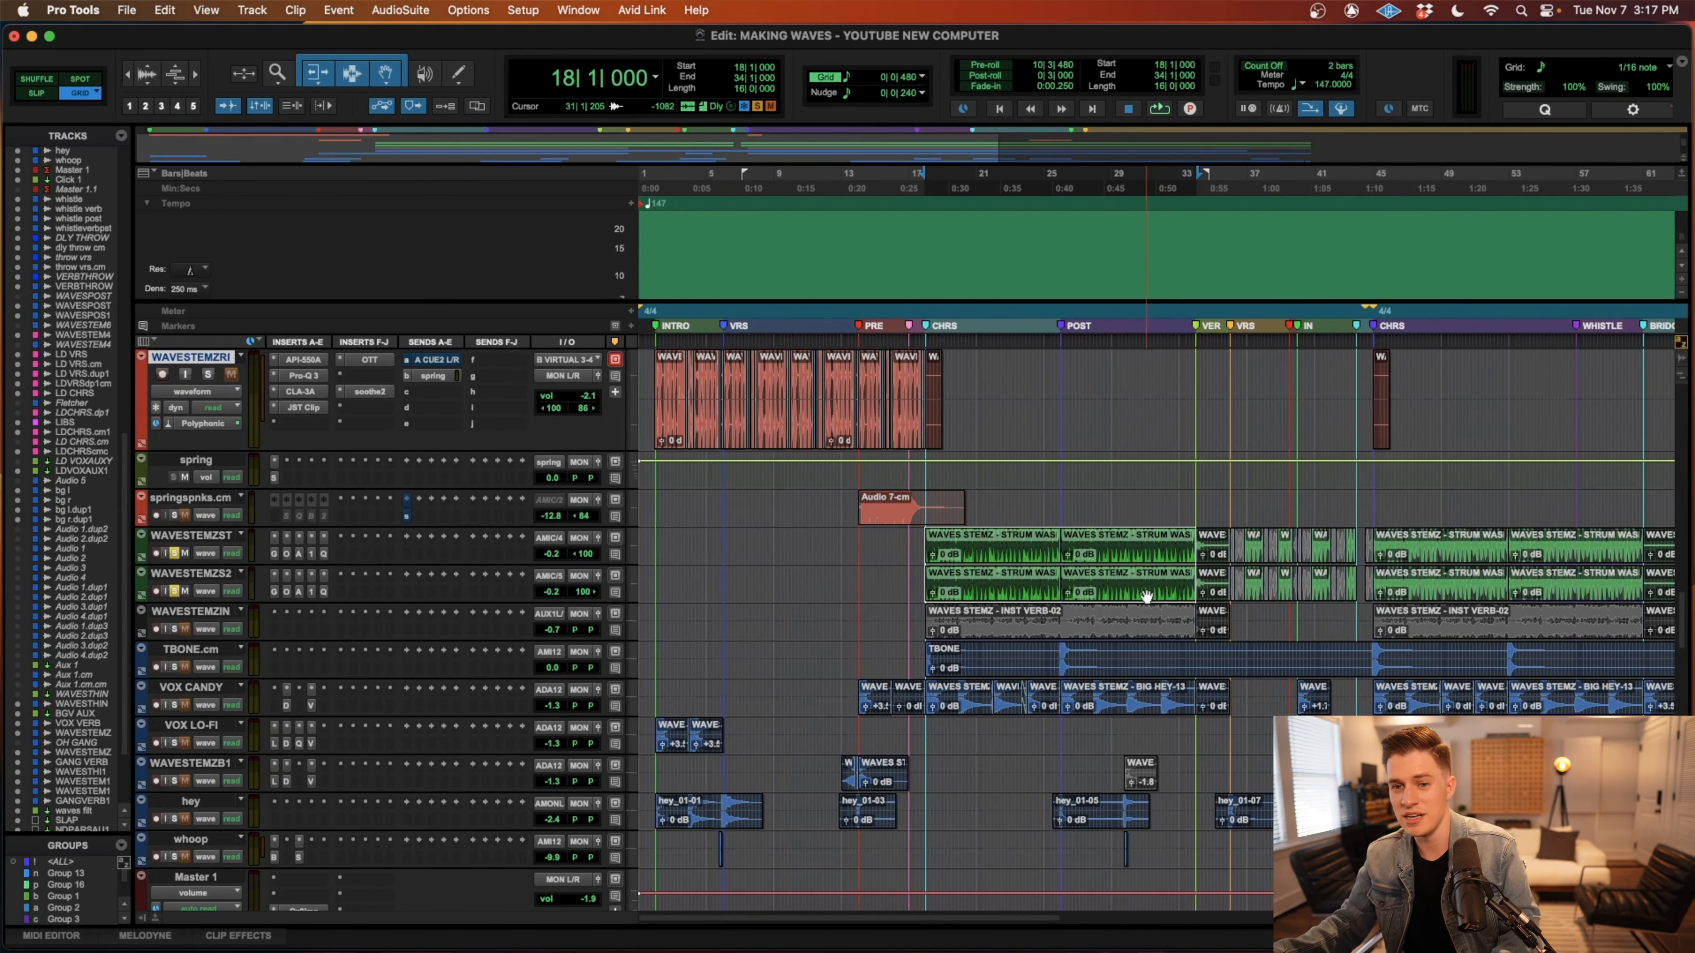
Play the soloed strum wash tracks from the chorus start at bar 18 and stop playback.
key("t")
key("t")
scroll(1036, 569, "right", 1)
key("r")
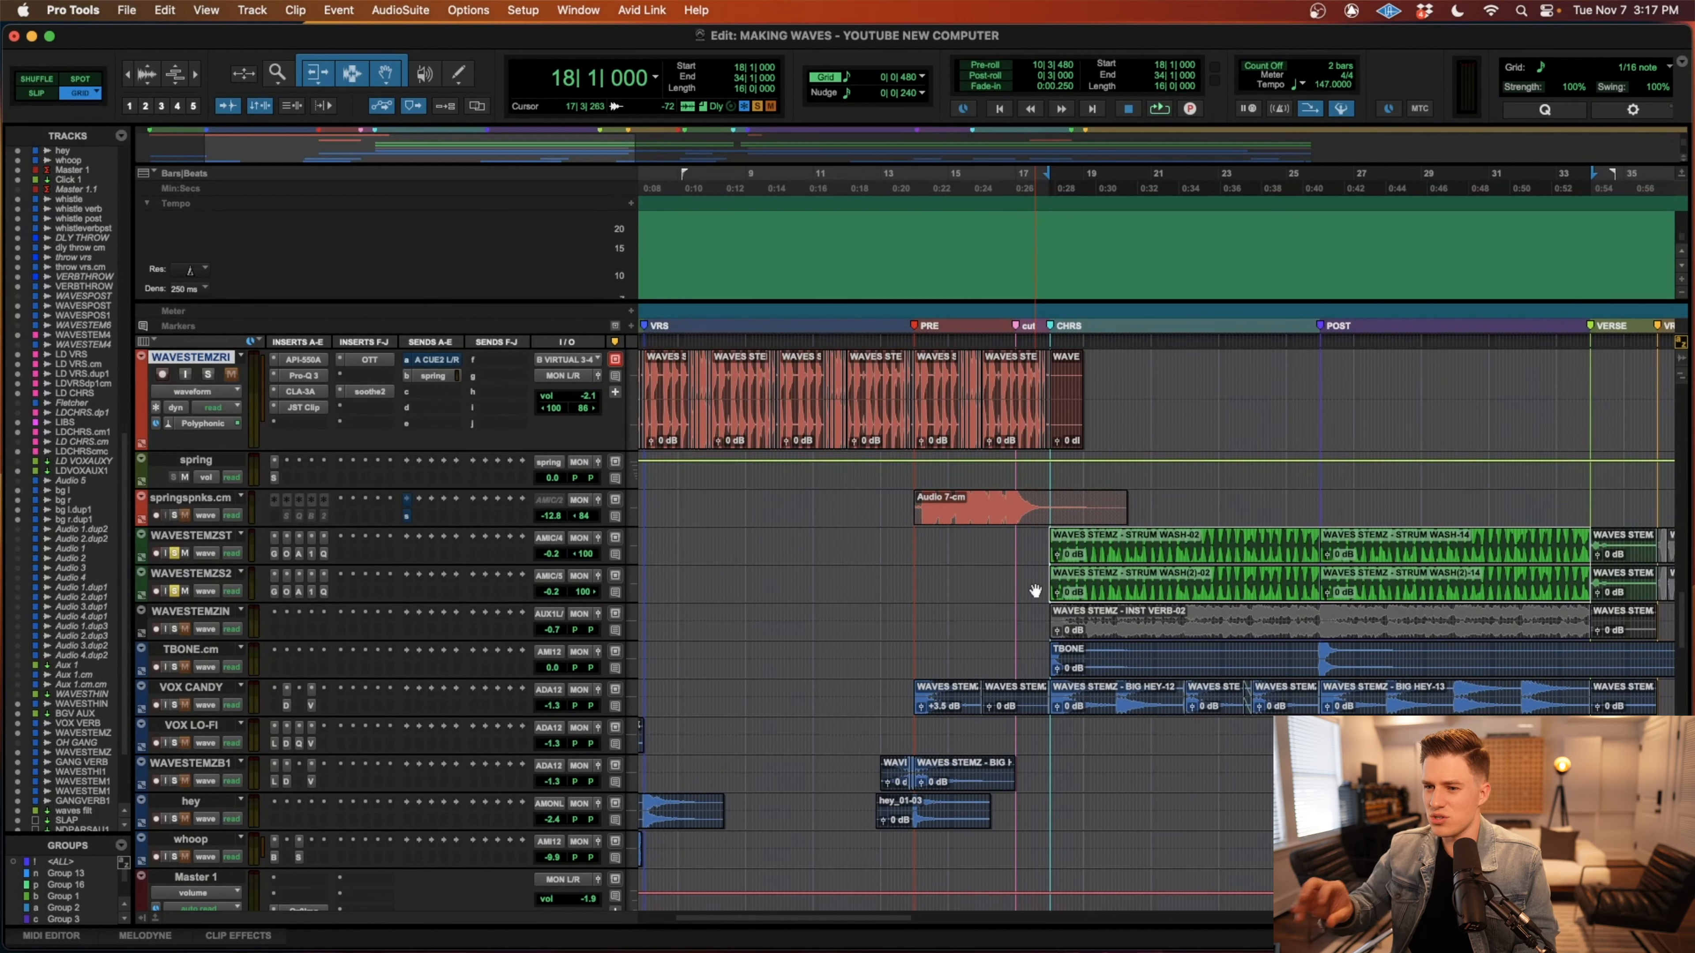
scroll(1035, 591, "left", 3)
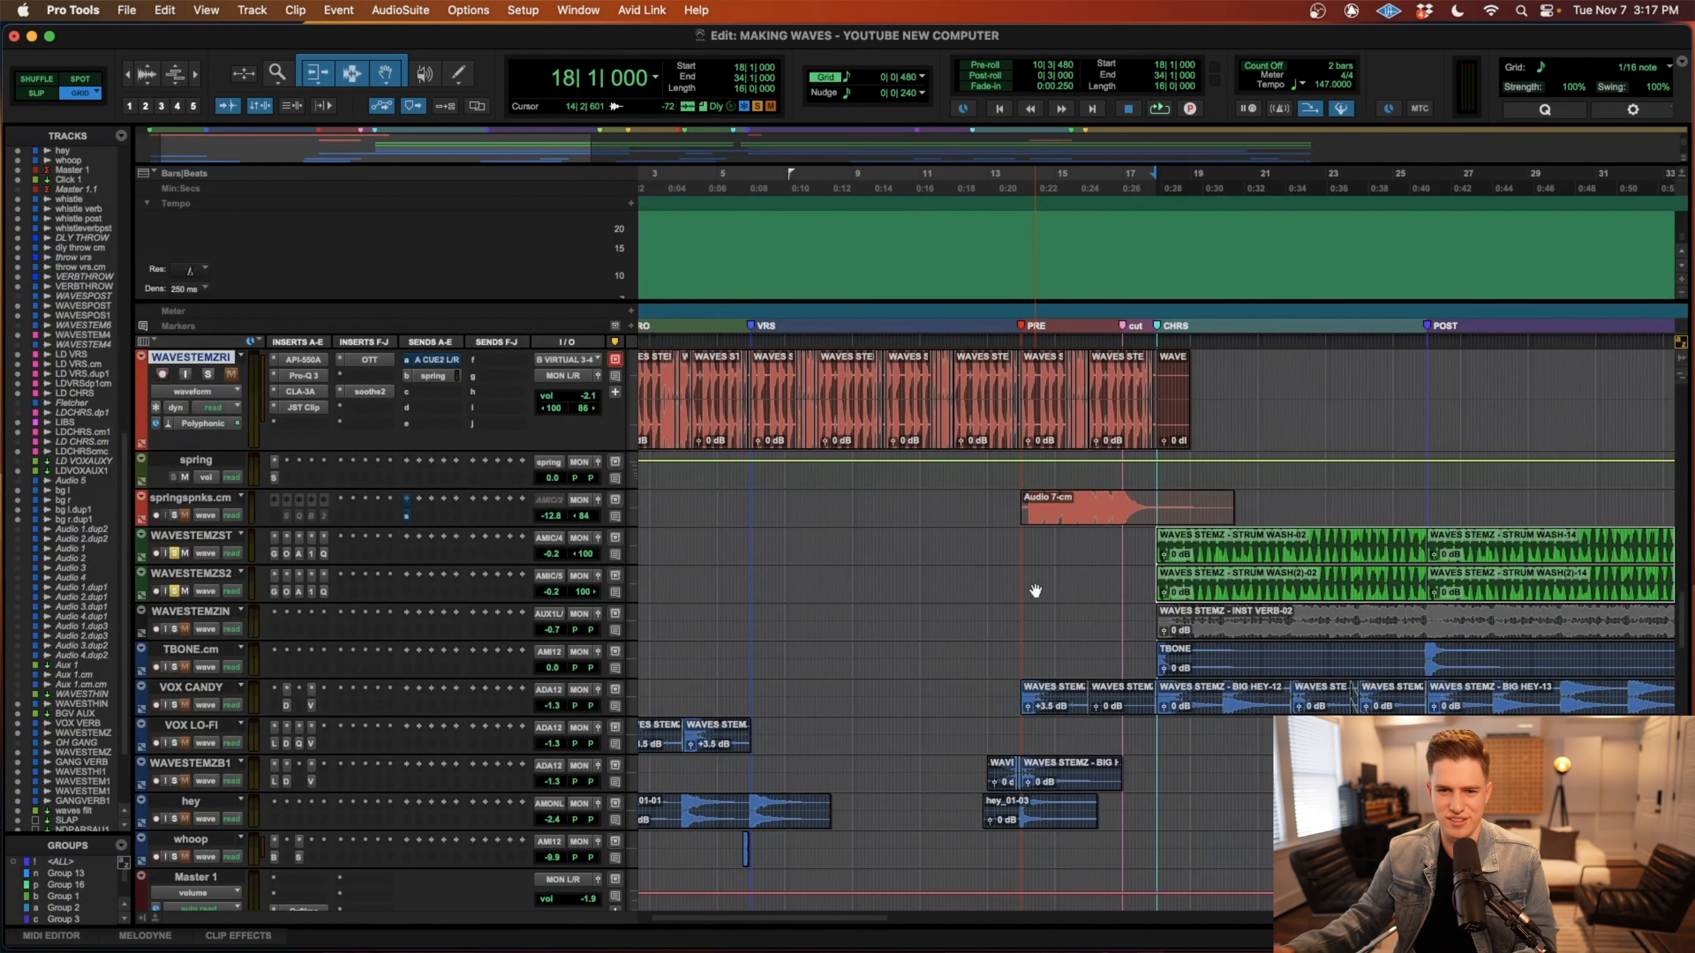
scroll(1035, 591, "right", 6)
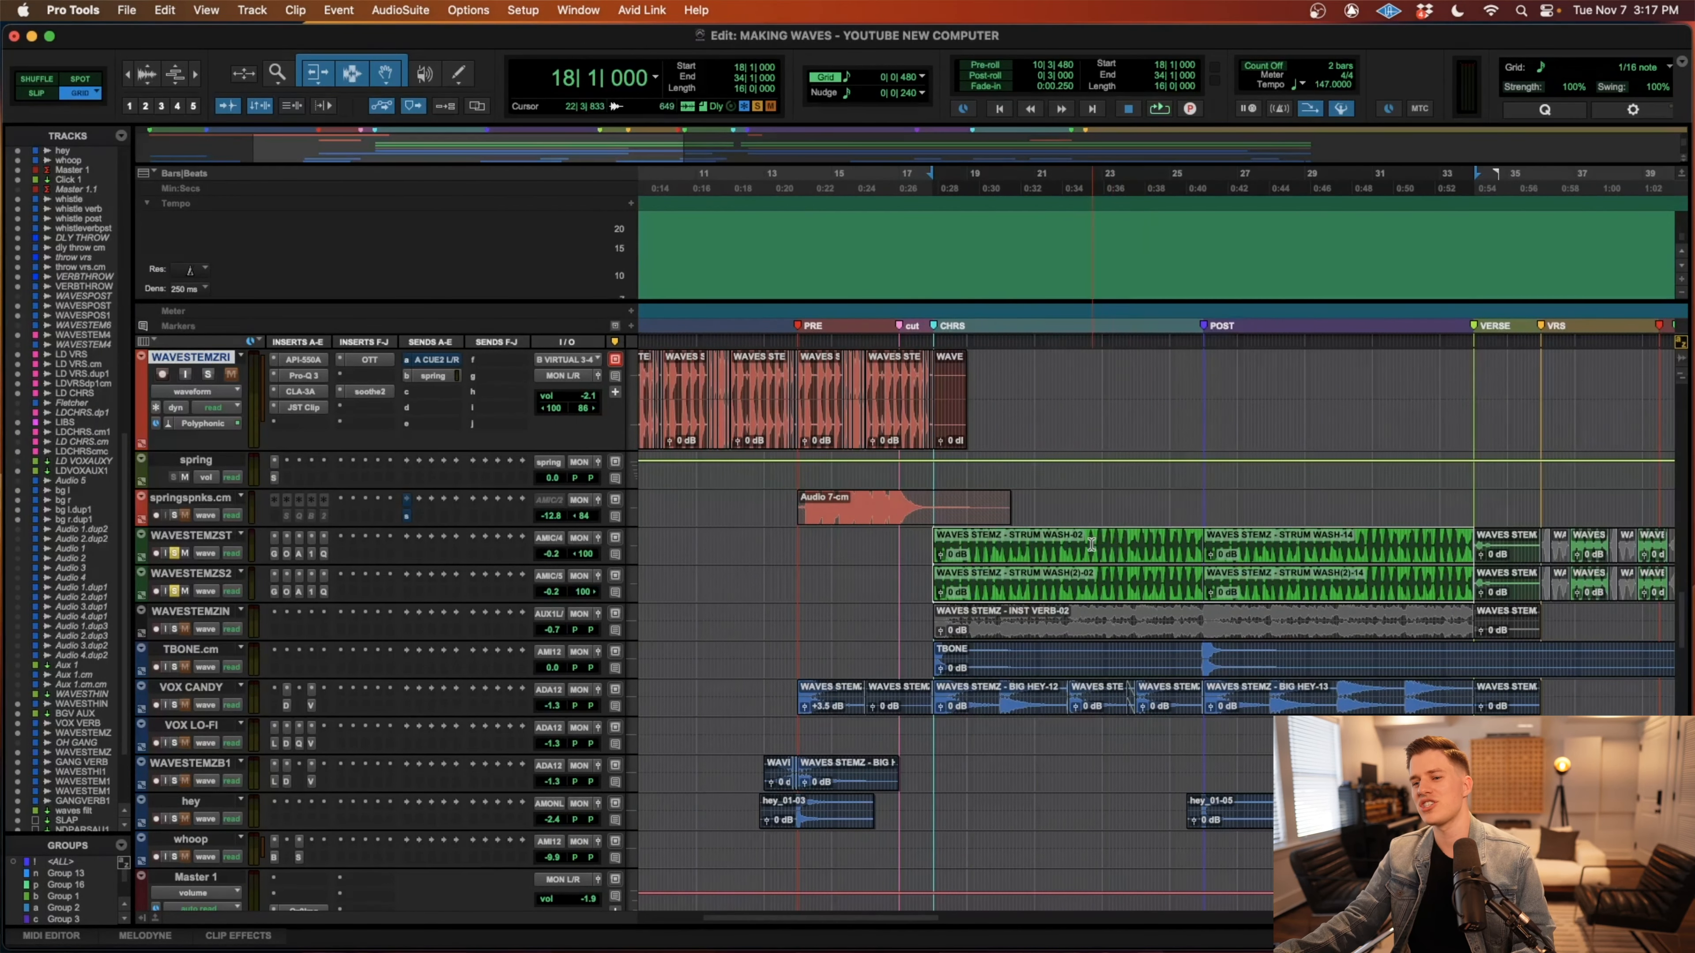
scroll(1090, 544, "right", 3)
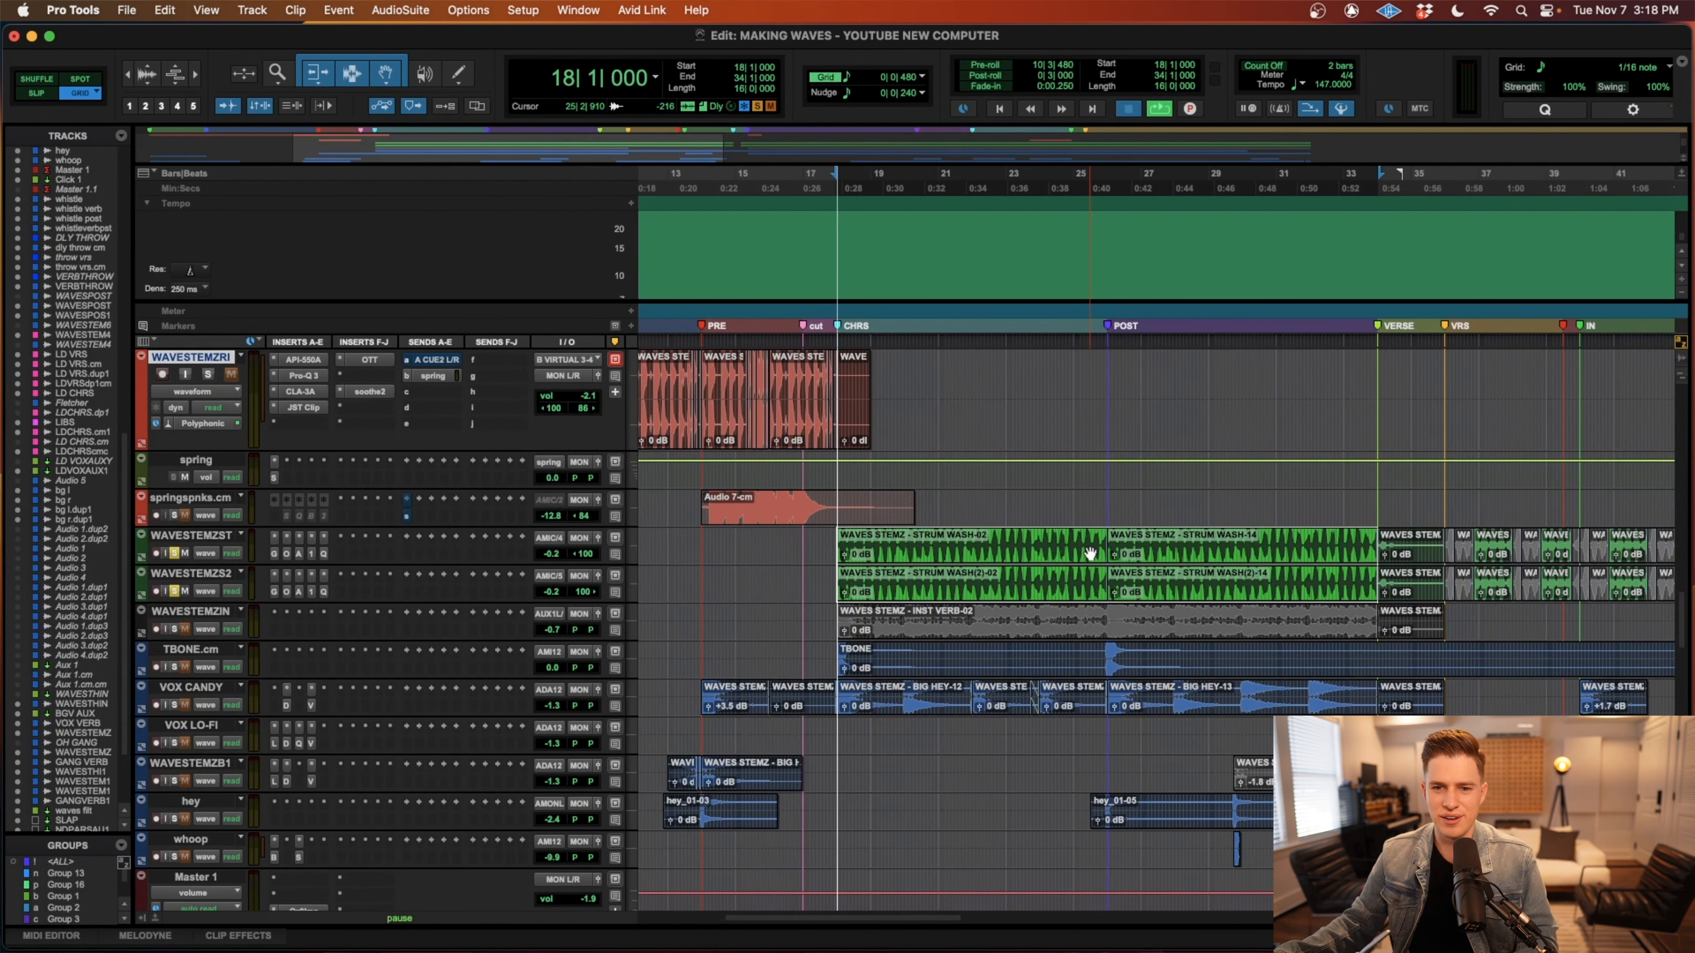
key("space")
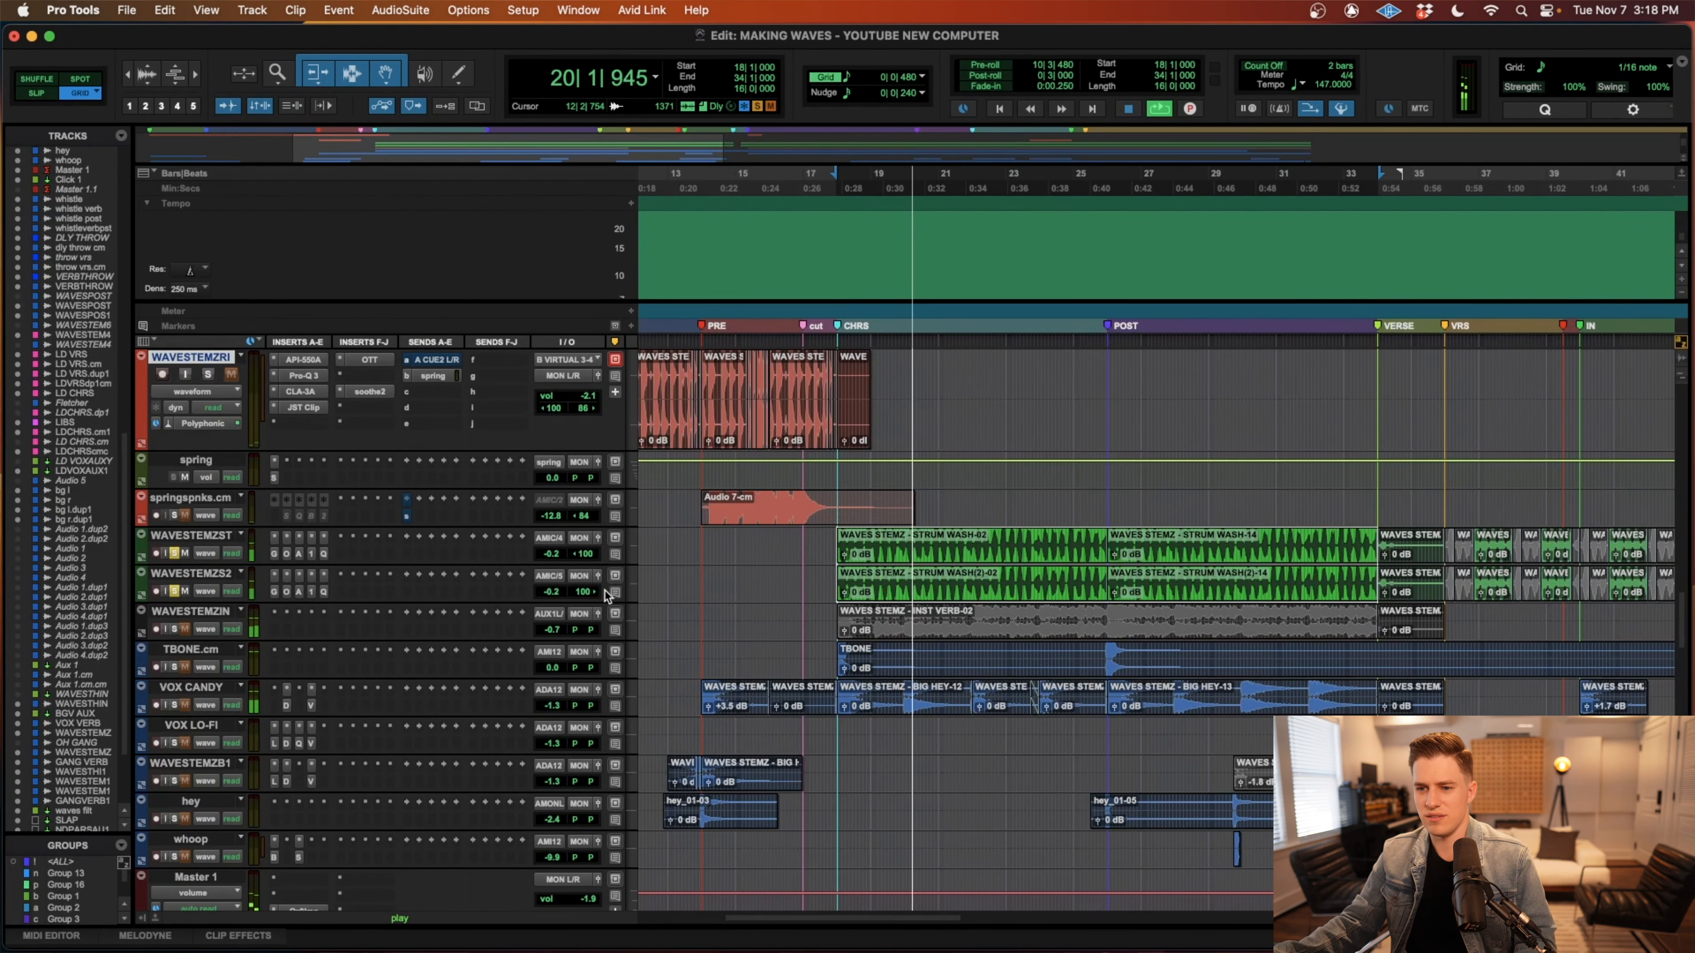
scroll(606, 594, "up", 3)
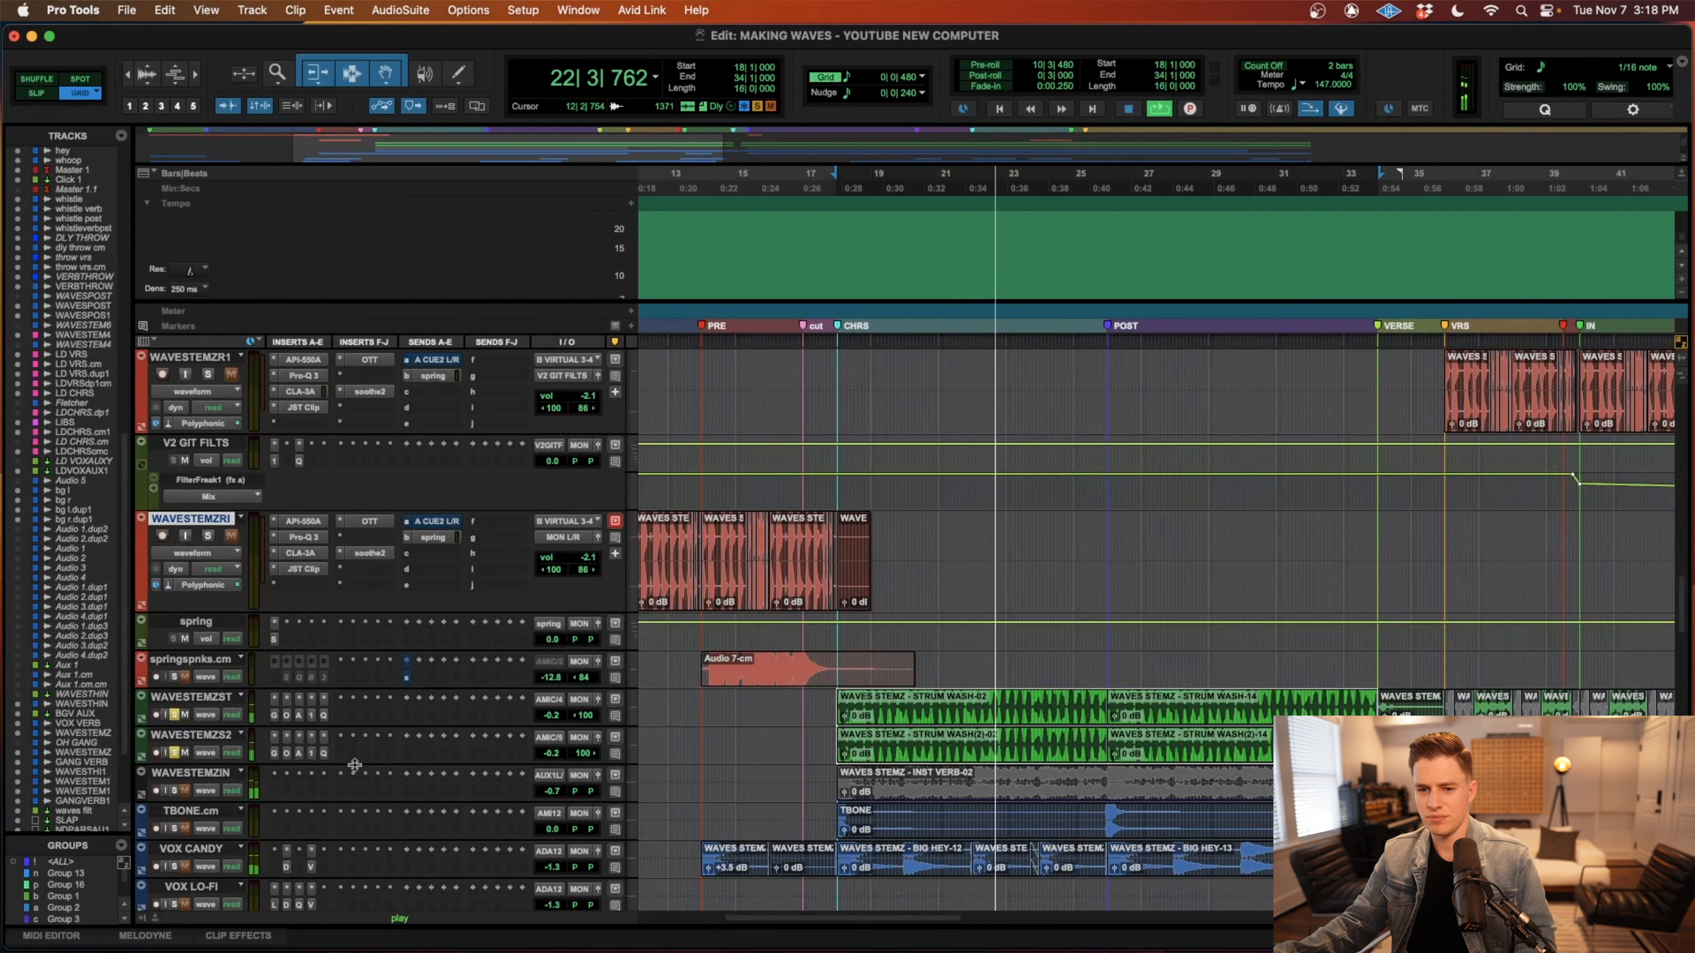
key("space")
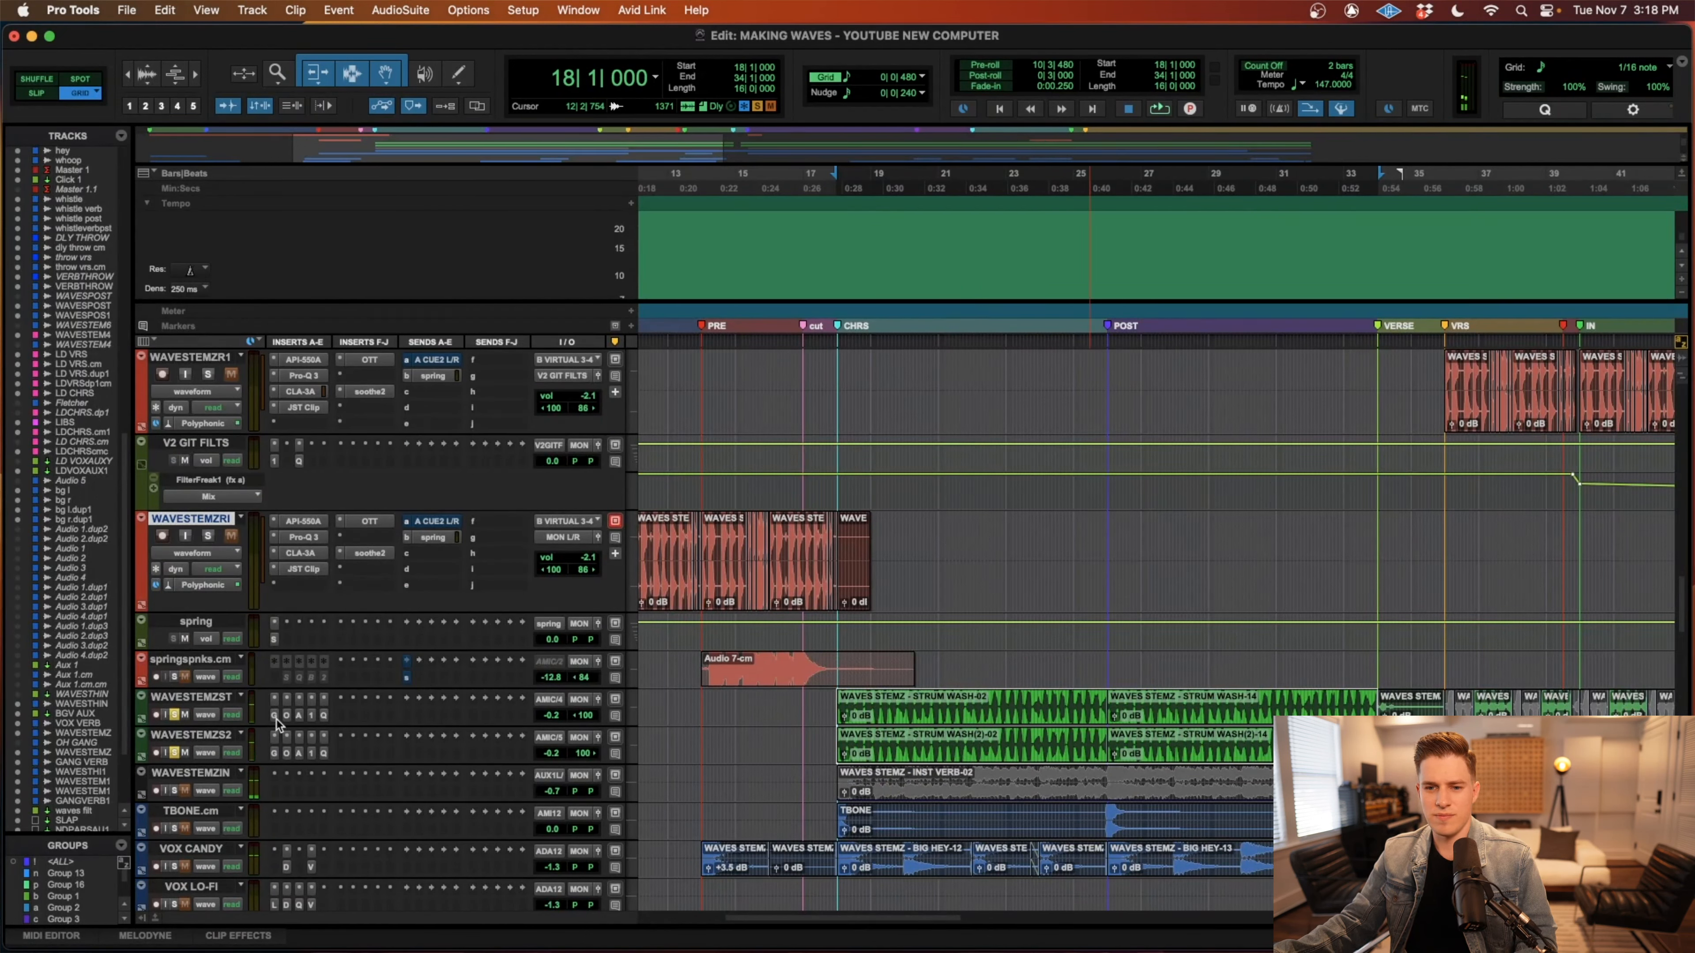
Examine the PianoCentric, OTT, Aphex Vintage Aural Exciter, C1 Chorus/Vibrato and Pro-Q 3 inserts on the first strum wash track, and close the plug-in window.
left_click(274, 698)
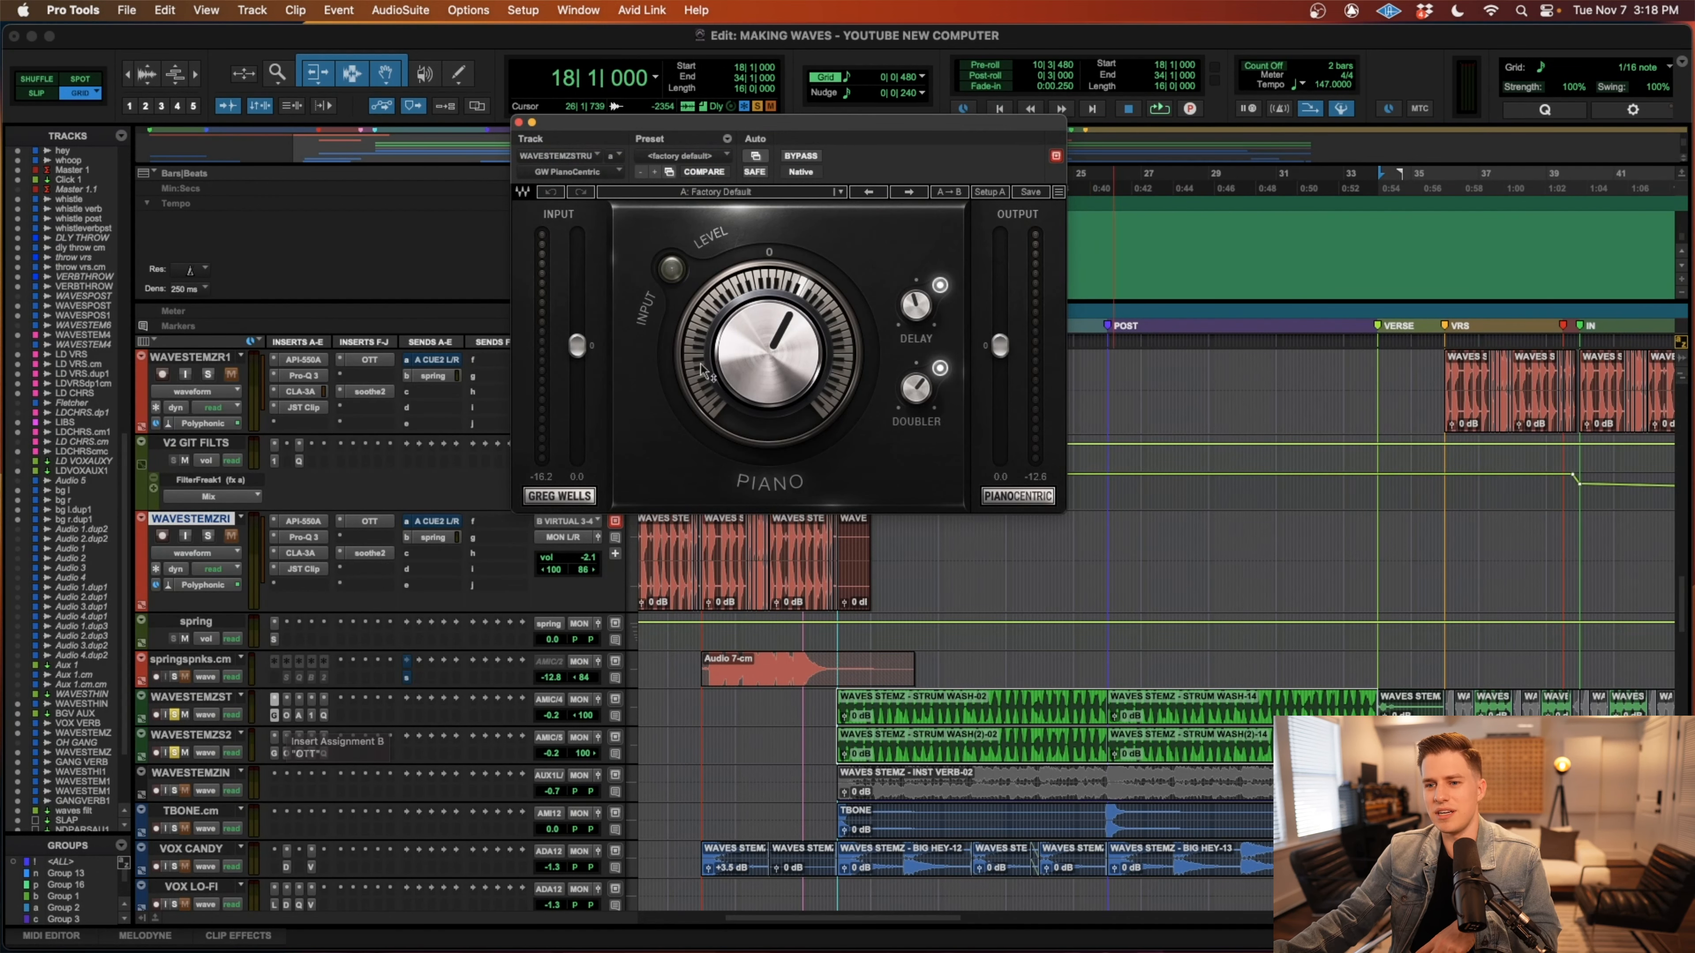
left_click(288, 716)
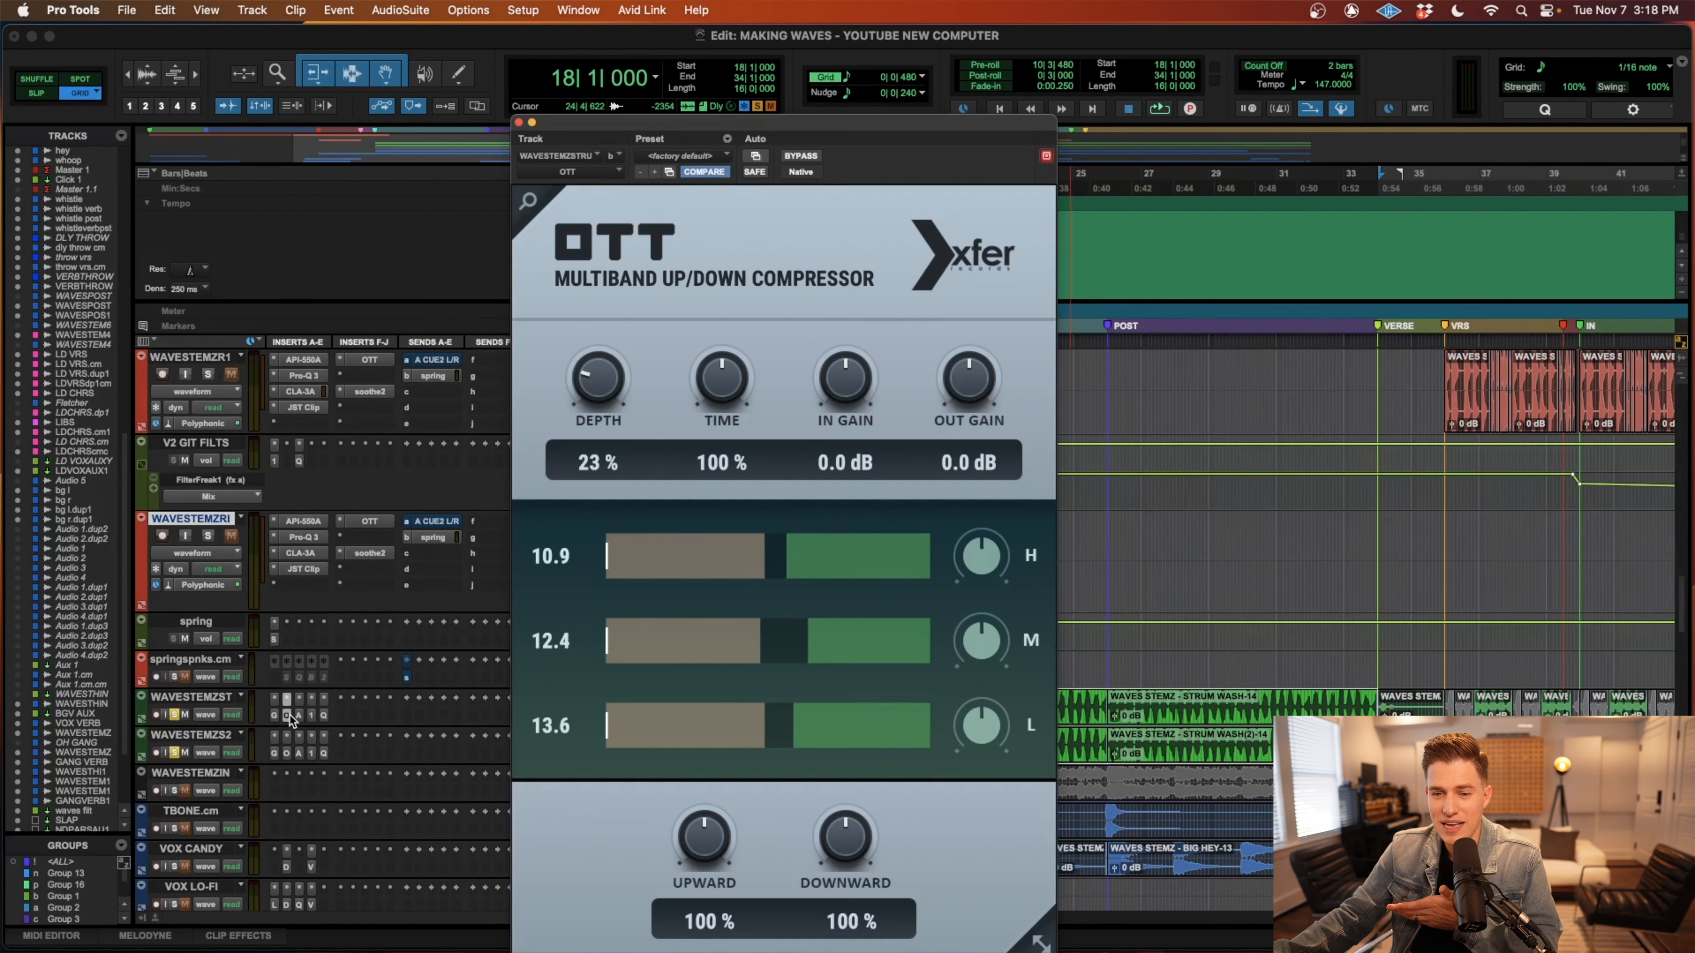
left_click(299, 716)
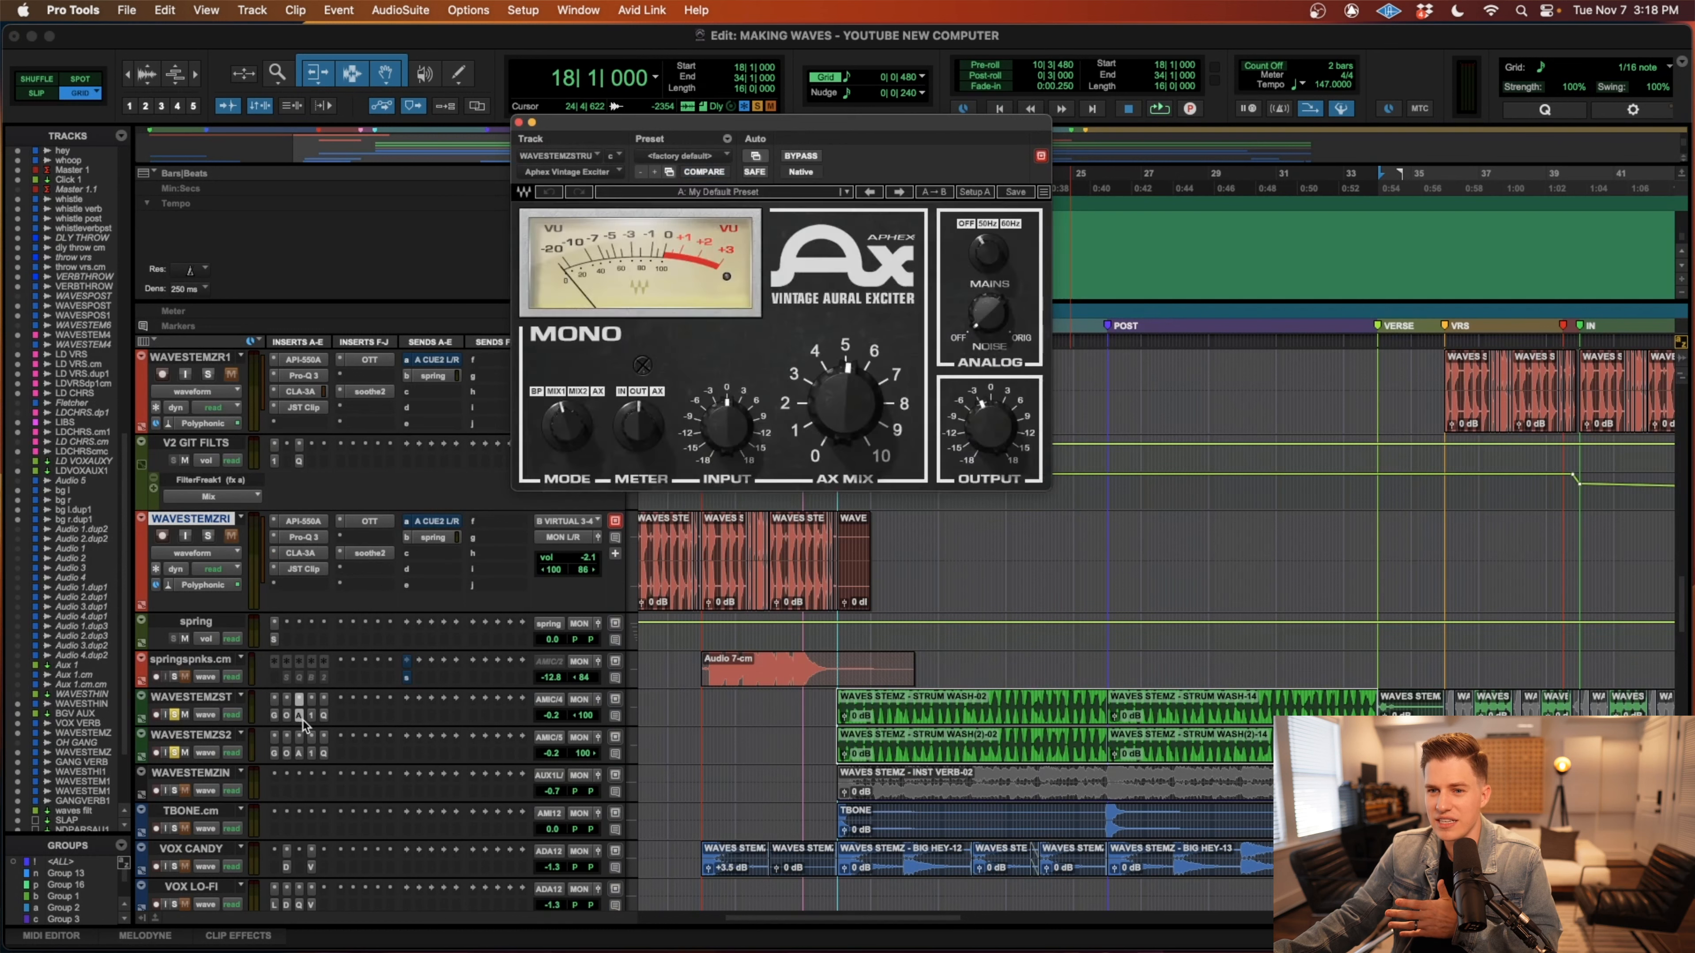
left_click(312, 715)
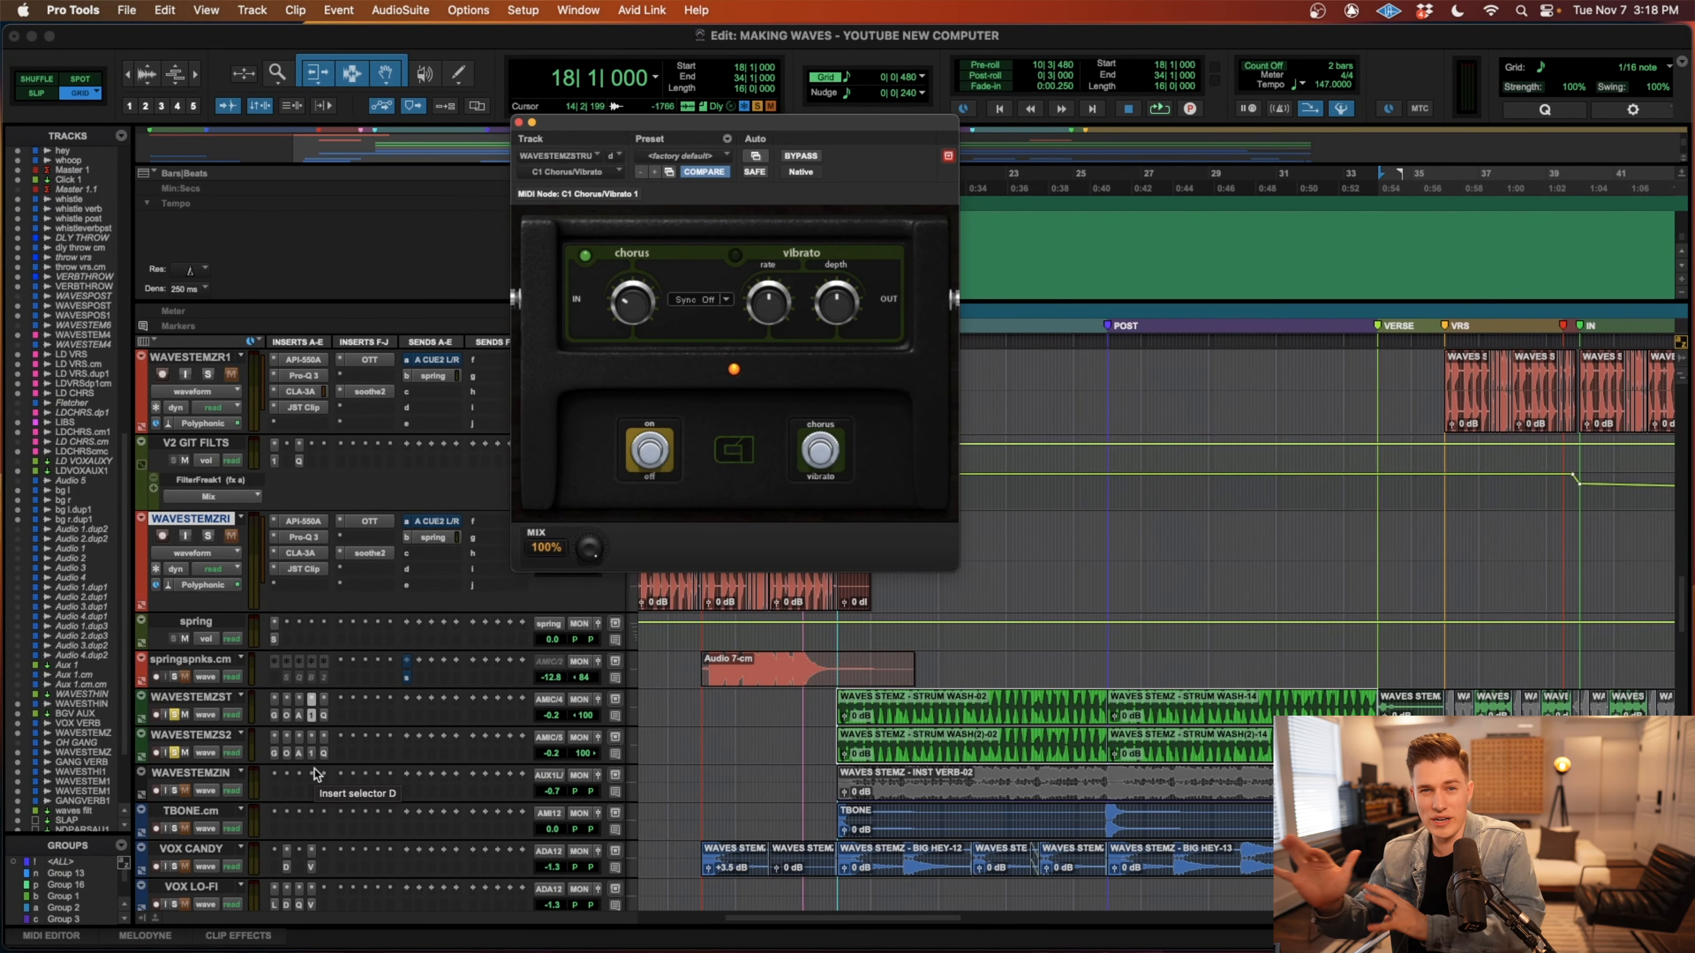
left_click(325, 714)
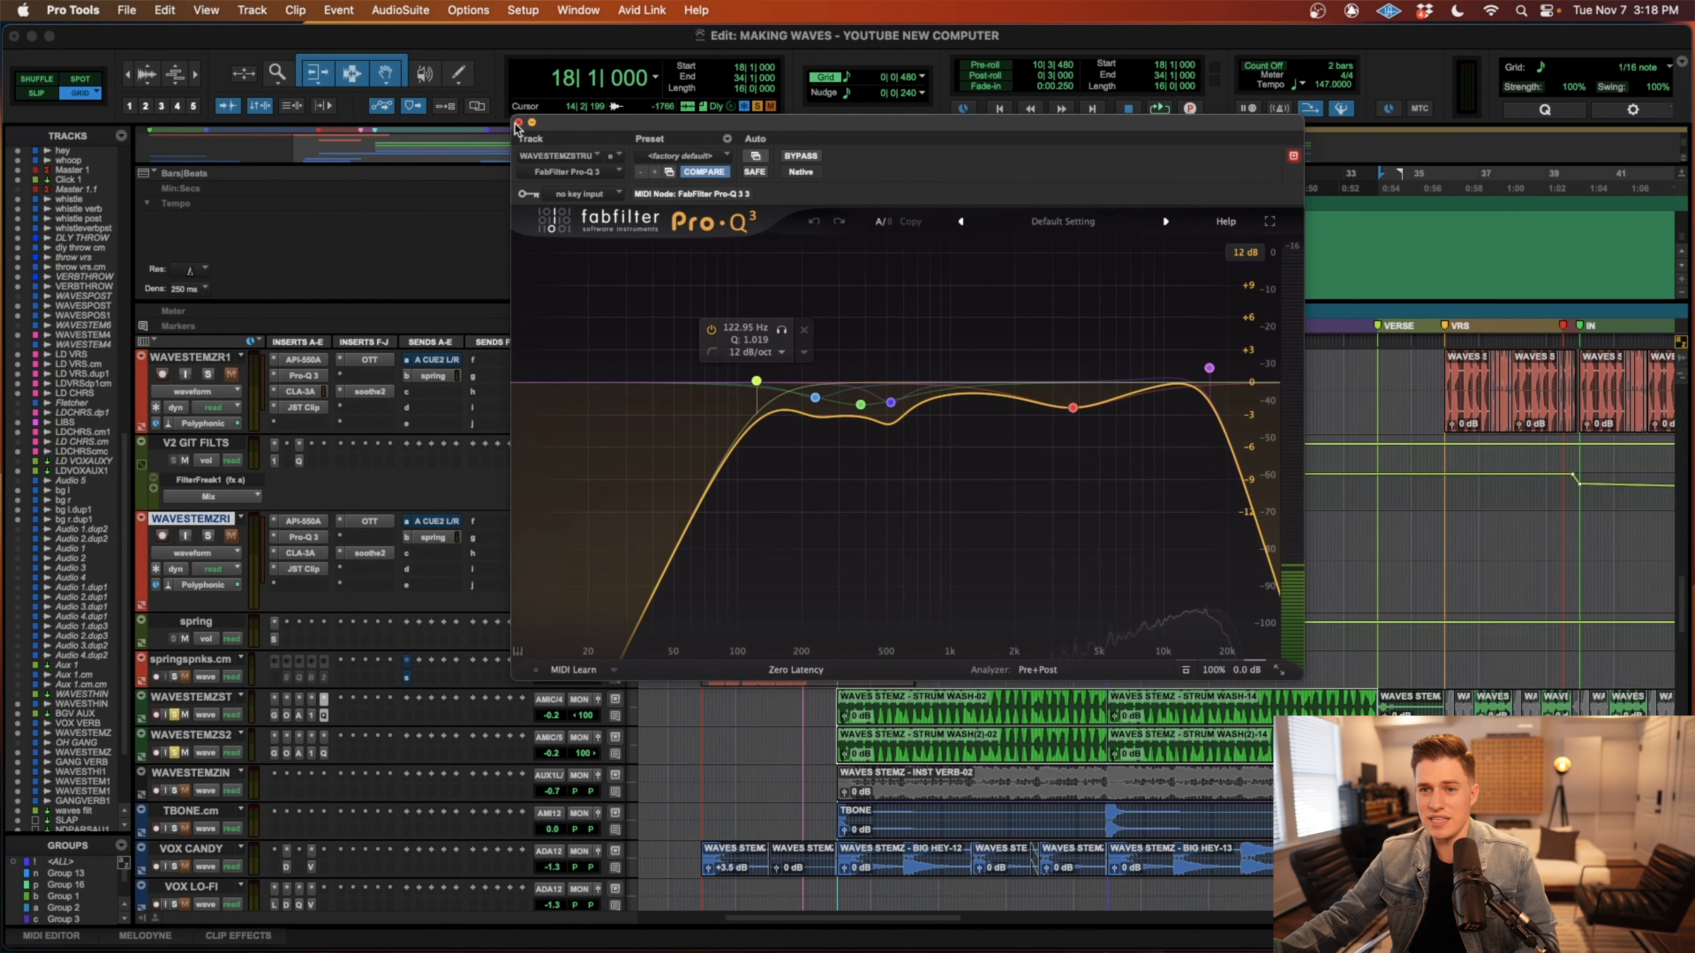
left_click(518, 123)
Play the full chorus from bar 18 to compare it with the strum wash clips muted and unmuted, ending with them unmuted.
scroll(1019, 714, "down", 3)
scroll(1019, 714, "up", 1)
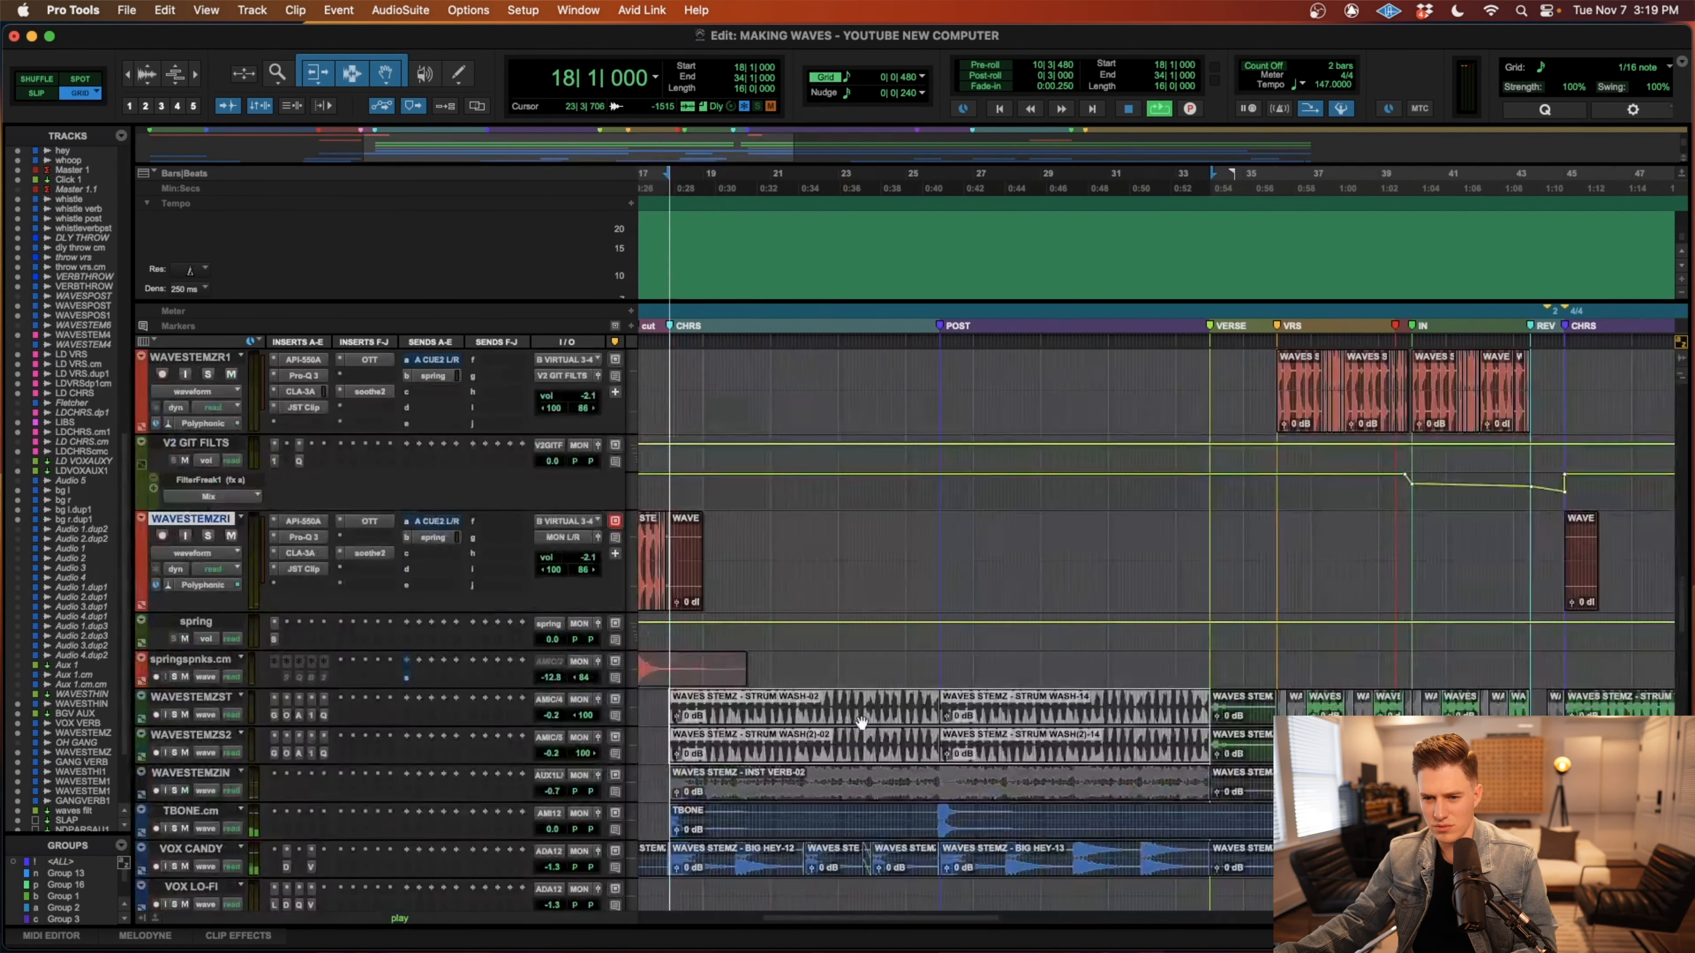
key("space")
scroll(863, 723, "left", 5)
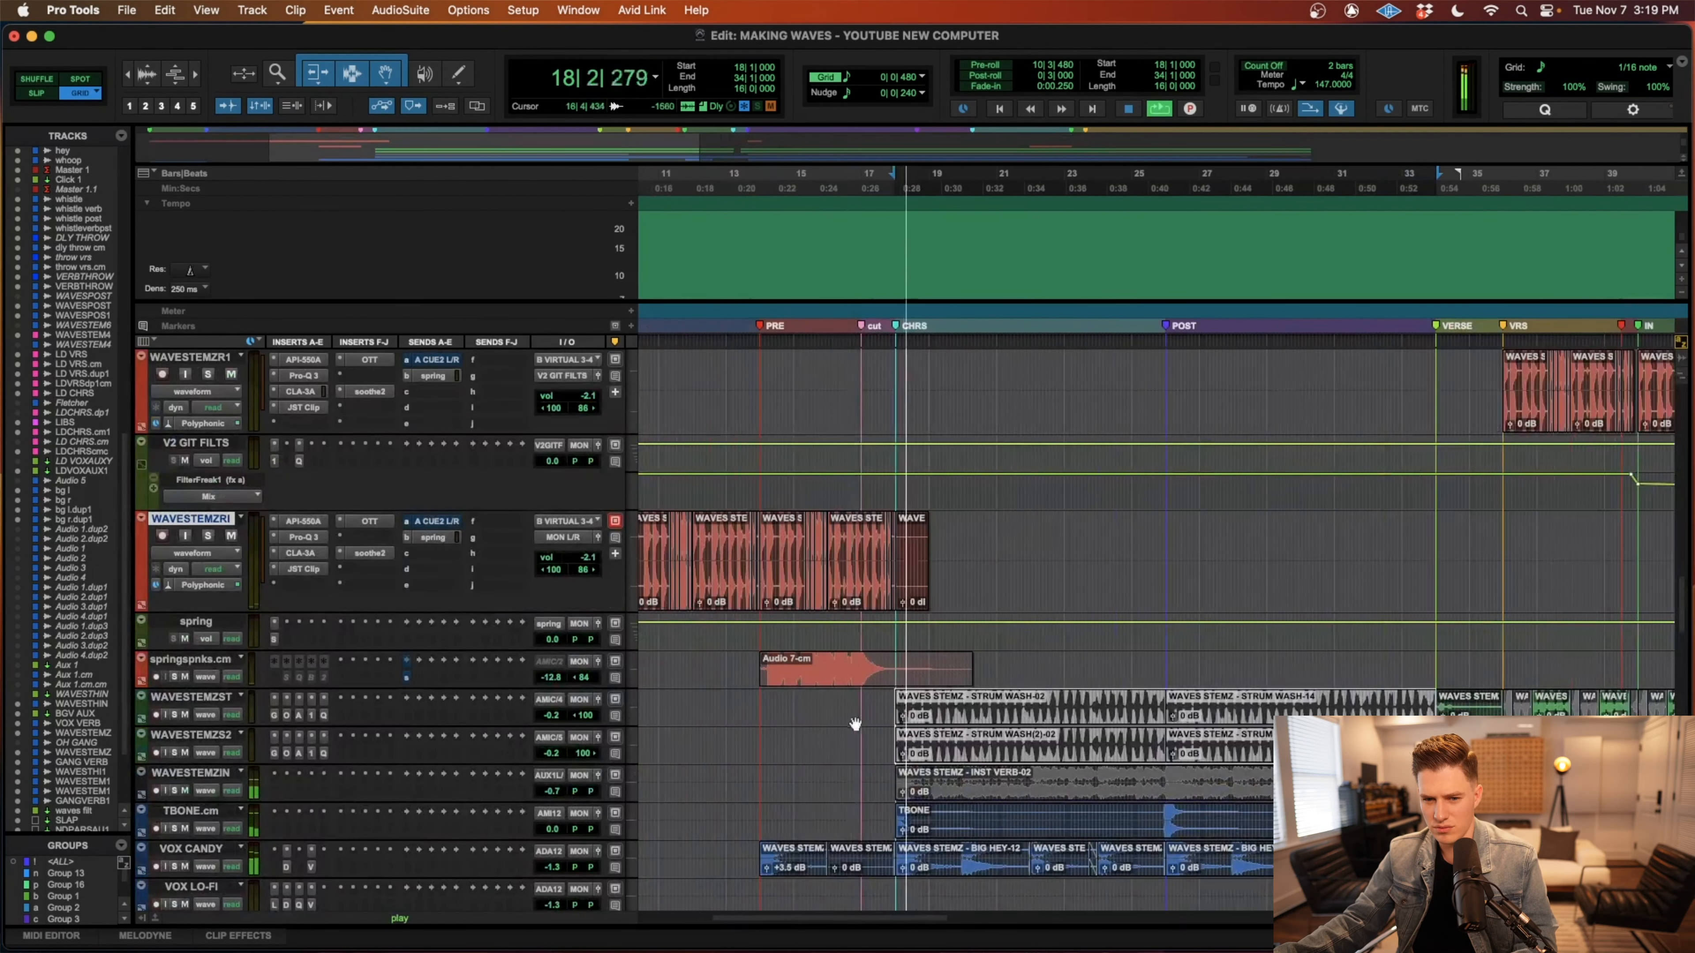
key("super+m")
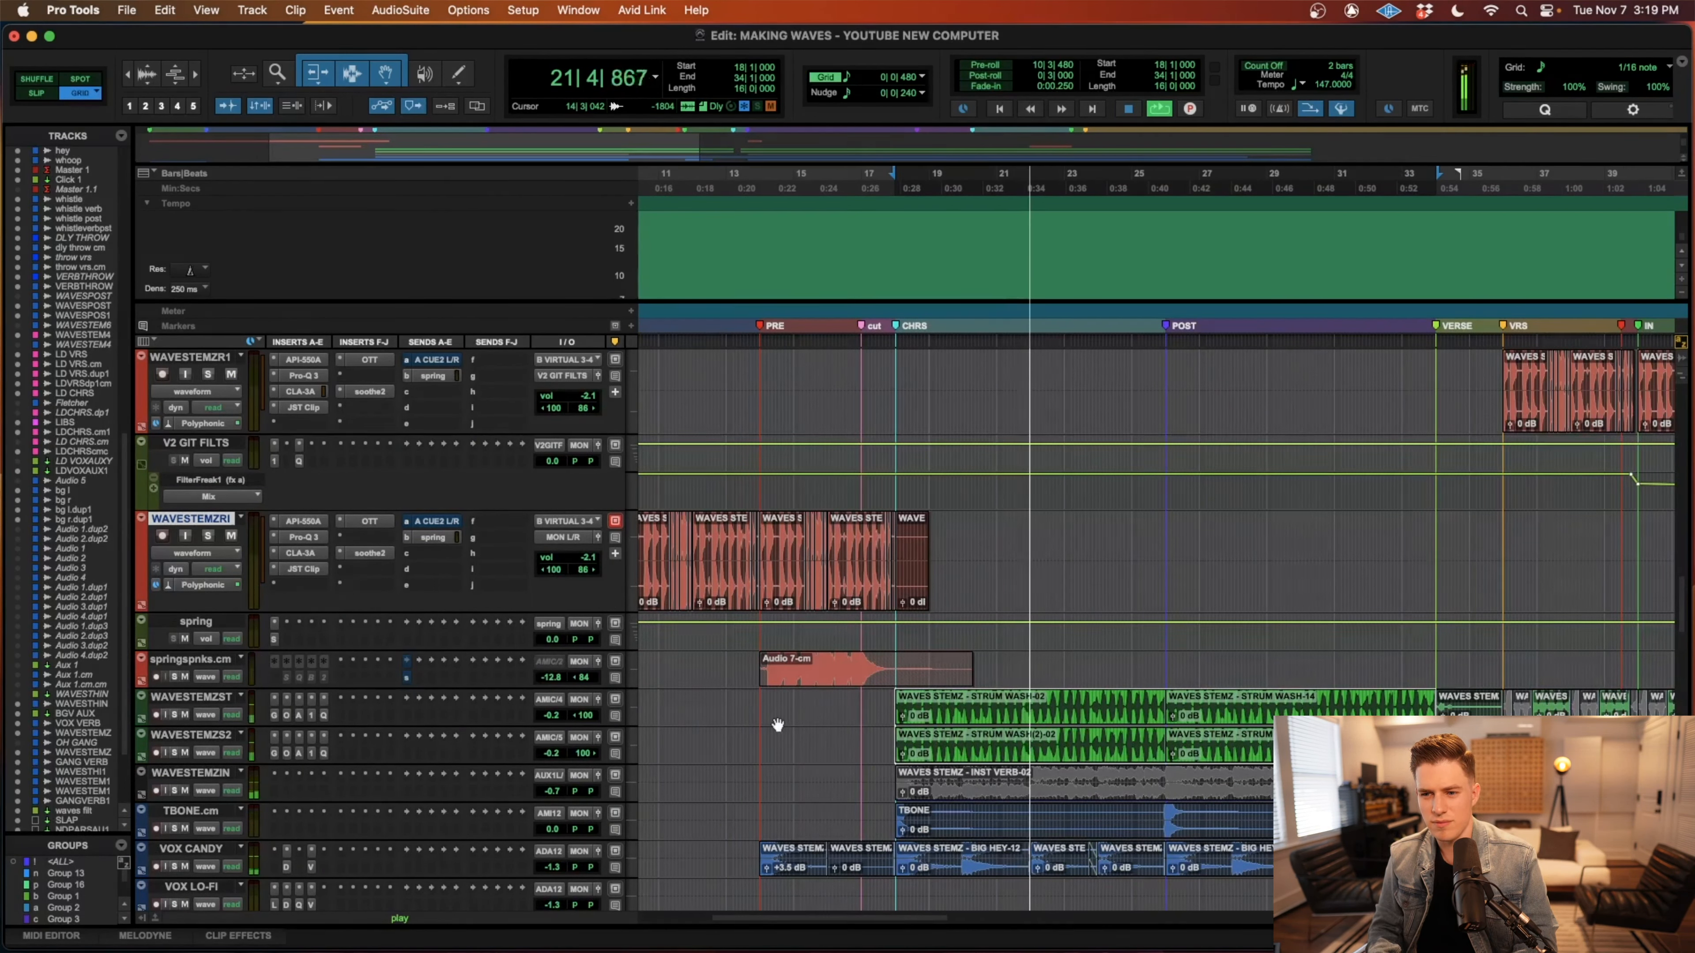
key("space")
scroll(927, 729, "down", 3)
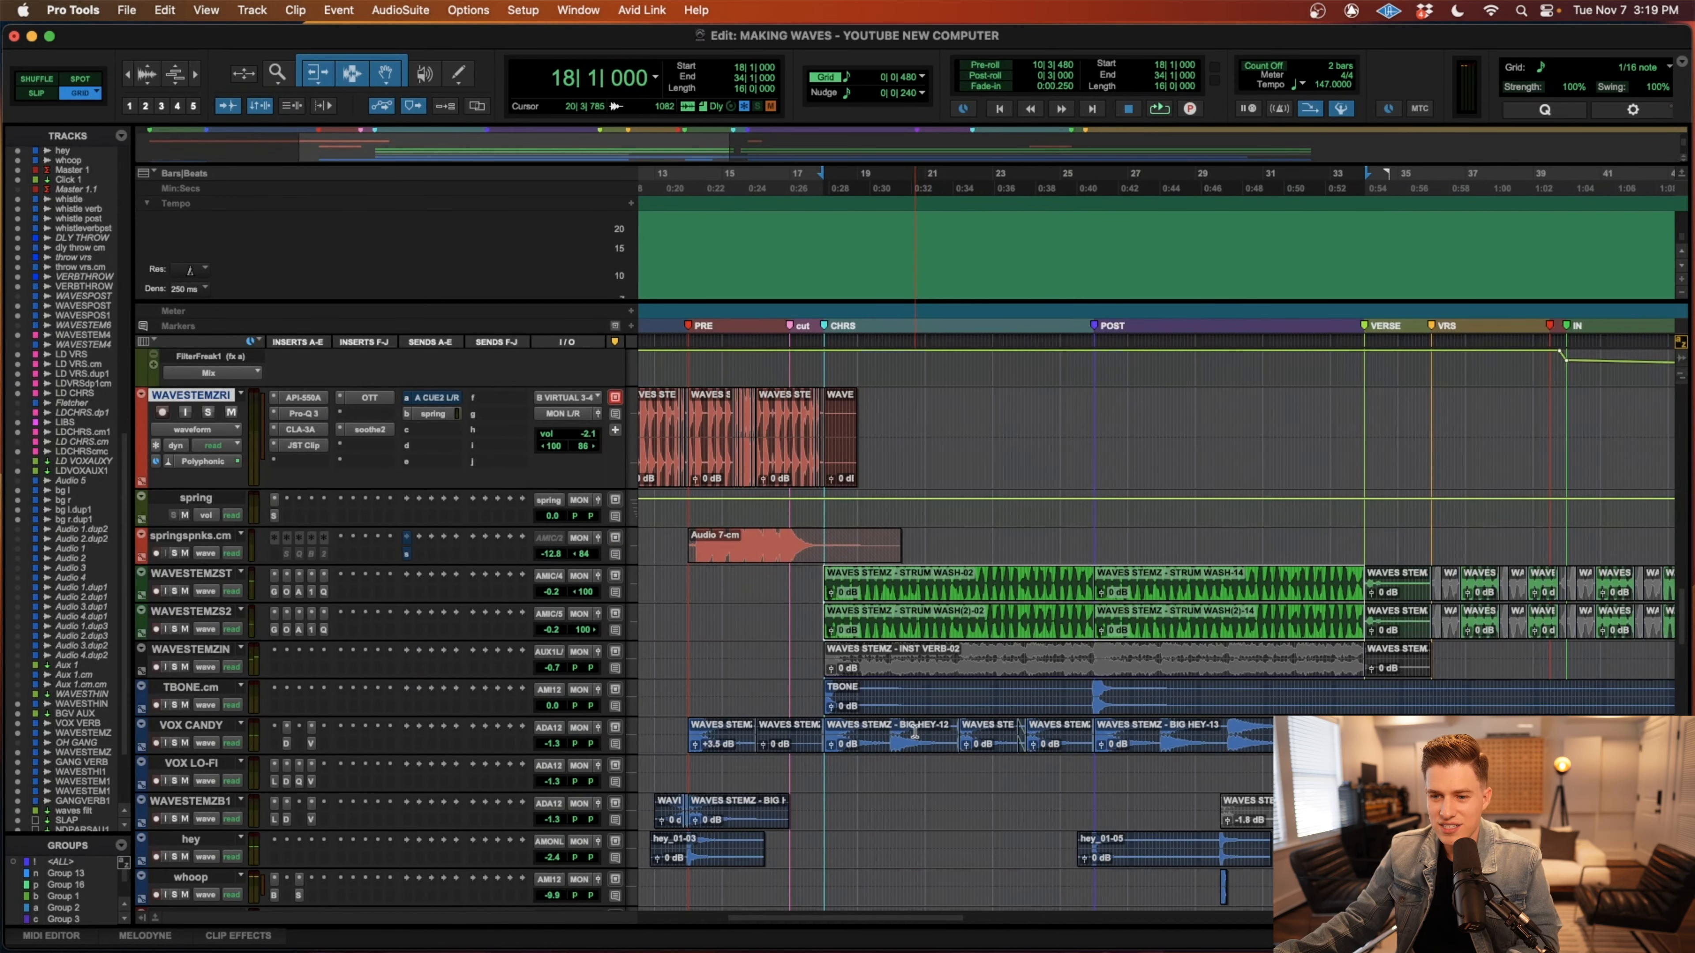
Select the long TBONE clip starting at the chorus and solo the TBONE.cm track.
scroll(865, 732, "left", 3)
scroll(865, 732, "down", 1)
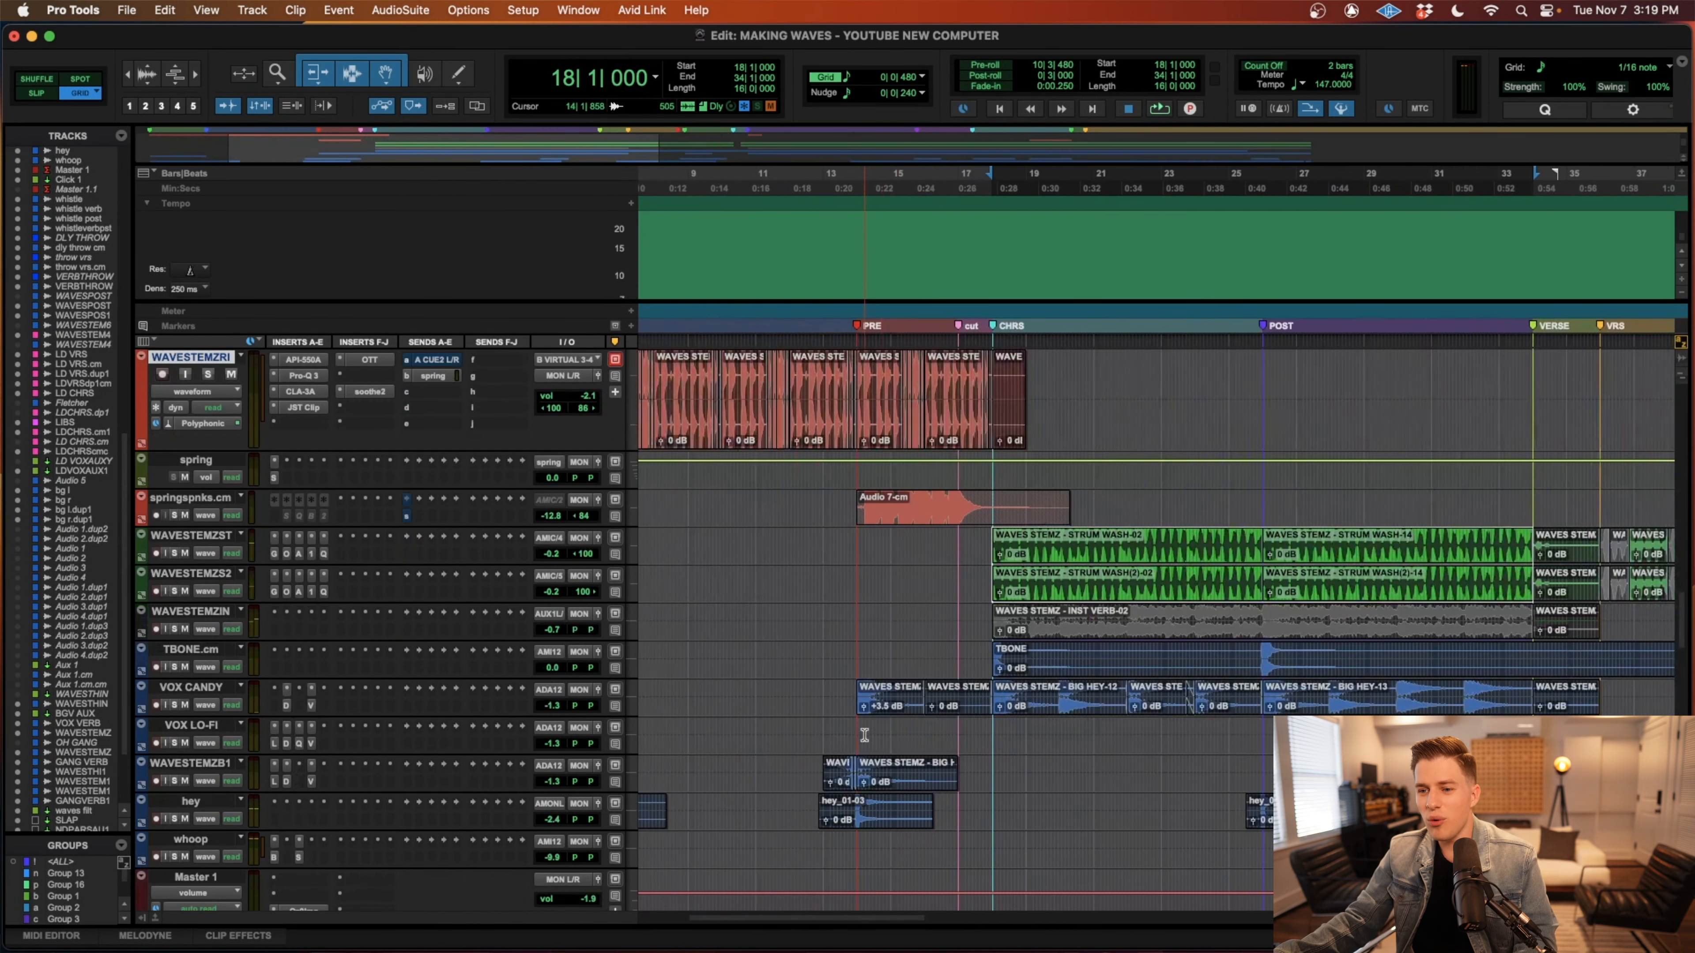
left_click(1064, 672)
key("shift+s")
Play the soloed TBONE.cm clip from the chorus start, stop playback, and unsolo the track.
key("t")
key("t")
scroll(1064, 674, "right", 2)
key("r")
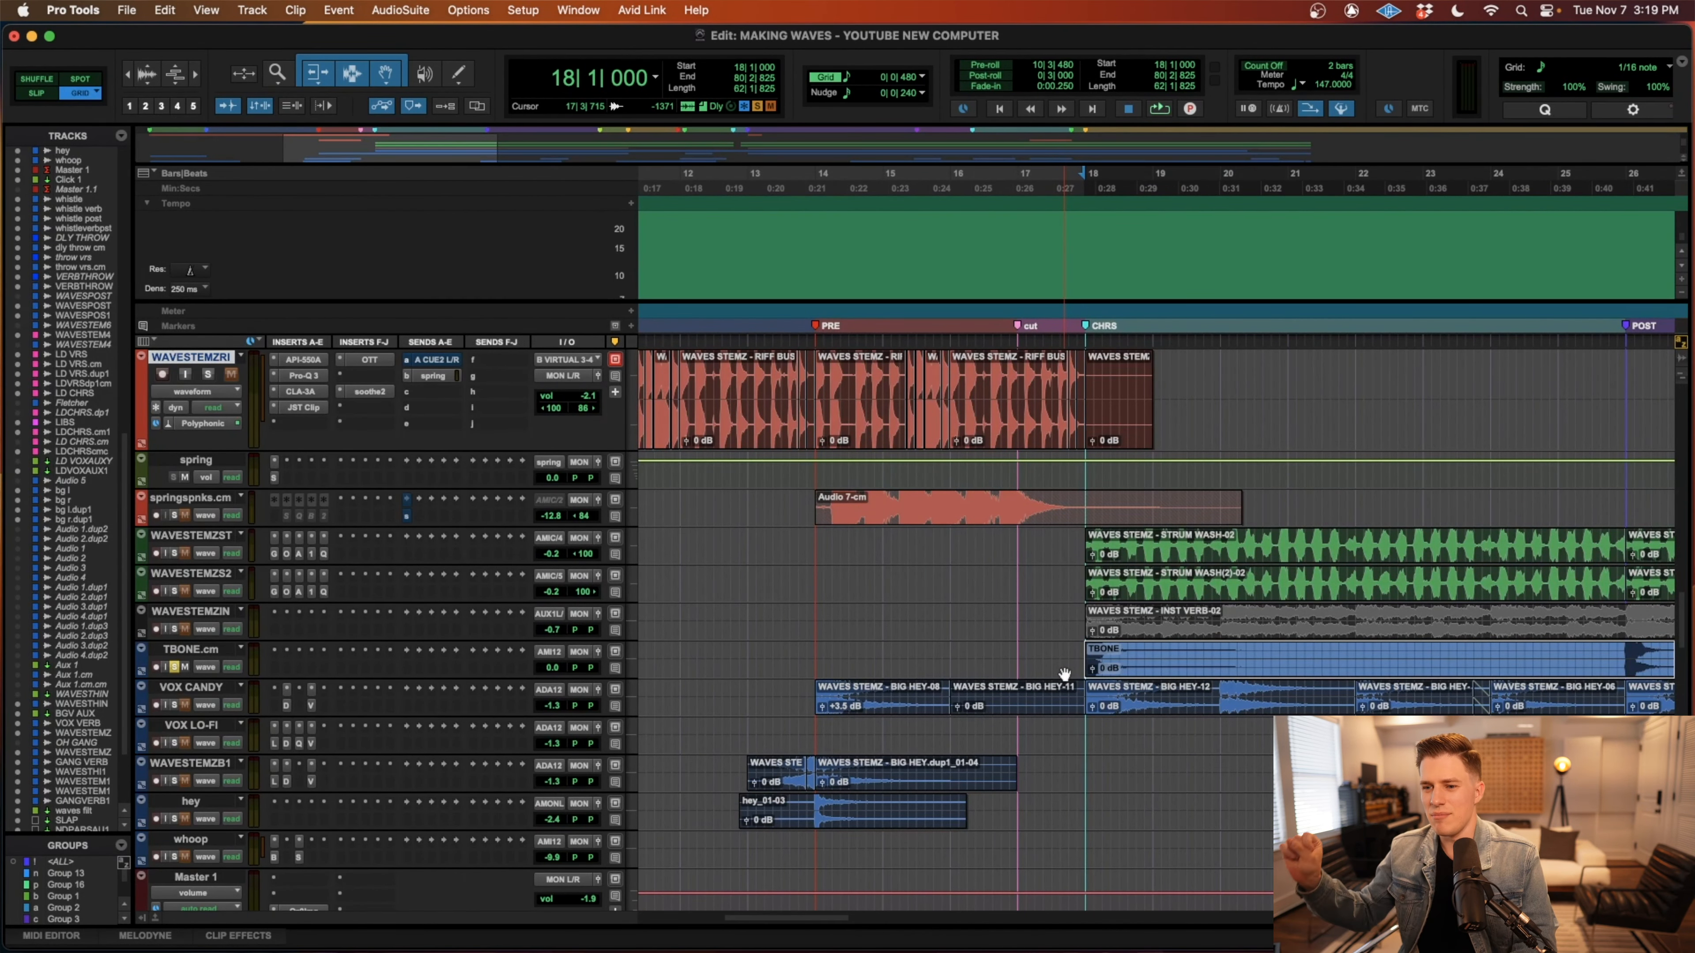
key("r")
key("r")
key("r")
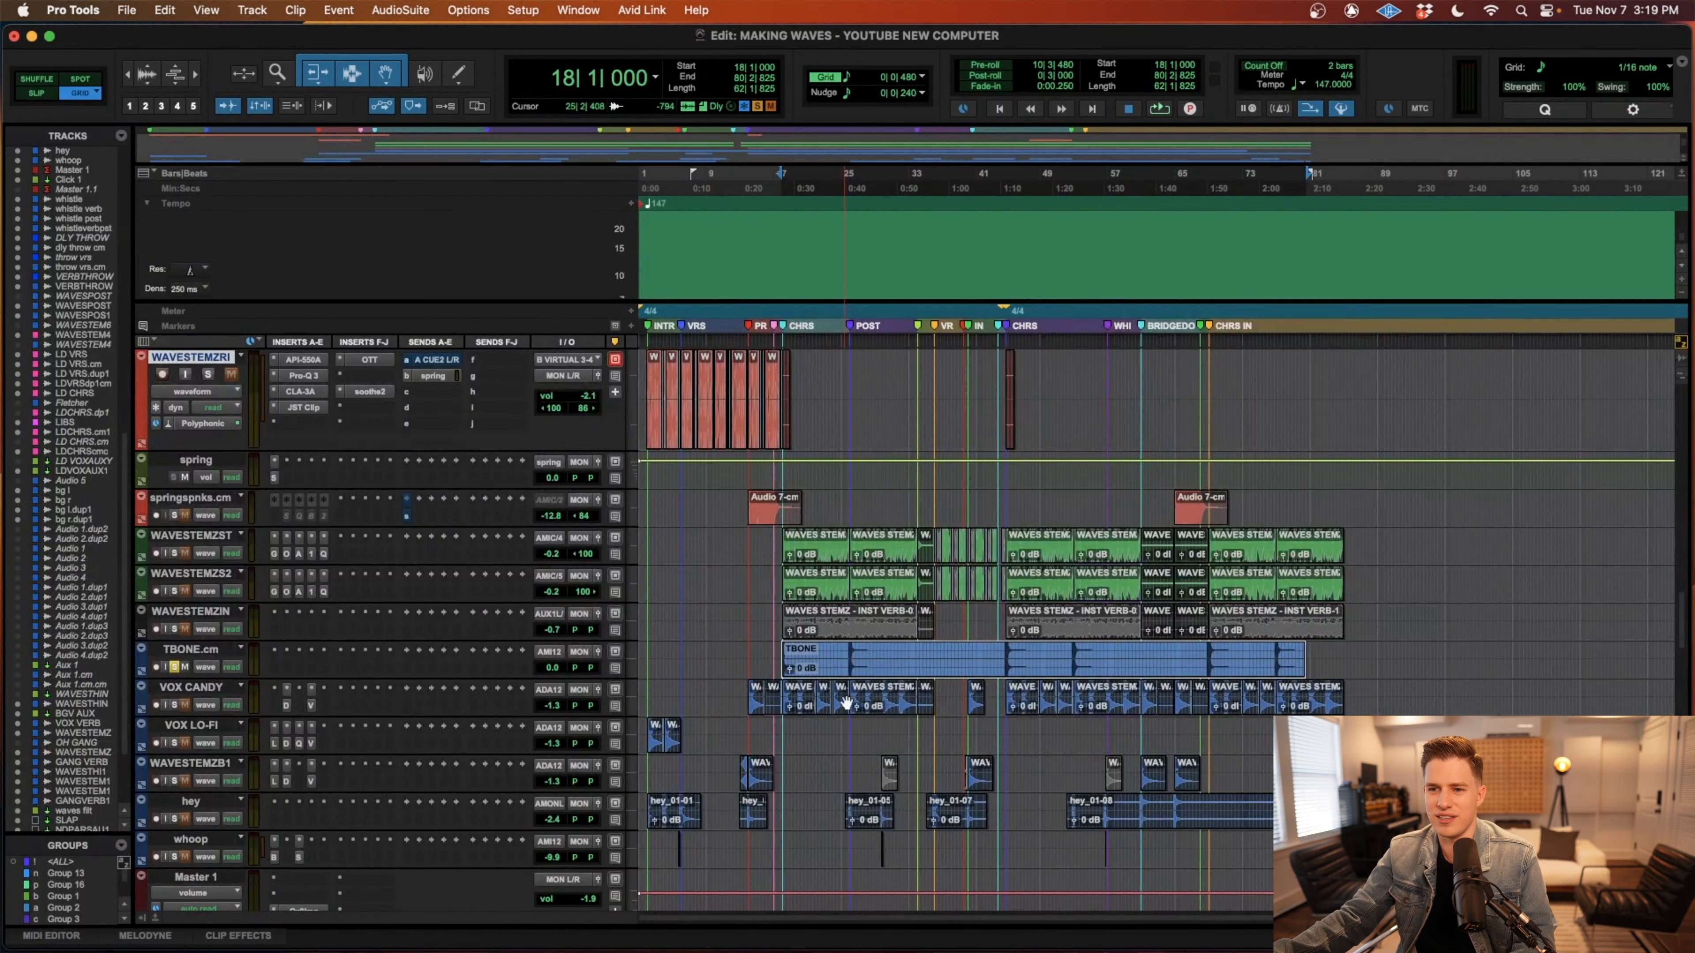
key("t")
key("t")
key("t")
key("t")
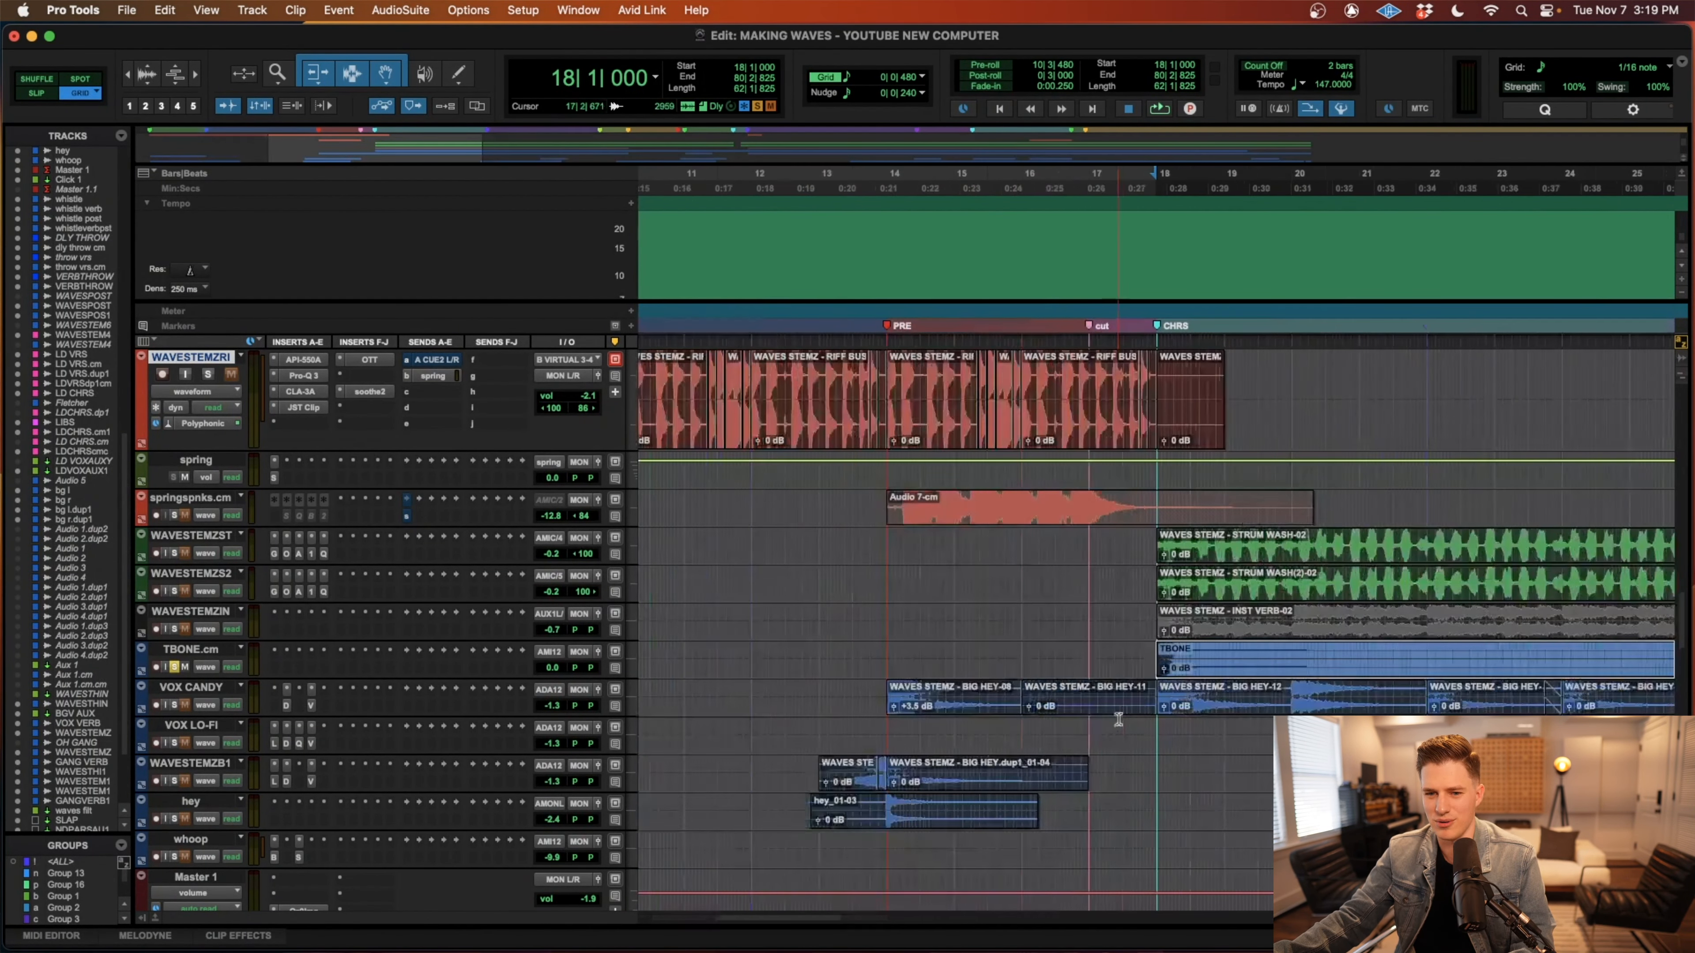
key("space")
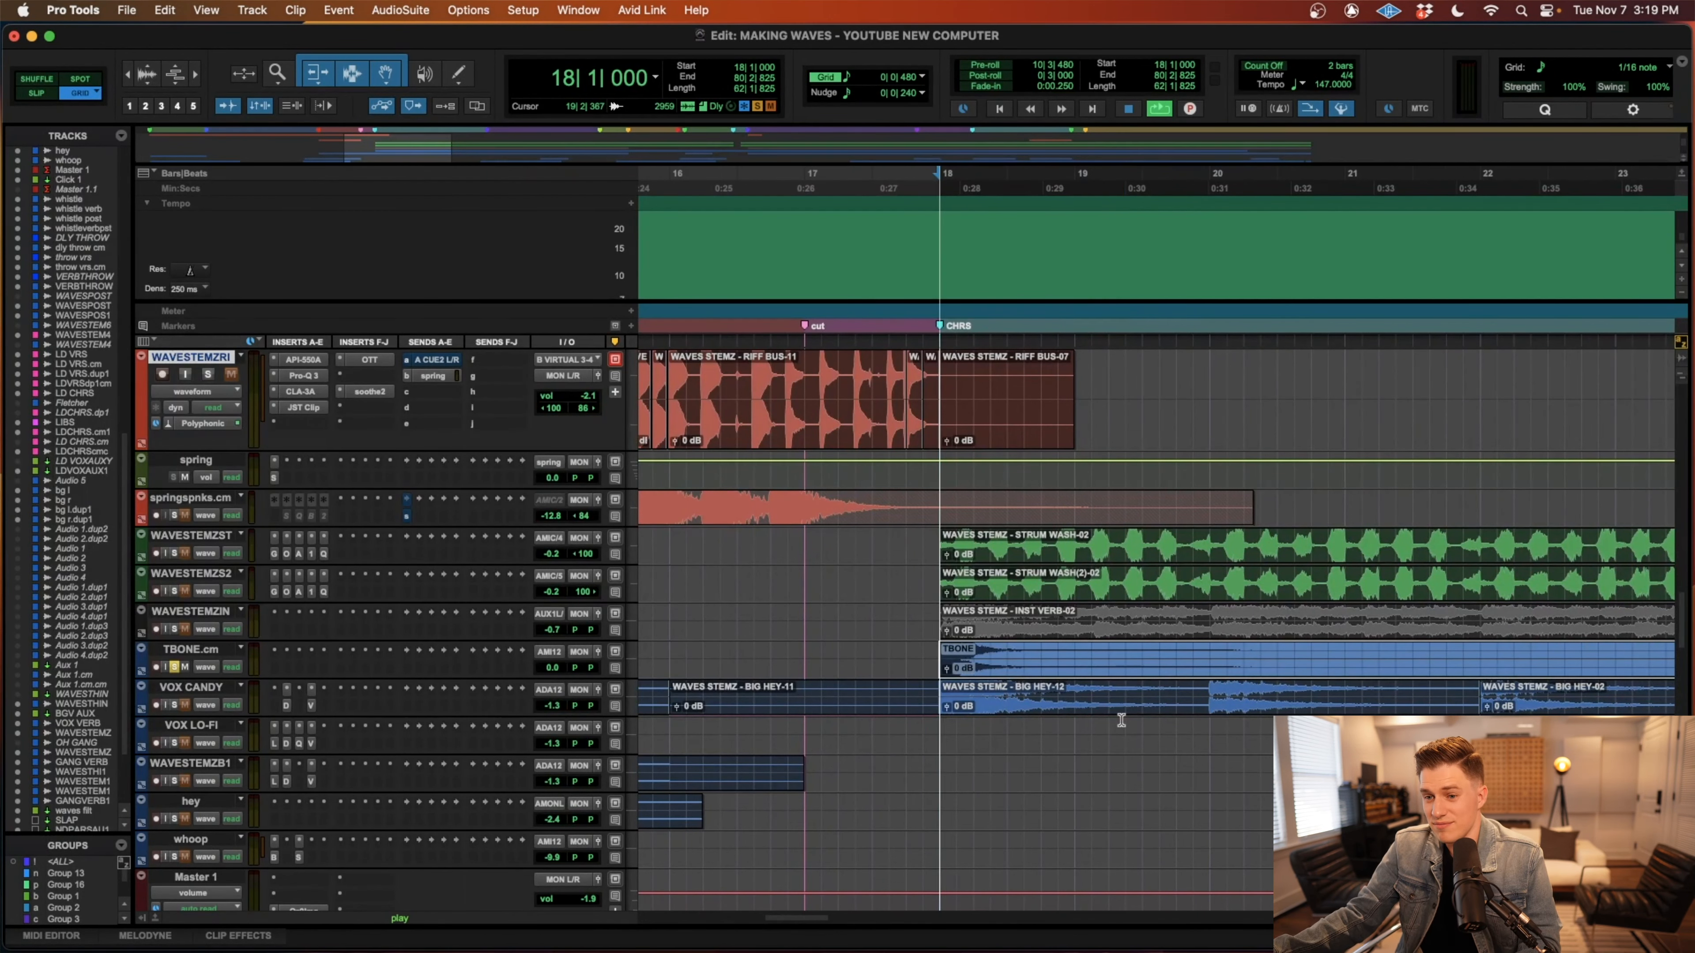
key("space")
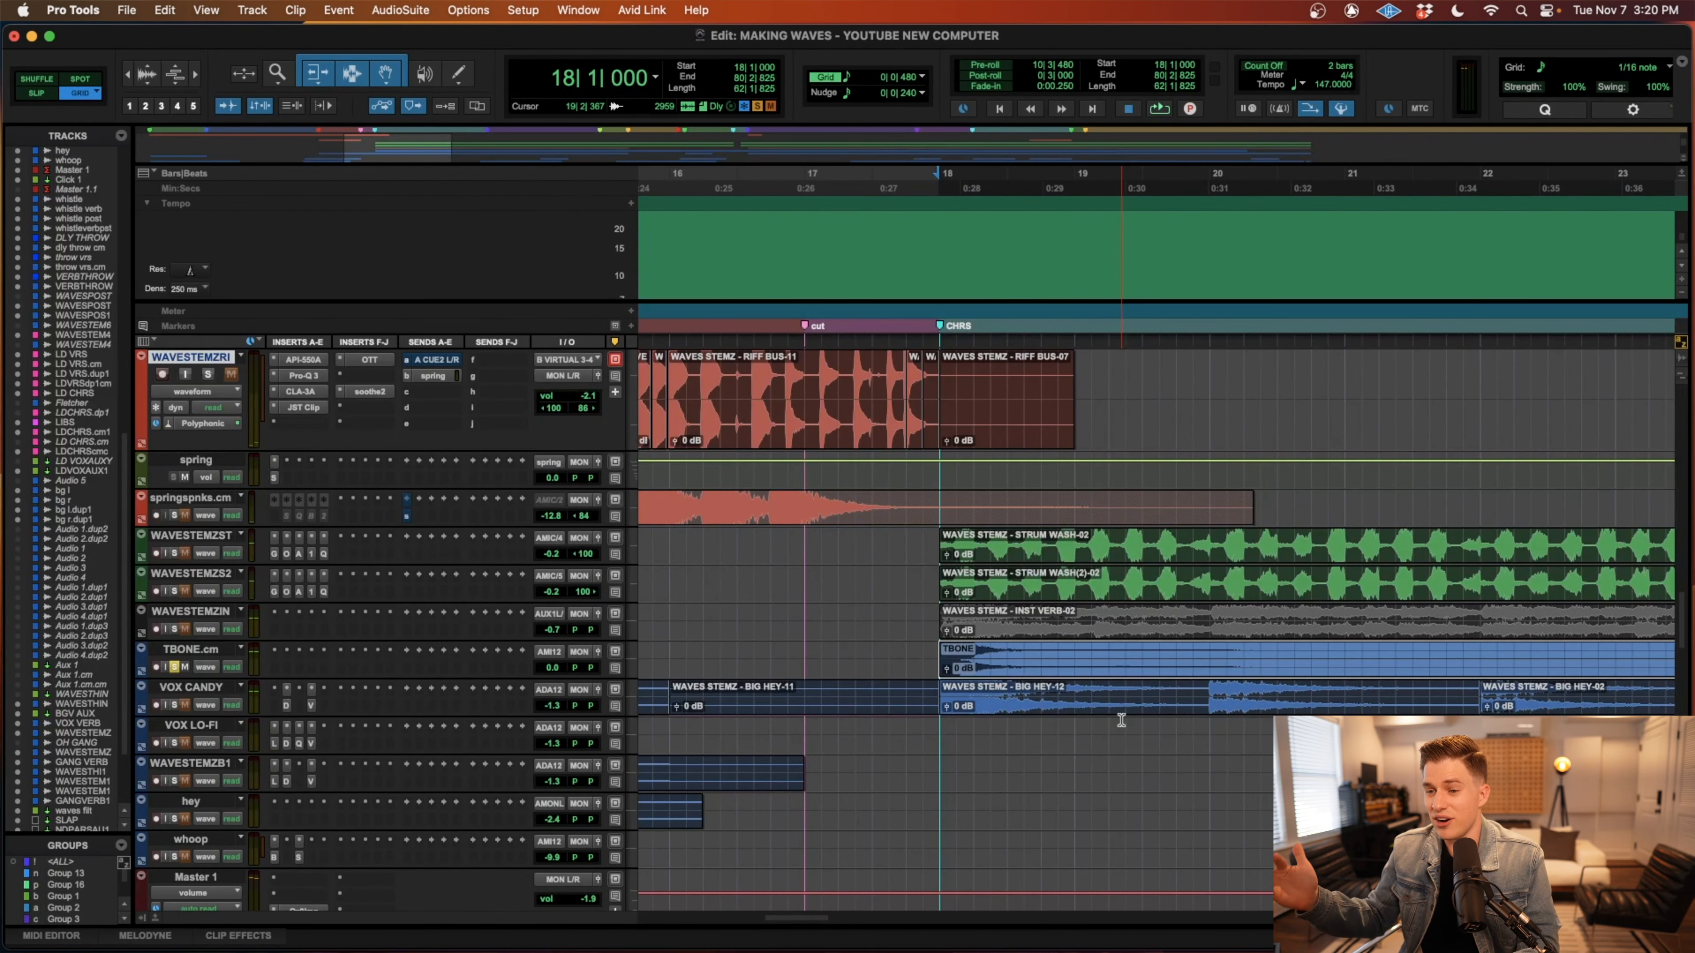
key("r")
left_click(174, 667)
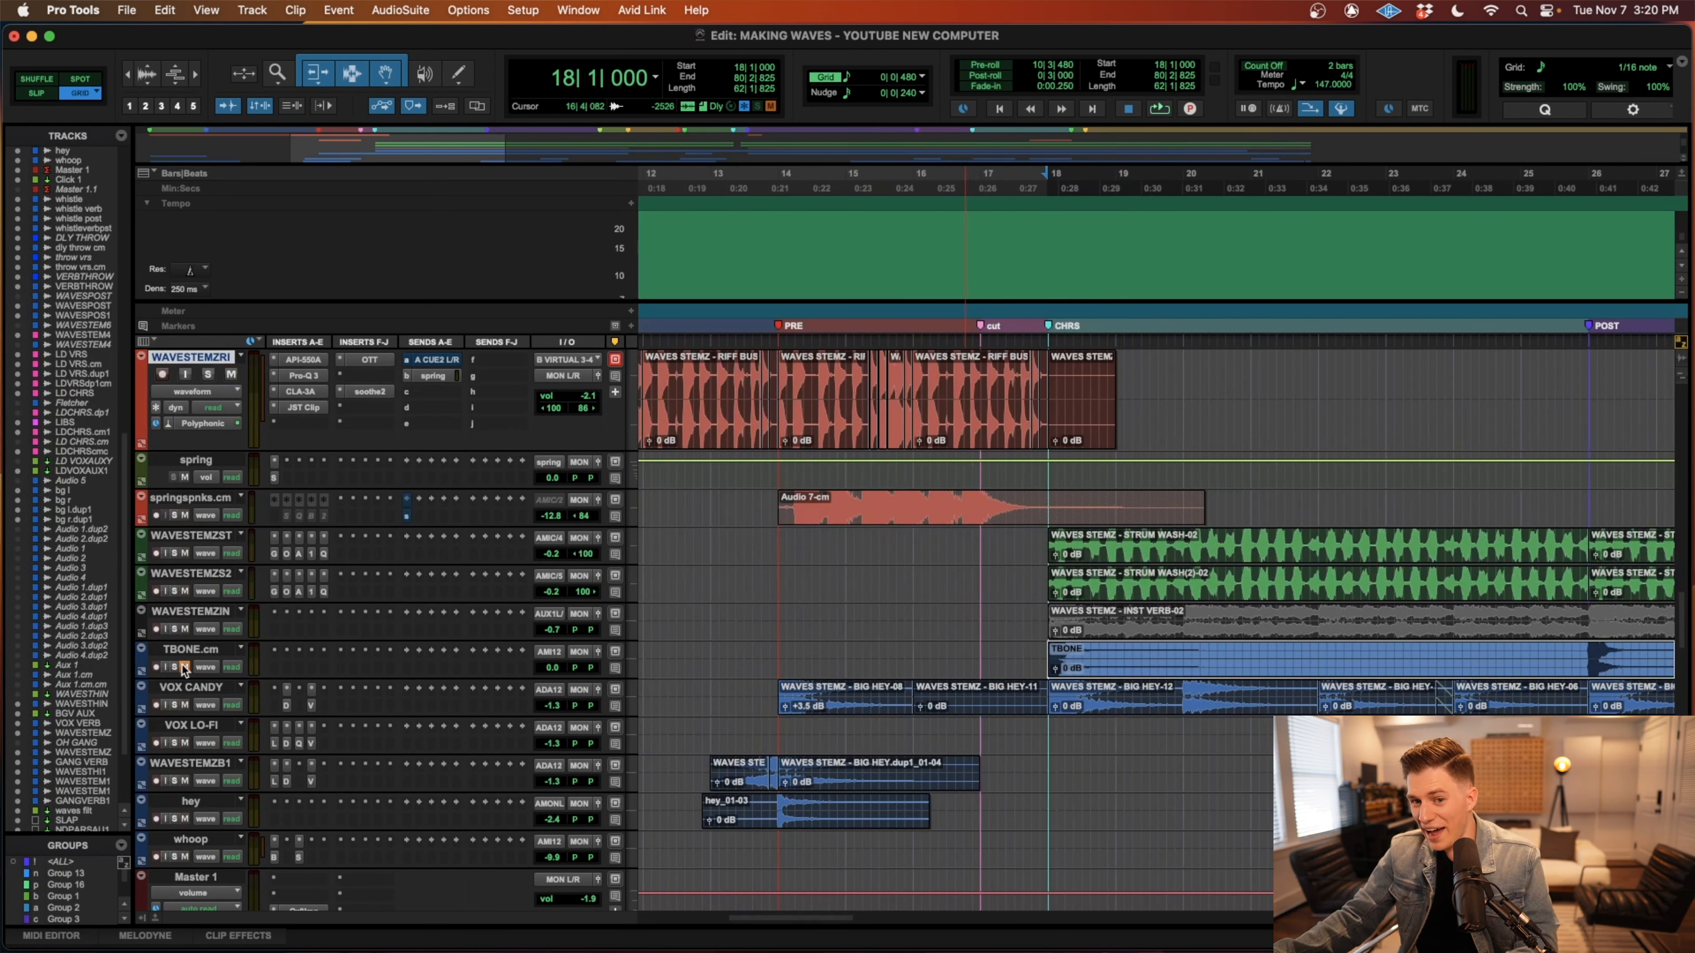
Play the transition into the chorus from bar 17 to compare it with the TBONE.cm track muted and unmuted.
left_click(978, 651)
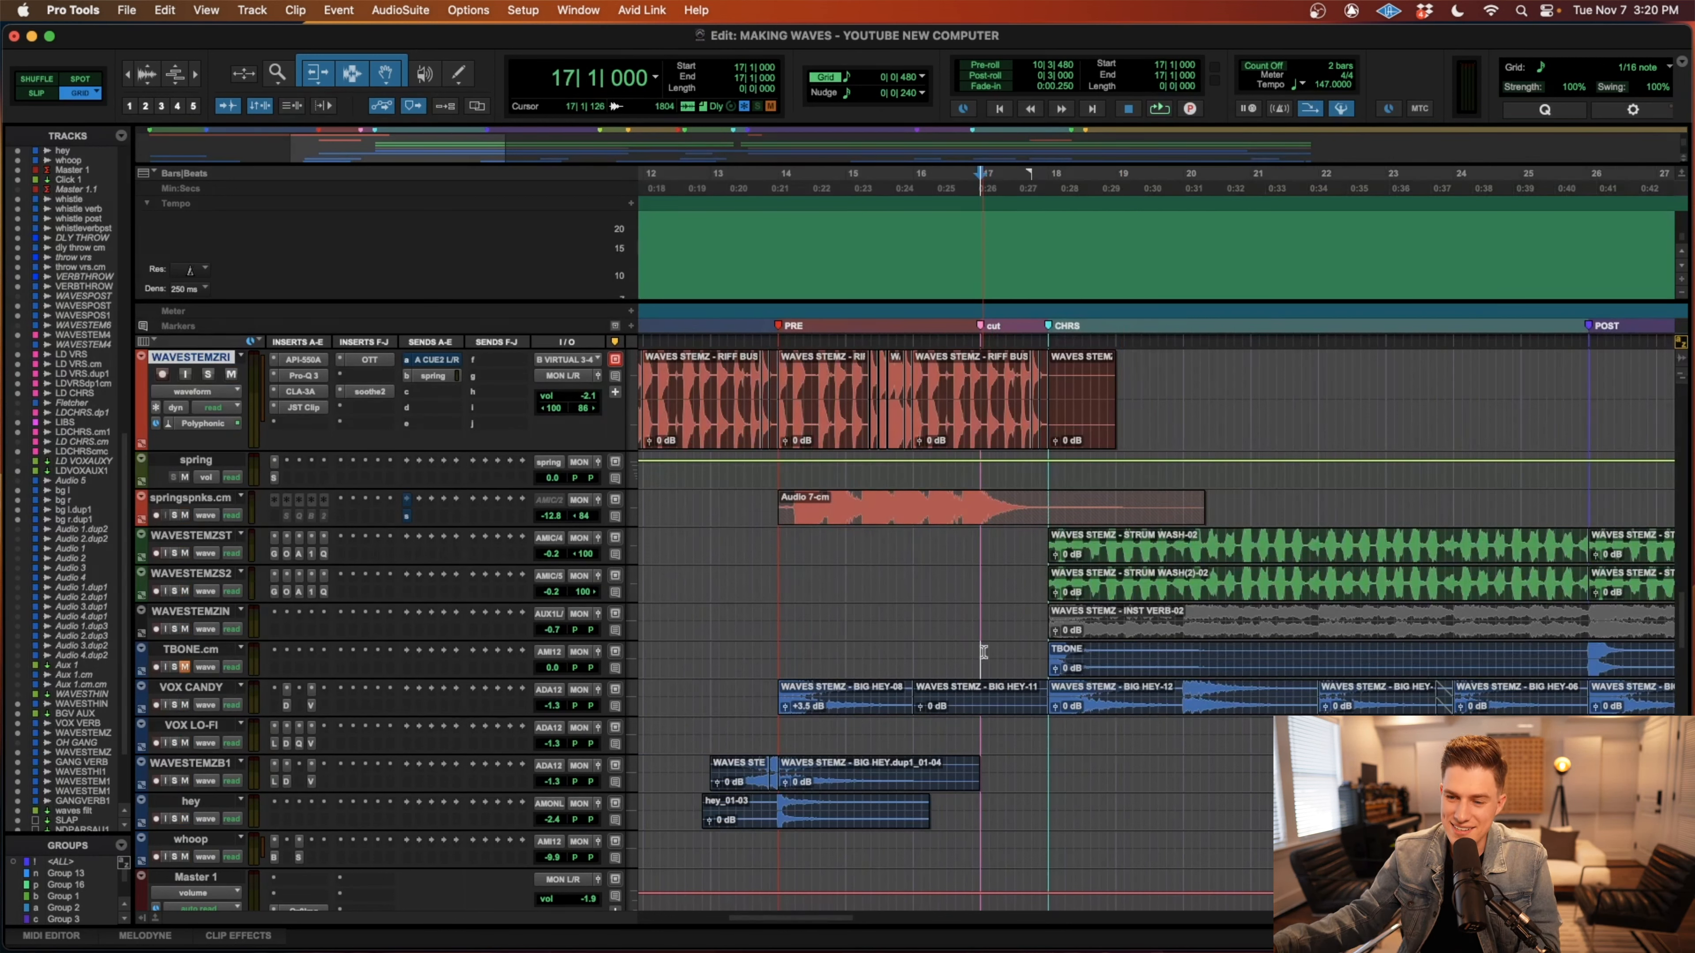
key("space")
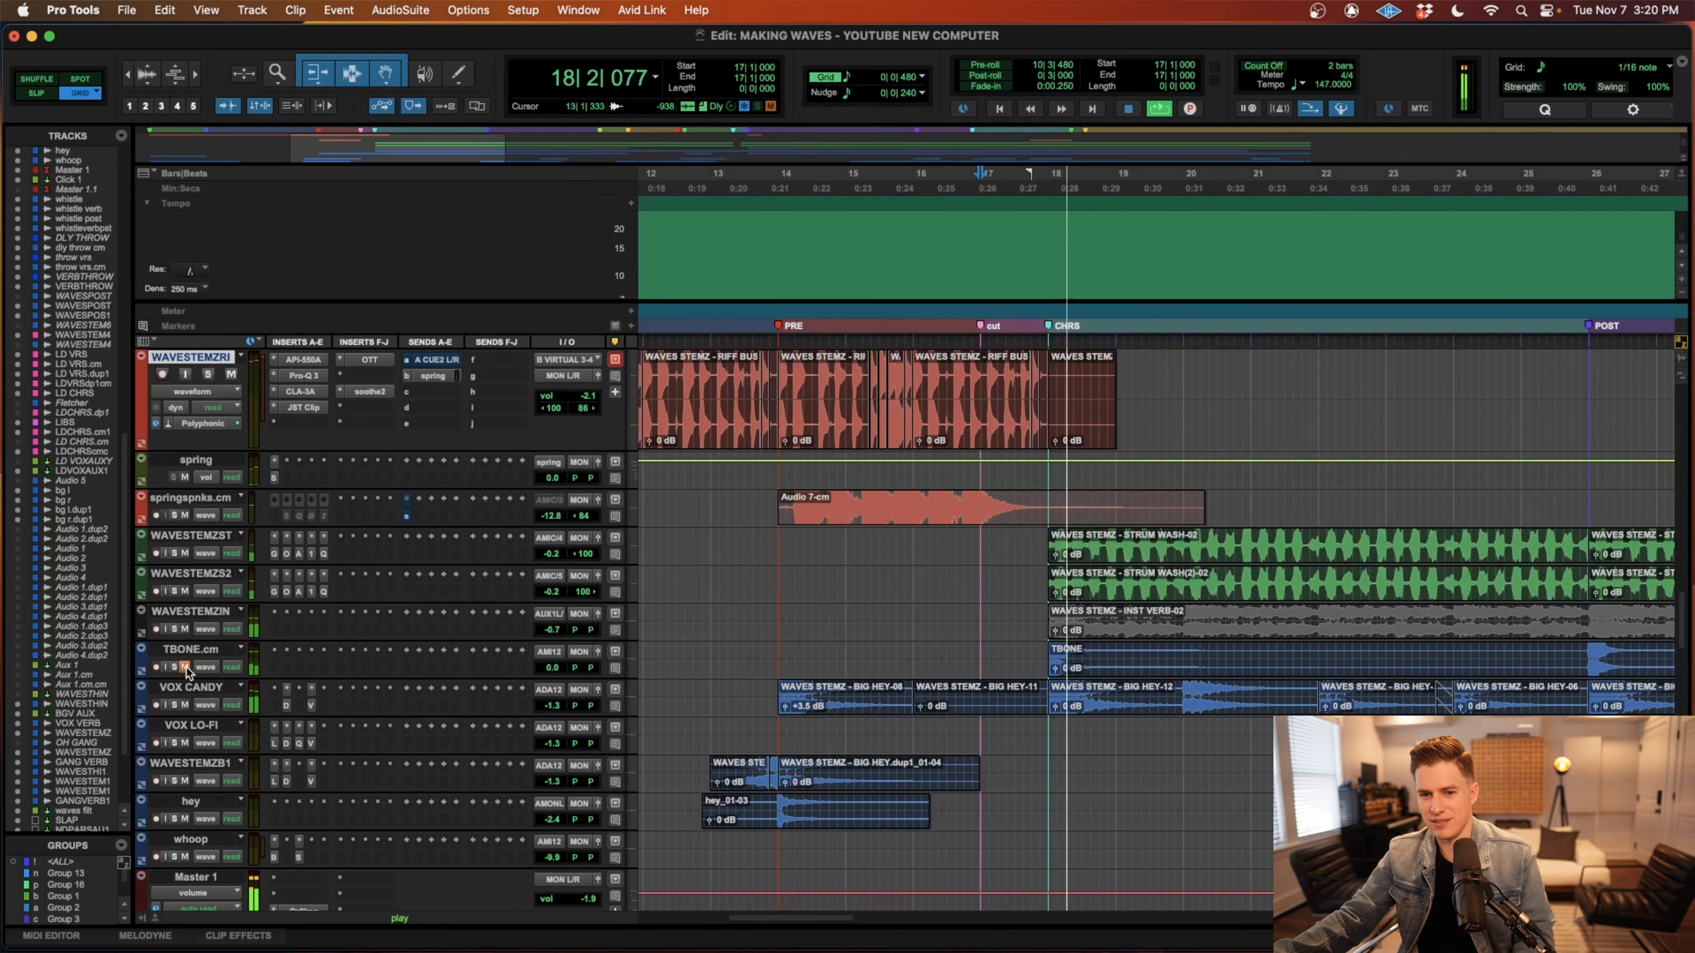
key("space")
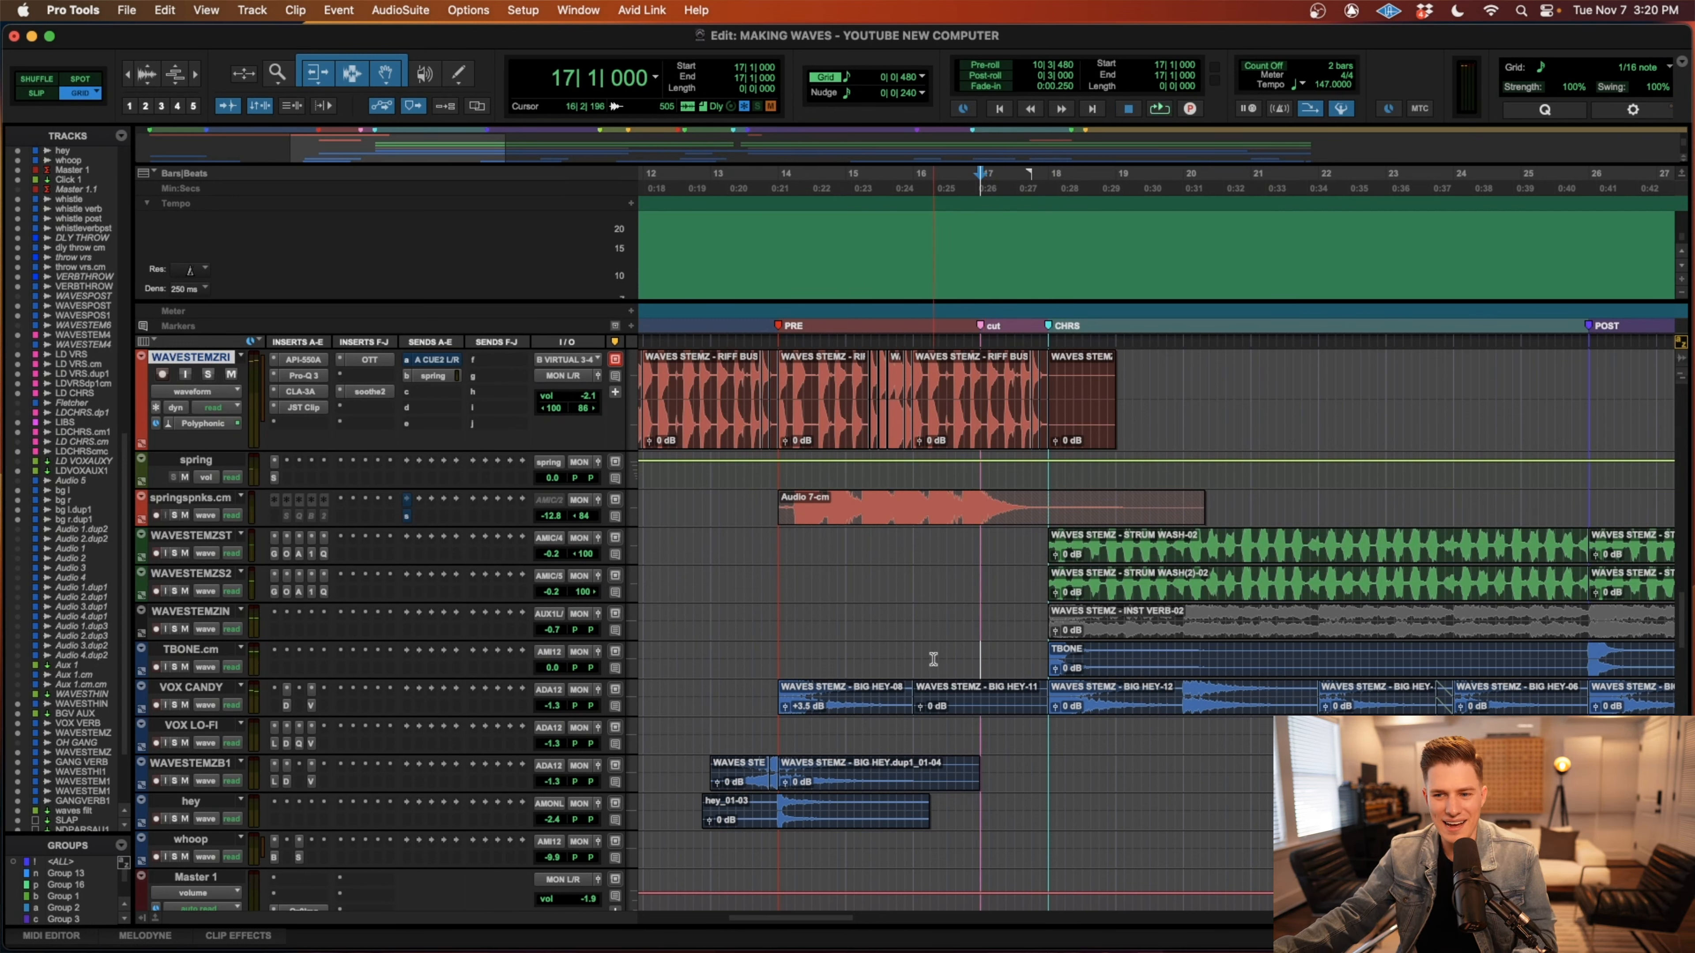
key("space")
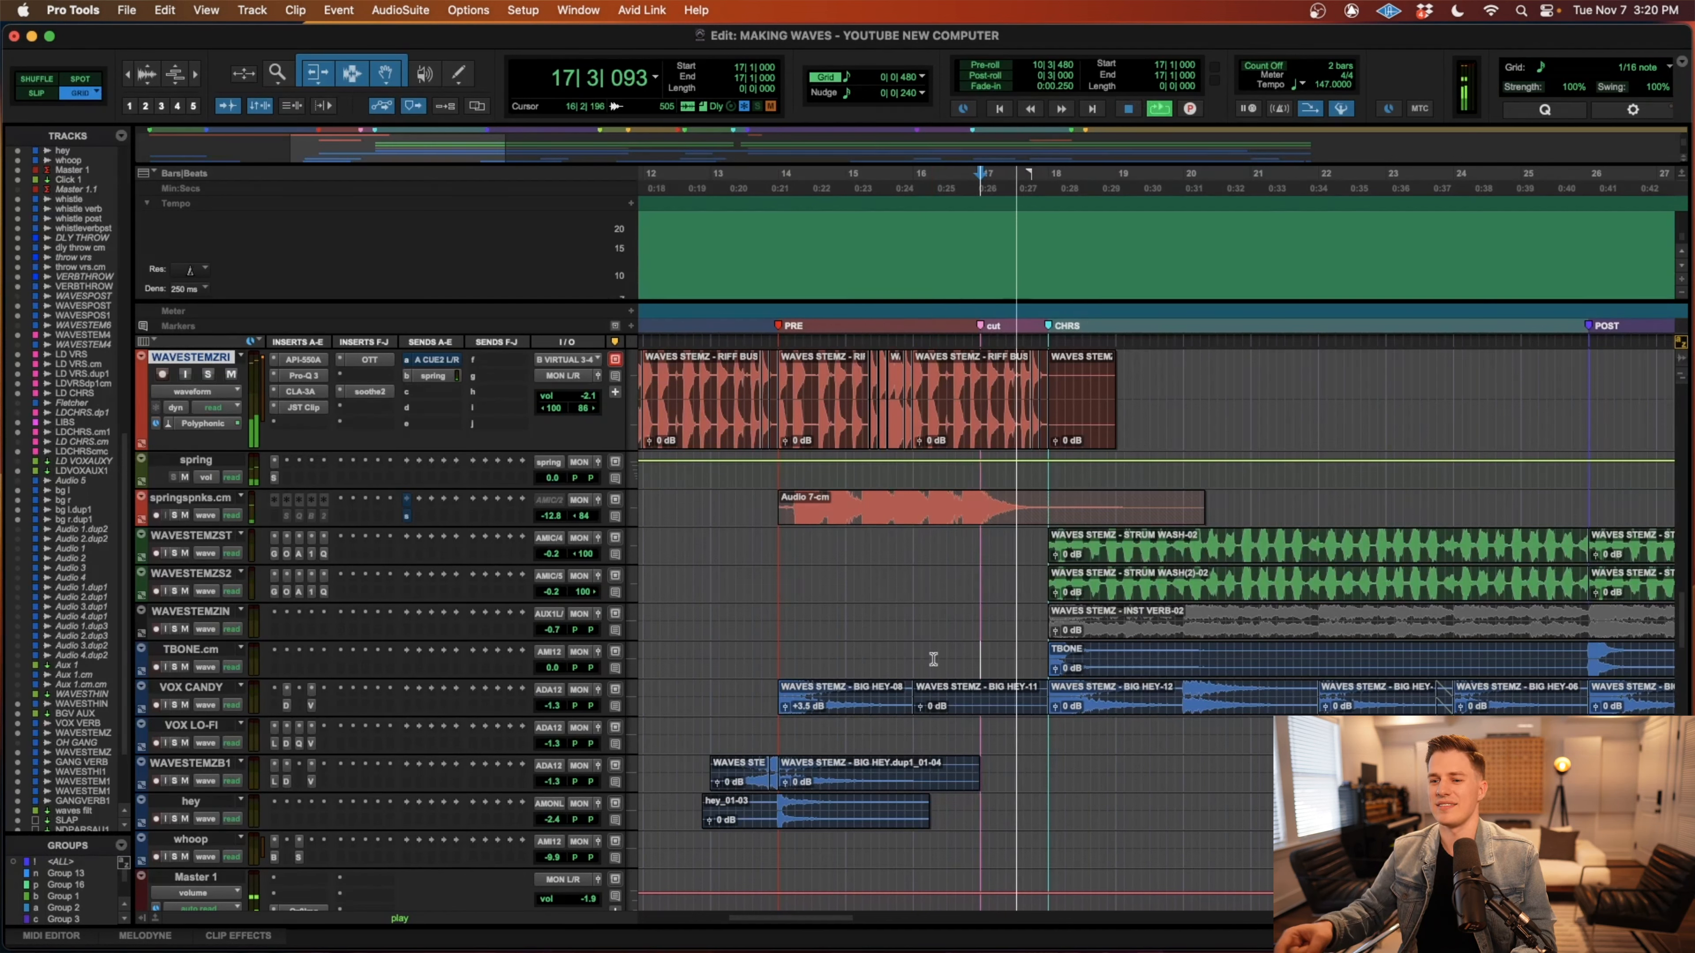
key("space")
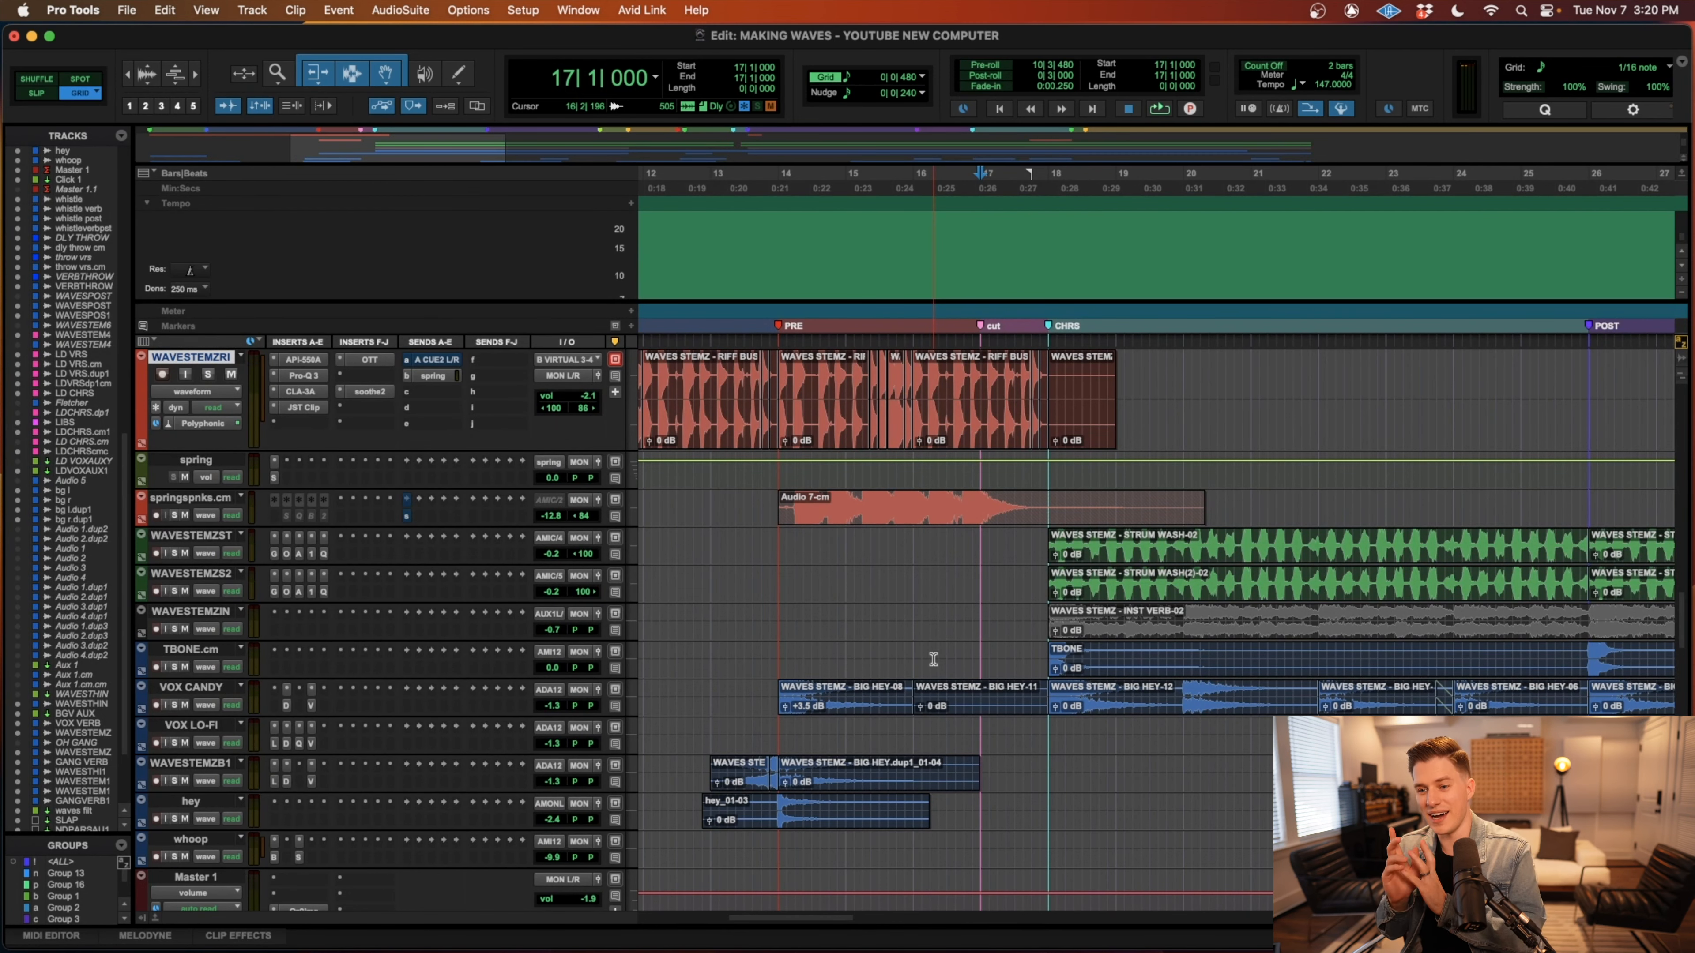
Solo the VOX CANDY track and select its BIG HEY clips spanning the chorus from bar 18 to bar 26.
left_click(864, 716)
key("r")
left_click(1147, 716)
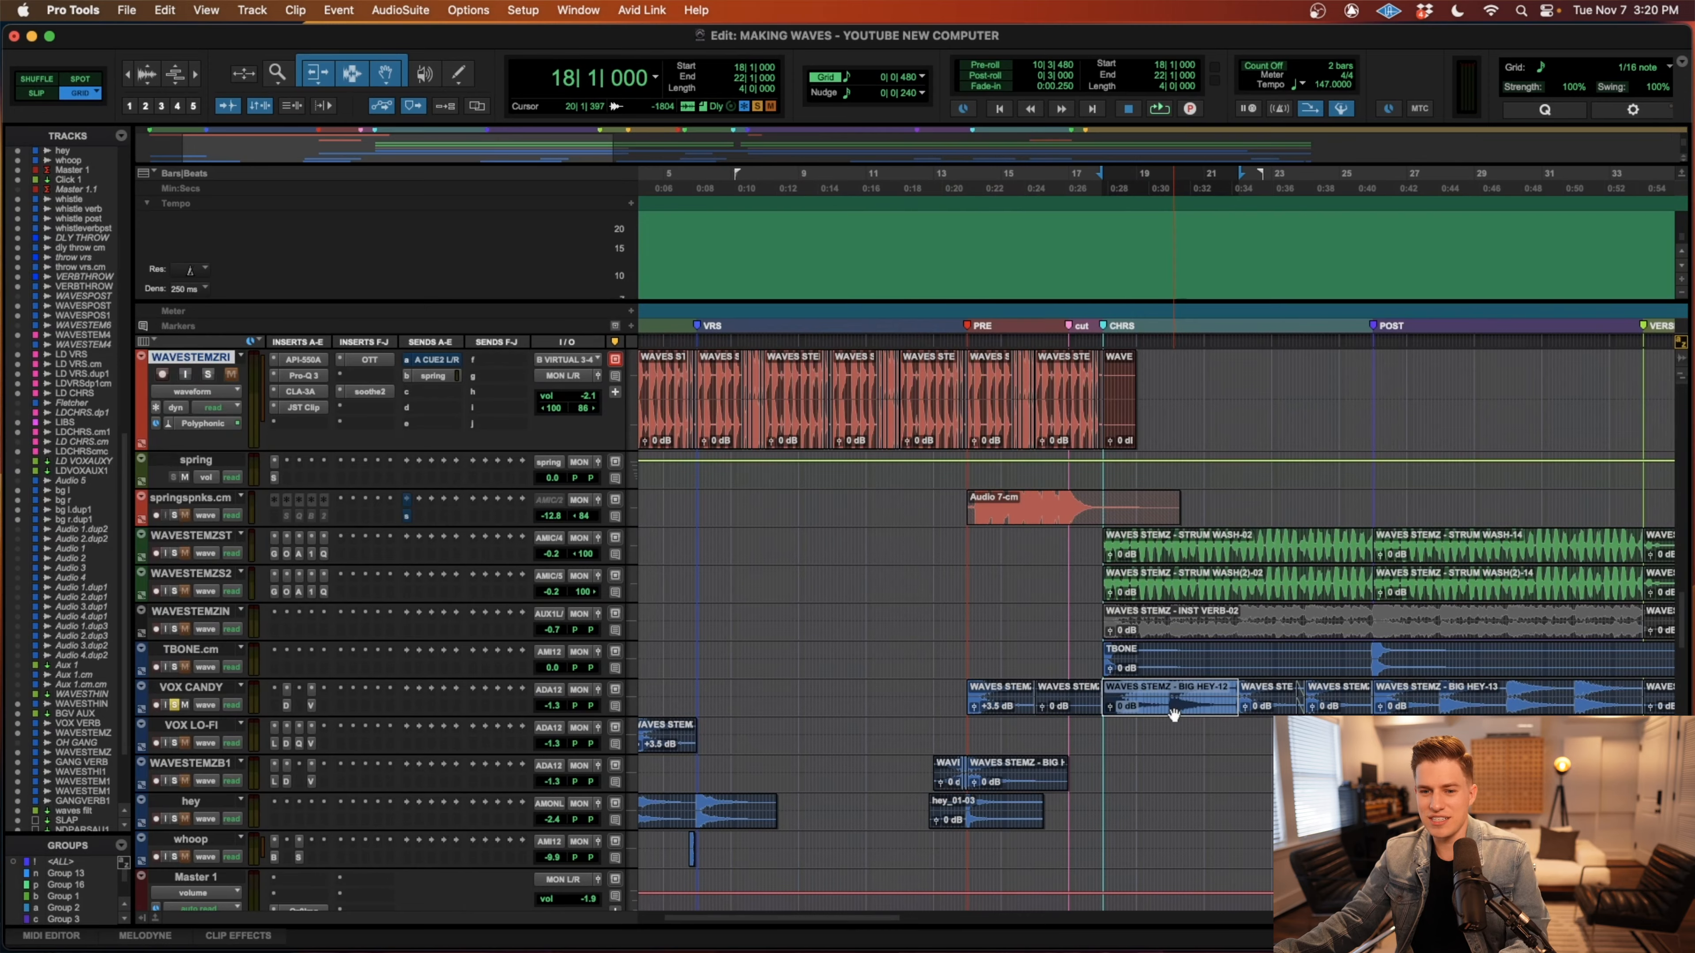
key("t")
key("t")
key("r")
key("r")
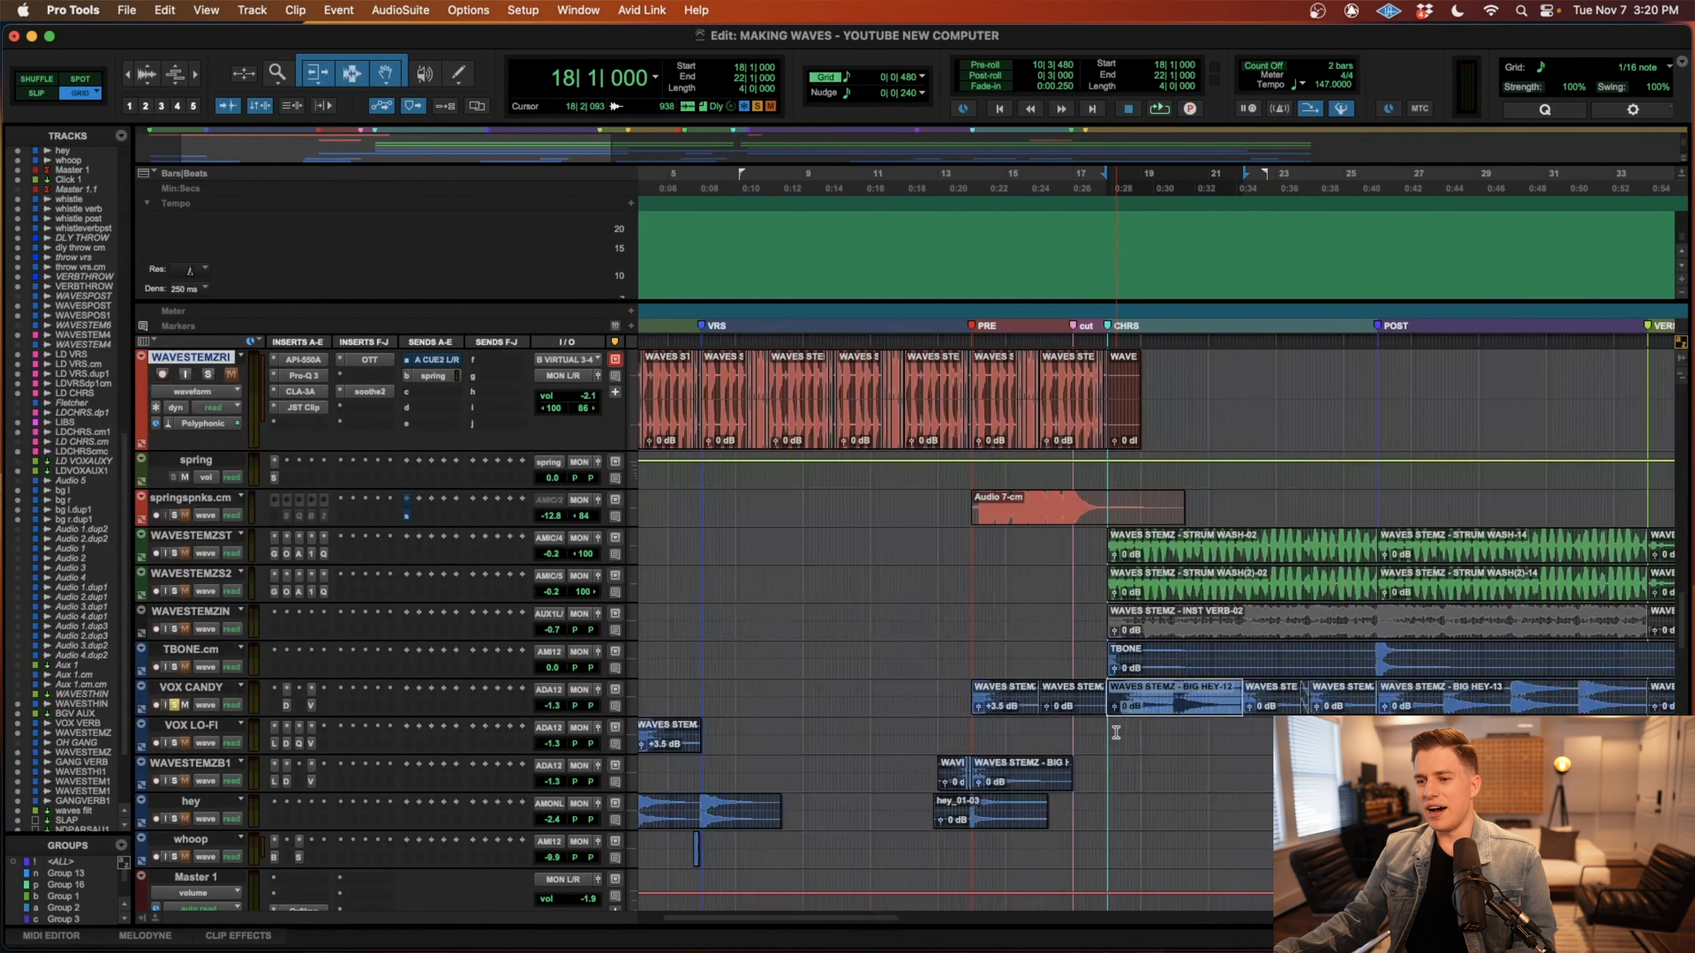
left_click(1358, 702, "shift")
scroll(1301, 707, "left", 2)
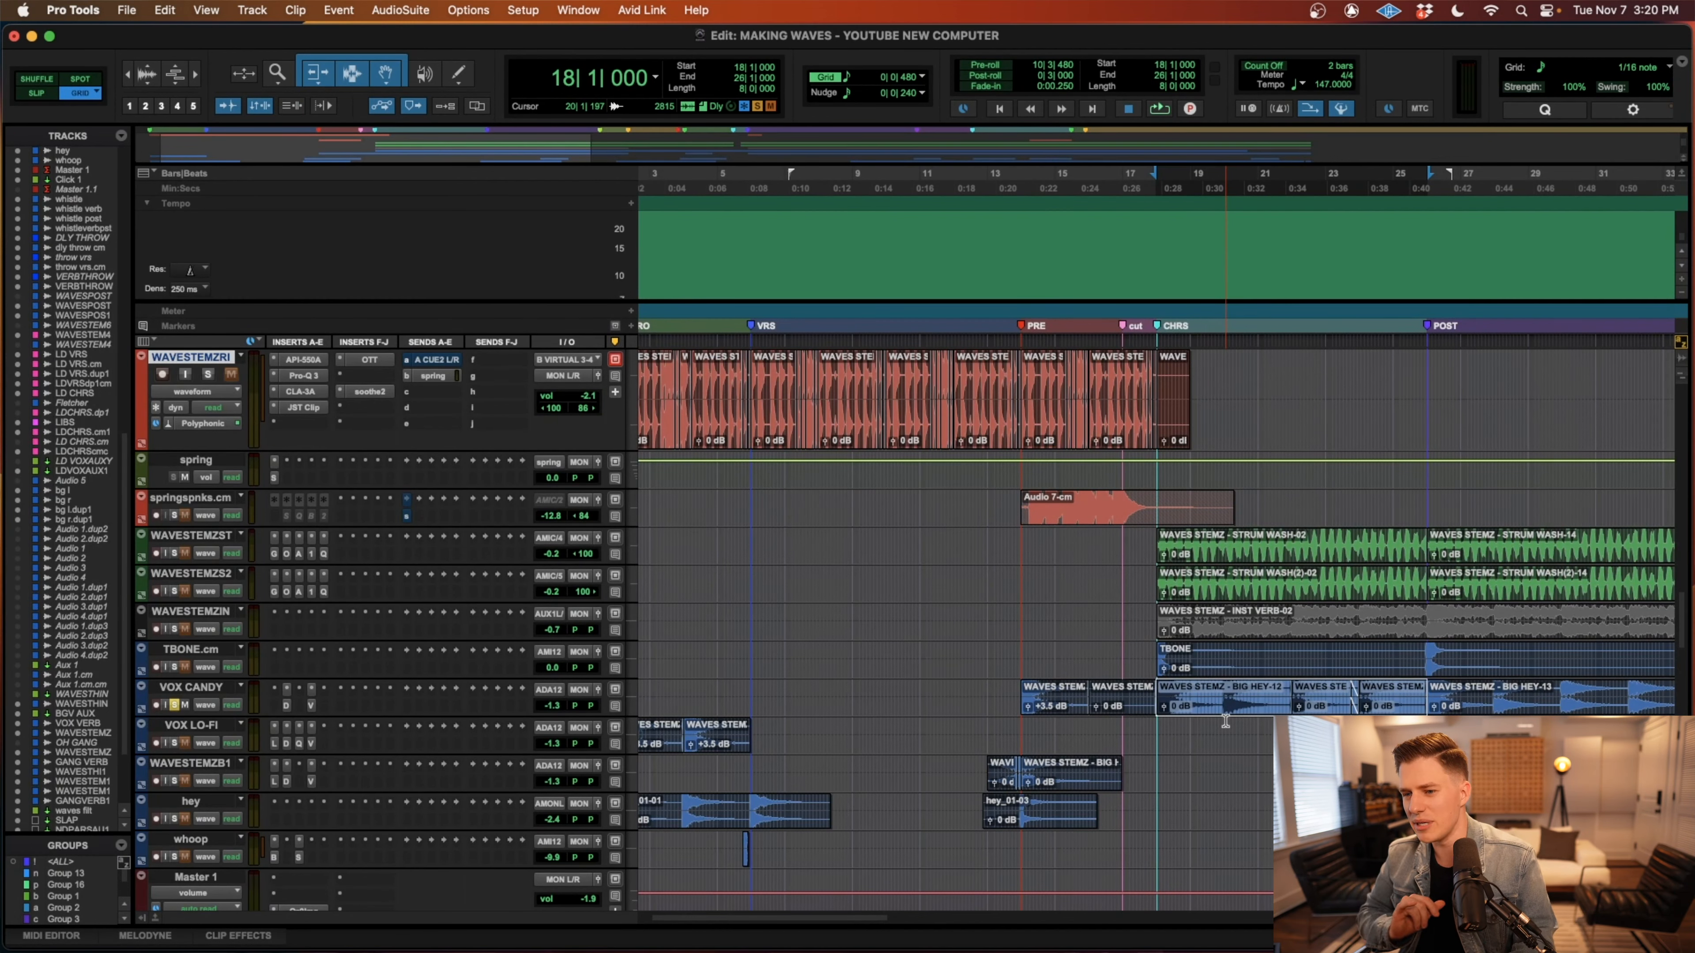
scroll(1225, 721, "up", 3)
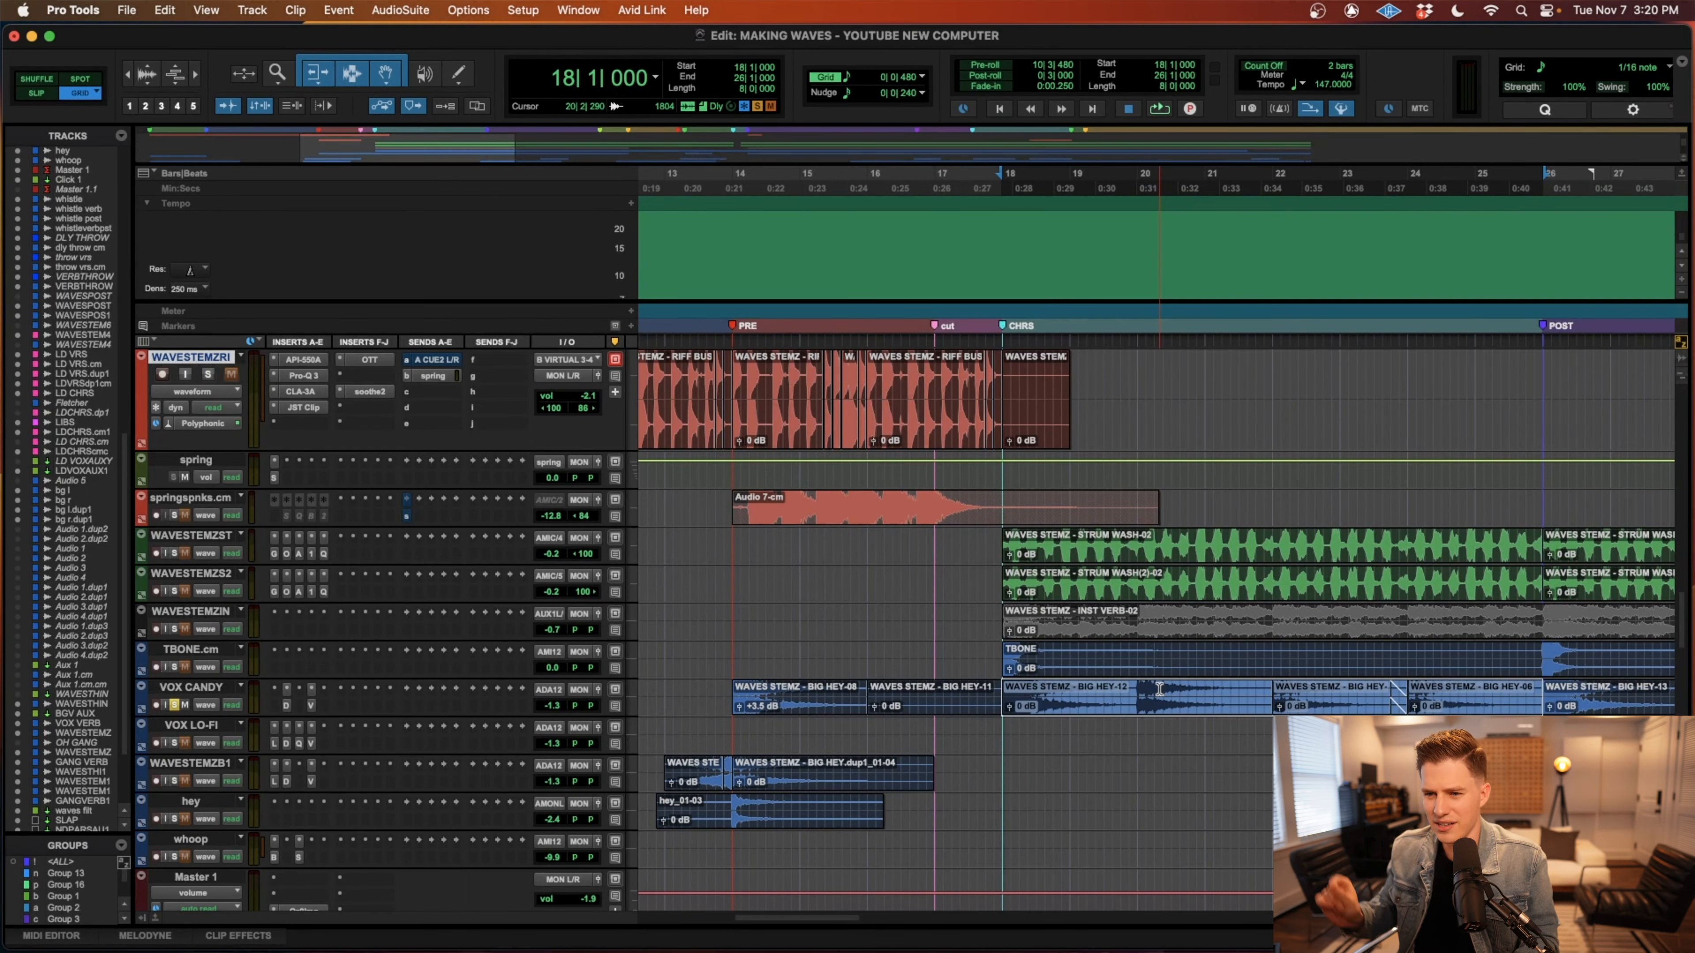
Play the soloed VOX CANDY clips from the chorus start, and place the edit cursor just before bar 20.
key("space")
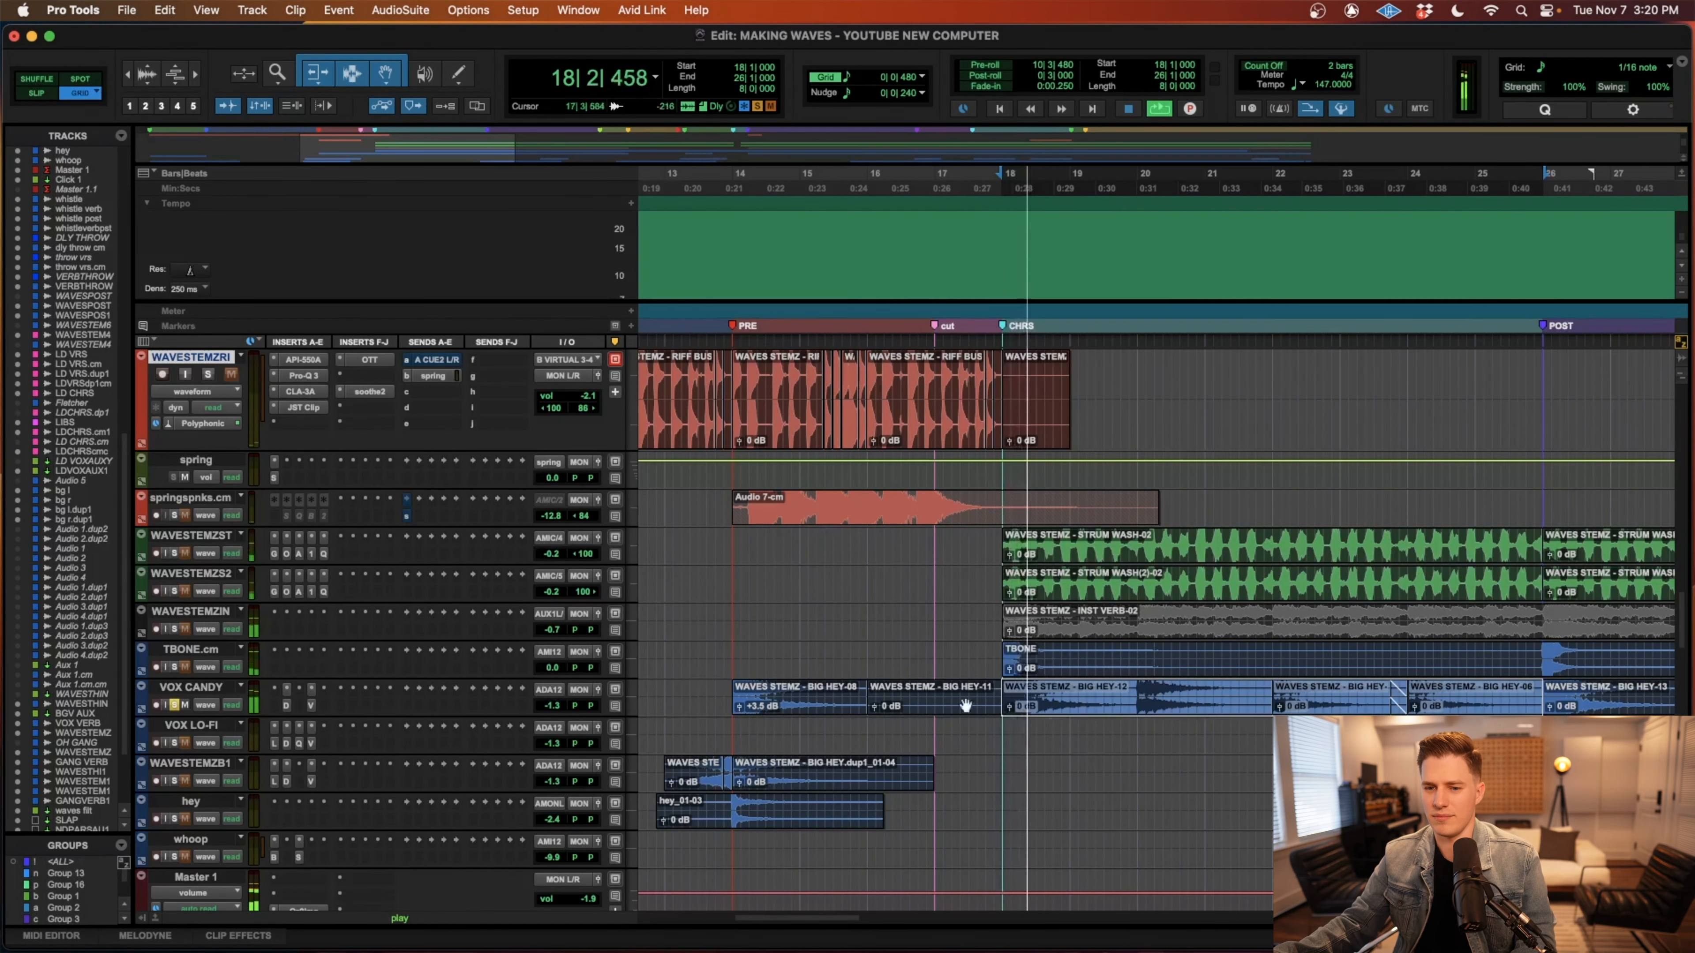
scroll(837, 746, "right", 3)
scroll(837, 746, "right", 2)
left_click(944, 727)
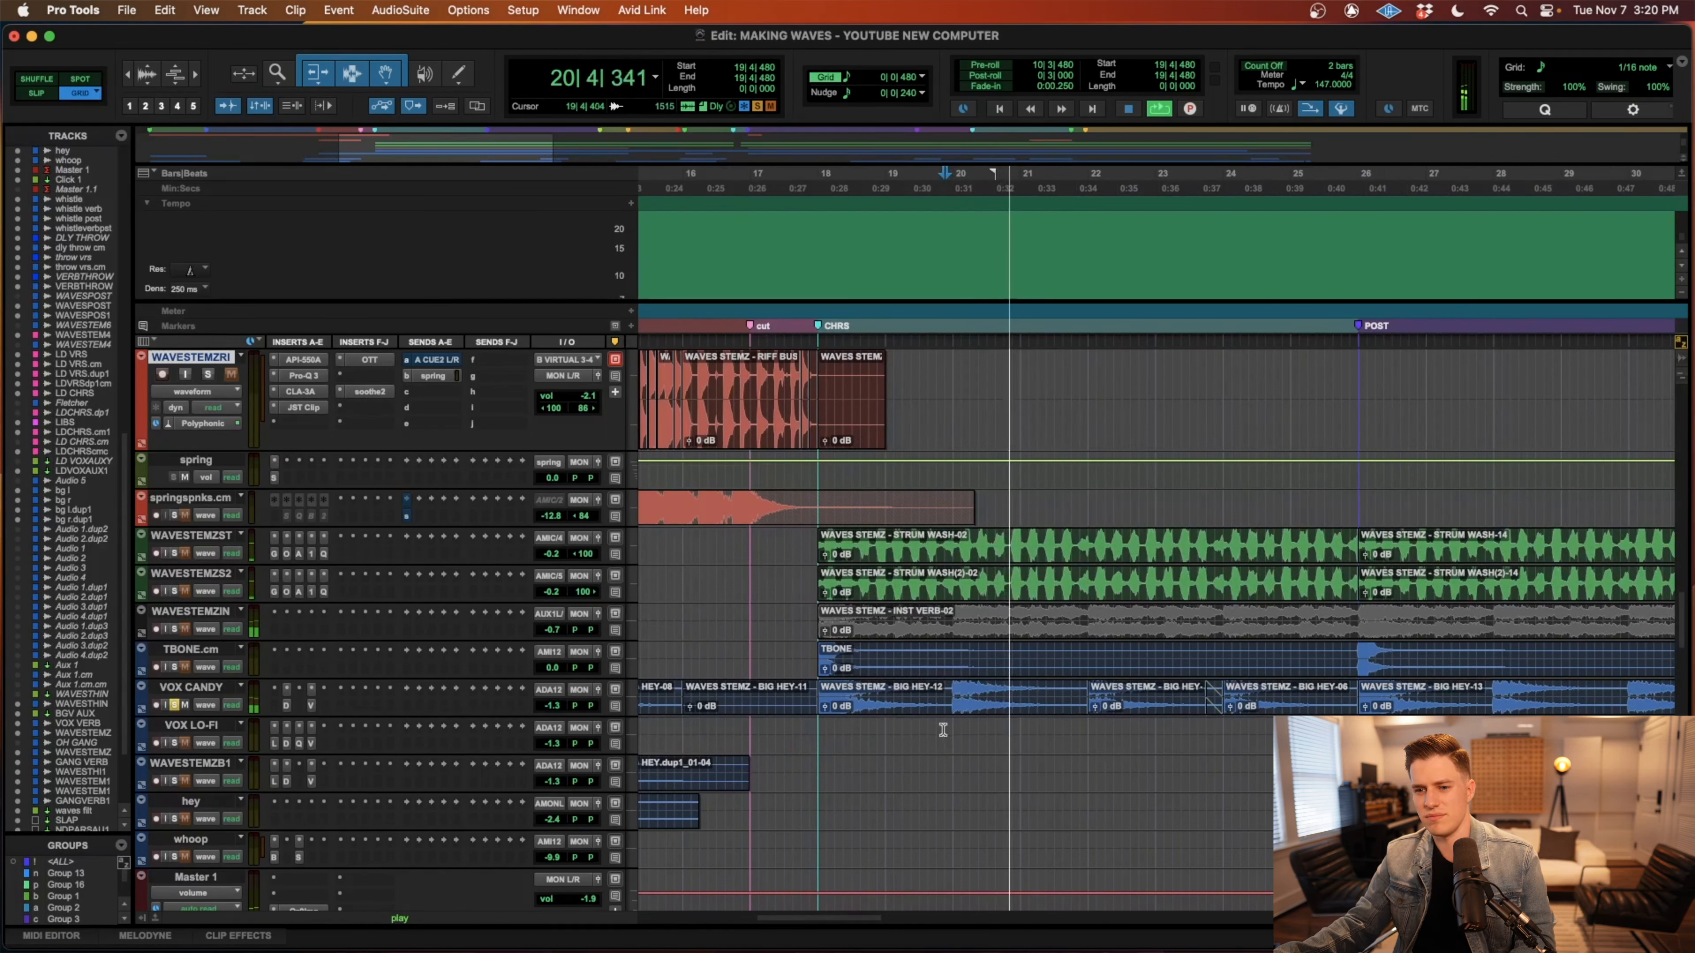
key("space")
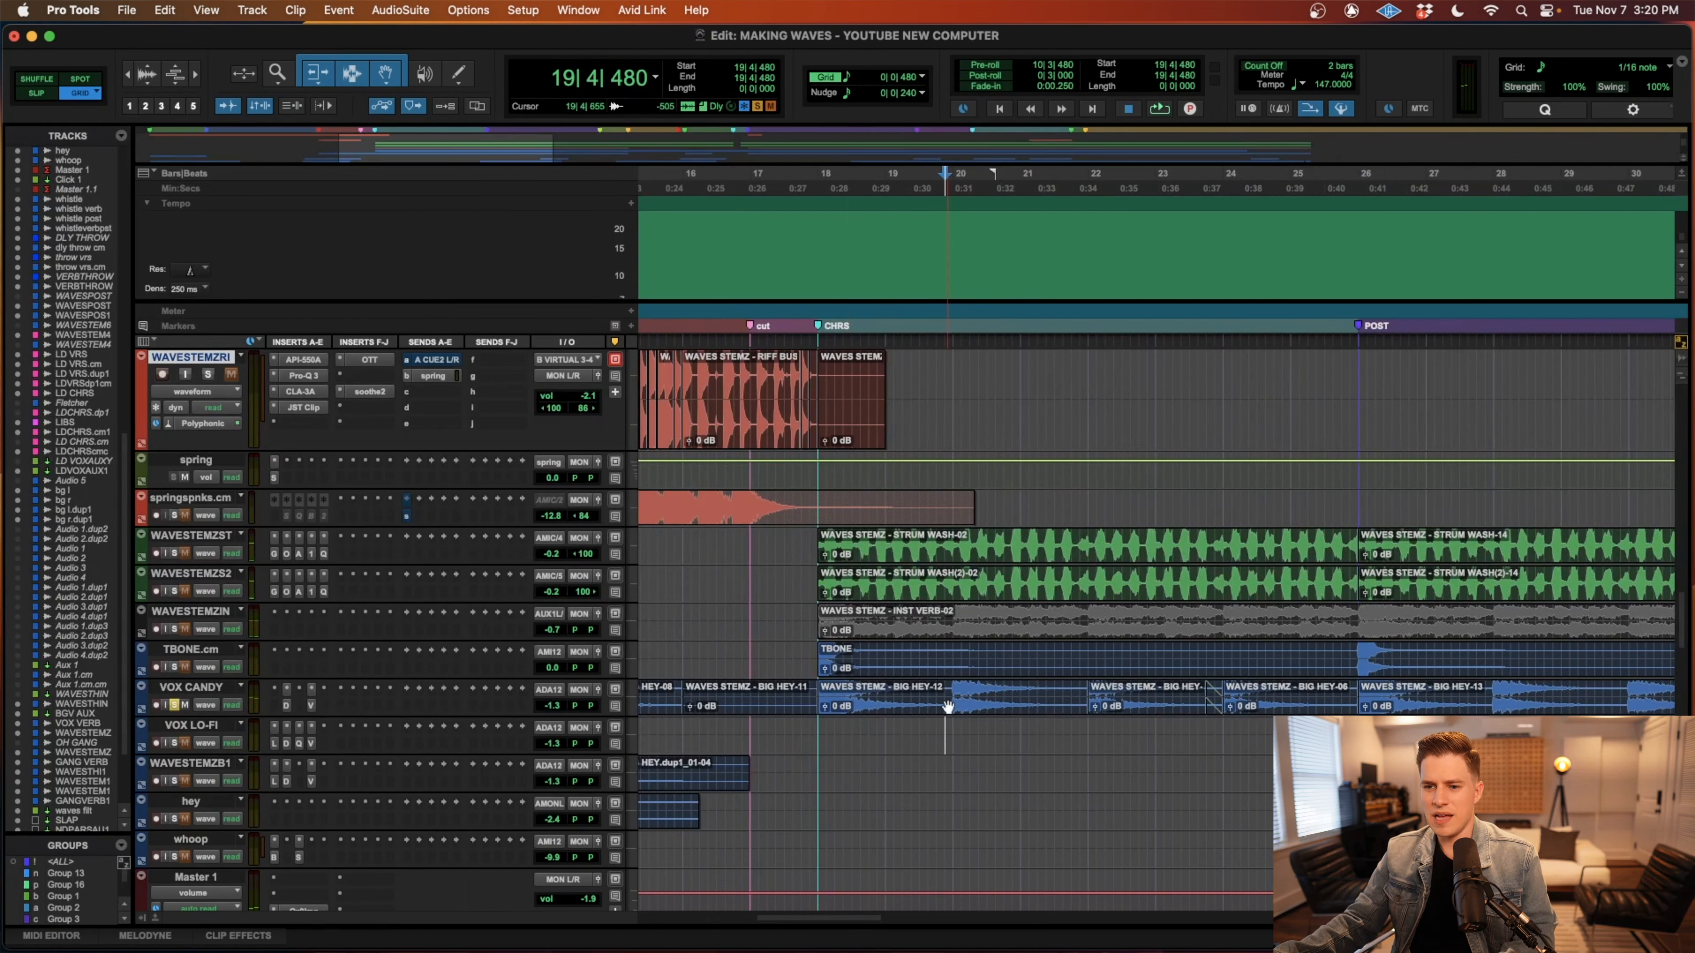
Select the BIG HEY-12 clip at the chorus start and examine VOX CANDY's Decapitator and ValhallaVintageVerb inserts.
left_click(947, 705)
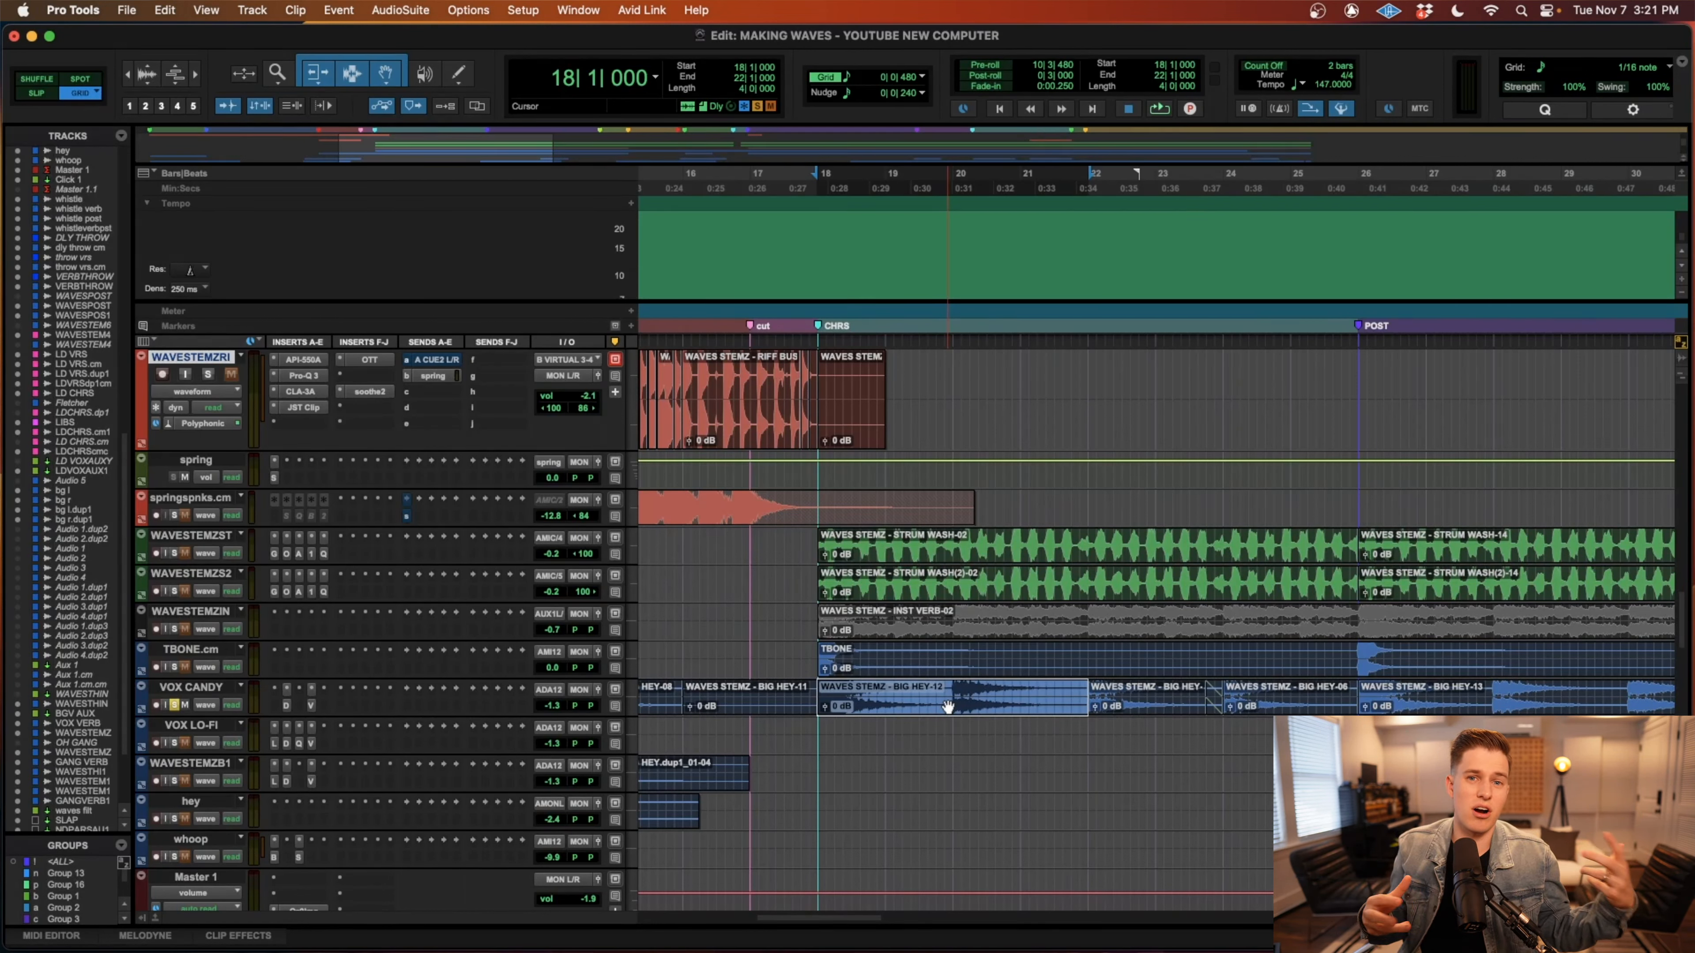
left_click(286, 706)
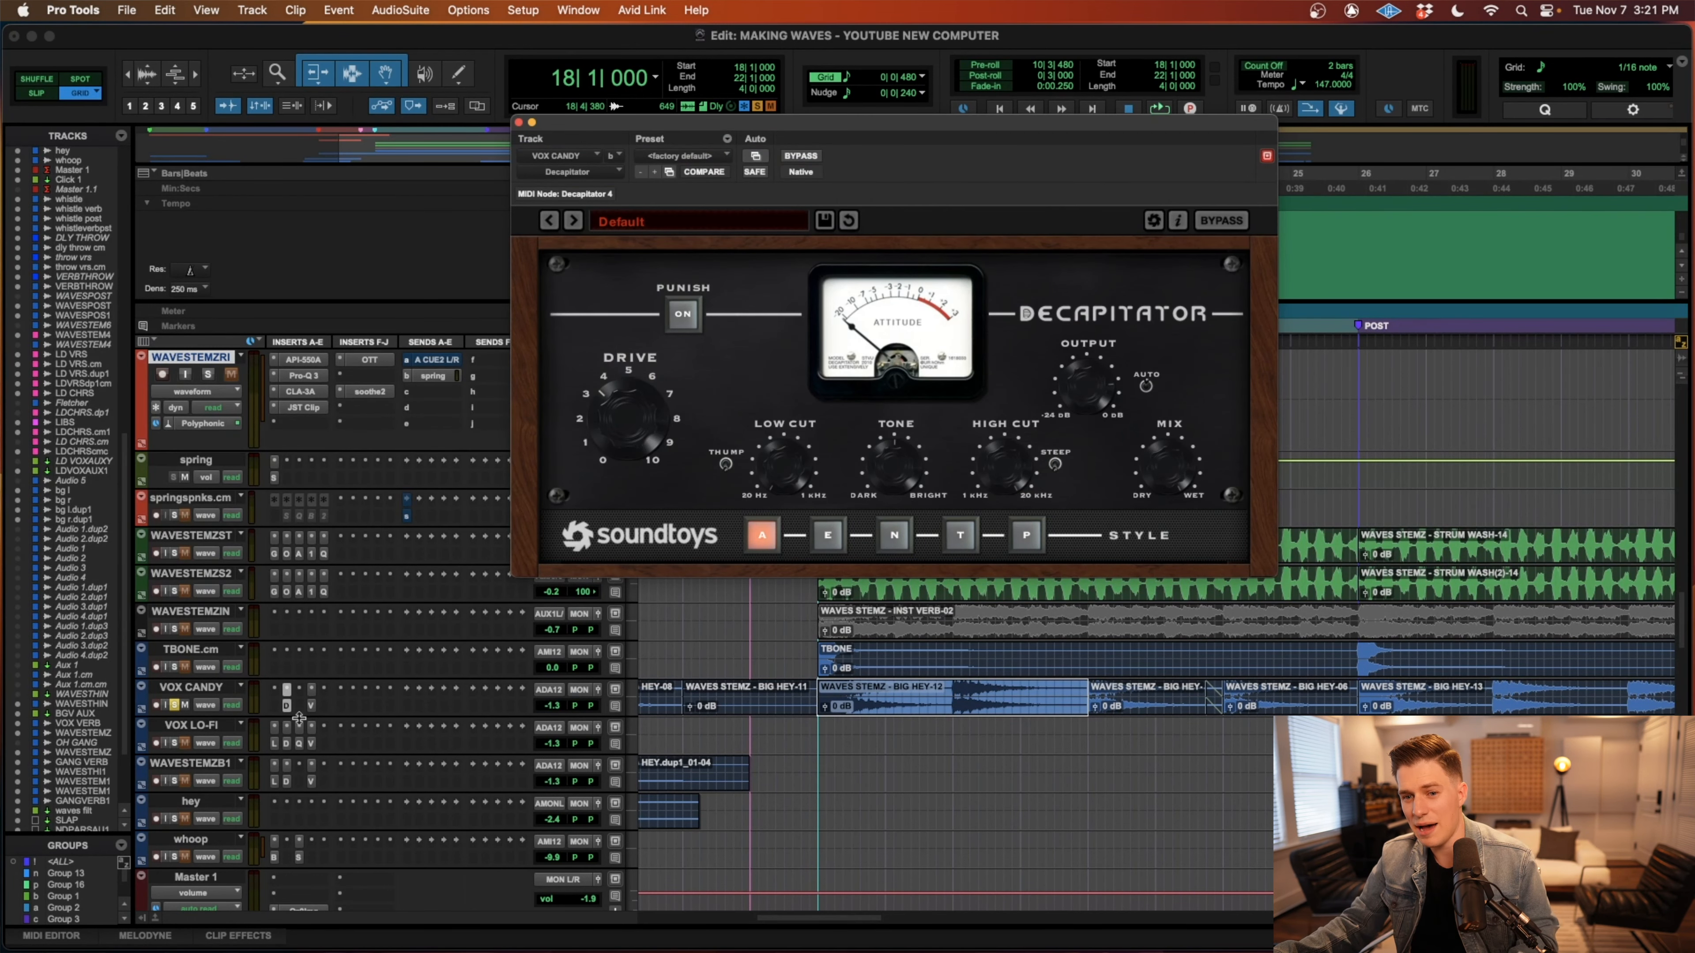
left_click(311, 707)
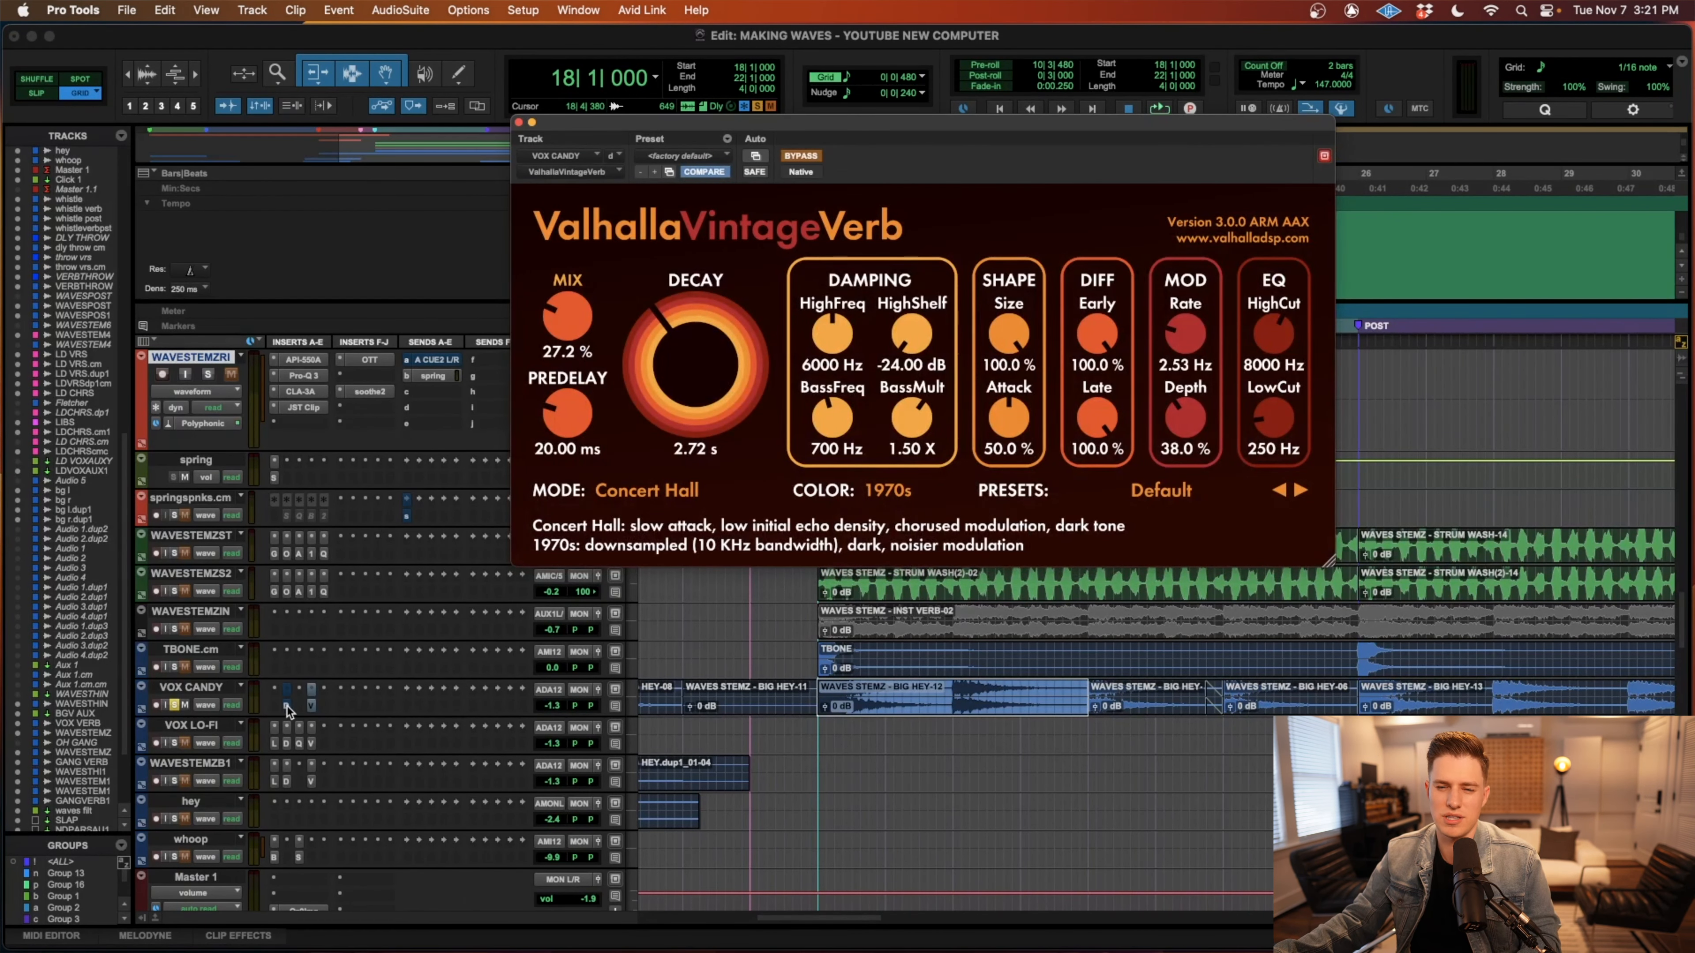
Play the selected BIG HEY clip to compare VOX CANDY with its Decapitator and ValhallaVintageVerb inserts bypassed and enabled.
key("space")
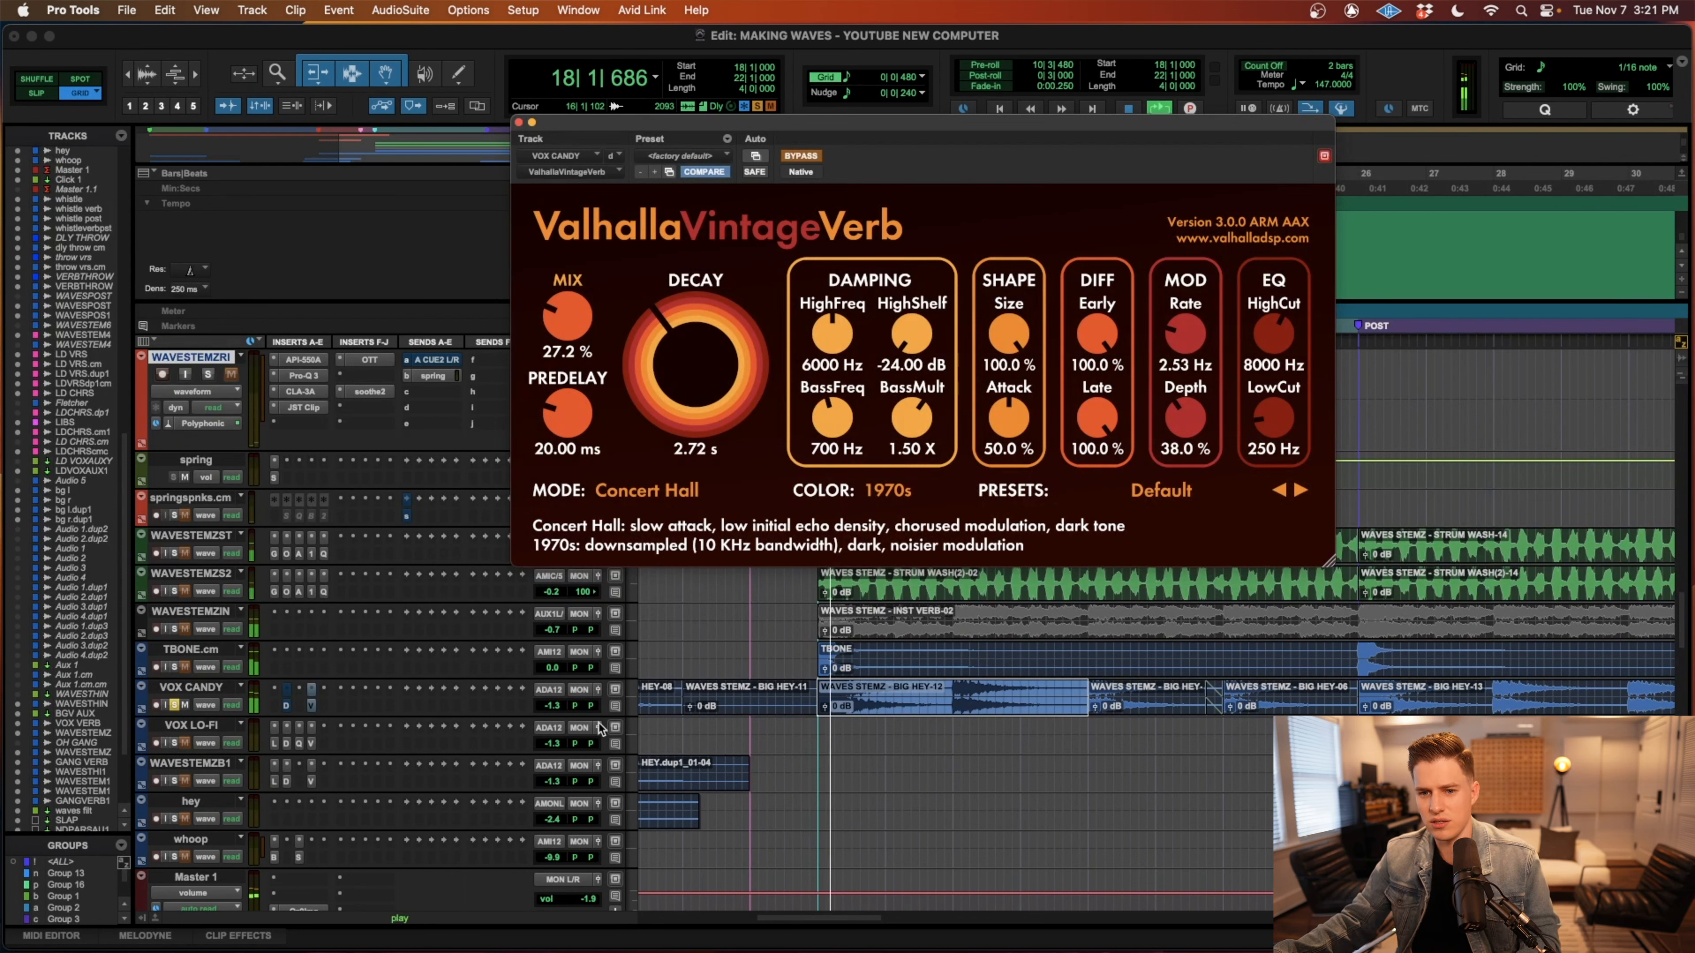
left_click(288, 707, "super")
left_click(313, 708, "super")
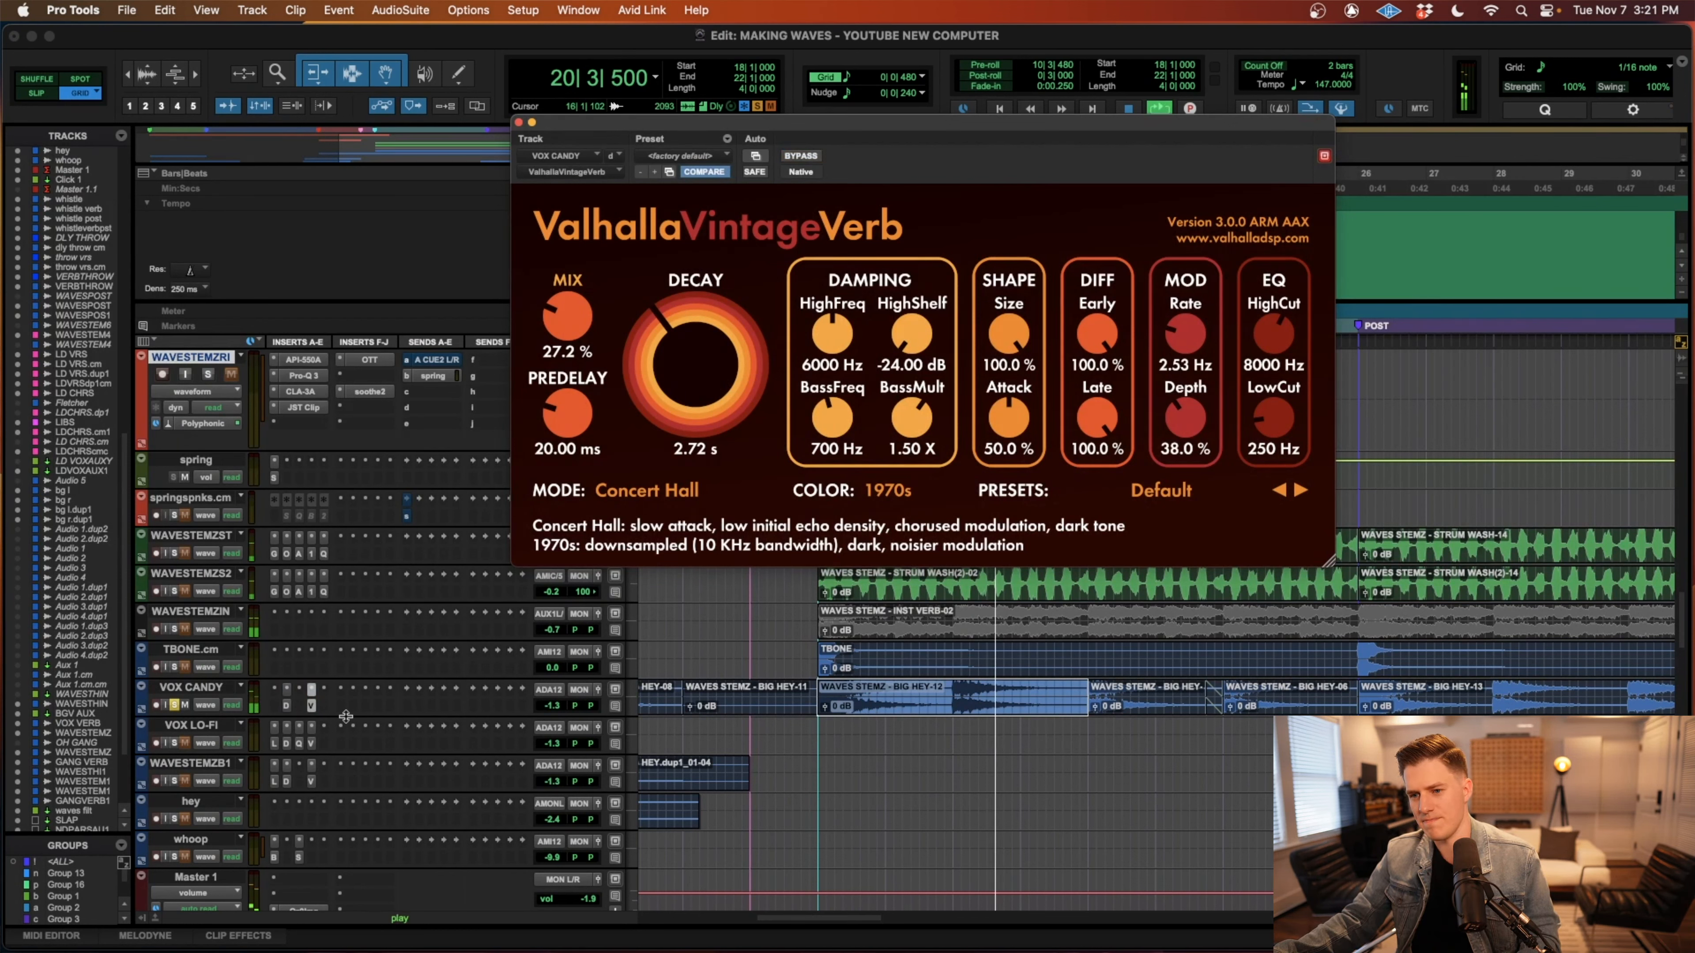
key("space")
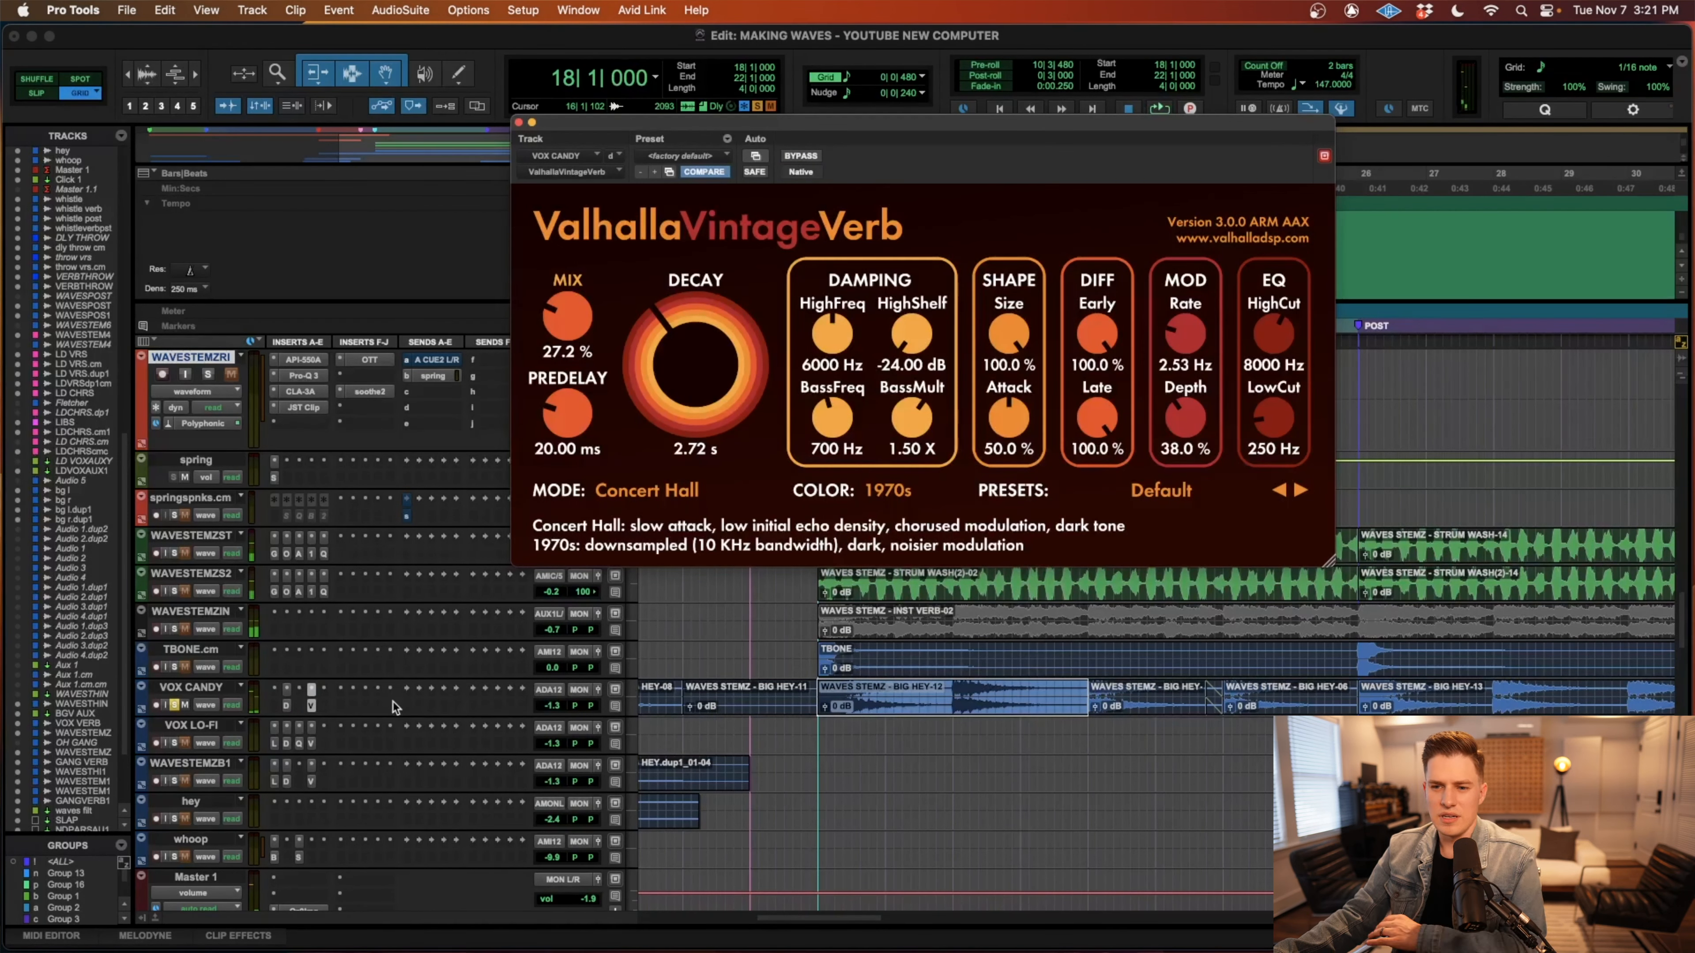
Look over the vocal effect clips from the intro to the verse after the post-chorus, and close the plug-in window.
left_click(805, 730)
key("r")
scroll(877, 723, "left", 4)
scroll(987, 721, "right", 3)
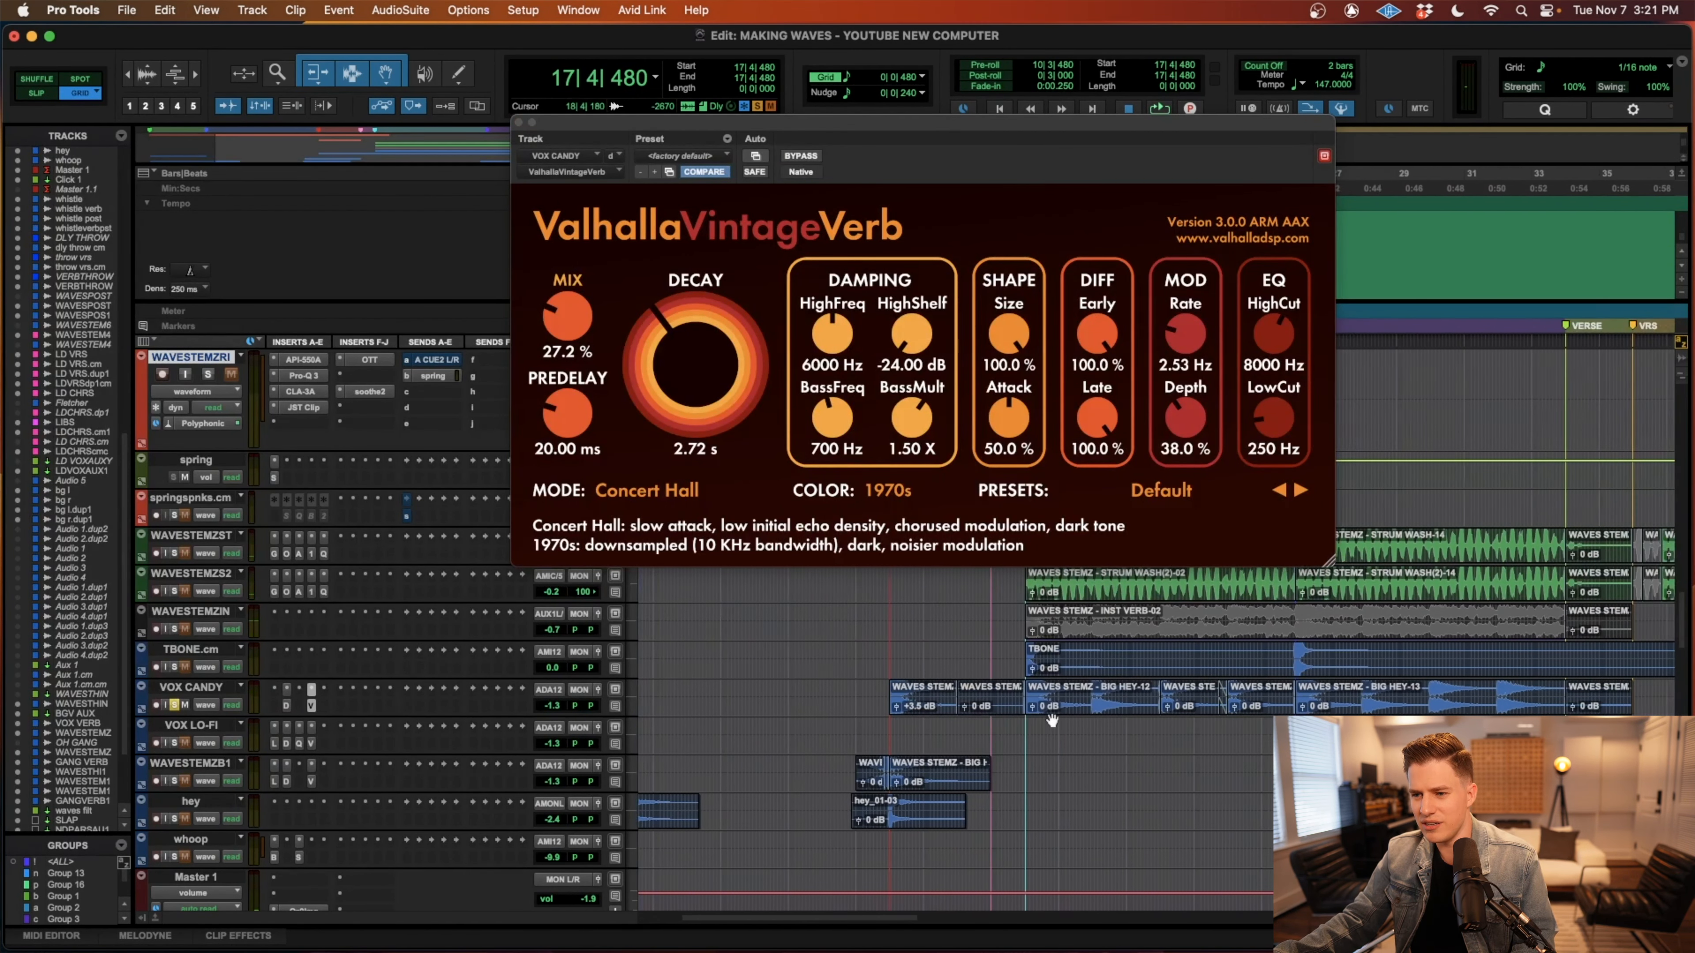
scroll(1052, 721, "right", 5)
key("r")
scroll(1052, 721, "right", 5)
key("r")
scroll(800, 725, "left", 1)
key("t")
key("t")
scroll(798, 727, "left", 2)
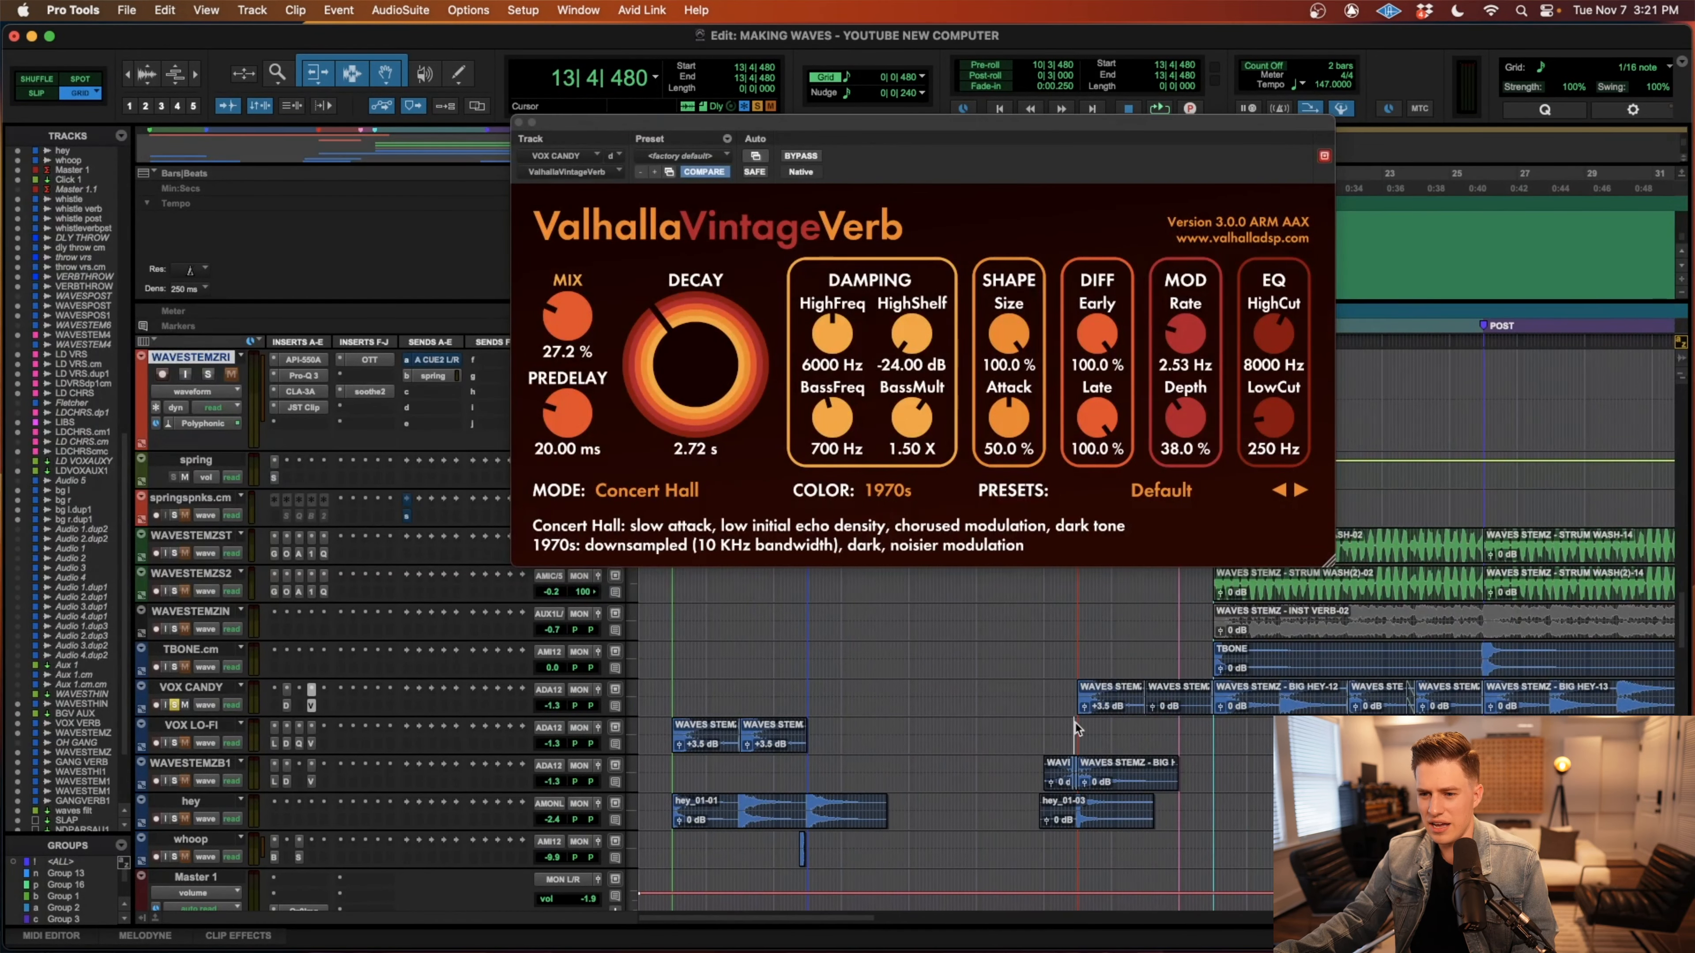
left_click(520, 123)
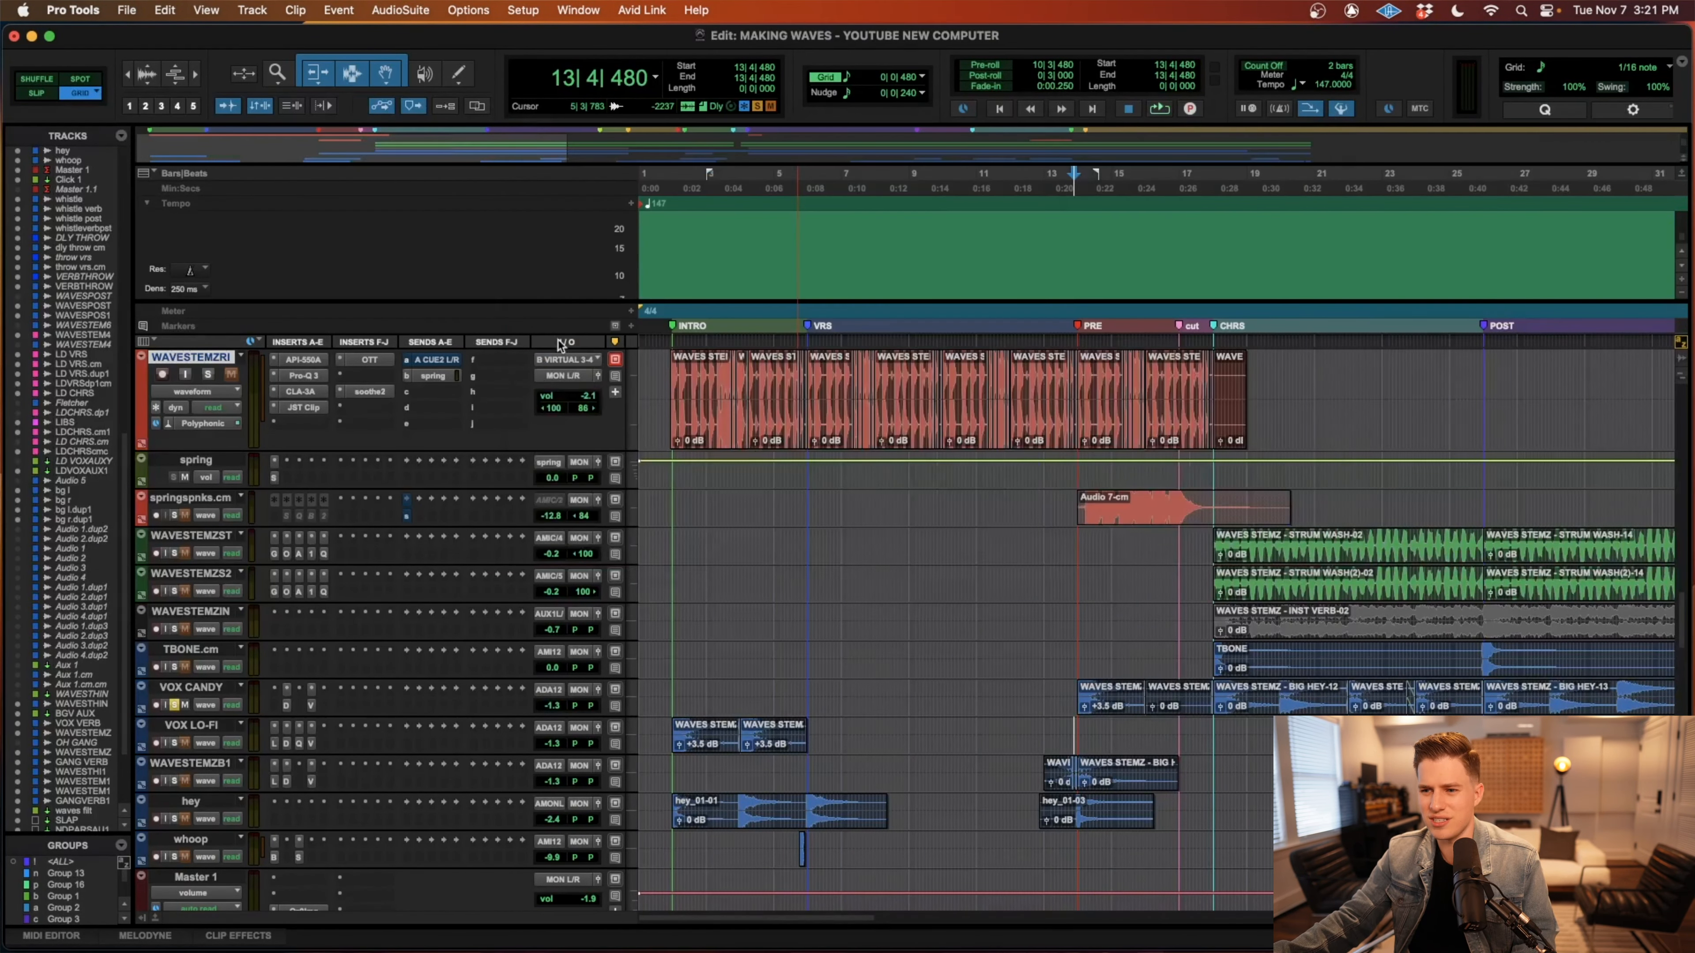
Solo the VOX LO-FI track and play its two selected intro clips from bar 2.
double_click(1371, 583)
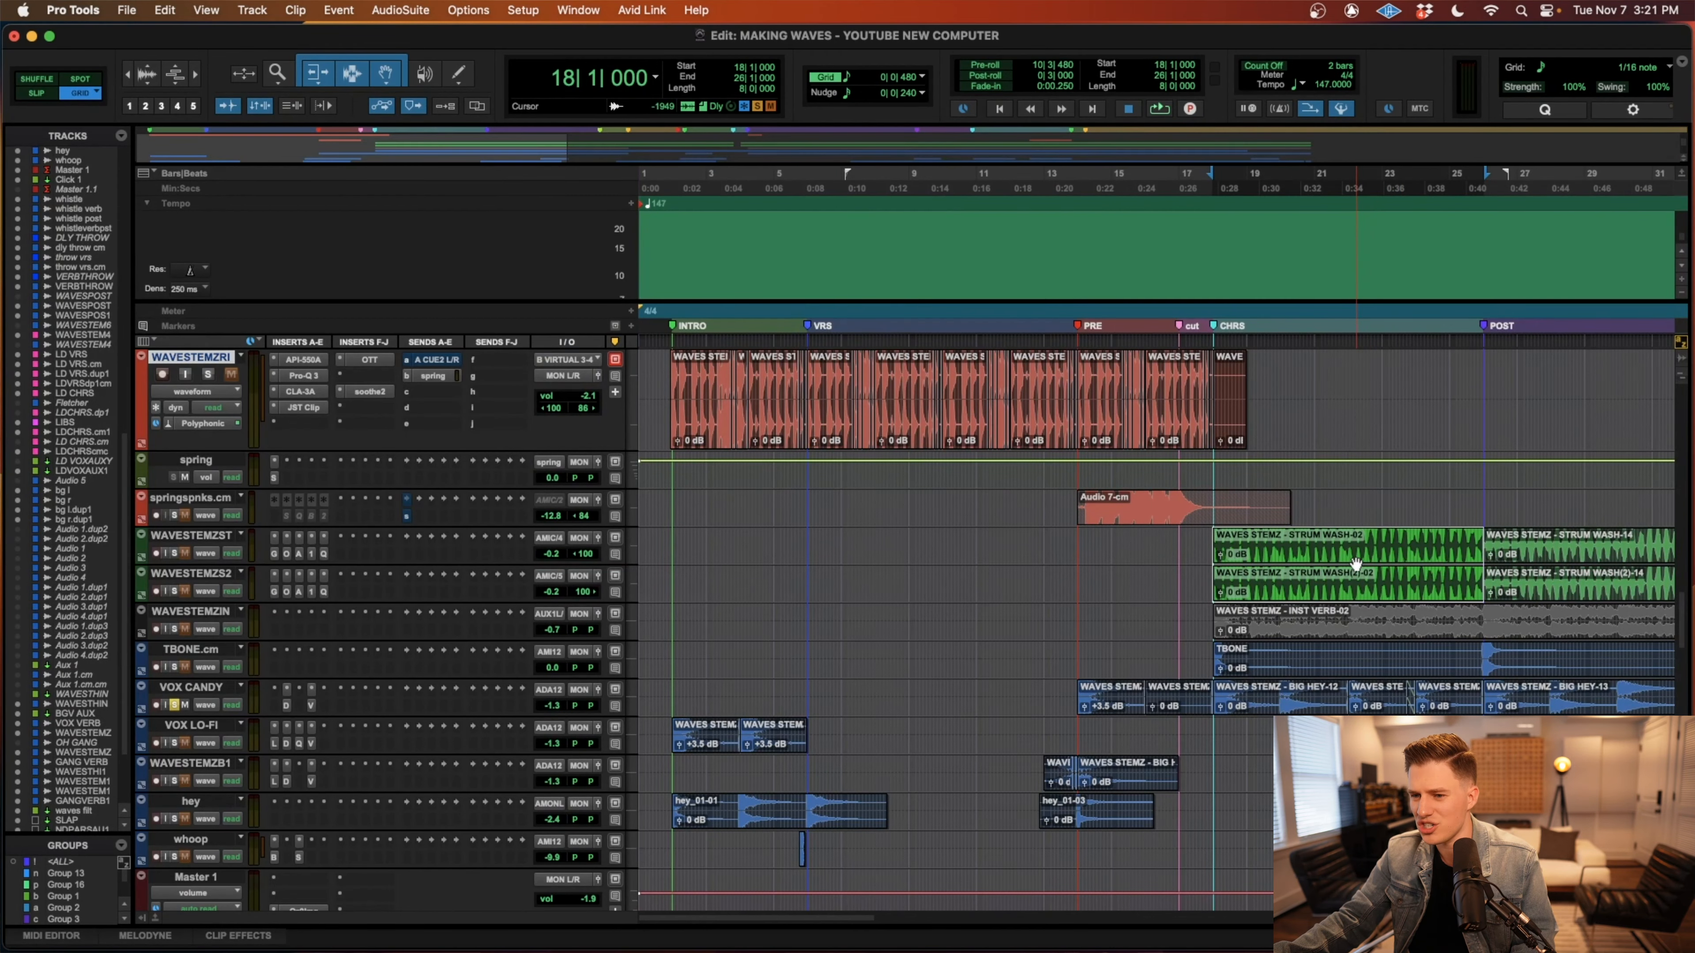
key("r")
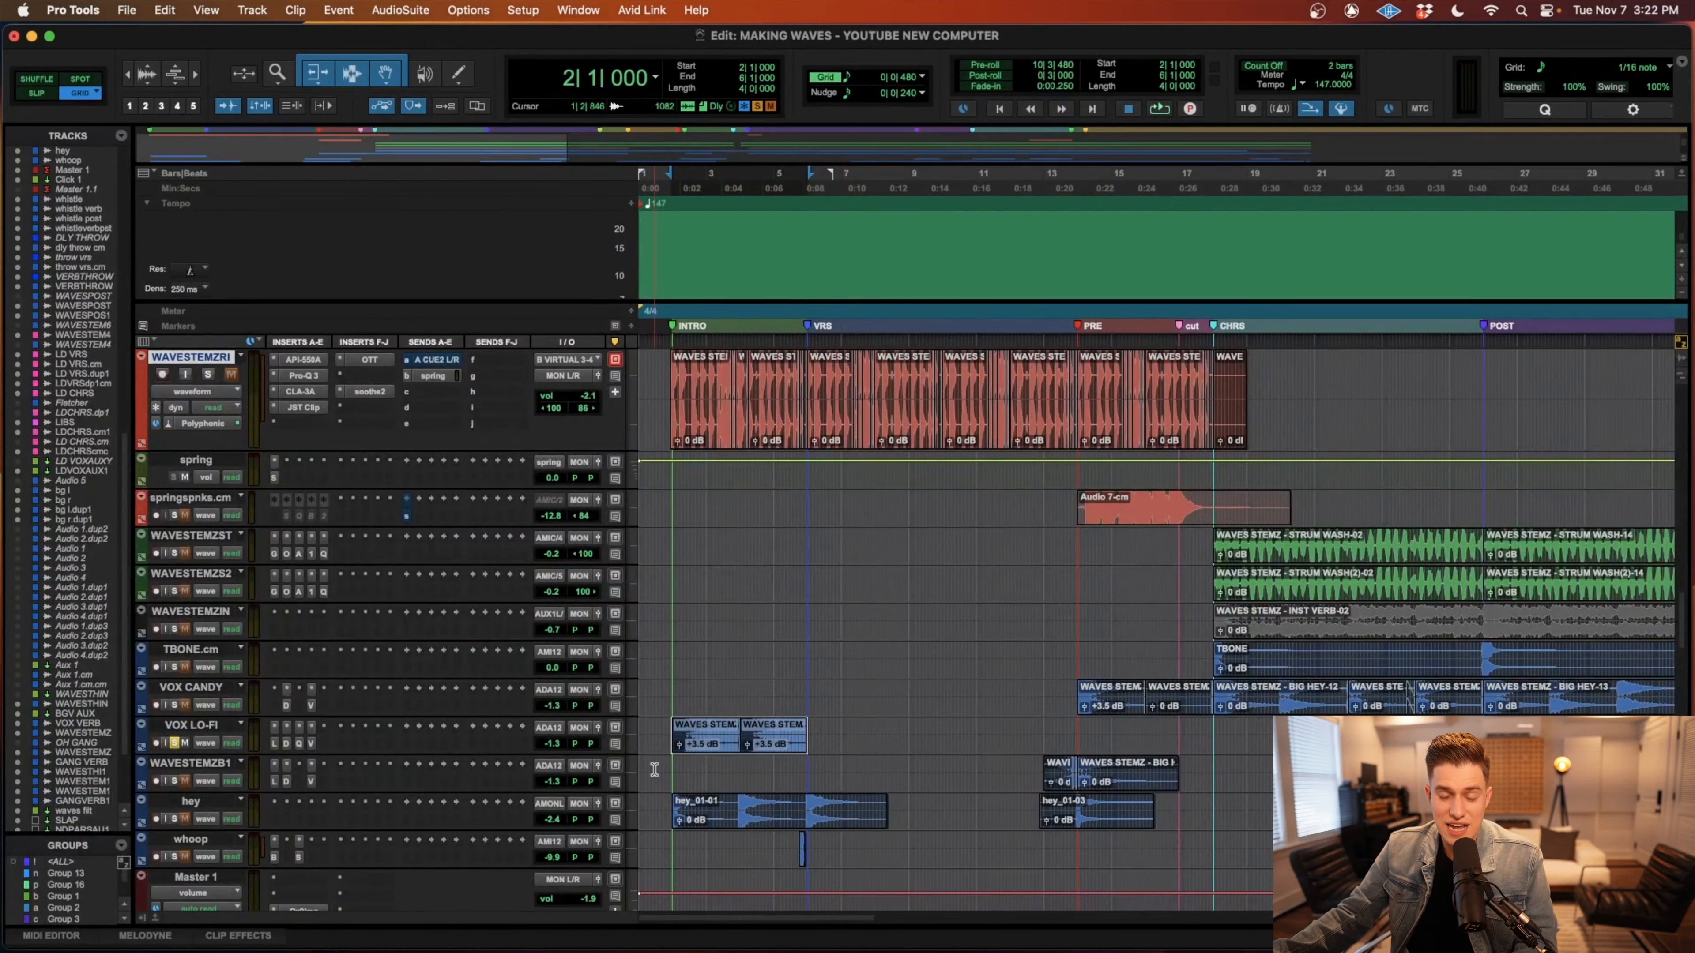
key("space")
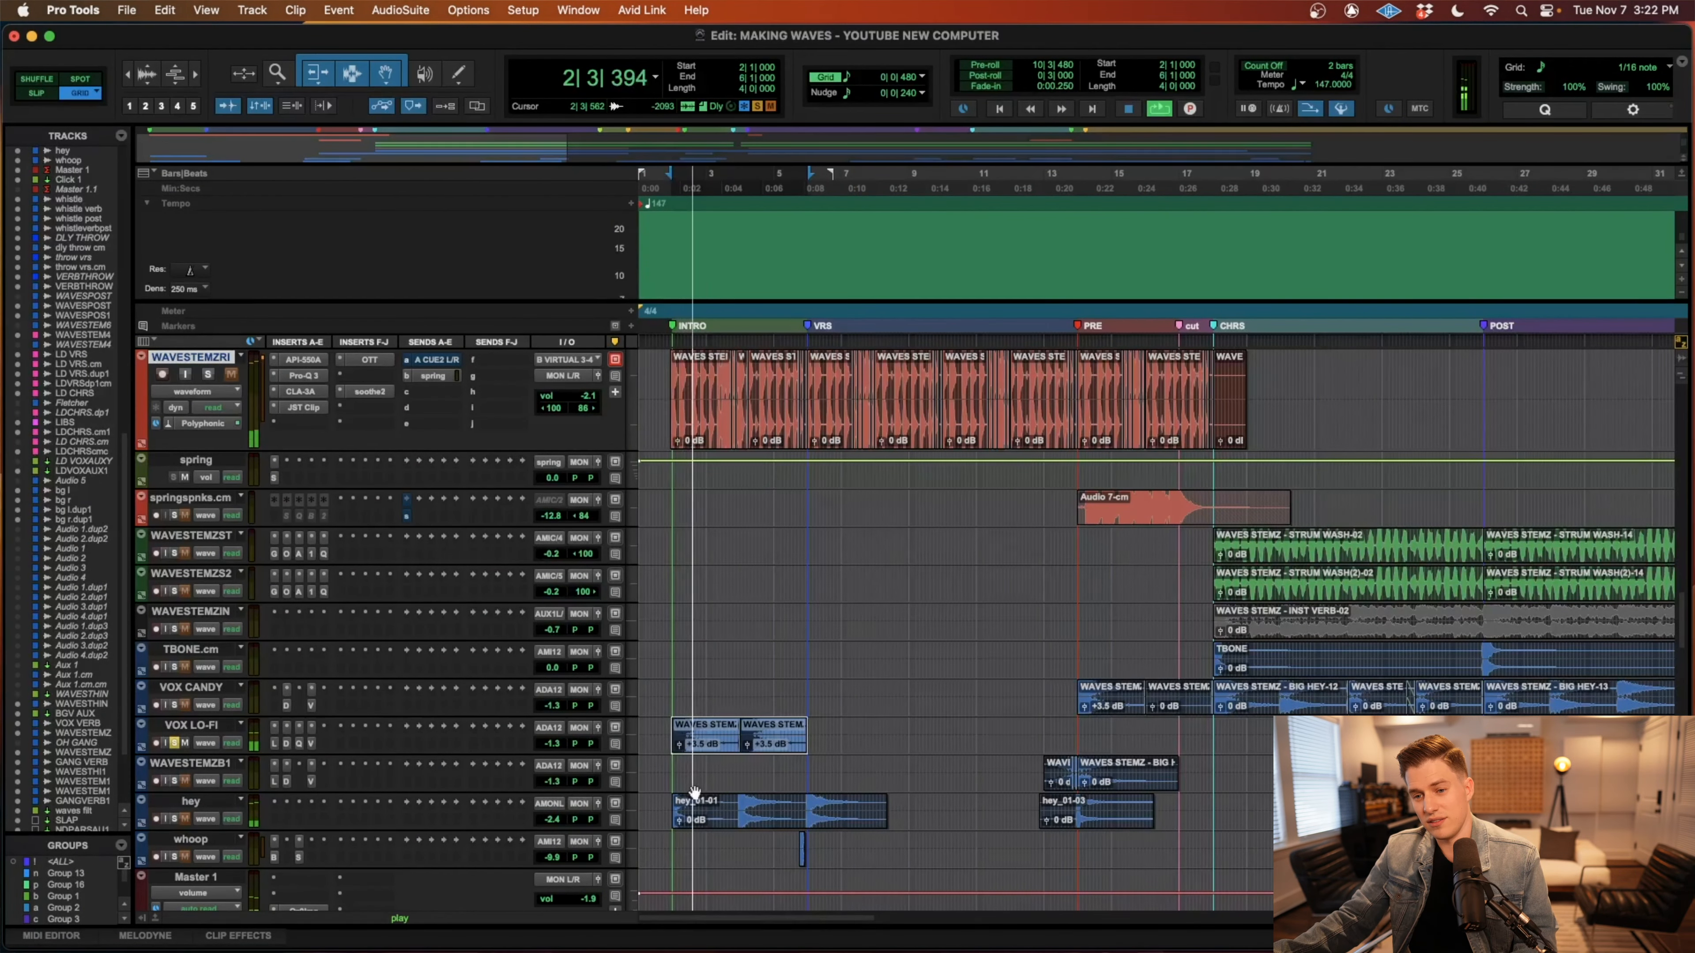
key("space")
Examine the Lo-Fi and Decapitator inserts on VOX LO-FI, and play the intro clips with the insert chain bypassed.
left_click(276, 743)
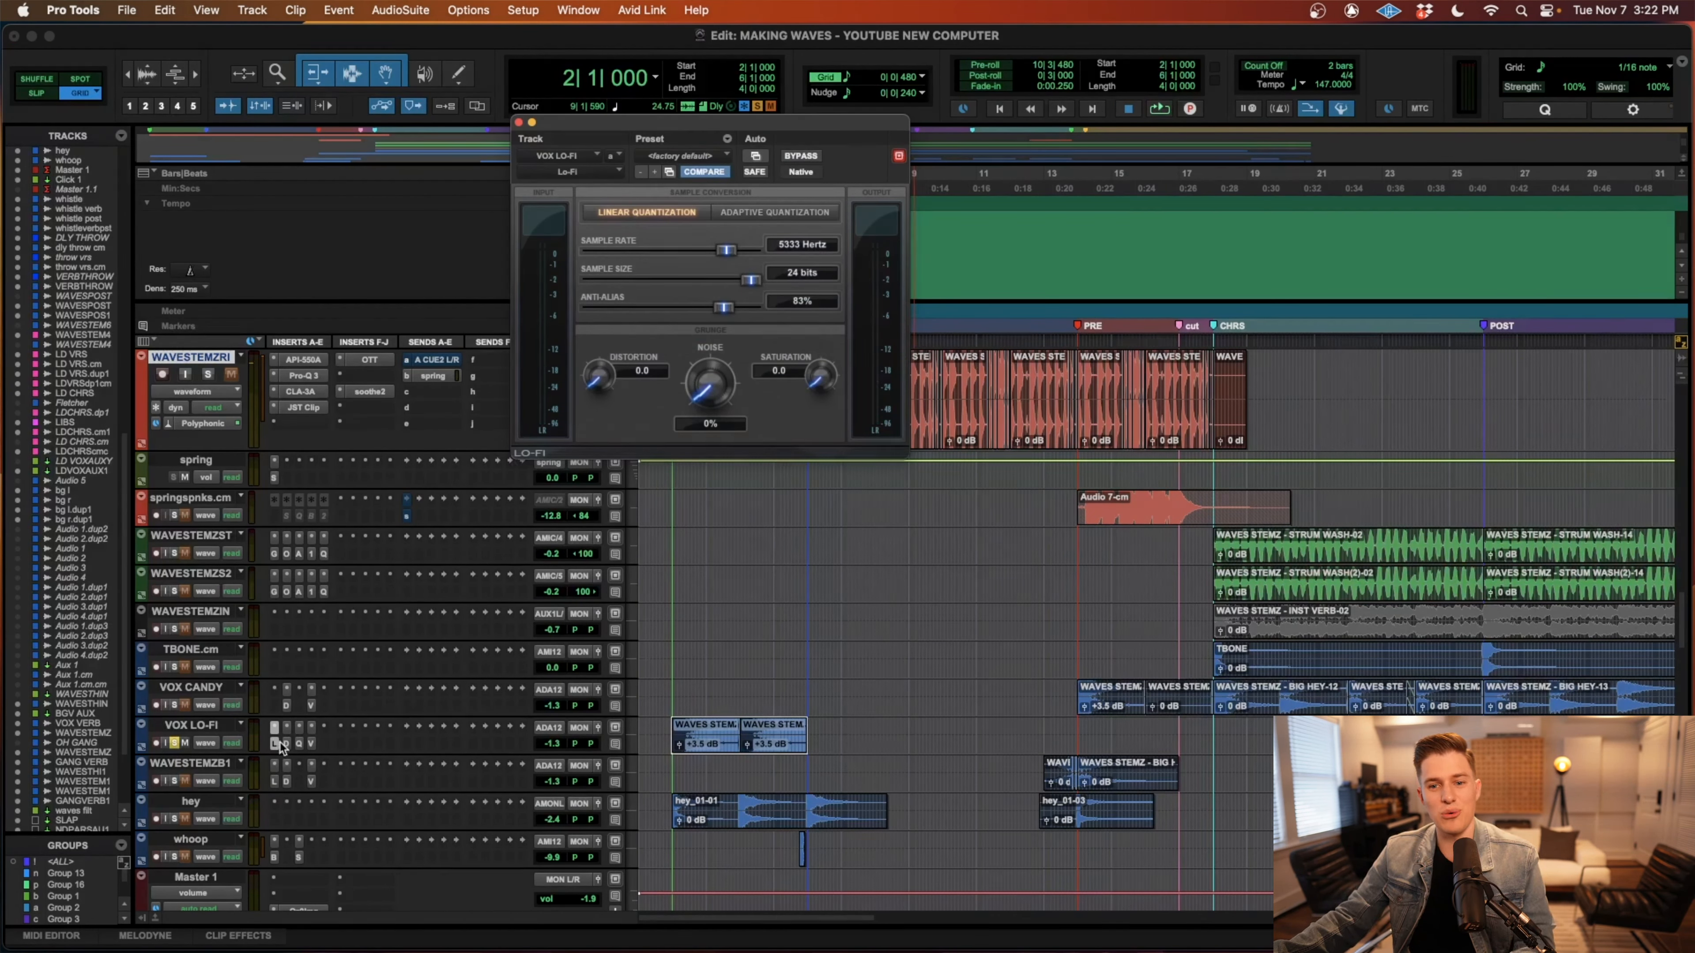
left_click(286, 744)
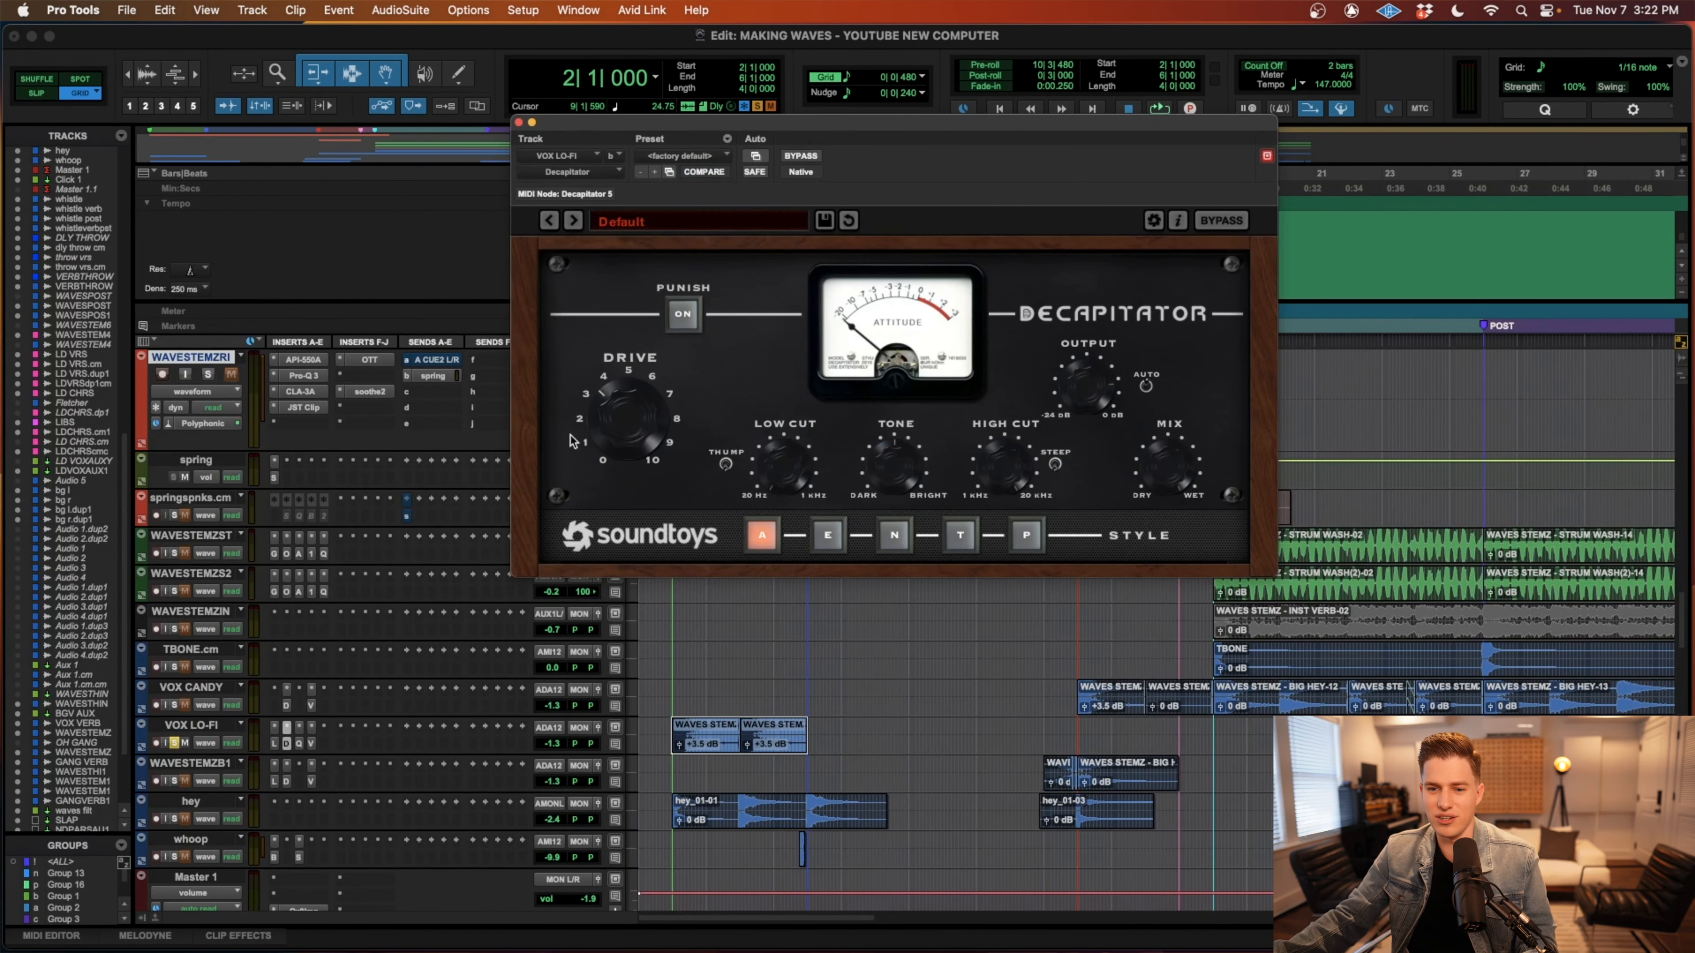
left_click(298, 745, "super")
left_click(287, 745, "super")
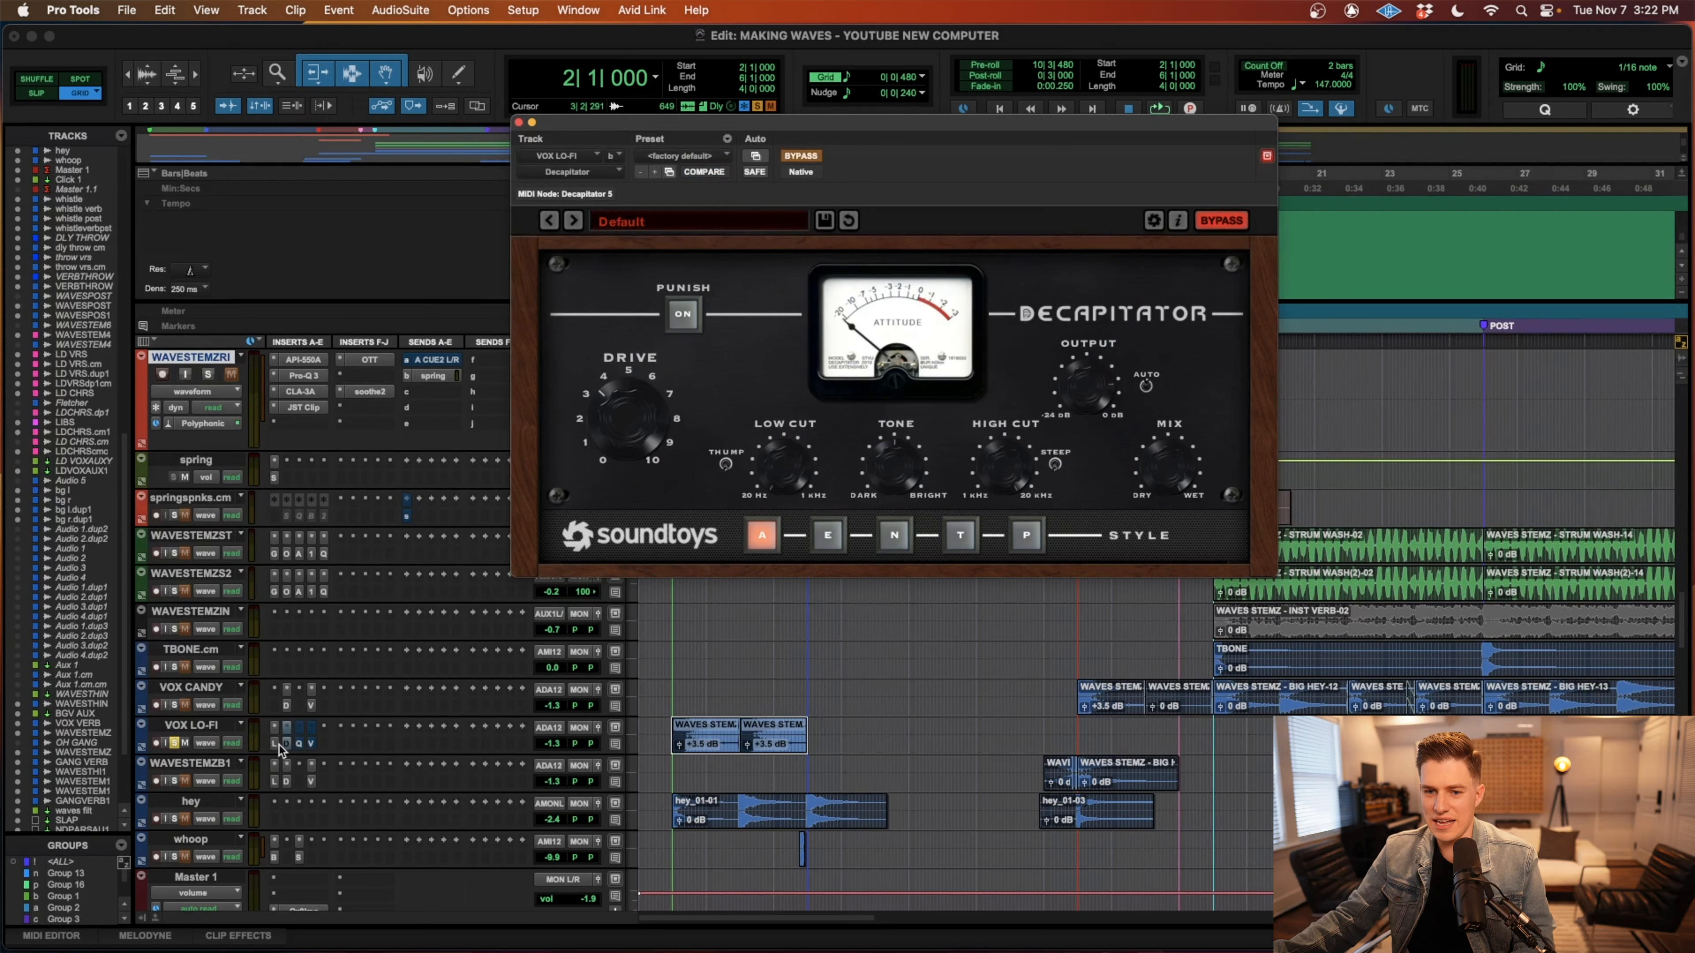
key("space")
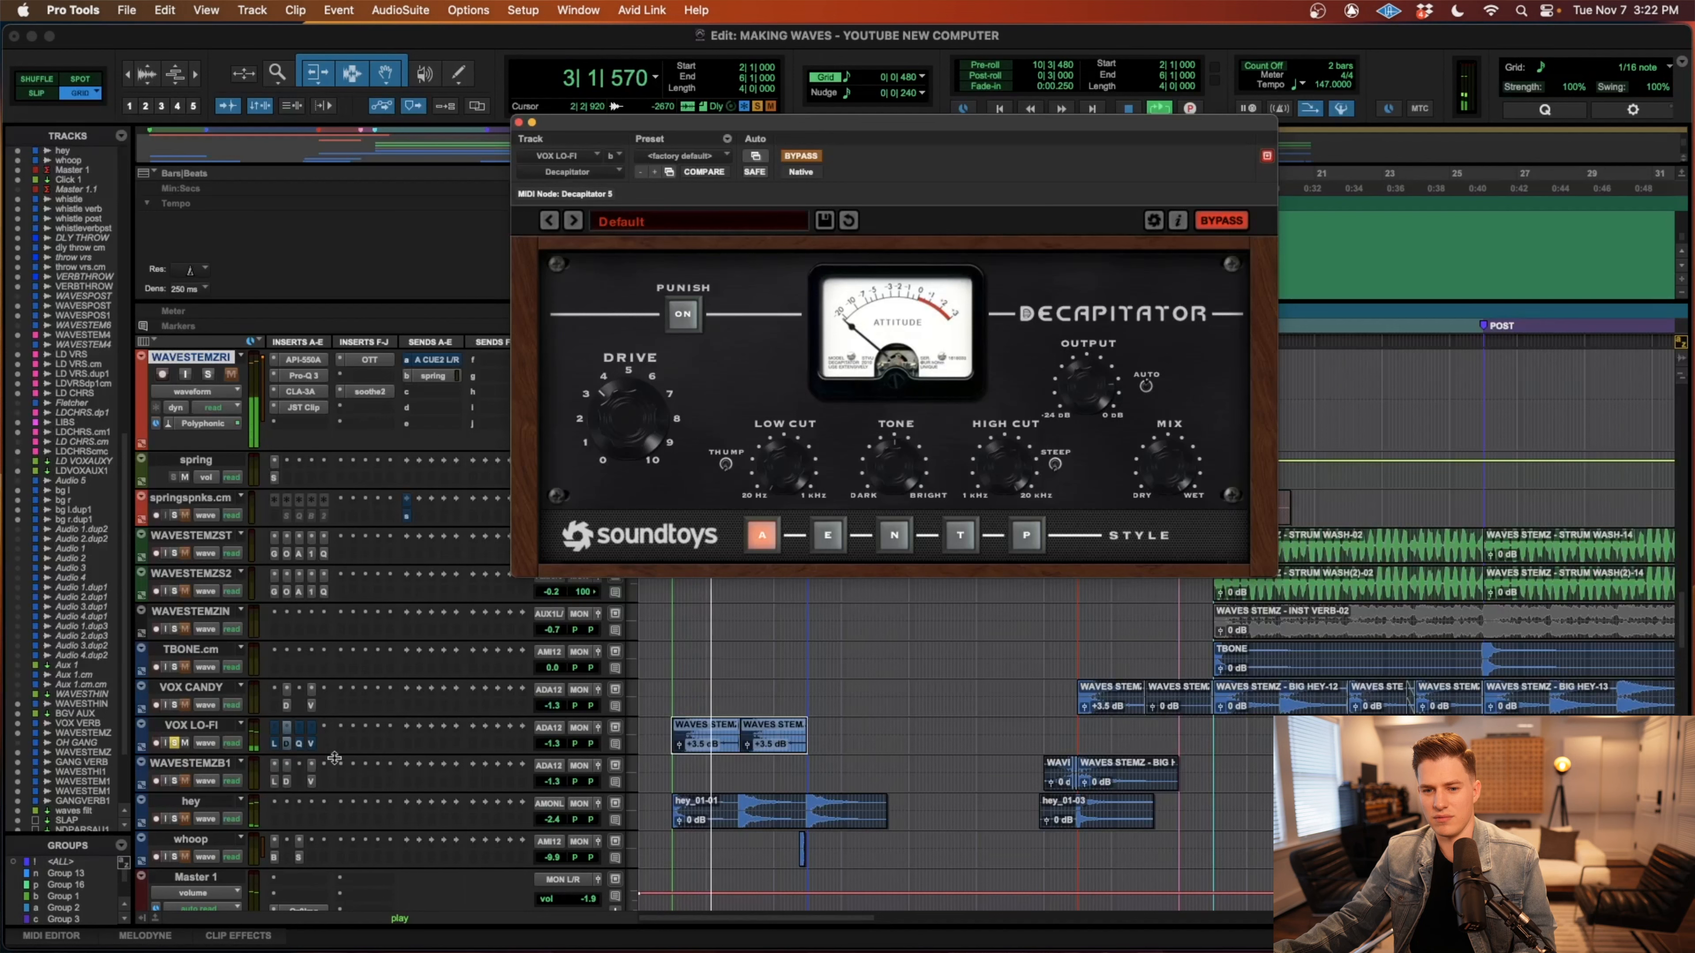
key("space")
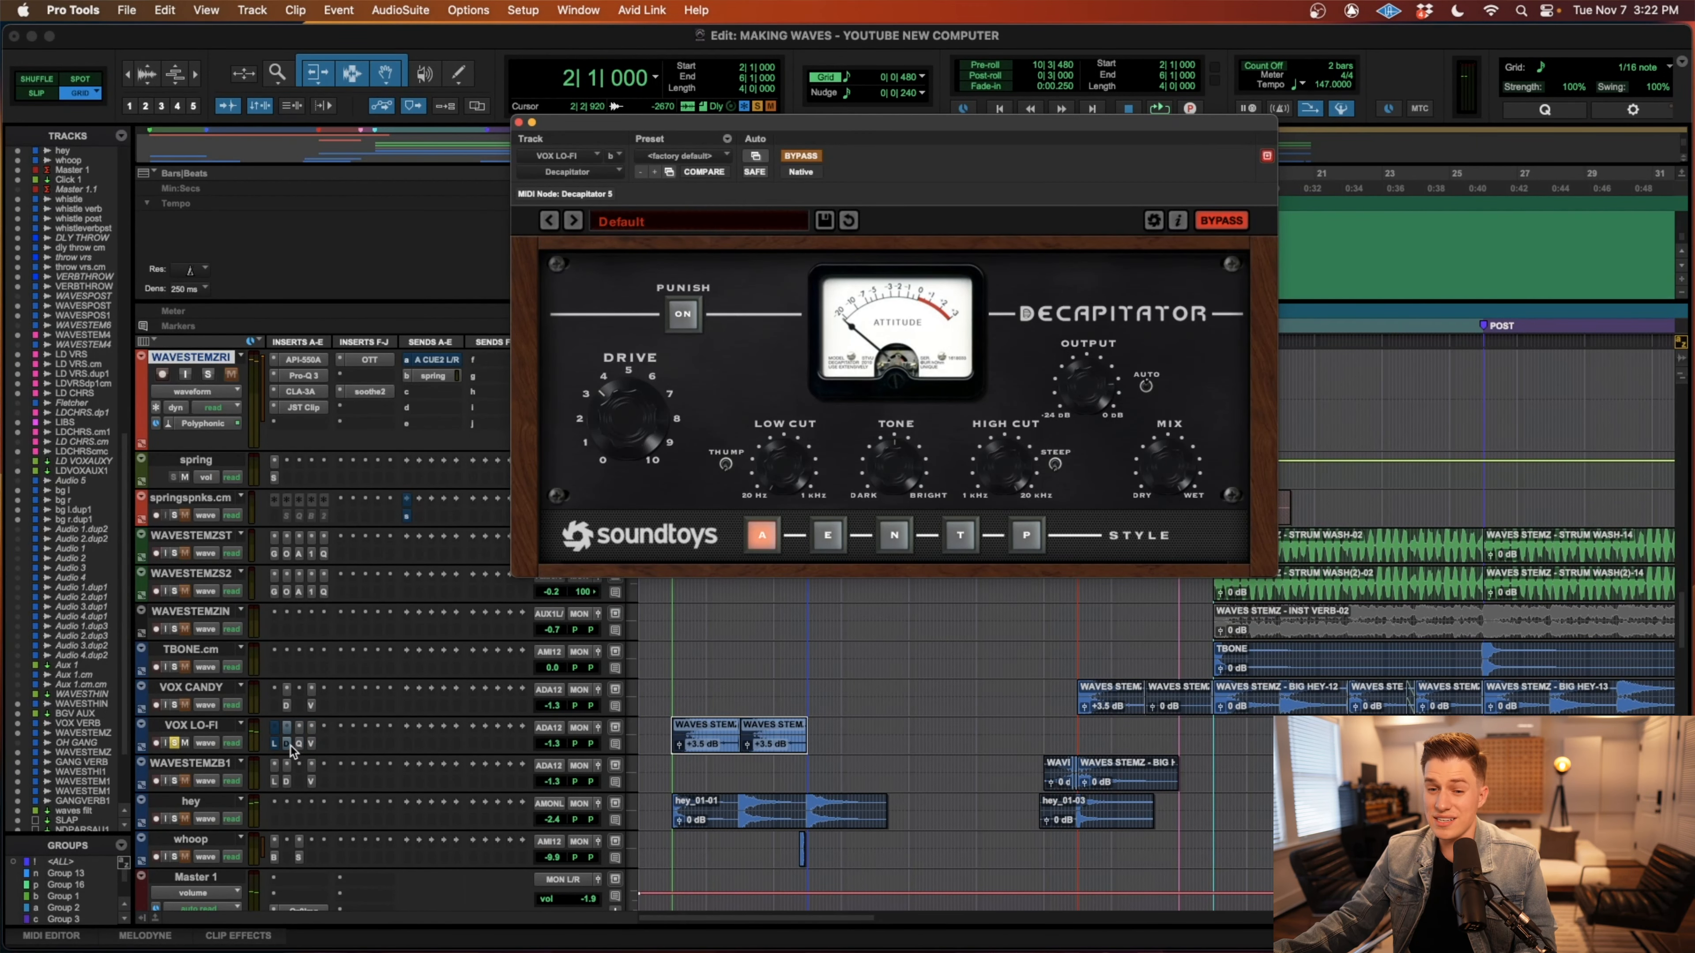
Re-enable the VOX LO-FI inserts, examine ValhallaVintageVerb, and close the plug-in window.
left_click(274, 744)
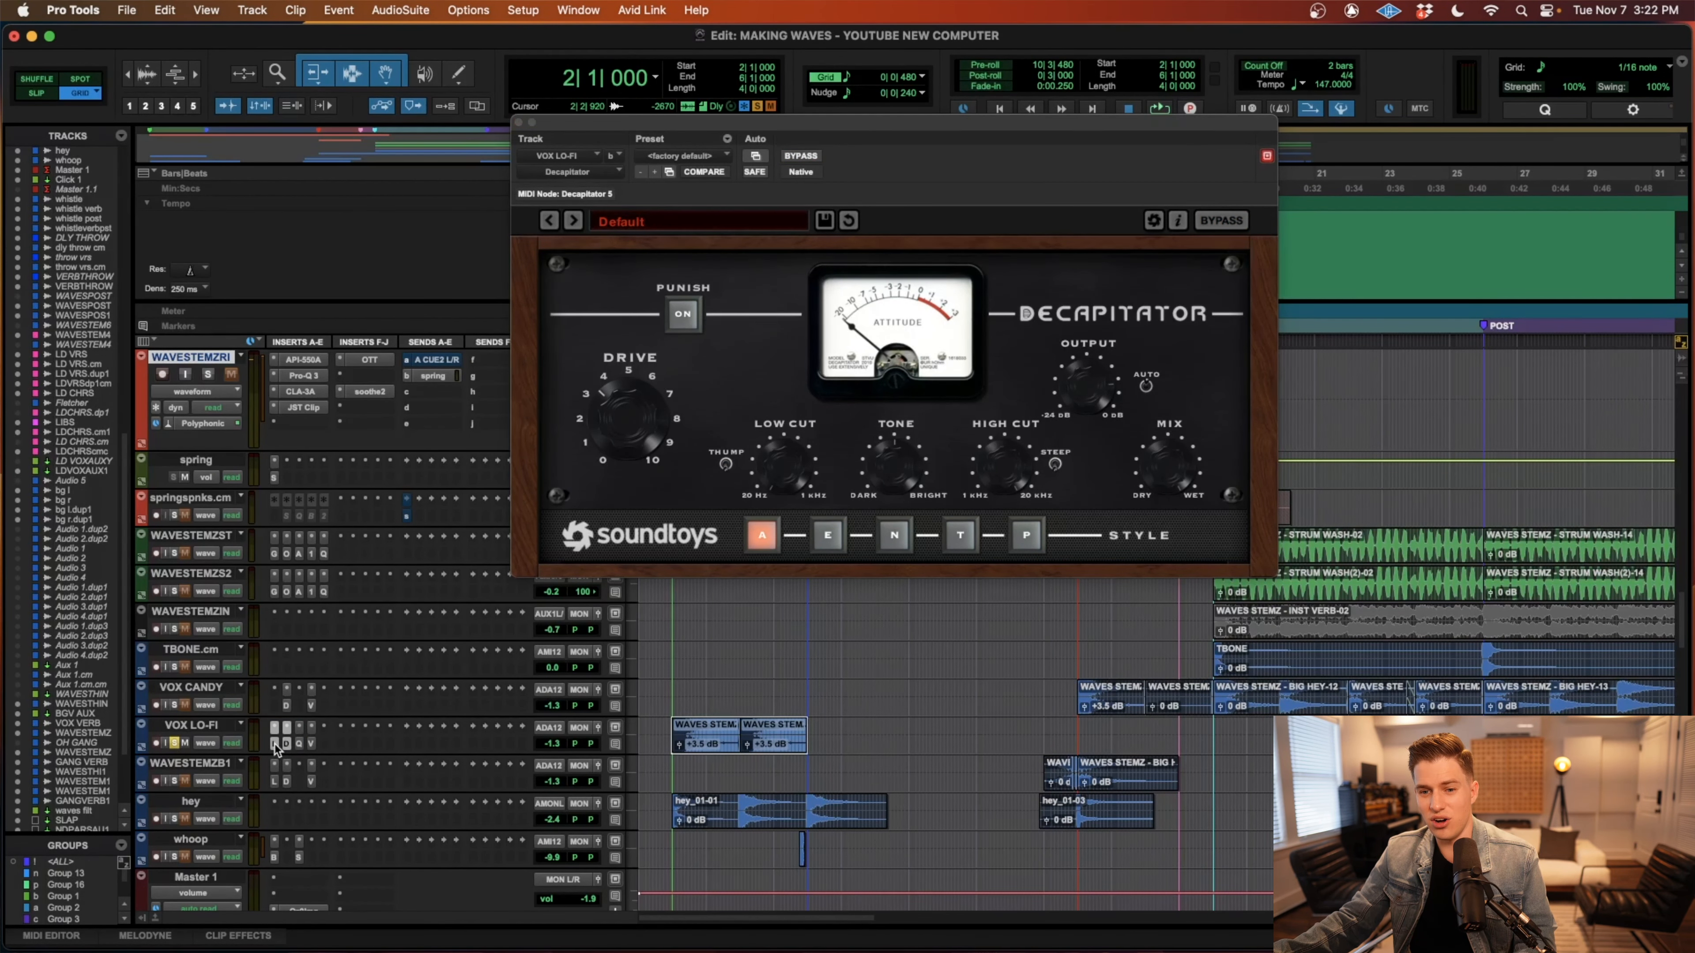
left_click(299, 743)
left_click(311, 743)
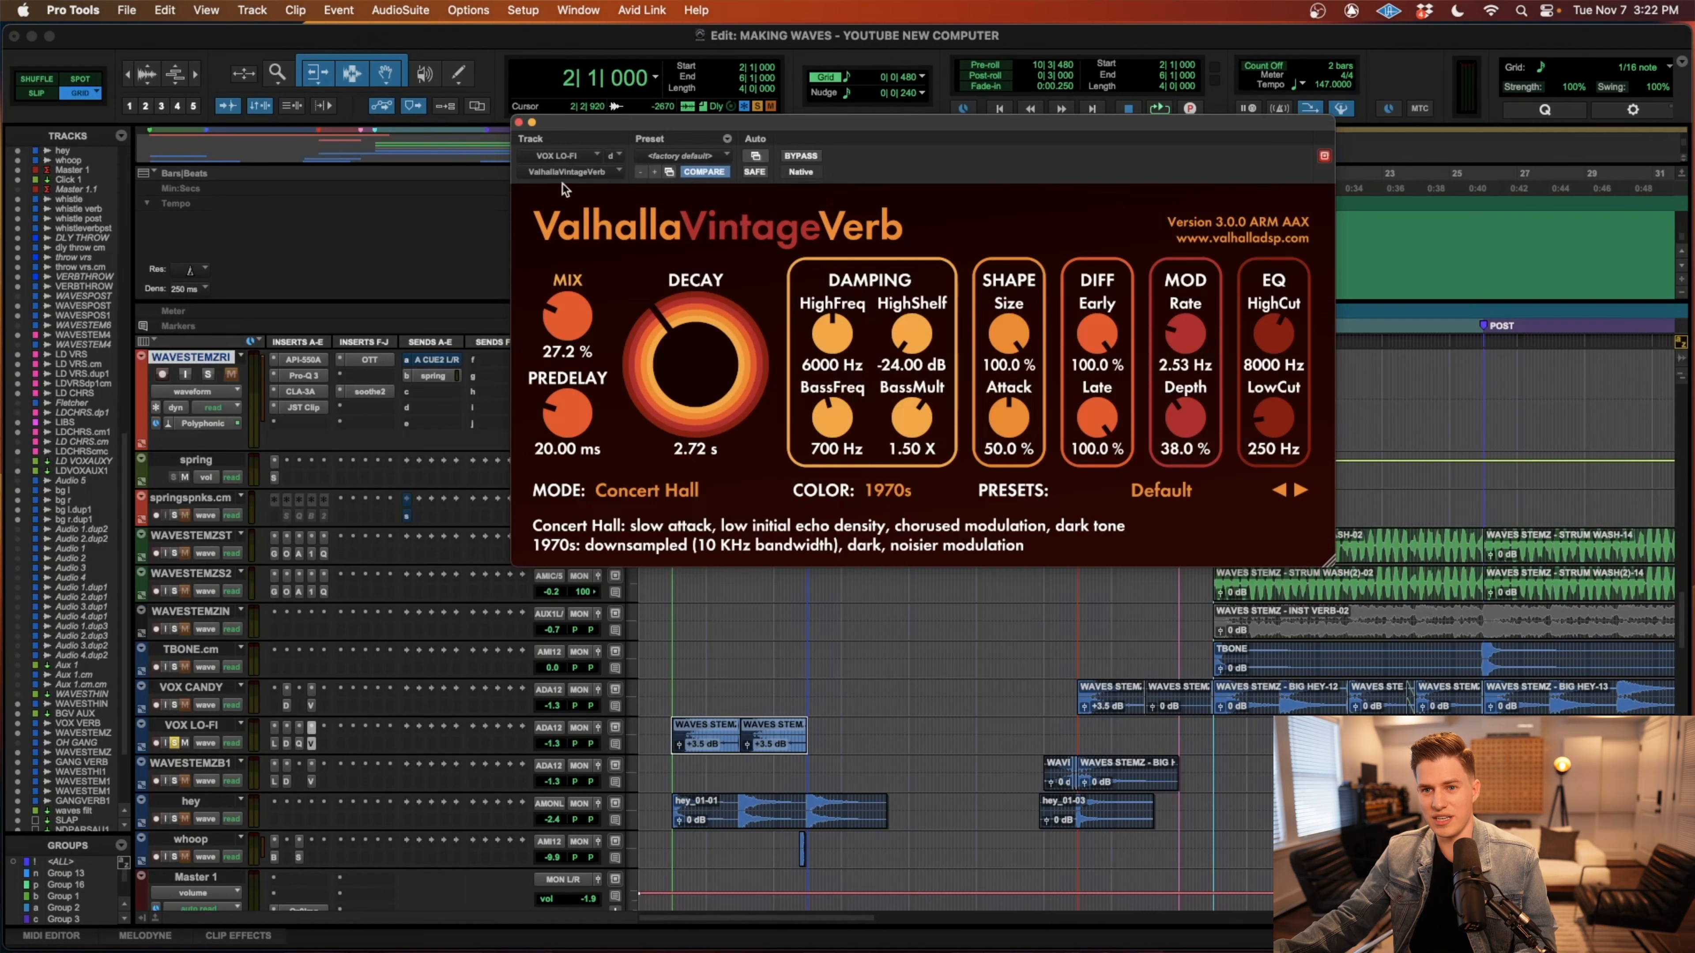
left_click(519, 122)
Play the intro from bar 2 with VOX LO-FI soloed, and again unsoloed with its inserts bypassed.
key("space")
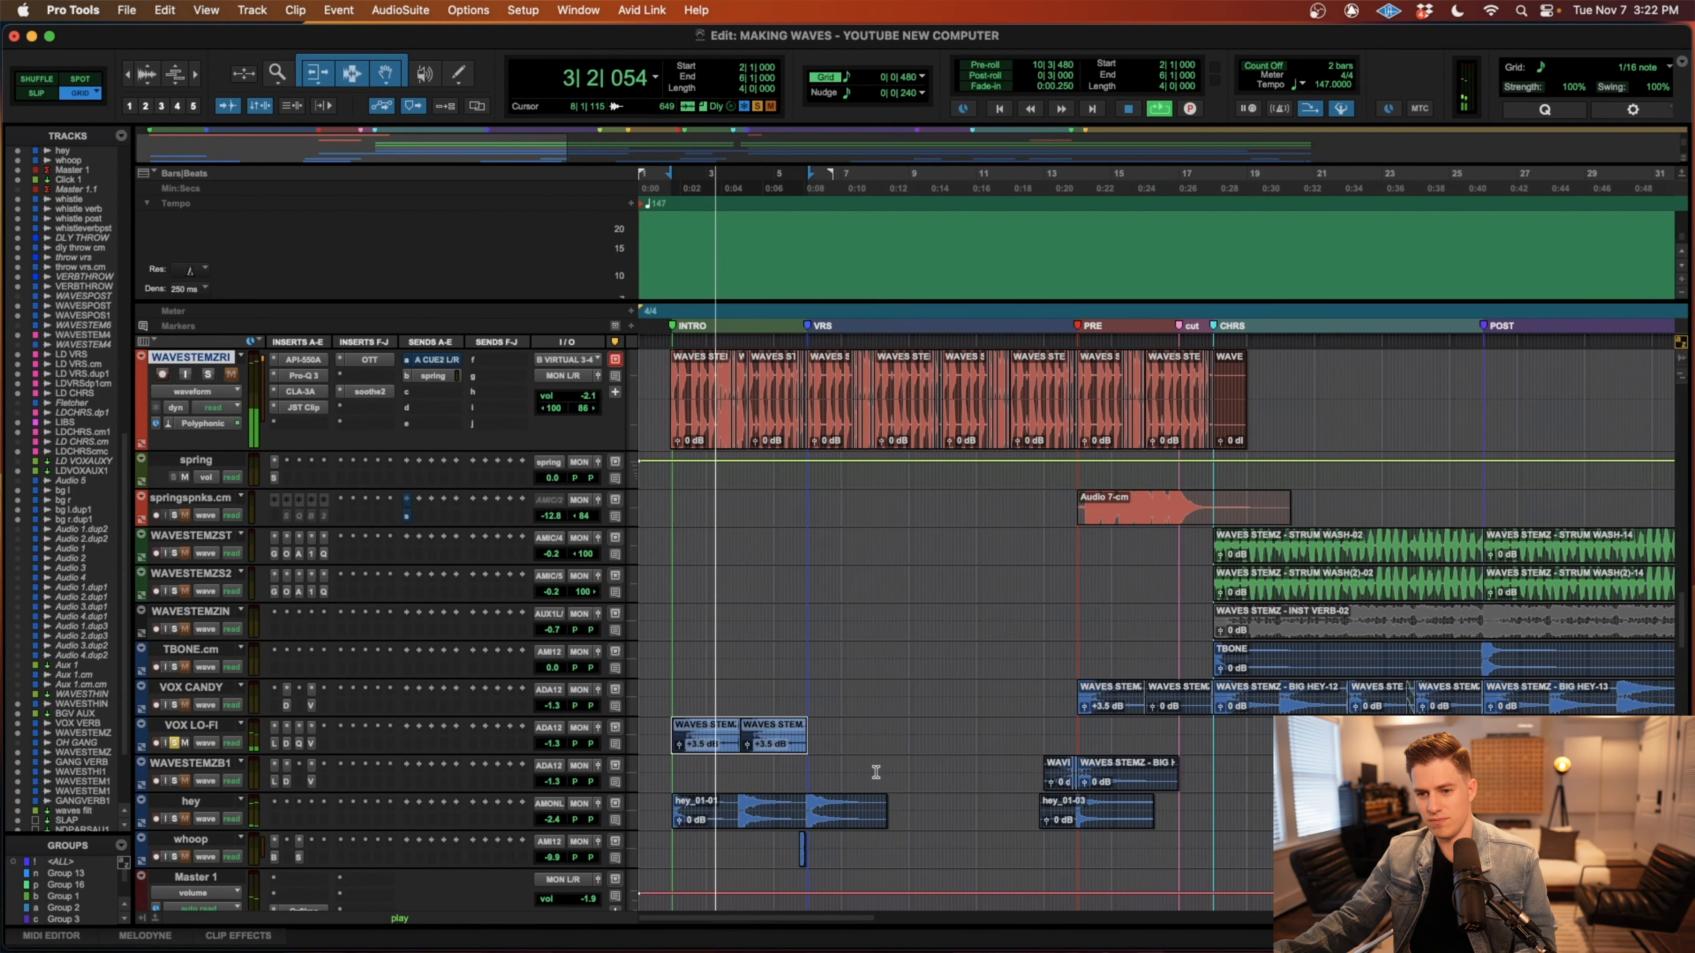
key("space")
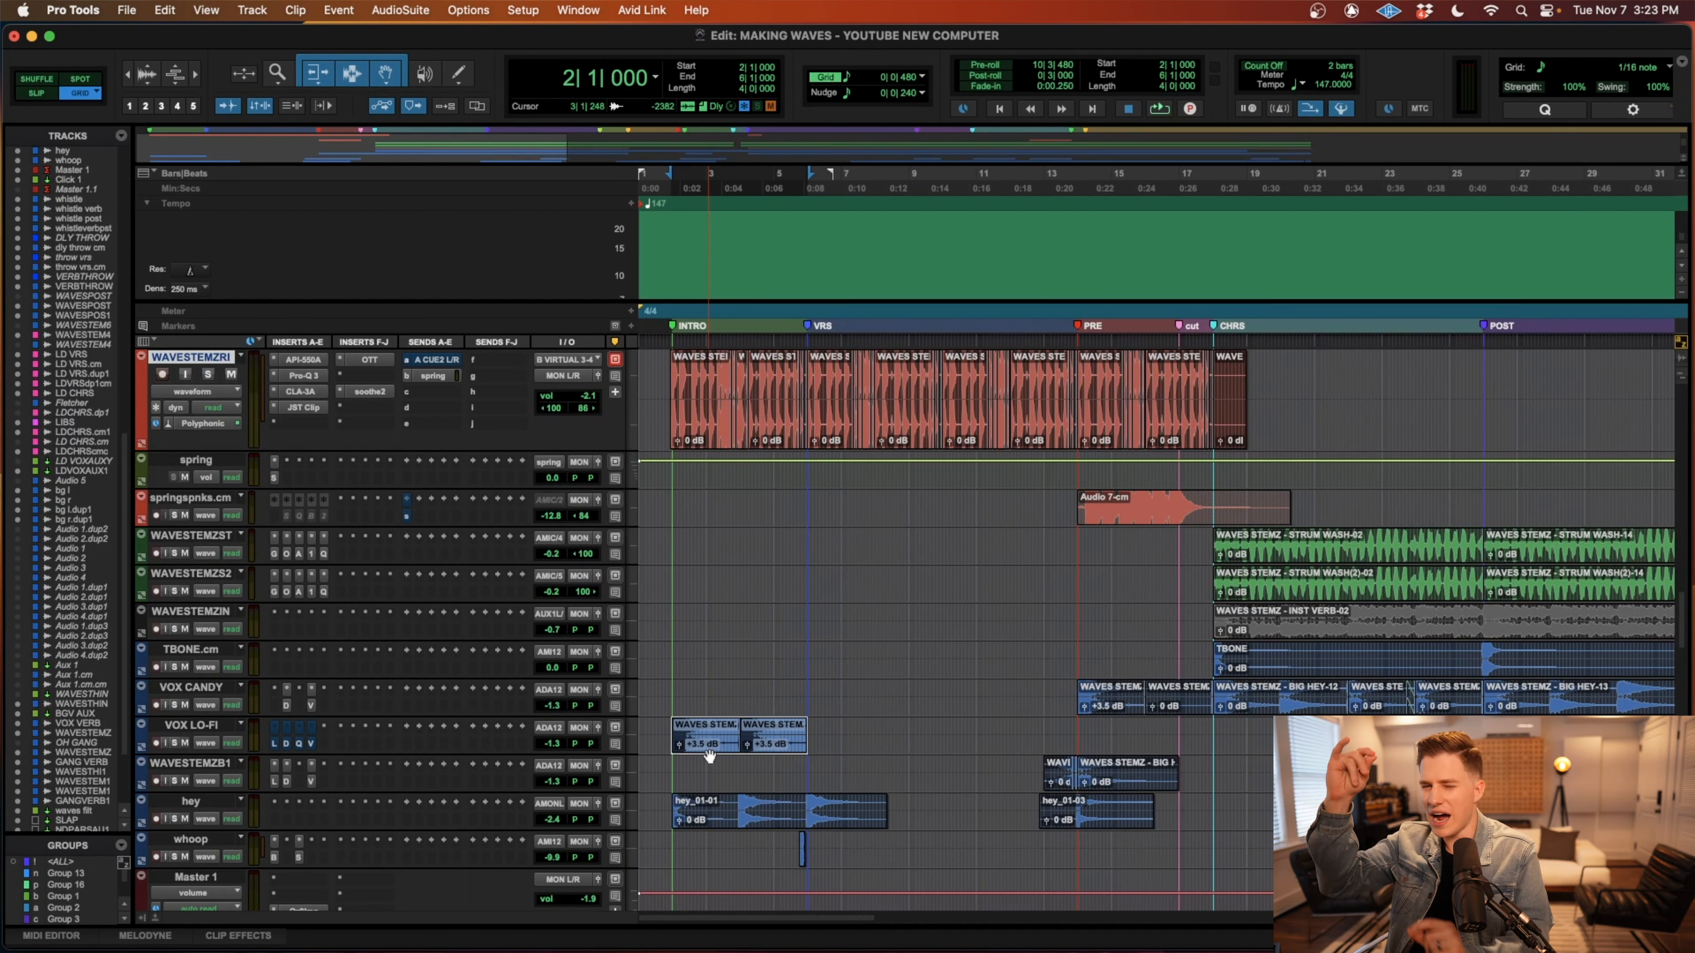
key("space")
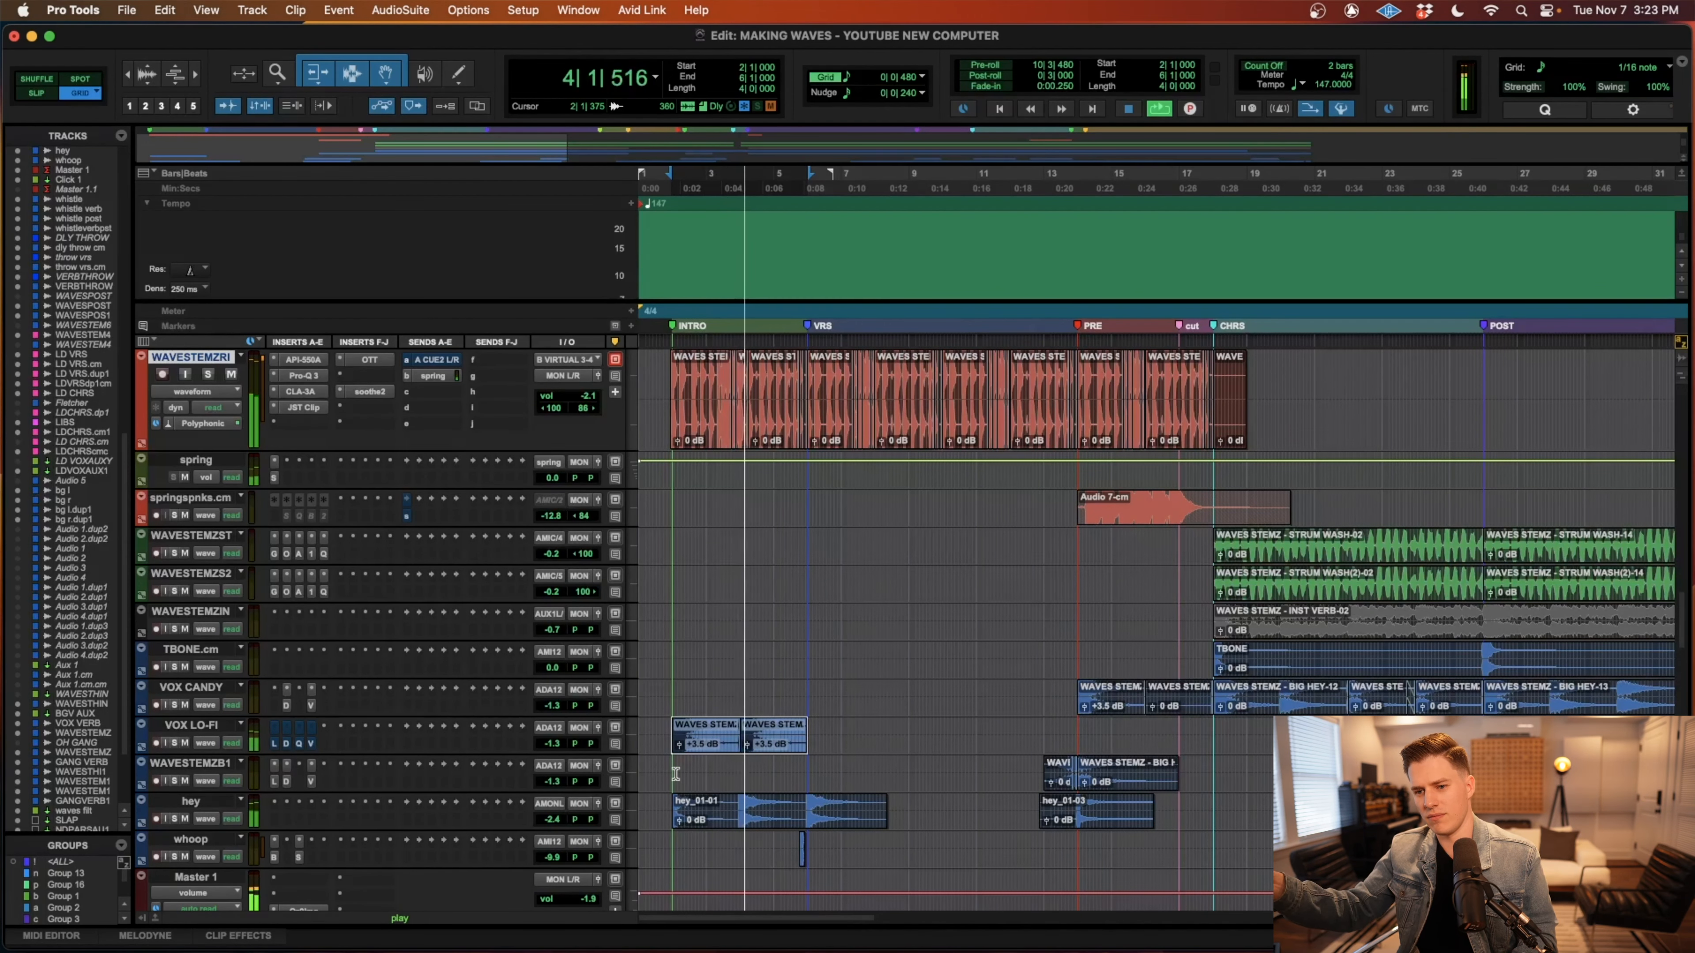
key("space")
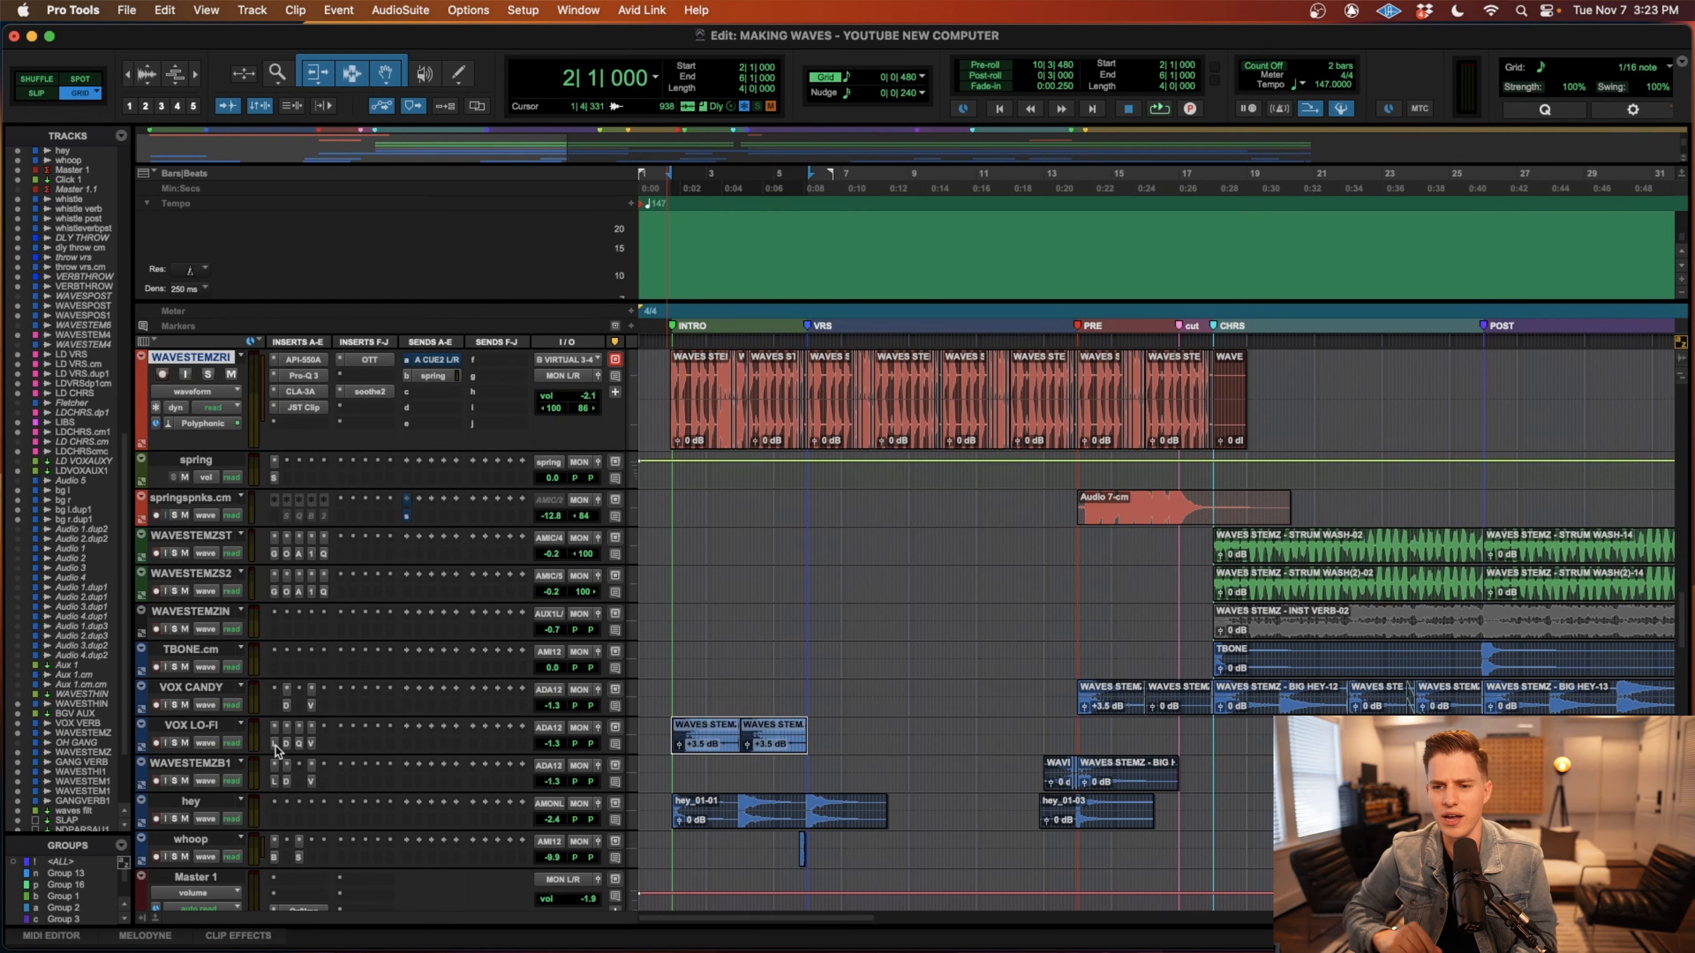
Play the full intro mix from bar 2.
key("space")
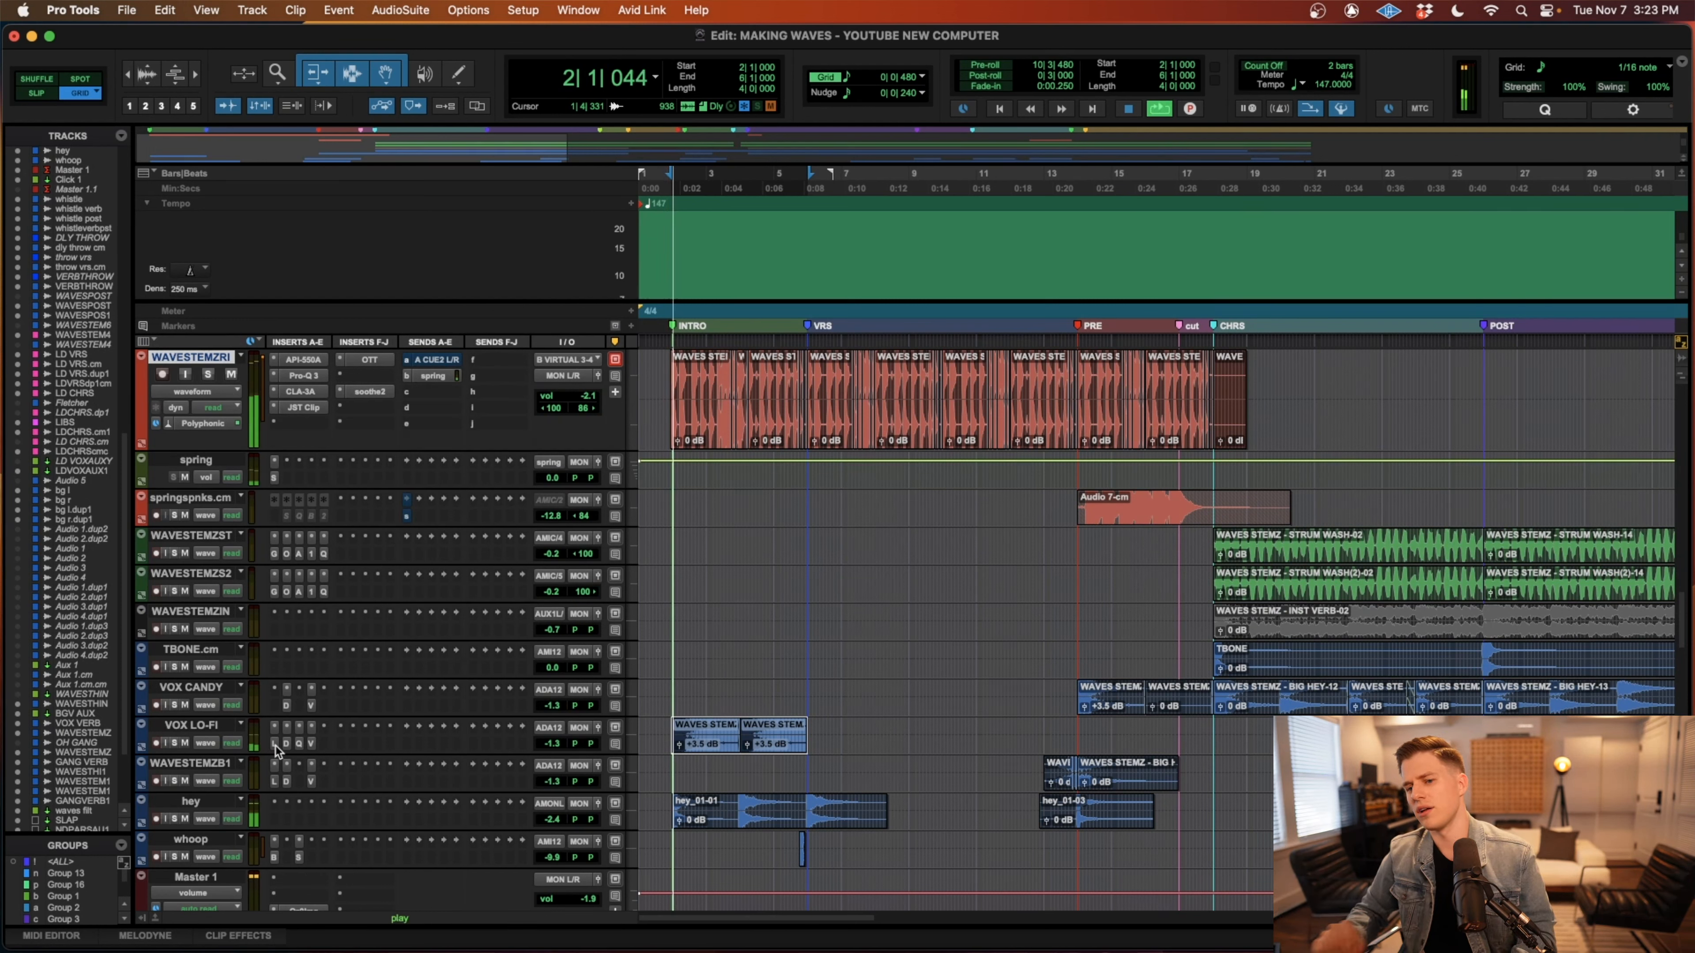
left_click(671, 767)
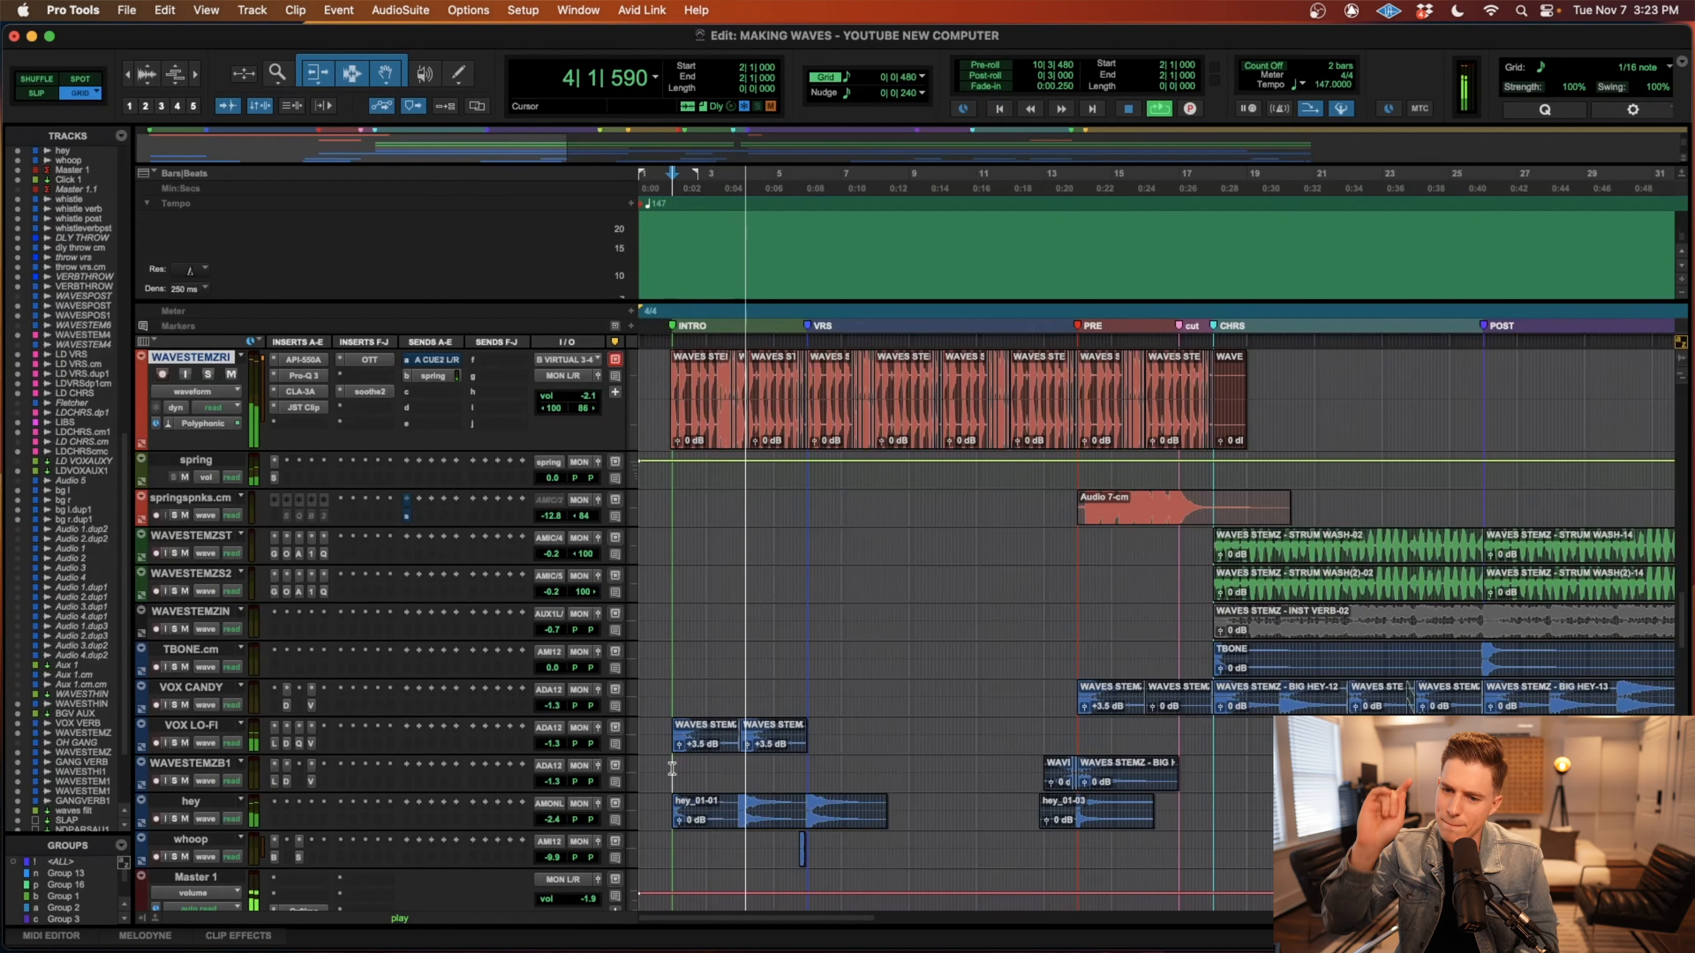
key("space")
Solo the hey track and play its hey_01-01 clip from bar 2.
left_click(768, 829)
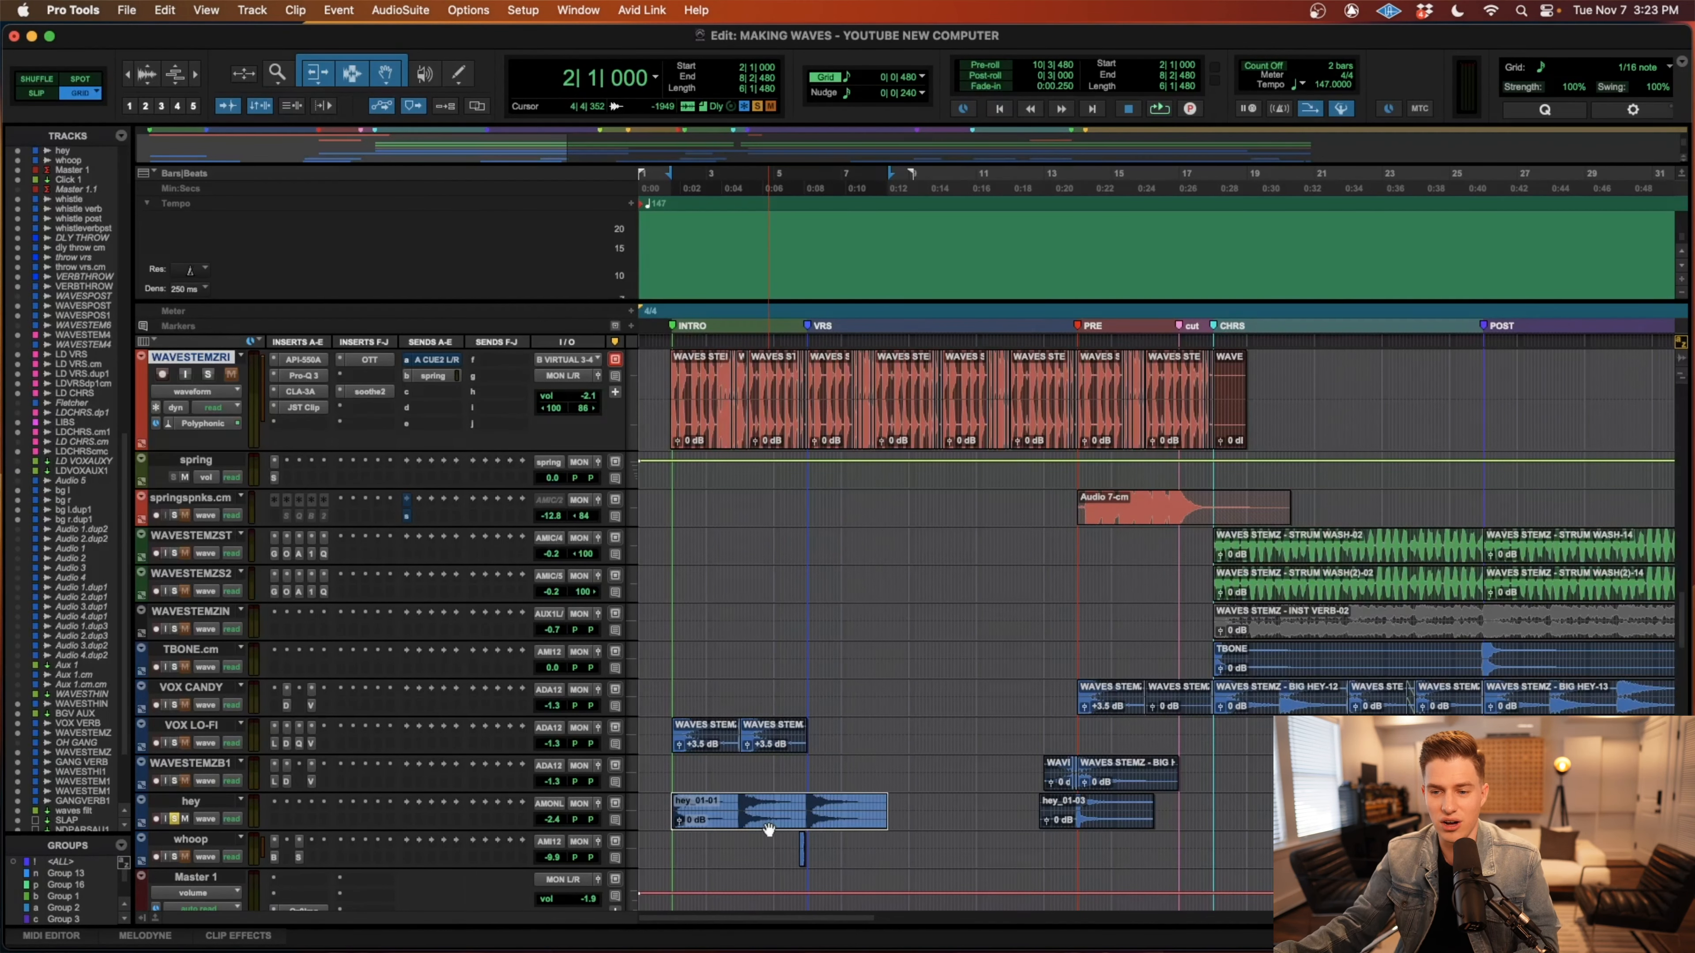
key("space")
key("t")
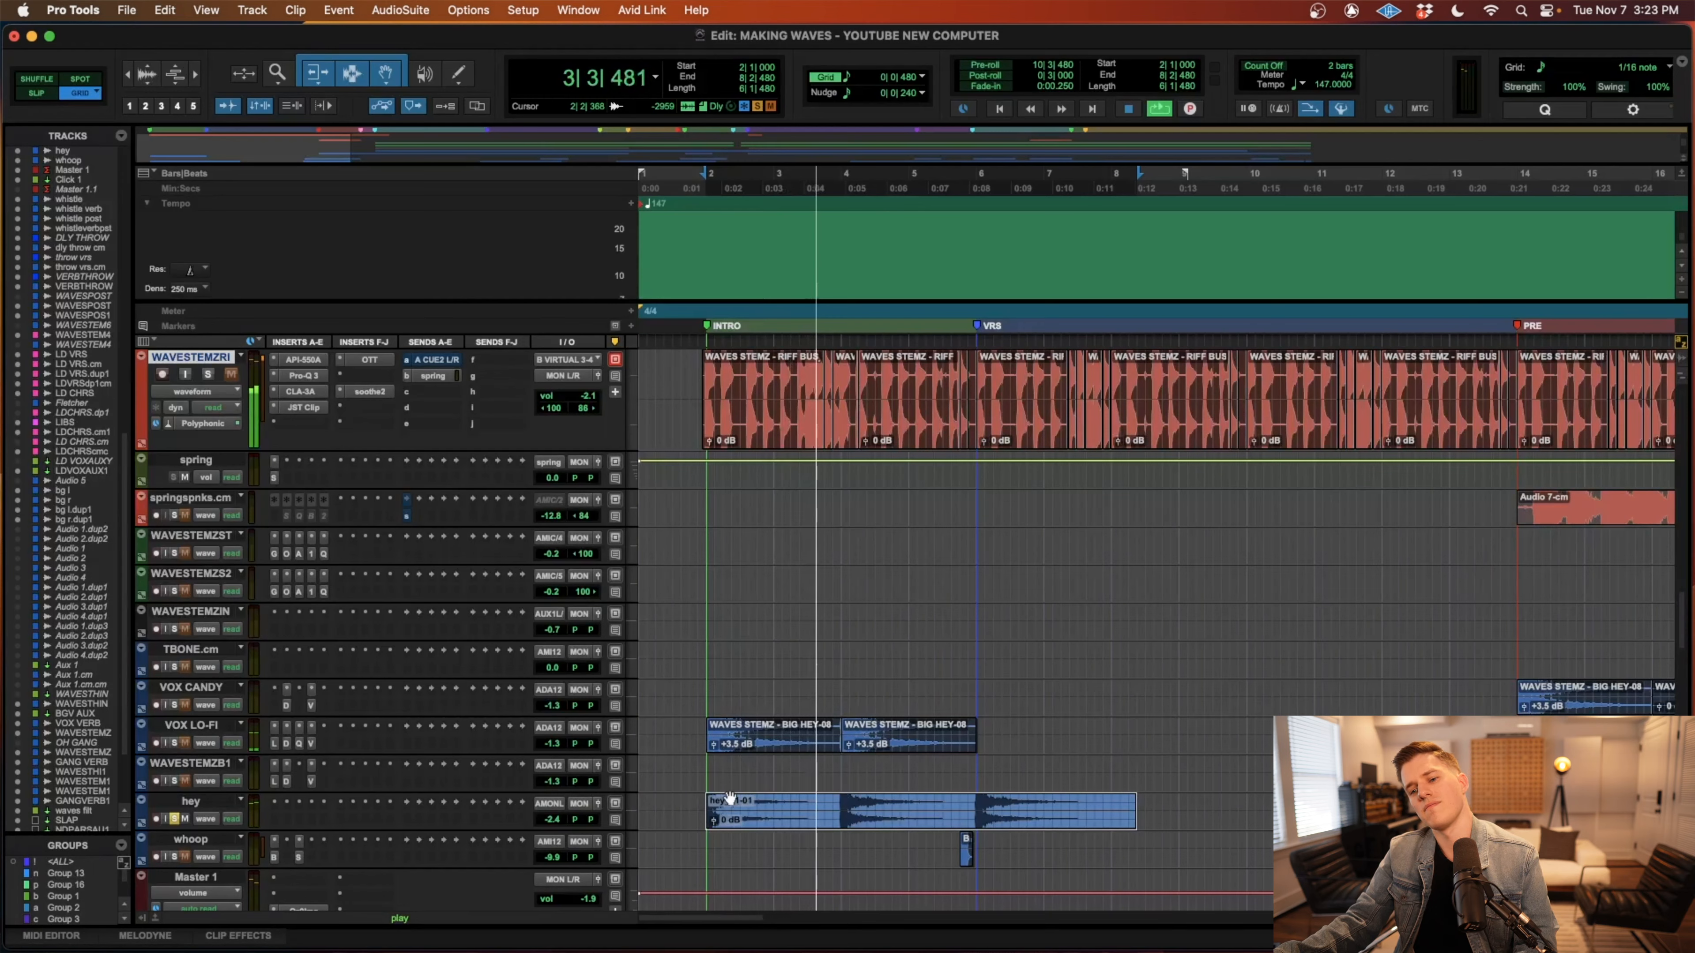
scroll(729, 798, "right", 2)
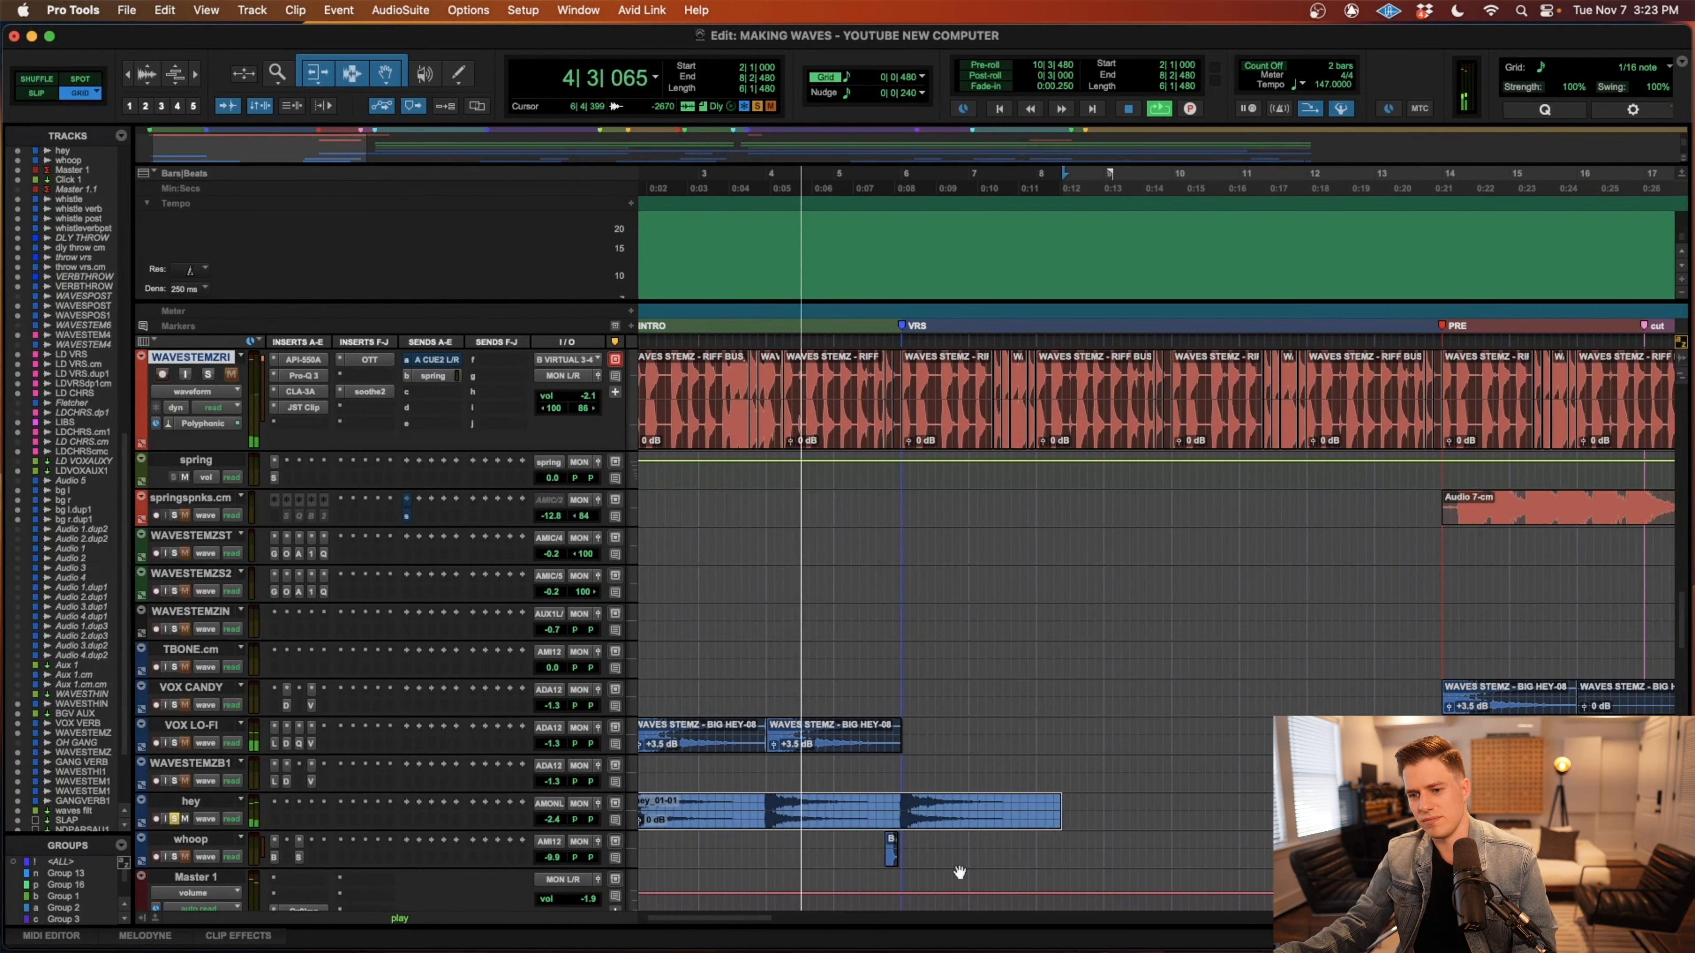
Solo the whoop track together with hey and play across the start of the verse.
left_click(862, 847)
key("shift+s")
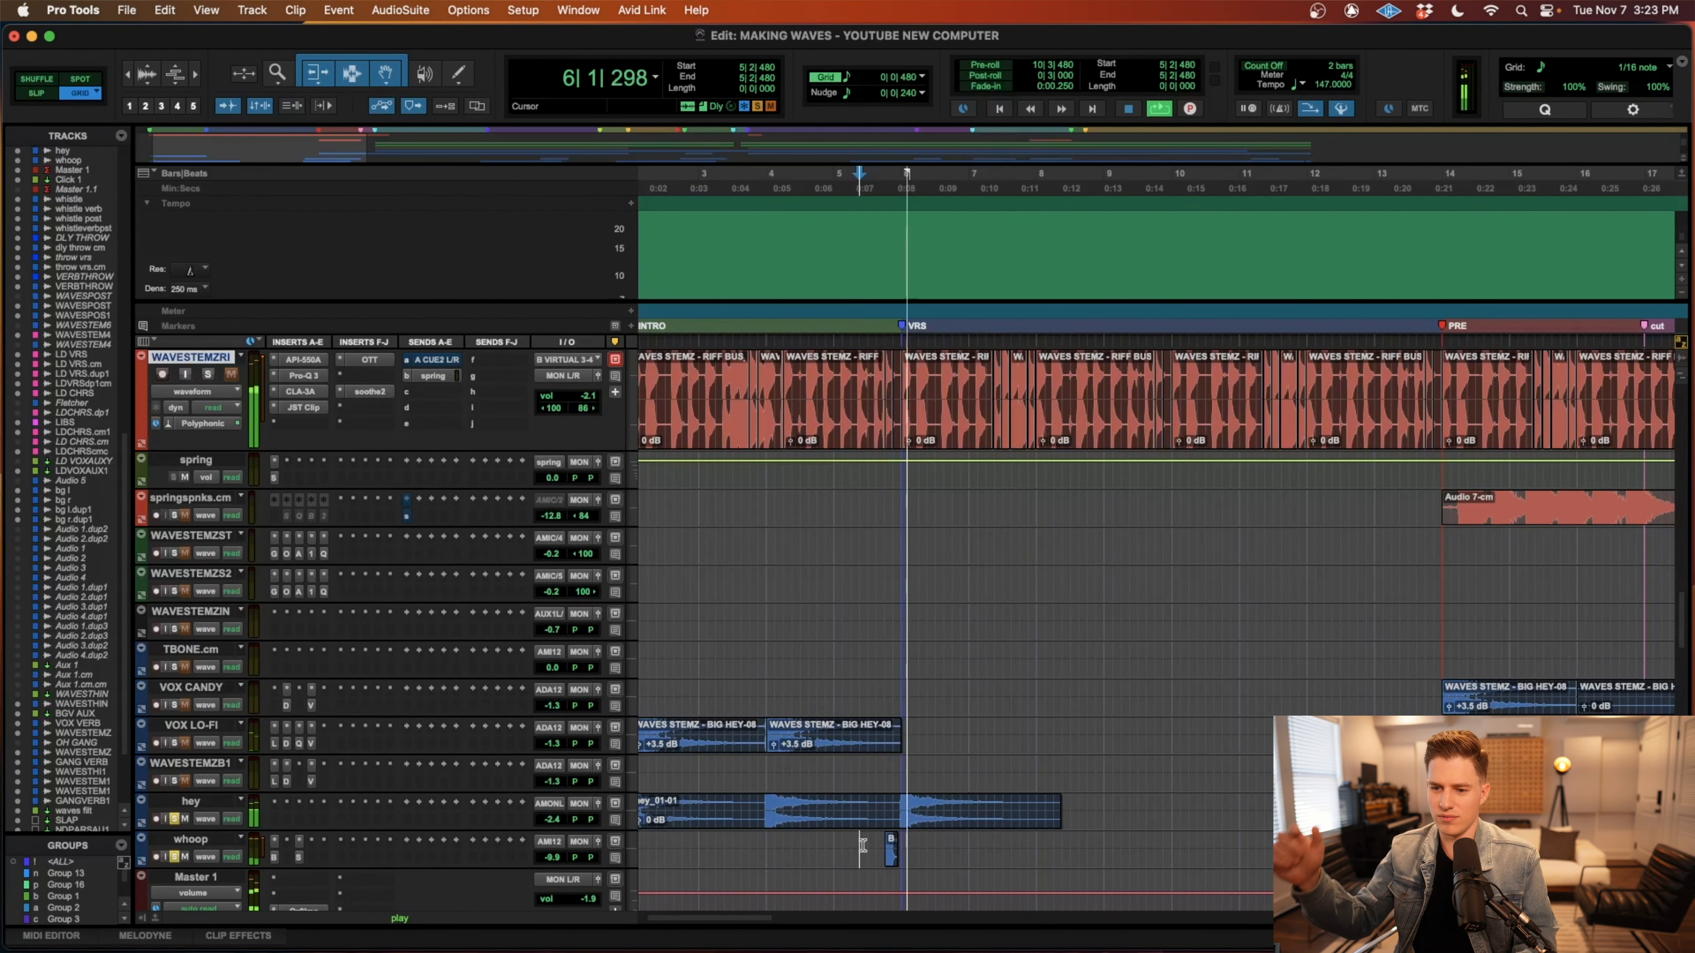
key("r")
key("r")
key("space")
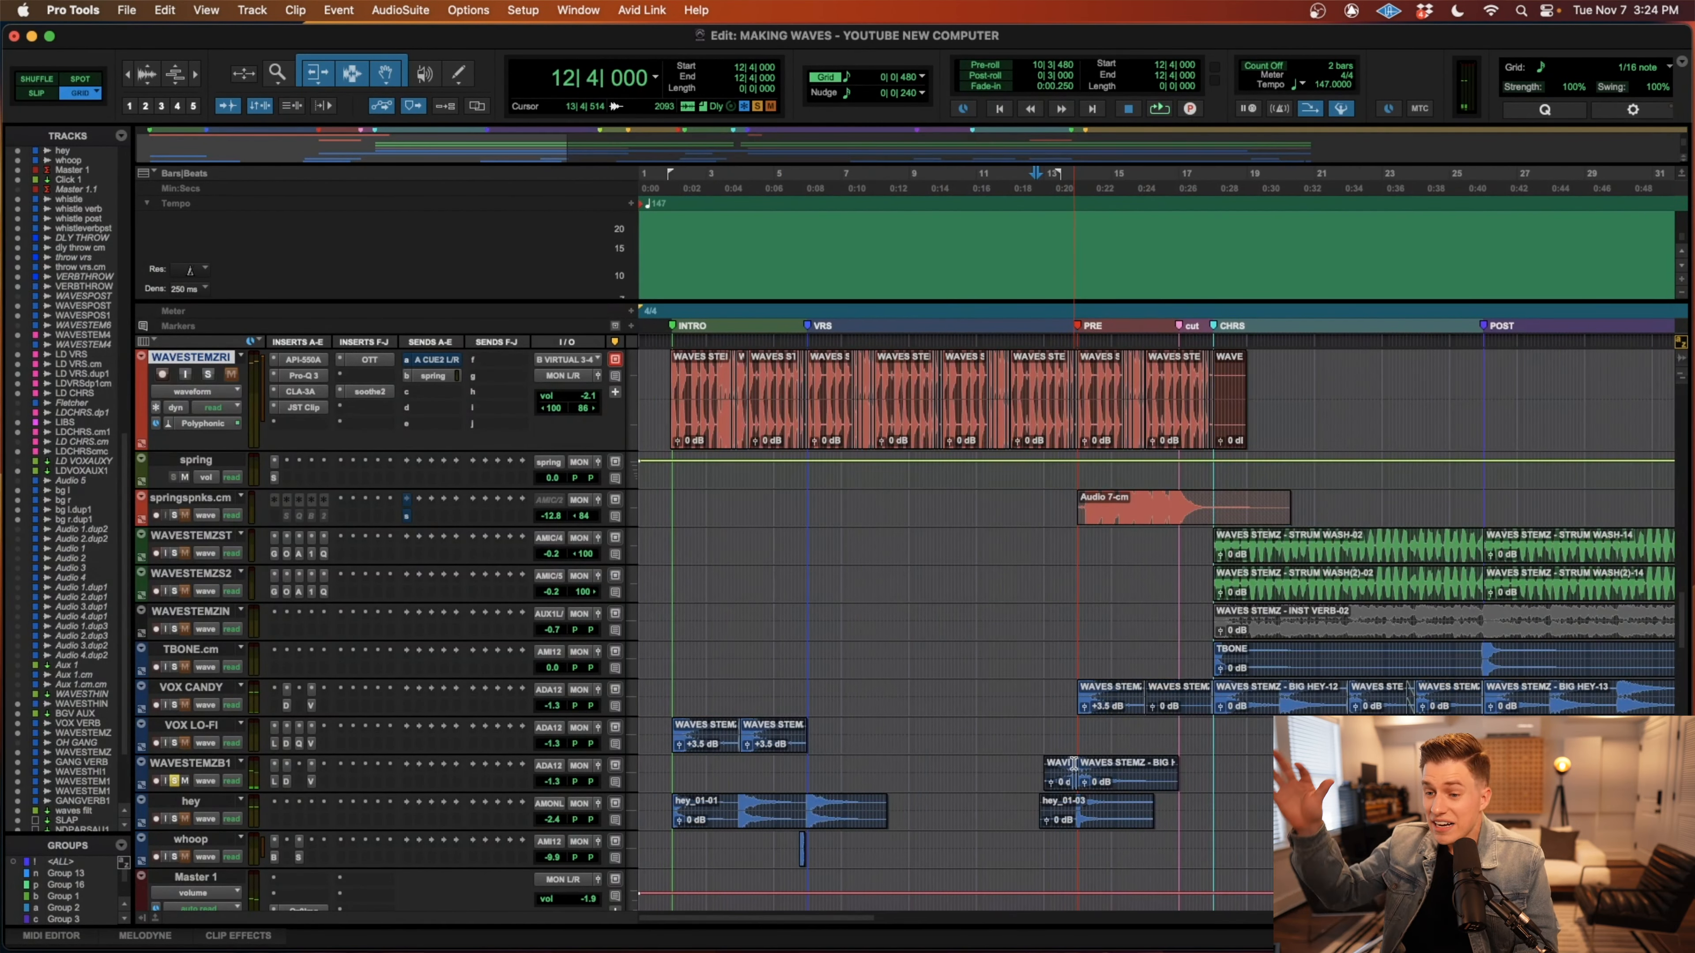
Copy the three-bar BIG HEY clip at bar 14 on the WAVESTEMZB1 track to bar 18.
left_click(1127, 706)
left_click(1127, 783)
key("t")
key("t")
key("r")
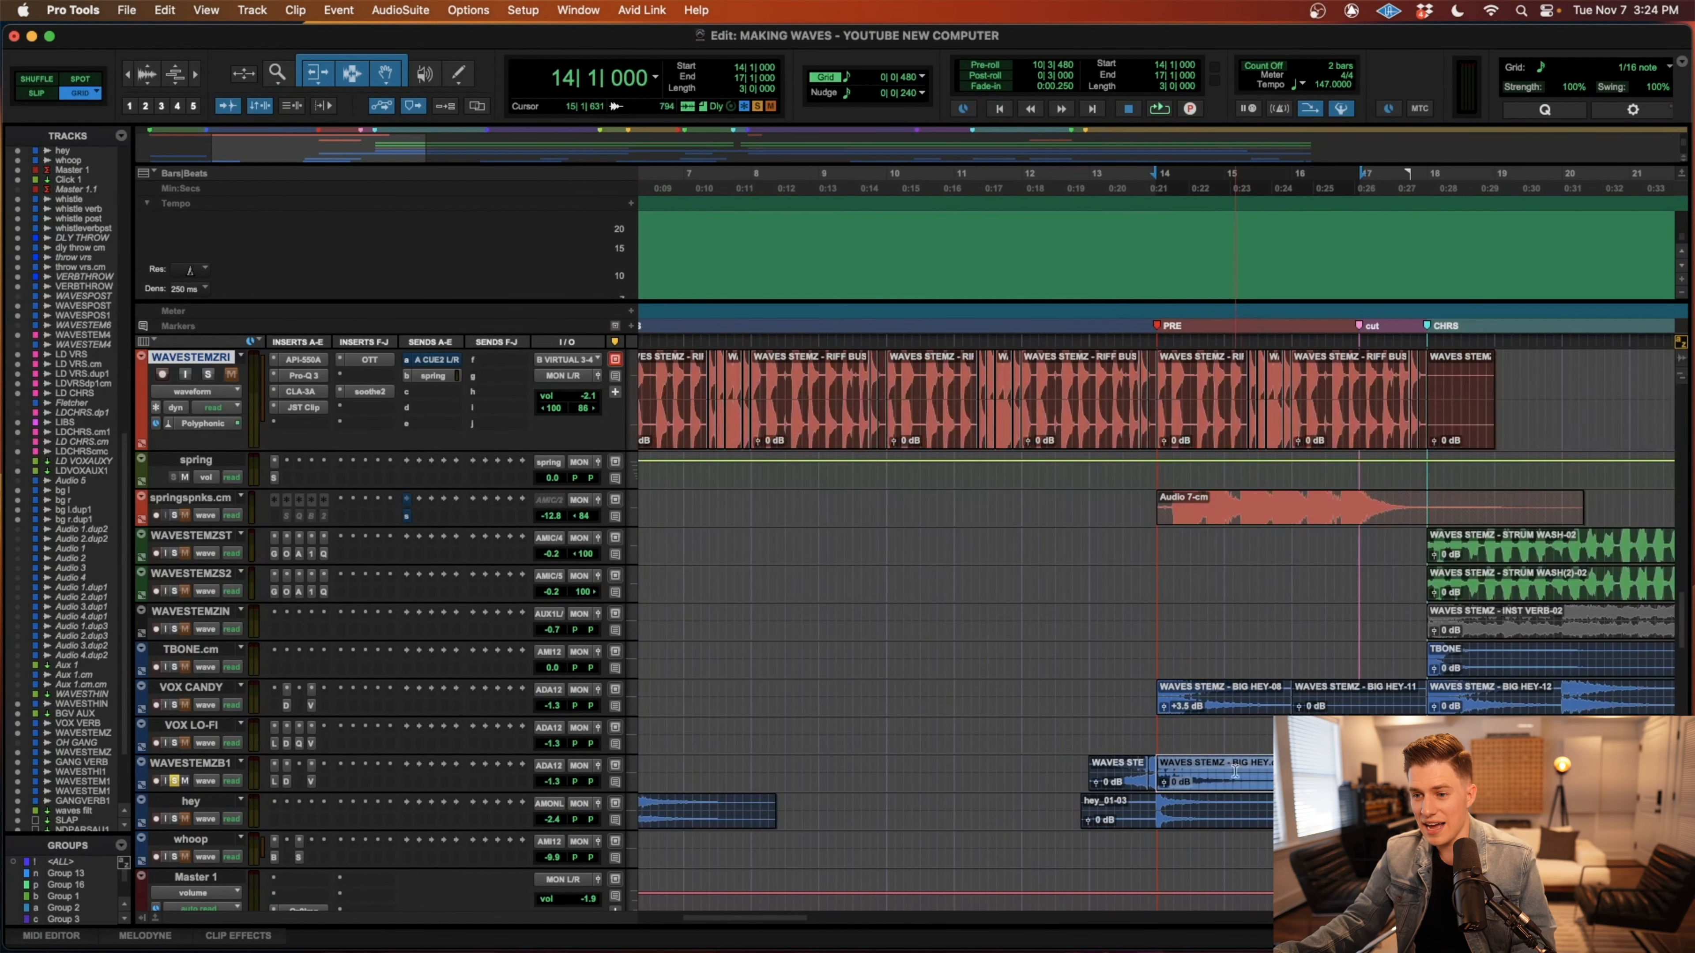
left_click(1221, 709)
left_click(1232, 787)
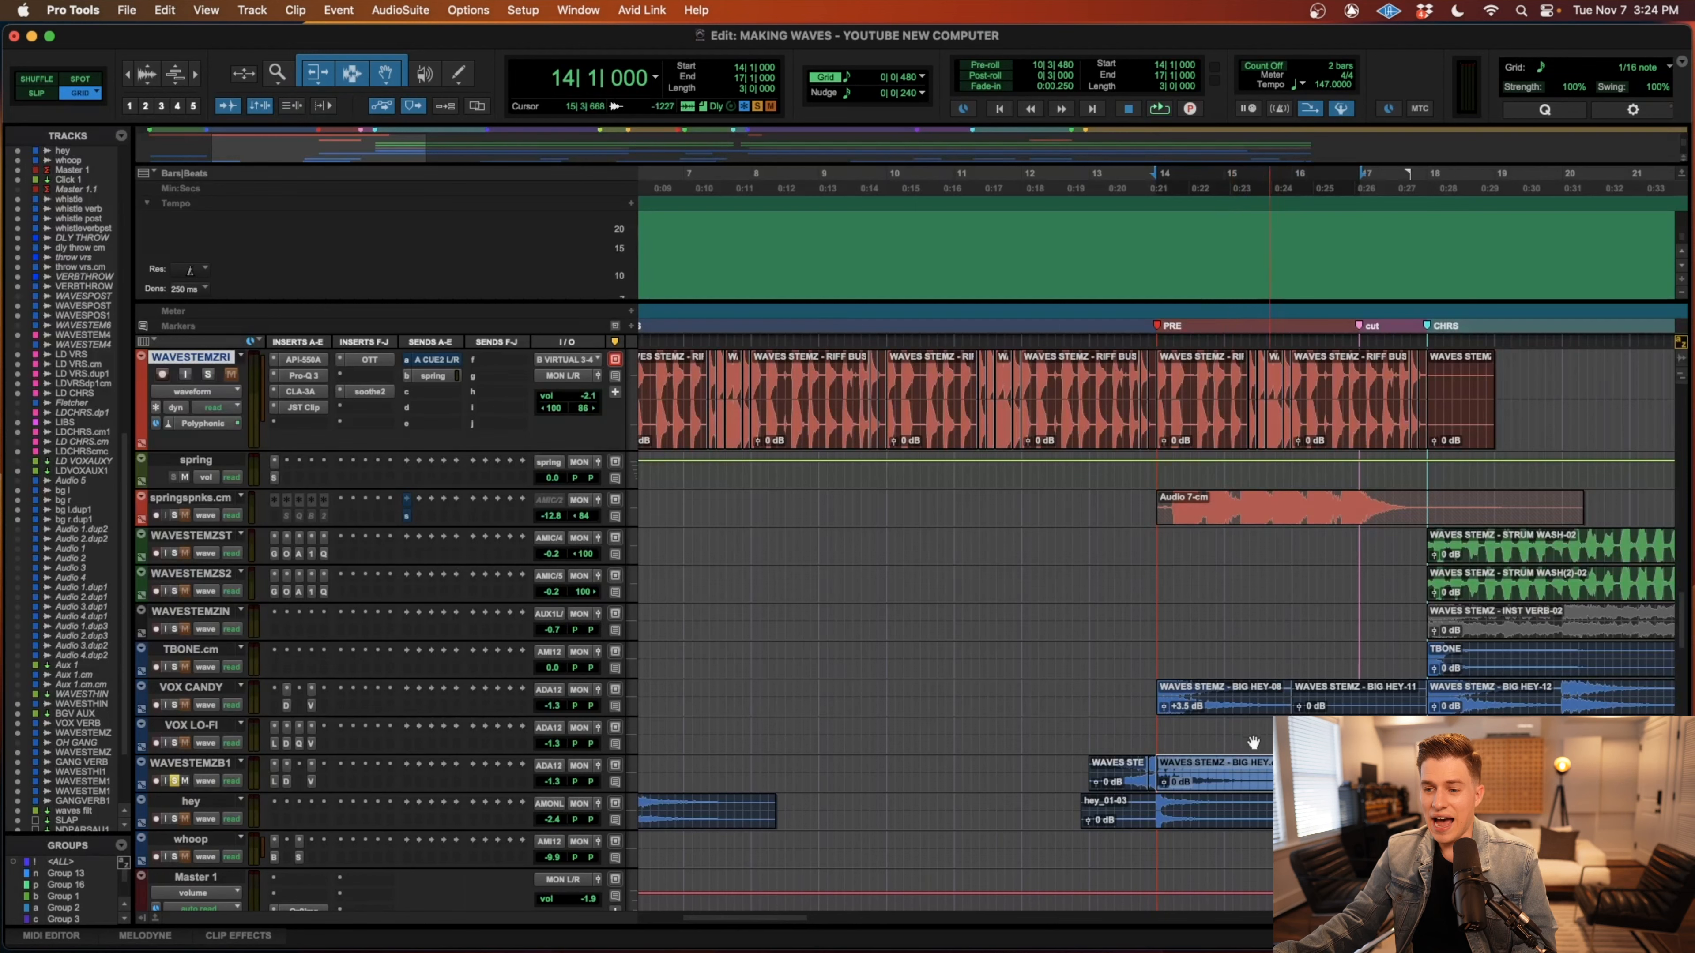
key("r")
left_click_drag(1147, 786, 1284, 785)
key("super+s")
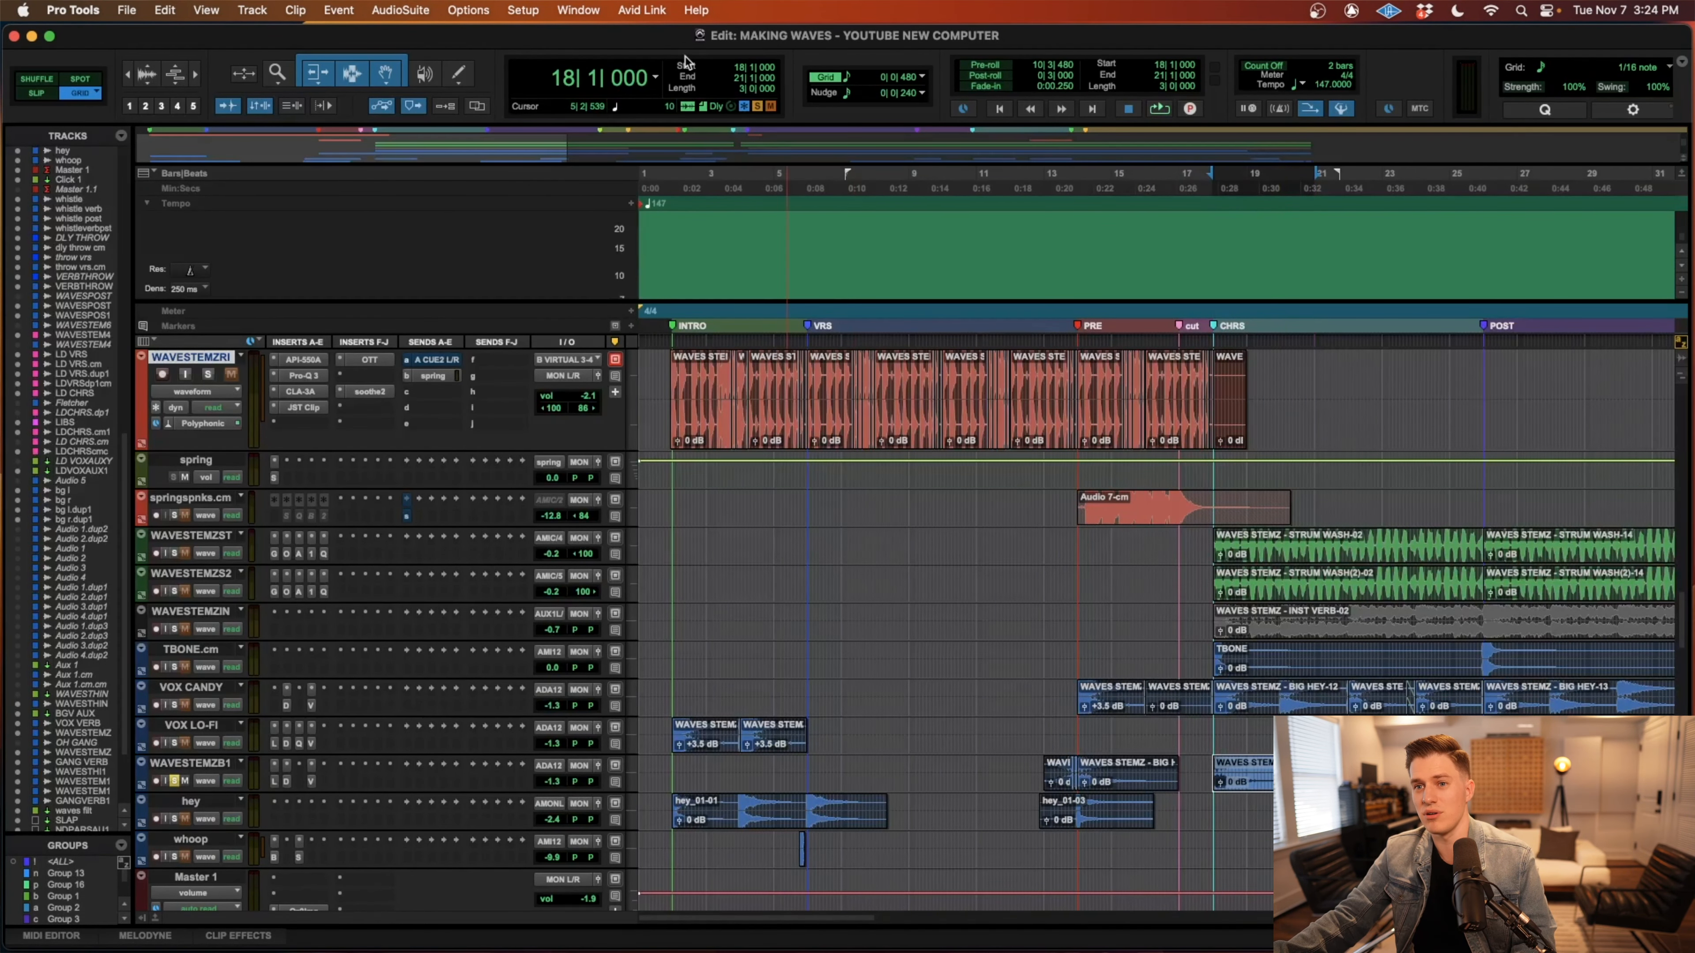
Find the AudioSuite Reverse processor and render it on the copied three-bar clip at bar 18.
key("super+shift+slash")
type("reverser")
mouse_move(754, 71)
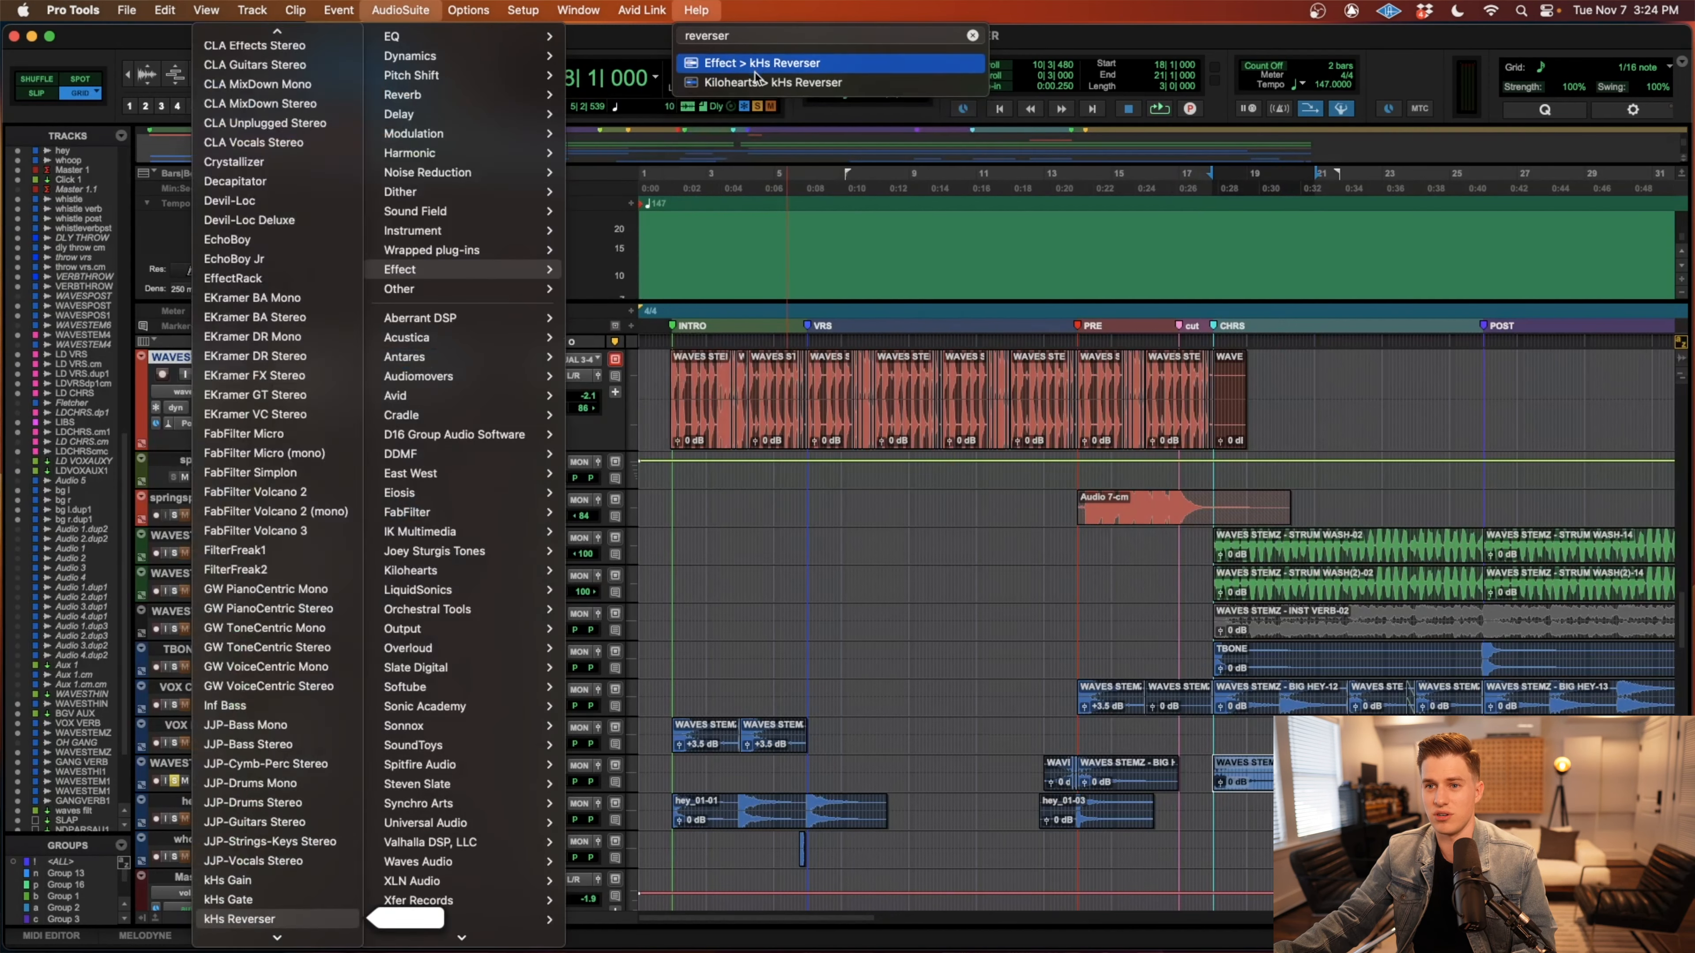
key("BackSpace")
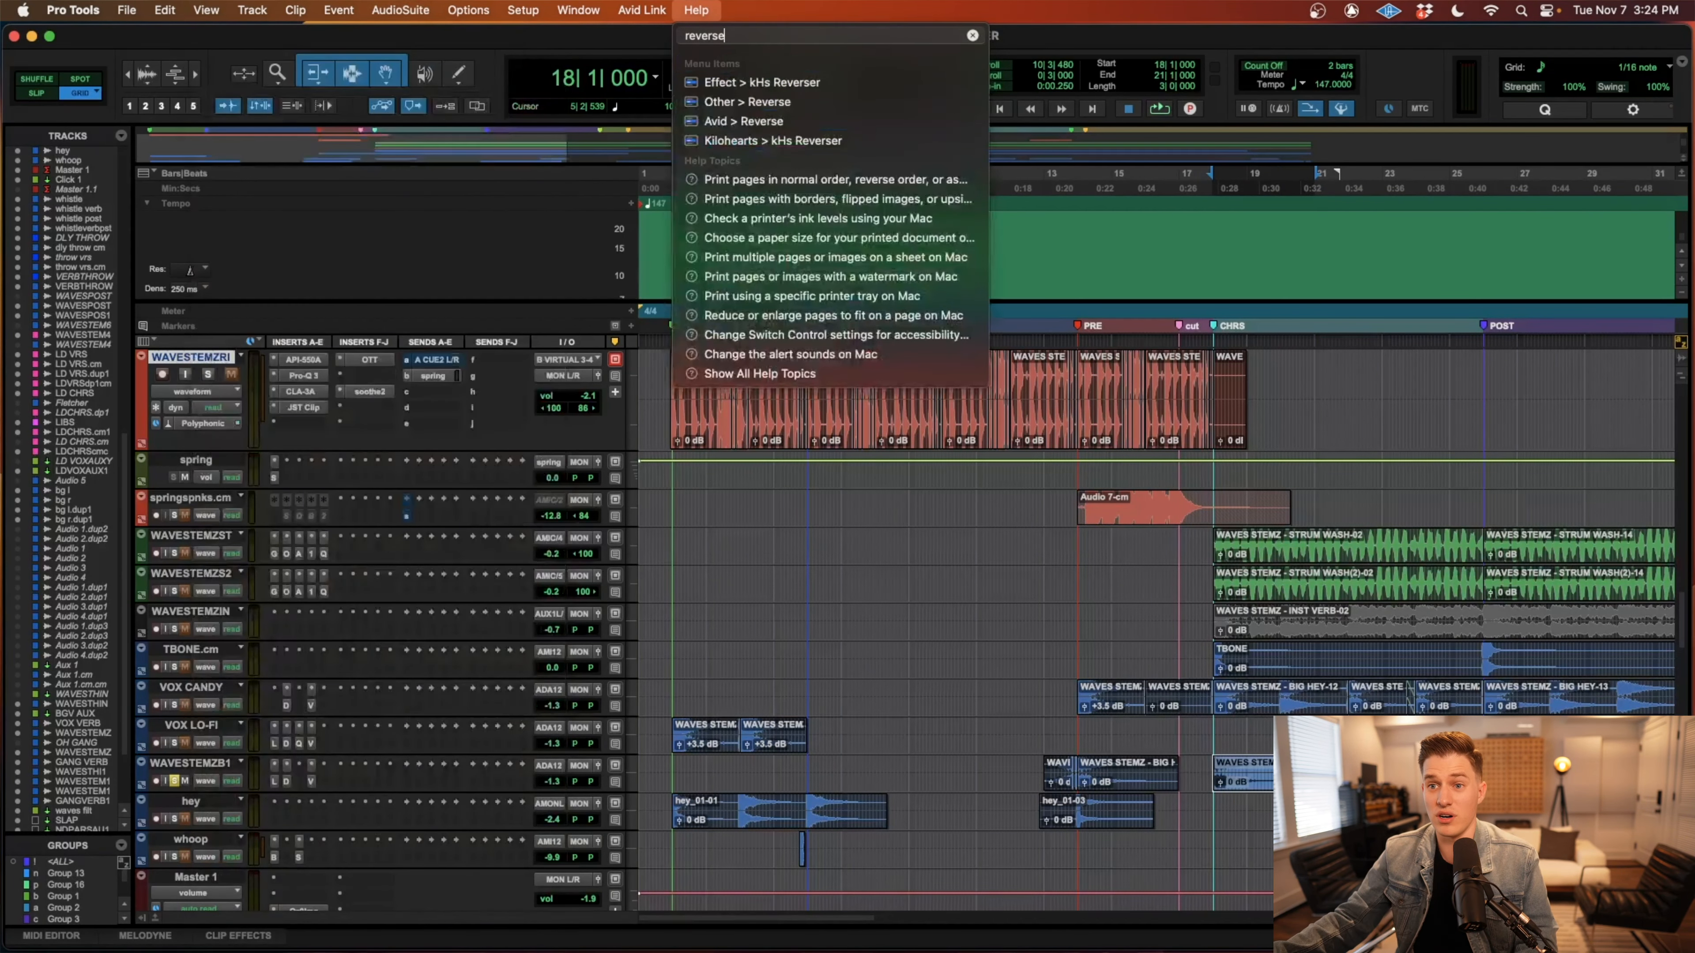
left_click(756, 102)
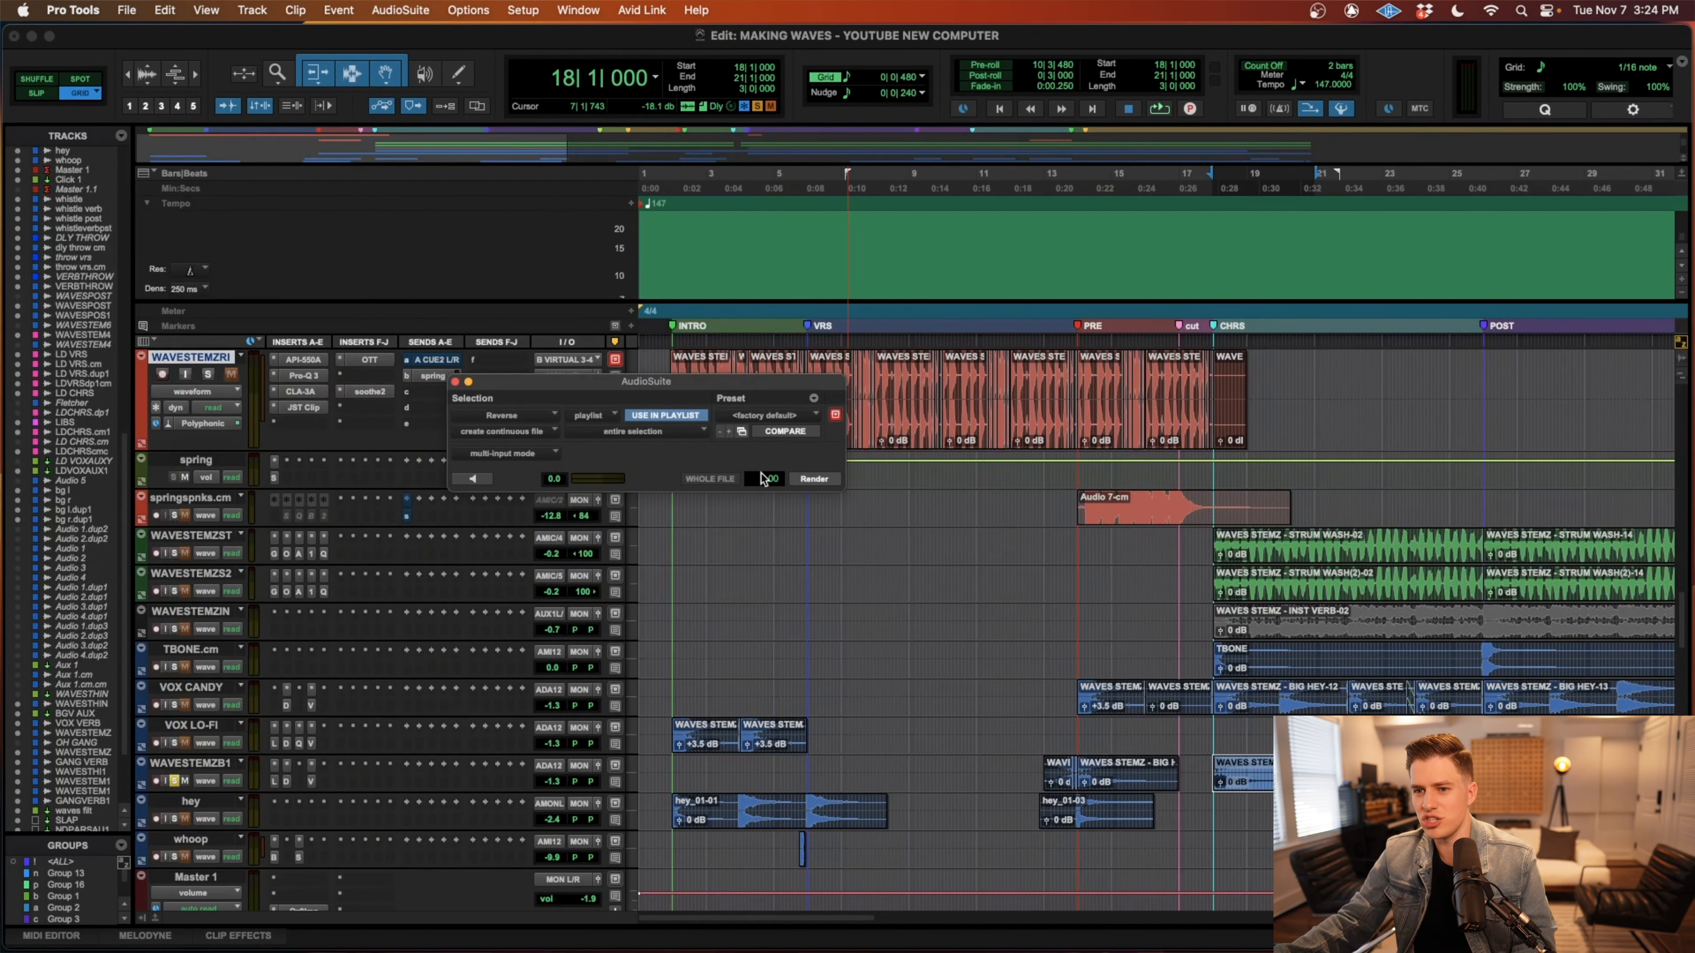
left_click(824, 479)
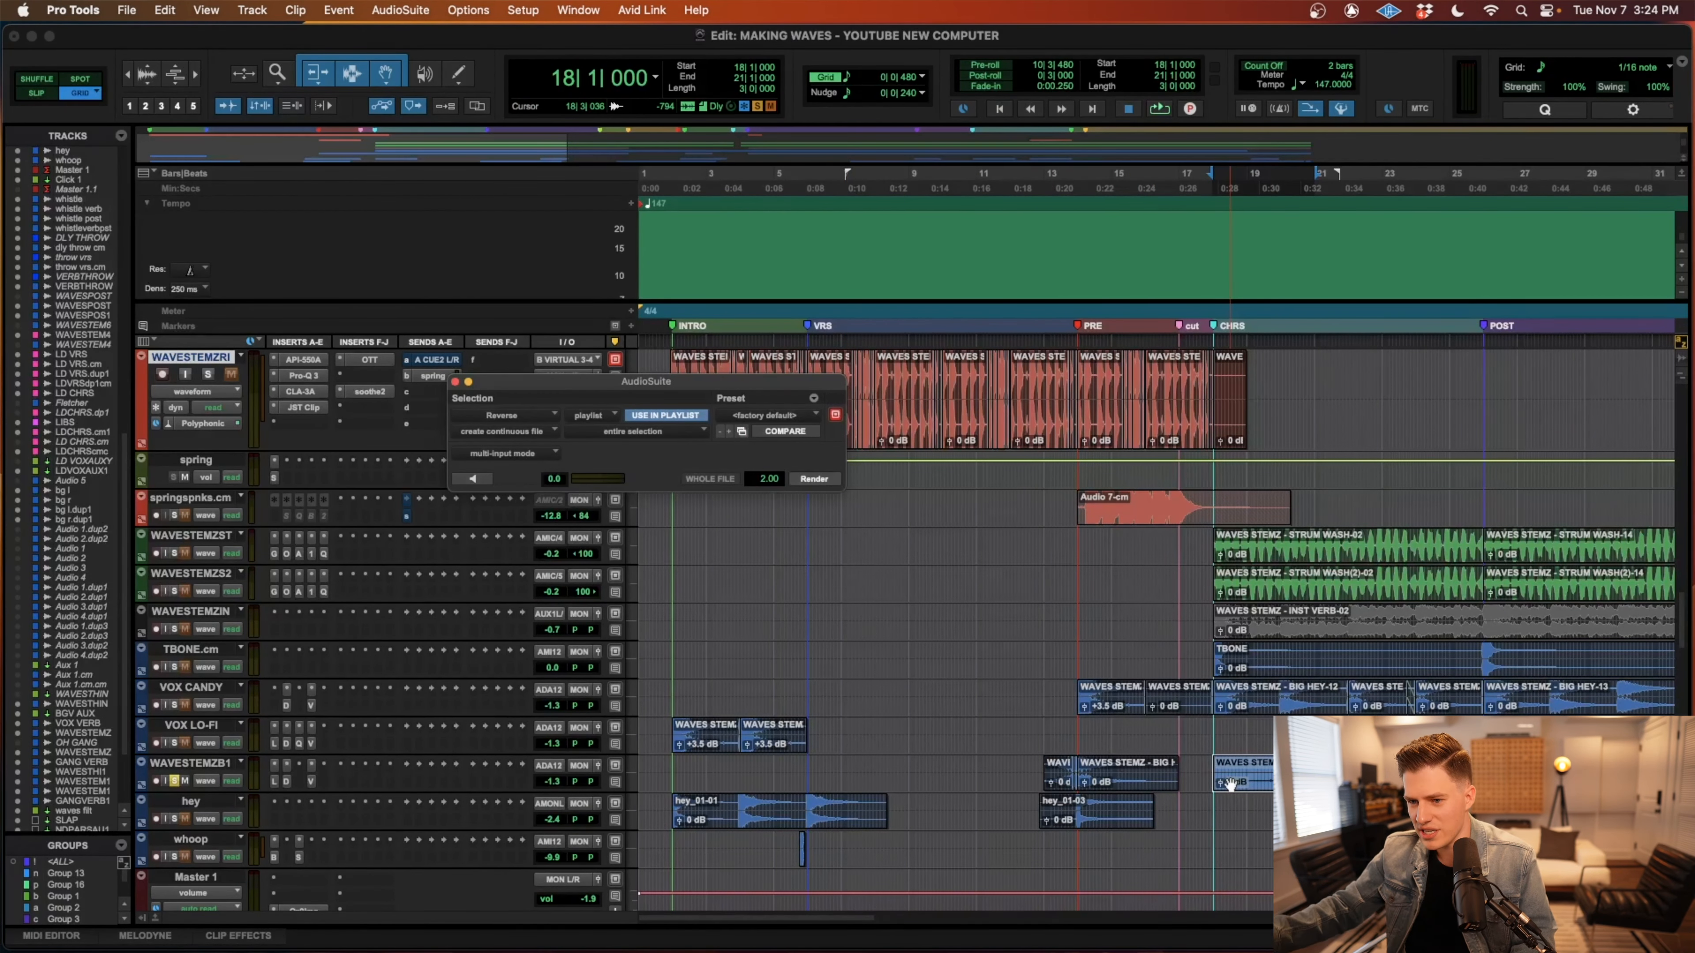
Open ValhallaVintageVerb on the WAVESTEMZB1 track and delete the copied clip at bar 18.
left_click(311, 781)
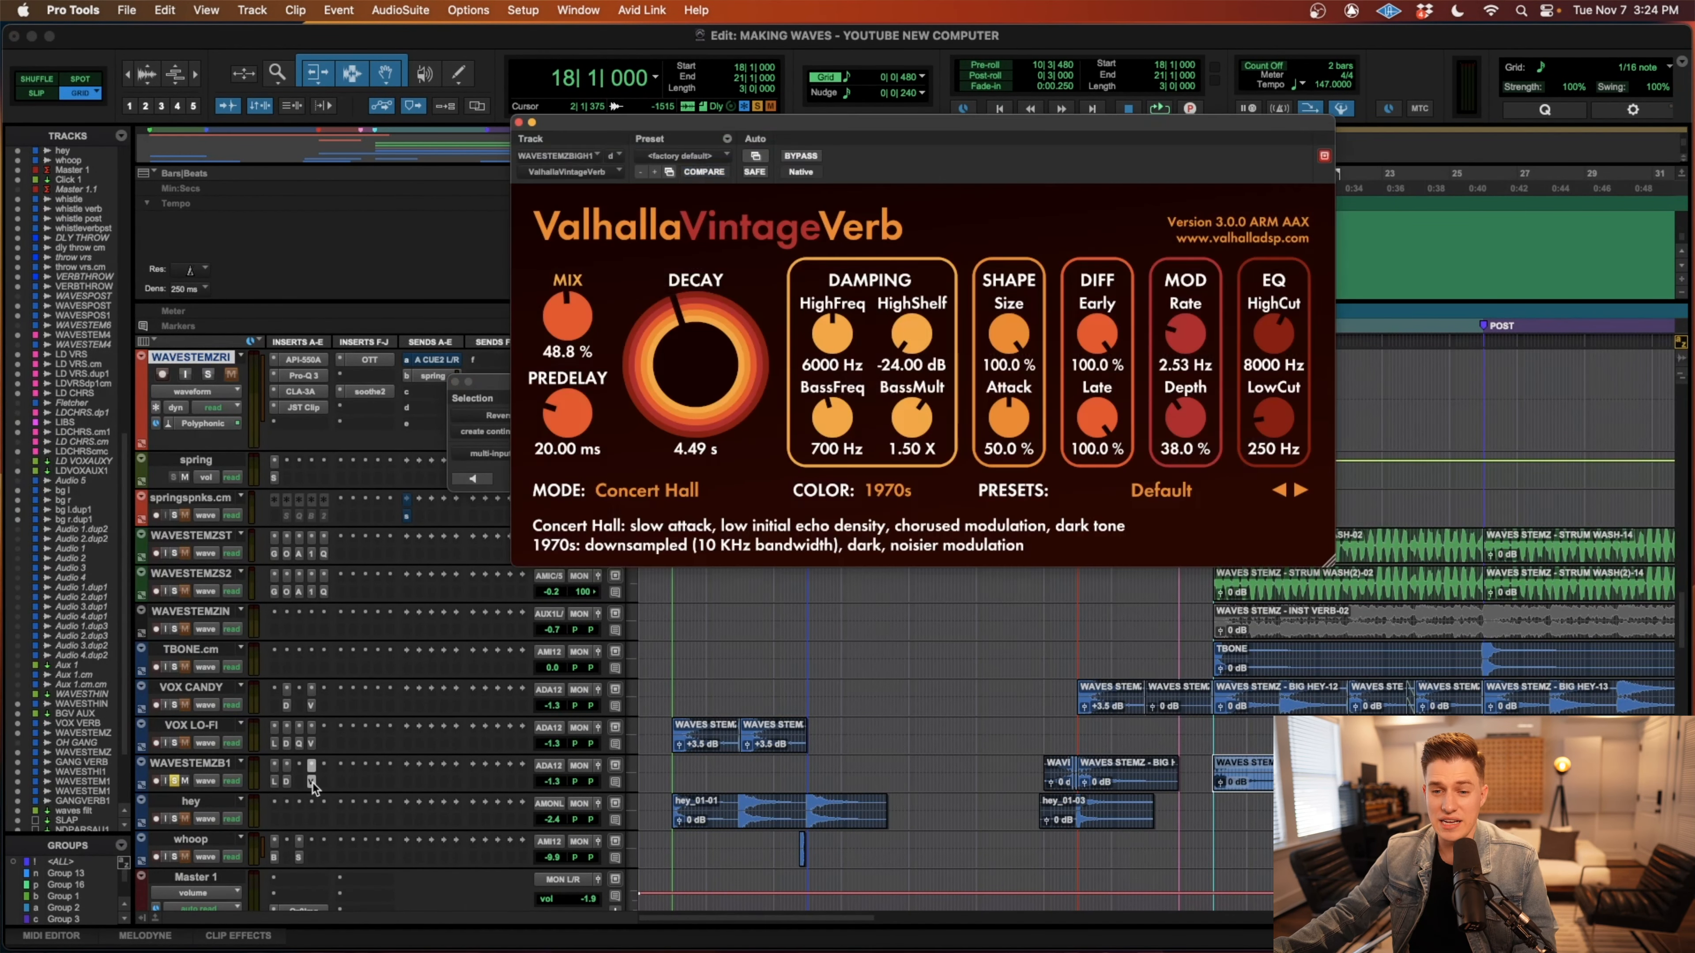
key("Delete")
Examine the WAVESTEMZB1 clips leading into the pre-chorus around bar 13 and the VOX CANDY clip at bar 14.
left_click(1043, 772)
key("t")
key("t")
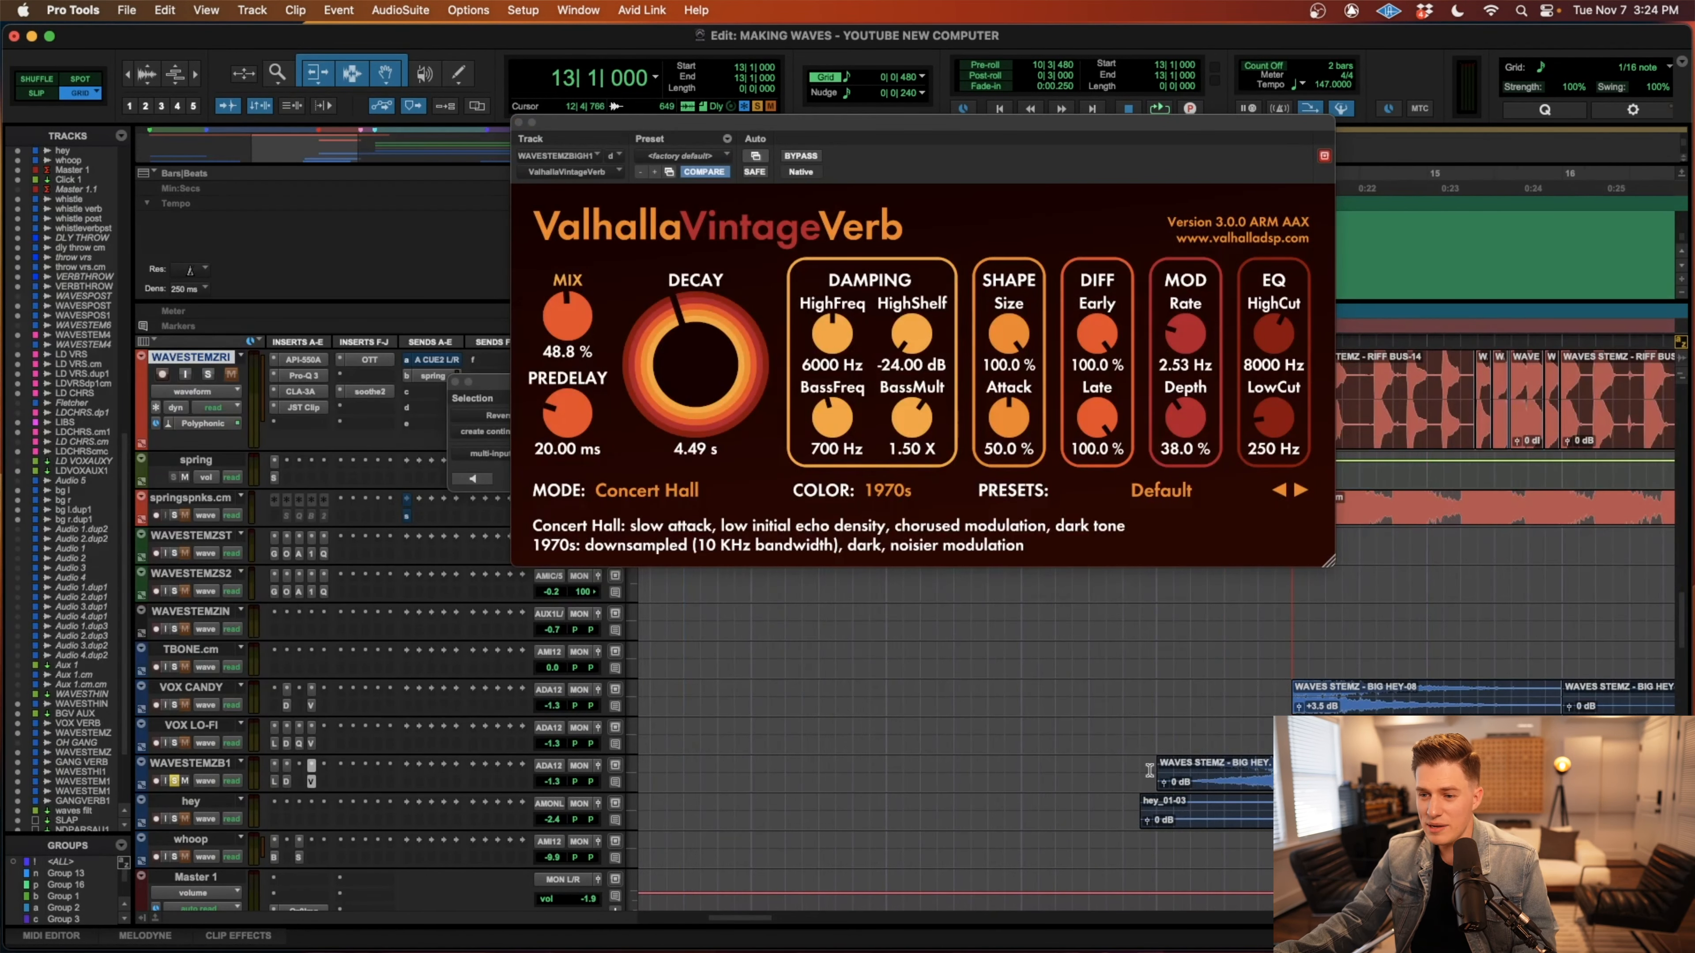
key("r")
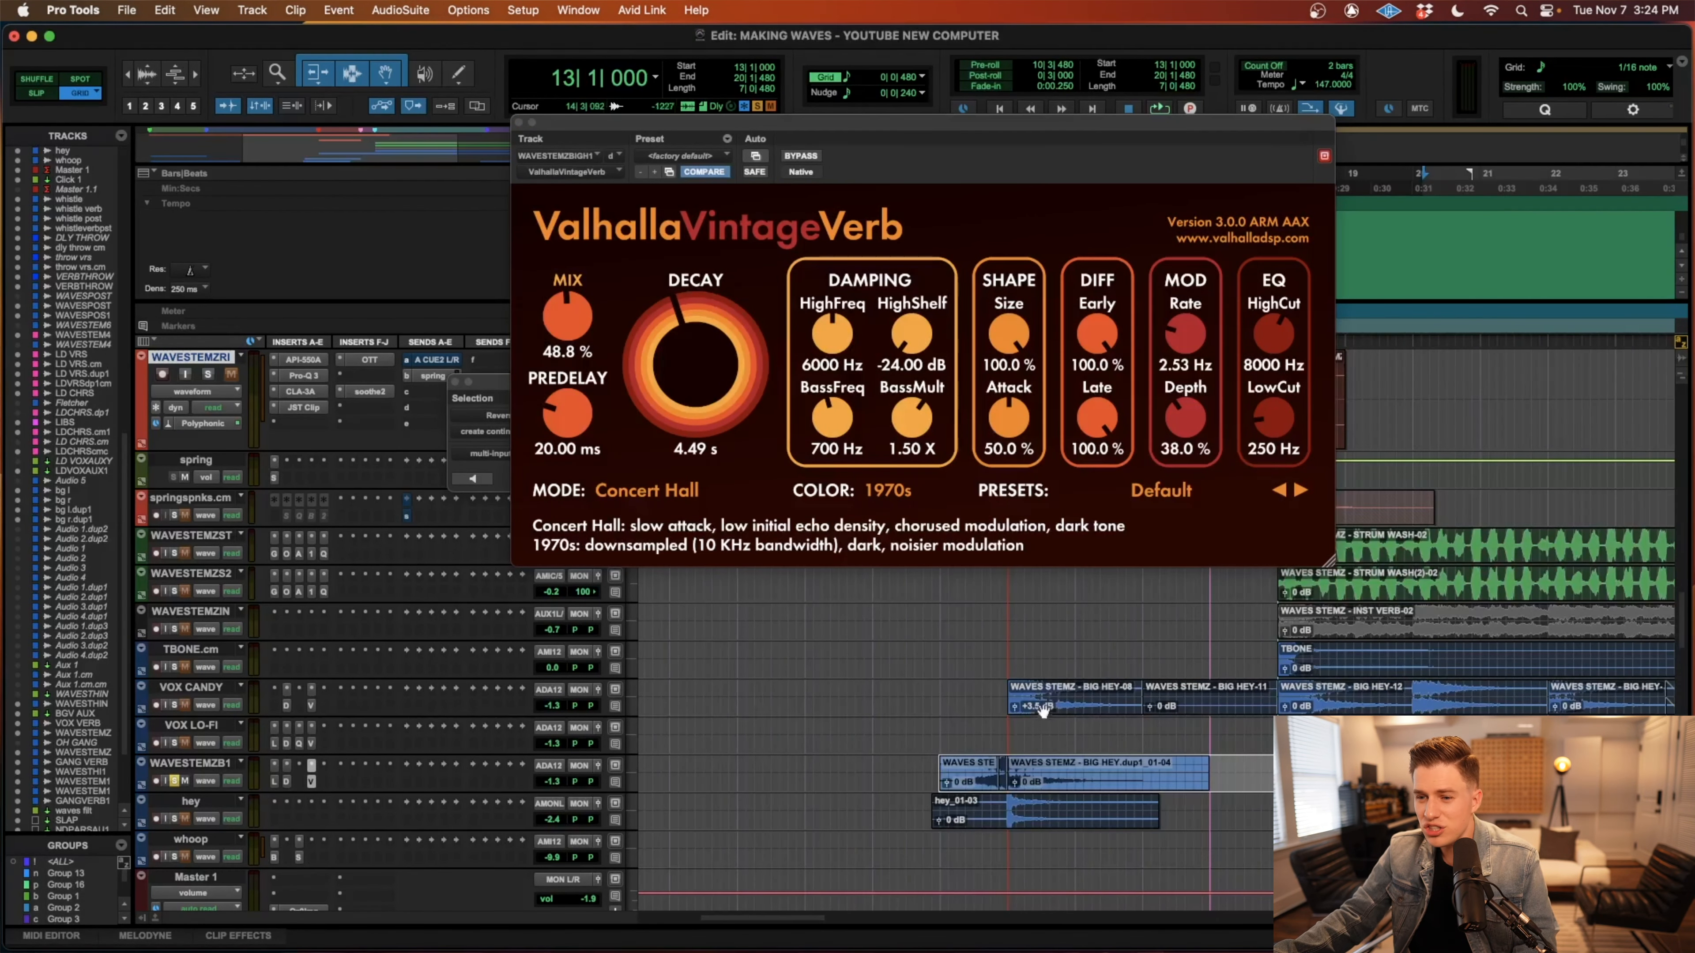
left_click(1066, 688)
key("r")
key("r")
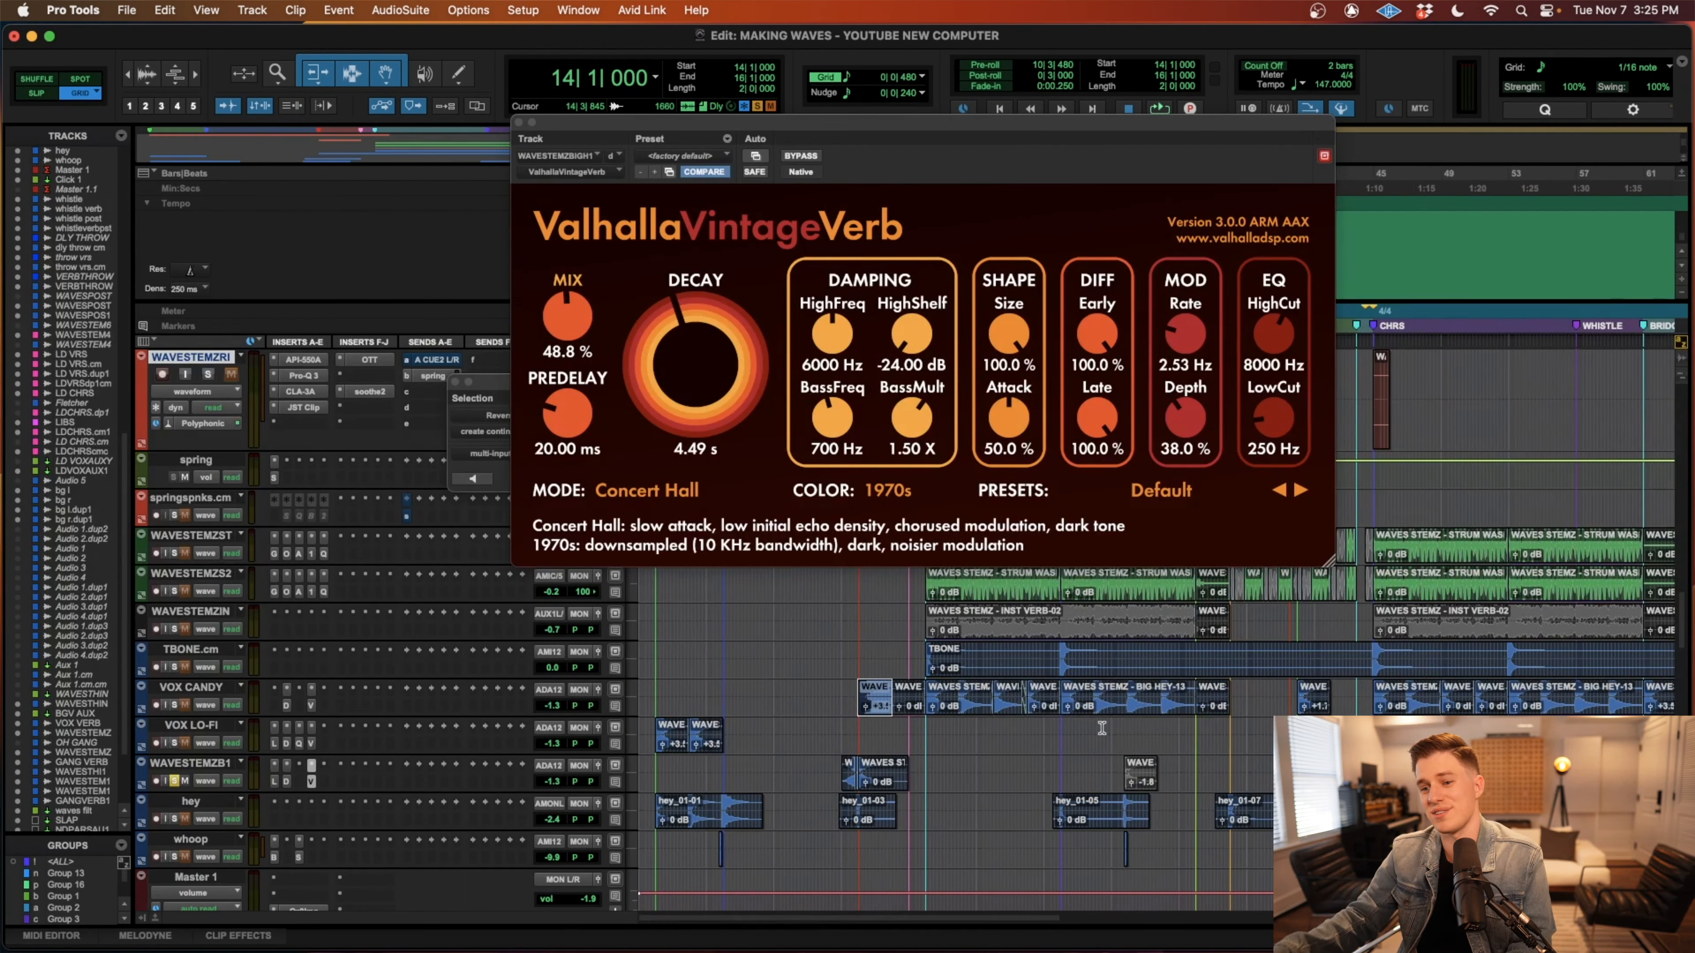
left_click(832, 767)
key("t")
key("t")
key("t")
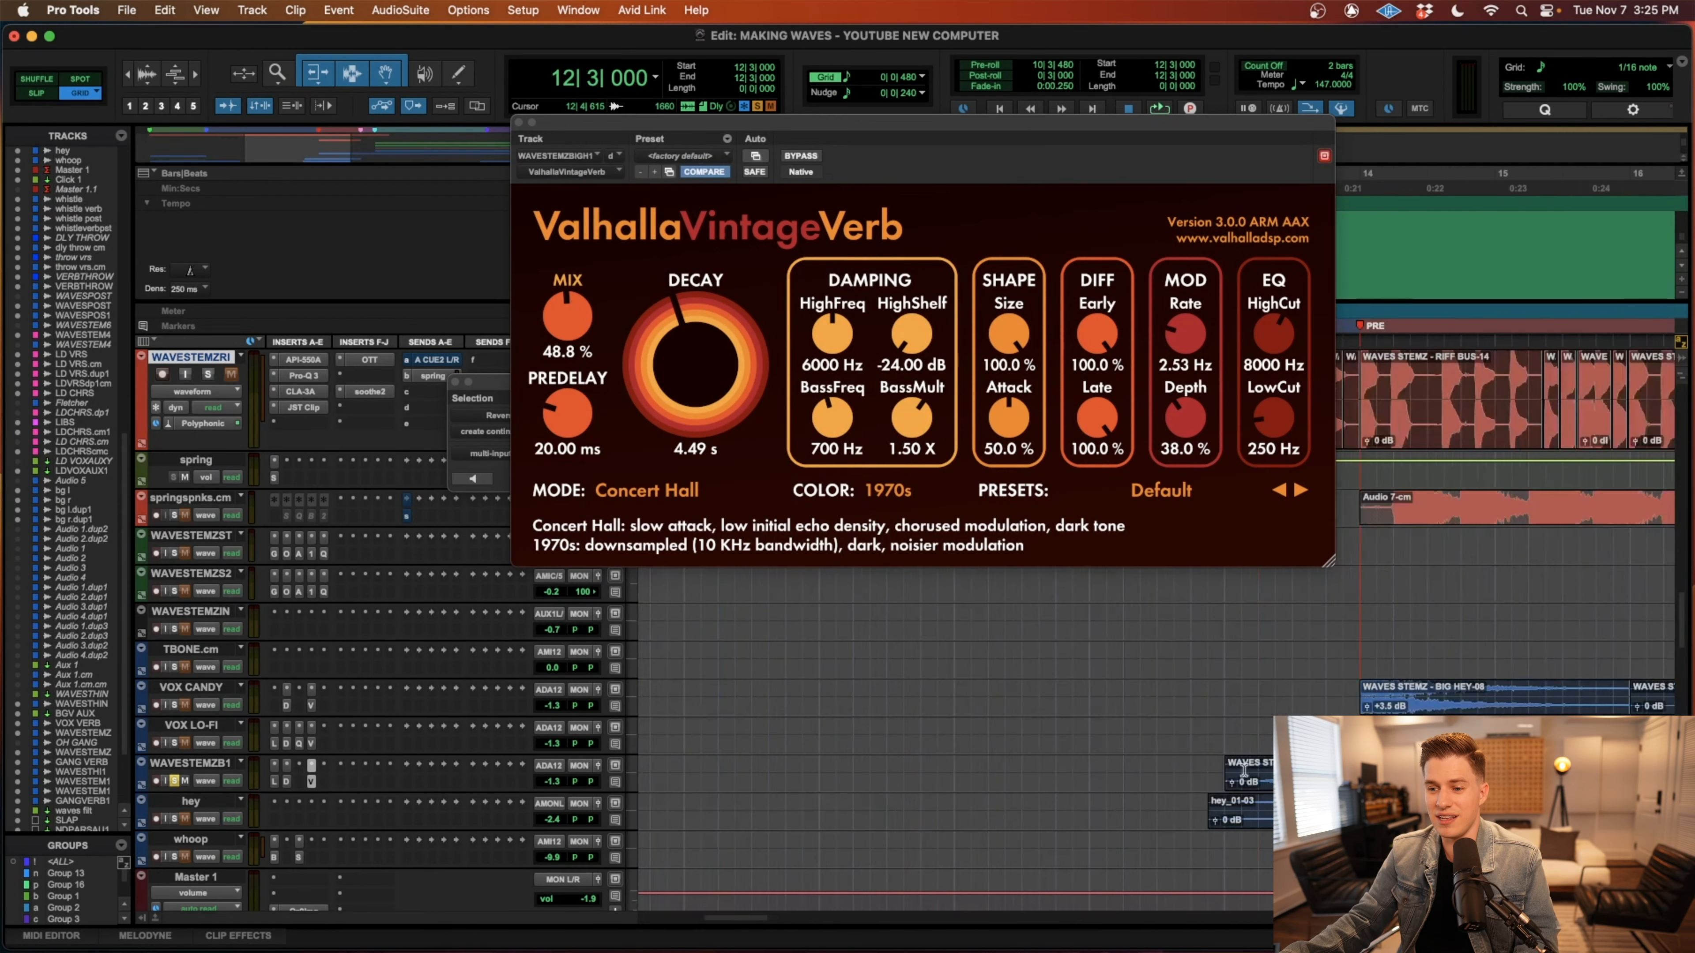
key("r")
key("r")
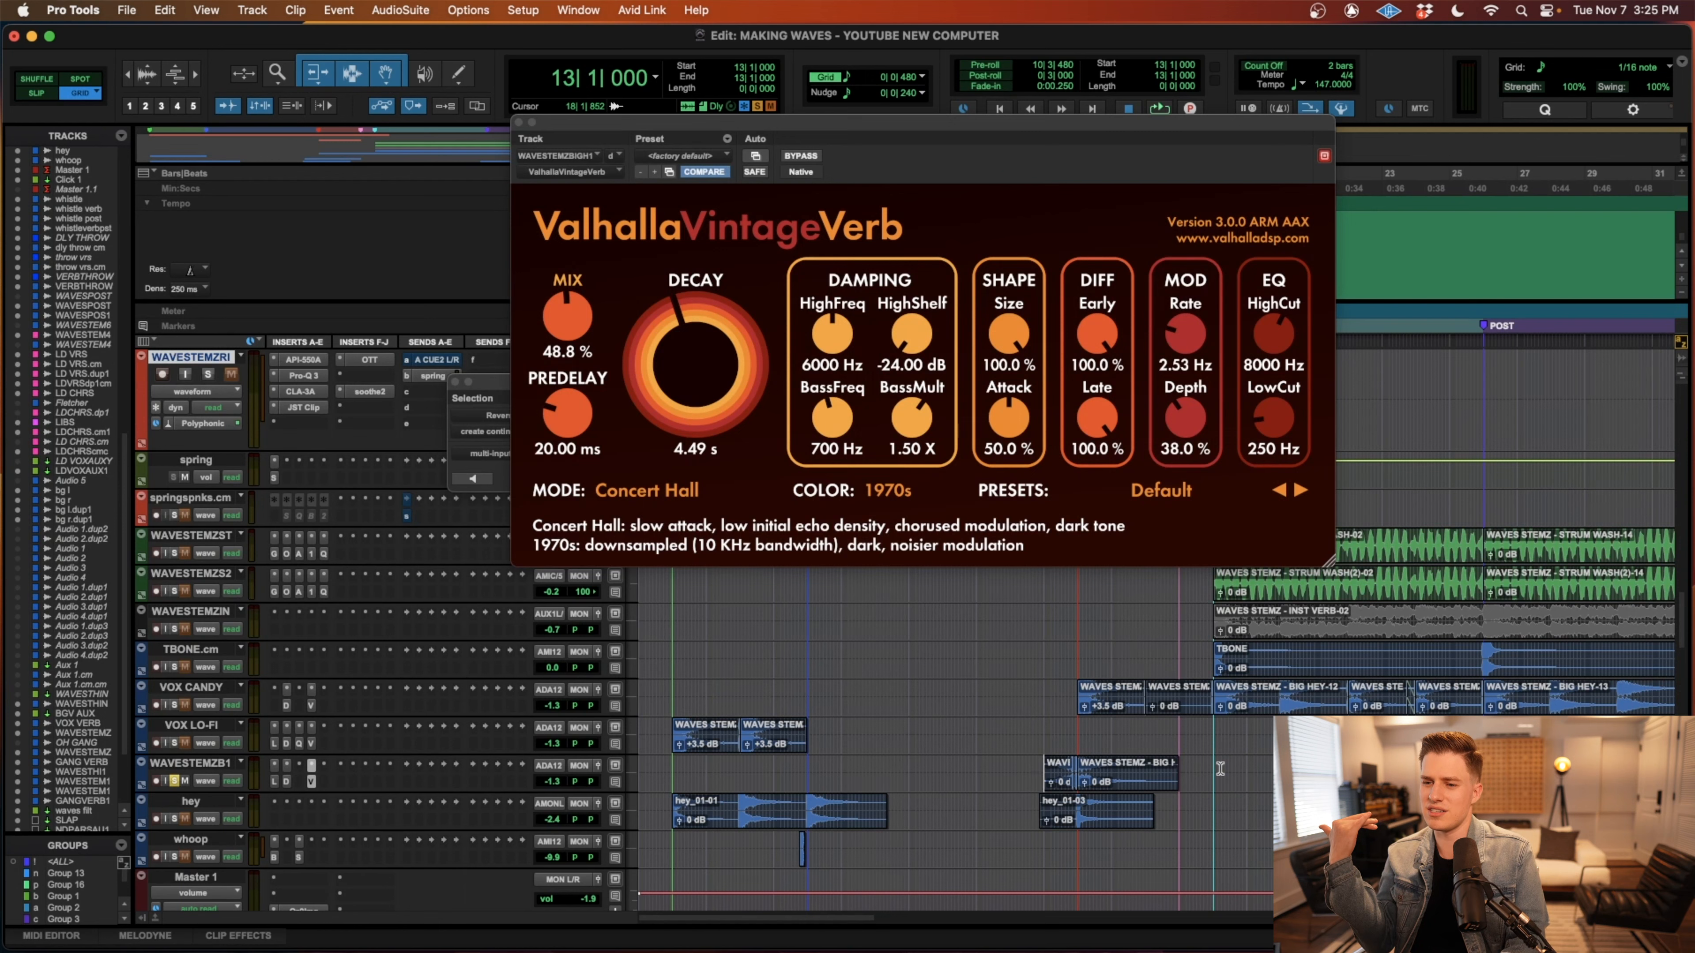
Play the WAVESTEMZB1 lead-in from bar 13 with the track soloed, and unsolo it.
key("t")
key("t")
key("space")
key("r")
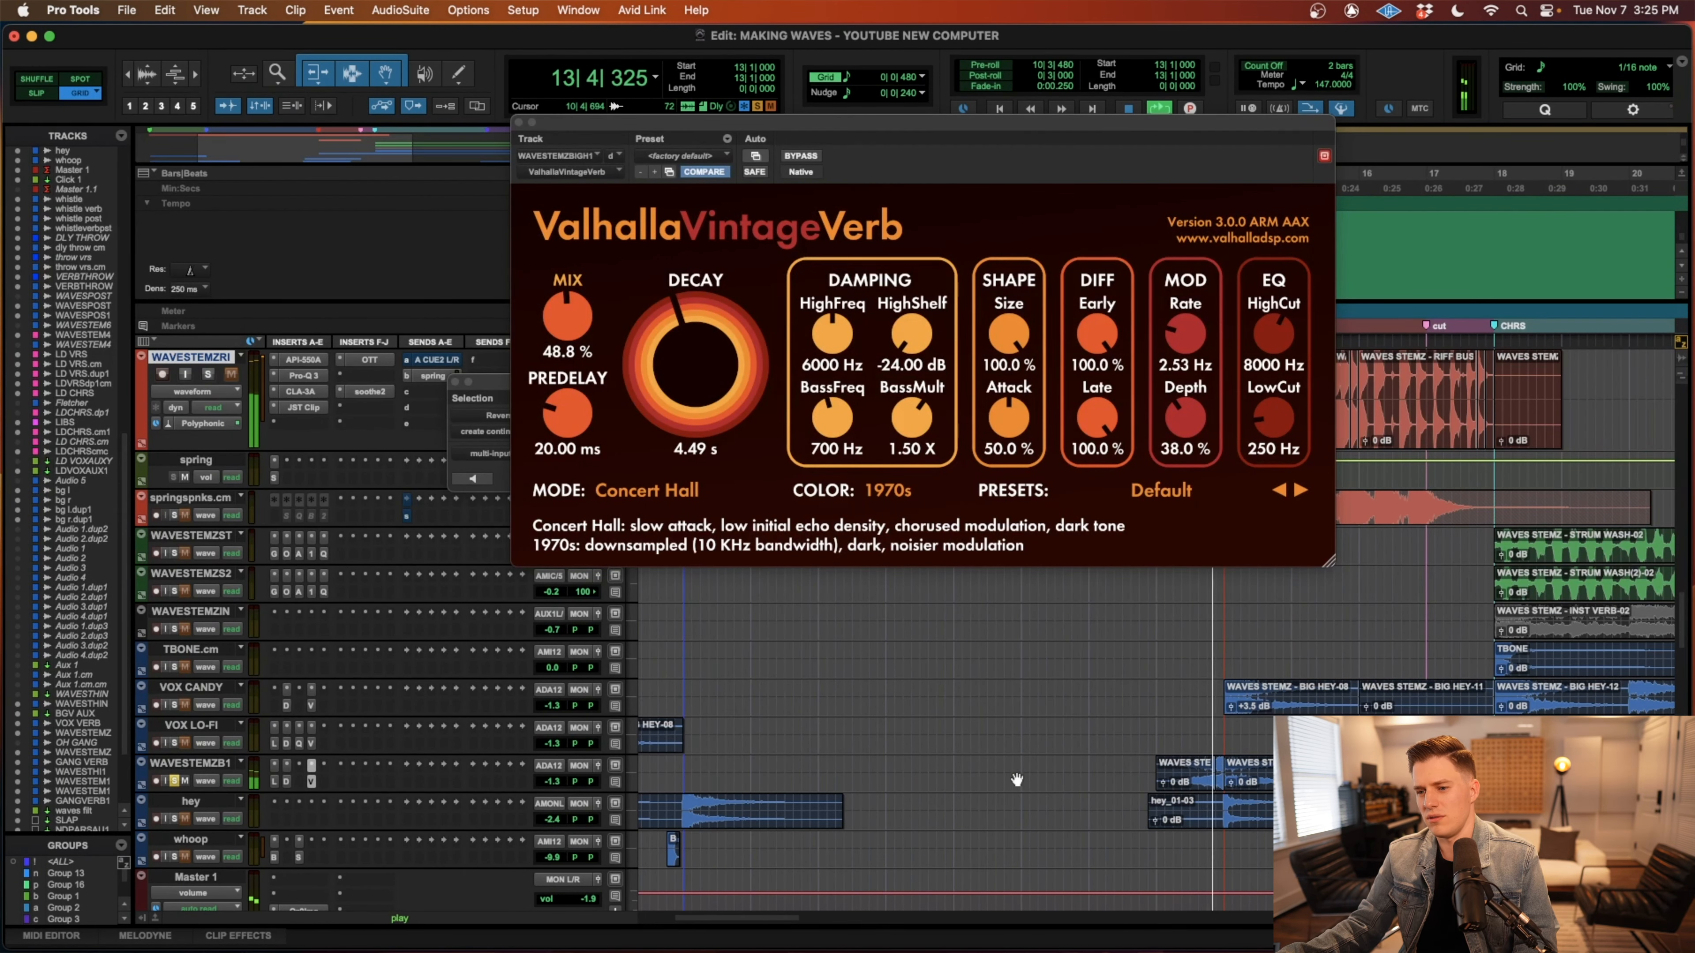
key("r")
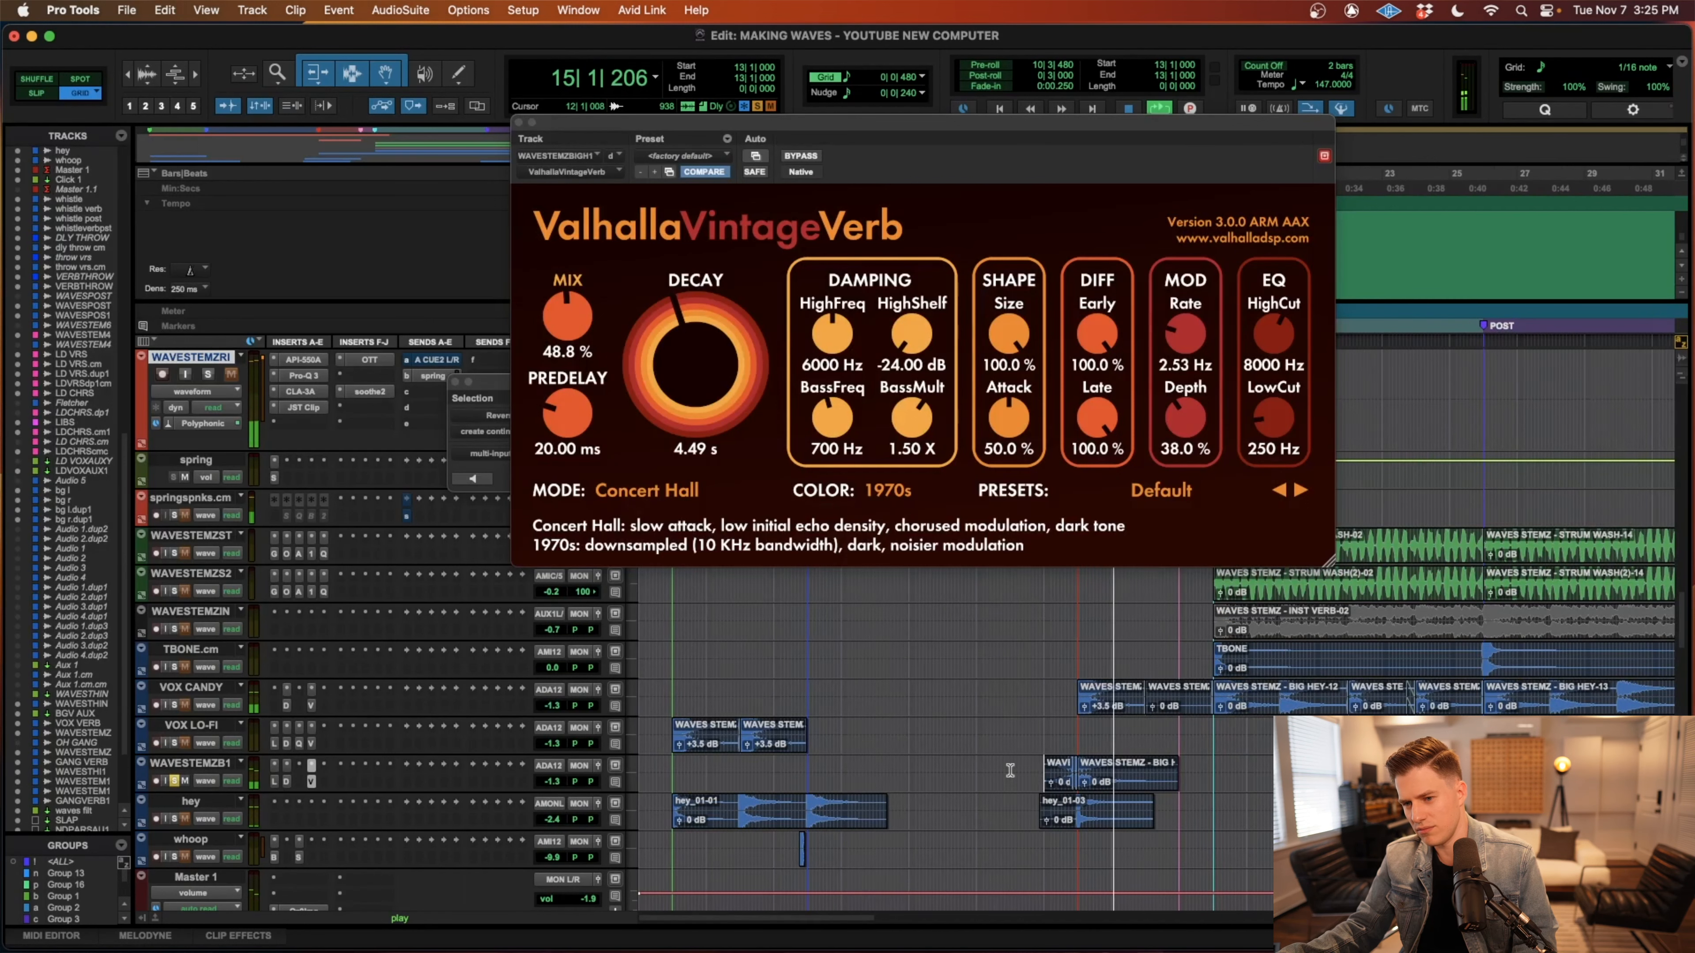
key("r")
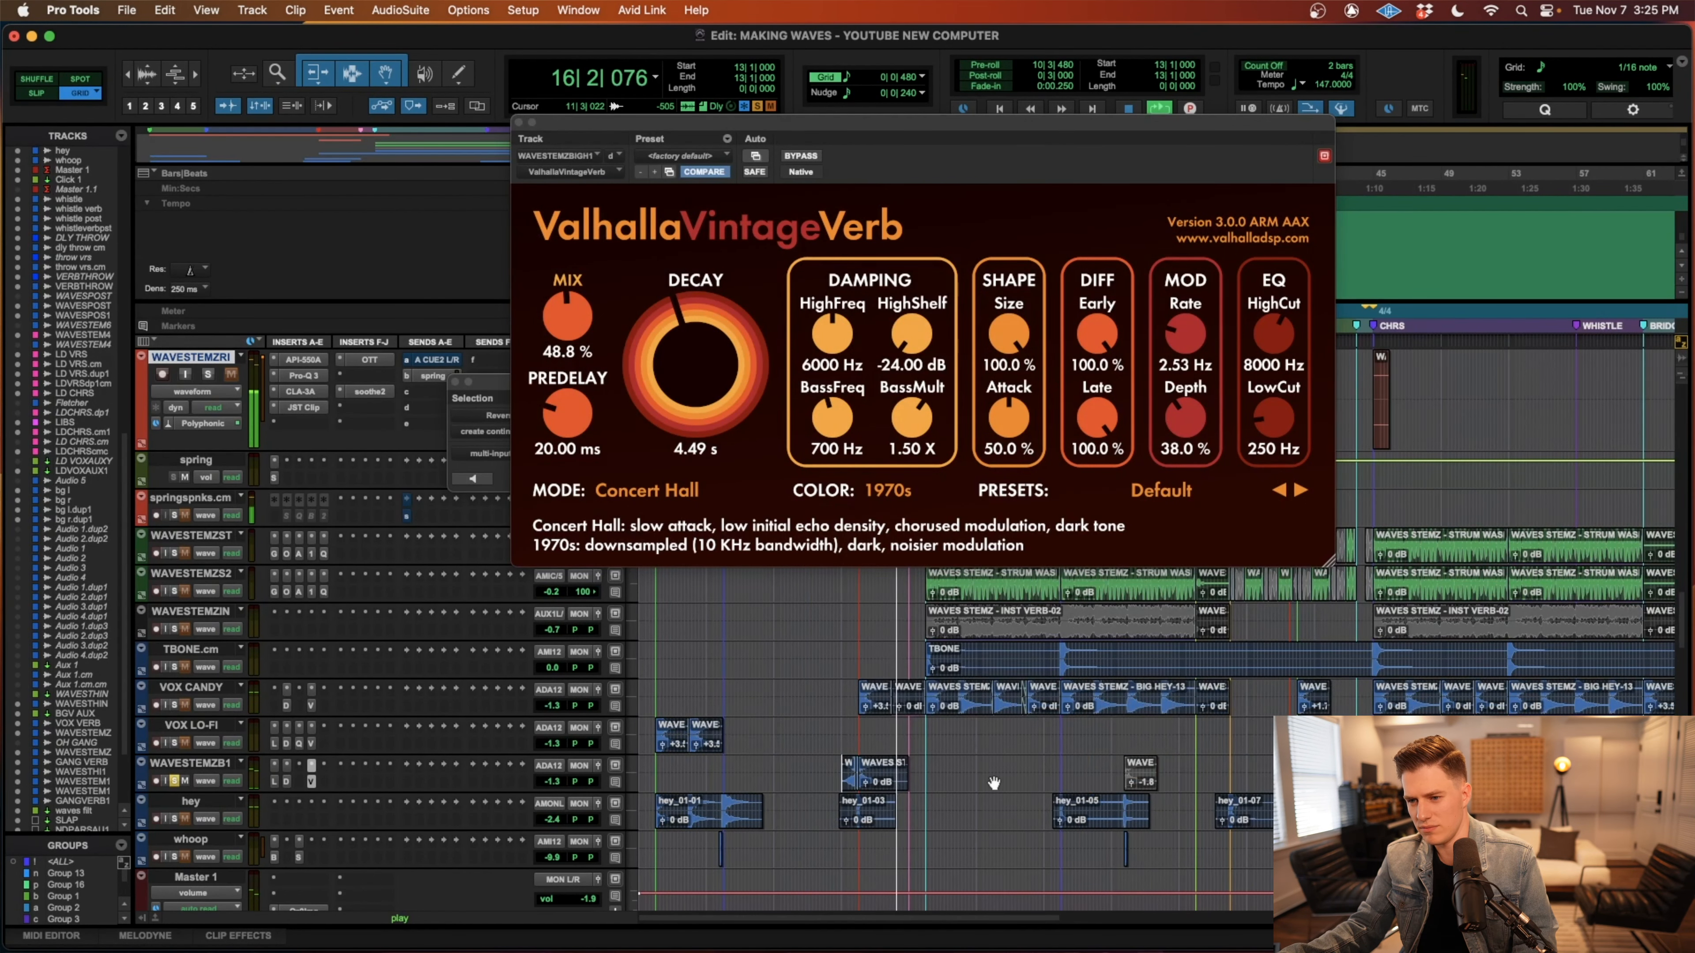
left_click(174, 780)
key("space")
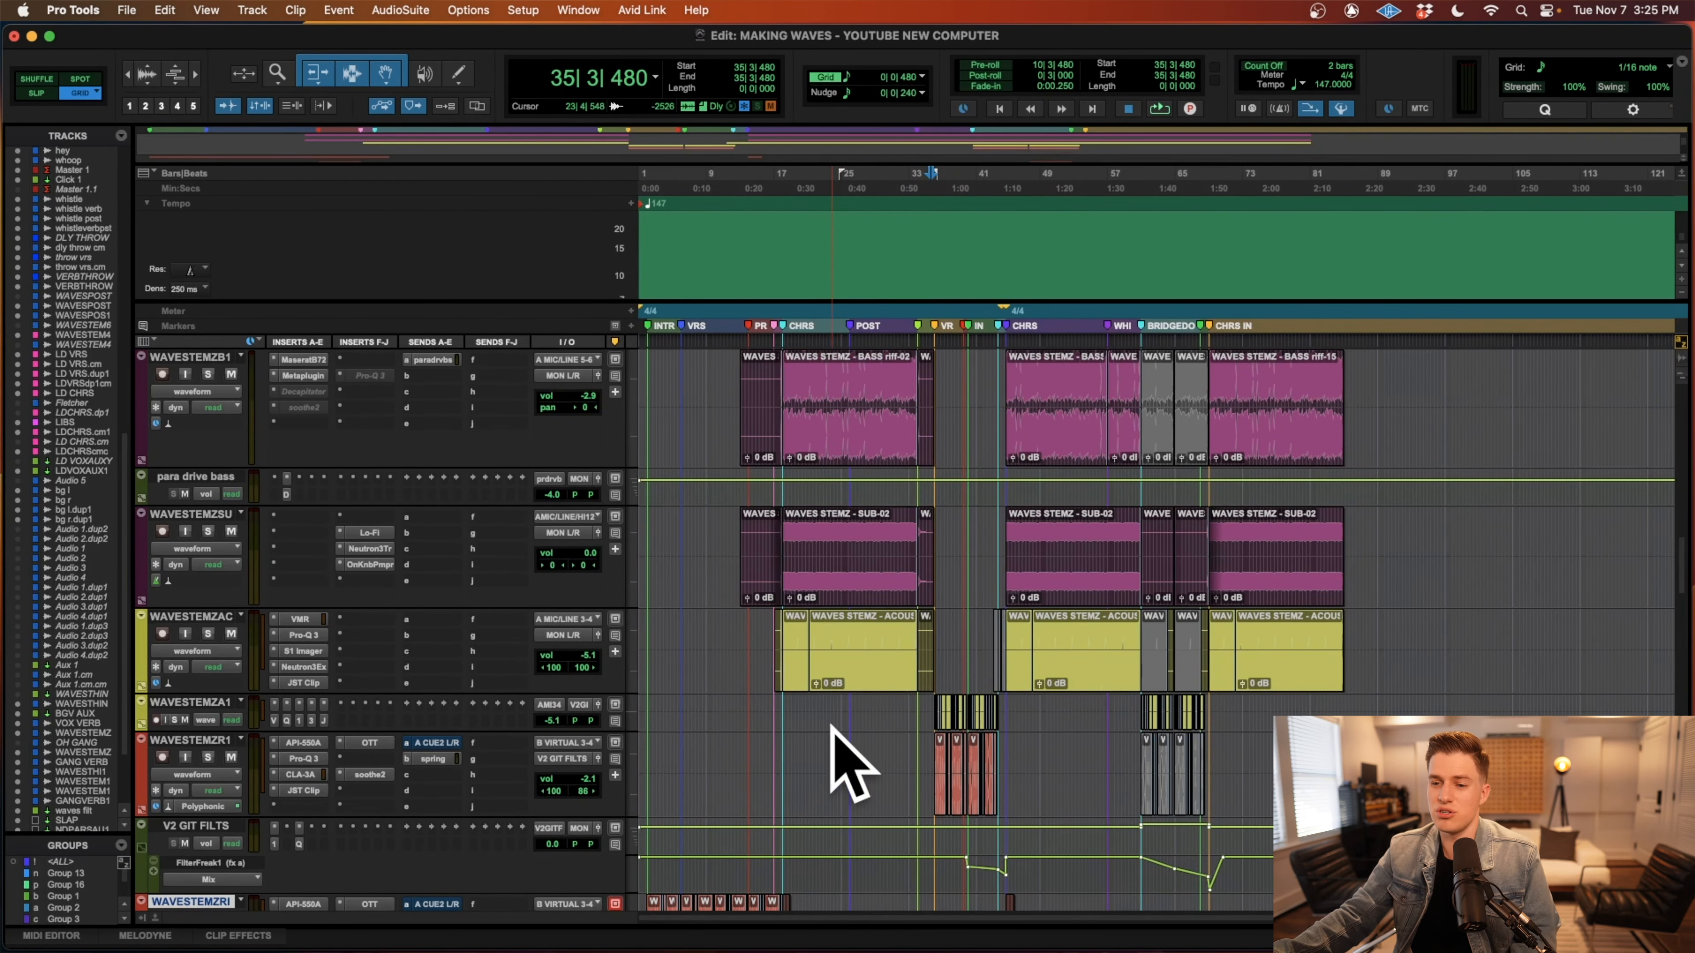
Examine the drum, bass, guitar and vocal effect tracks across the whole arrangement.
scroll(827, 775, "up", 3)
scroll(837, 773, "right", 2)
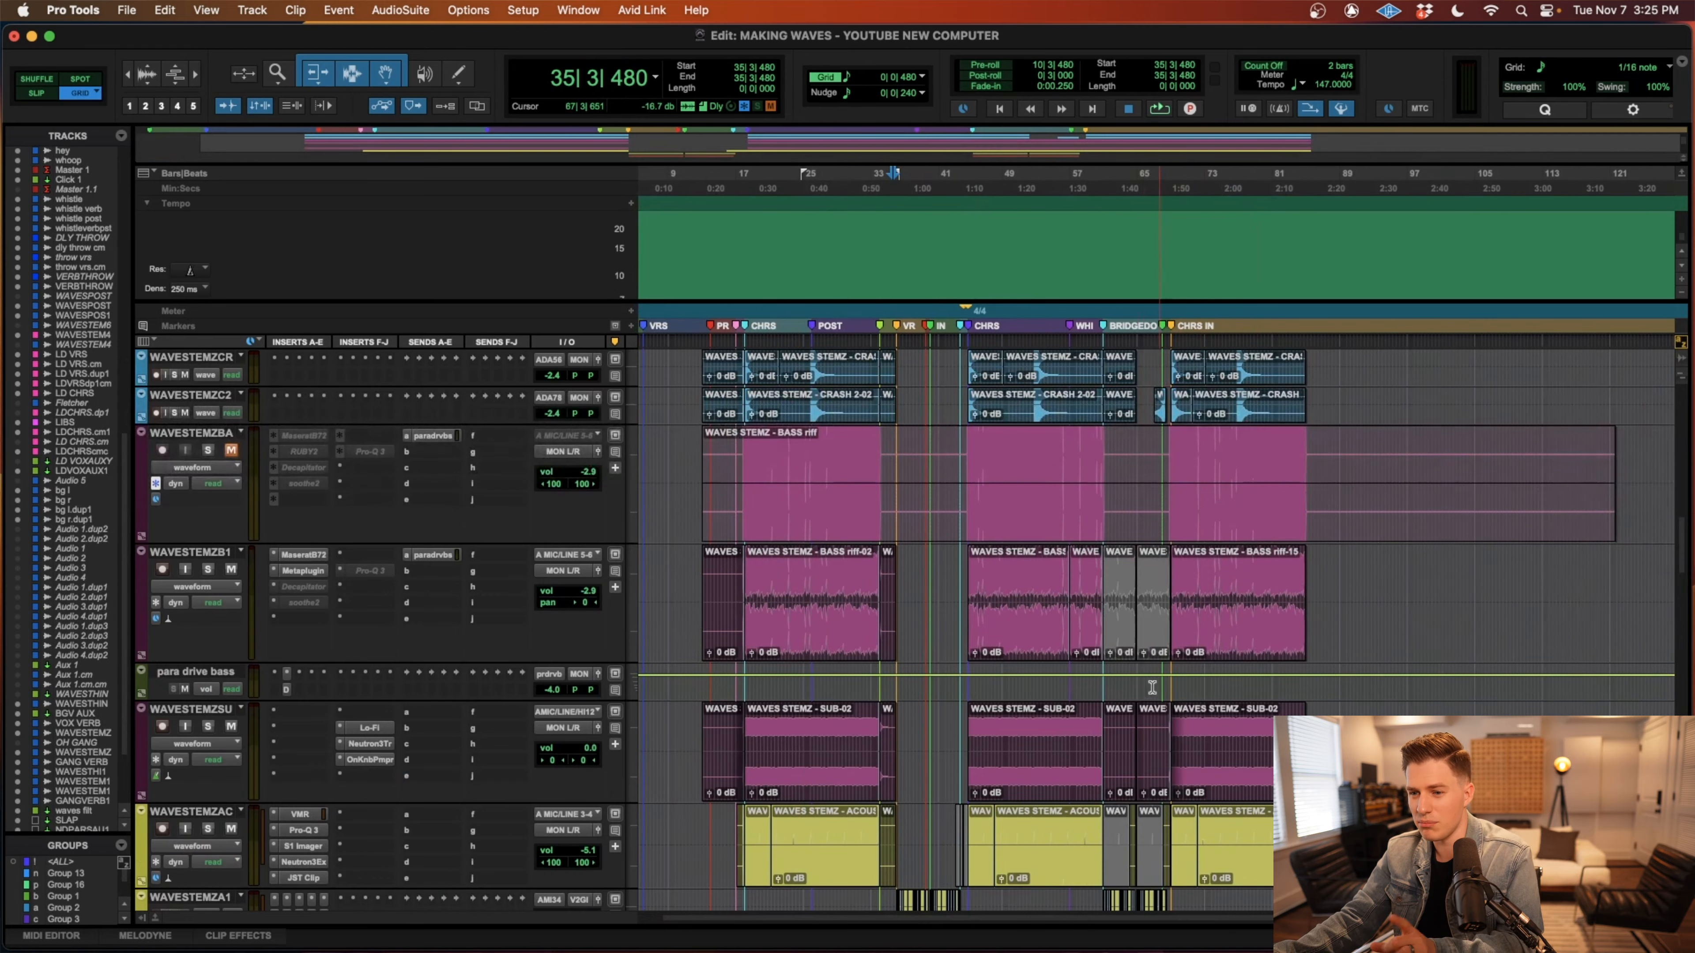
scroll(1144, 689, "down", 10)
scroll(1143, 689, "down", 4)
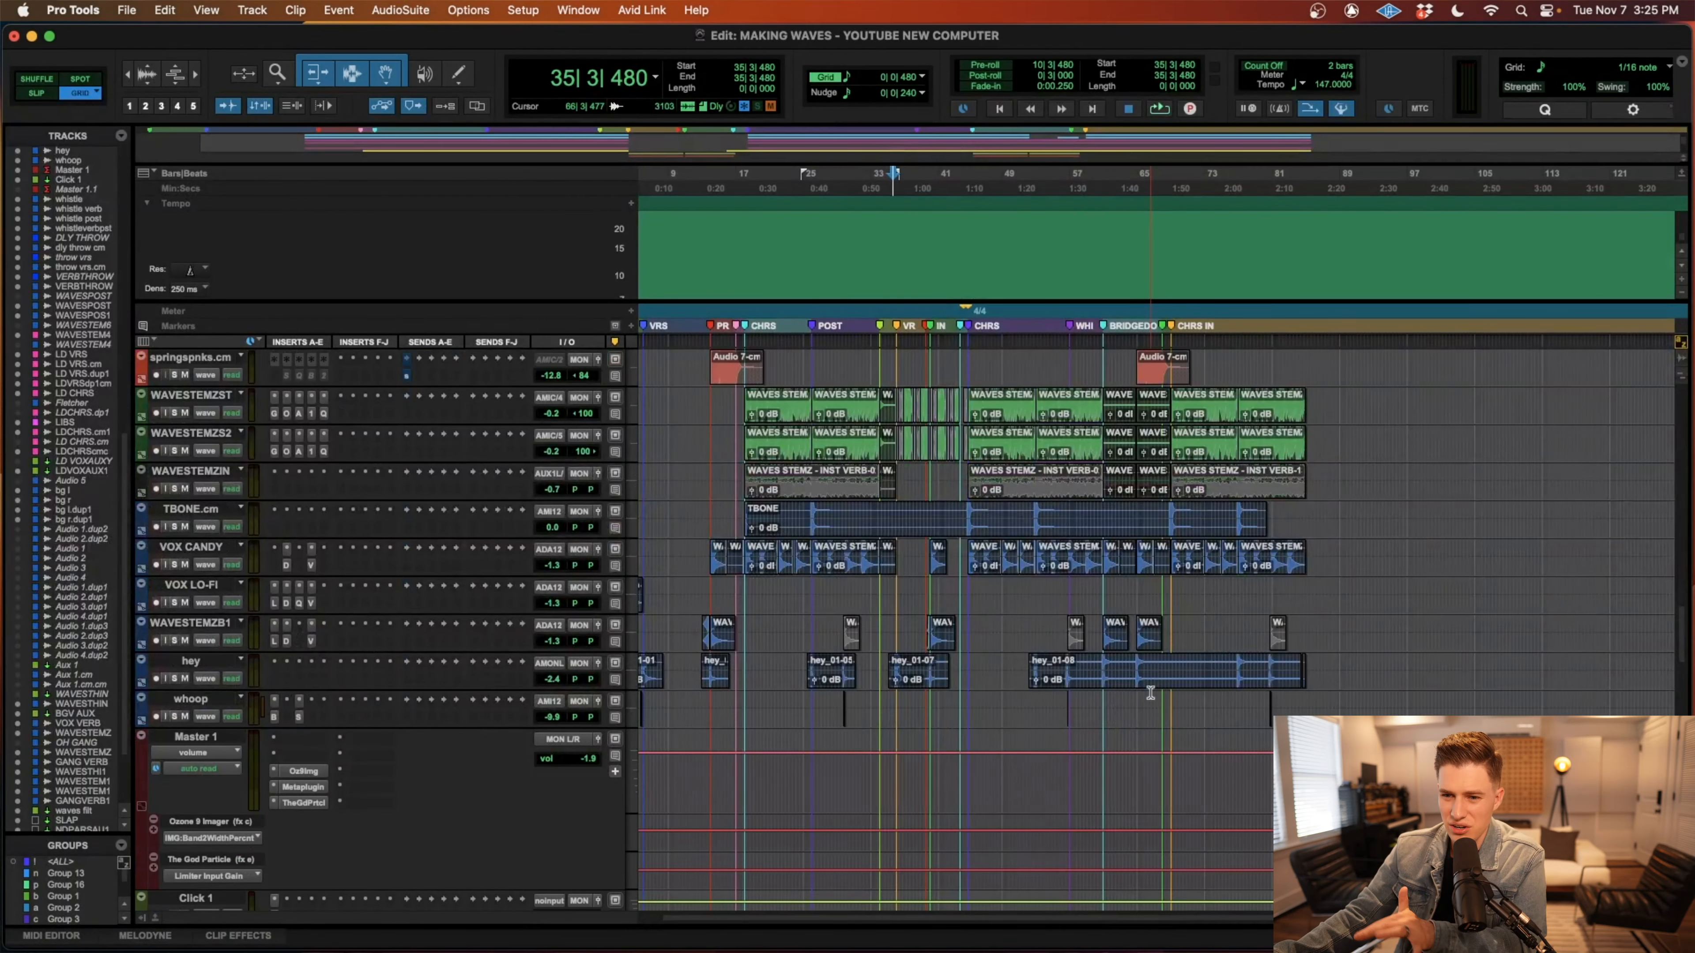
scroll(1150, 694, "up", 4)
scroll(914, 711, "left", 2)
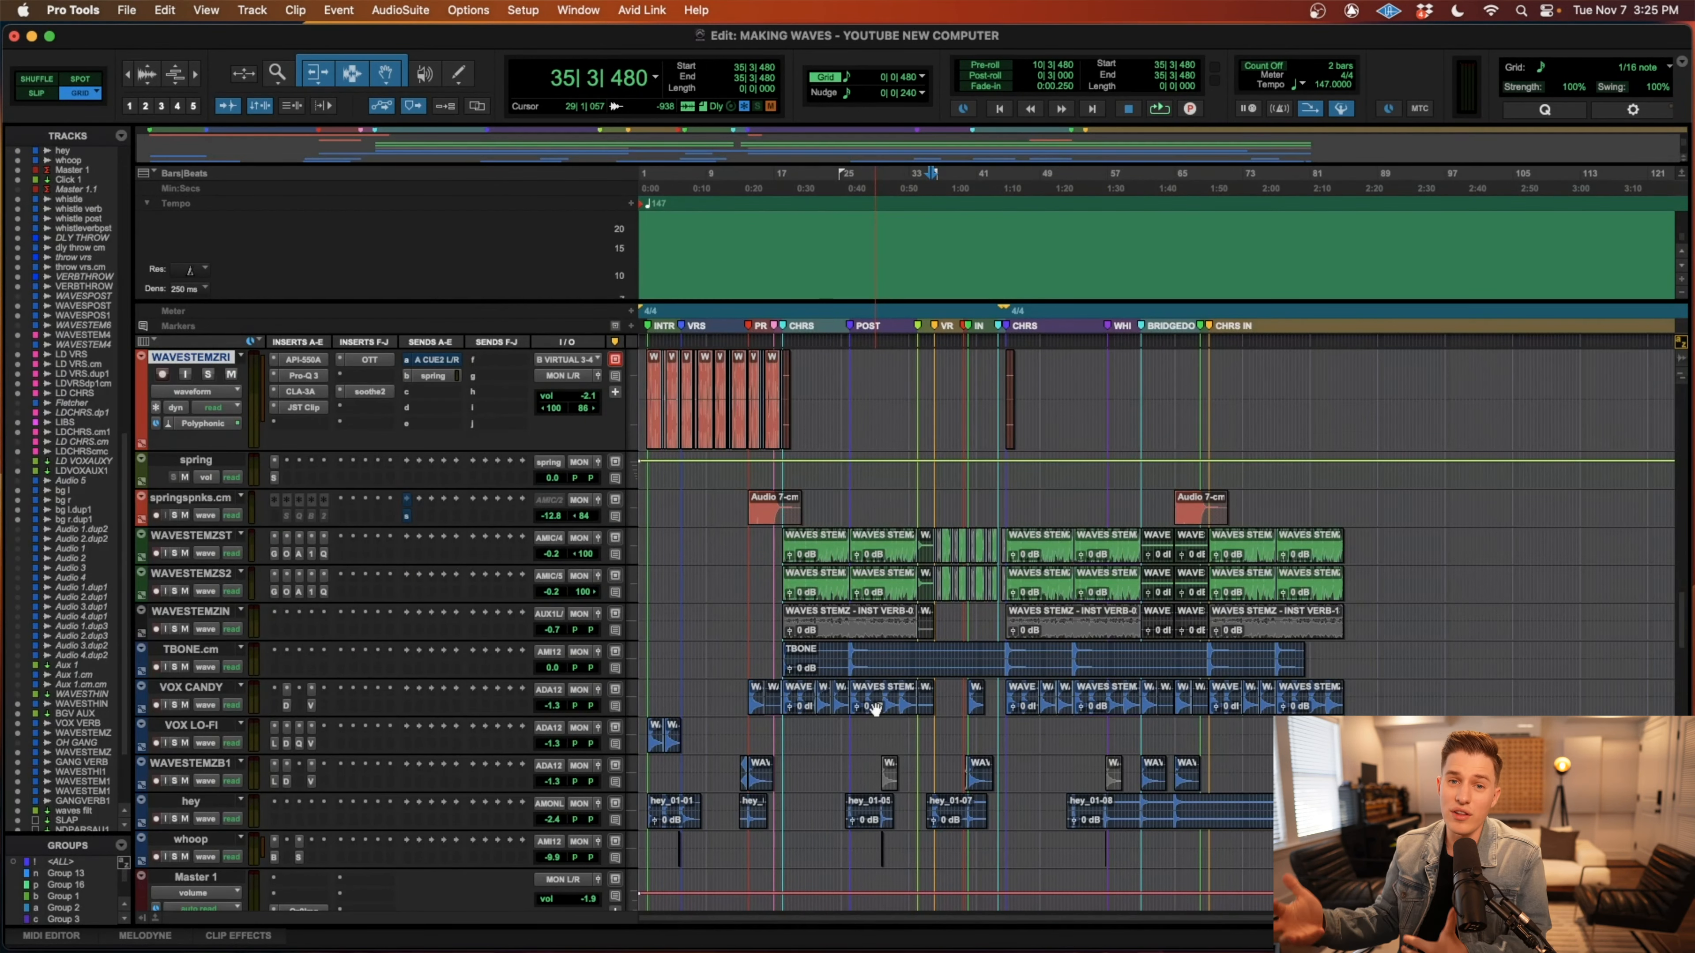
scroll(879, 710, "up", 20)
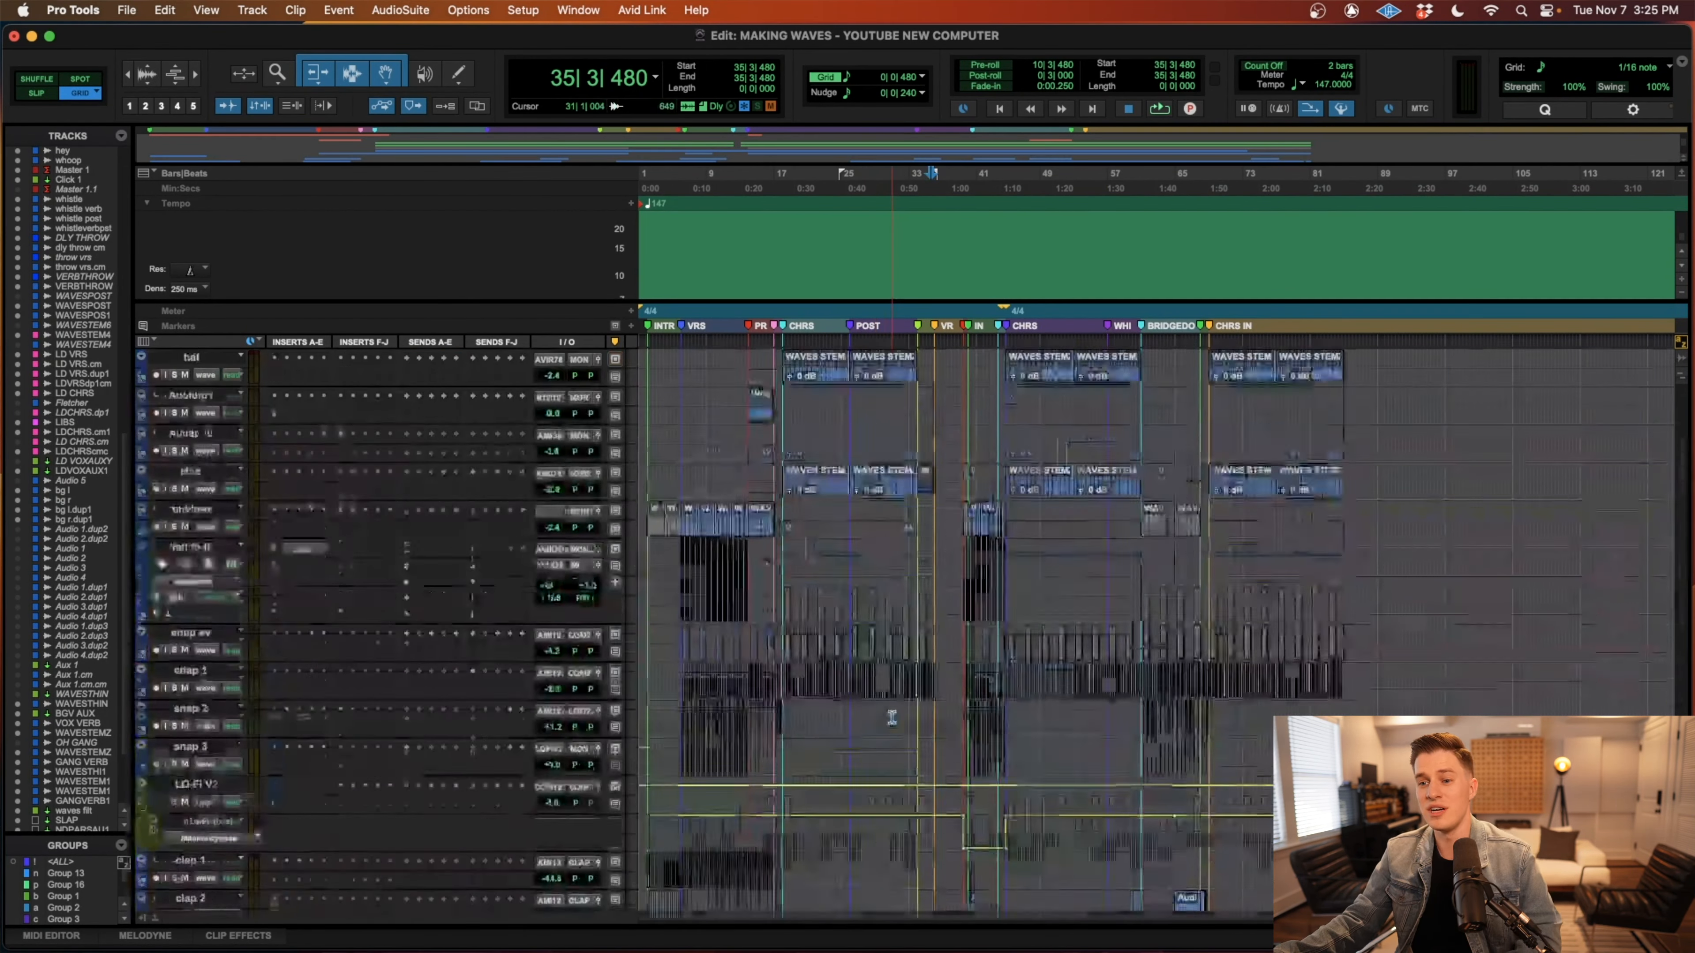
scroll(886, 720, "down", 4)
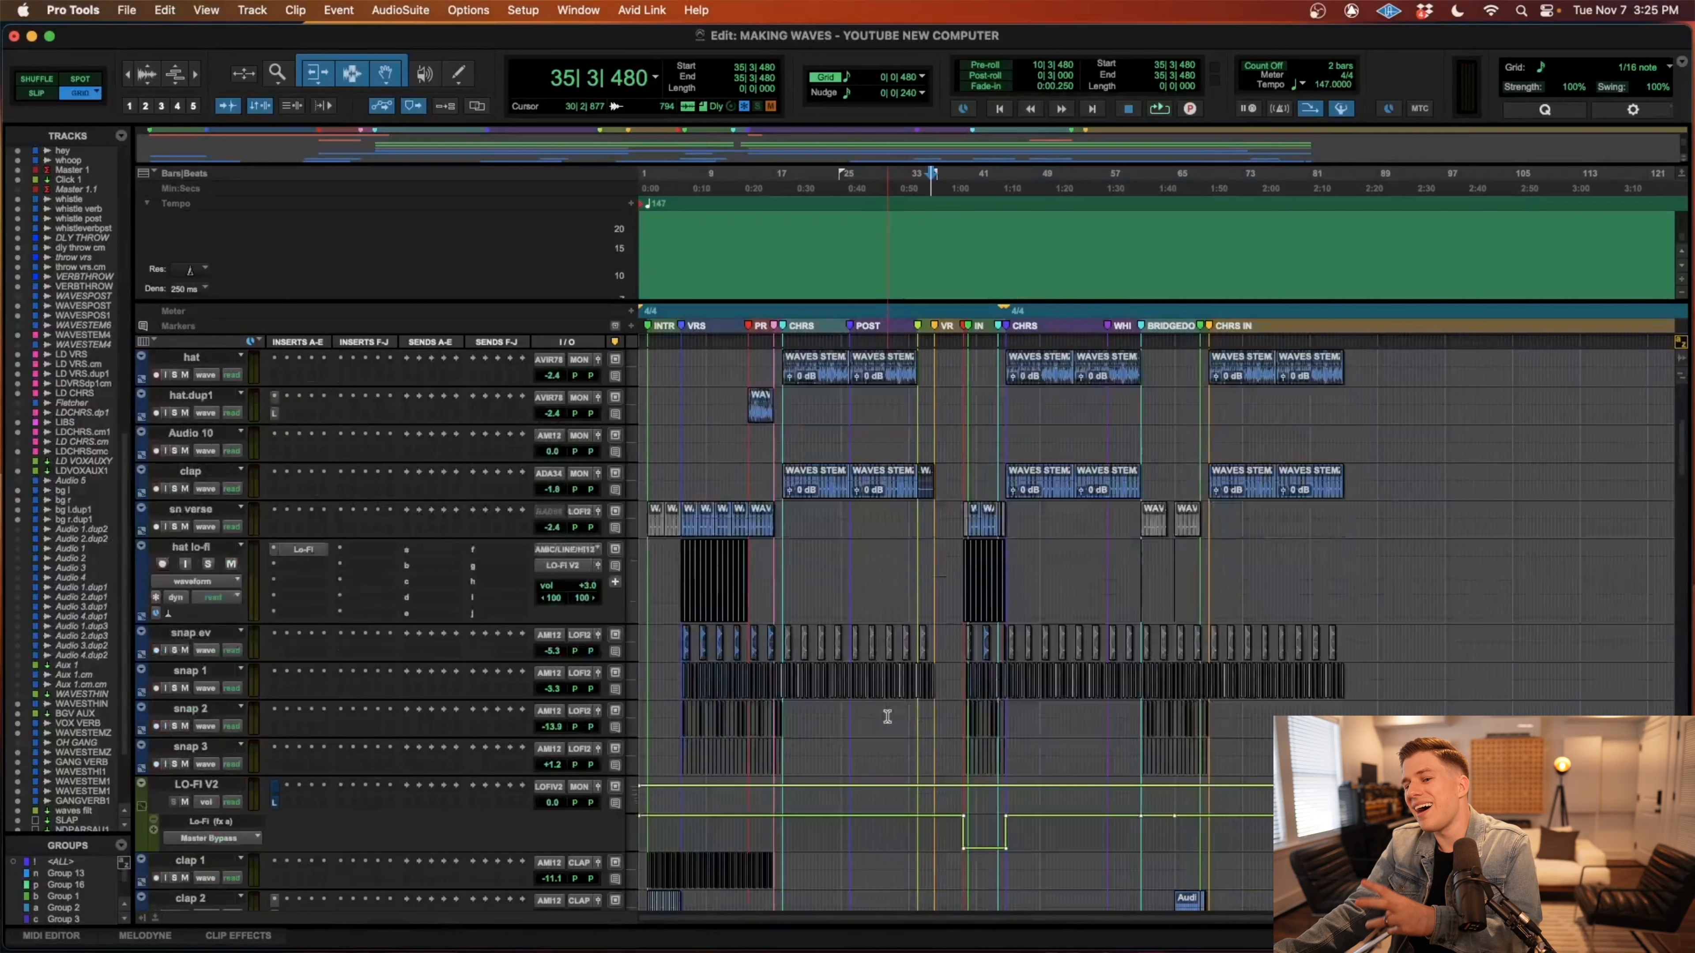
scroll(887, 719, "down", 20)
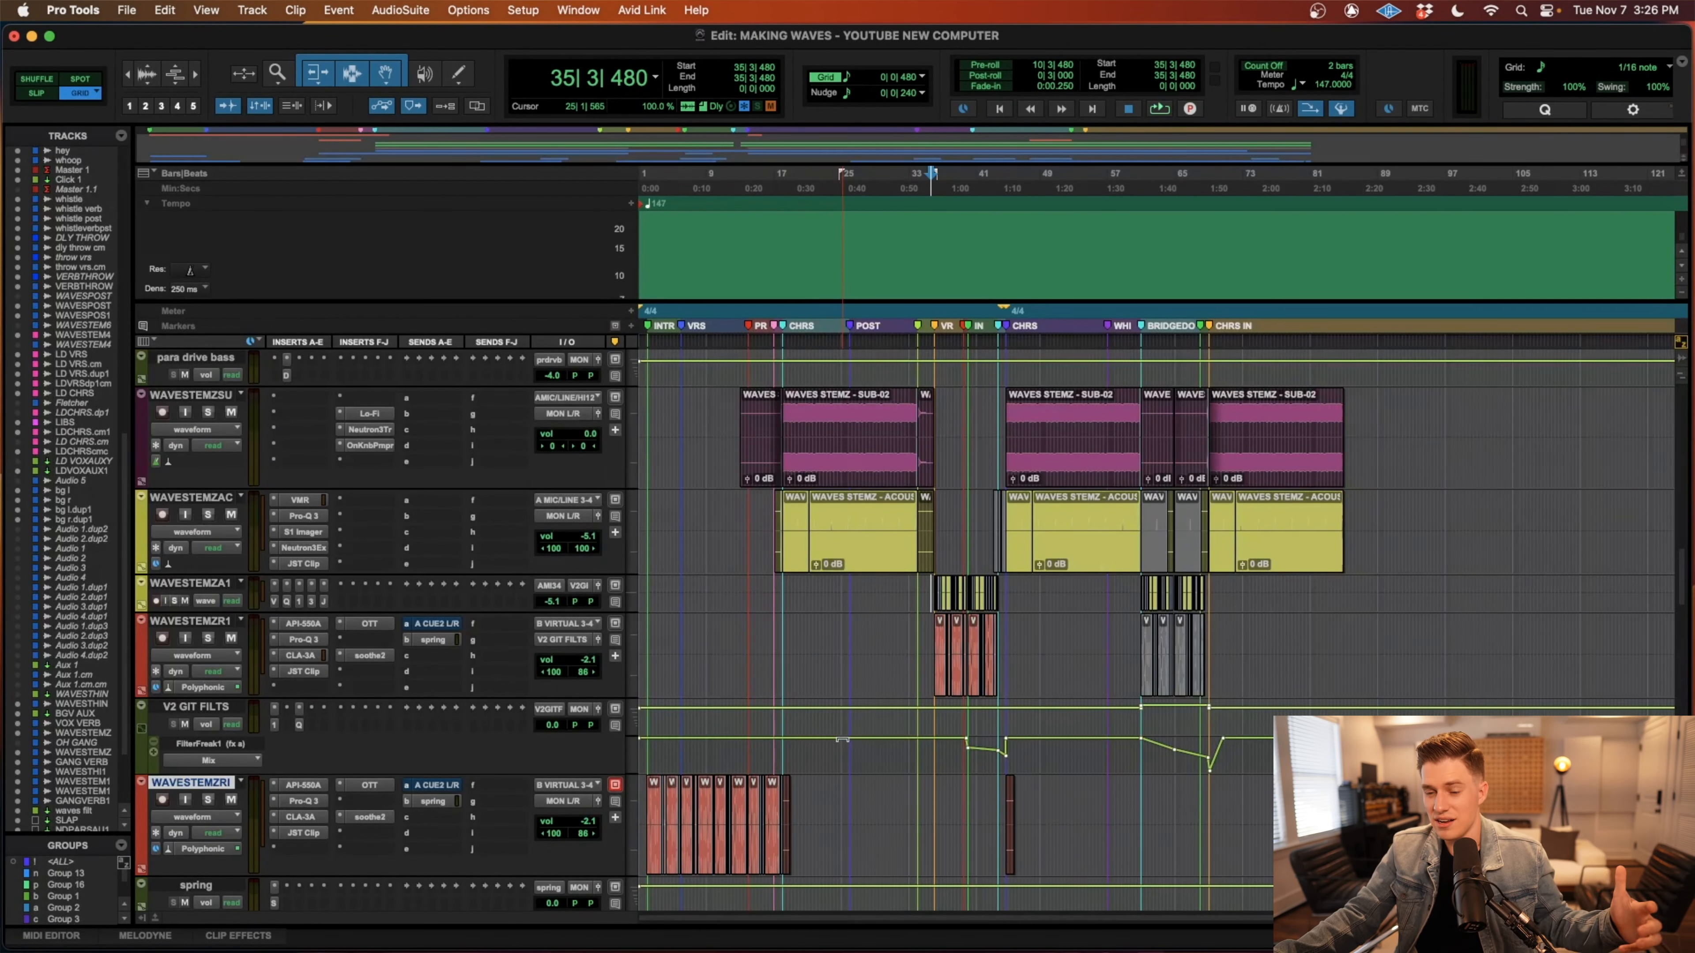
scroll(841, 739, "up", 8)
scroll(843, 740, "up", 6)
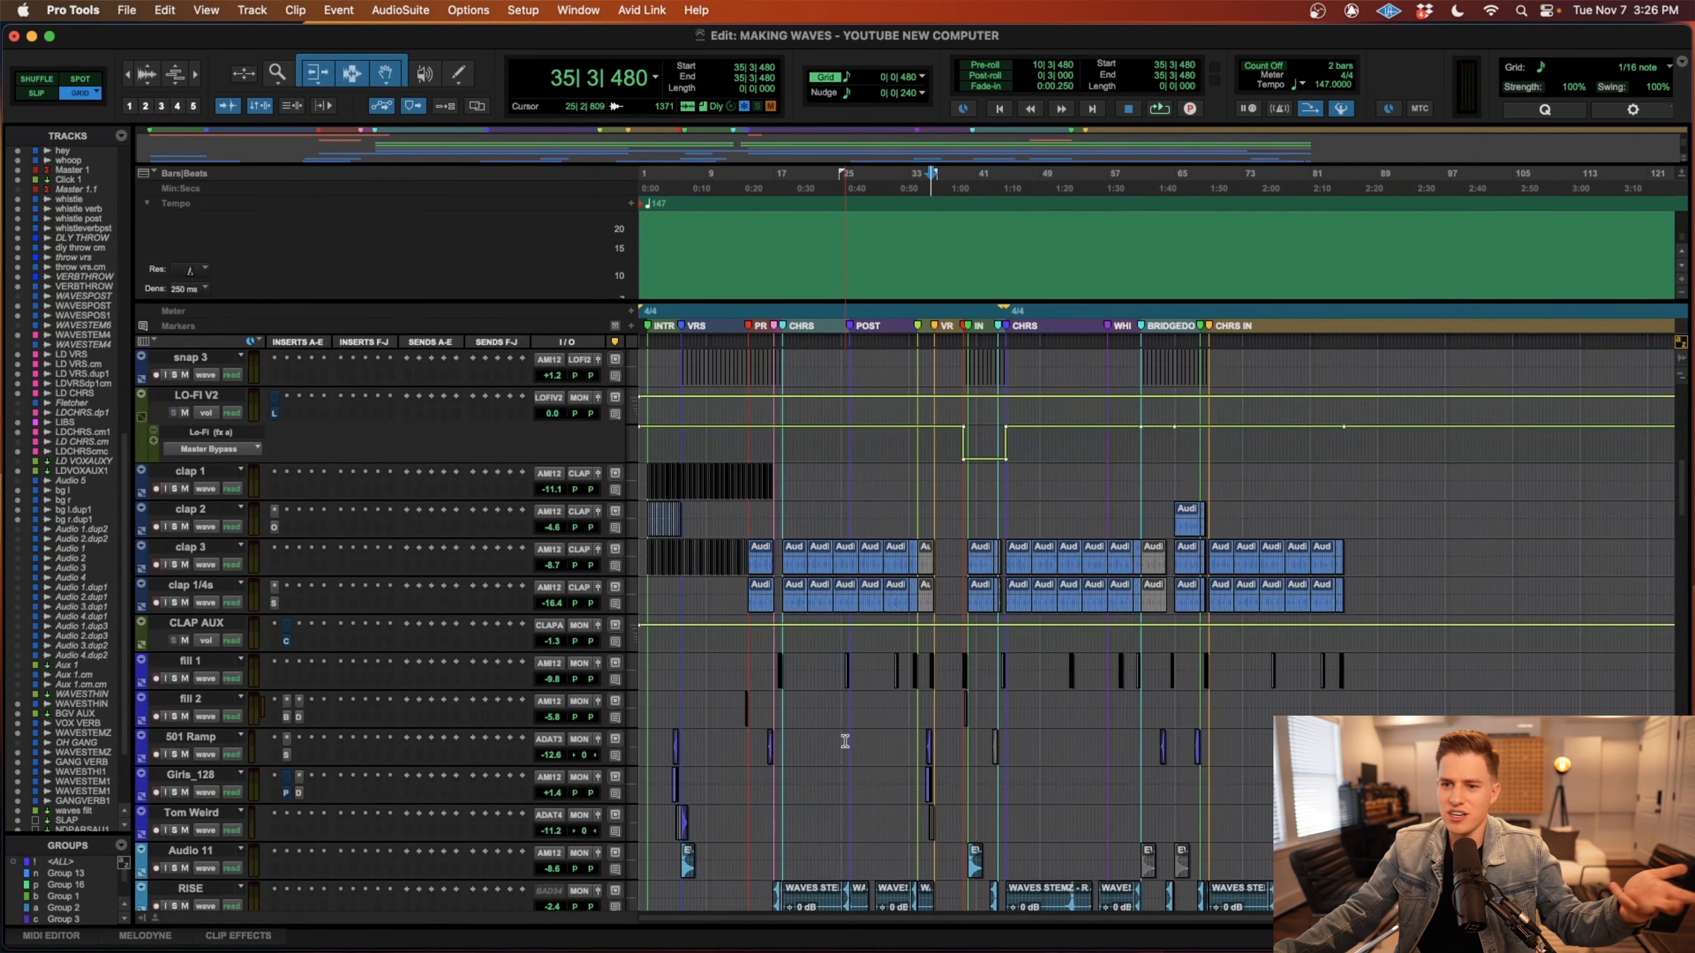
scroll(845, 741, "up", 5)
scroll(844, 741, "down", 9)
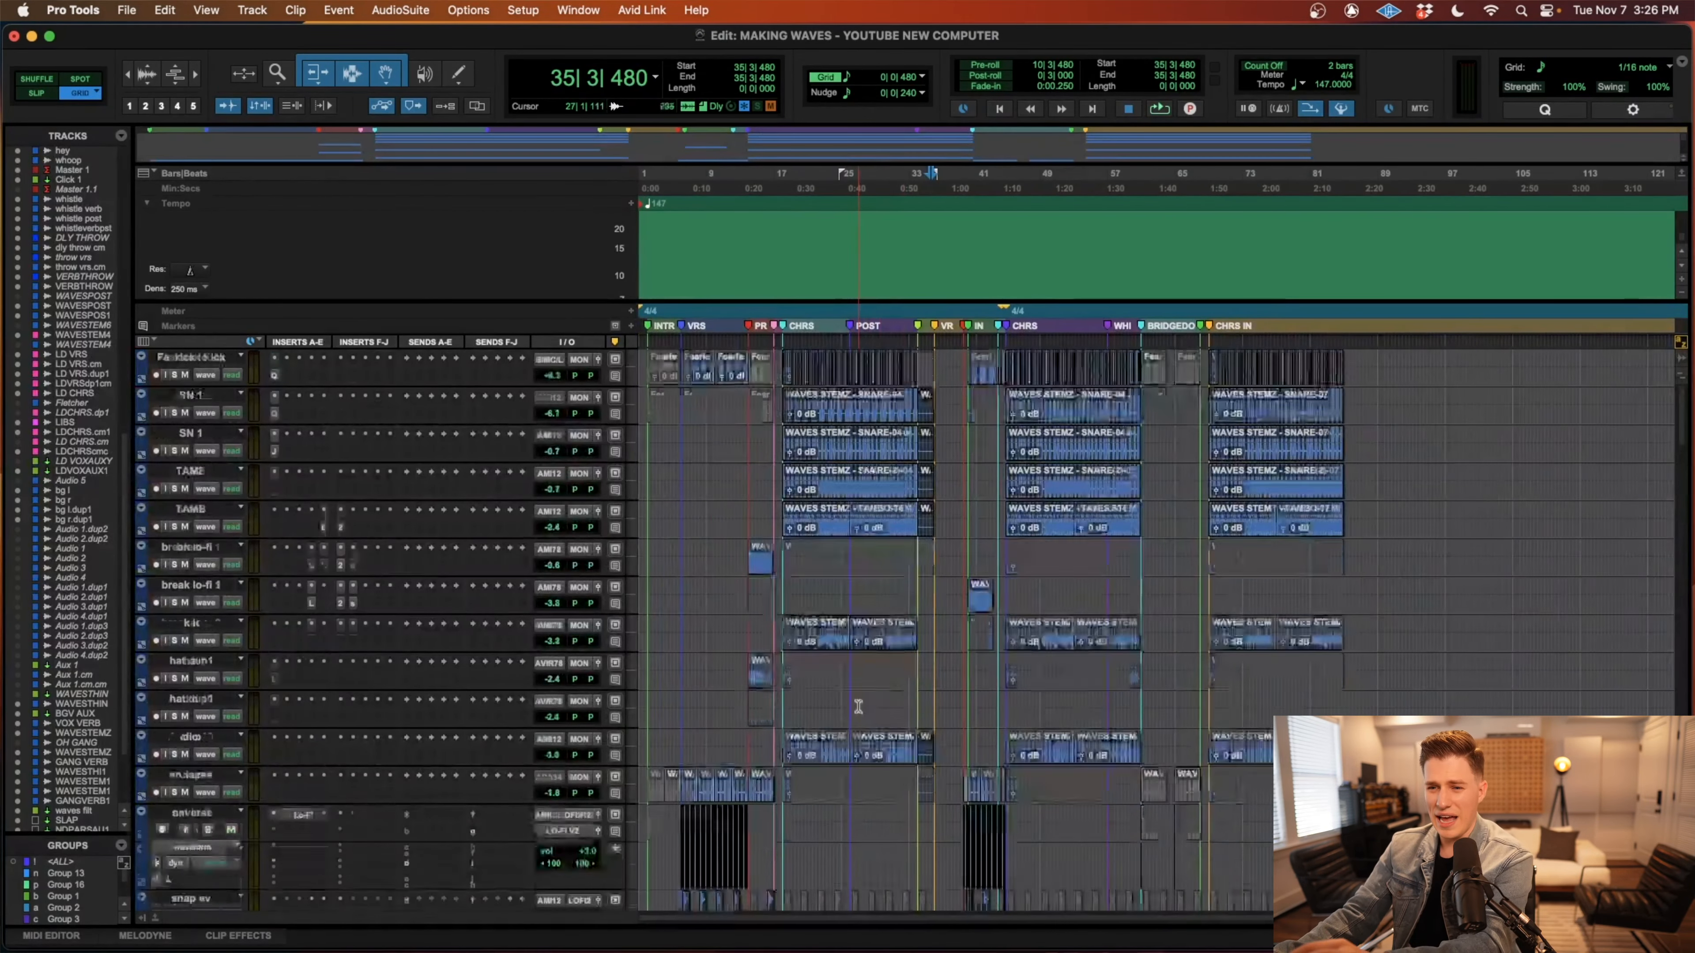
scroll(857, 704, "down", 10)
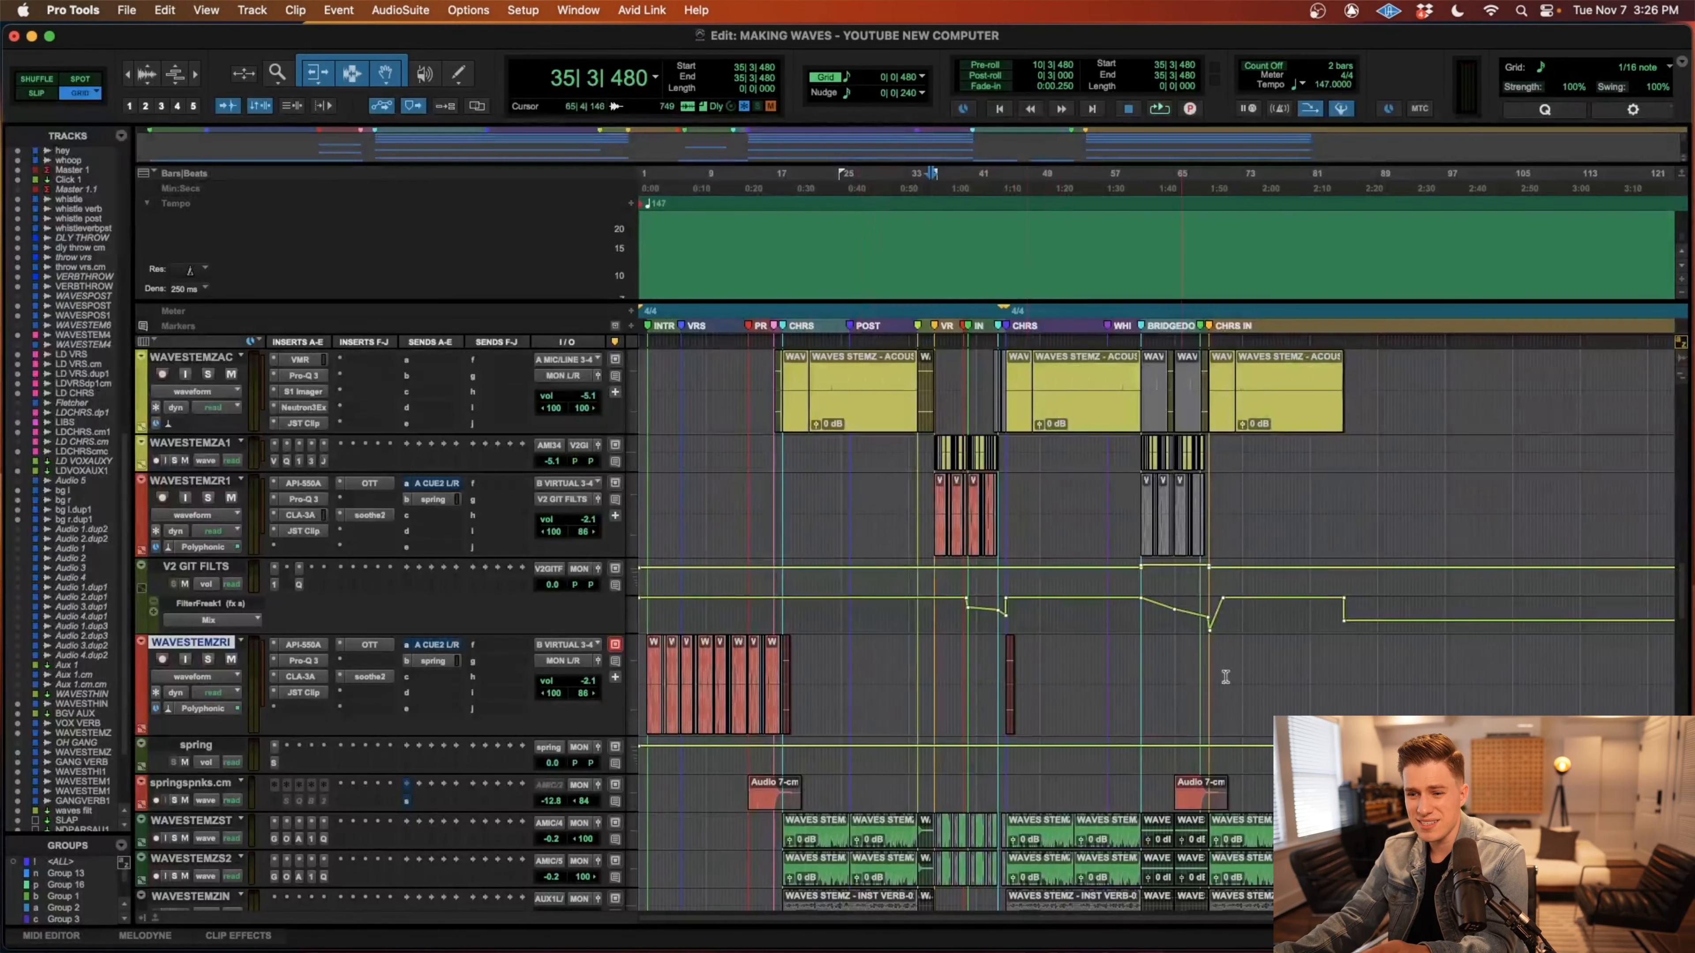
scroll(1064, 626, "down", 5)
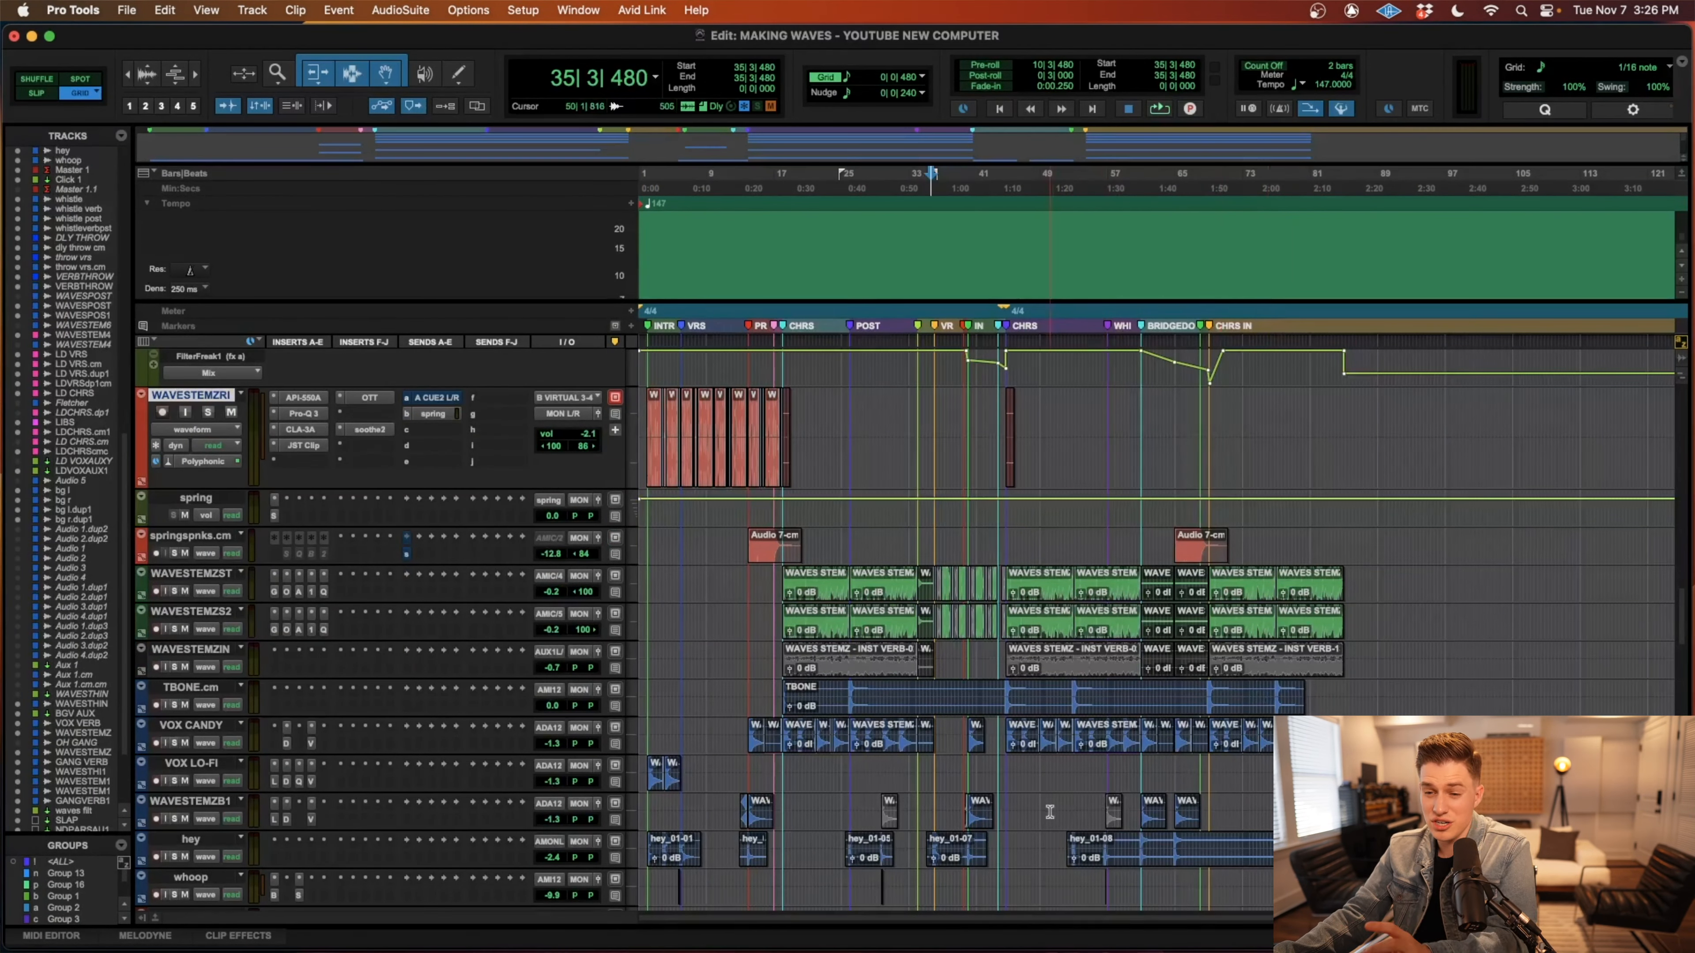
Place the playback cursor at bar 2 in the intro, with the whistle tracks below Master 1 in view.
scroll(1050, 812, "down", 1)
scroll(1065, 822, "down", 6)
left_click(731, 705)
key("super+bracketright")
key("super+bracketright")
key("super+bracketright")
scroll(748, 714, "left", 3)
left_click(686, 700)
key("super+bracketleft")
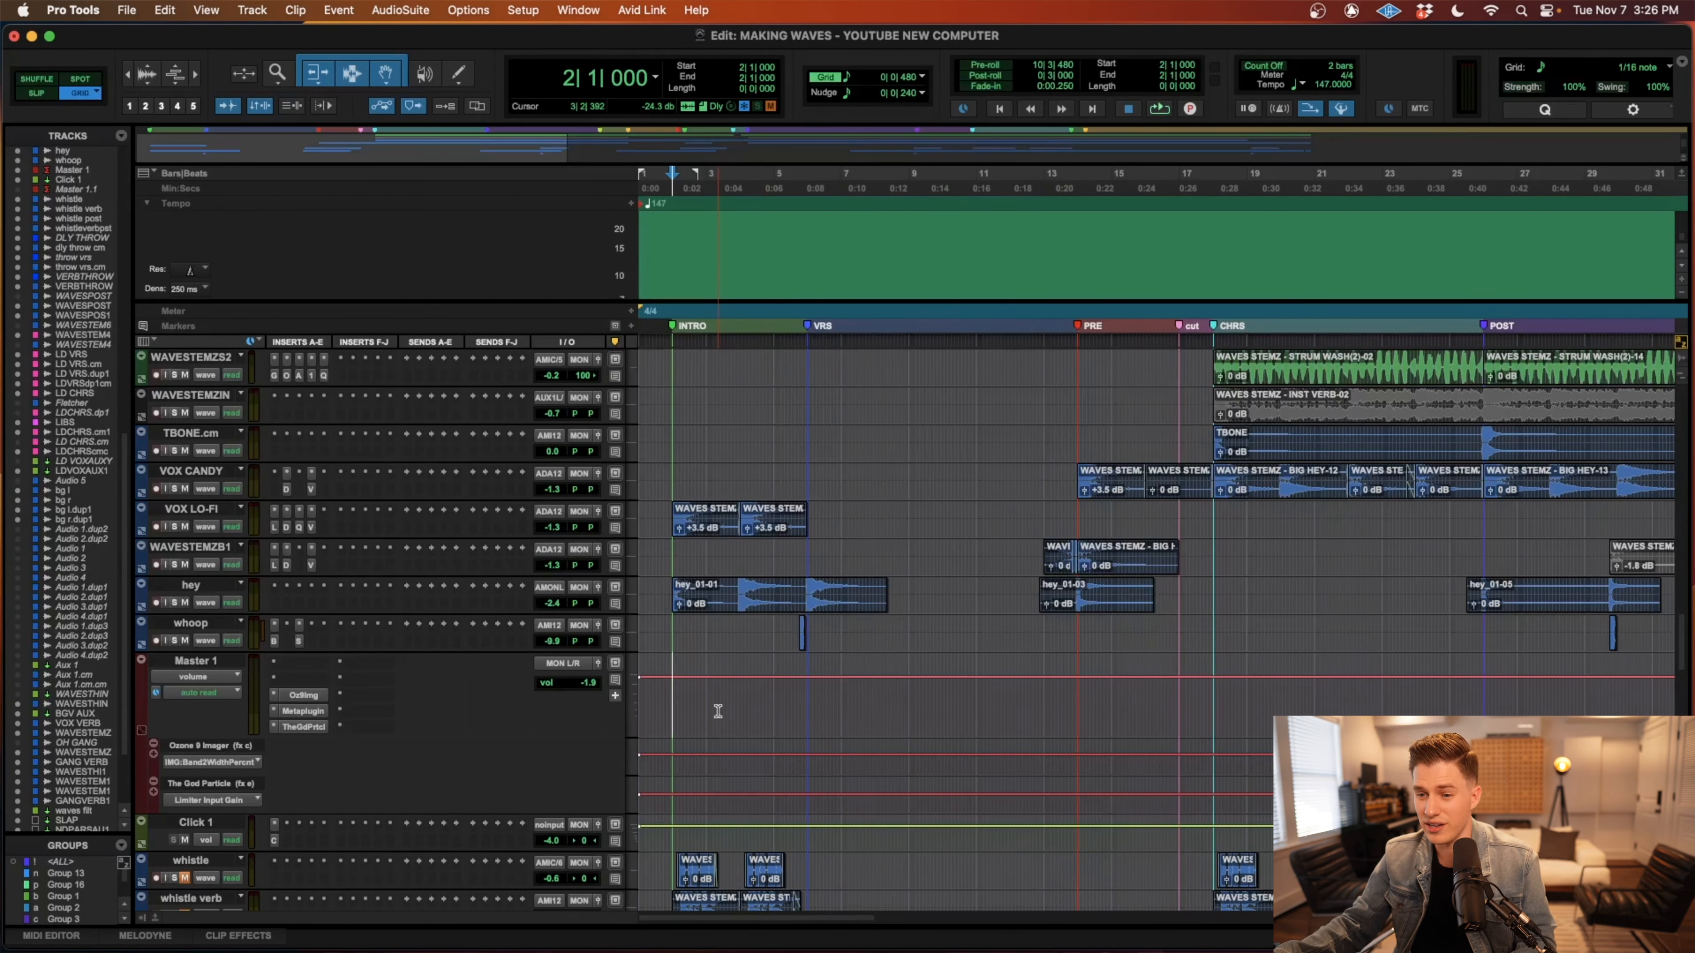
Start playback from bar 11 in the first verse and listen into the pre-chorus.
left_click(976, 703)
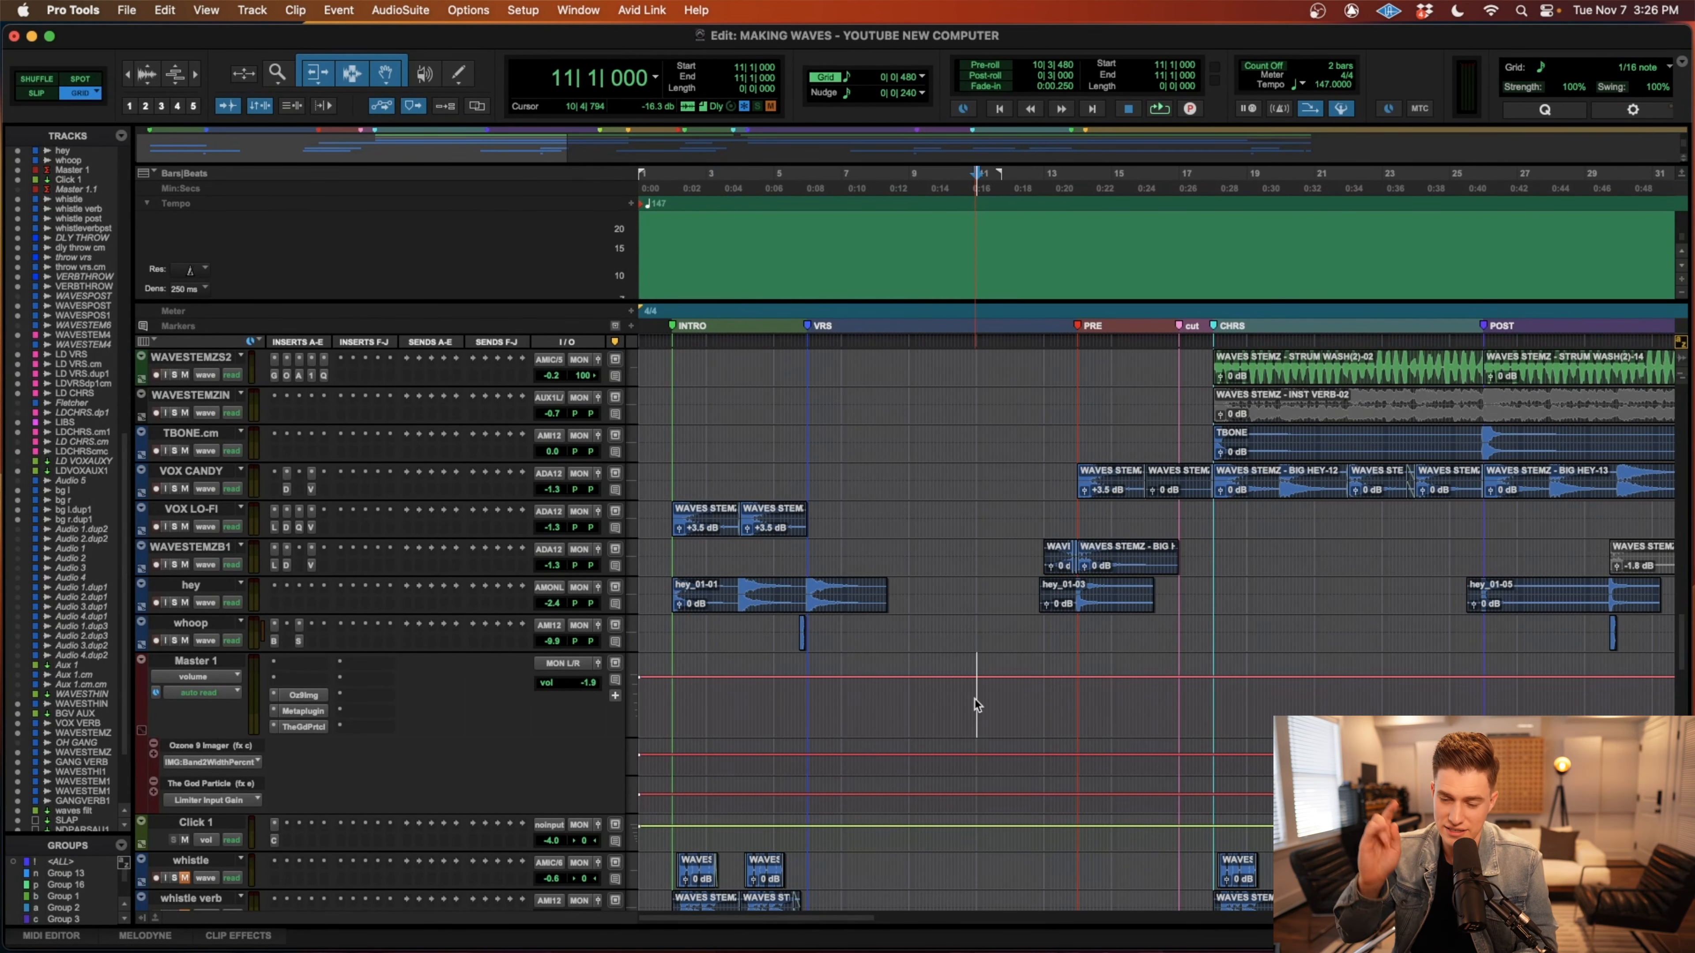
key("space")
key("super+bracketleft")
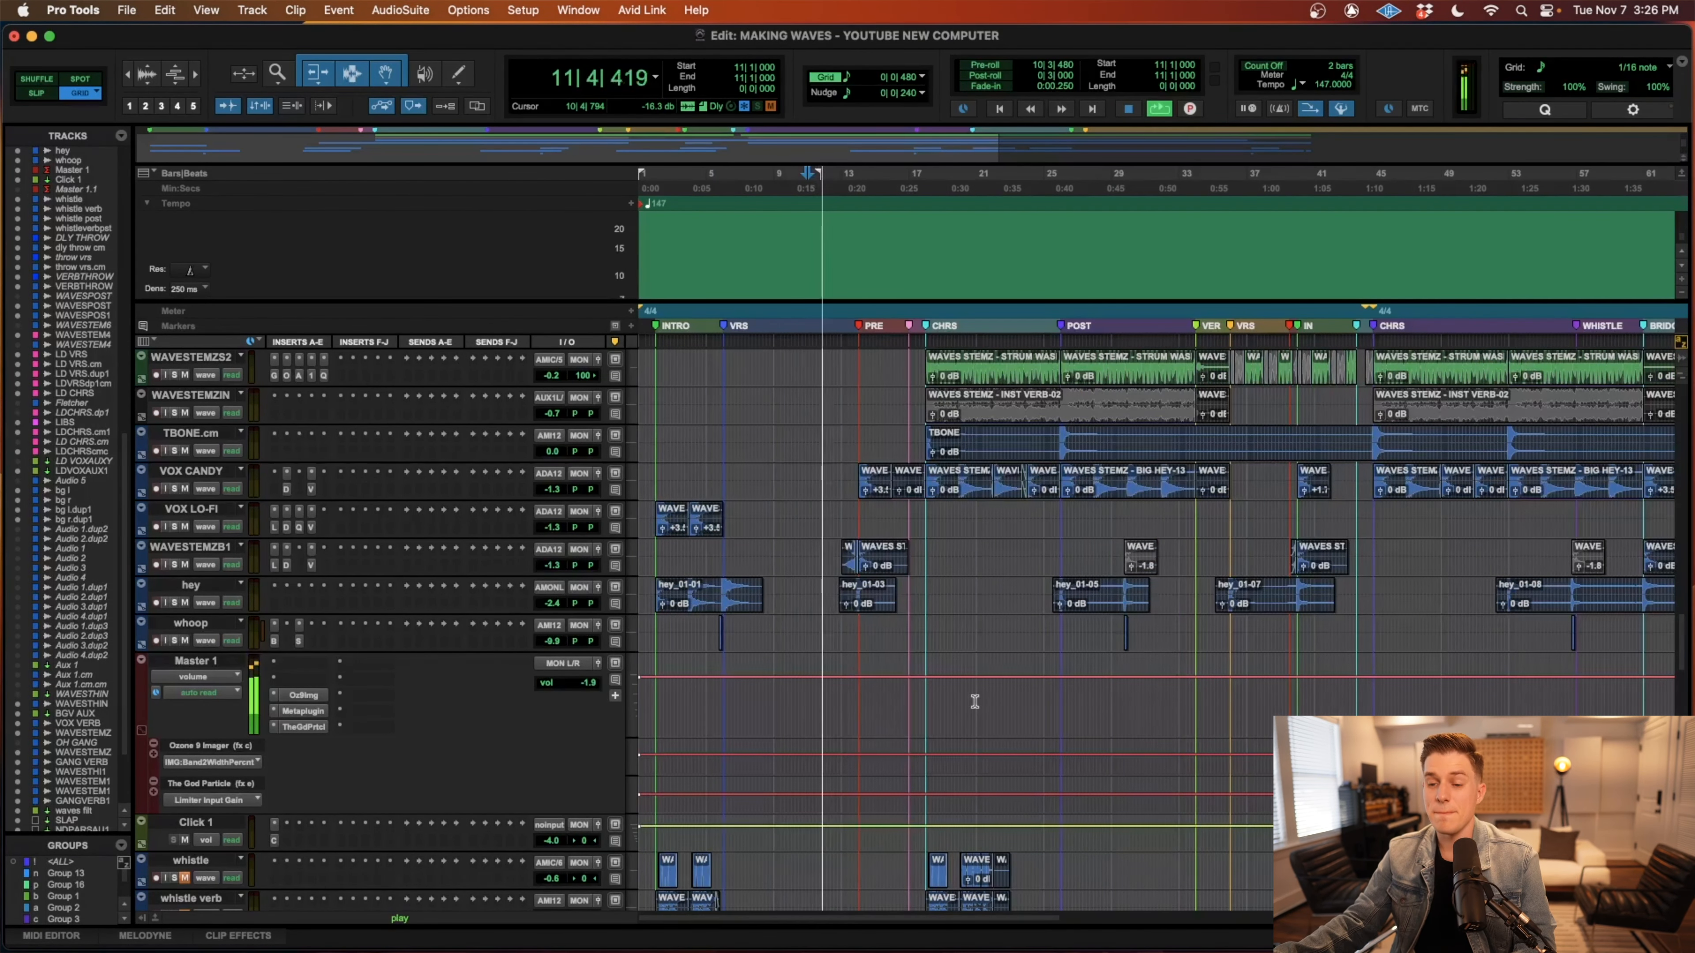
key("super+bracketright")
key("super+bracketright")
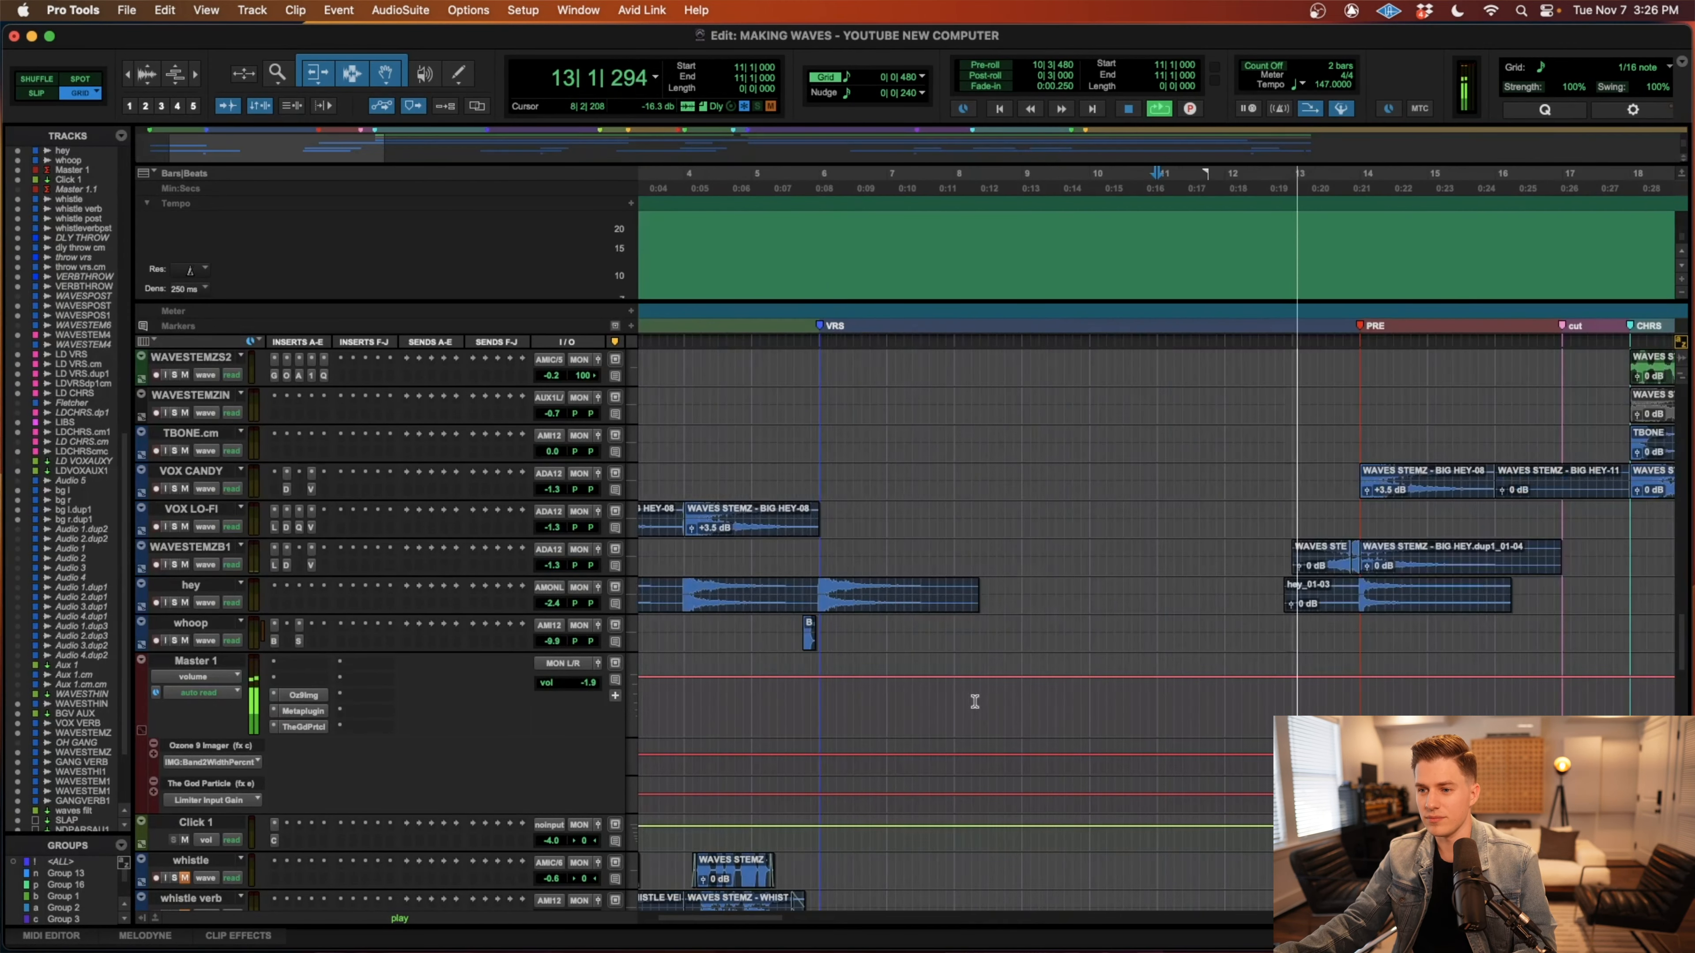
key("super+bracketleft")
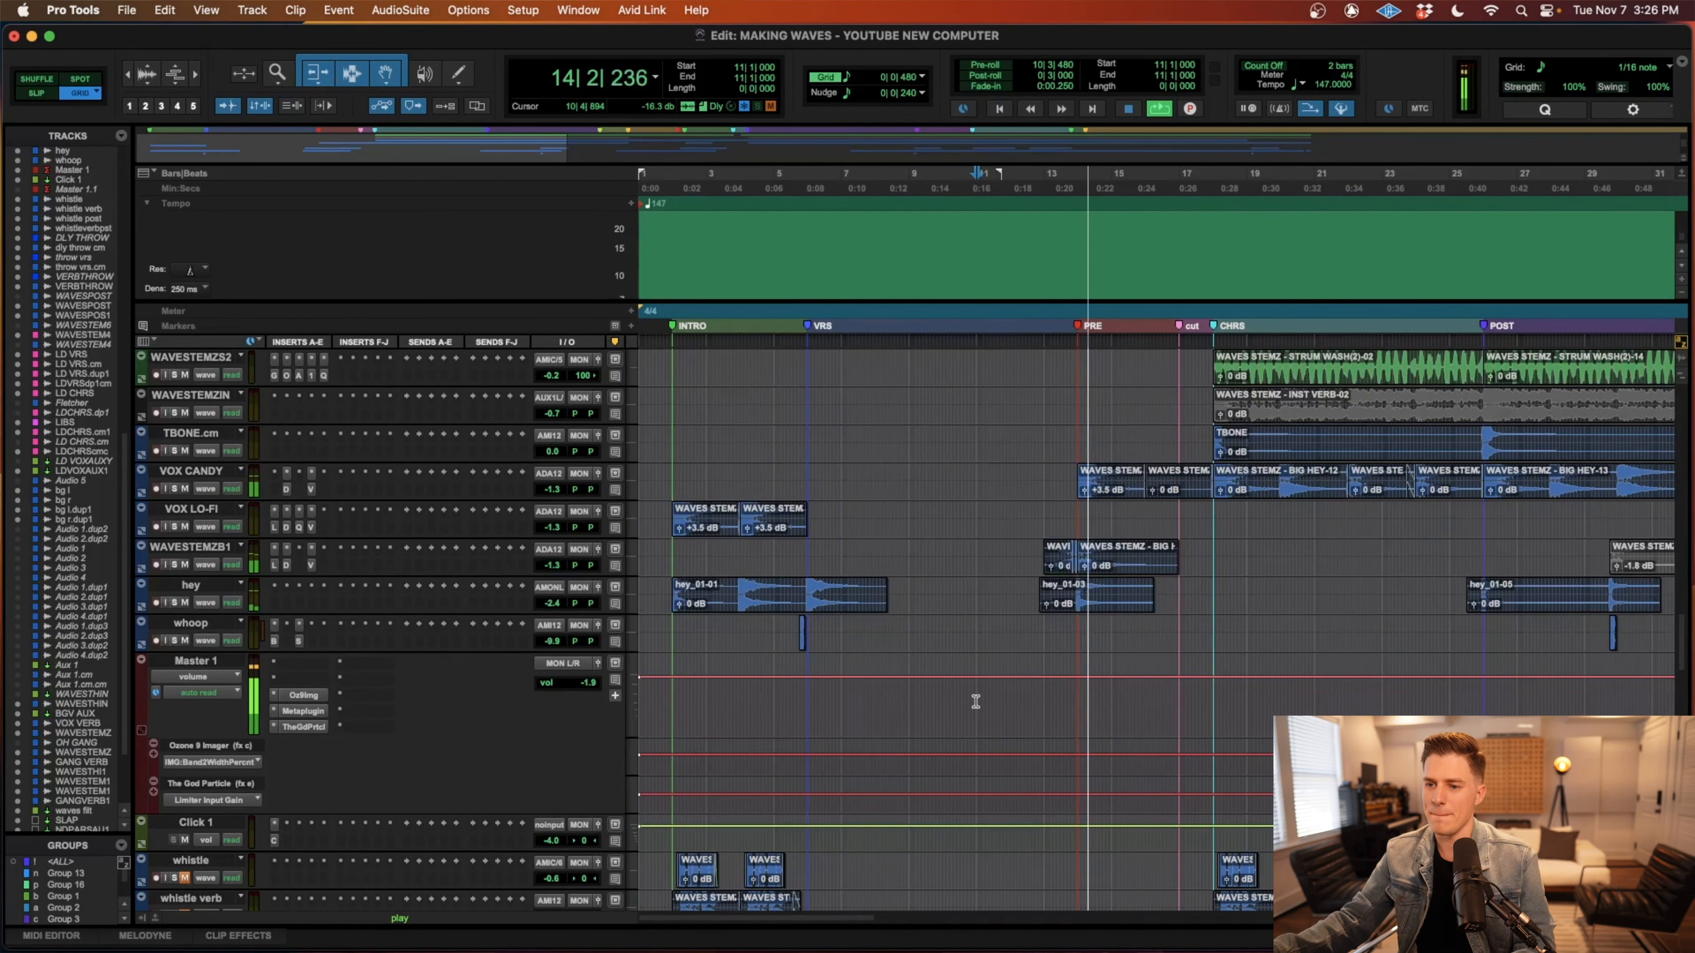
Examine the drum, bass, guitar and vocal effect tracks while the pre-chorus, chorus and post-chorus play.
scroll(975, 701, "down", 10)
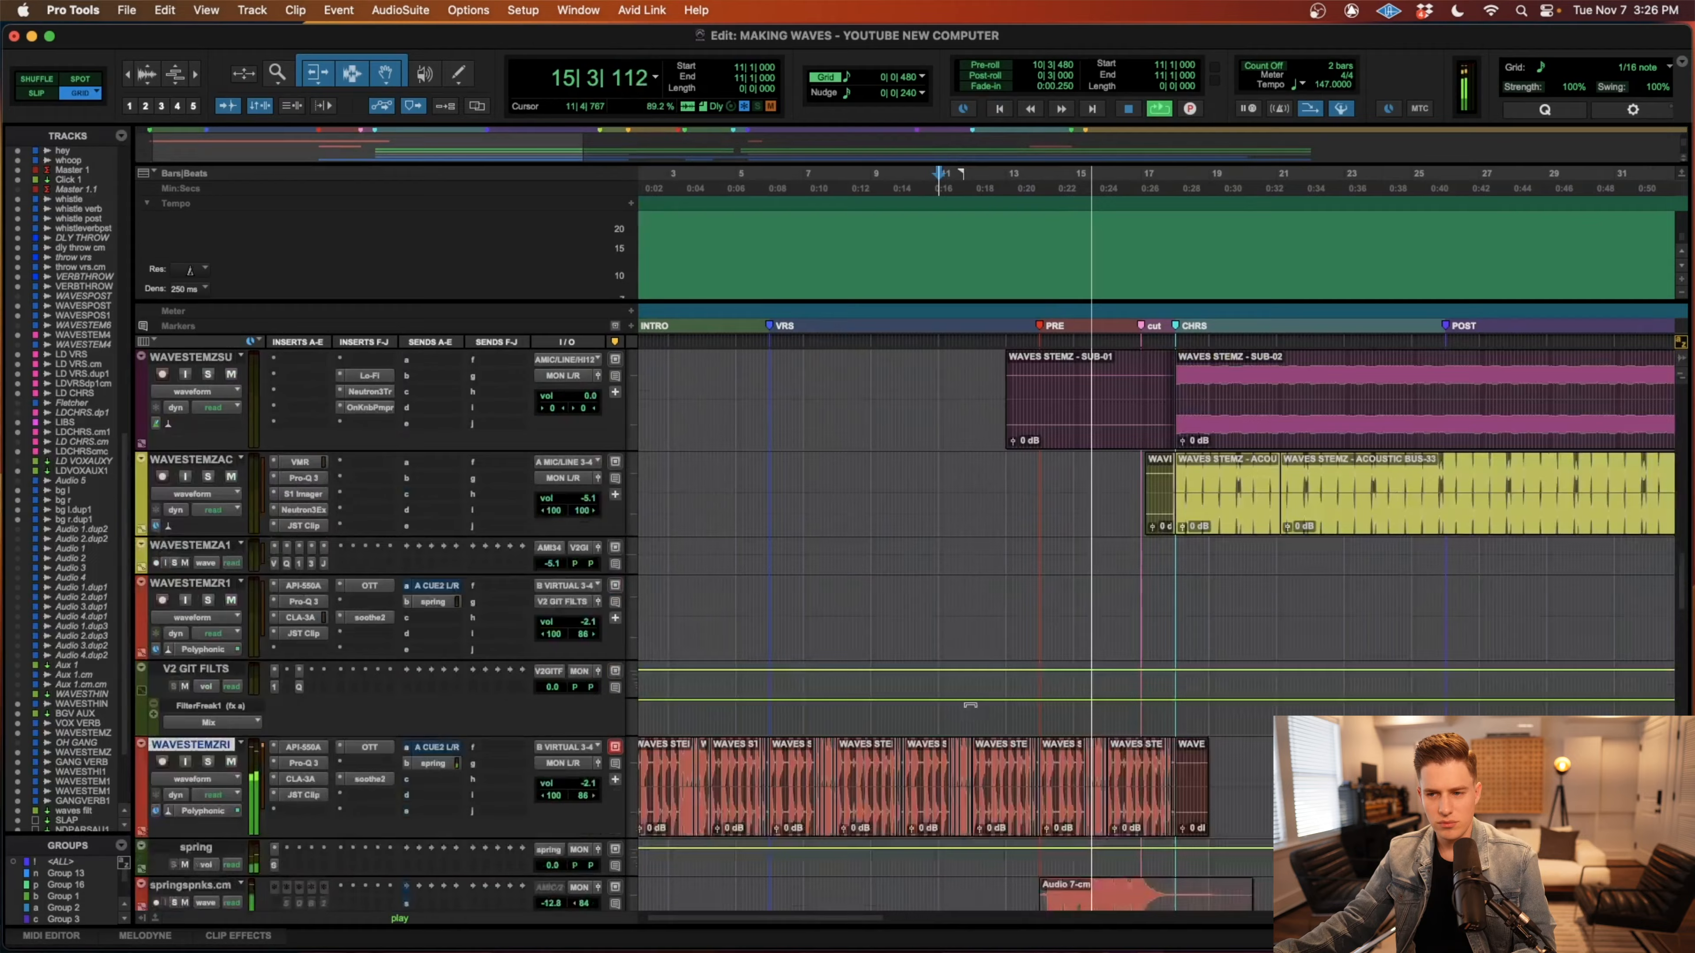
scroll(970, 705, "down", 15)
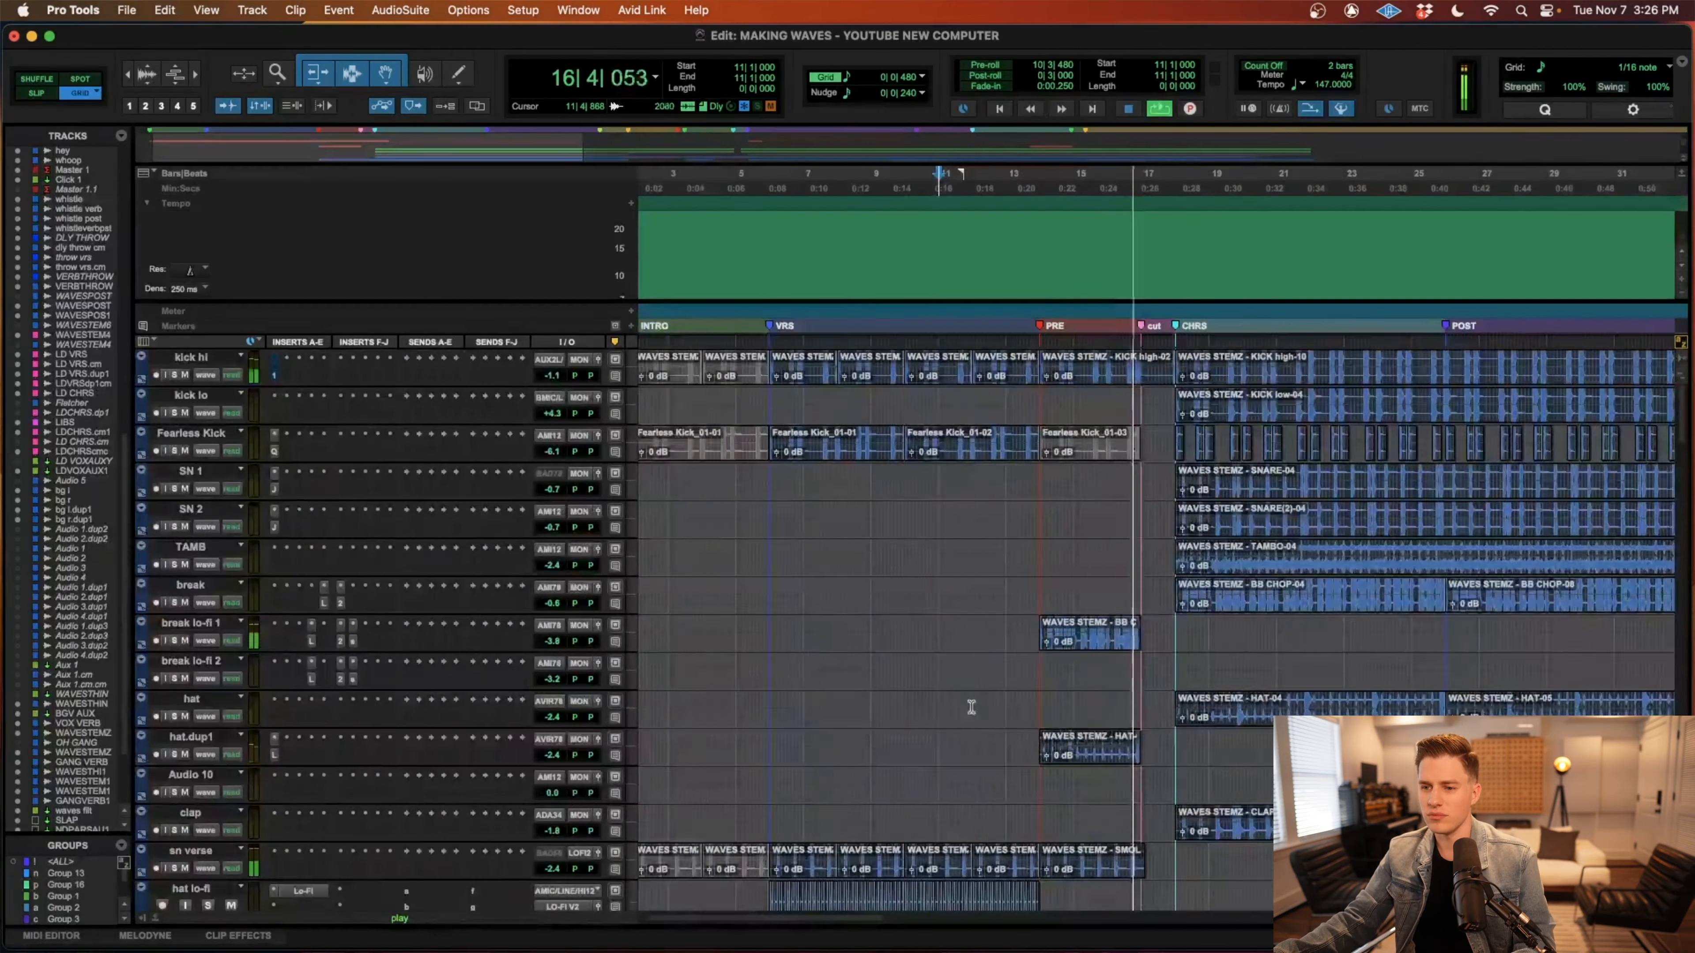
scroll(972, 708, "right", 3)
scroll(971, 709, "down", 10)
scroll(971, 709, "up", 10)
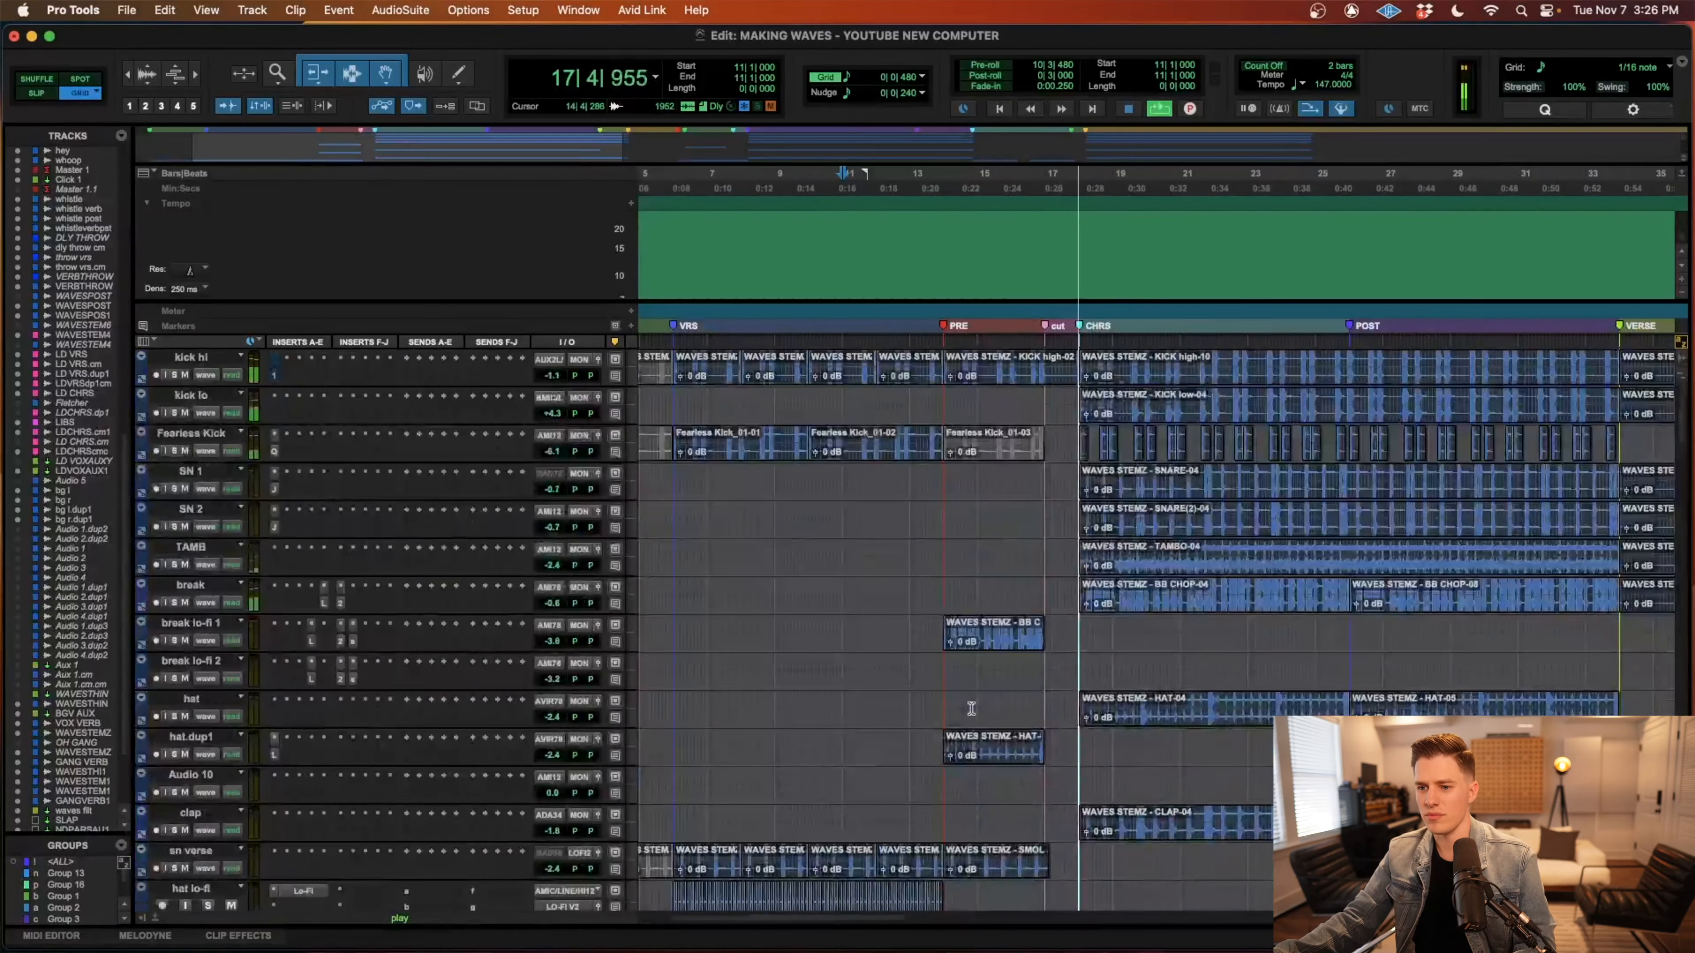
scroll(971, 709, "up", 12)
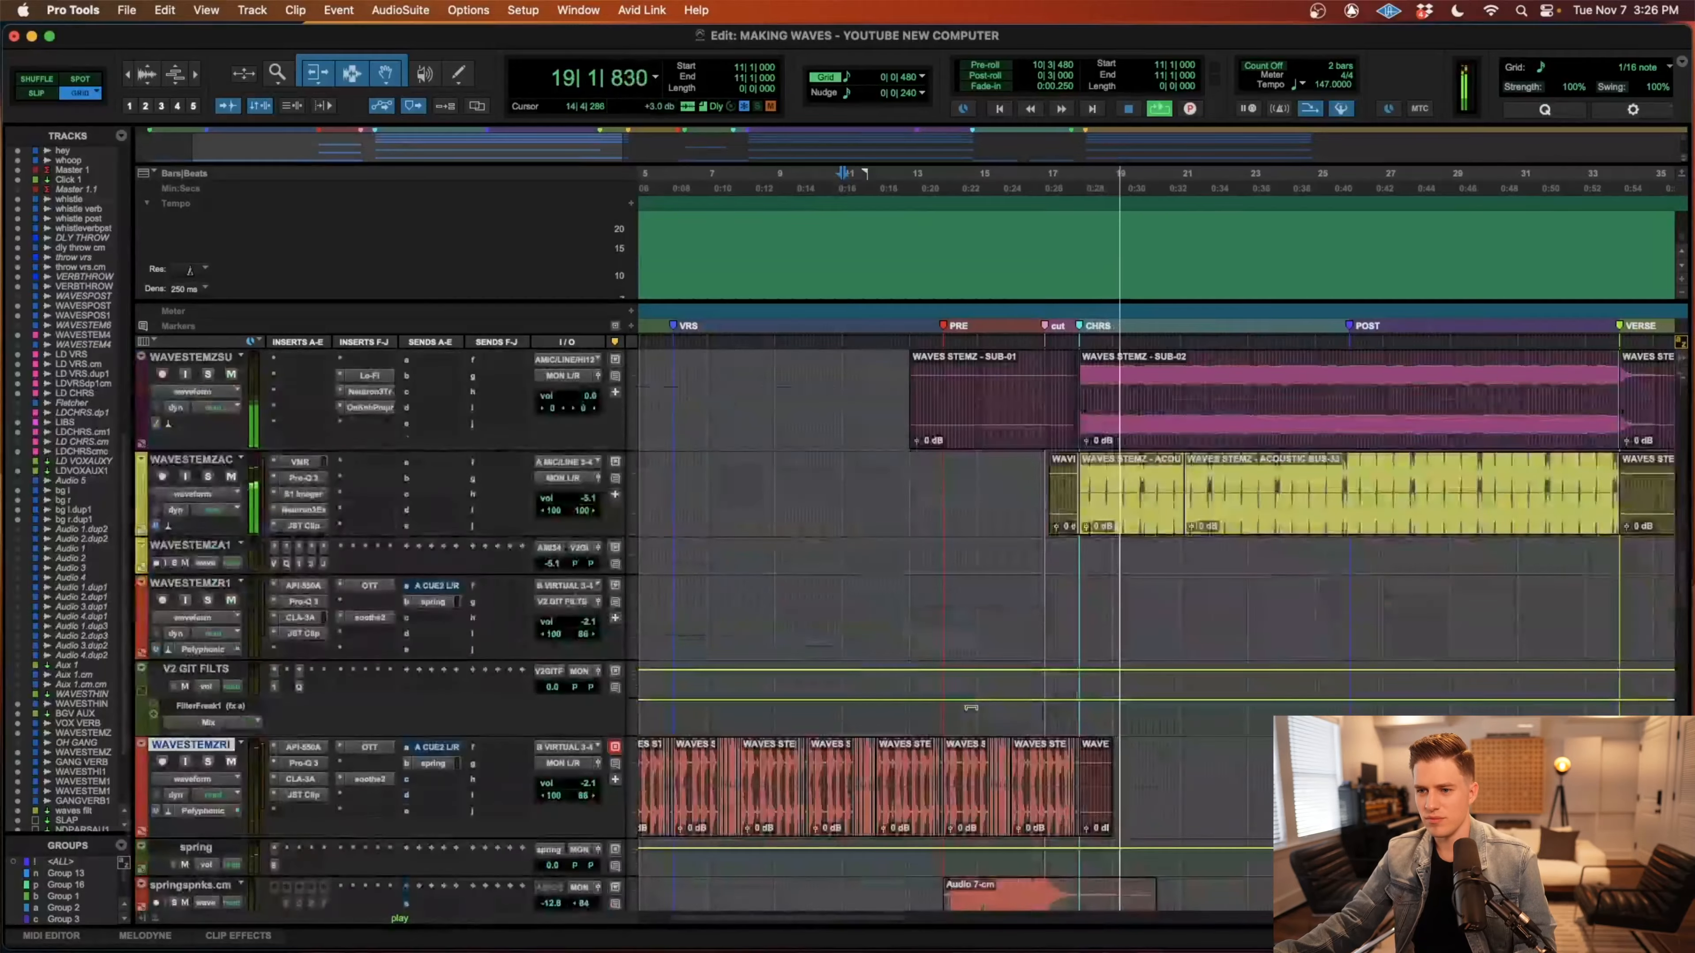
scroll(971, 707, "right", 3)
scroll(970, 707, "up", 6)
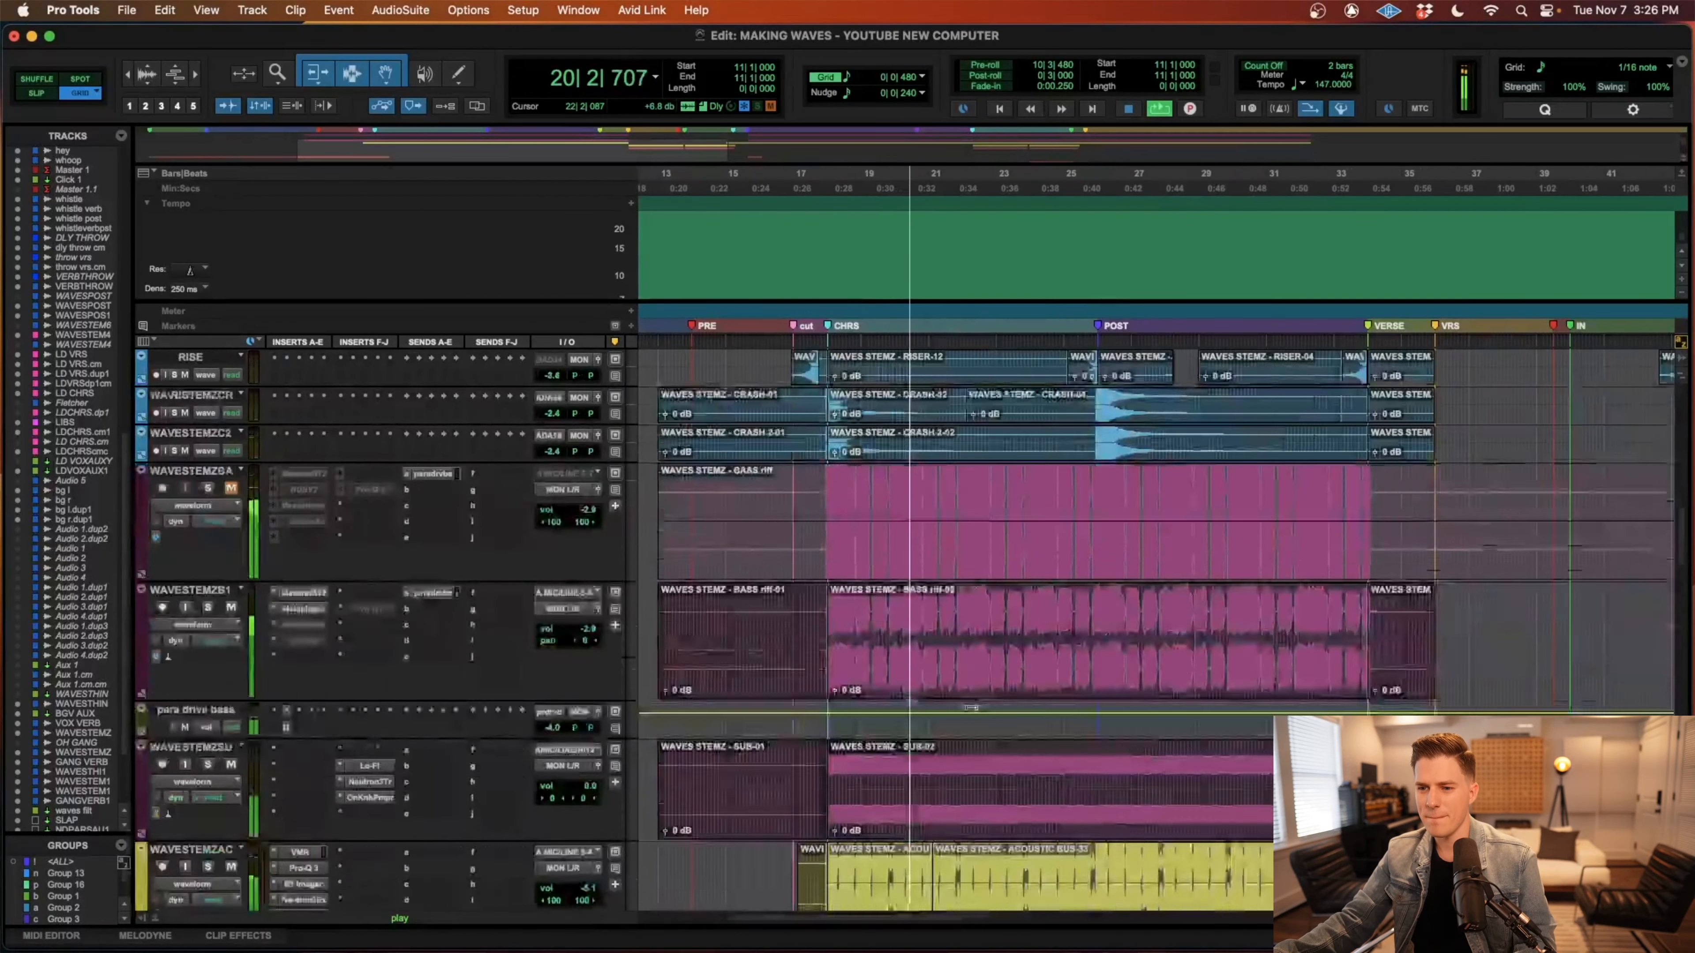
scroll(971, 707, "down", 8)
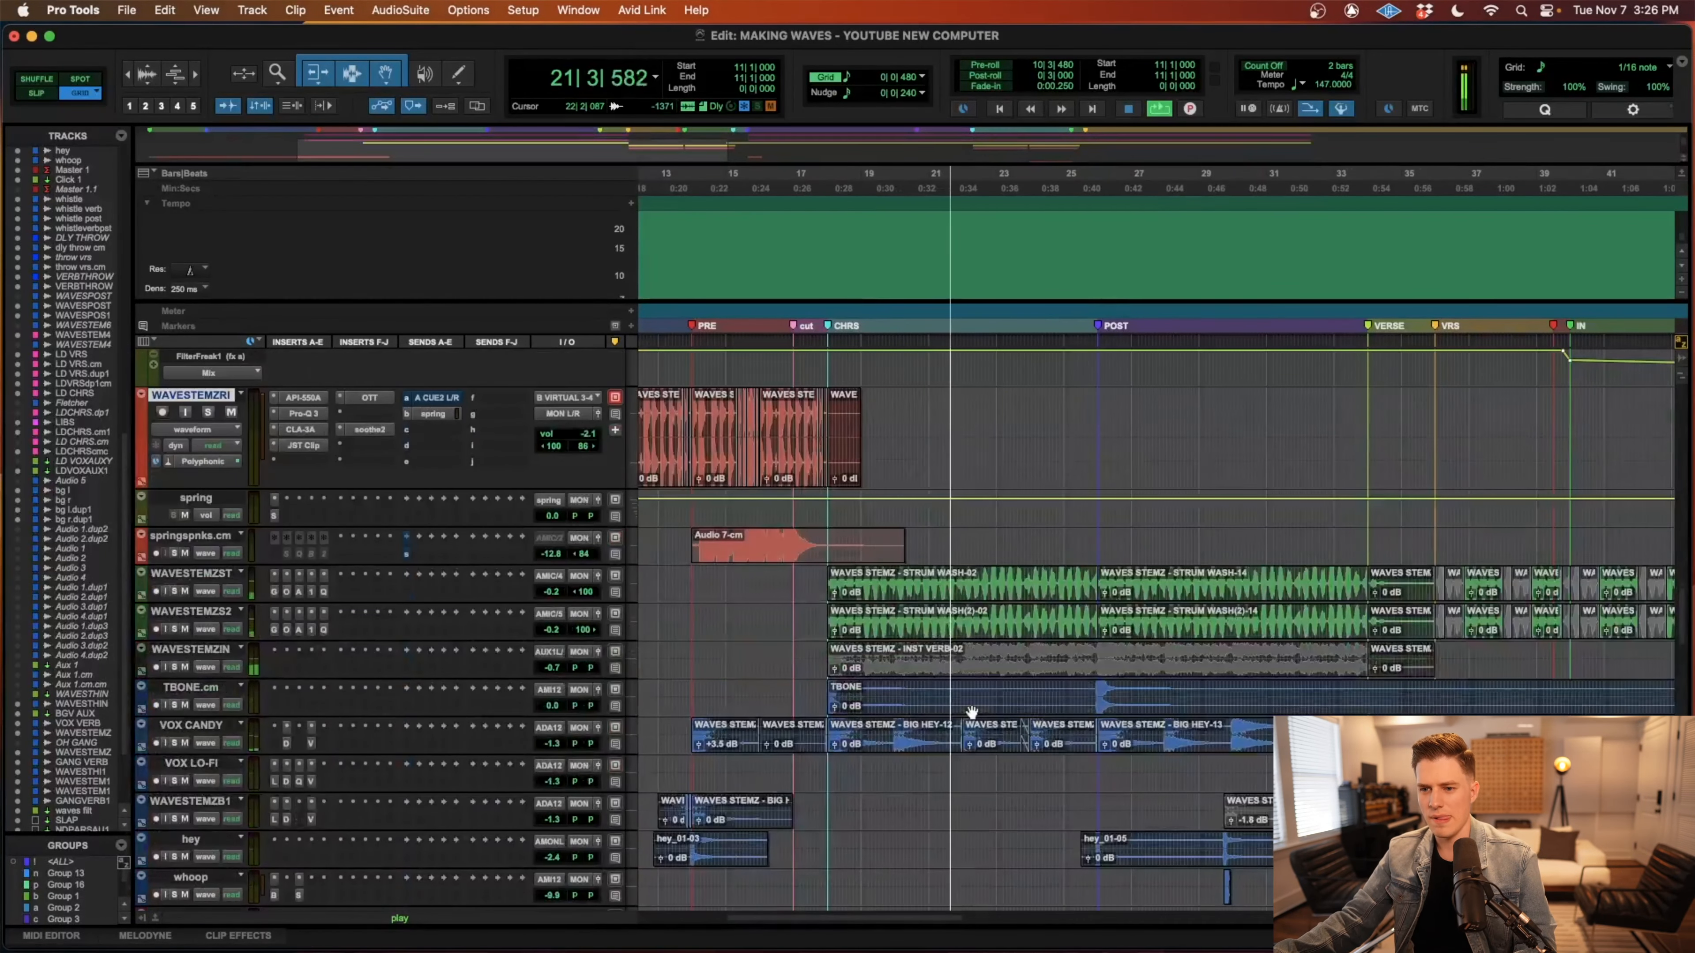
scroll(972, 711, "down", 1)
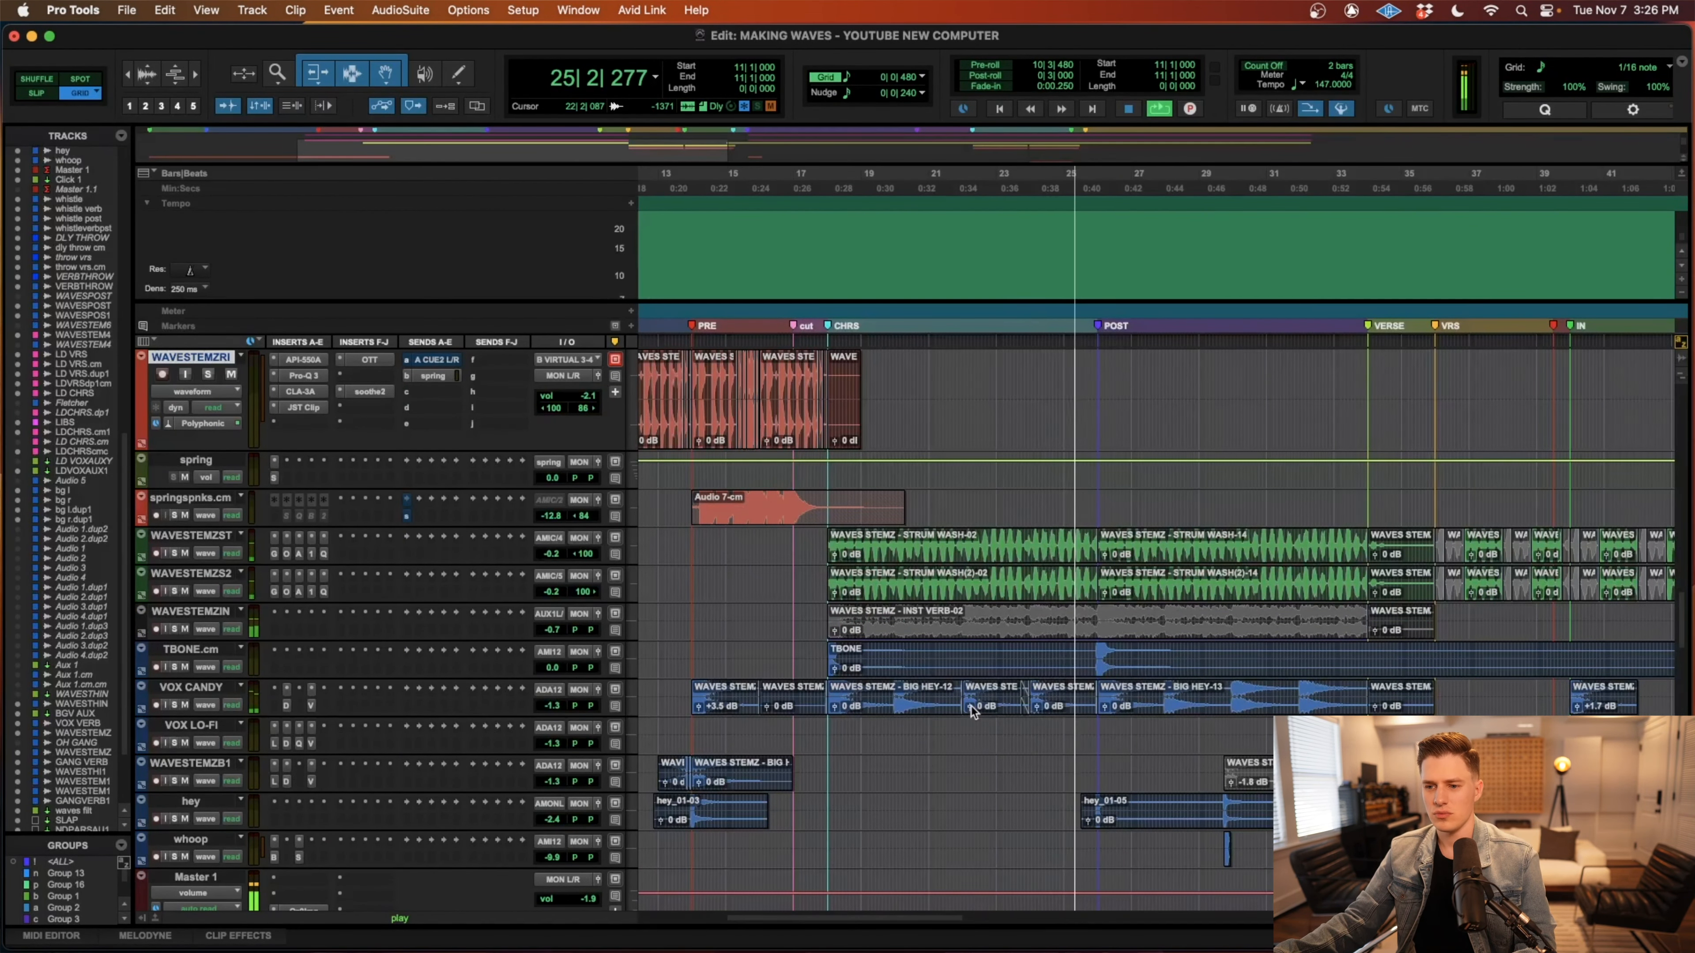
scroll(972, 711, "right", 3)
scroll(971, 712, "right", 2)
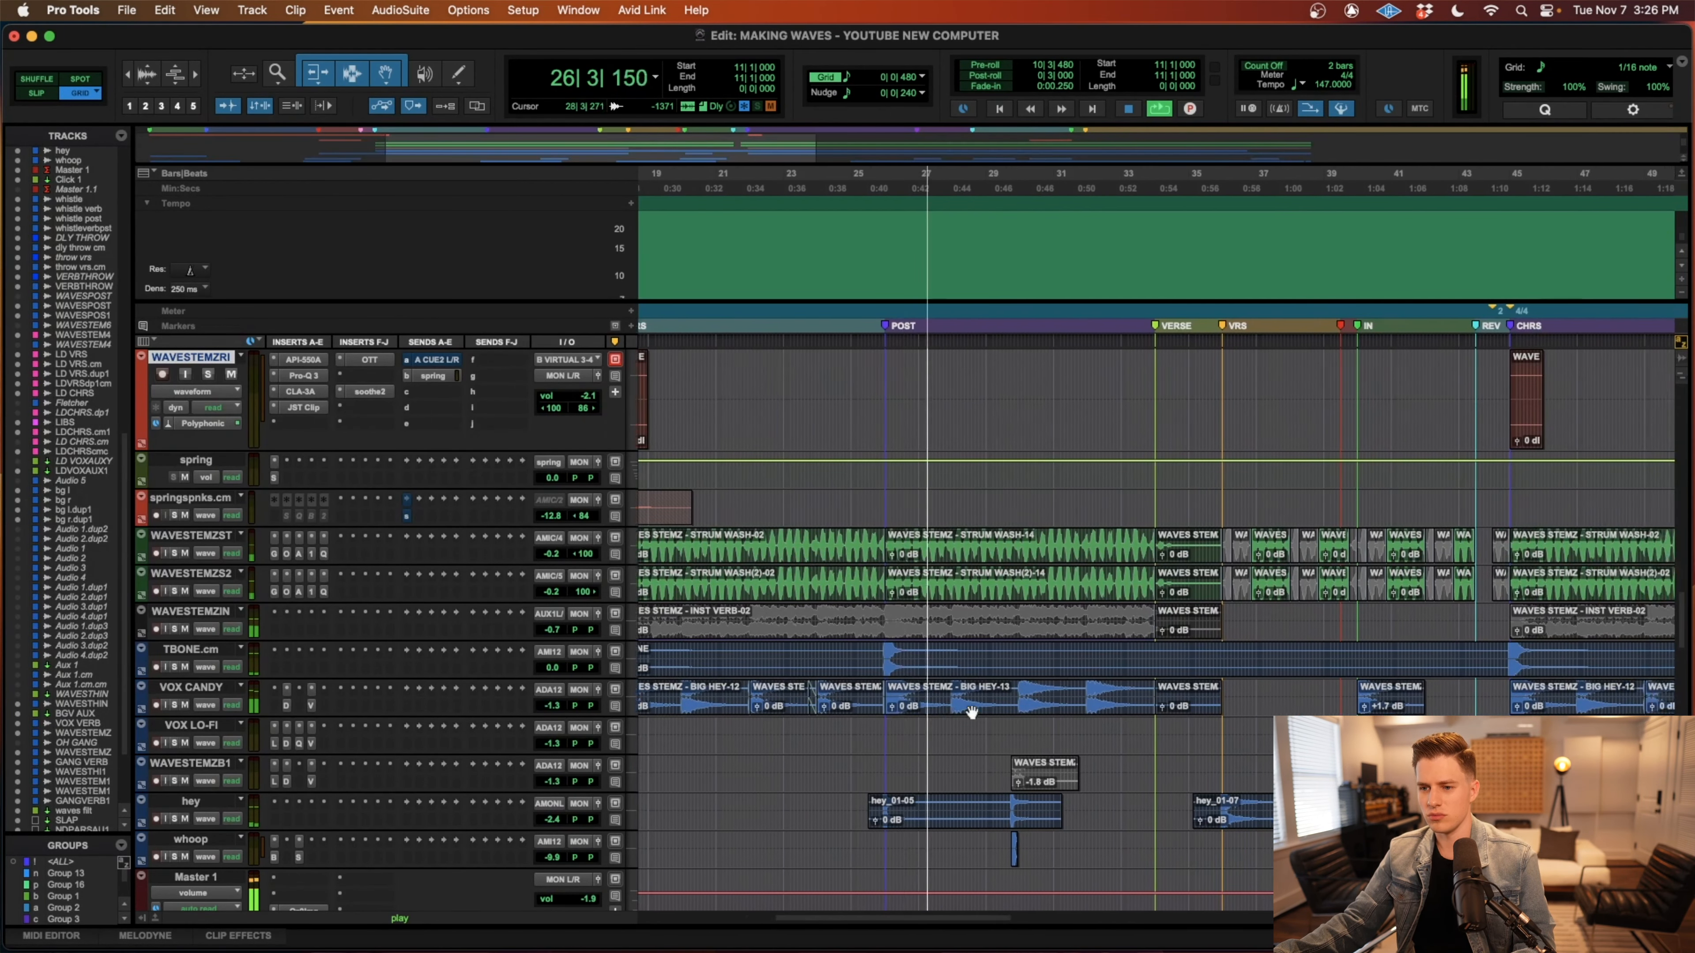
scroll(972, 711, "right", 1)
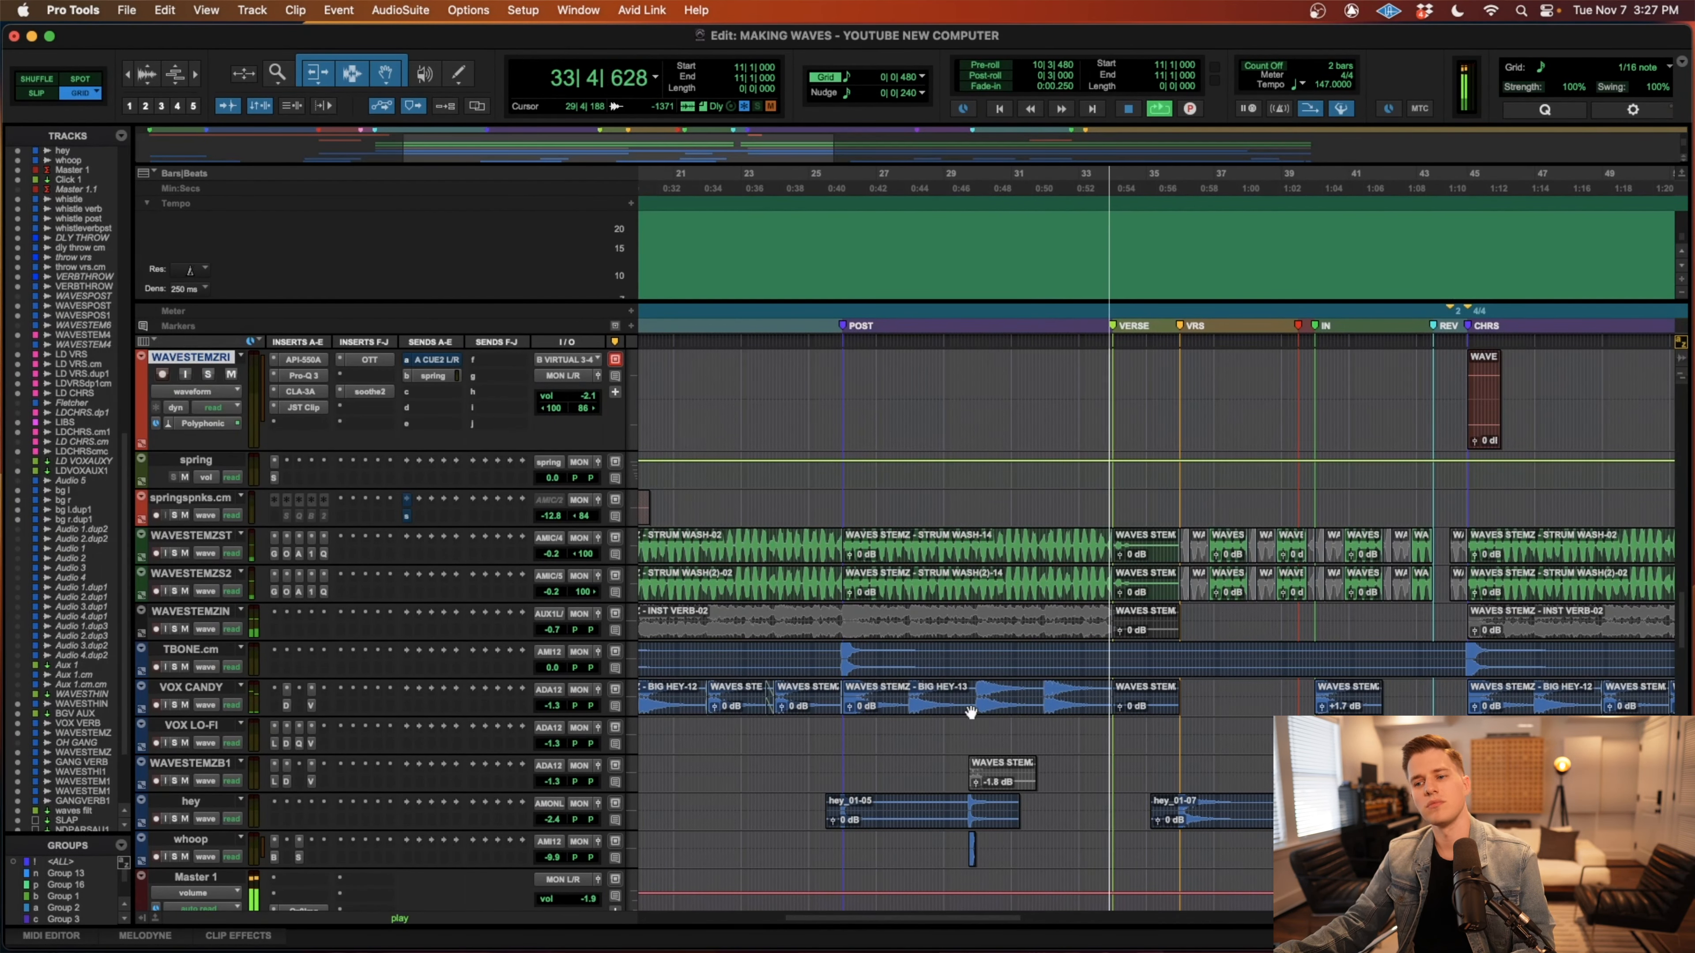
Examine the clap, snap, whistle and lead vocal tracks around the second verse and stop playback near bar 36.
scroll(971, 711, "up", 15)
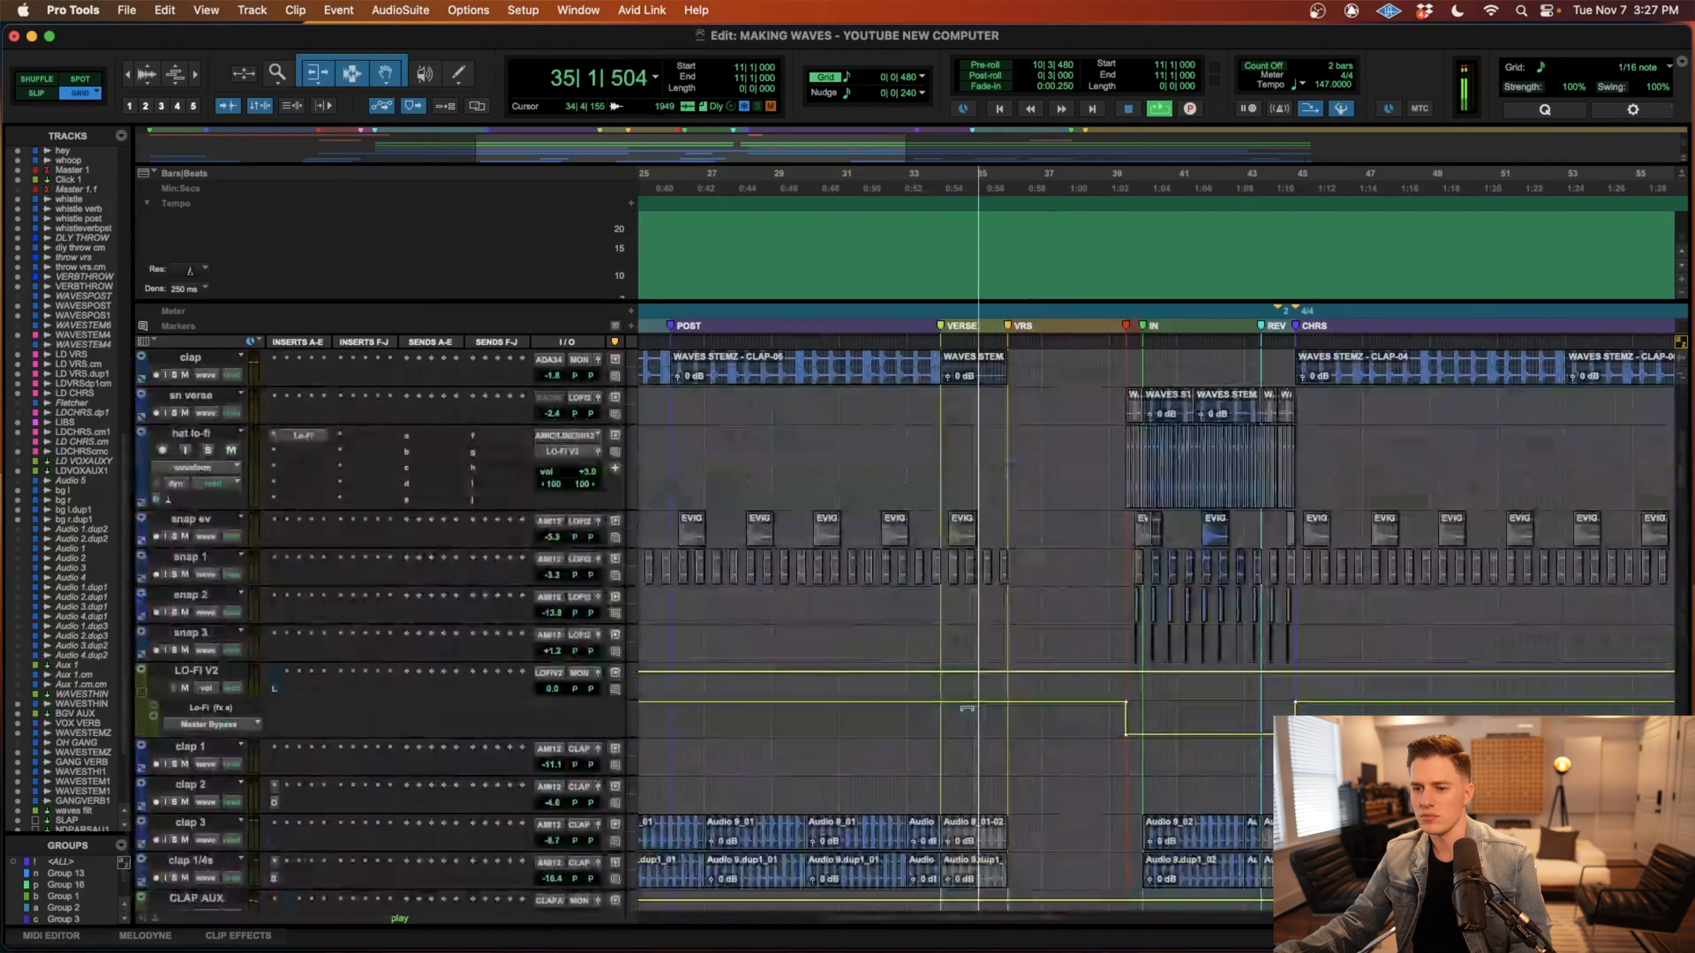
scroll(967, 708, "up", 5)
scroll(967, 708, "up", 10)
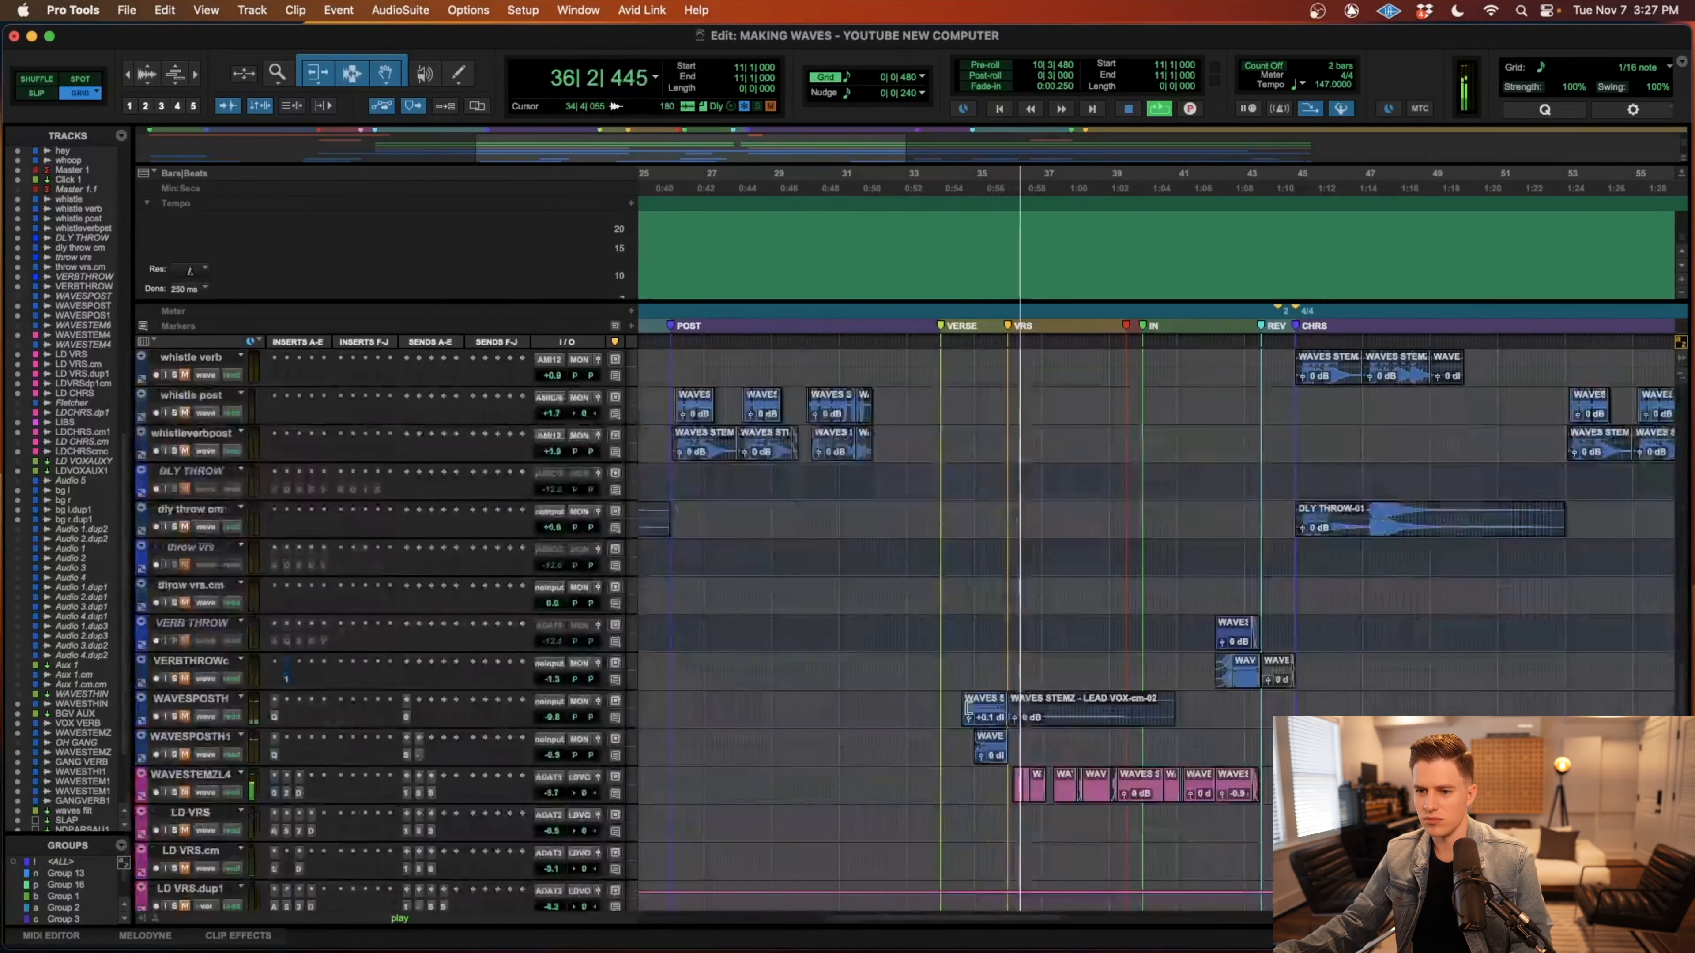
key("space")
Examine the whistle, delay and verb throw, lead vocal, gang and effect return tracks across the intro through second chorus.
key("super+bracketleft")
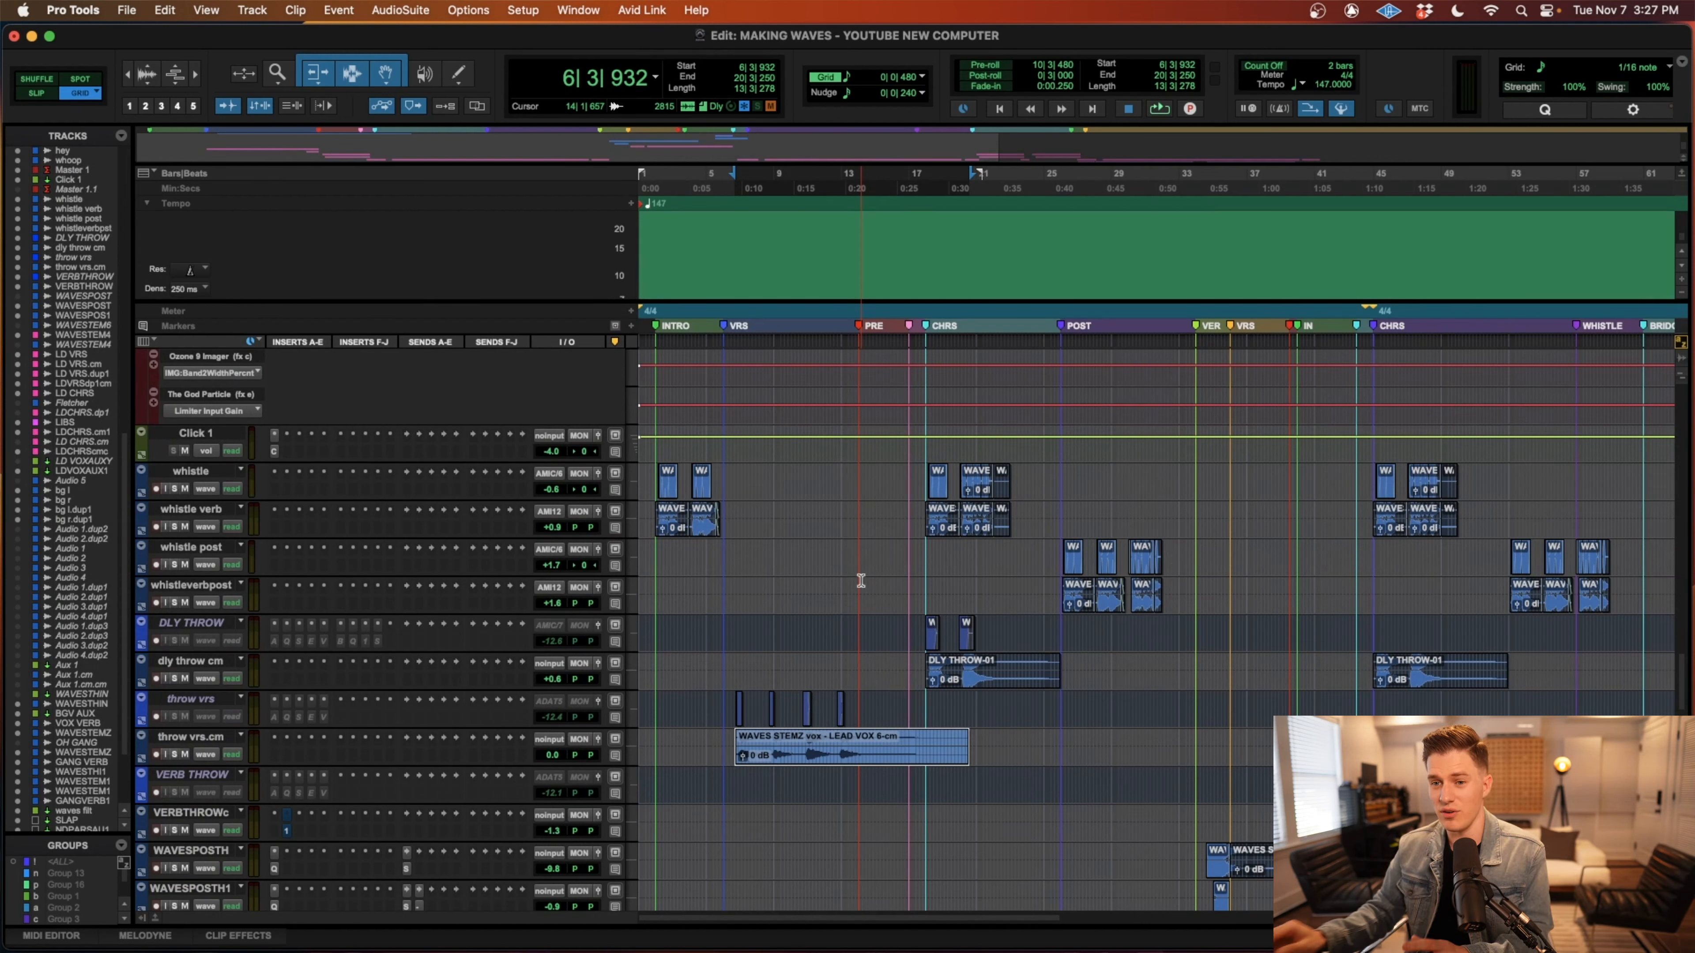
scroll(864, 573, "down", 3)
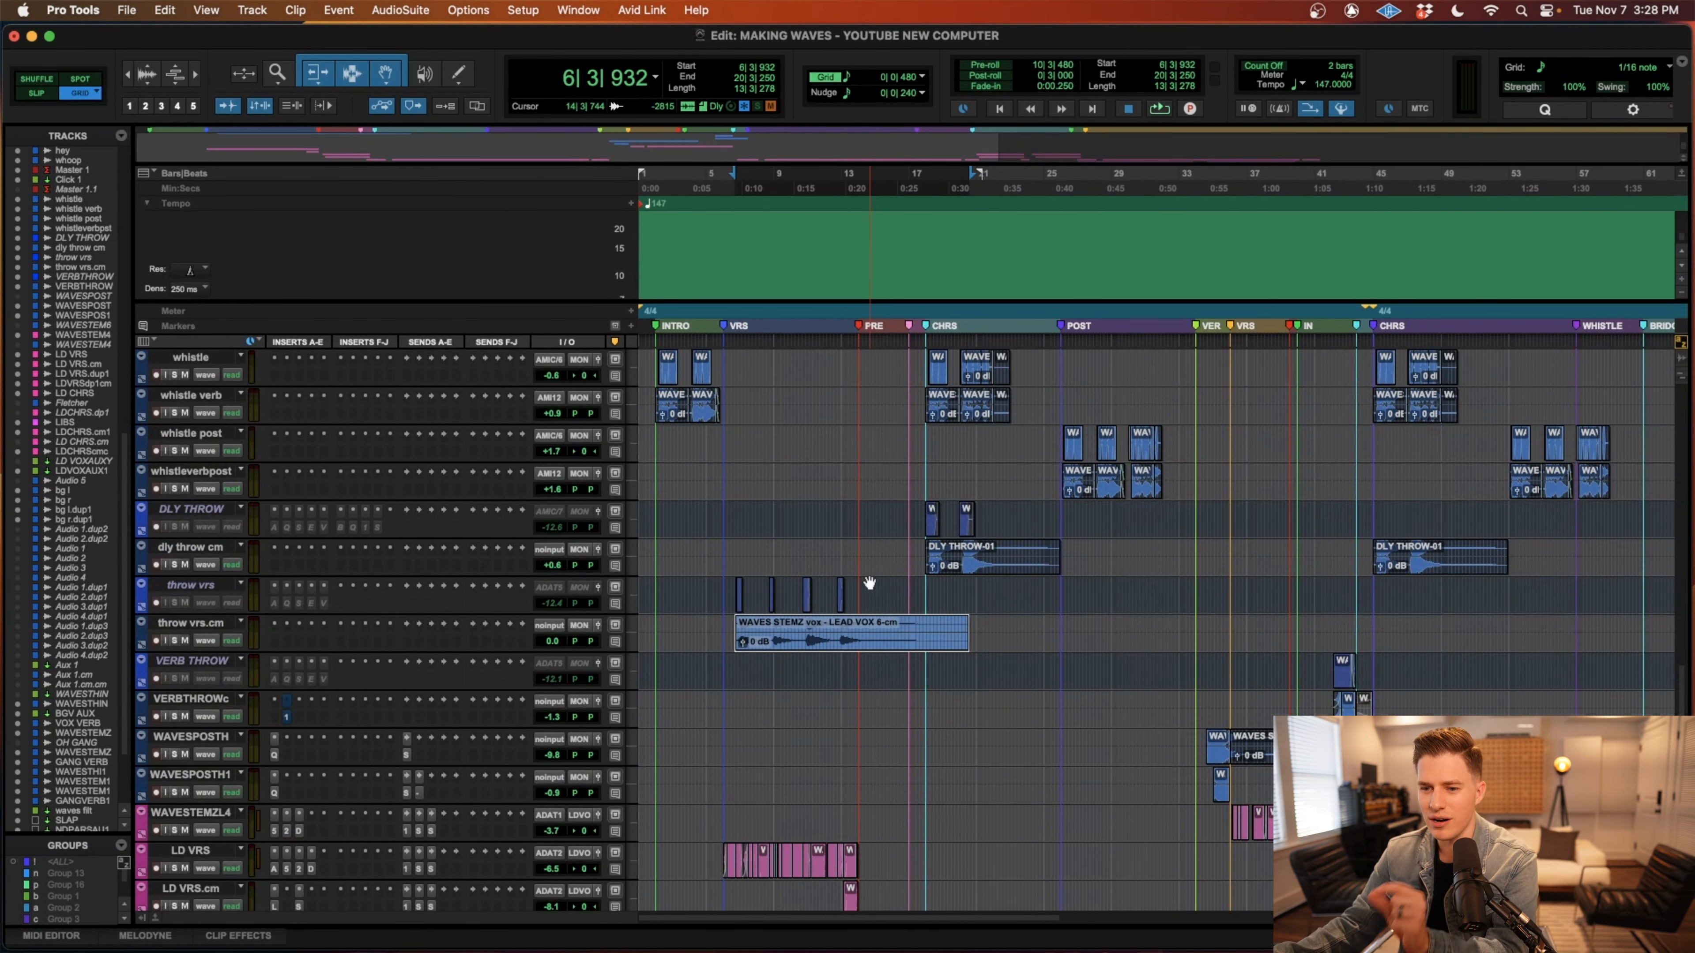
scroll(867, 578, "up", 3)
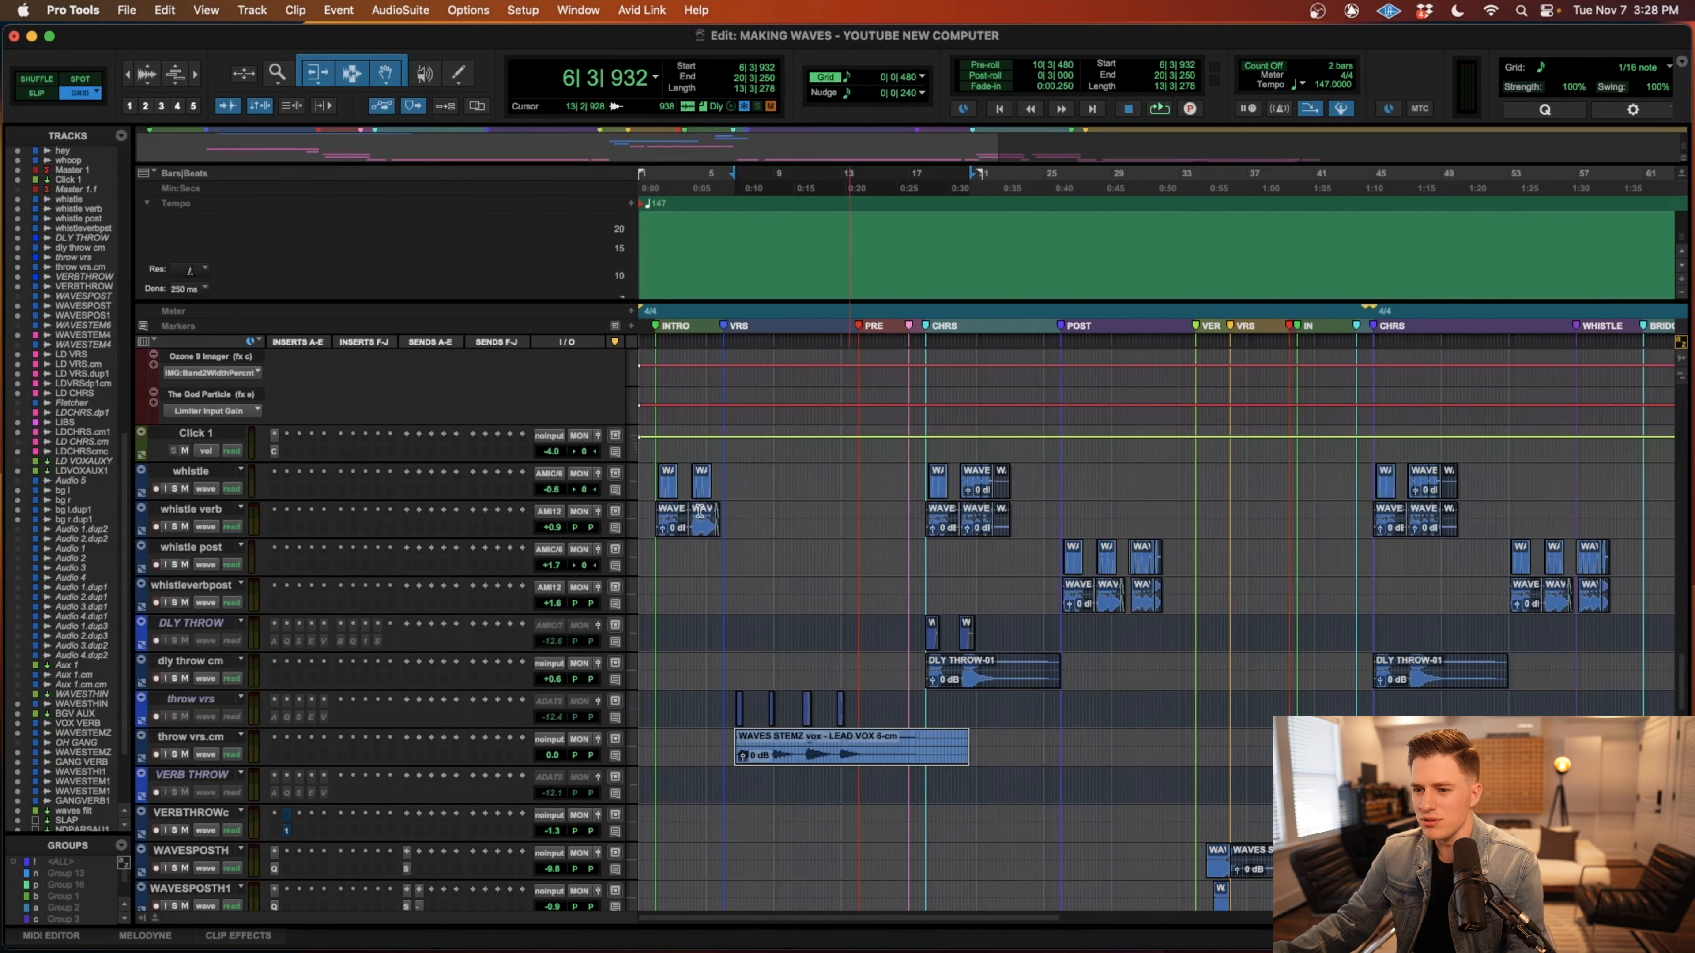
scroll(784, 765, "down", 3)
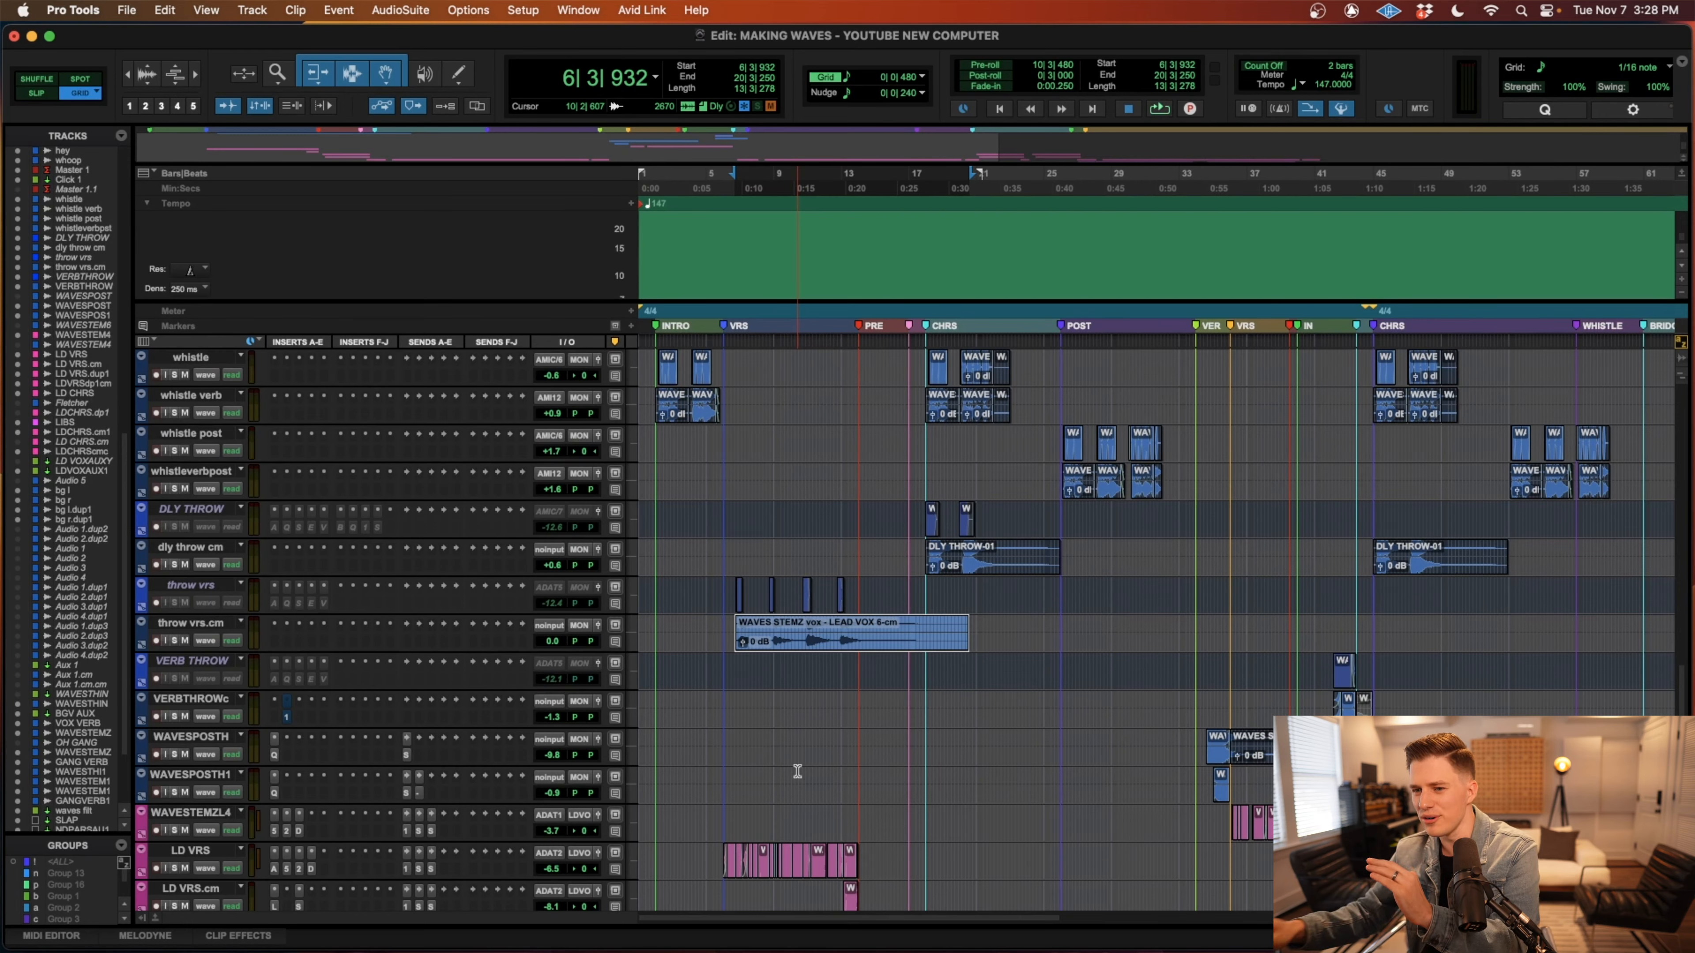
scroll(795, 771, "up", 3)
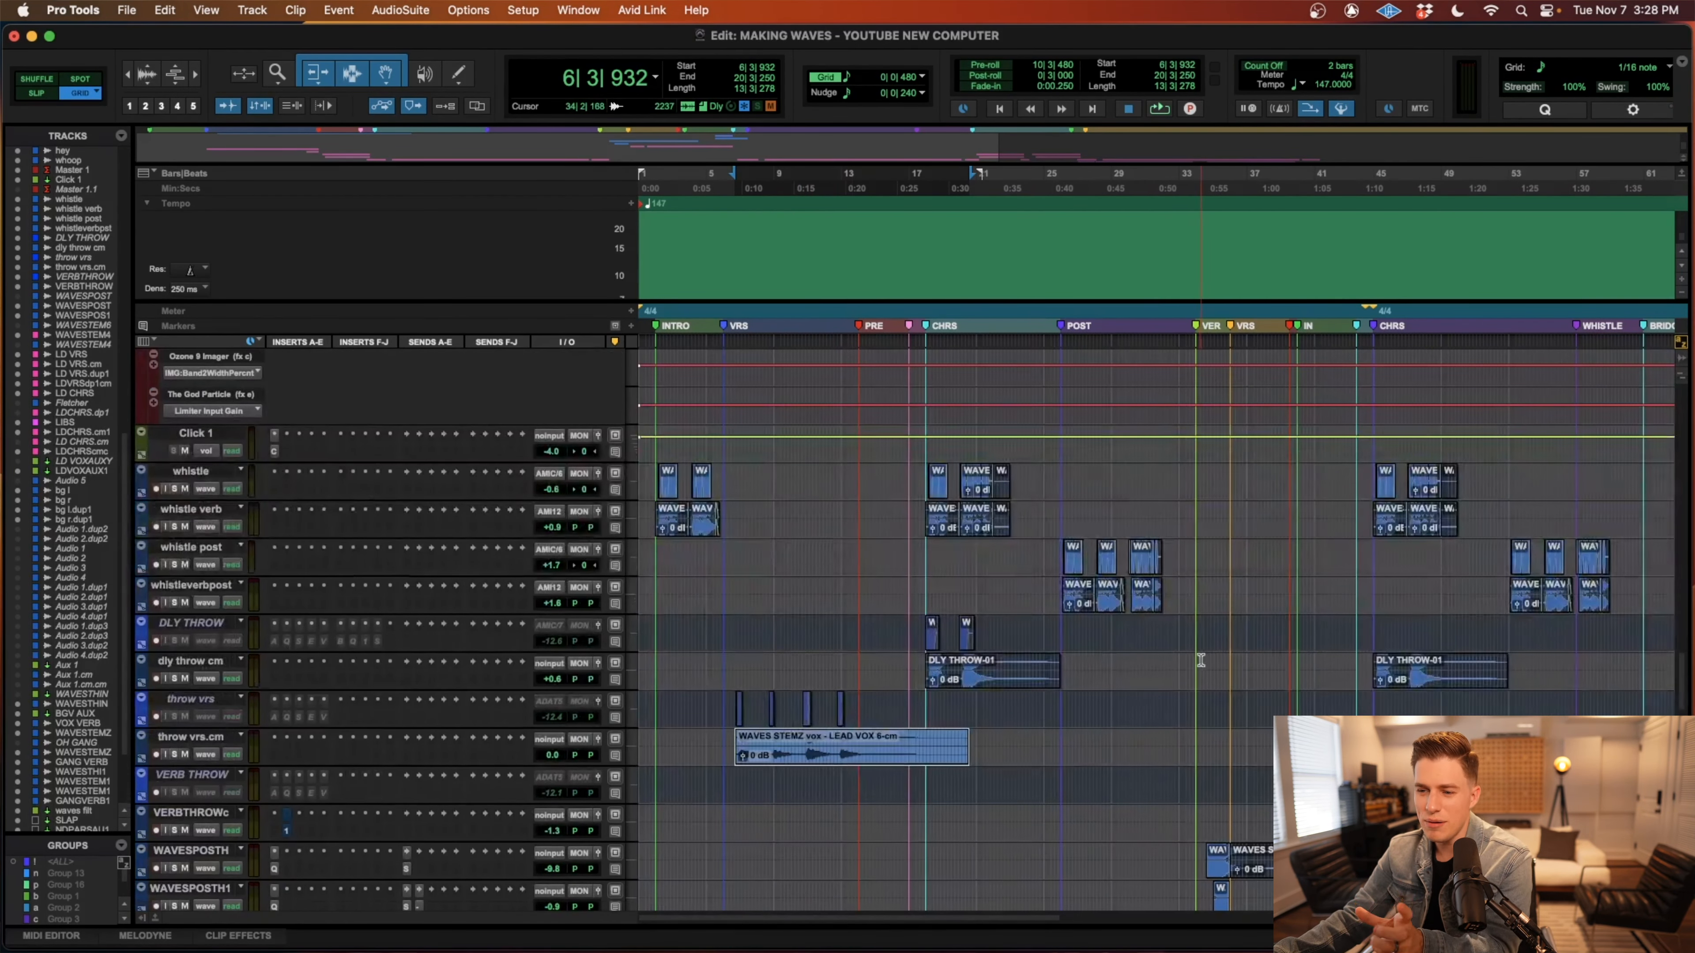
scroll(1200, 660, "down", 15)
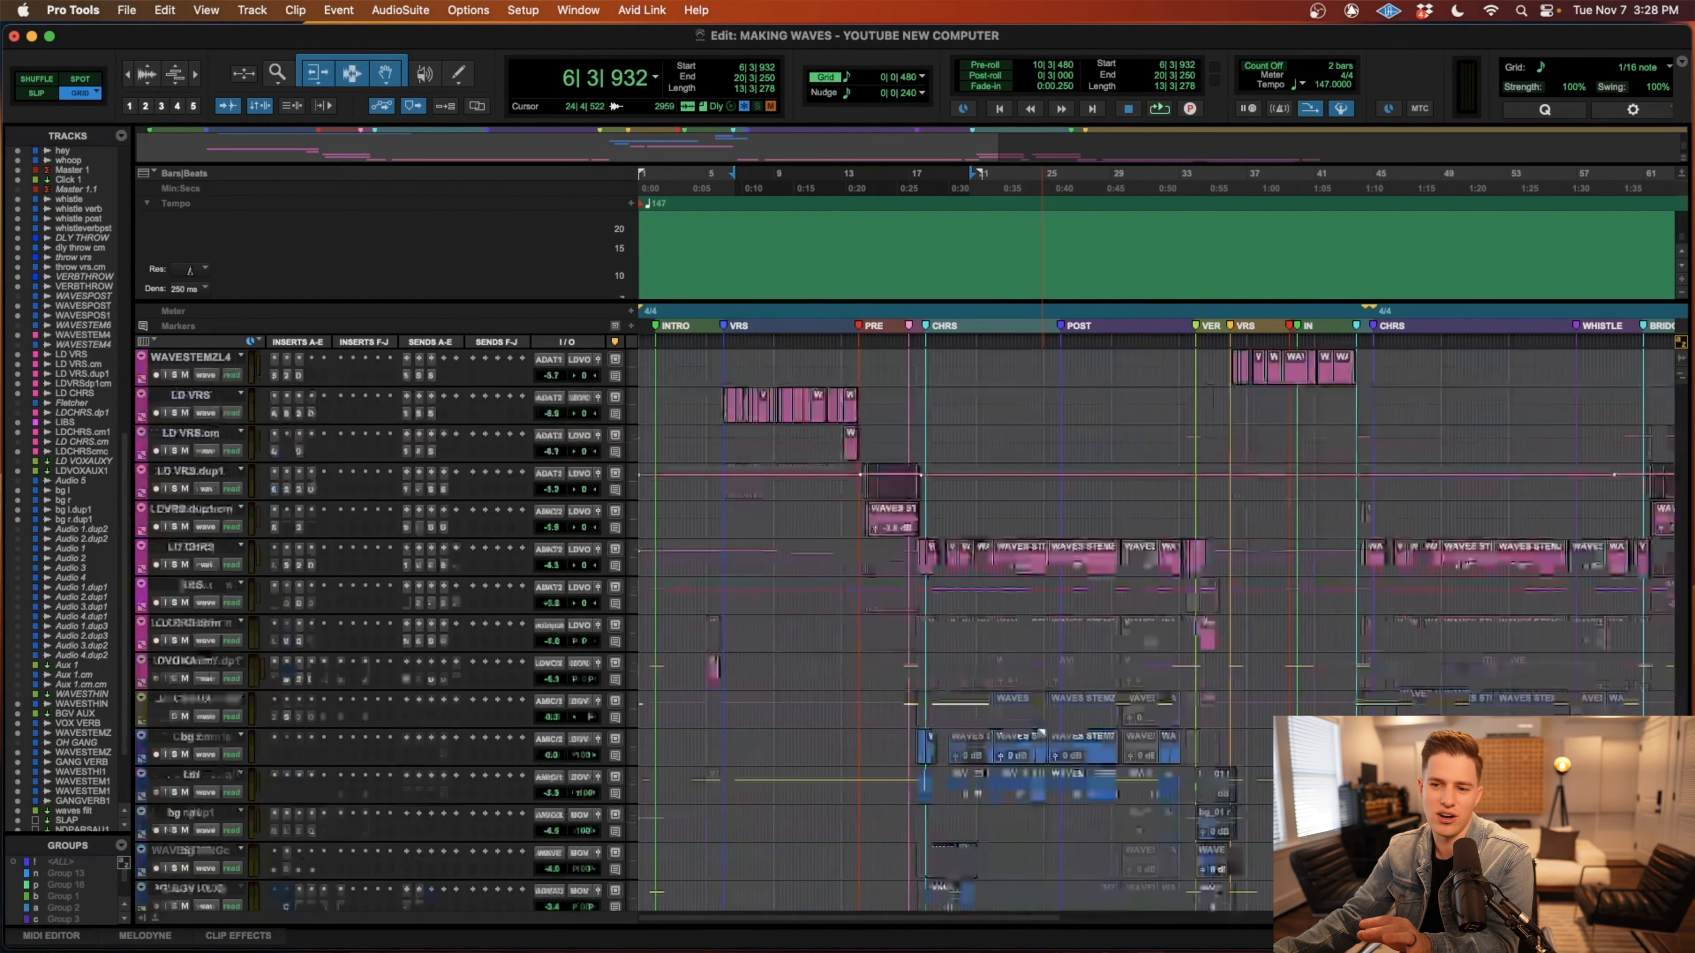
scroll(878, 578, "down", 15)
scroll(840, 542, "right", 1)
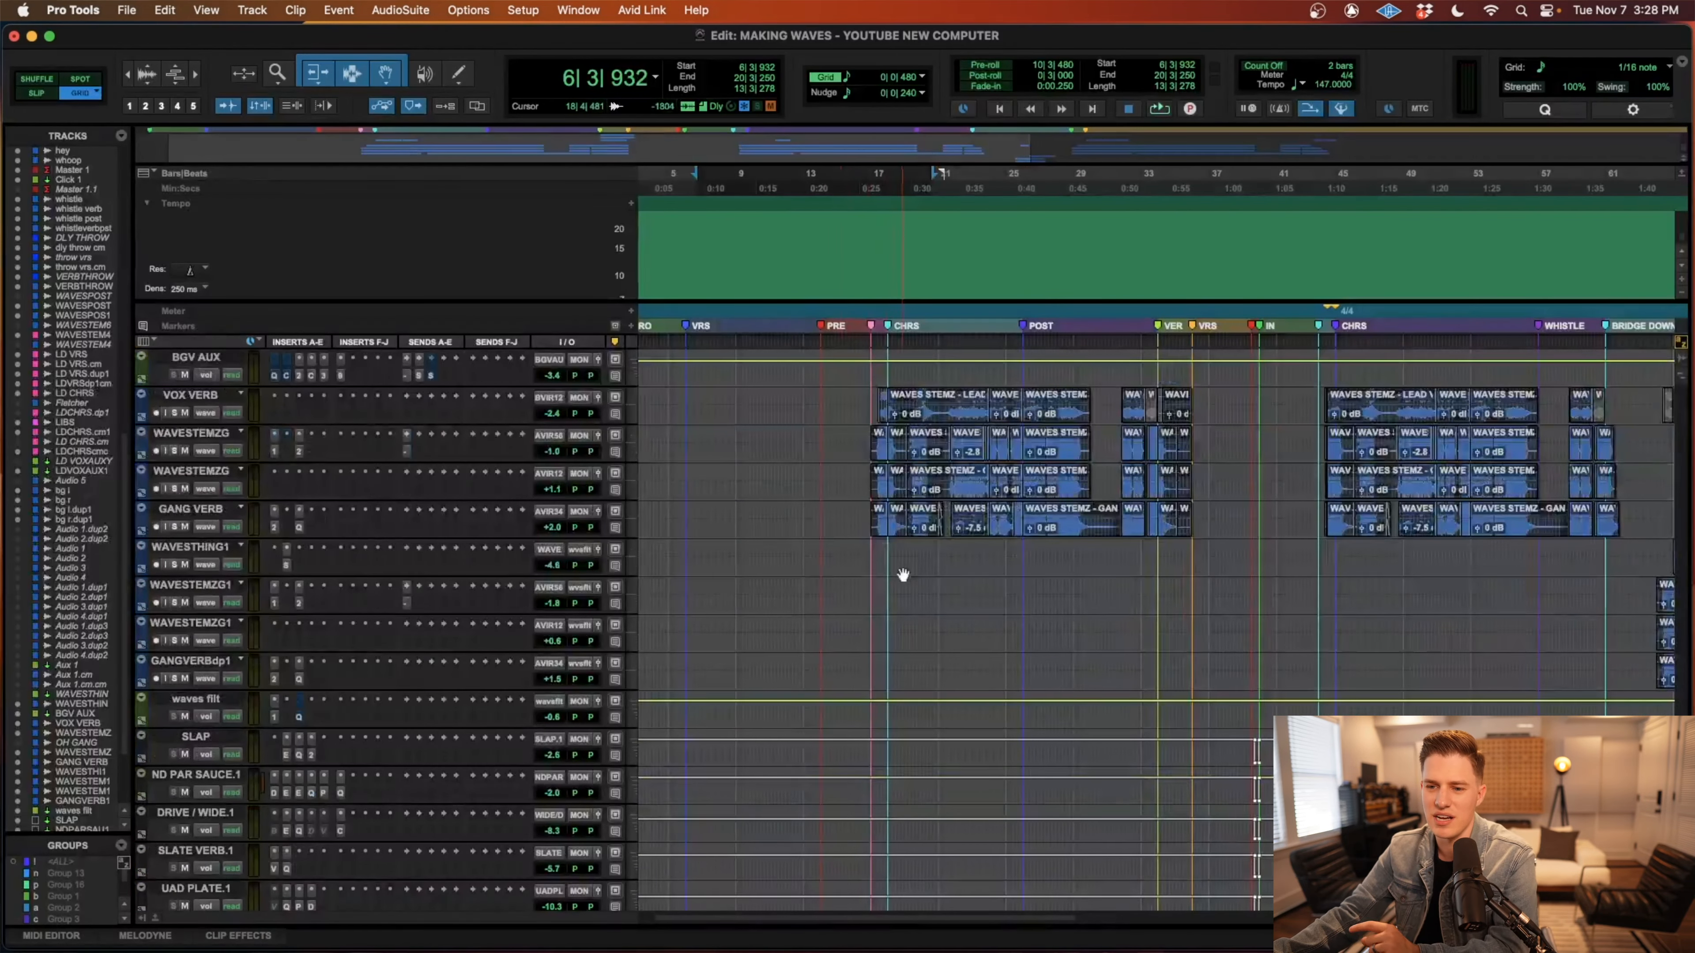
scroll(902, 574, "up", 15)
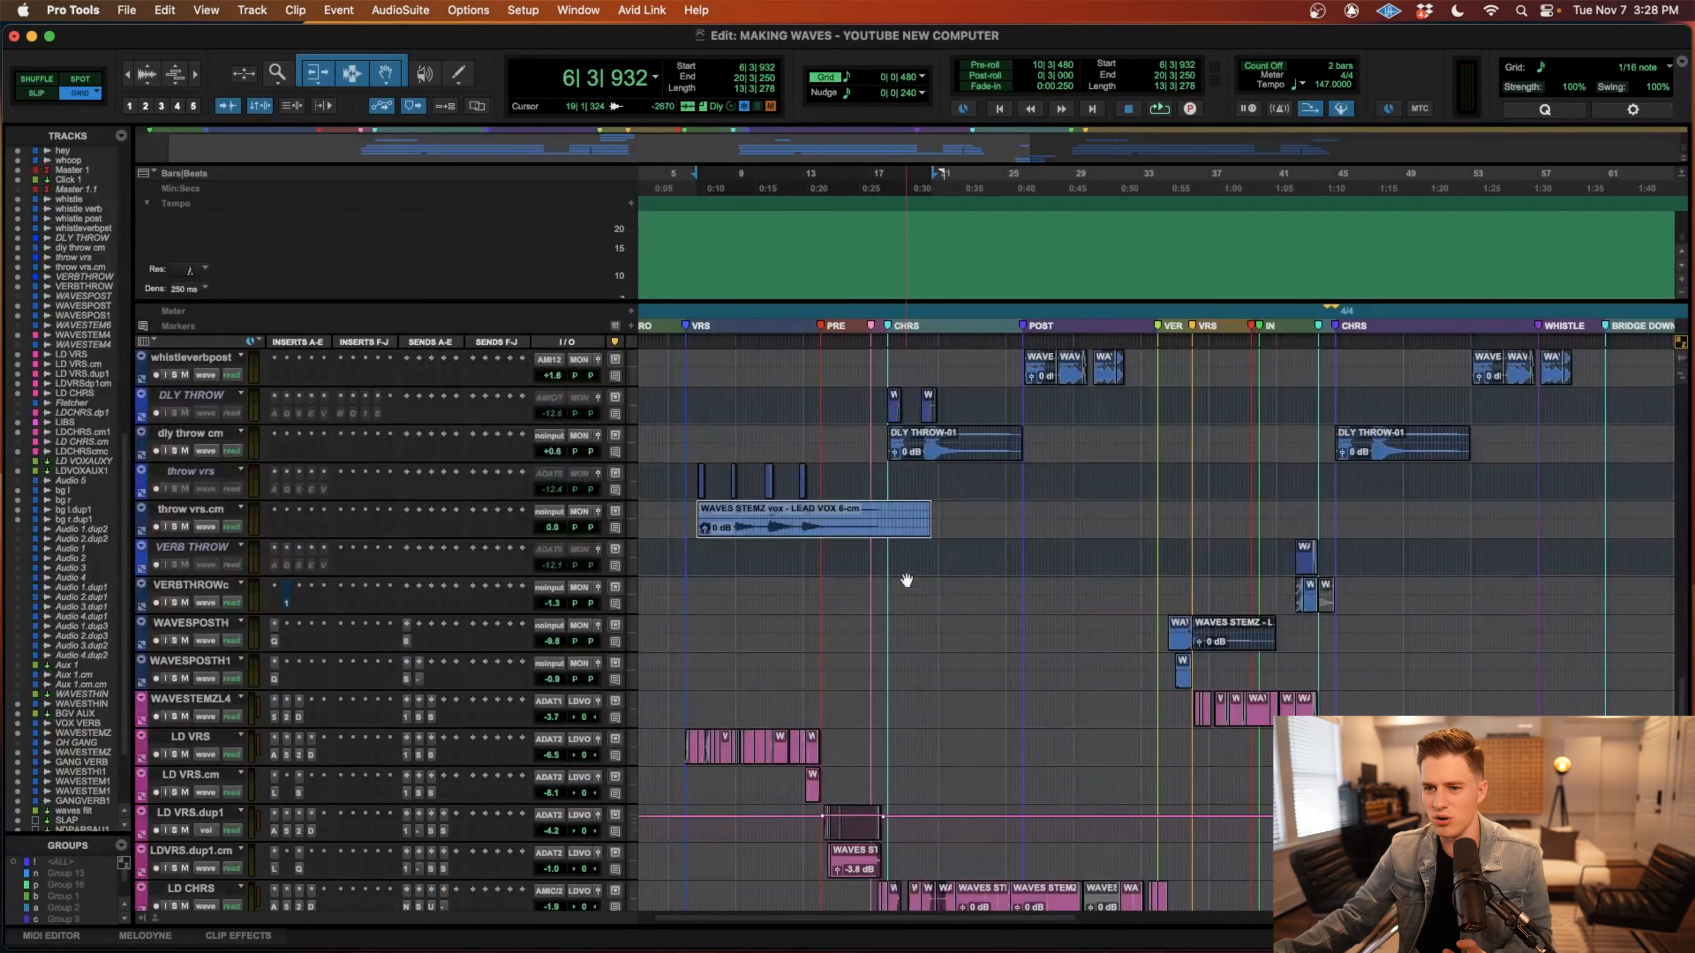
scroll(906, 580, "up", 6)
scroll(892, 581, "left", 3)
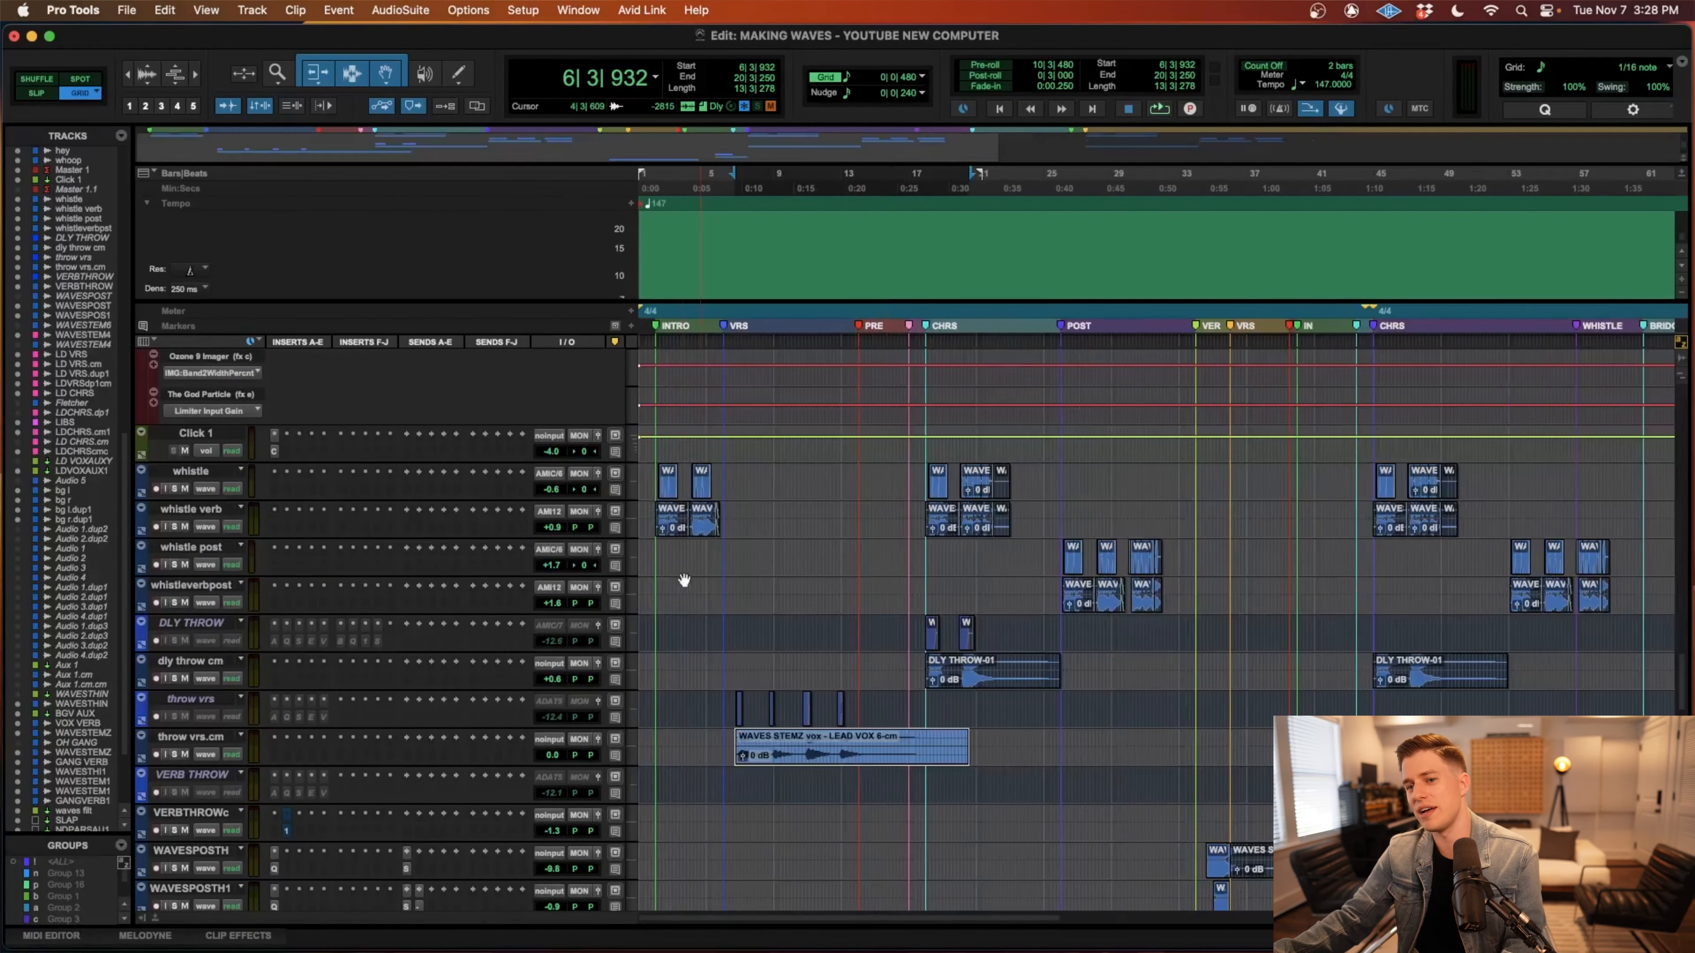
Select the intro clips on the whistle and whistle verb tracks from bar 2 and solo both tracks.
left_click(653, 548)
key("t")
key("t")
key("r")
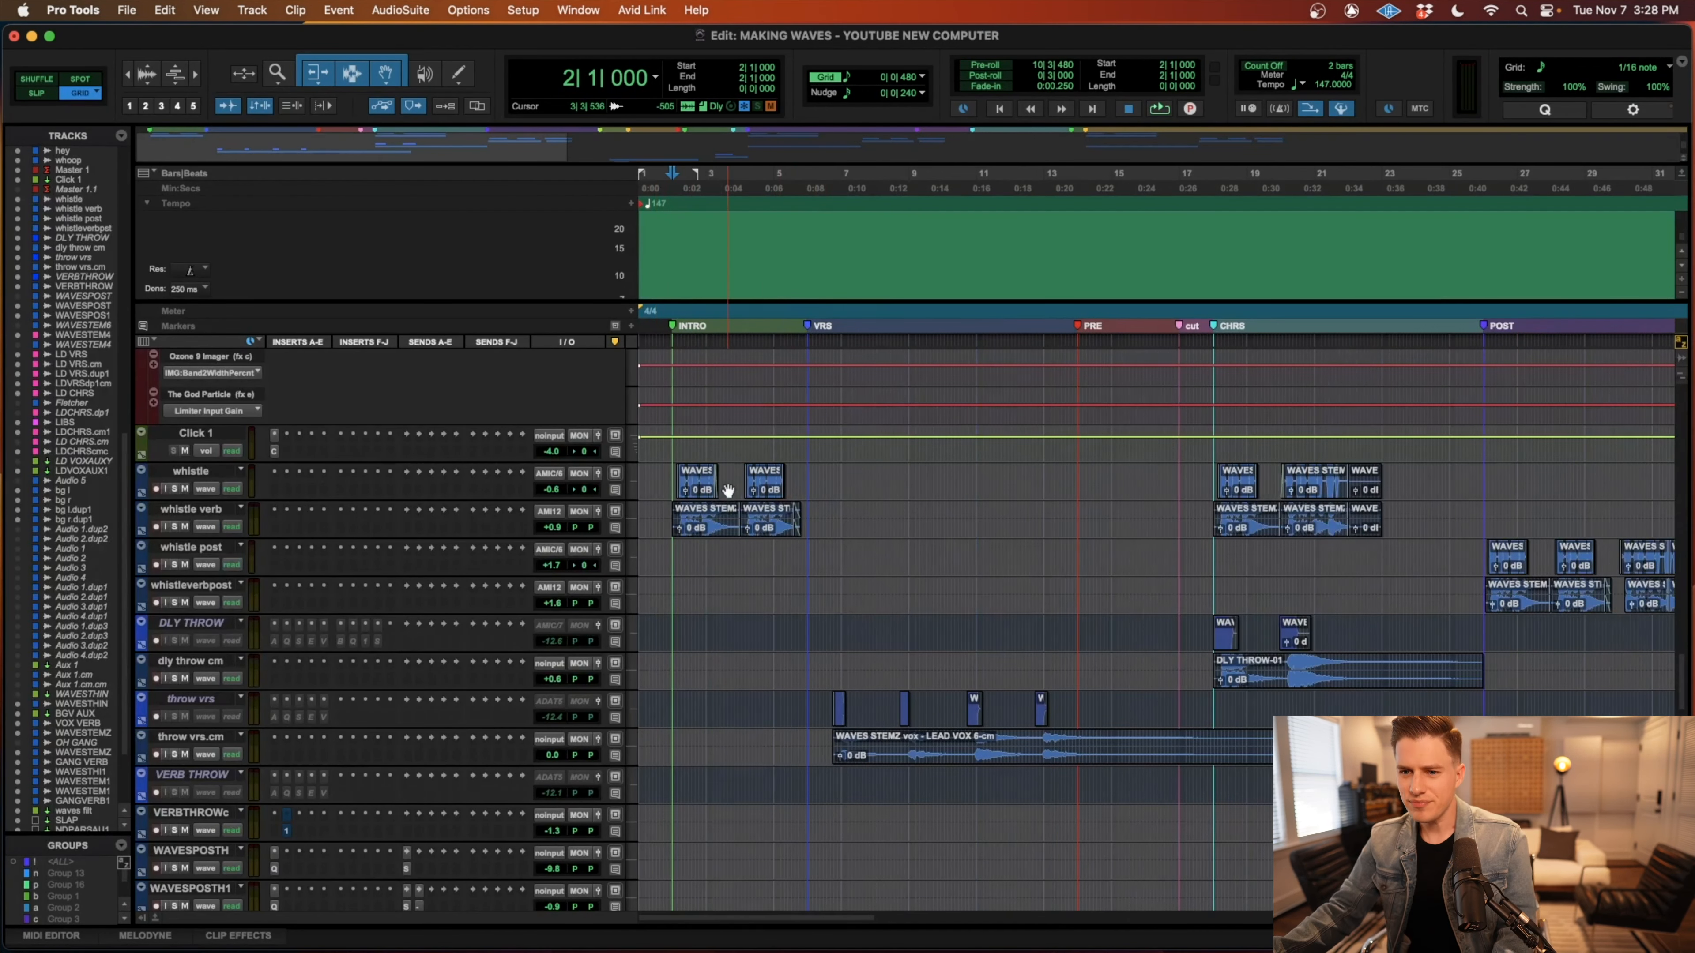
left_click_drag(670, 469, 840, 531)
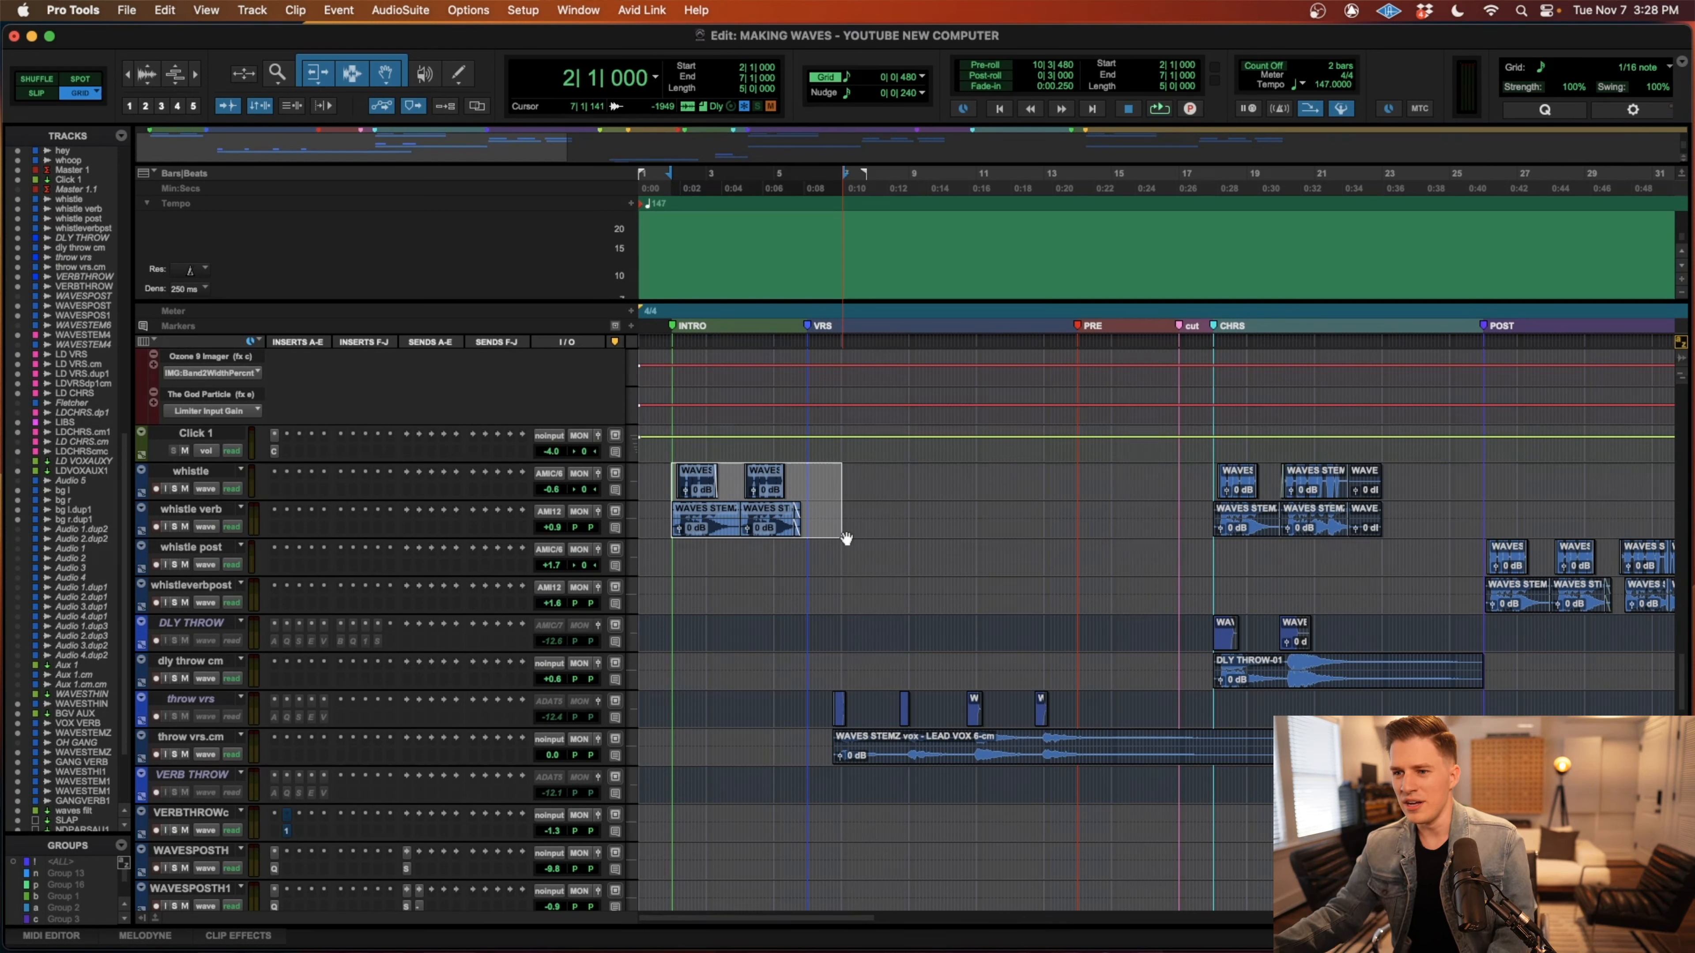
key("shift+s")
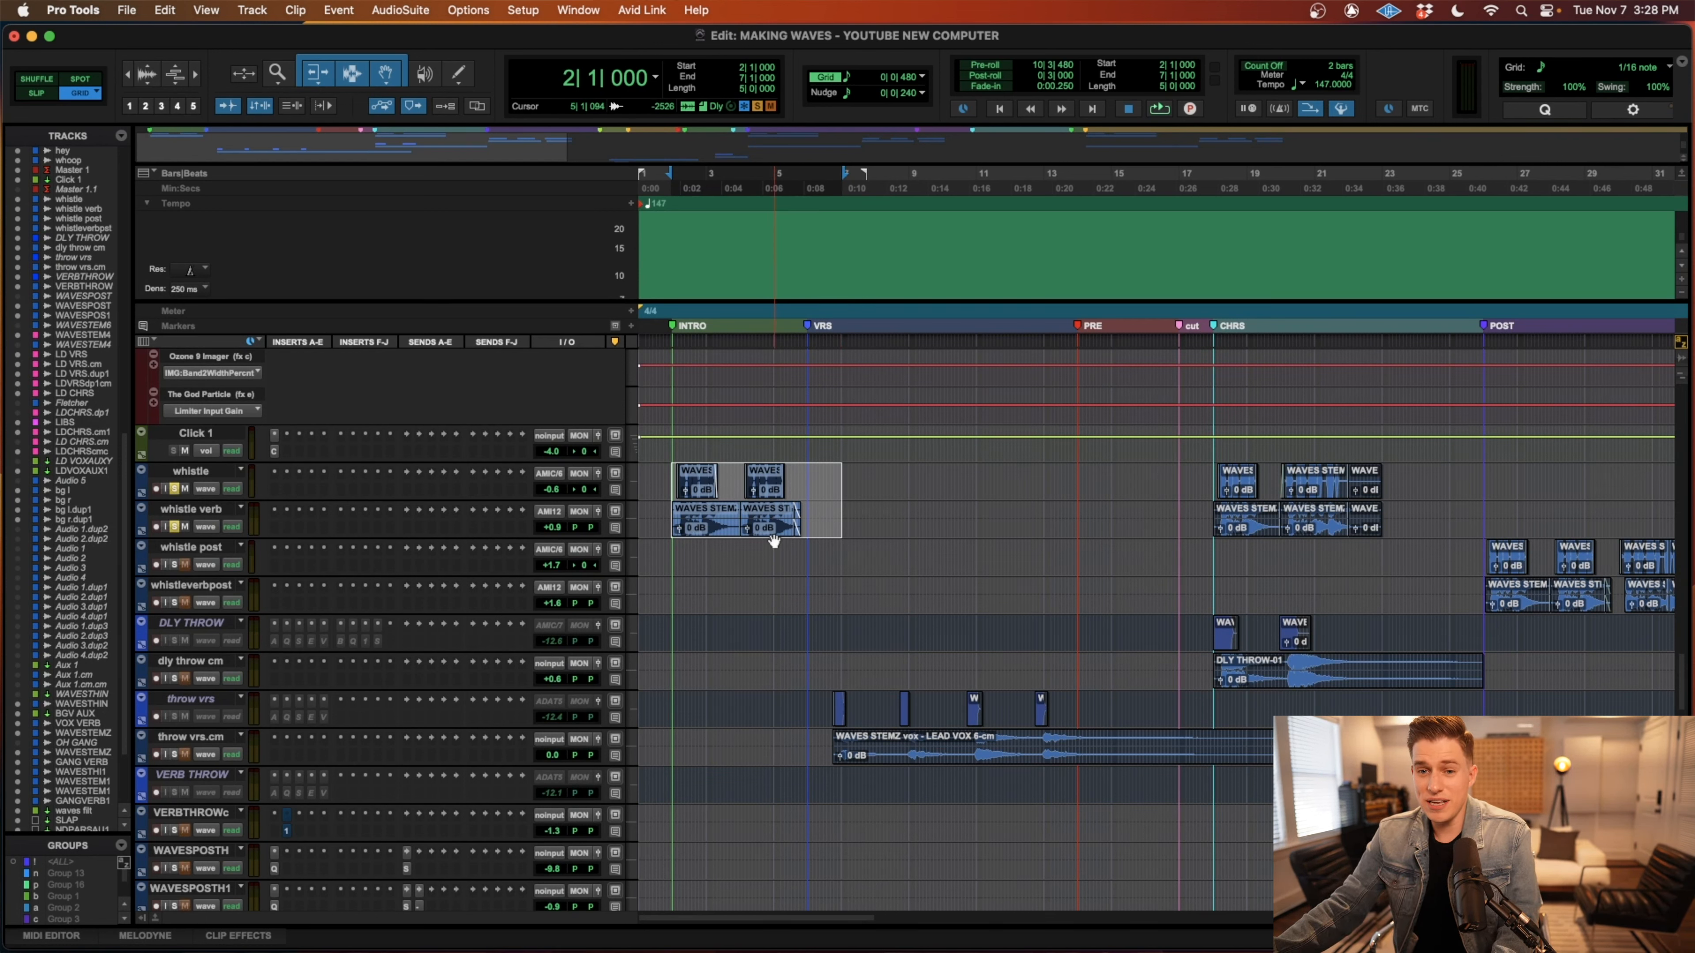
Reselect the intro whistle and whistle verb clips from 2|1|000 to 6|3|480 and play them soloed.
key("t")
key("t")
key("r")
key("alt+super+[")
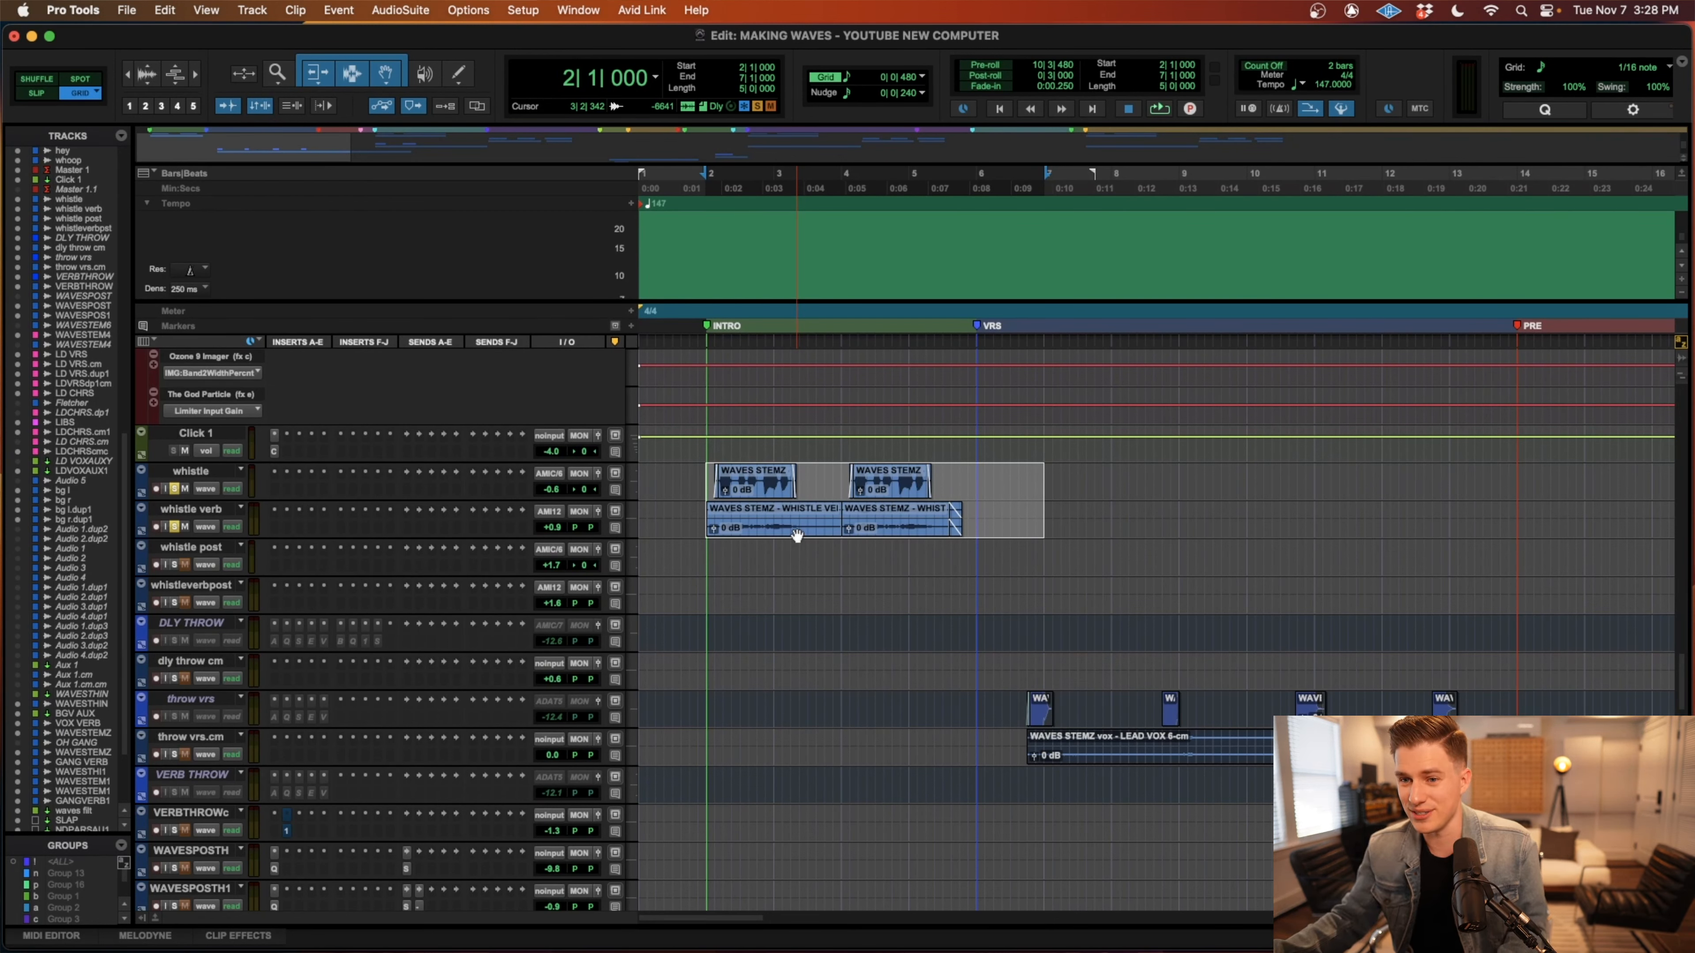
left_click_drag(1018, 520, 709, 479)
key("super+bracketright")
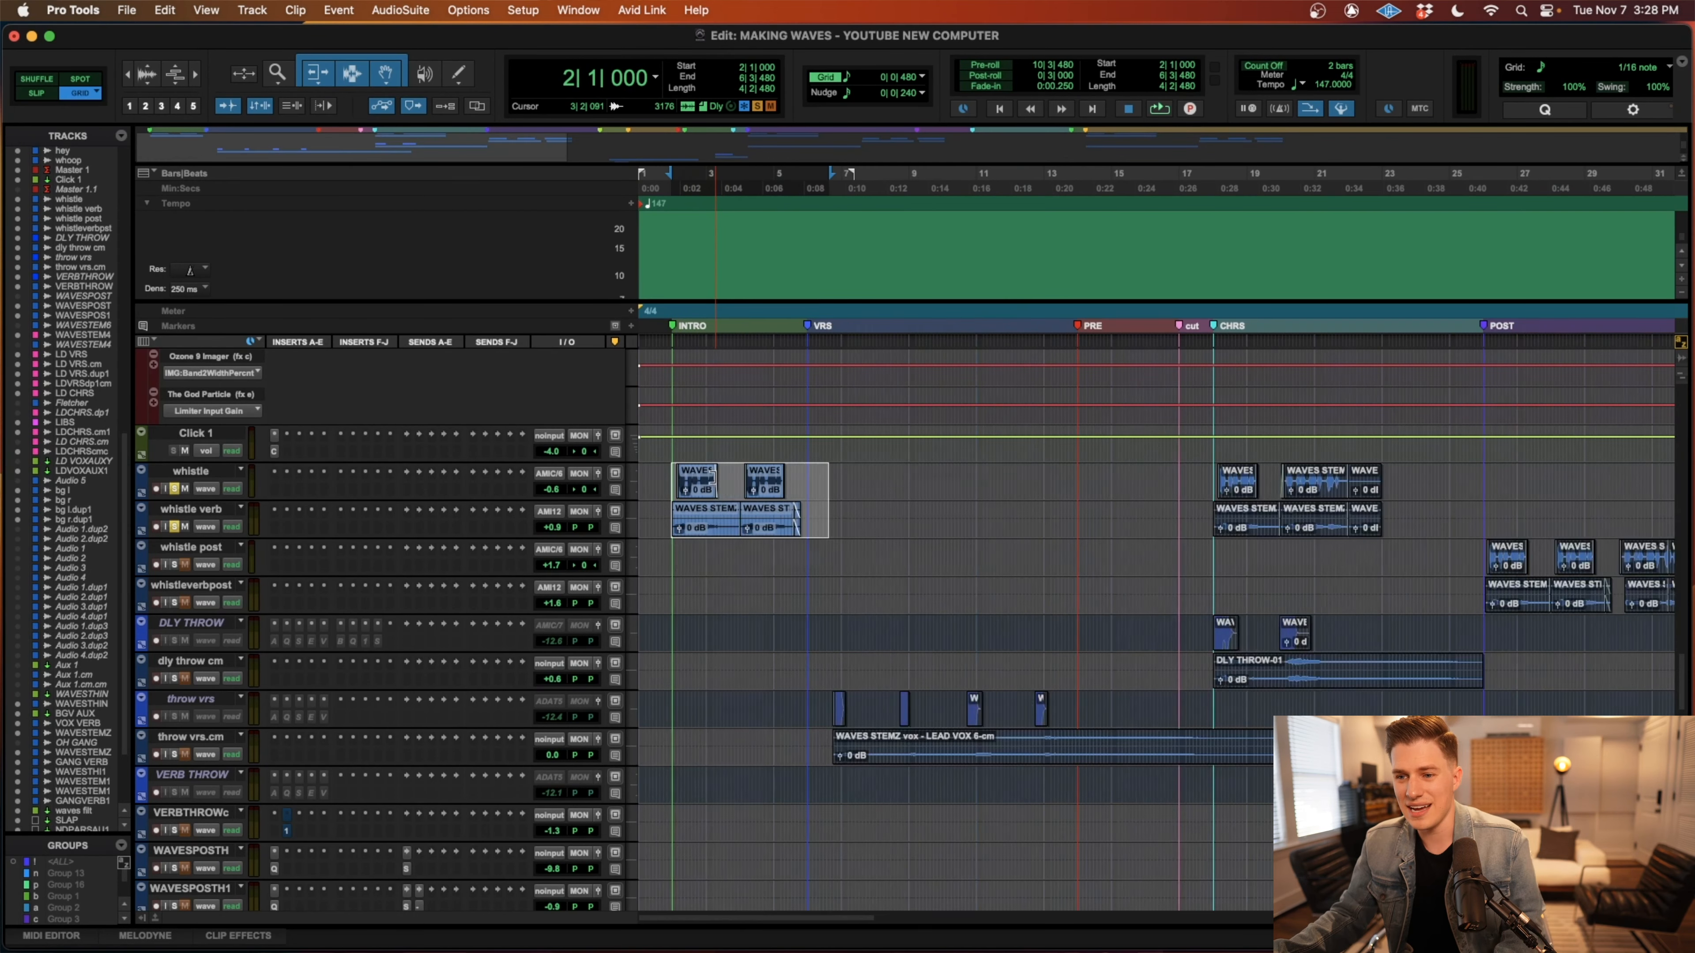
key("space")
key("super+bracketleft")
key("super+bracketleft")
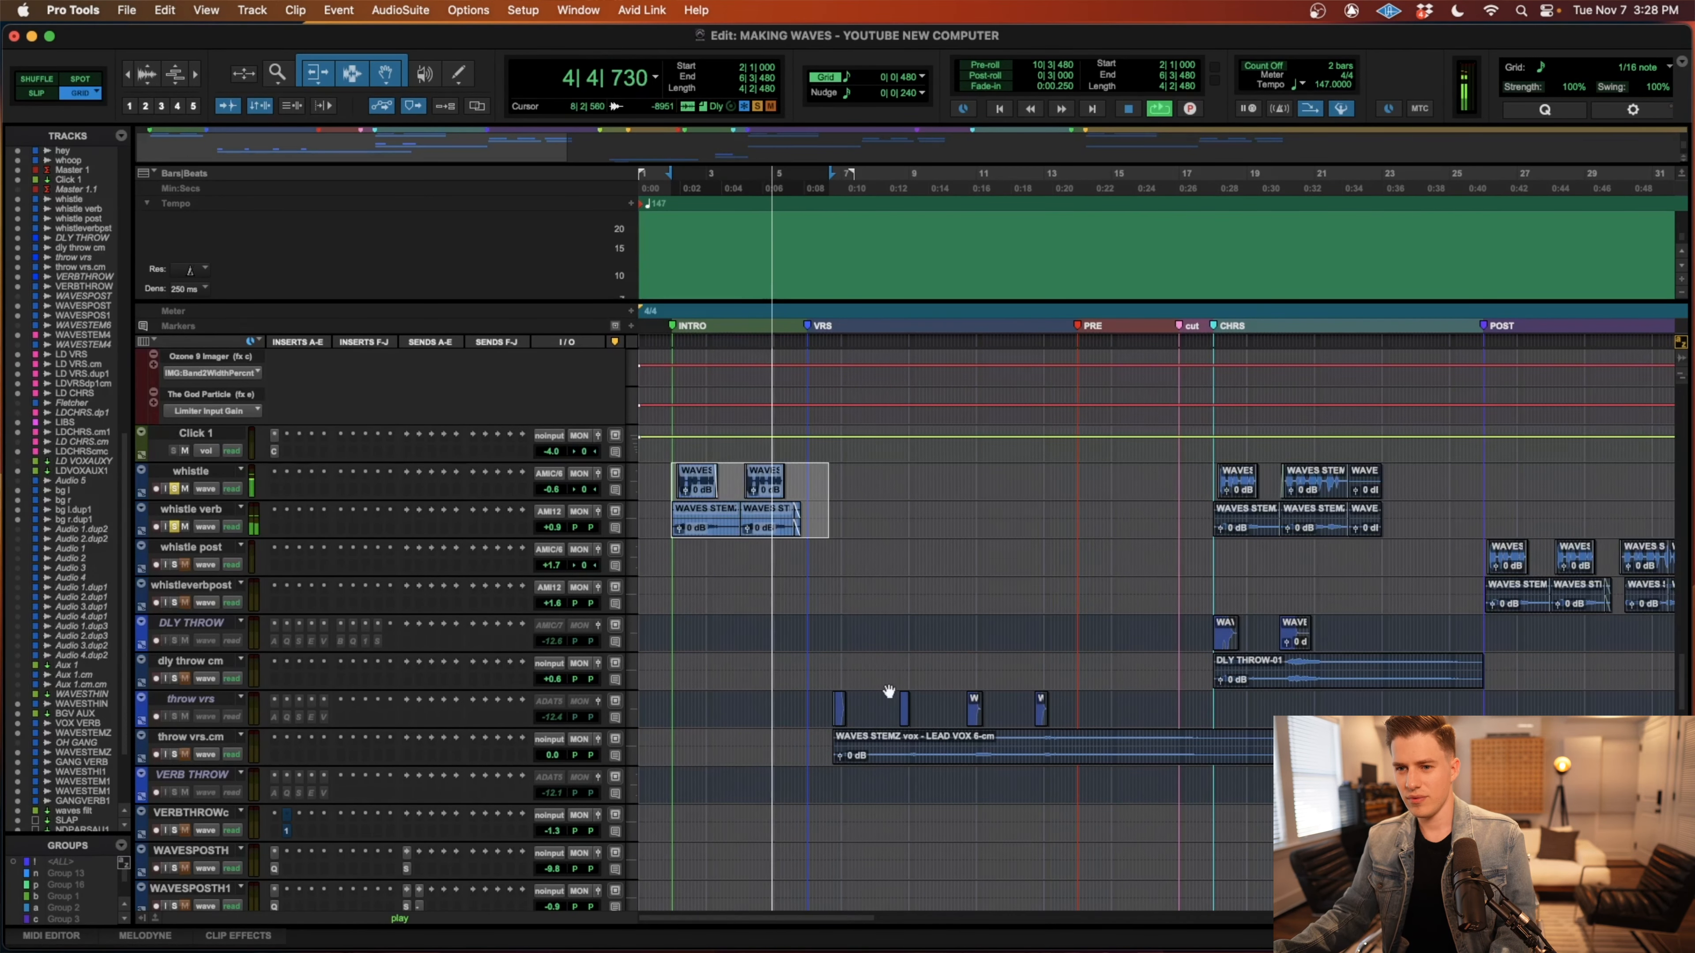
key("space")
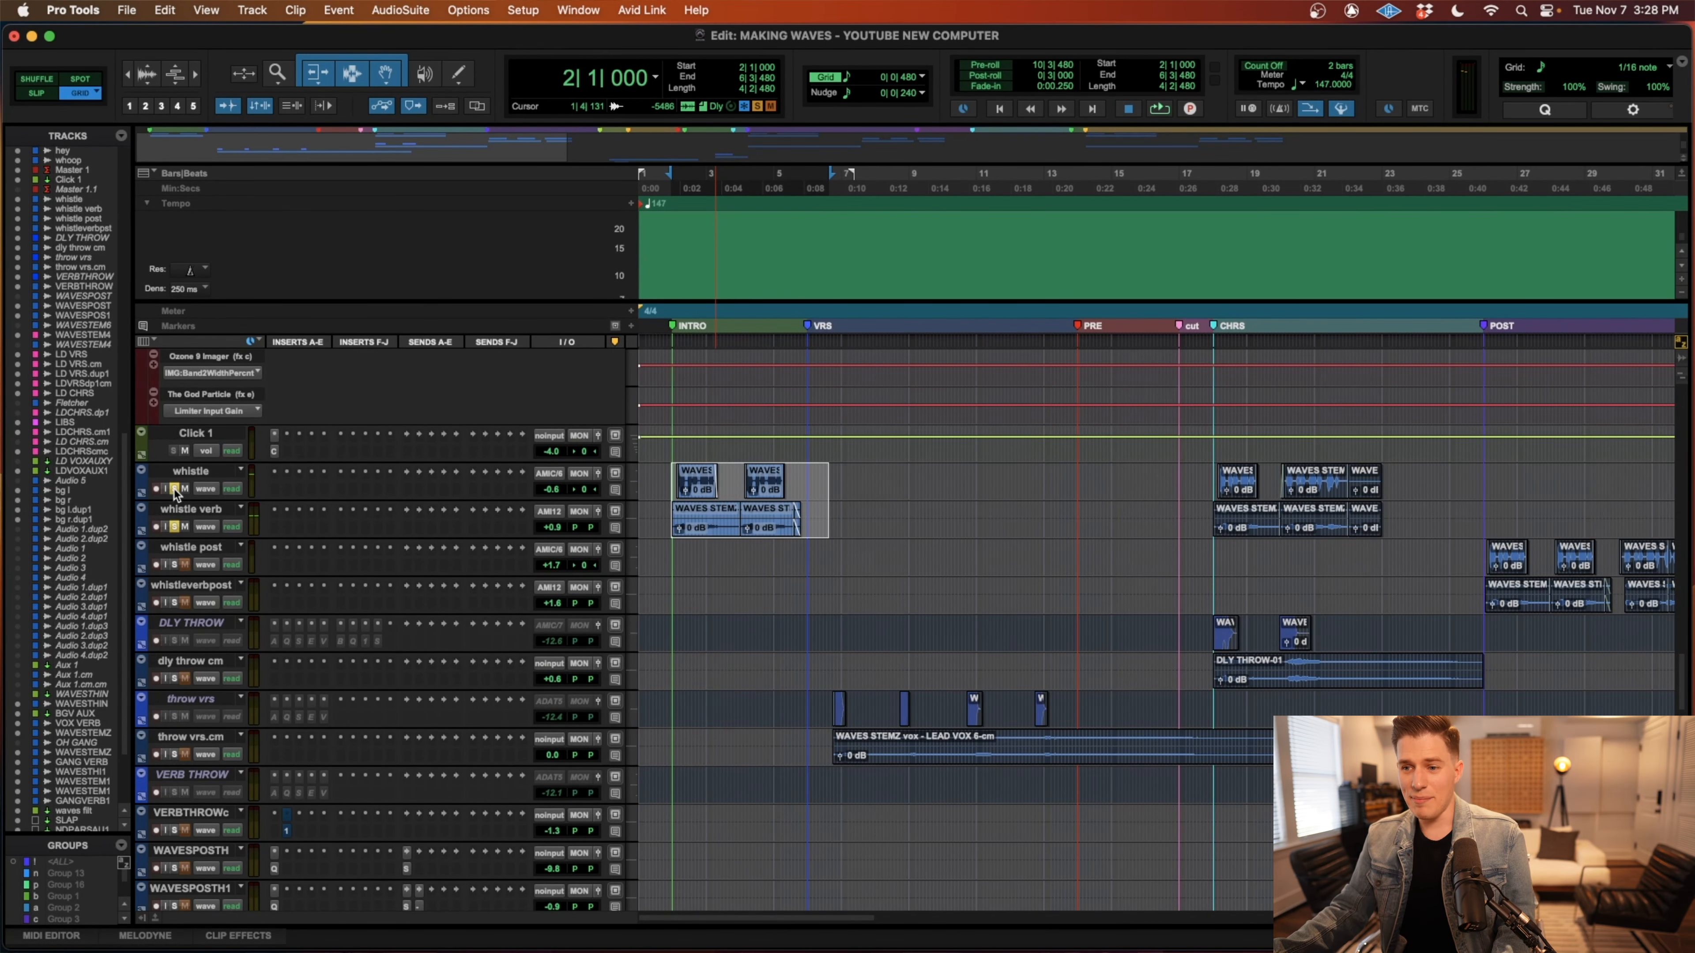
Unsolo the whistle tracks, place the playback cursor at bar 17 before the chorus, and view the throw and lead vocal tracks there.
left_click(1218, 546)
key("t")
key("t")
key("r")
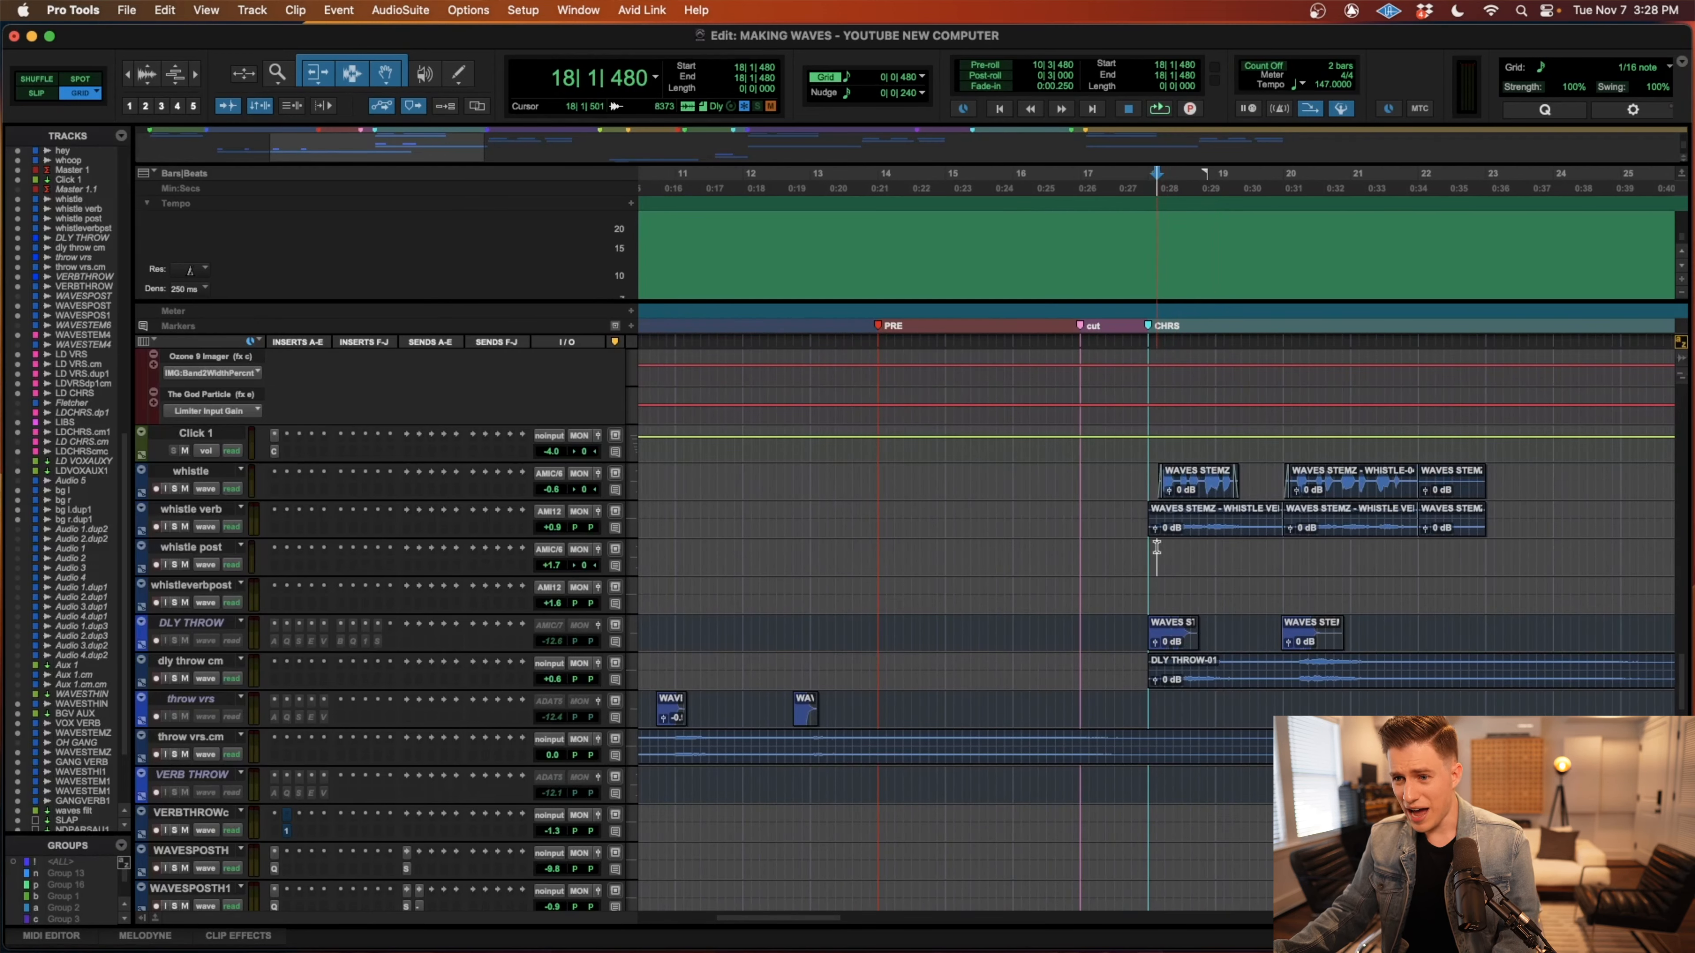
key("r")
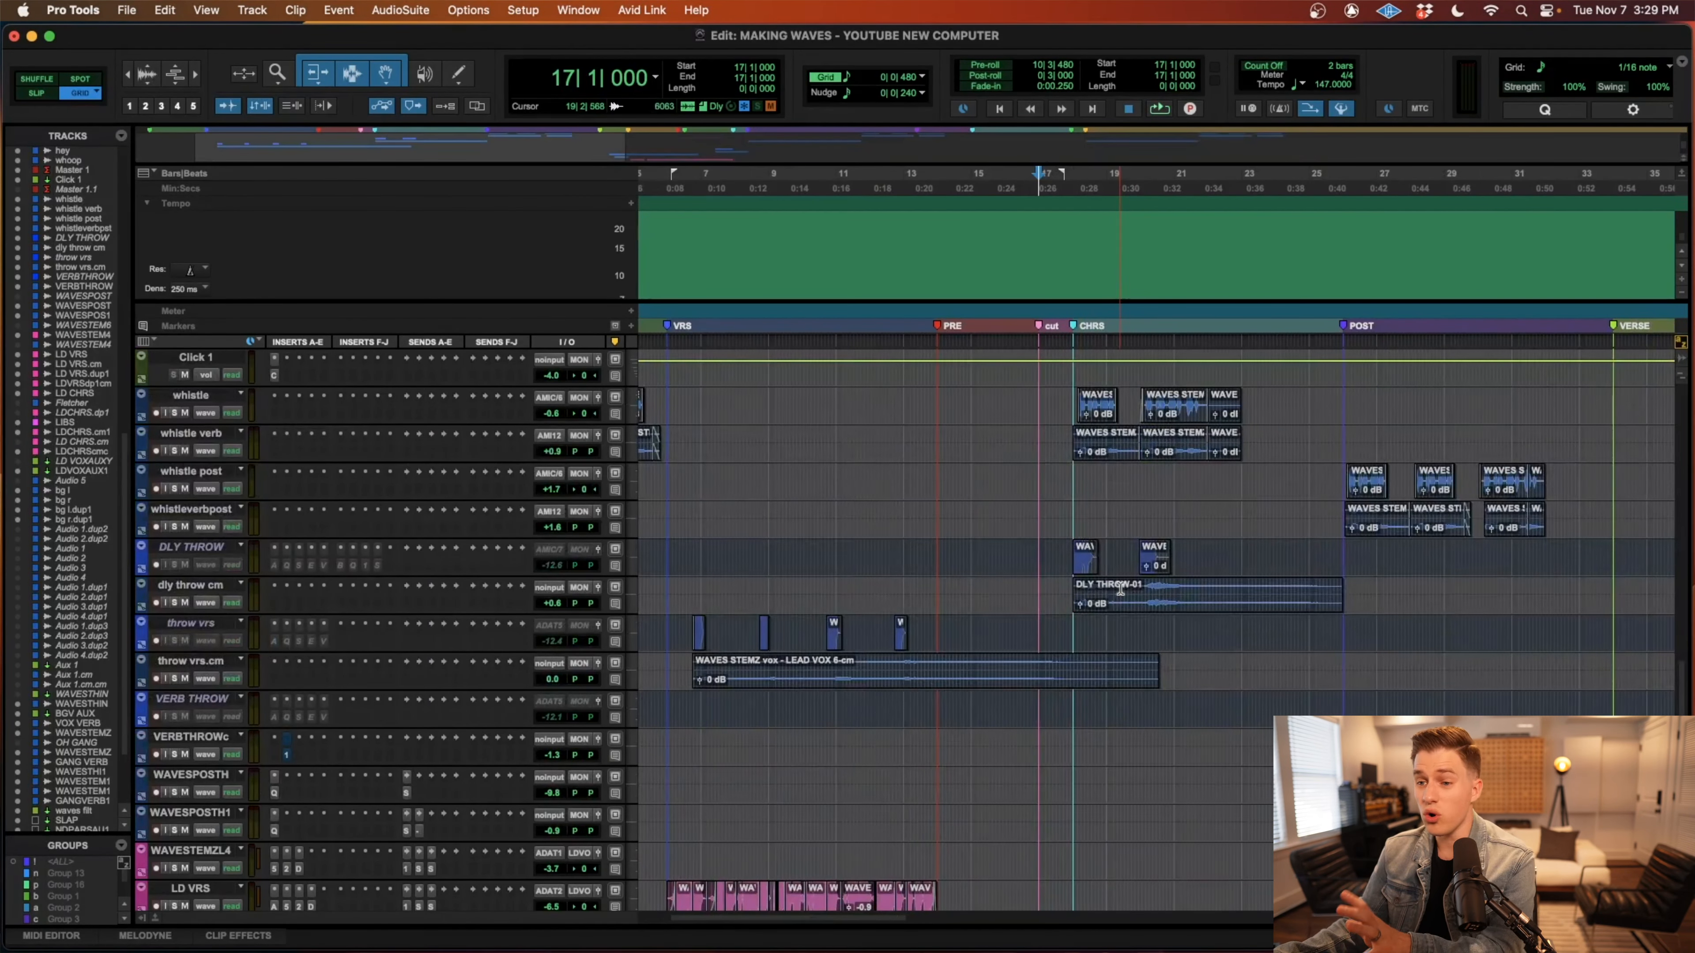
scroll(1120, 588, "down", 10)
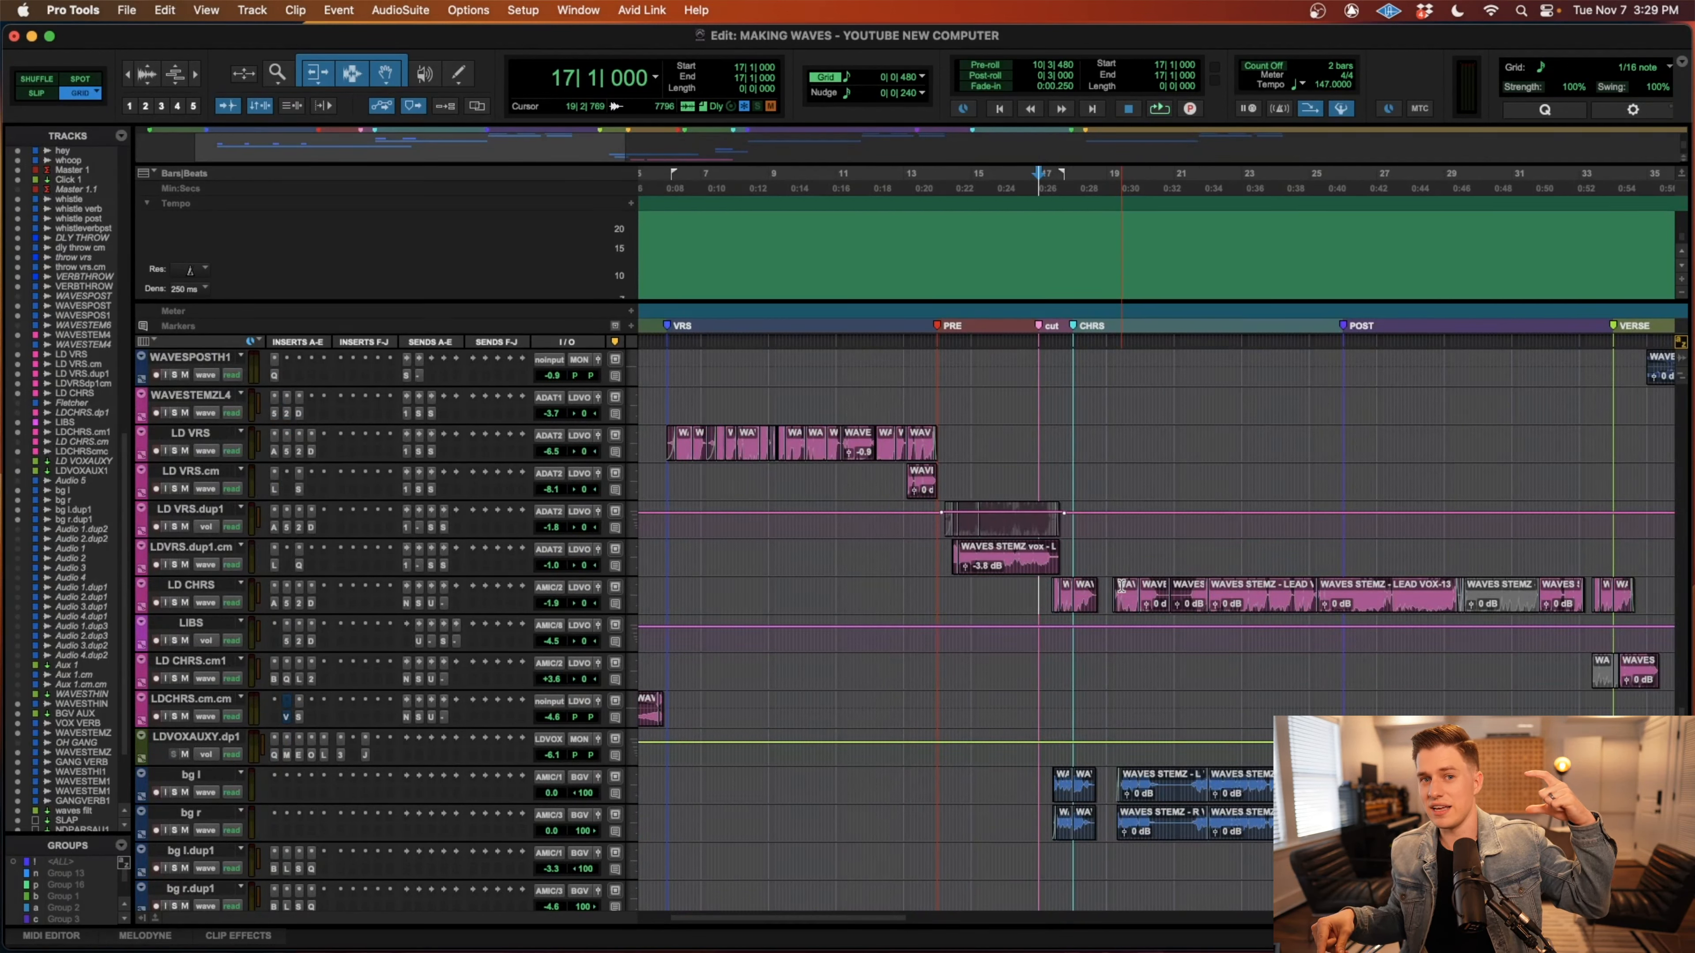
scroll(1119, 586, "up", 15)
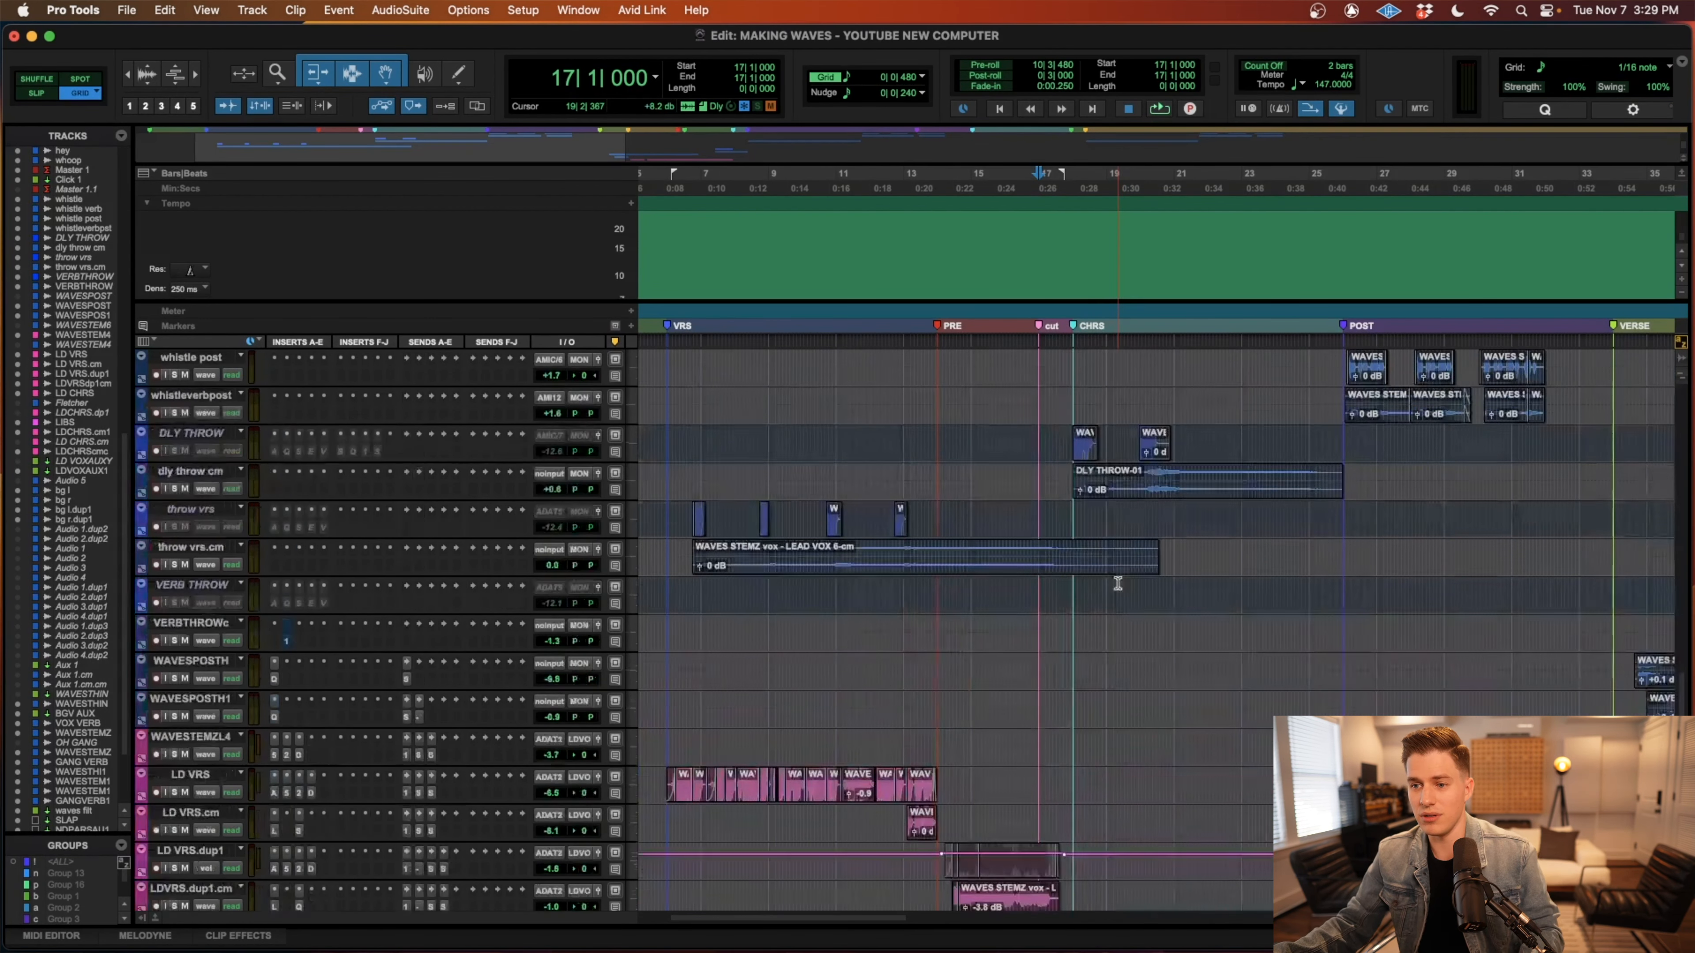
Play the full mix from bar 17 into the chorus while viewing the whistle, throw and lead vocal tracks.
key("space")
scroll(1116, 594, "down", 6)
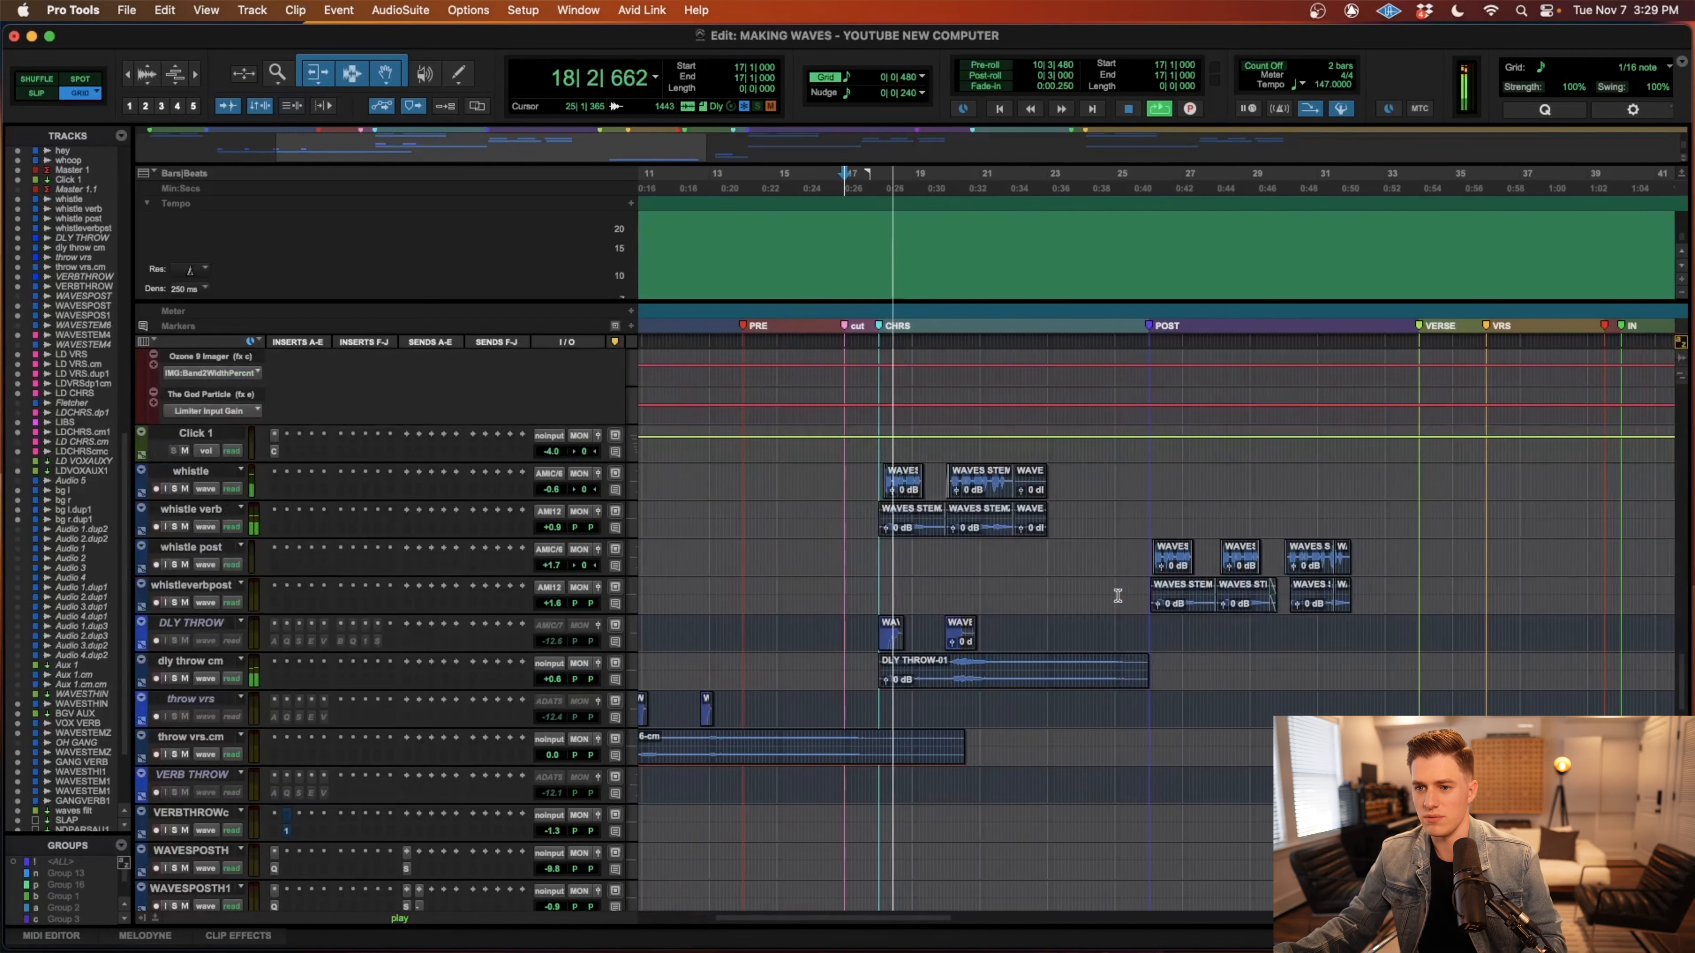
scroll(1117, 595, "down", 1)
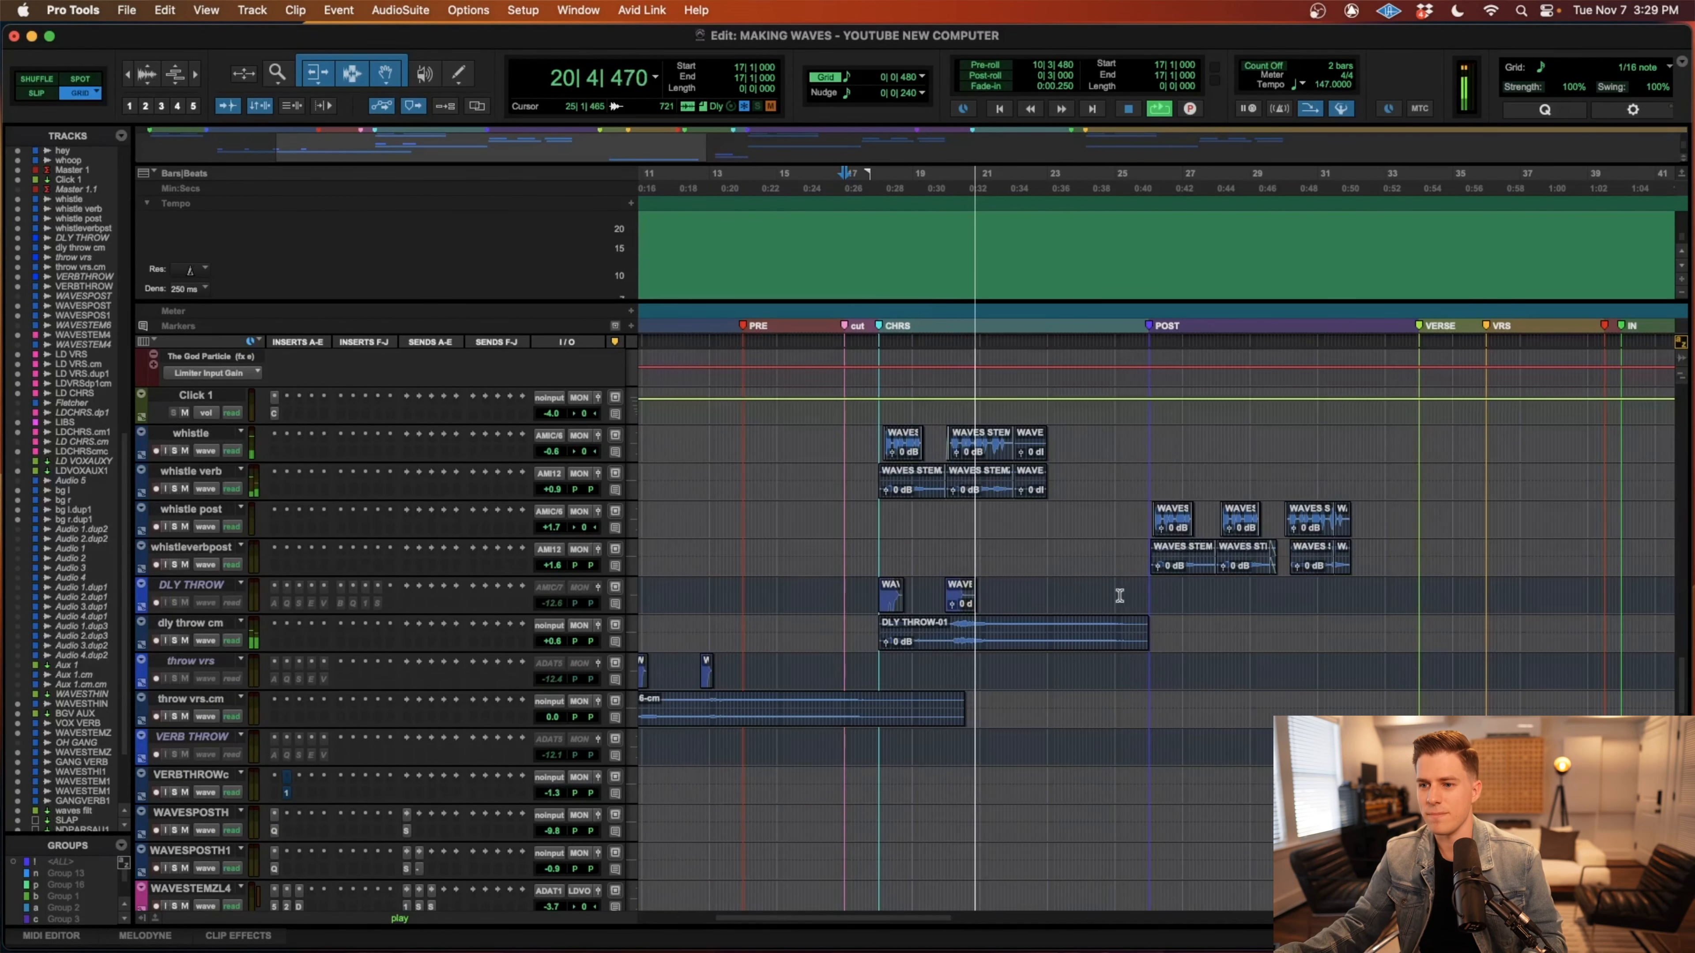
scroll(1118, 599, "down", 1)
key("space")
scroll(1079, 607, "down", 6)
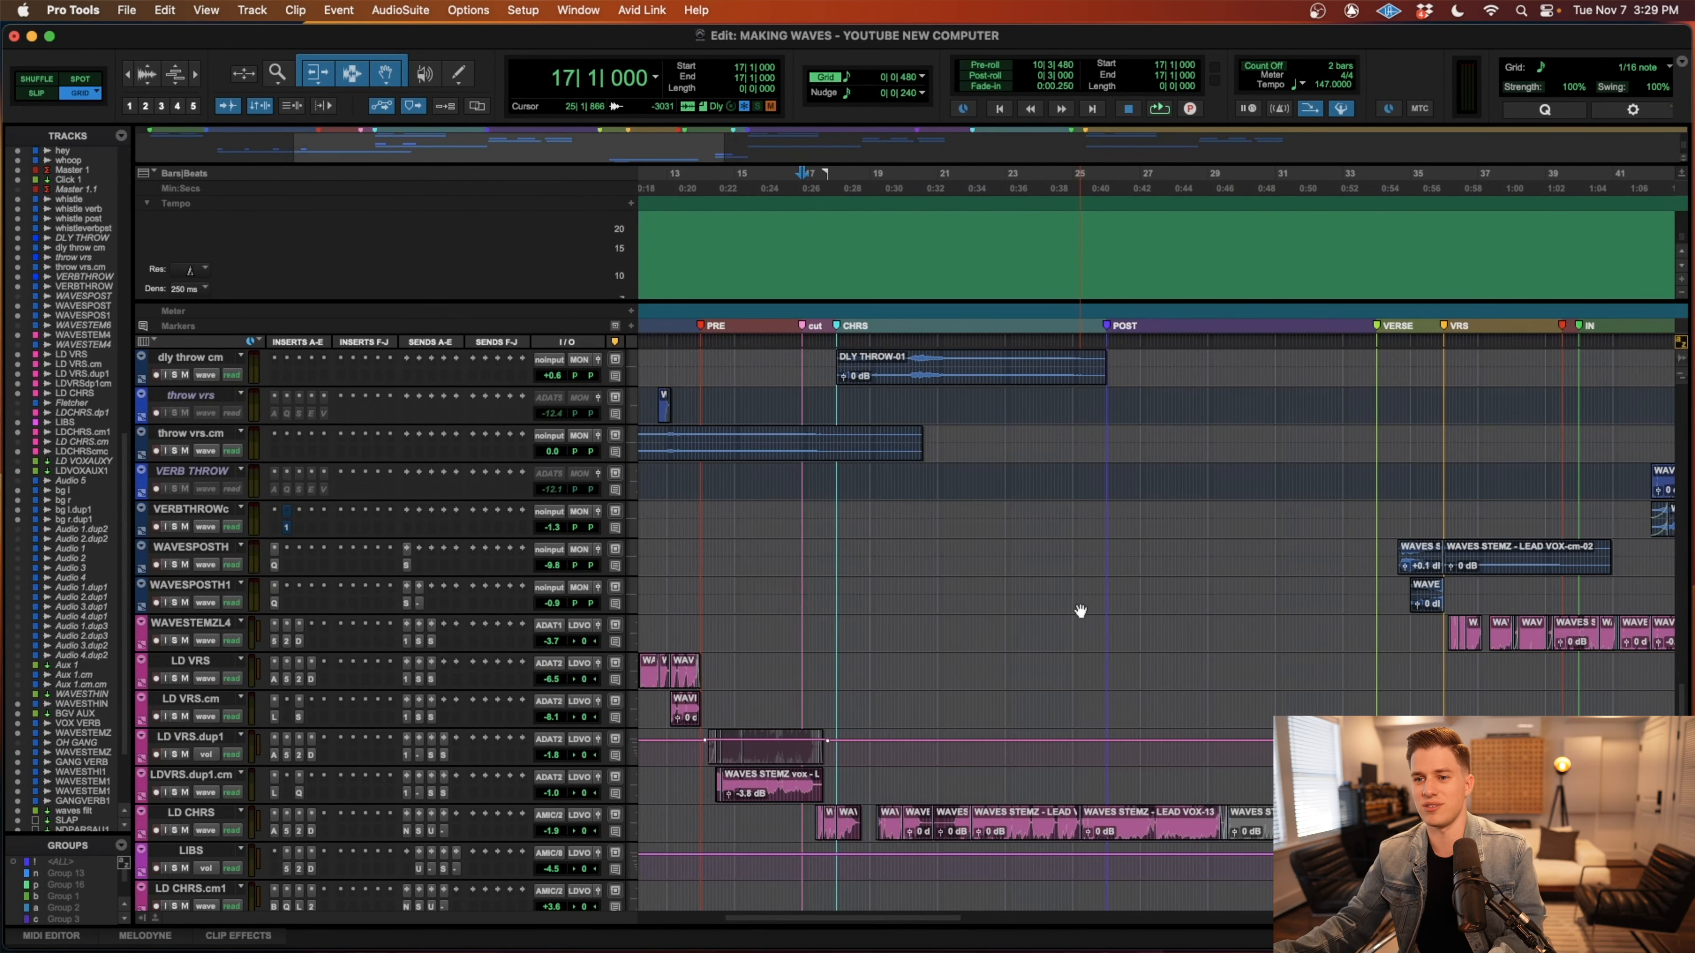
Select the post-chorus clips on the whistle post and whistleverbpost tracks from 26|1|000 to 35|2|000 and solo both tracks.
scroll(1080, 611, "up", 3)
key("r")
scroll(1081, 620, "up", 2)
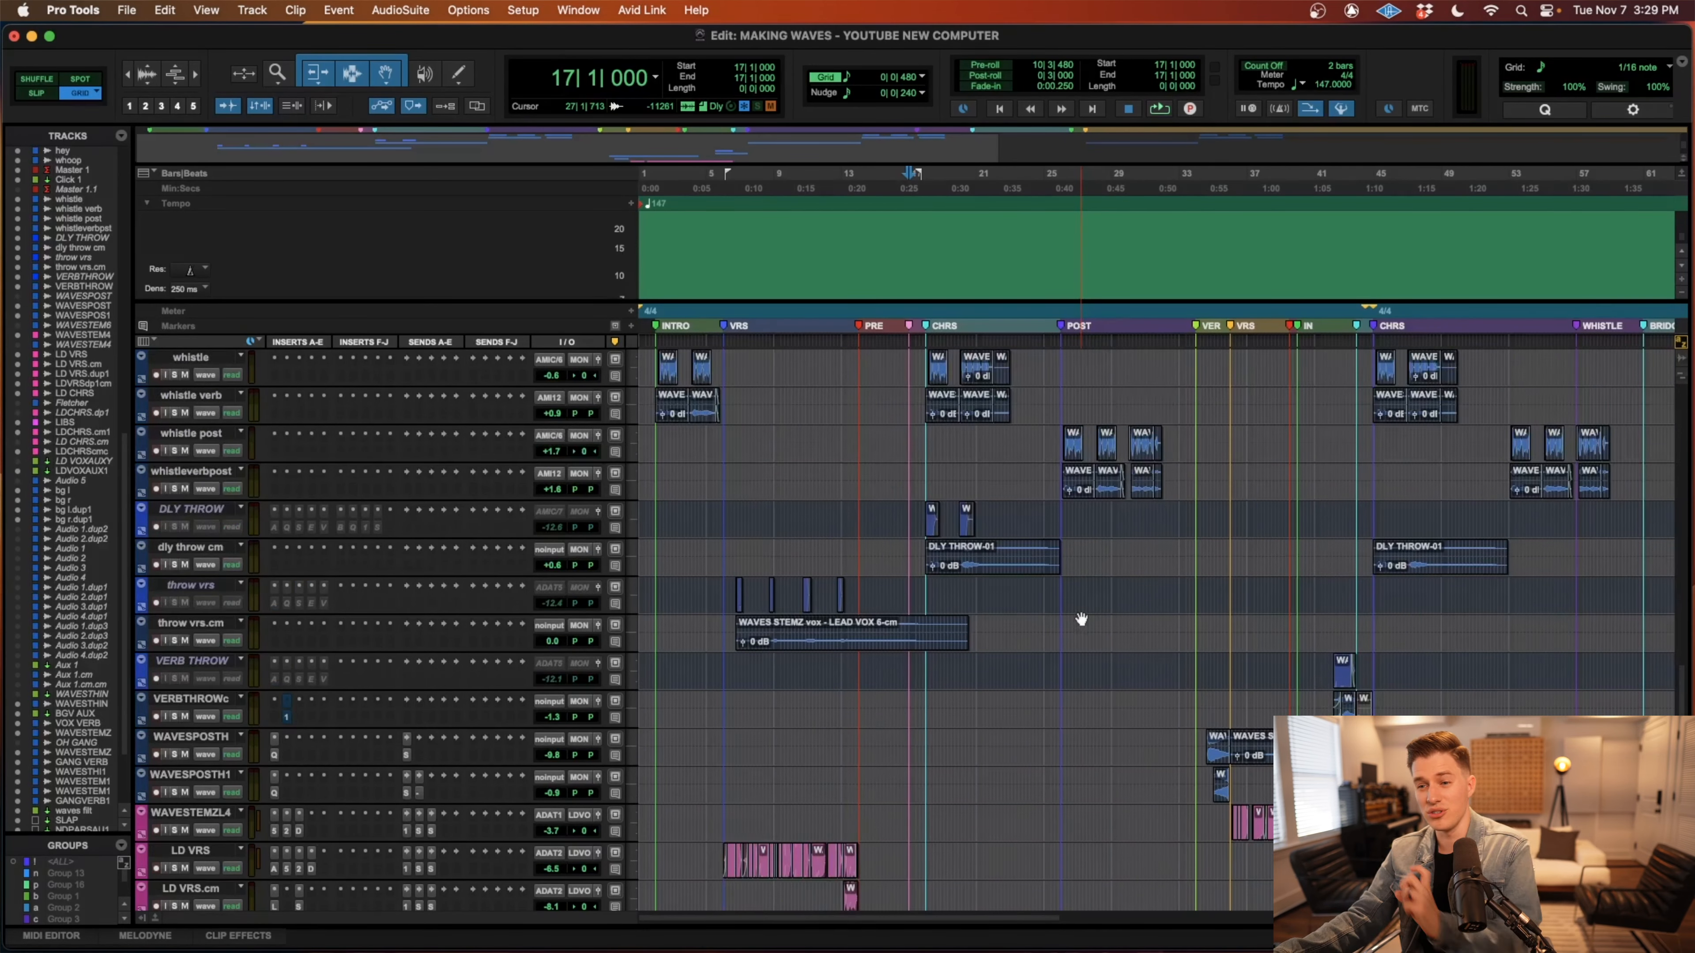
scroll(1081, 619, "up", 3)
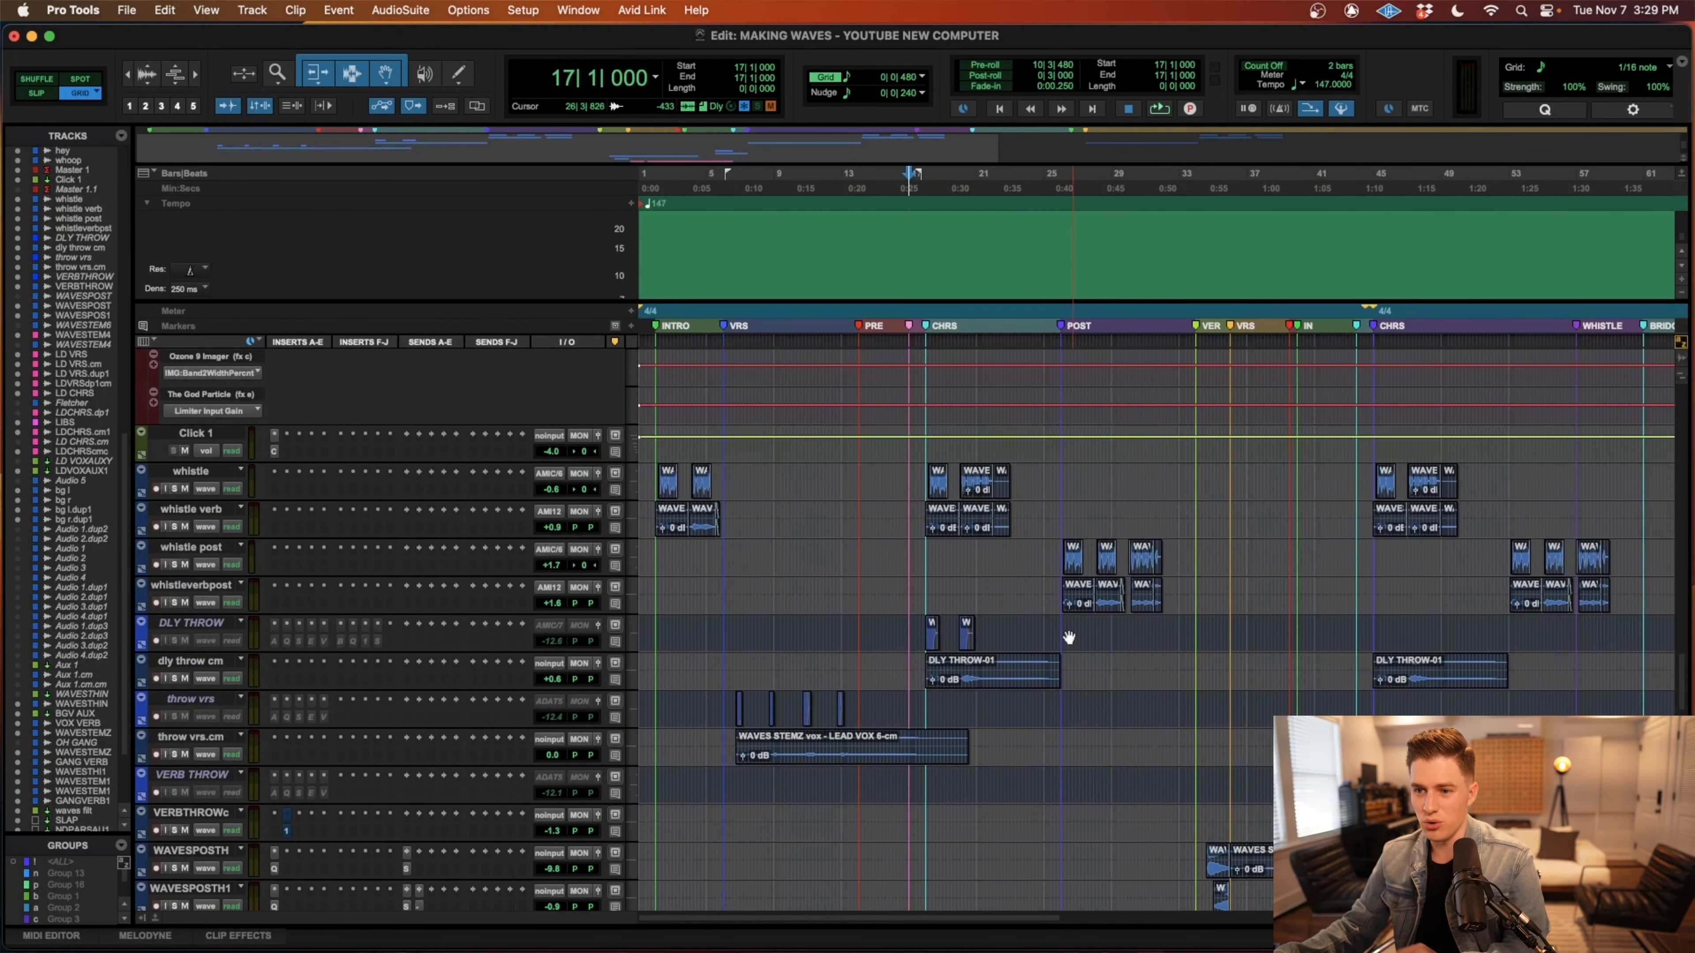
left_click_drag(1061, 549, 1214, 612)
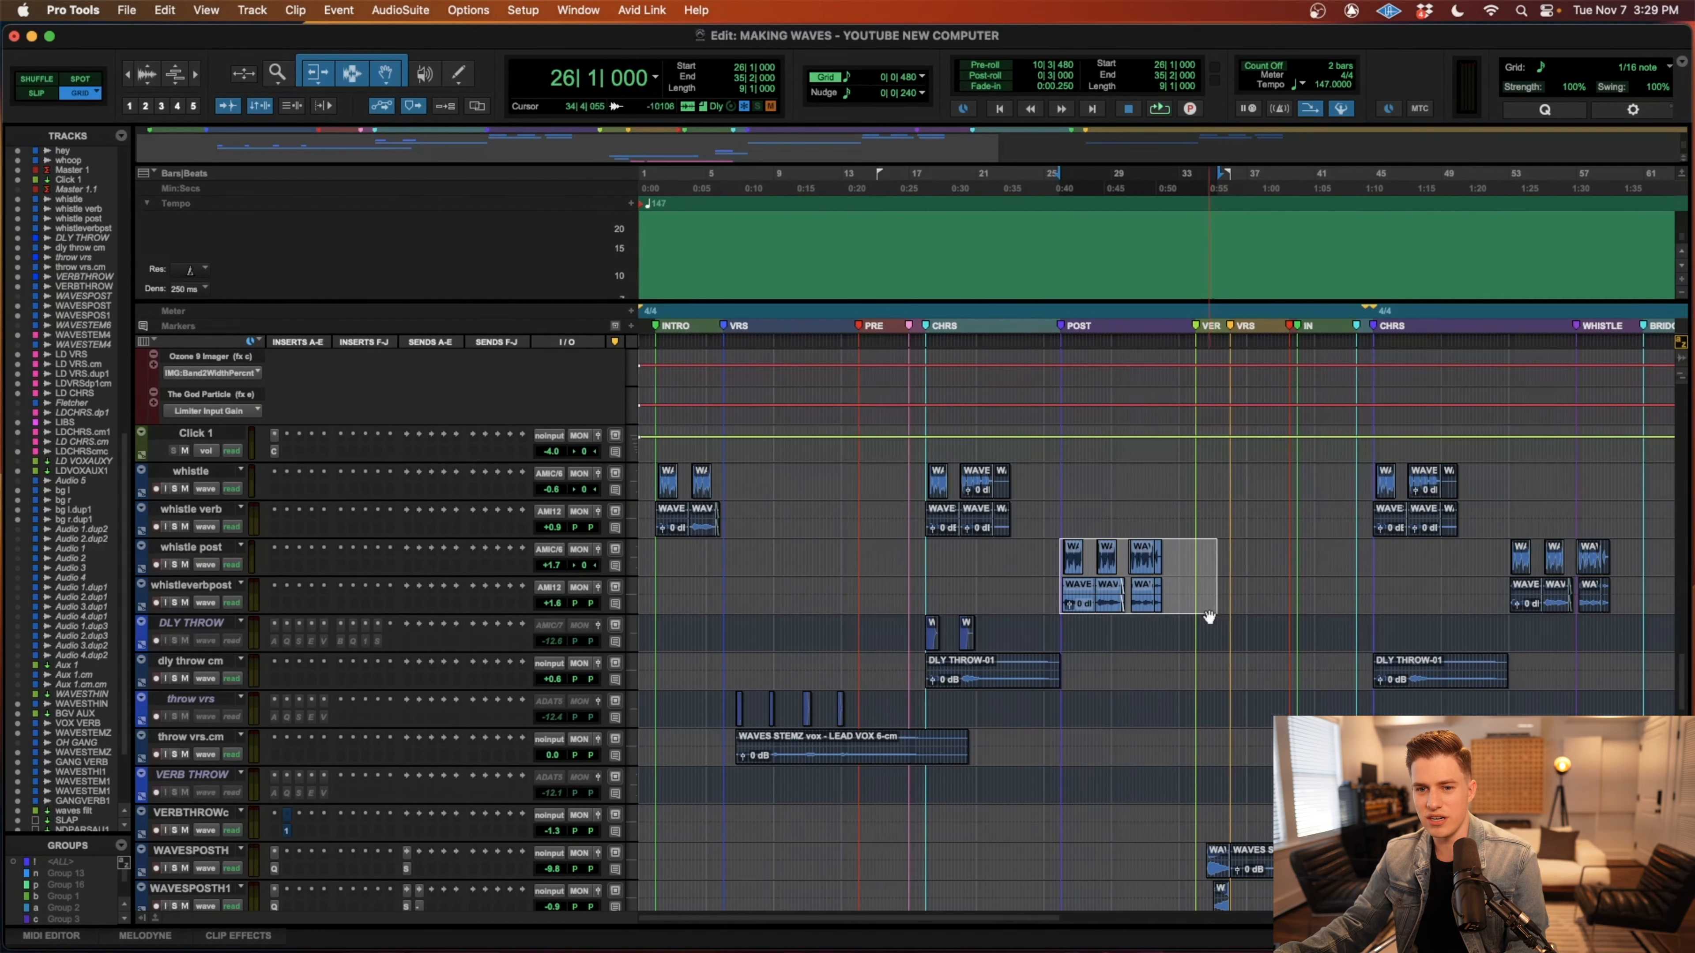
key("t")
key("t")
key("t")
key("shift+s")
key("r")
key("r")
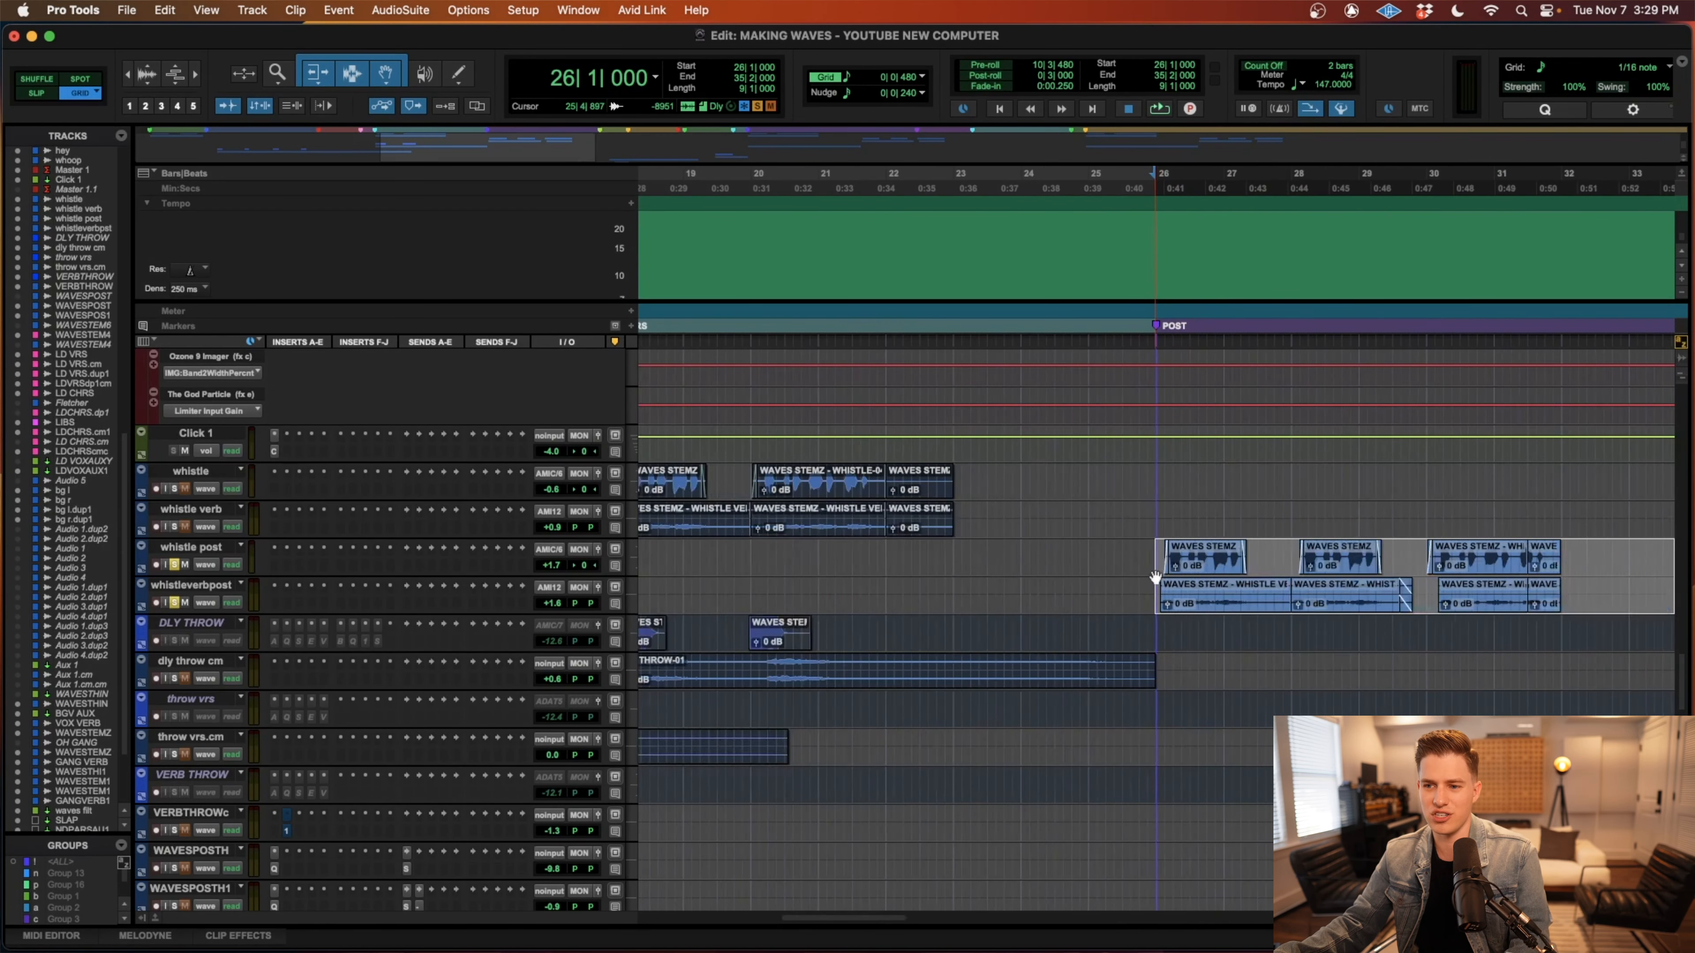
Play the post-chorus from 26|1|000 in the full mix while examining the whistle, lead vocal, background vocal and hey tracks.
scroll(1112, 584, "right", 3)
key("space")
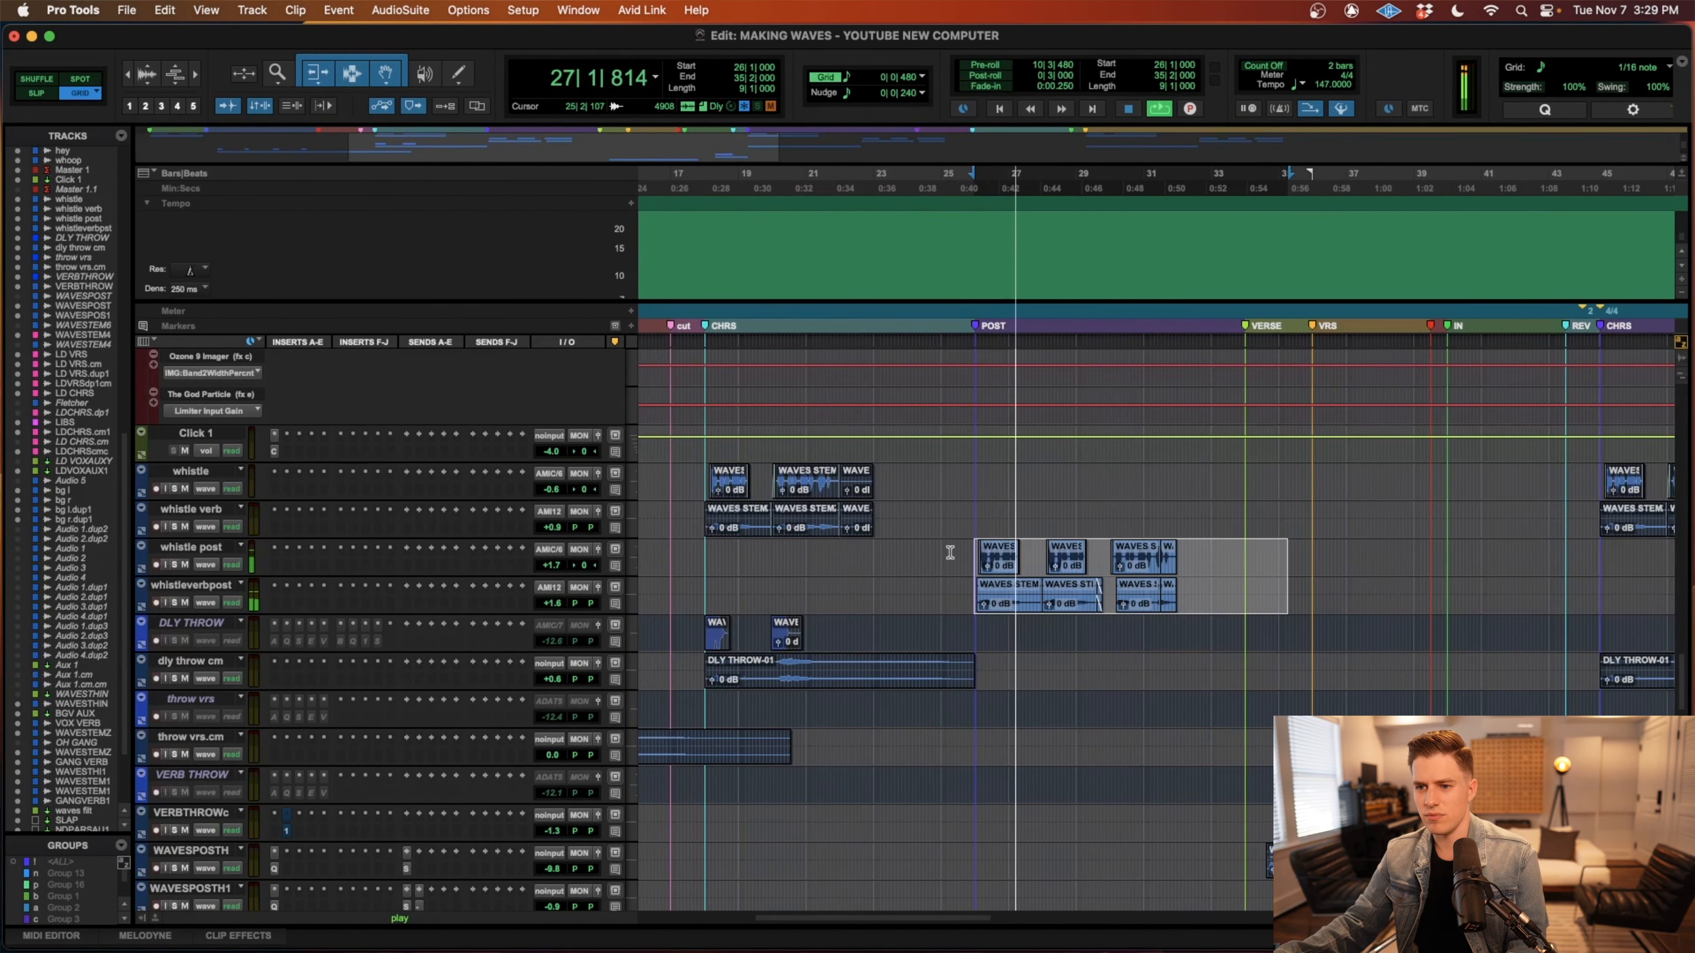
scroll(950, 552, "down", 15)
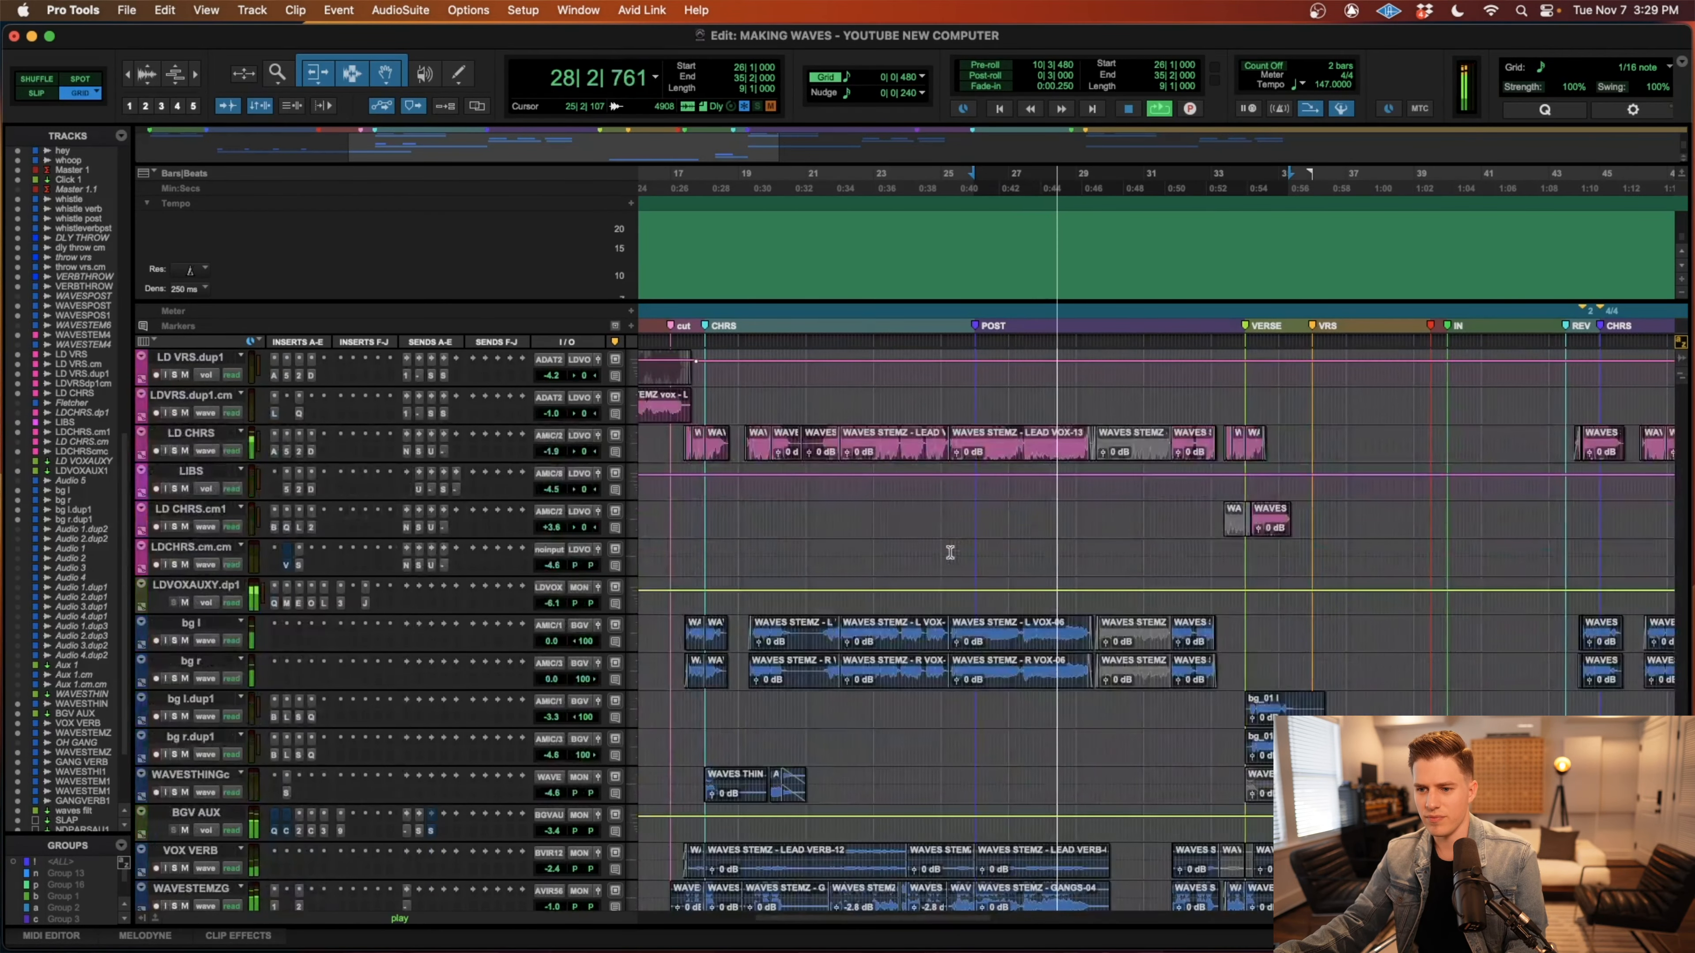
scroll(950, 553, "up", 10)
scroll(952, 554, "up", 6)
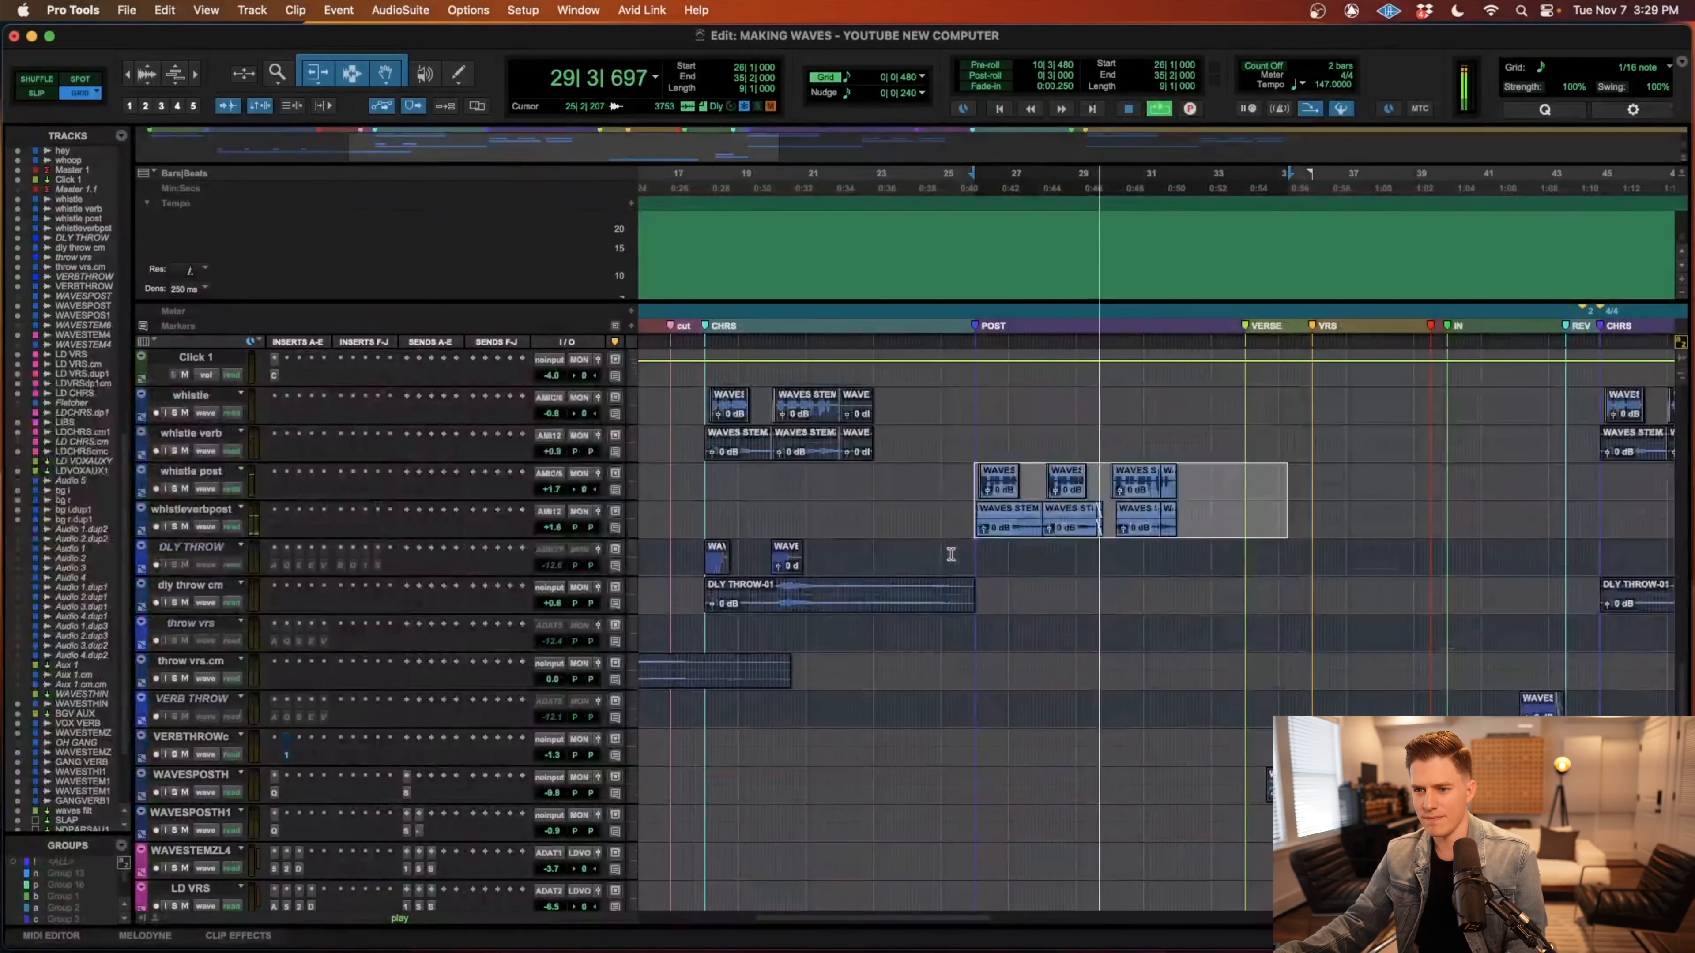
scroll(951, 554, "right", 3)
scroll(953, 556, "down", 5)
scroll(952, 555, "down", 8)
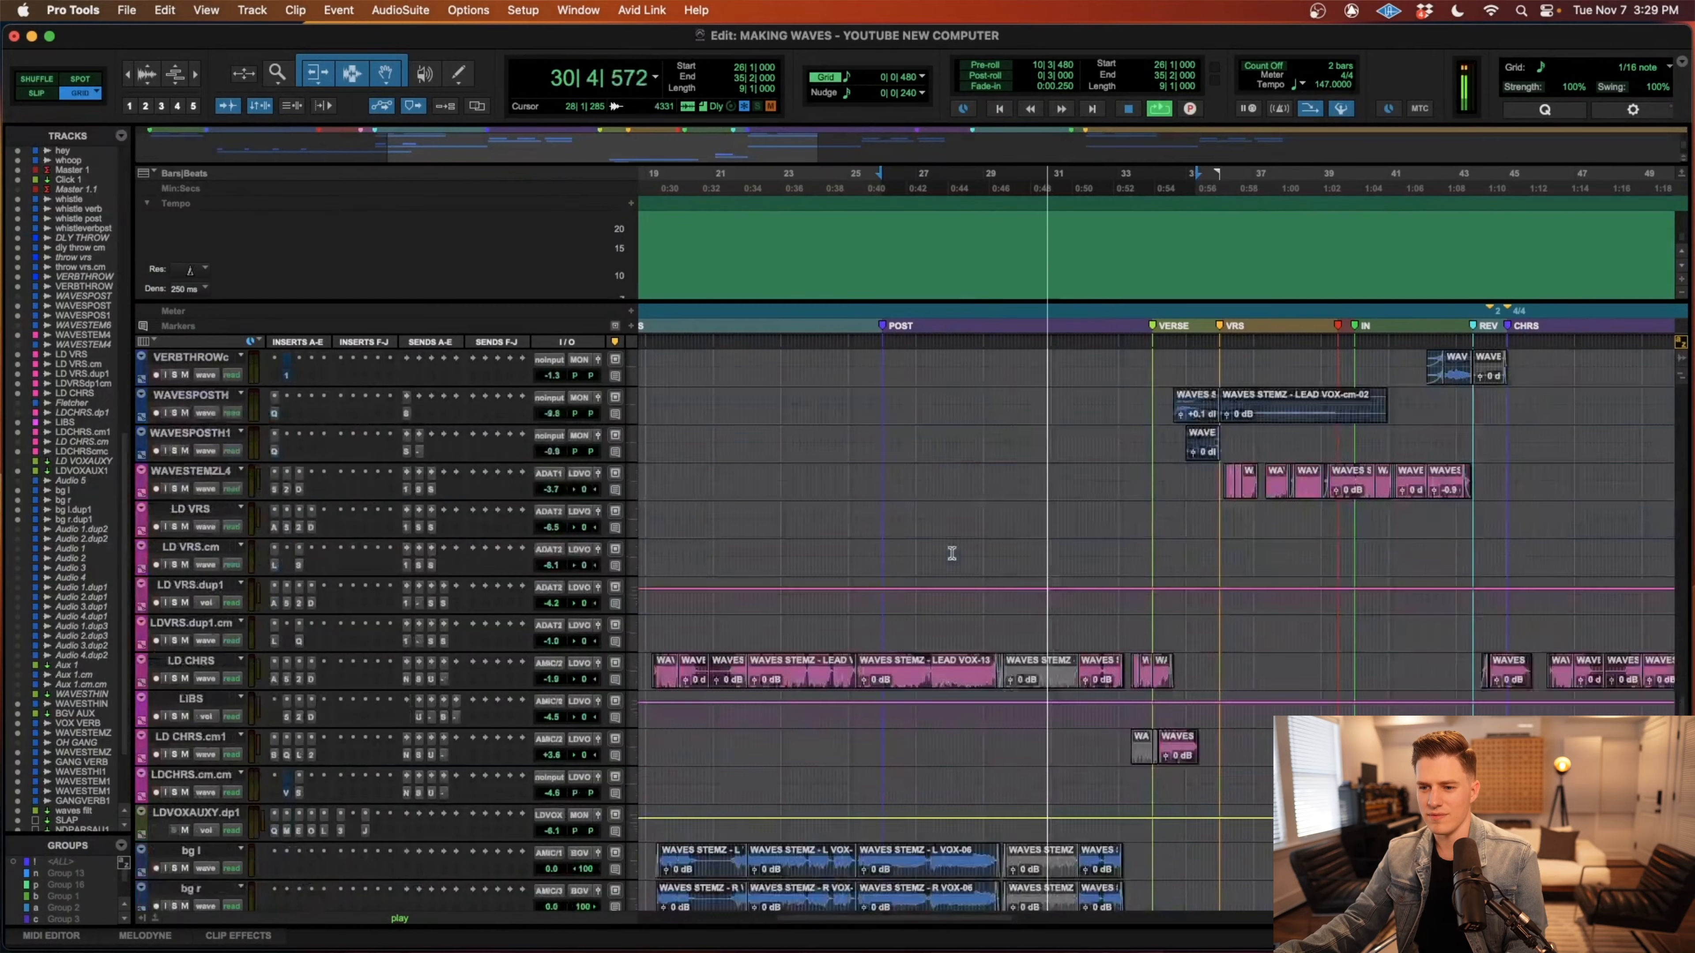
scroll(953, 554, "up", 15)
scroll(952, 555, "down", 1)
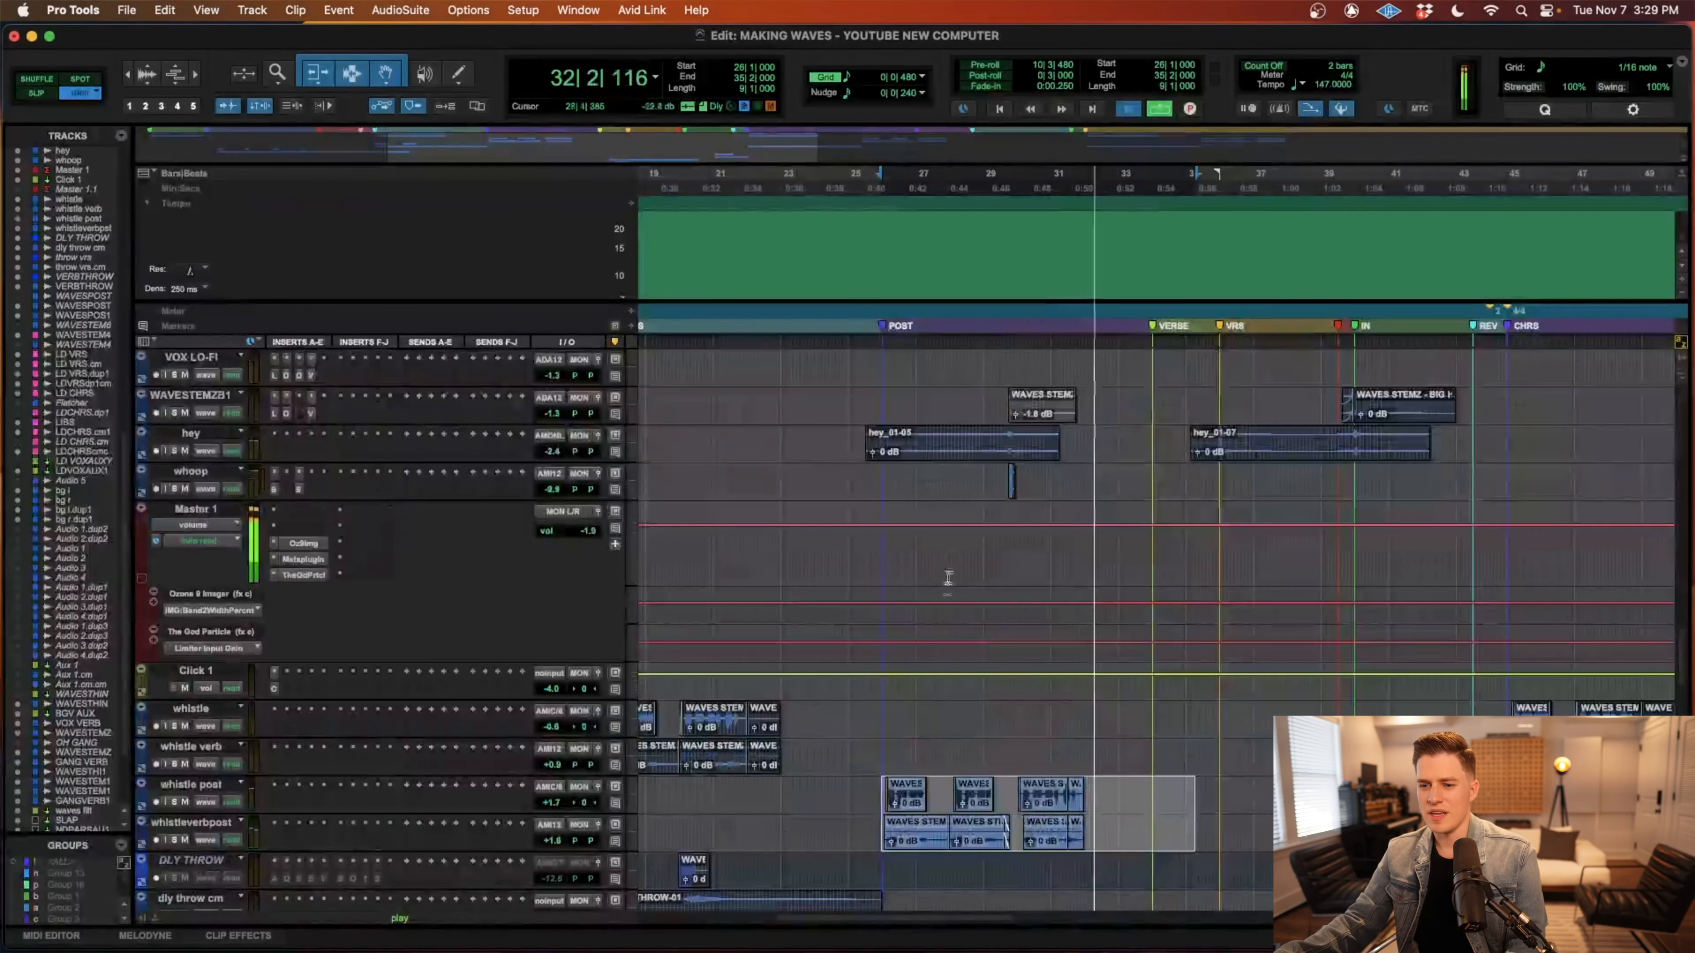
key("space")
key("r")
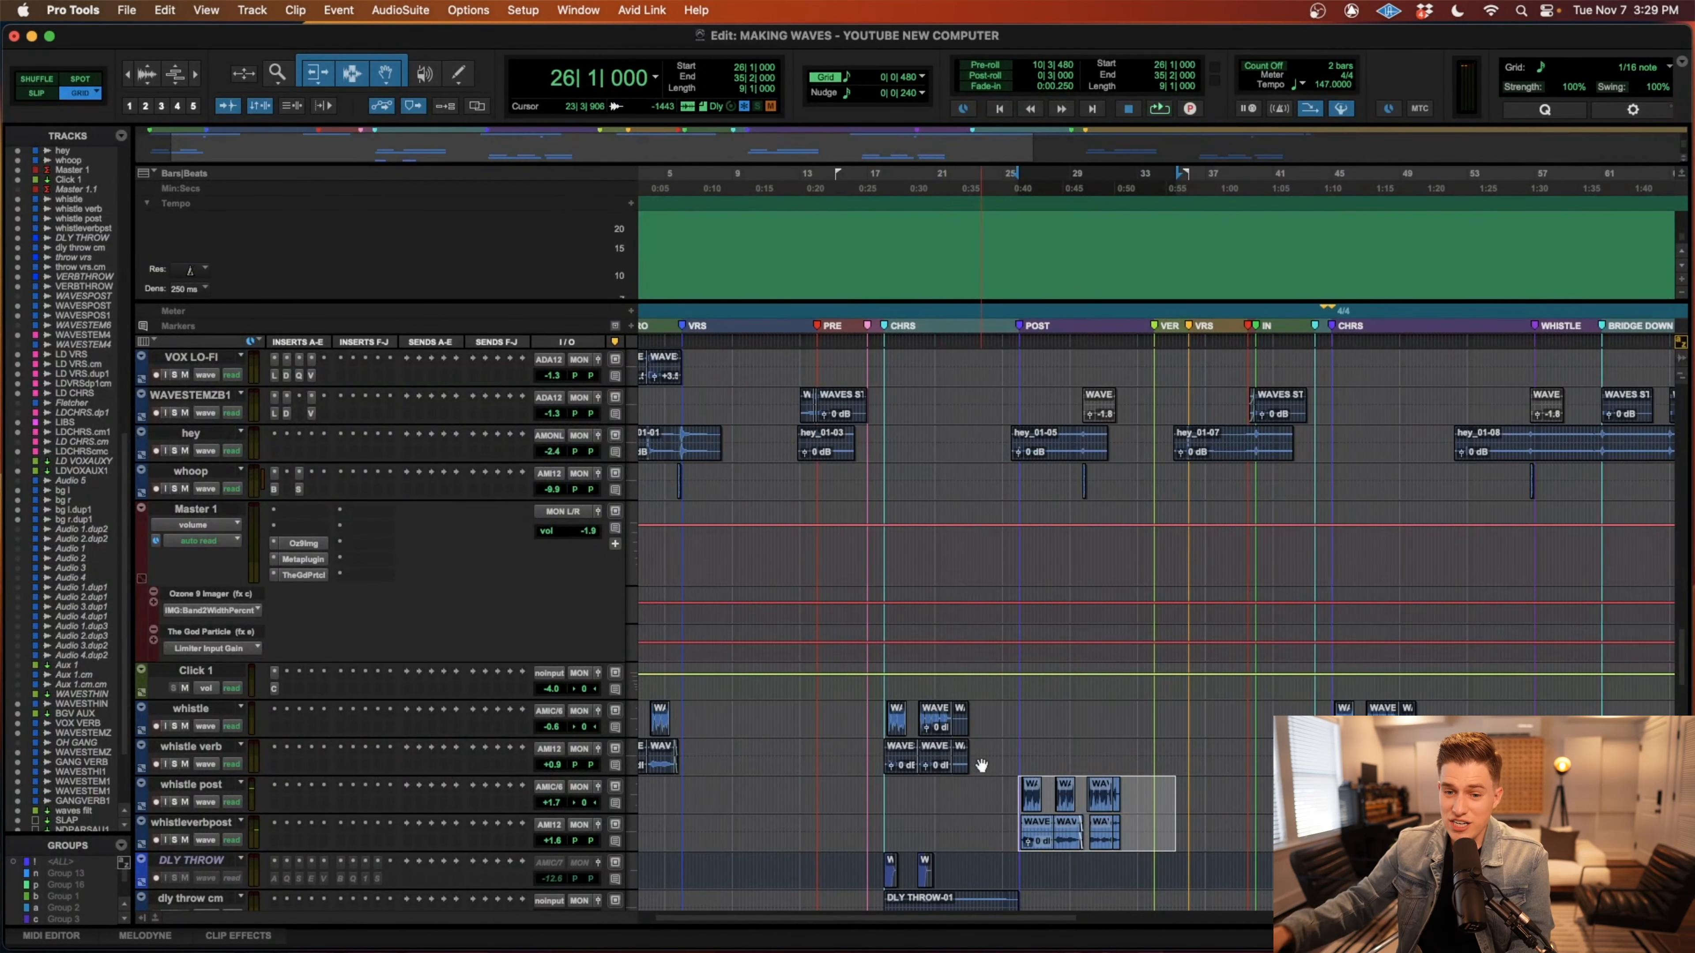
Solo the whistle post and whistleverbpost tracks and play their post-chorus clips from 26|1|000.
key("shift+s")
key("t")
key("t")
key("t")
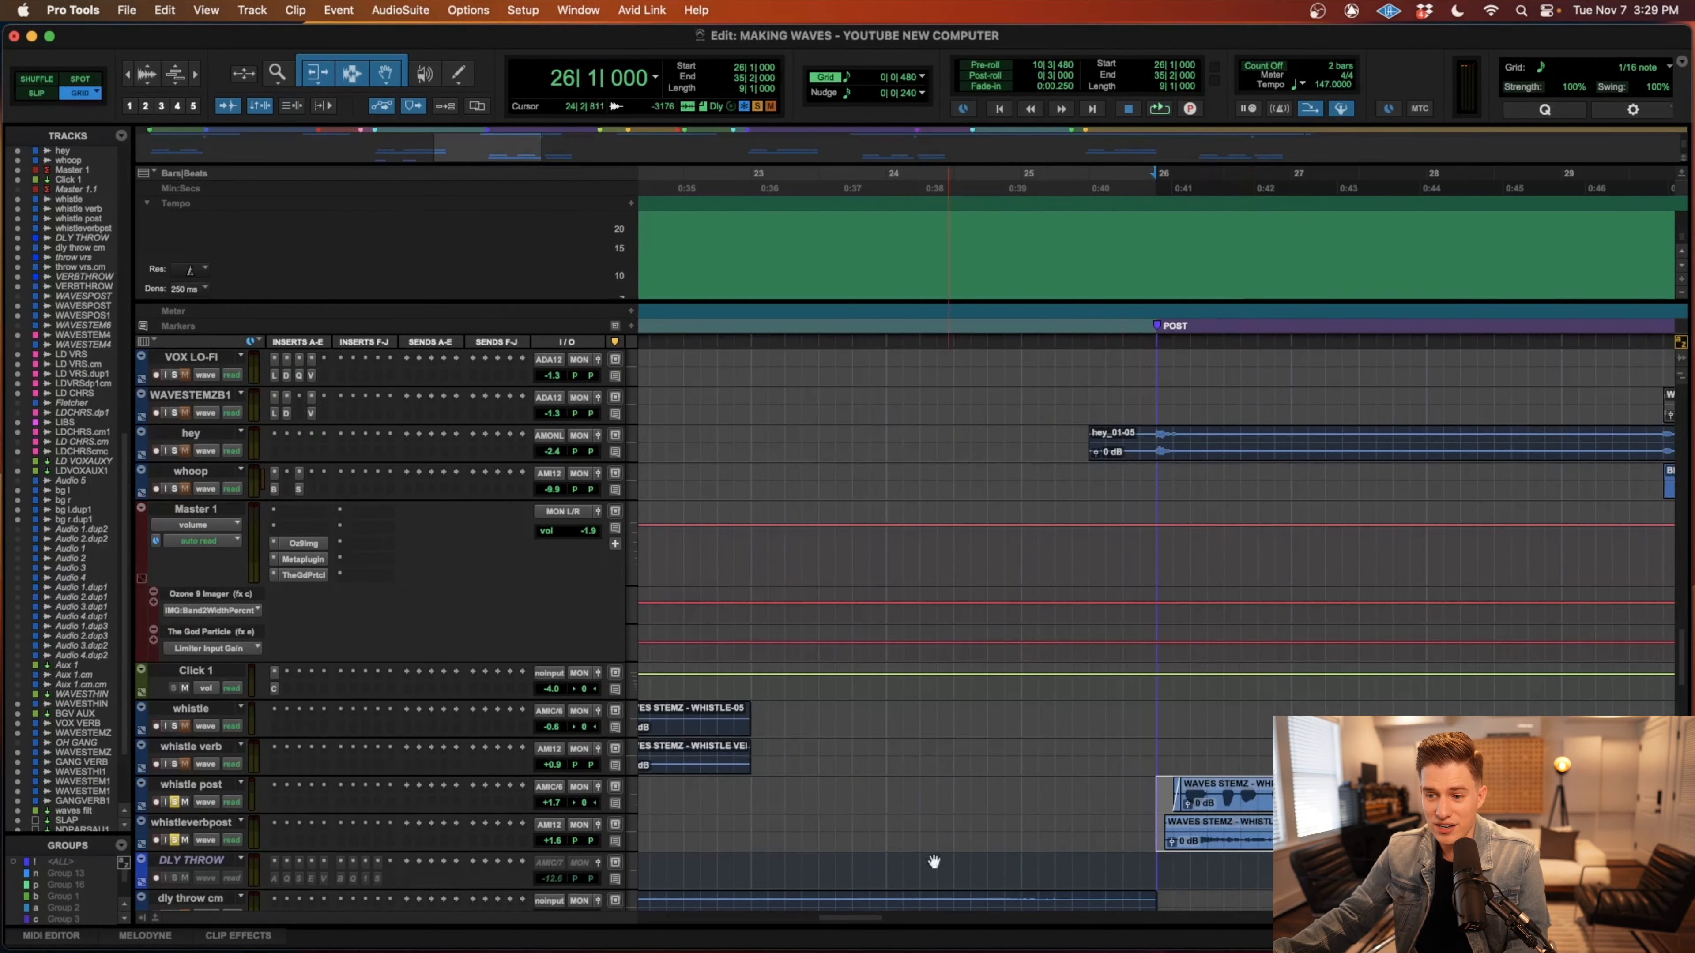
key("space")
key("r")
key("r")
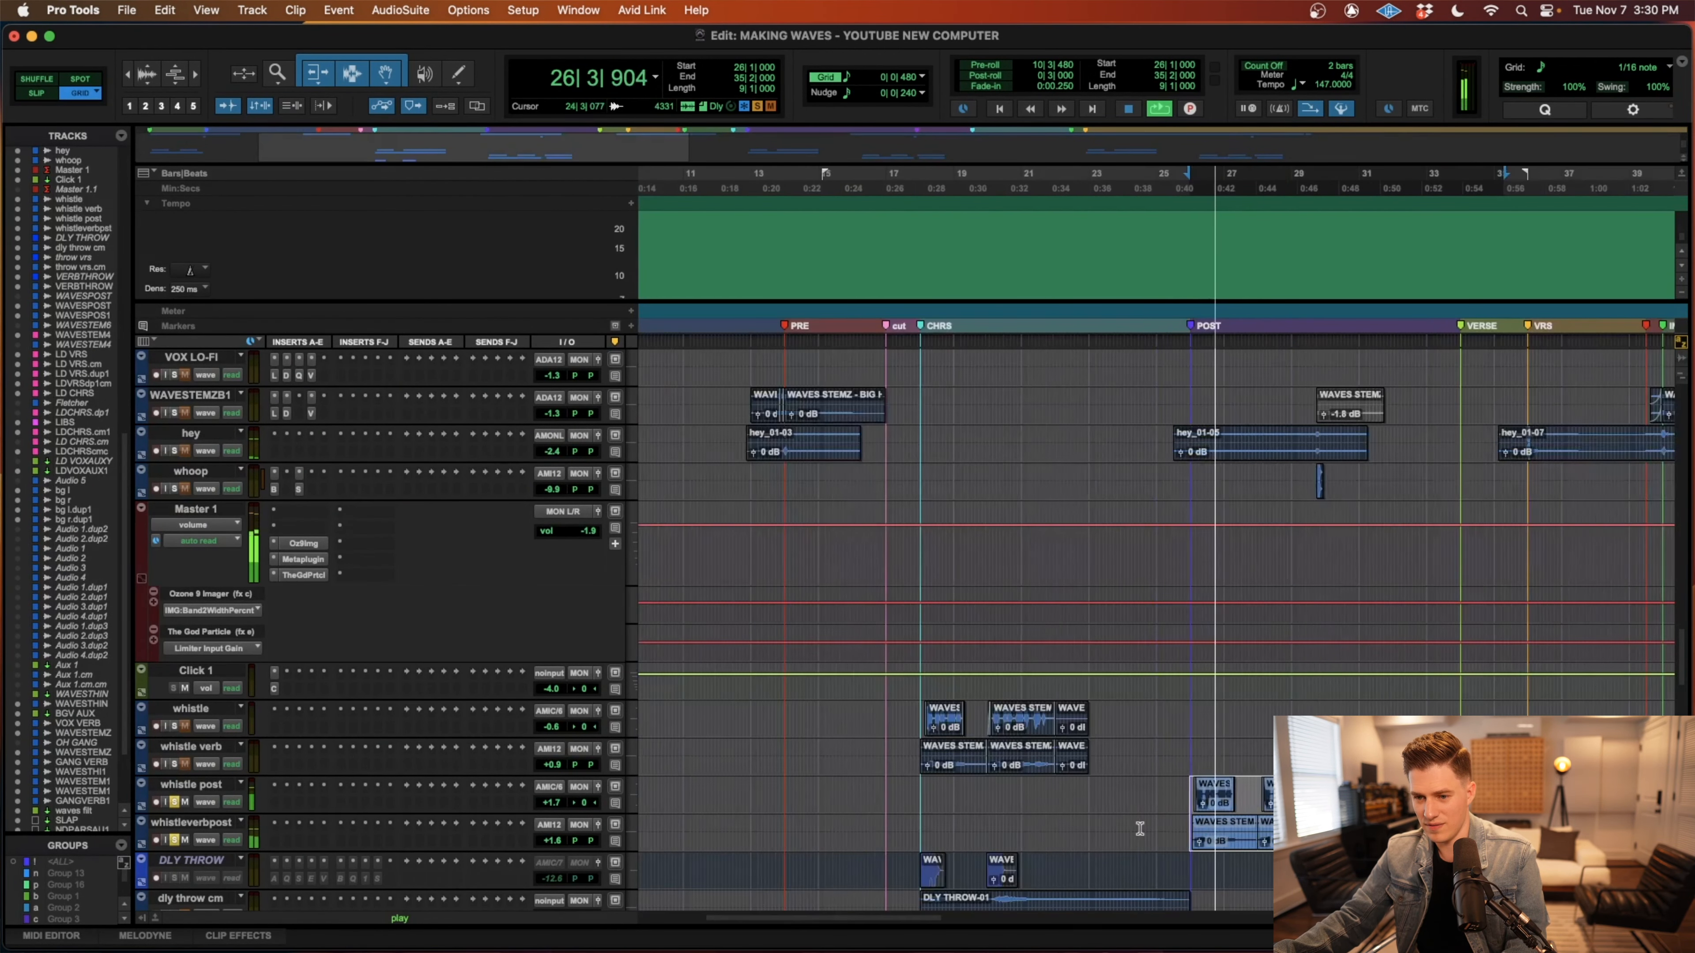
Select the first chorus clips on the whistle and whistle verb tracks at 18|1|000 and solo these tracks.
scroll(1139, 828, "left", 2)
left_click(1033, 764)
left_click(1033, 729, "shift")
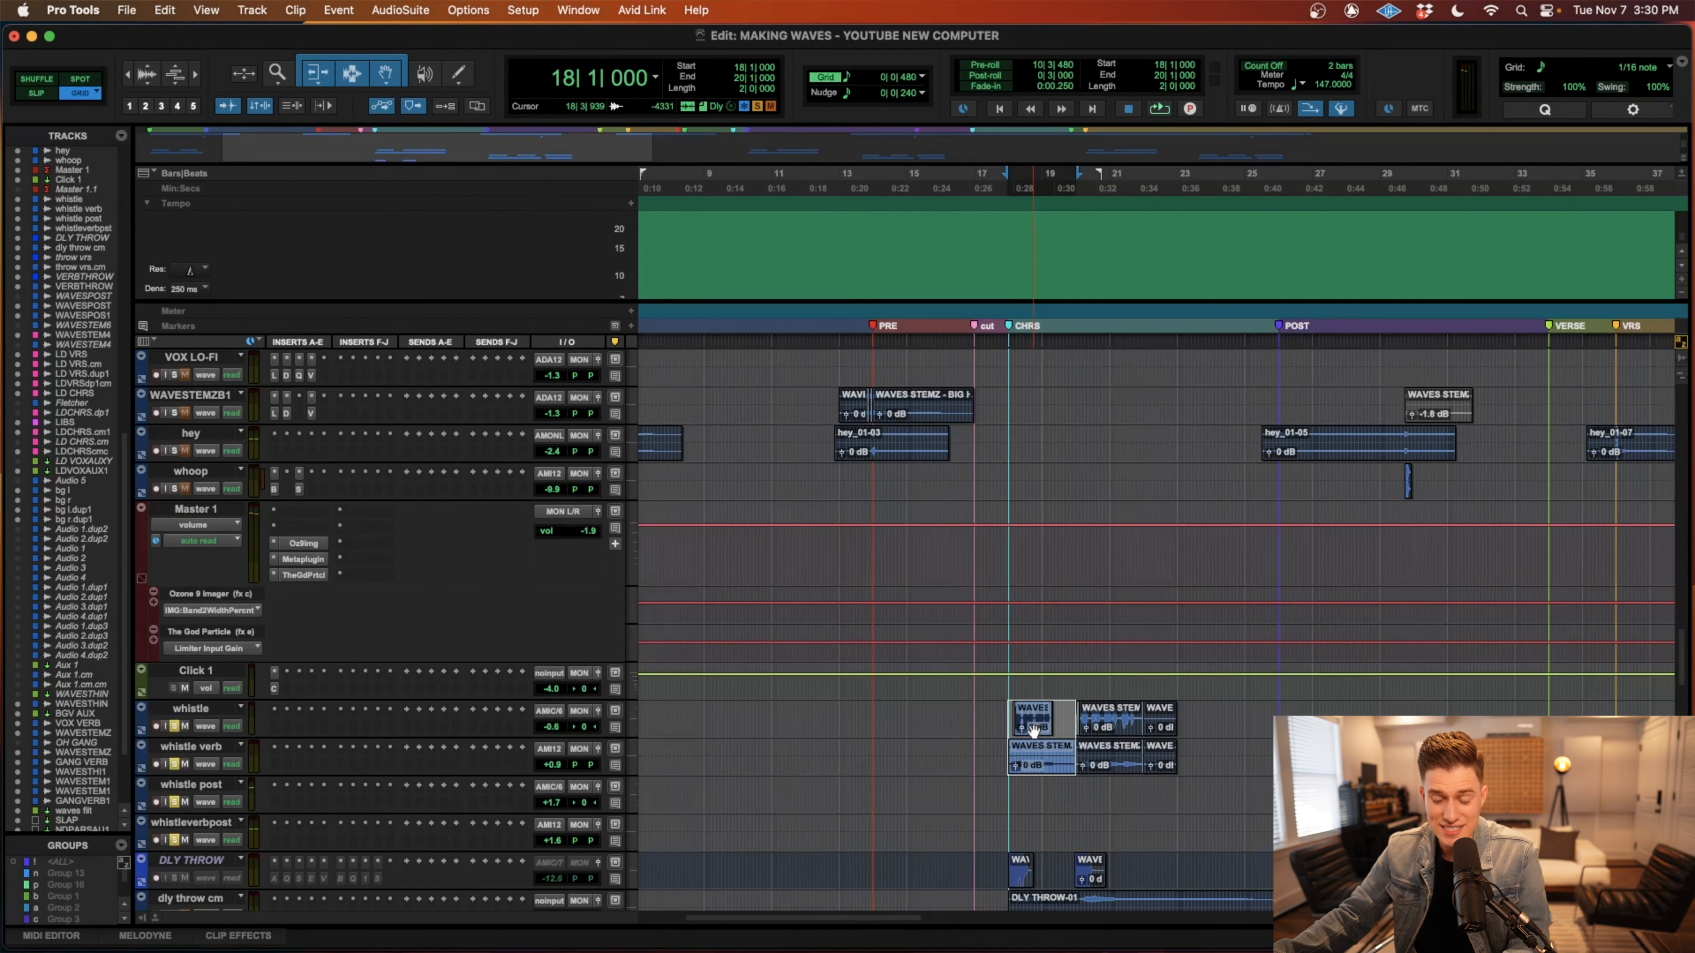
key("t")
key("t")
key("t")
Play the soloed chorus whistle clips from 18|1|000 and unsolo the whistle tracks.
key("space")
key("r")
scroll(1043, 741, "right", 3)
key("r")
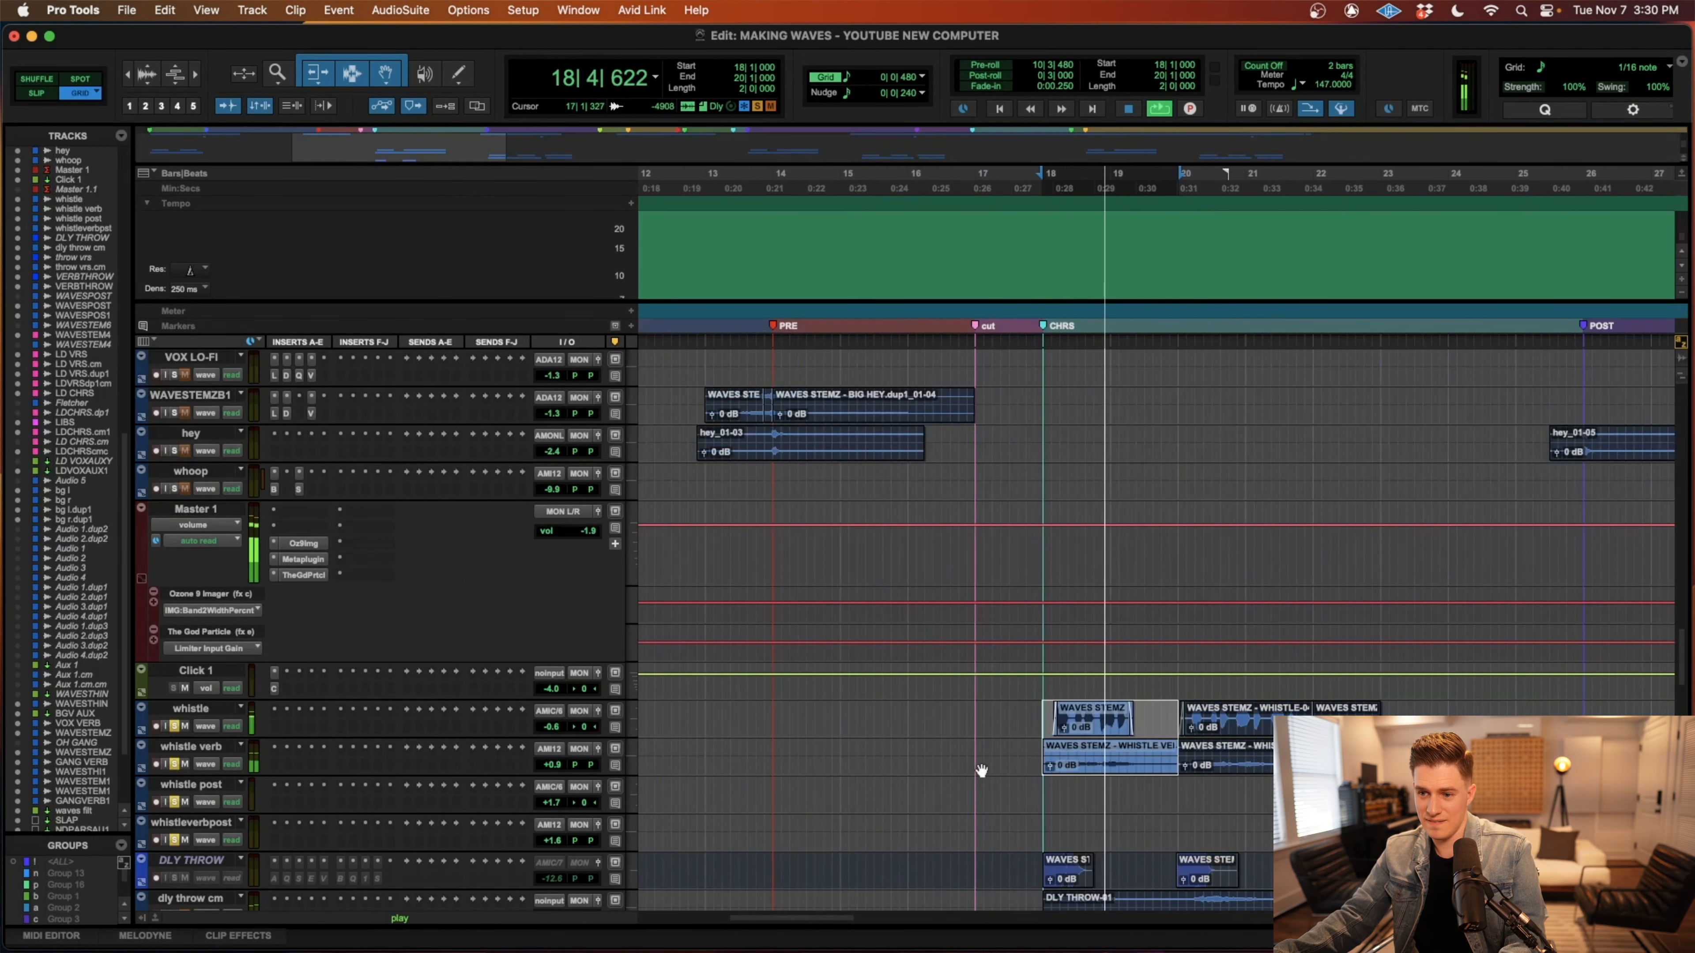
key("space")
key("r")
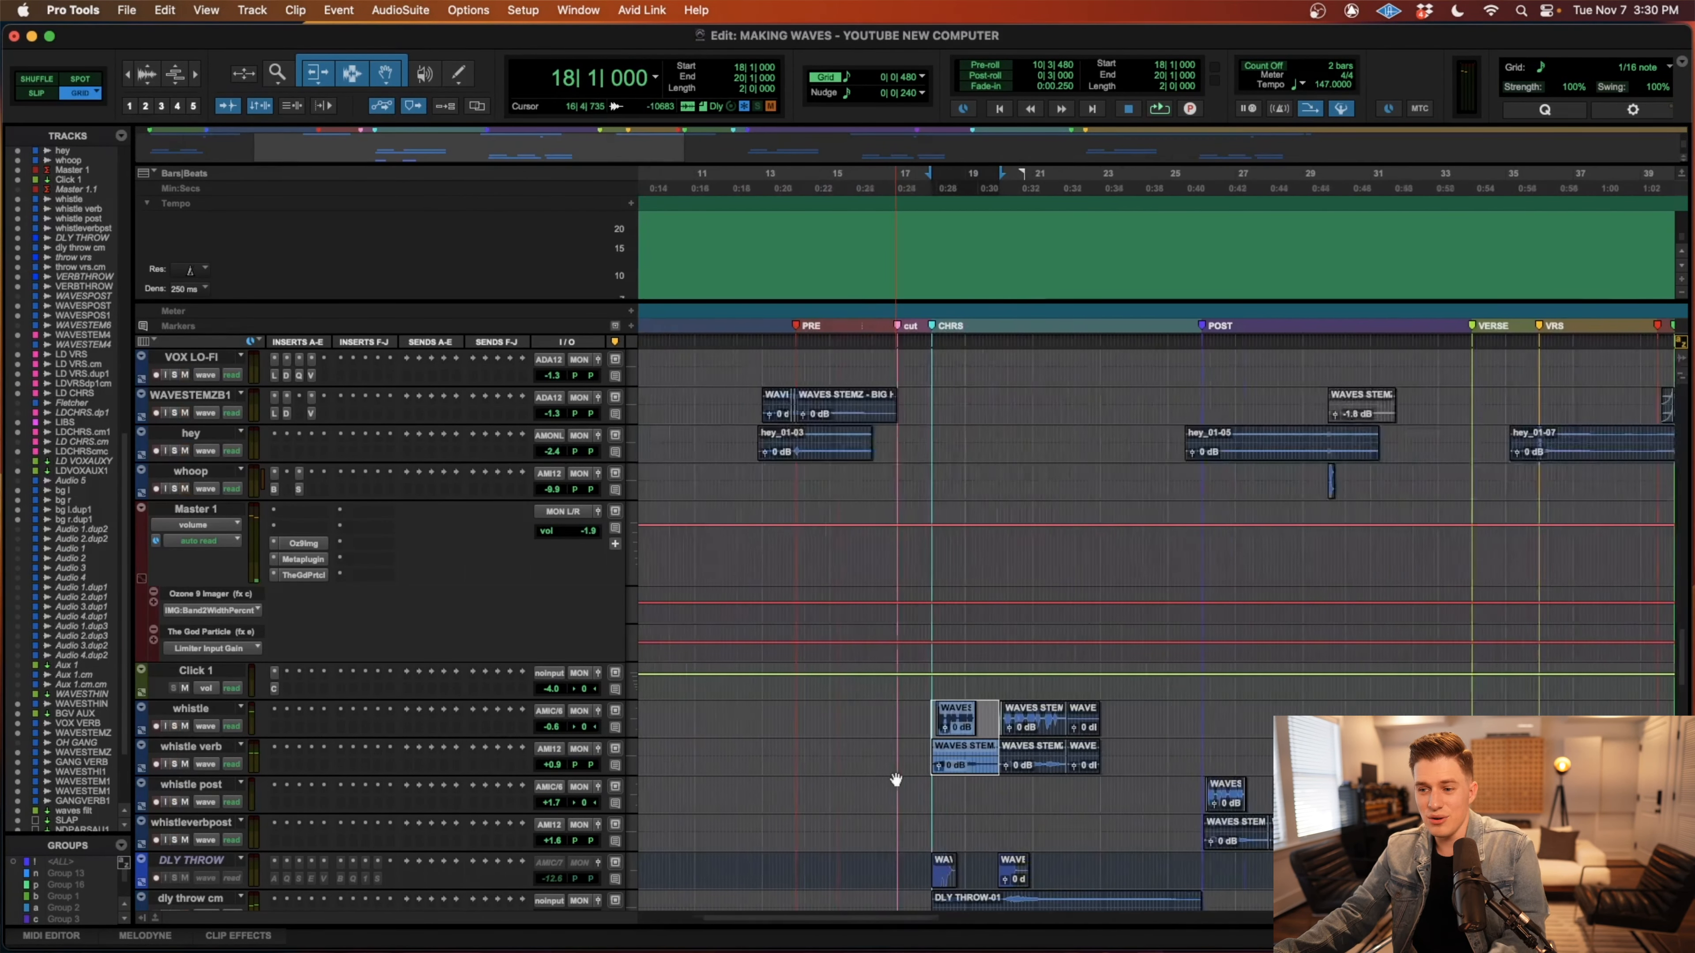
Select the first chorus whistle and whistle verb clips from 18|1|000 to 24|1|480.
scroll(892, 771, "down", 3)
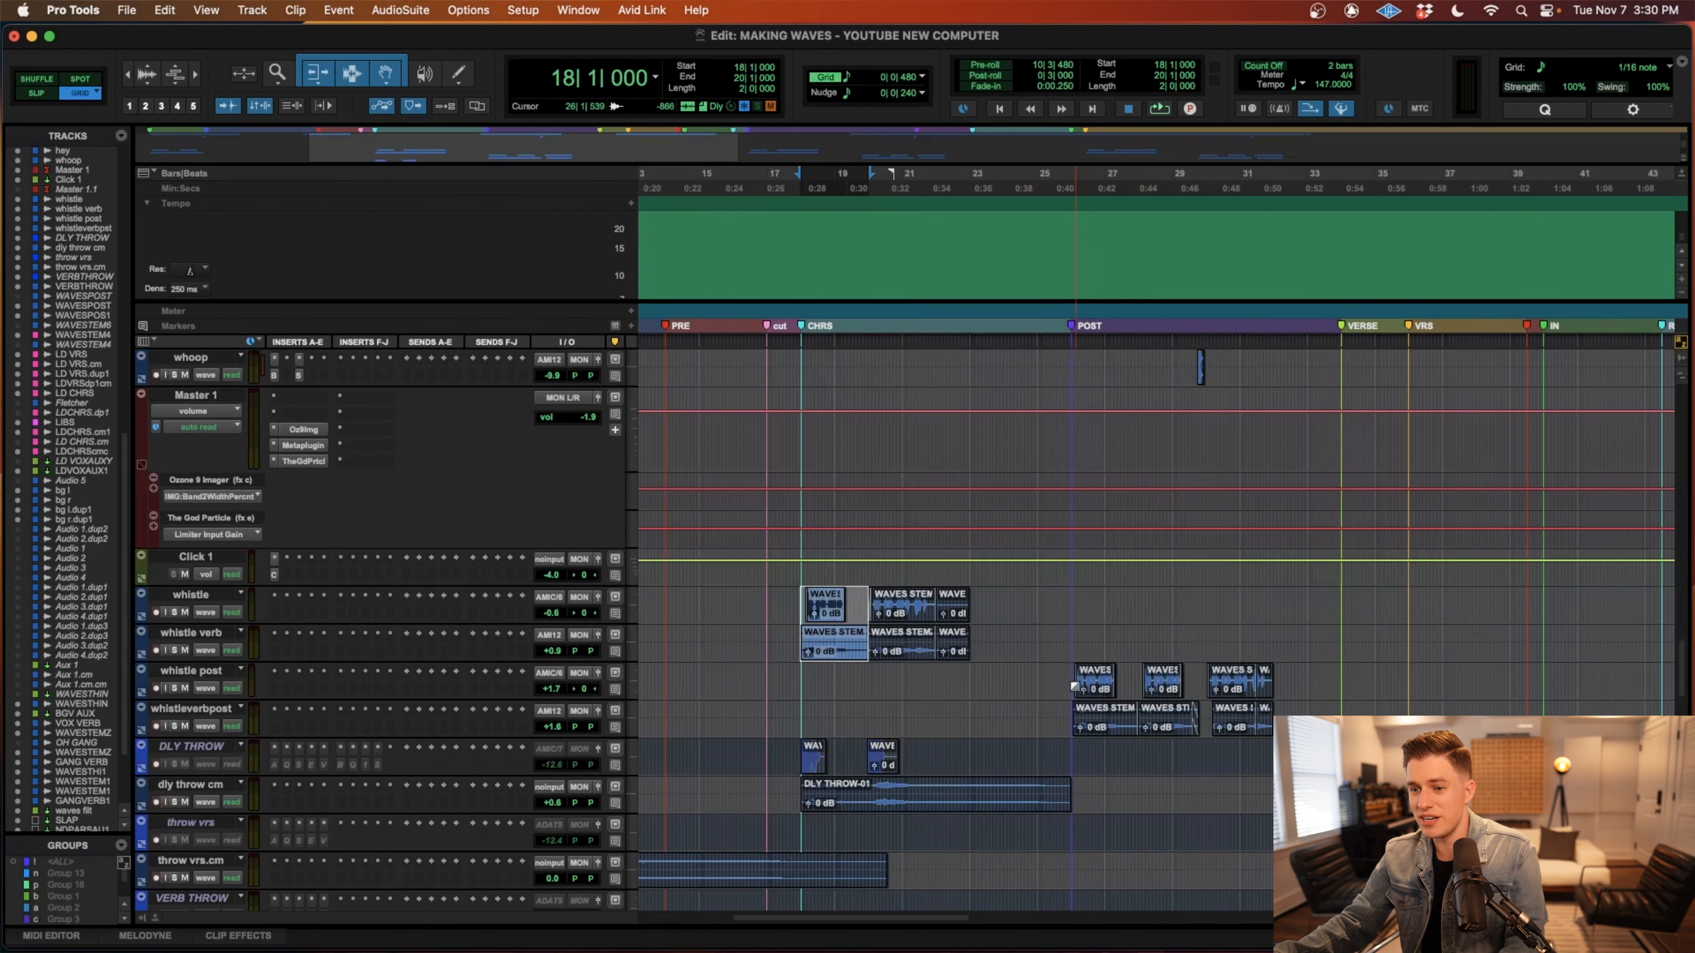
left_click(796, 676)
left_click_drag(779, 677, 783, 678)
key("t")
key("t")
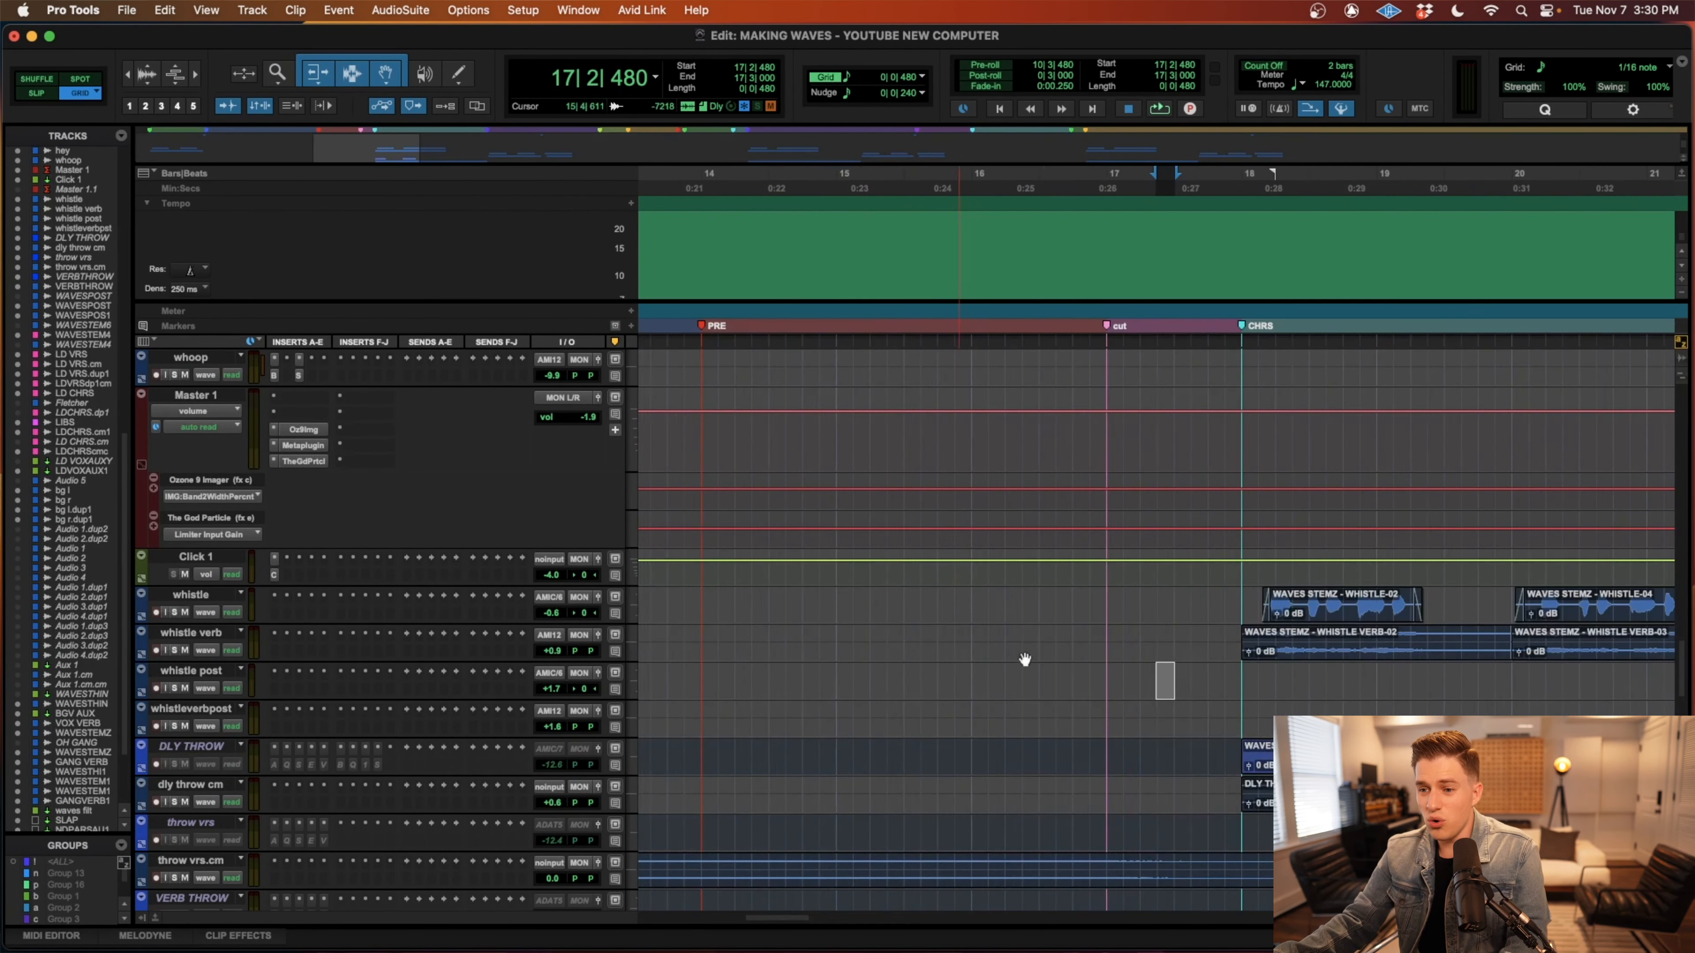
left_click(1257, 671)
key("r")
left_click_drag(1201, 603, 1620, 632)
key("r")
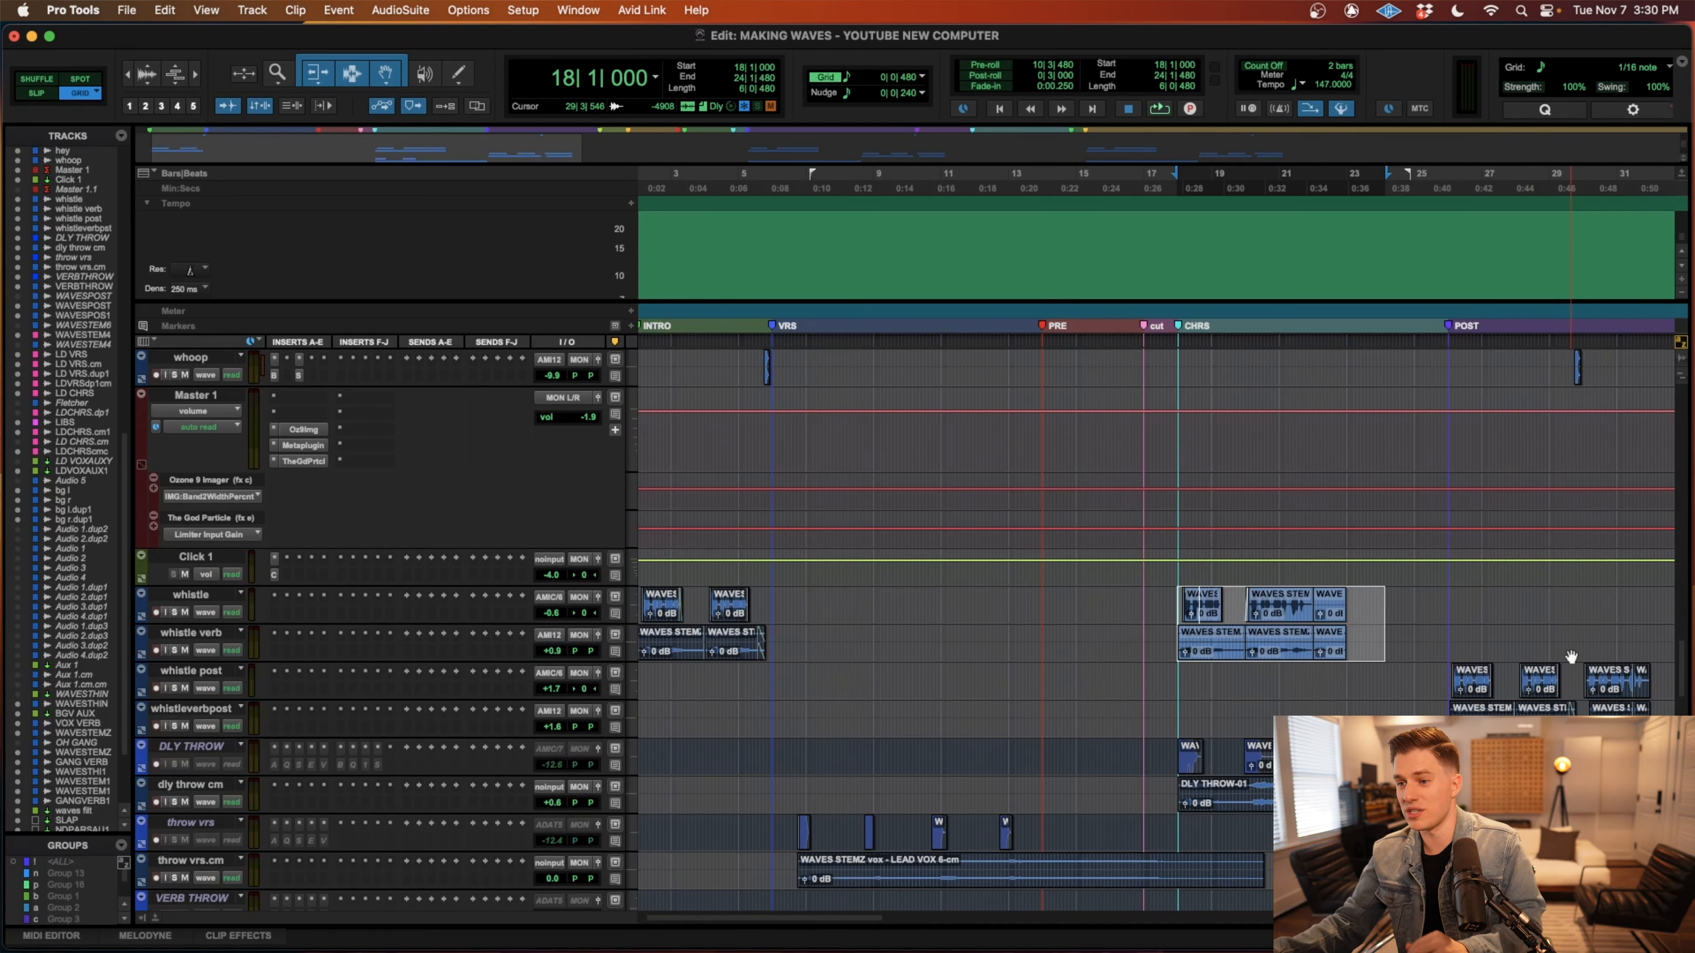
Place the playback cursor at 25|1|480 and view the throw and lead vocal tracks around the post-chorus.
left_click(1405, 691)
scroll(1174, 695, "right", 6)
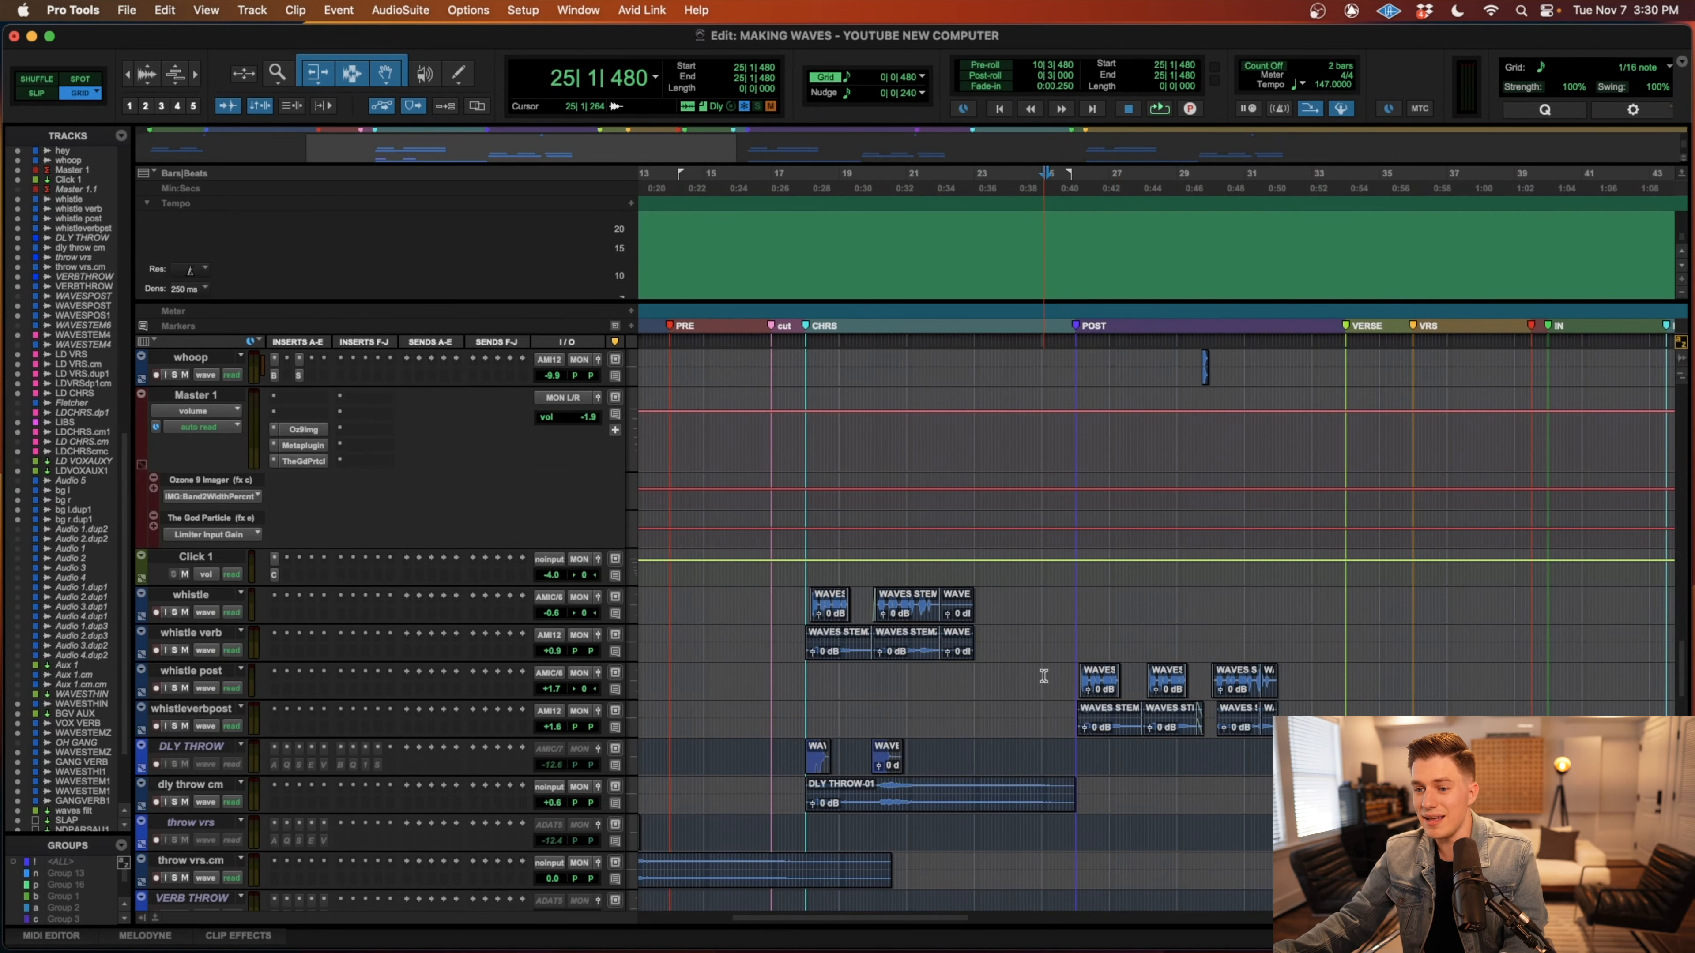
scroll(1043, 675, "down", 1)
scroll(1043, 676, "right", 1)
scroll(1051, 677, "down", 20)
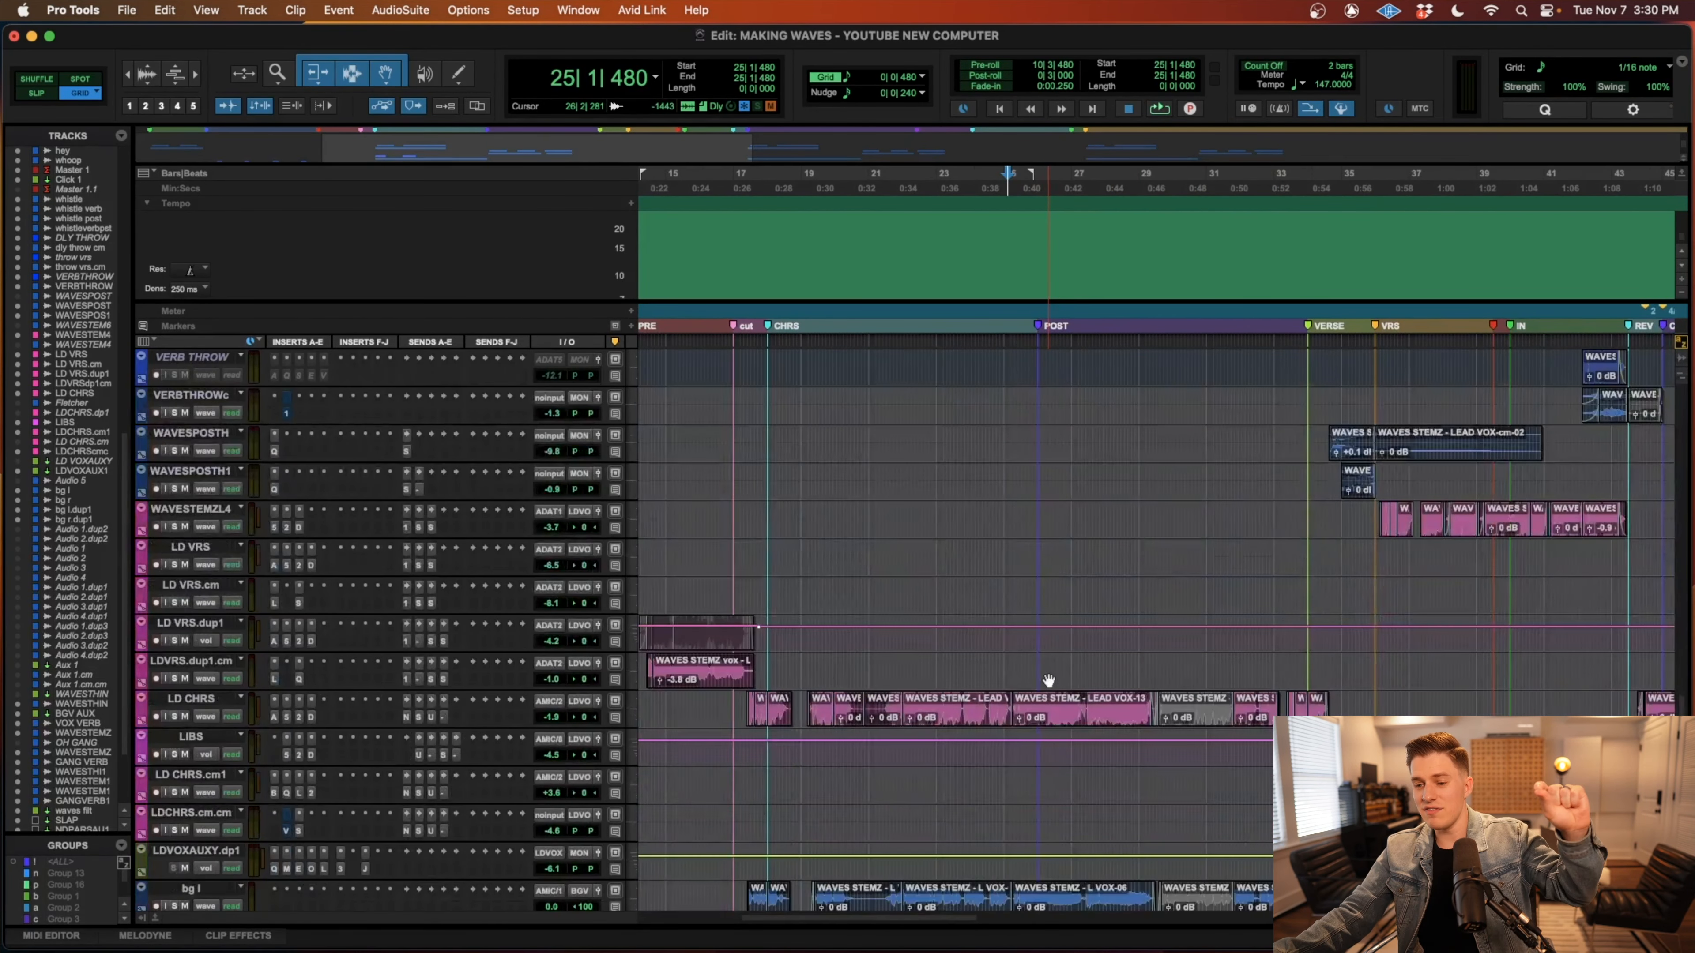
scroll(1049, 671, "up", 20)
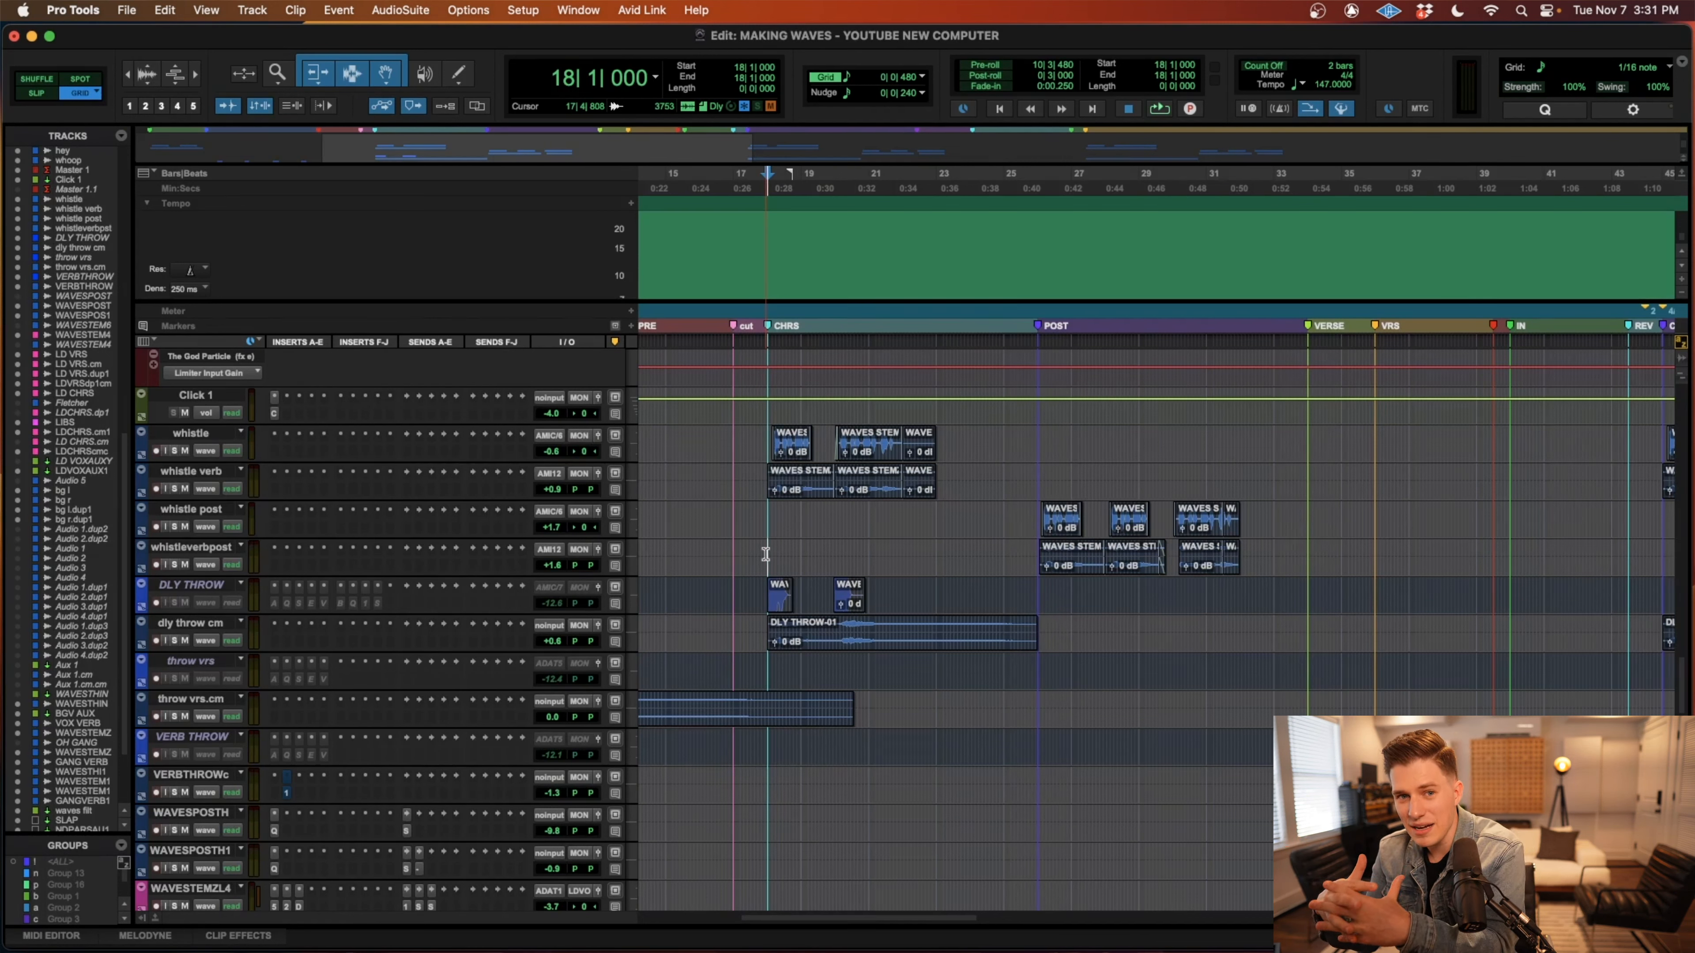
Play the full mix from the chorus at 18|1|000 into the post-chorus, following the whistle and delay throw clips.
key("space")
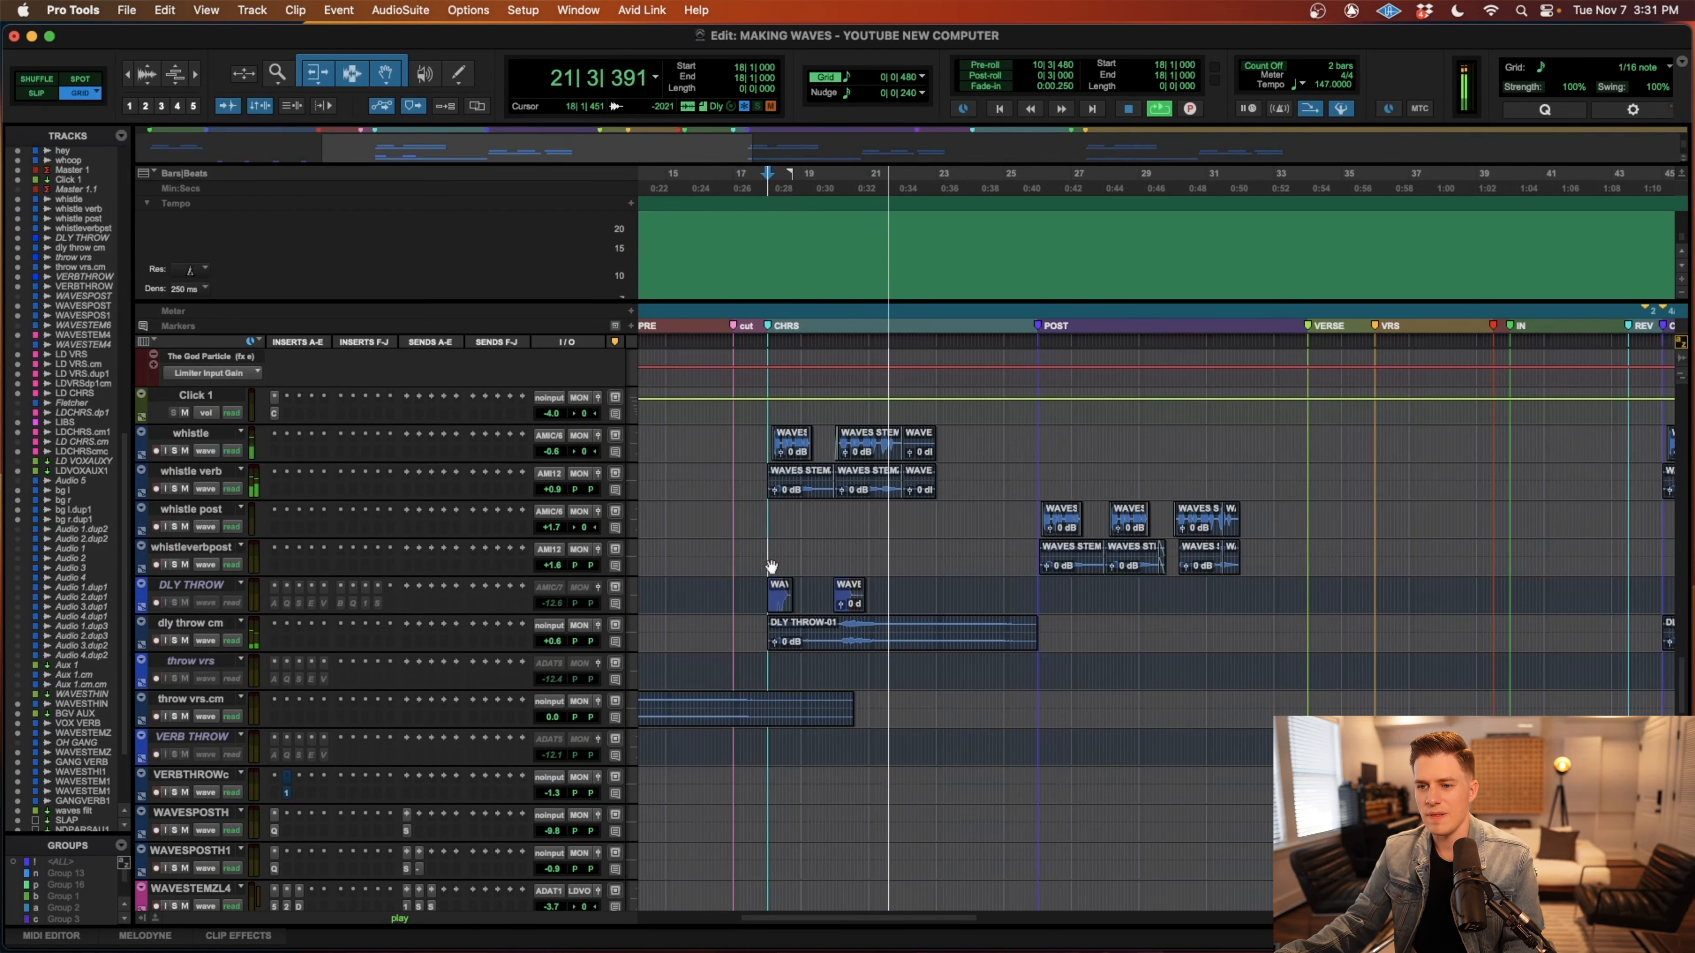
scroll(774, 564, "down", 10)
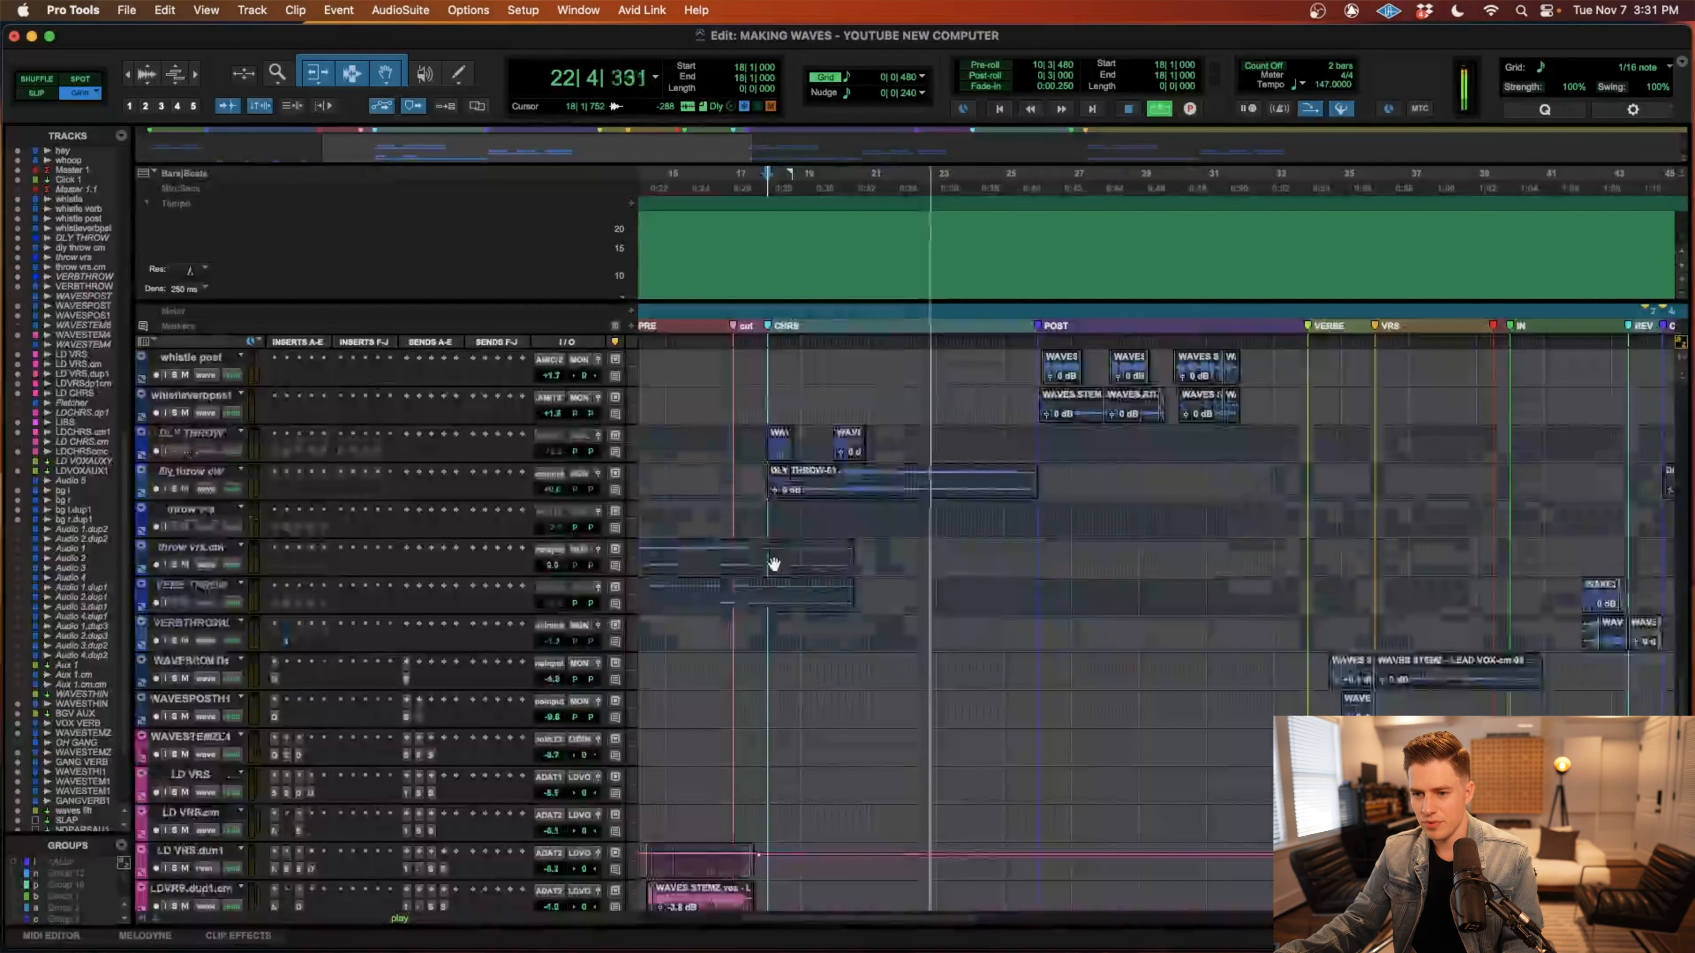
scroll(774, 564, "up", 10)
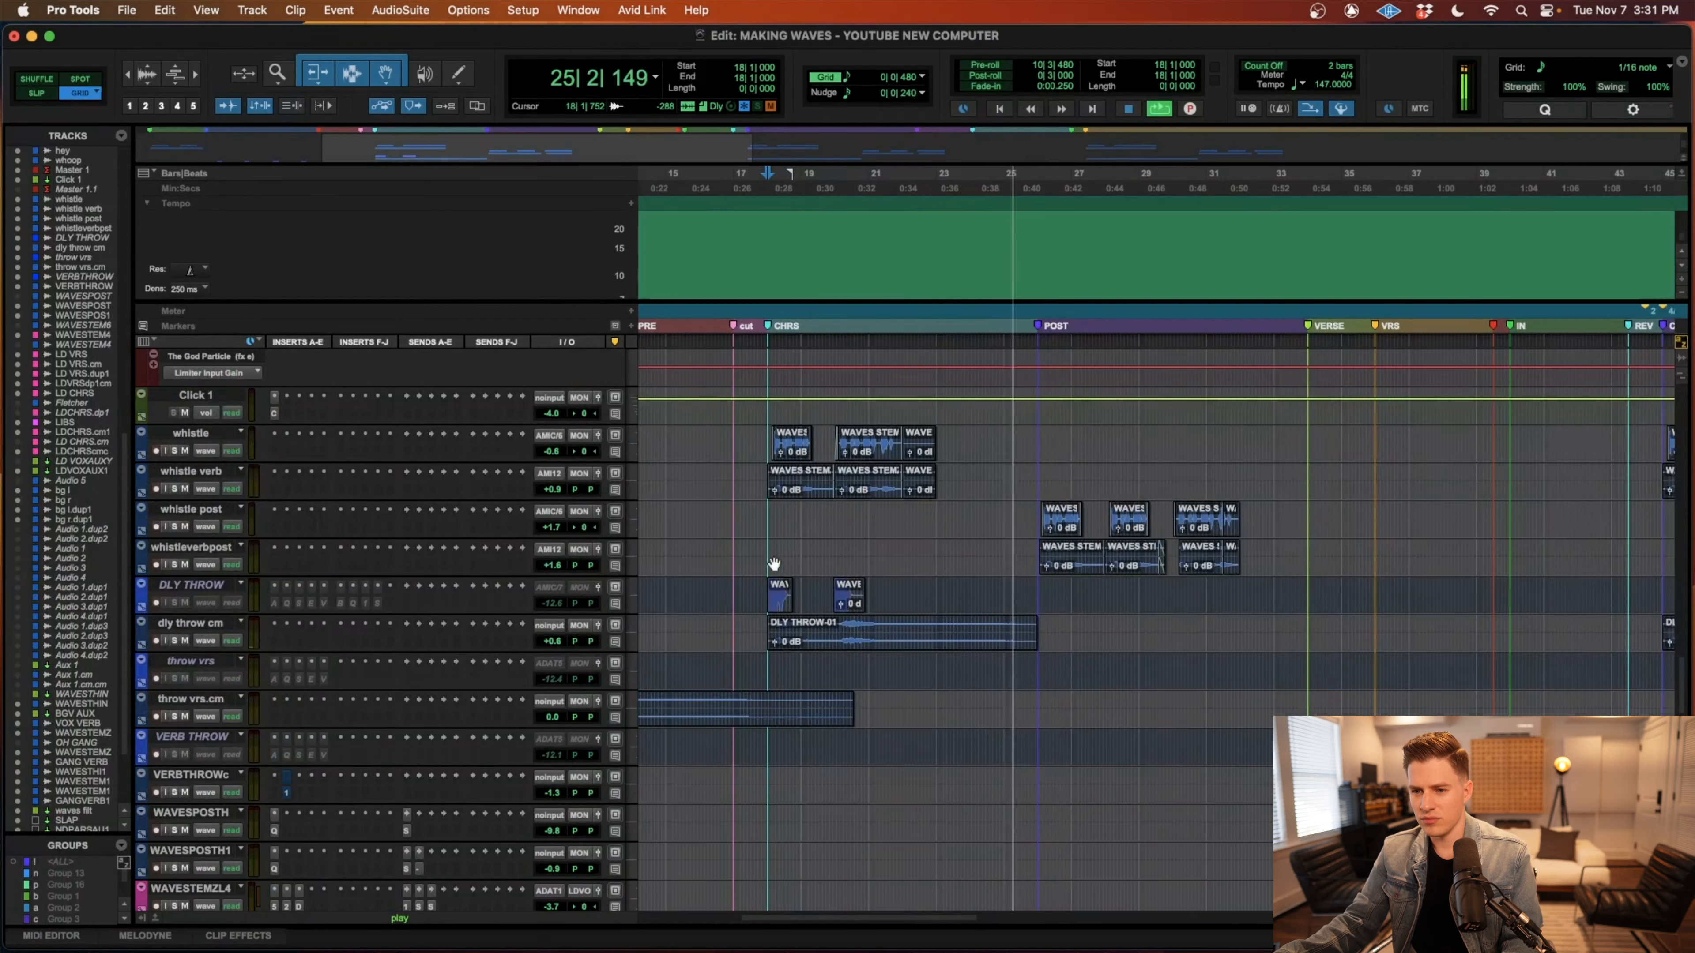
scroll(774, 564, "right", 5)
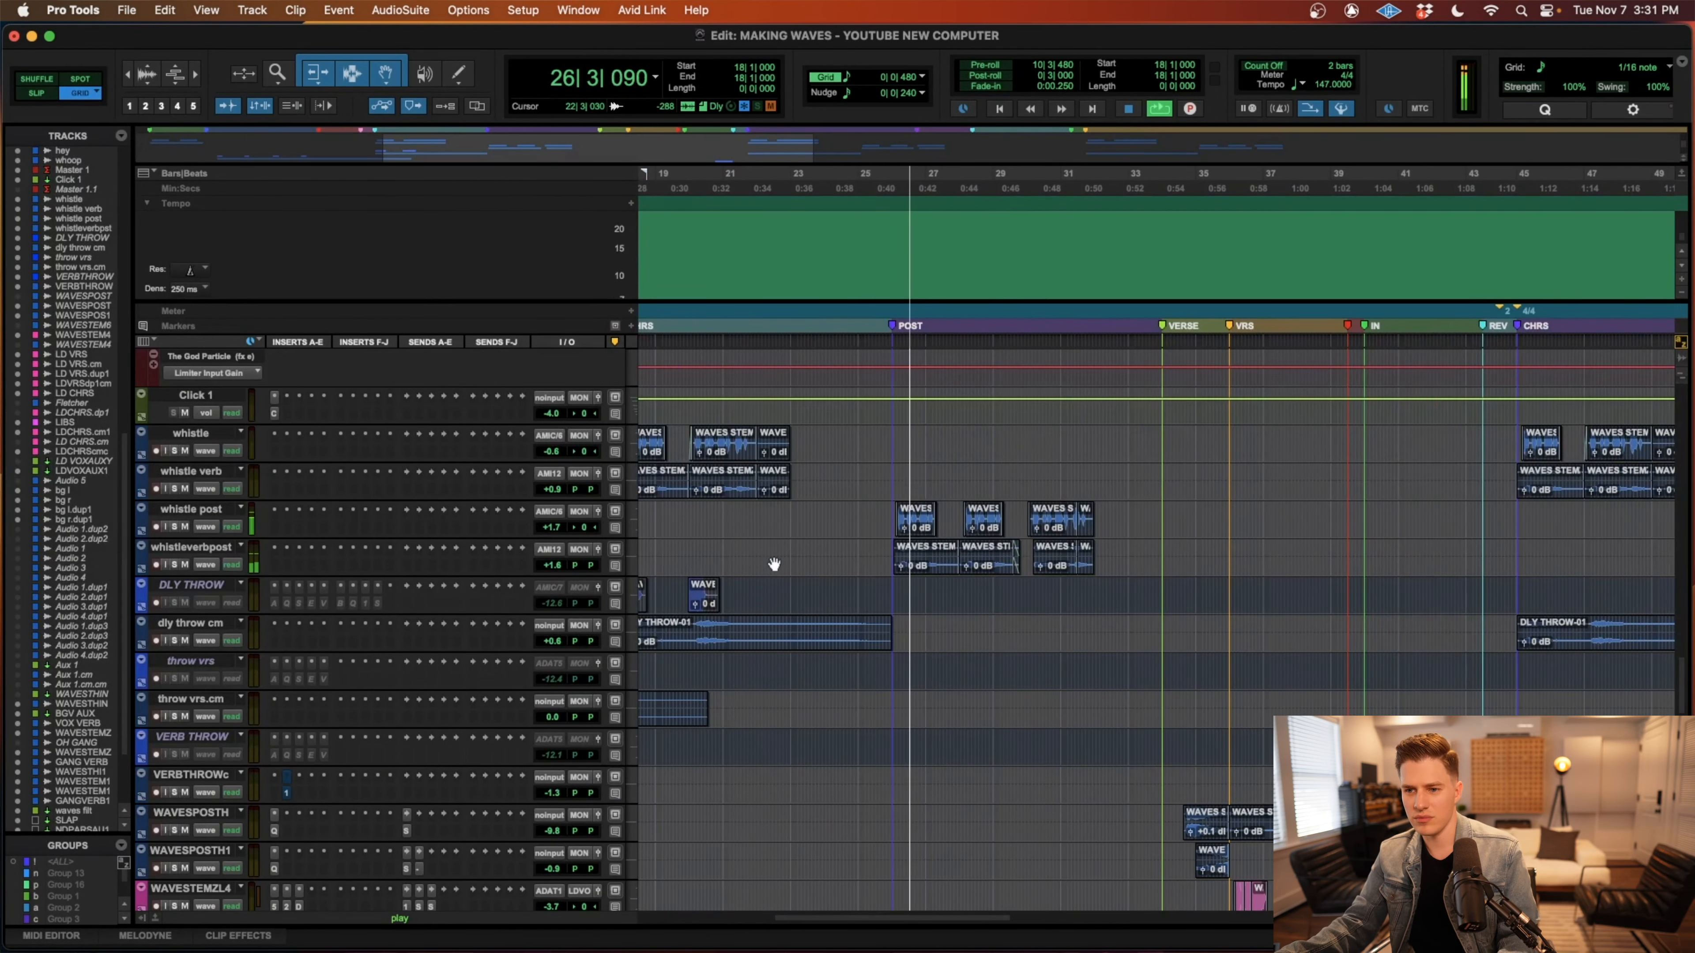
scroll(774, 564, "right", 2)
Set the playback cursor to 24|3|480 and follow the full mix through the post-chorus into the second verse.
key("r")
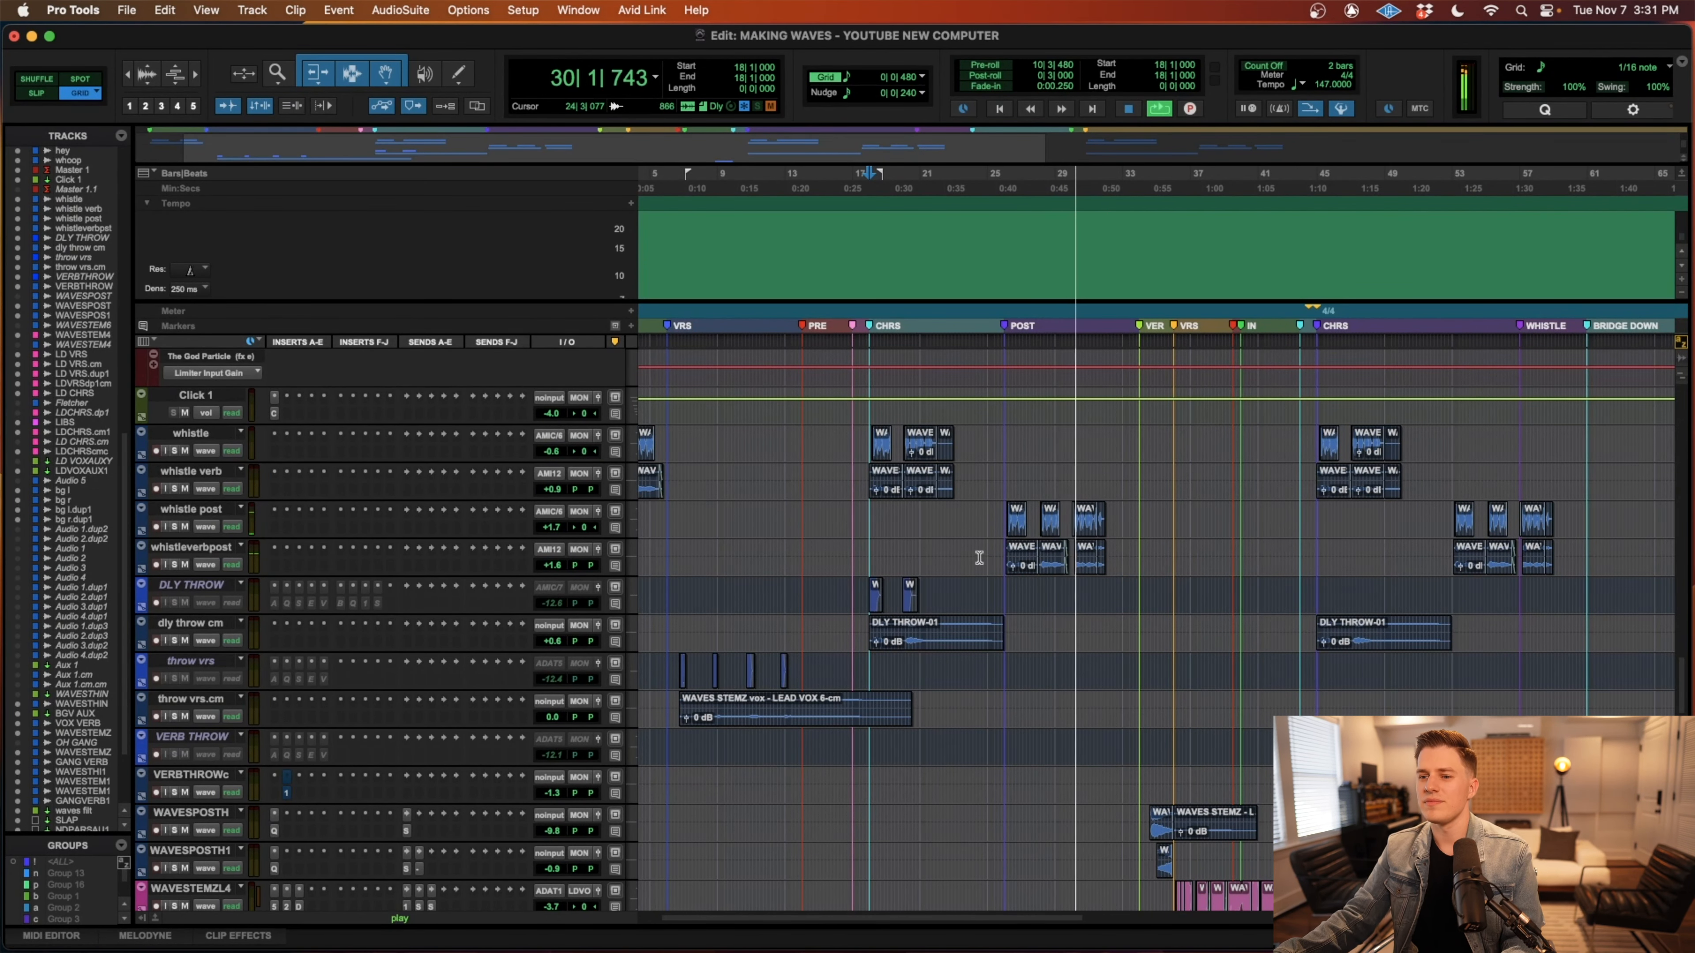
key("t")
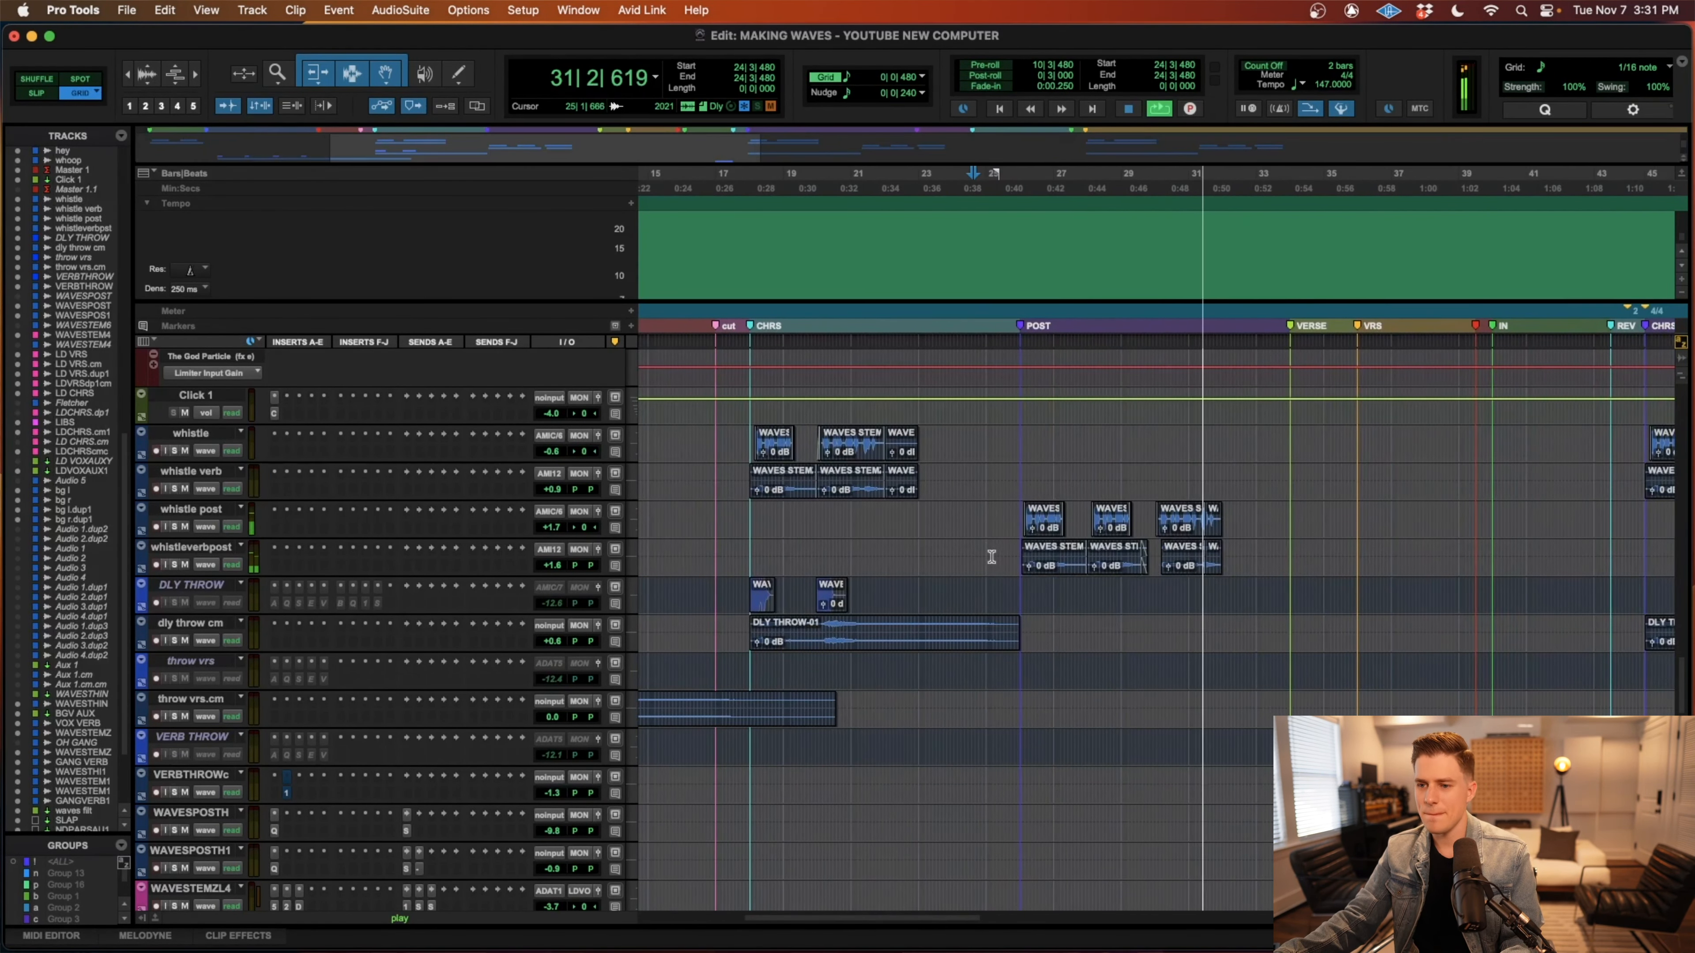
scroll(990, 556, "down", 10)
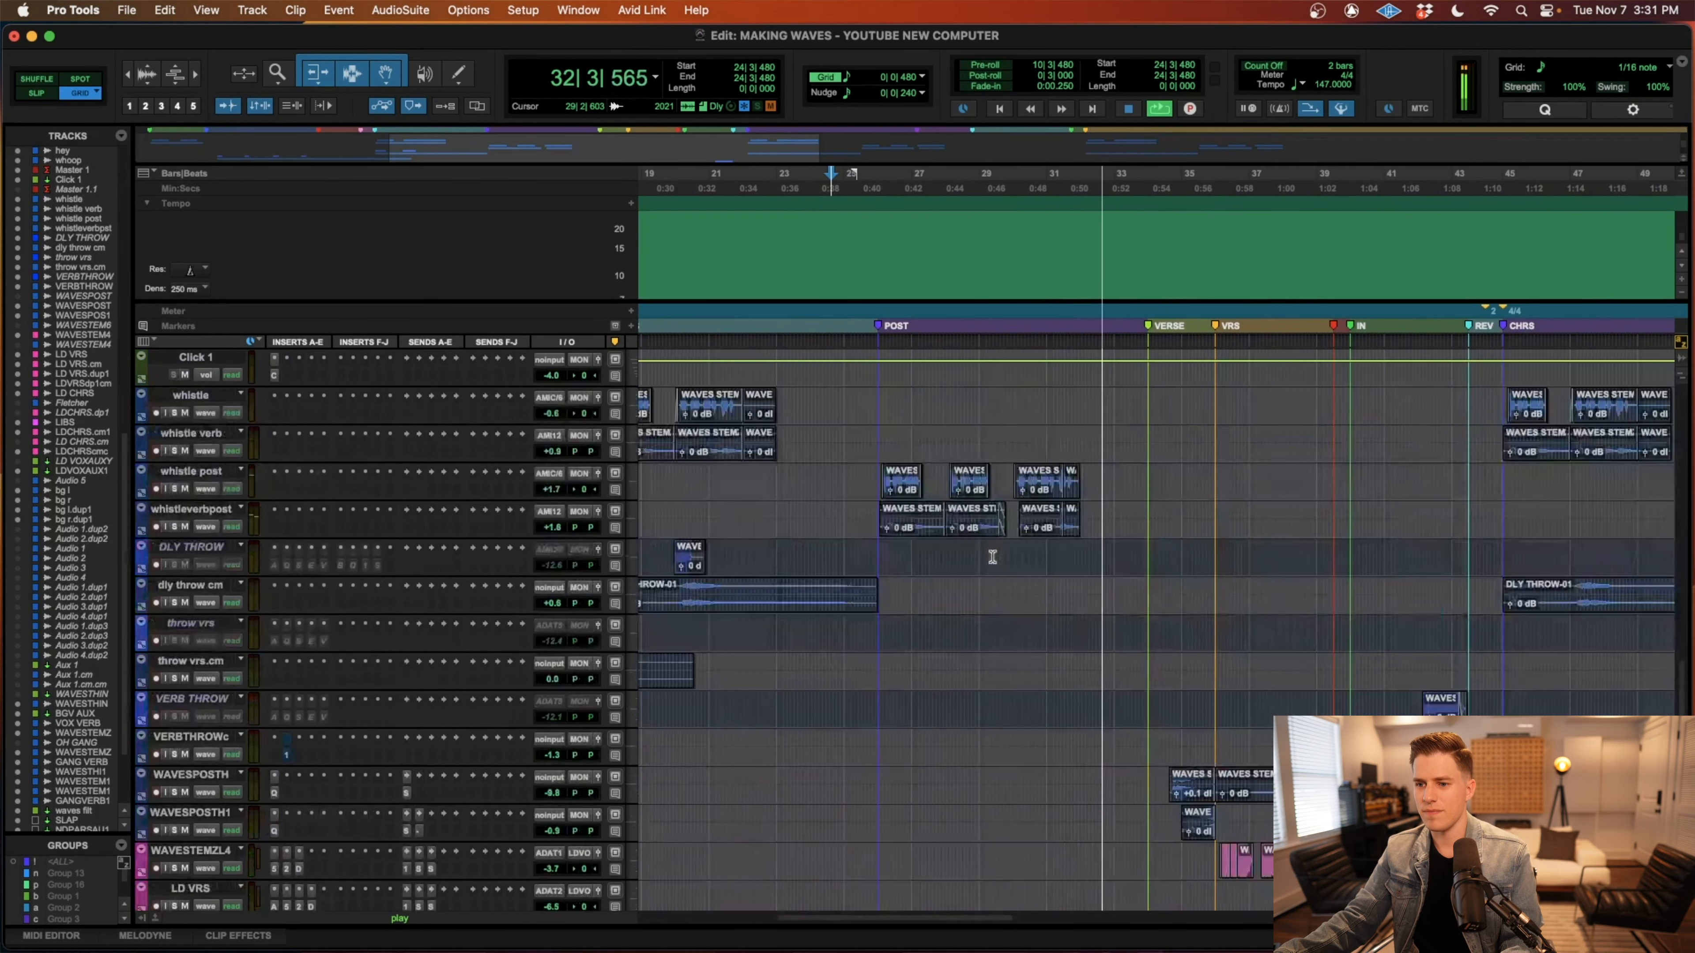
scroll(992, 556, "up", 5)
scroll(992, 556, "down", 1)
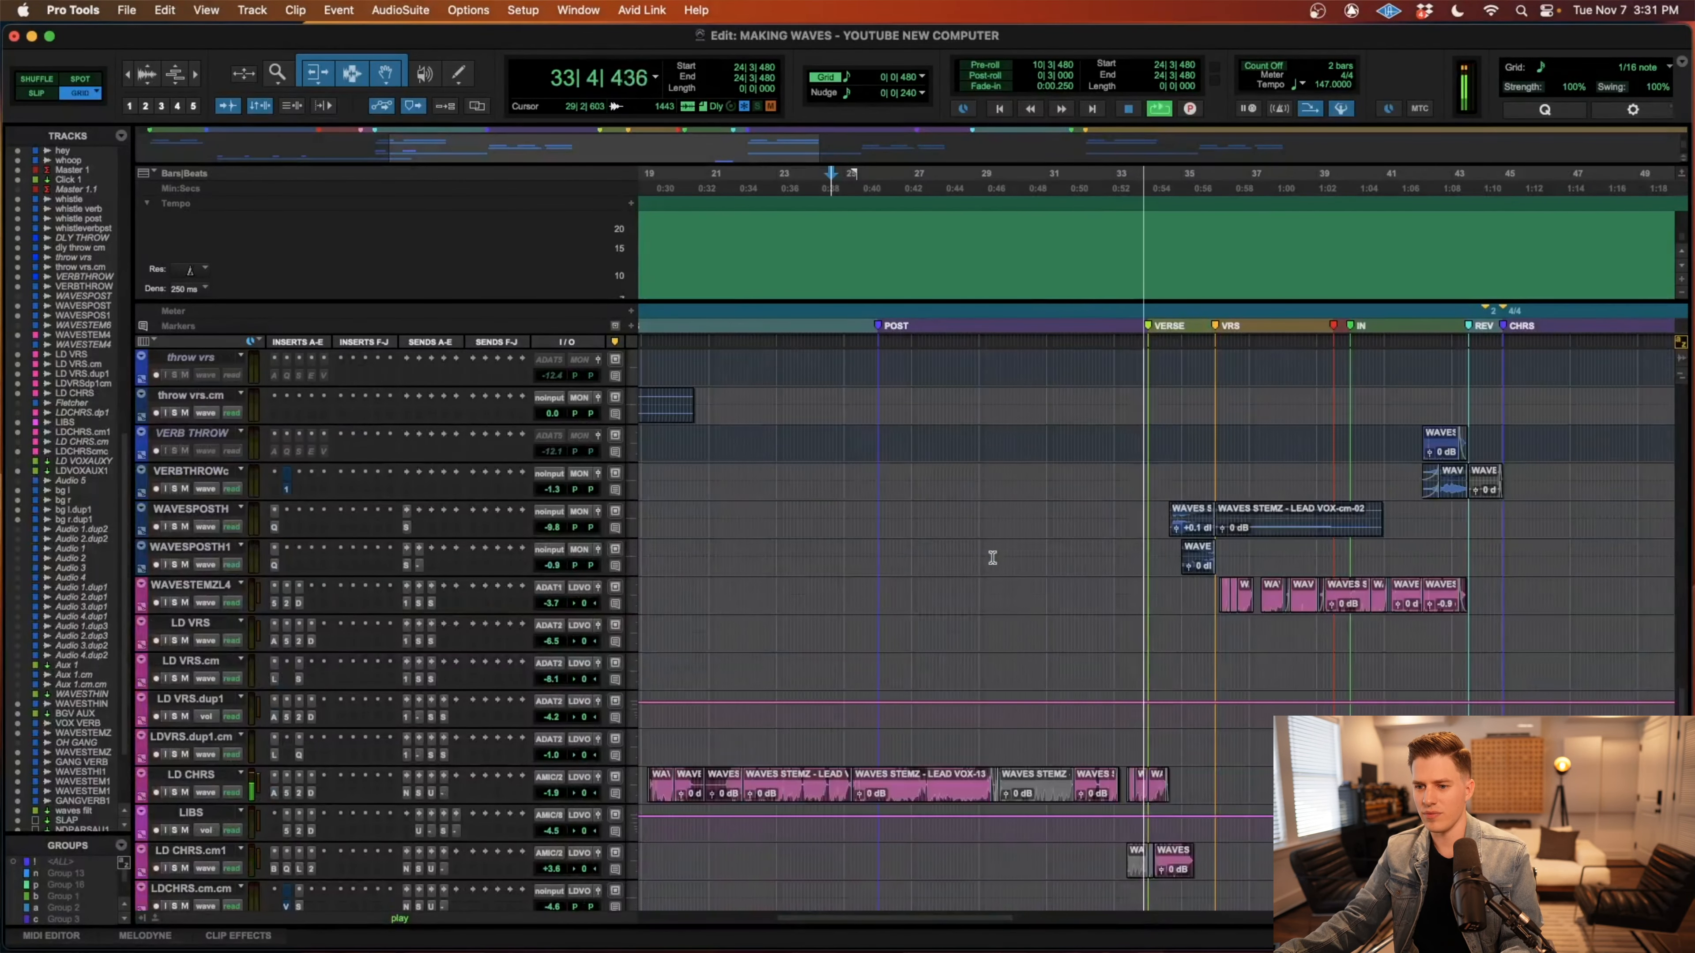
scroll(992, 557, "up", 1)
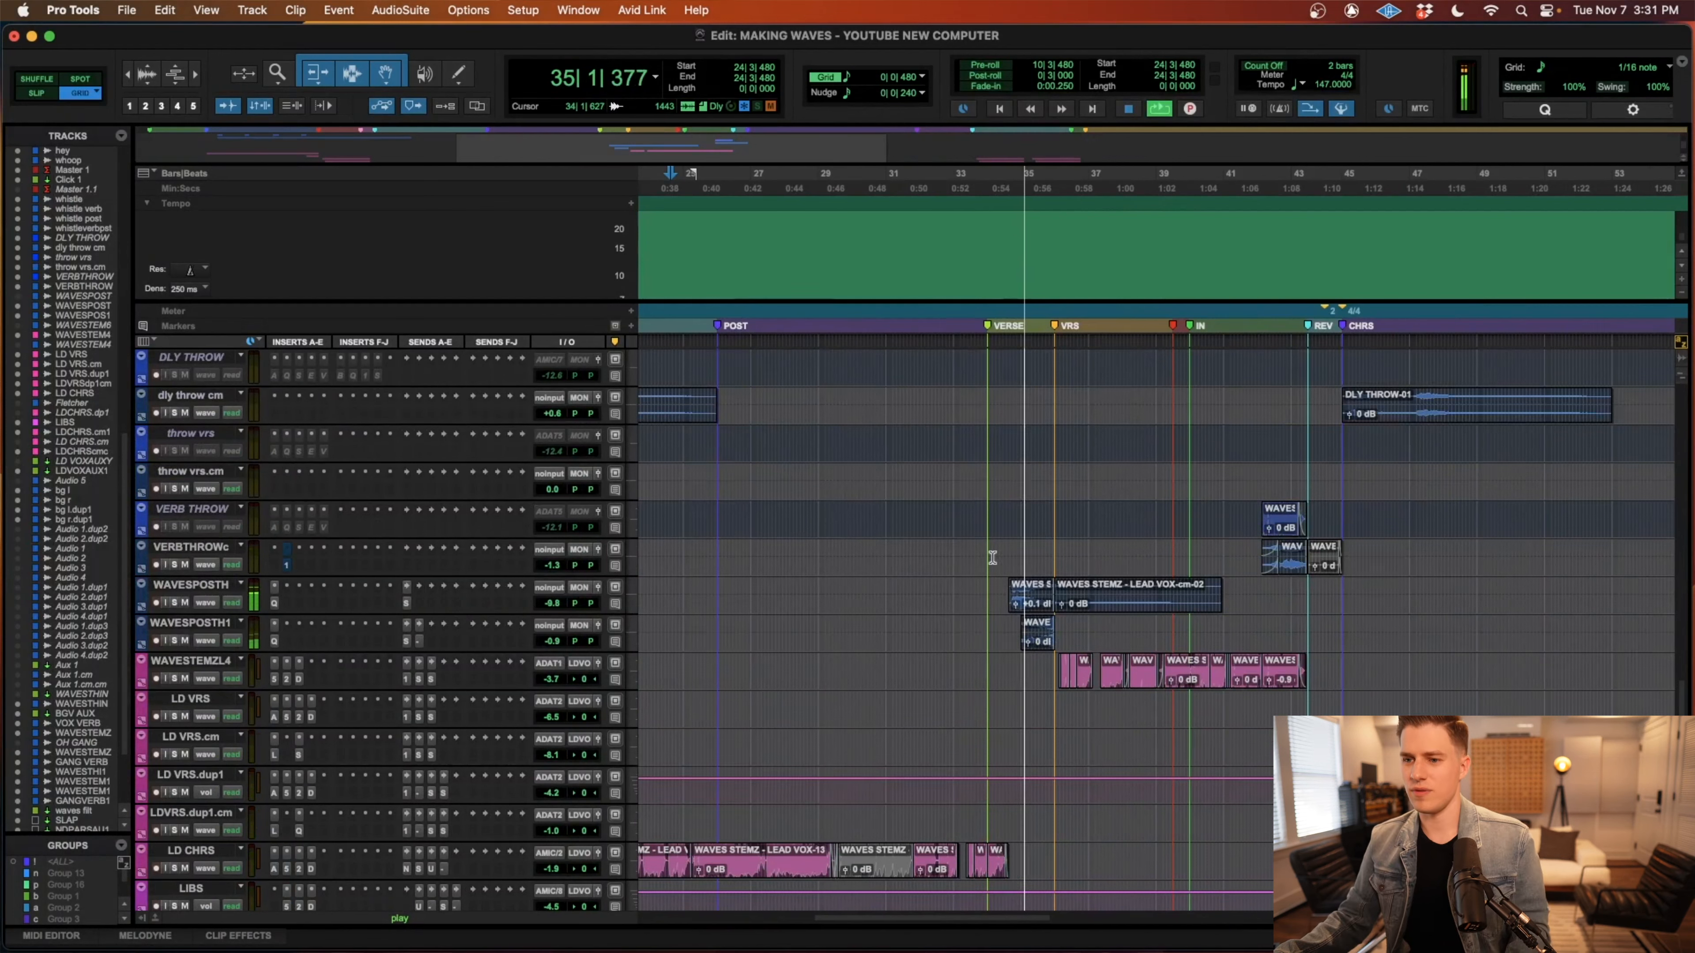
key("space")
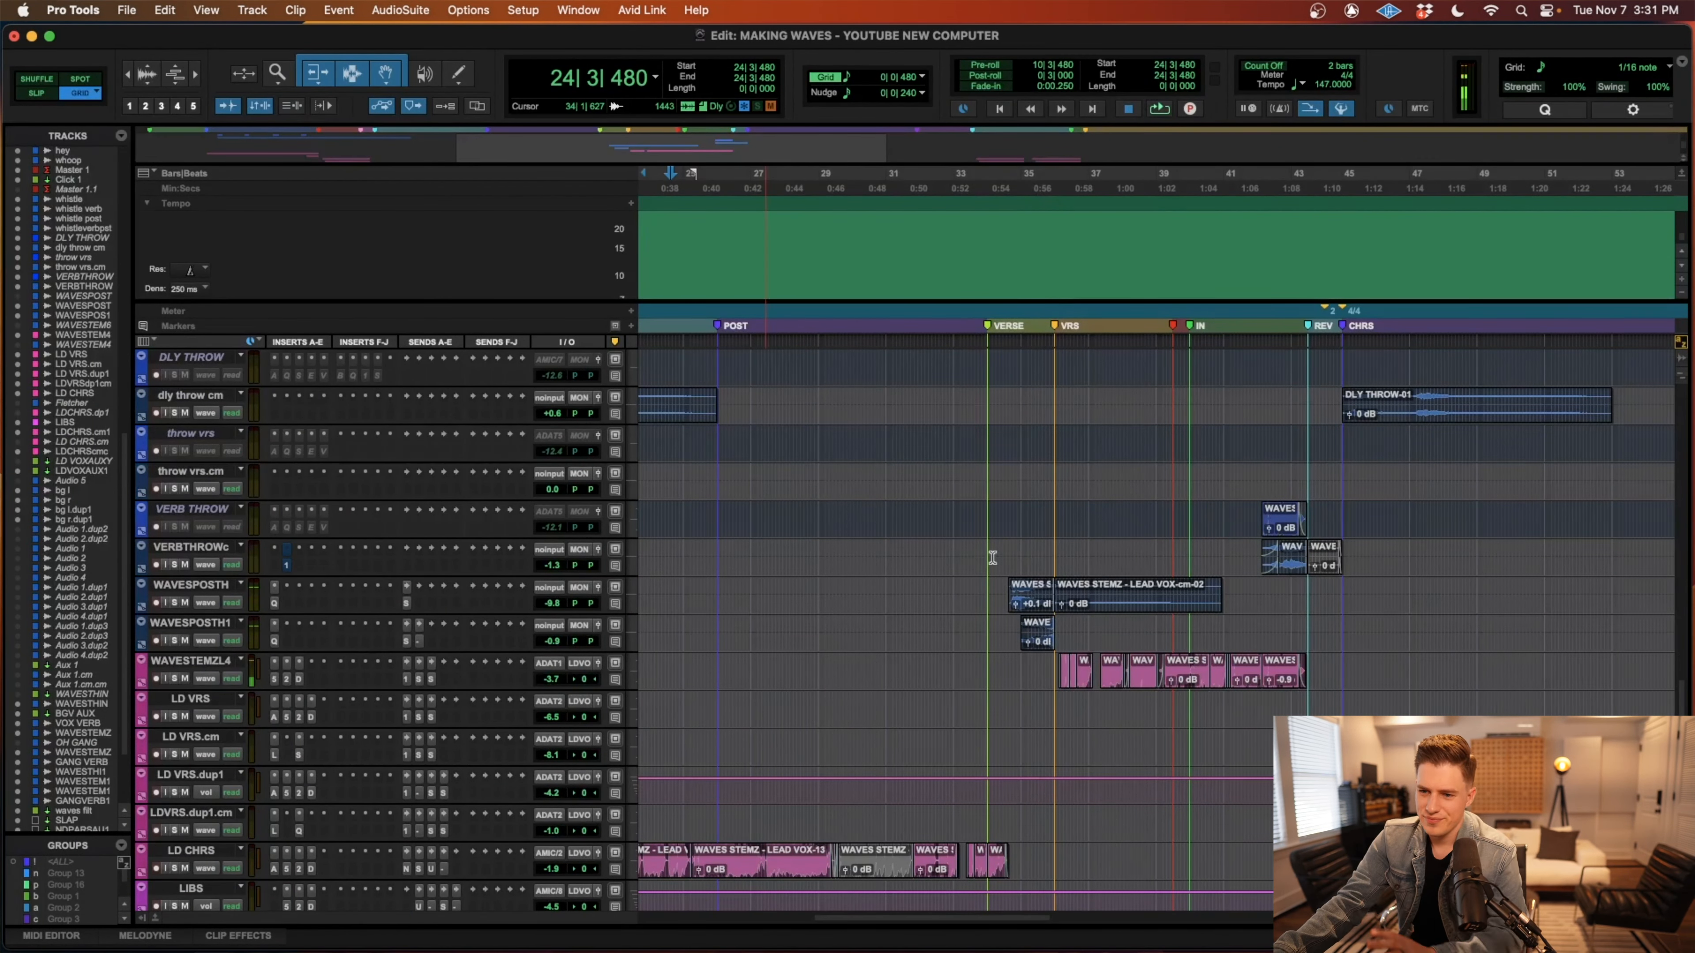
Set the playback cursor to 6|1|000, solo the lead vocal tracks from LD VRS through LD CHRS, and view their clips.
scroll(994, 561, "left", 10)
scroll(994, 561, "up", 3)
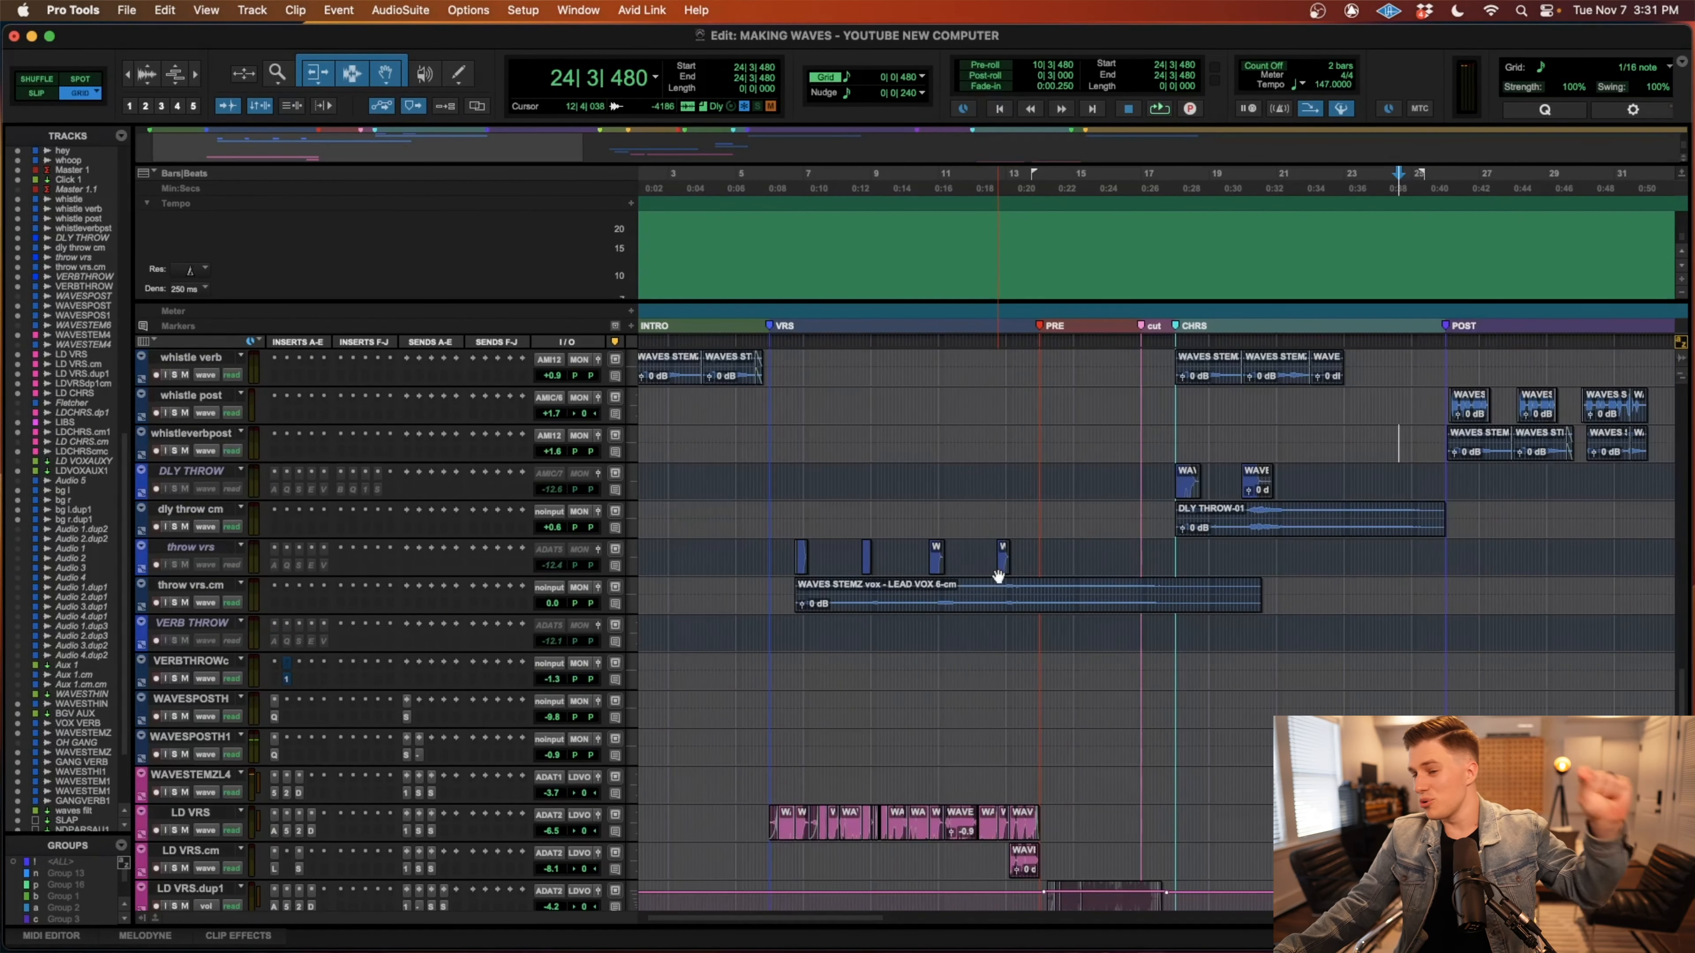
scroll(999, 575, "right", 5)
scroll(1001, 574, "left", 6)
scroll(1002, 573, "down", 2)
scroll(1002, 573, "down", 5)
scroll(994, 581, "right", 1)
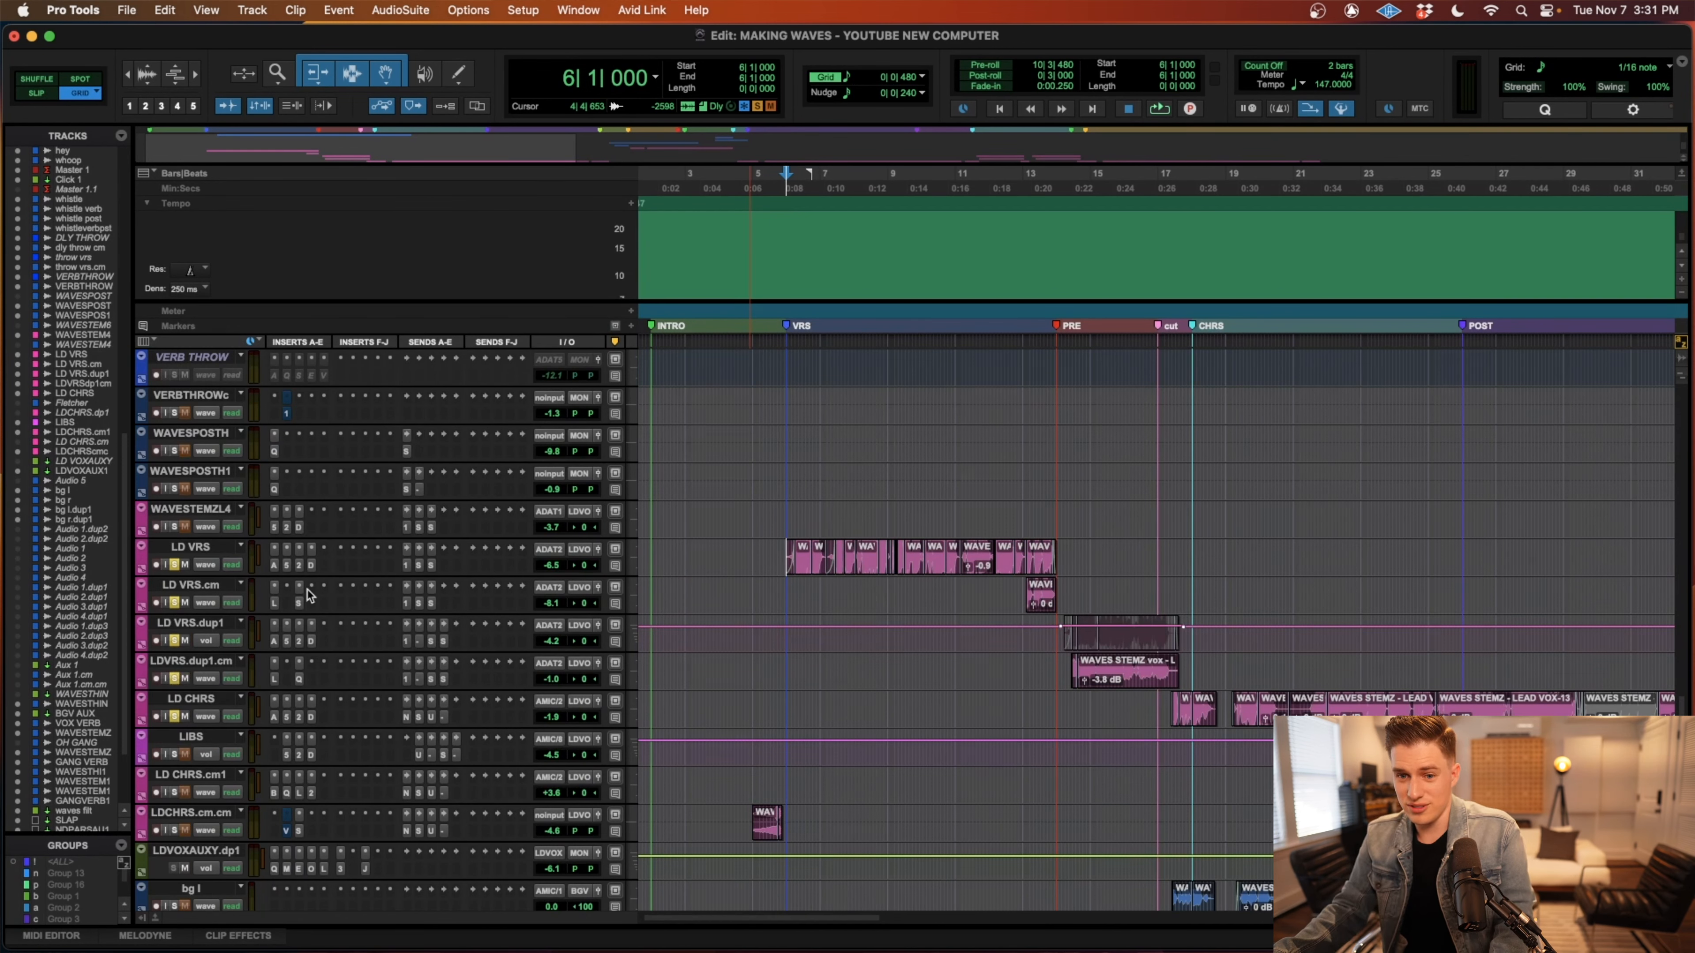
scroll(286, 654, "down", 2)
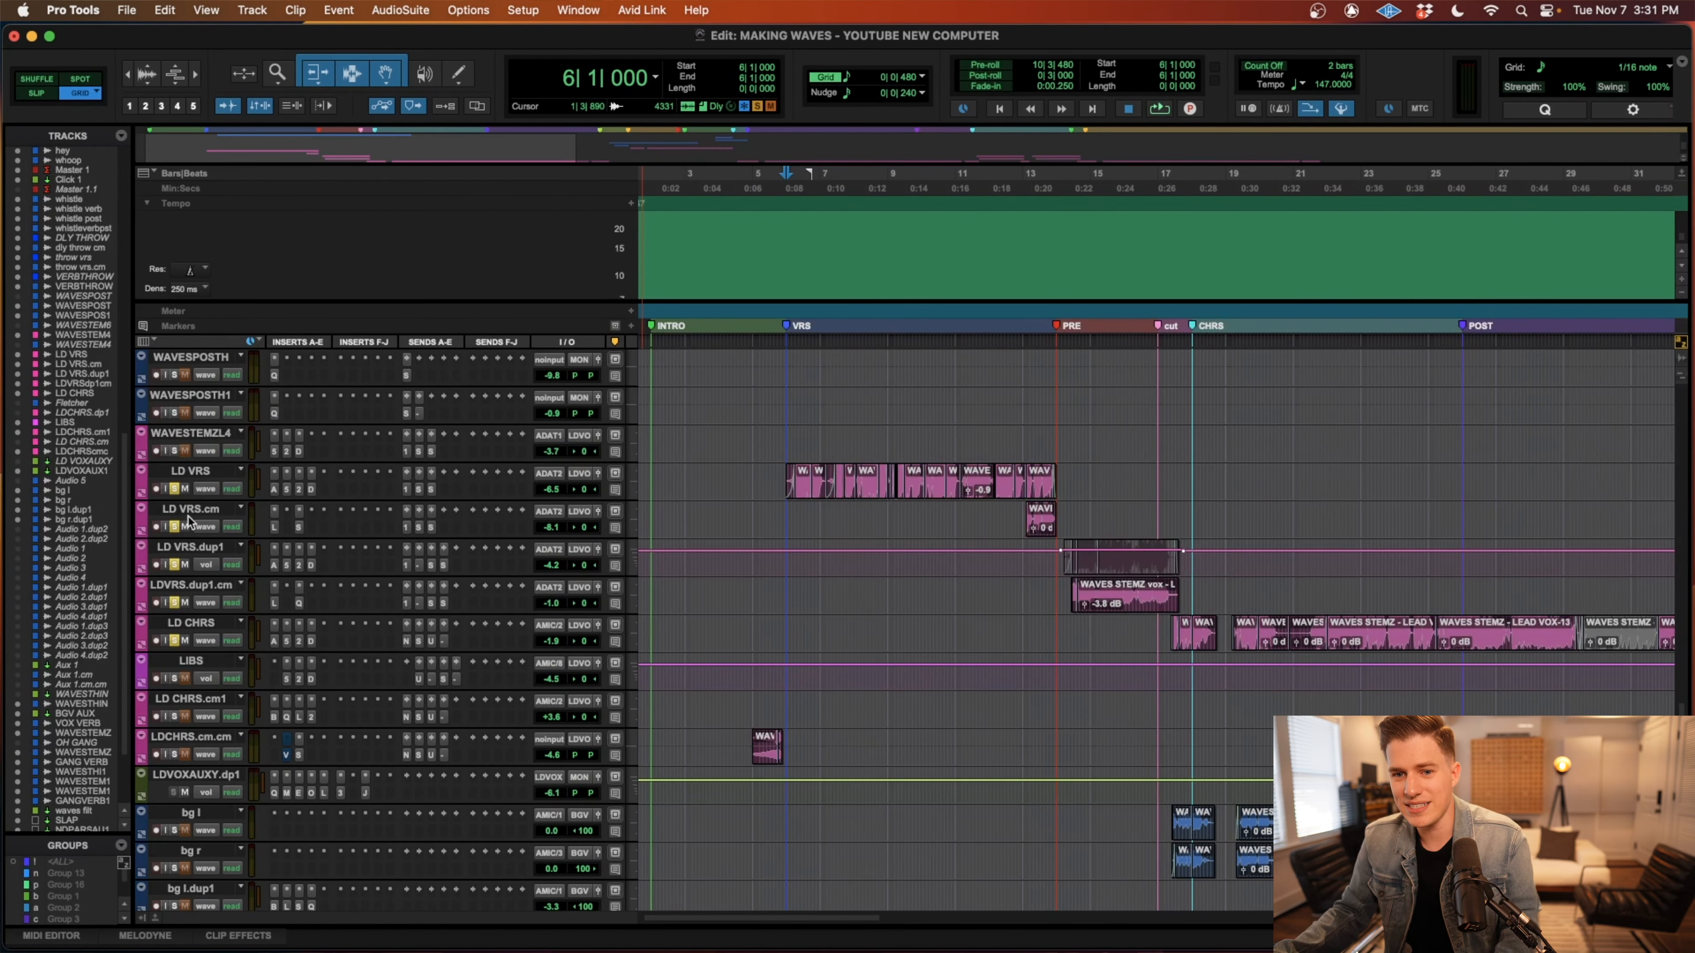
key("r")
key("r")
key("t")
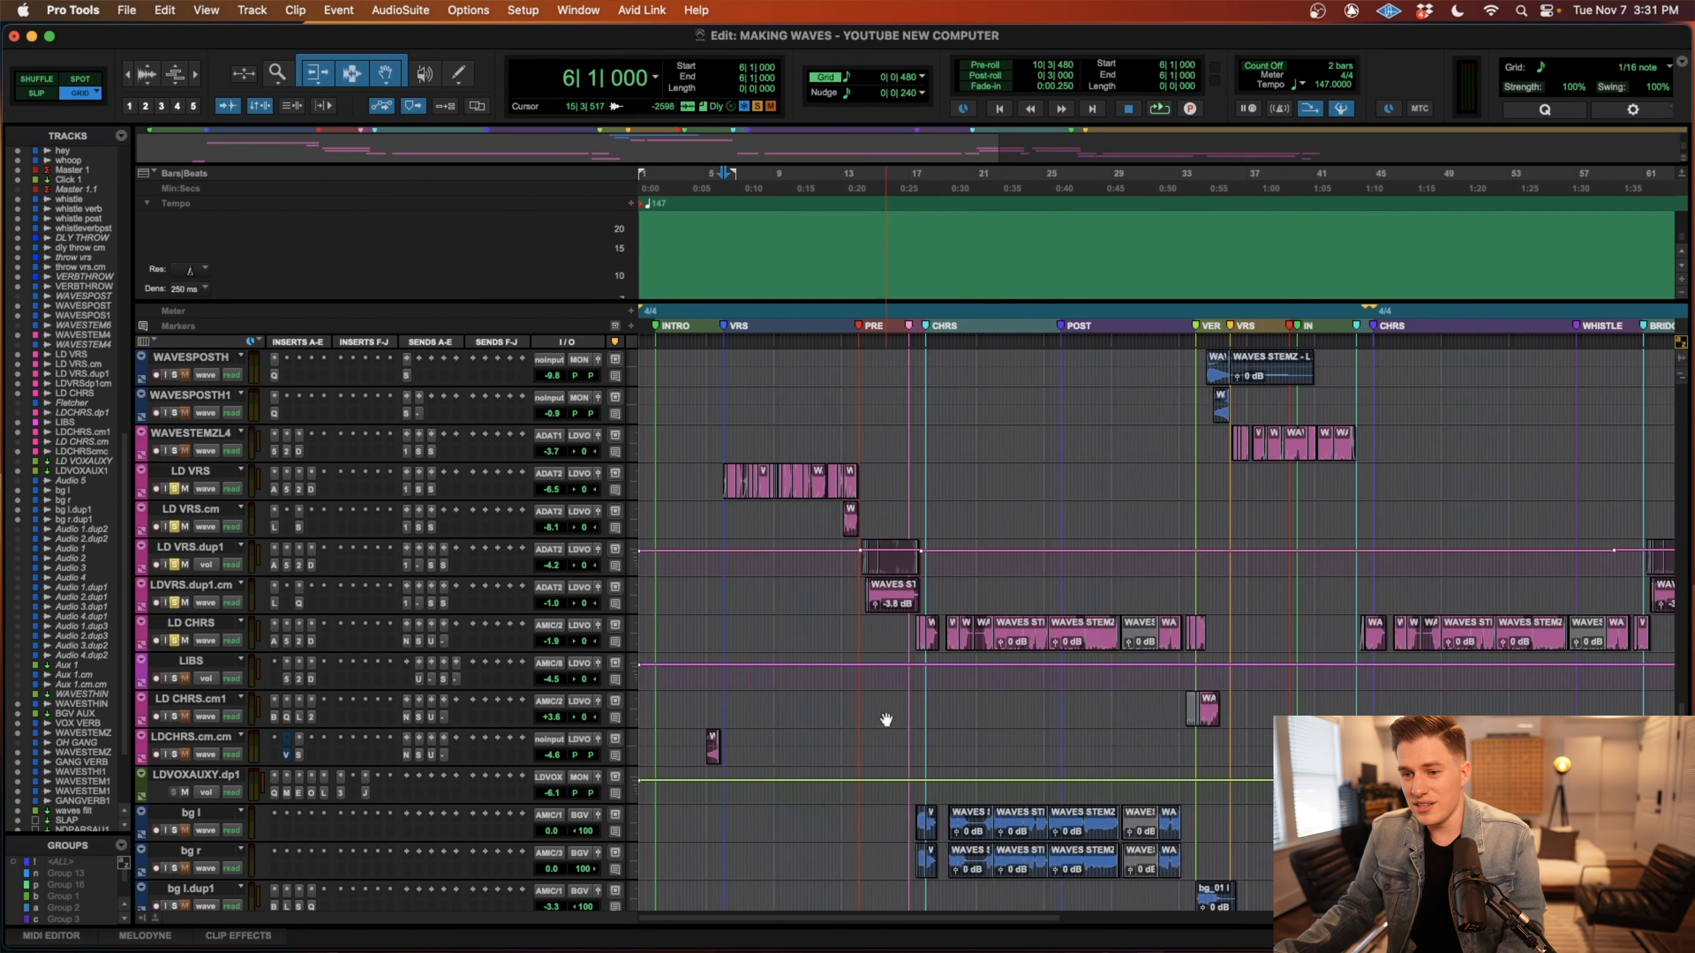
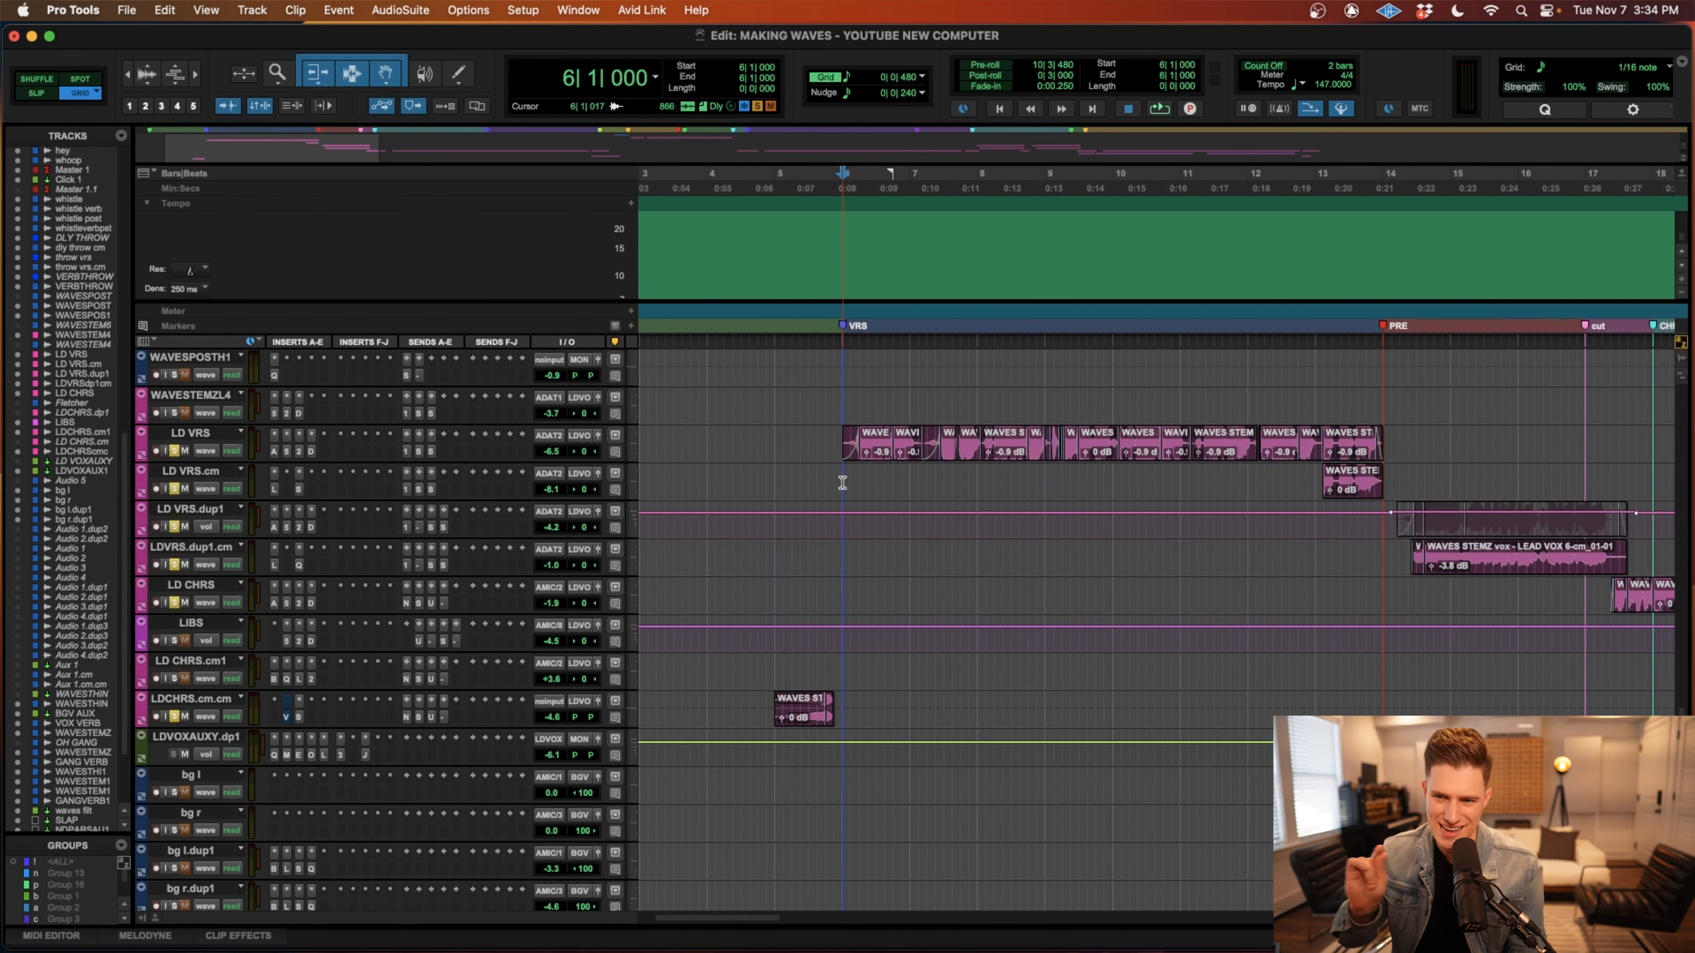
Play the soloed lead vocals from 6|1|000 through the verse and enlarge the LD VRS track to show its inserts and sends.
key("space")
key("r")
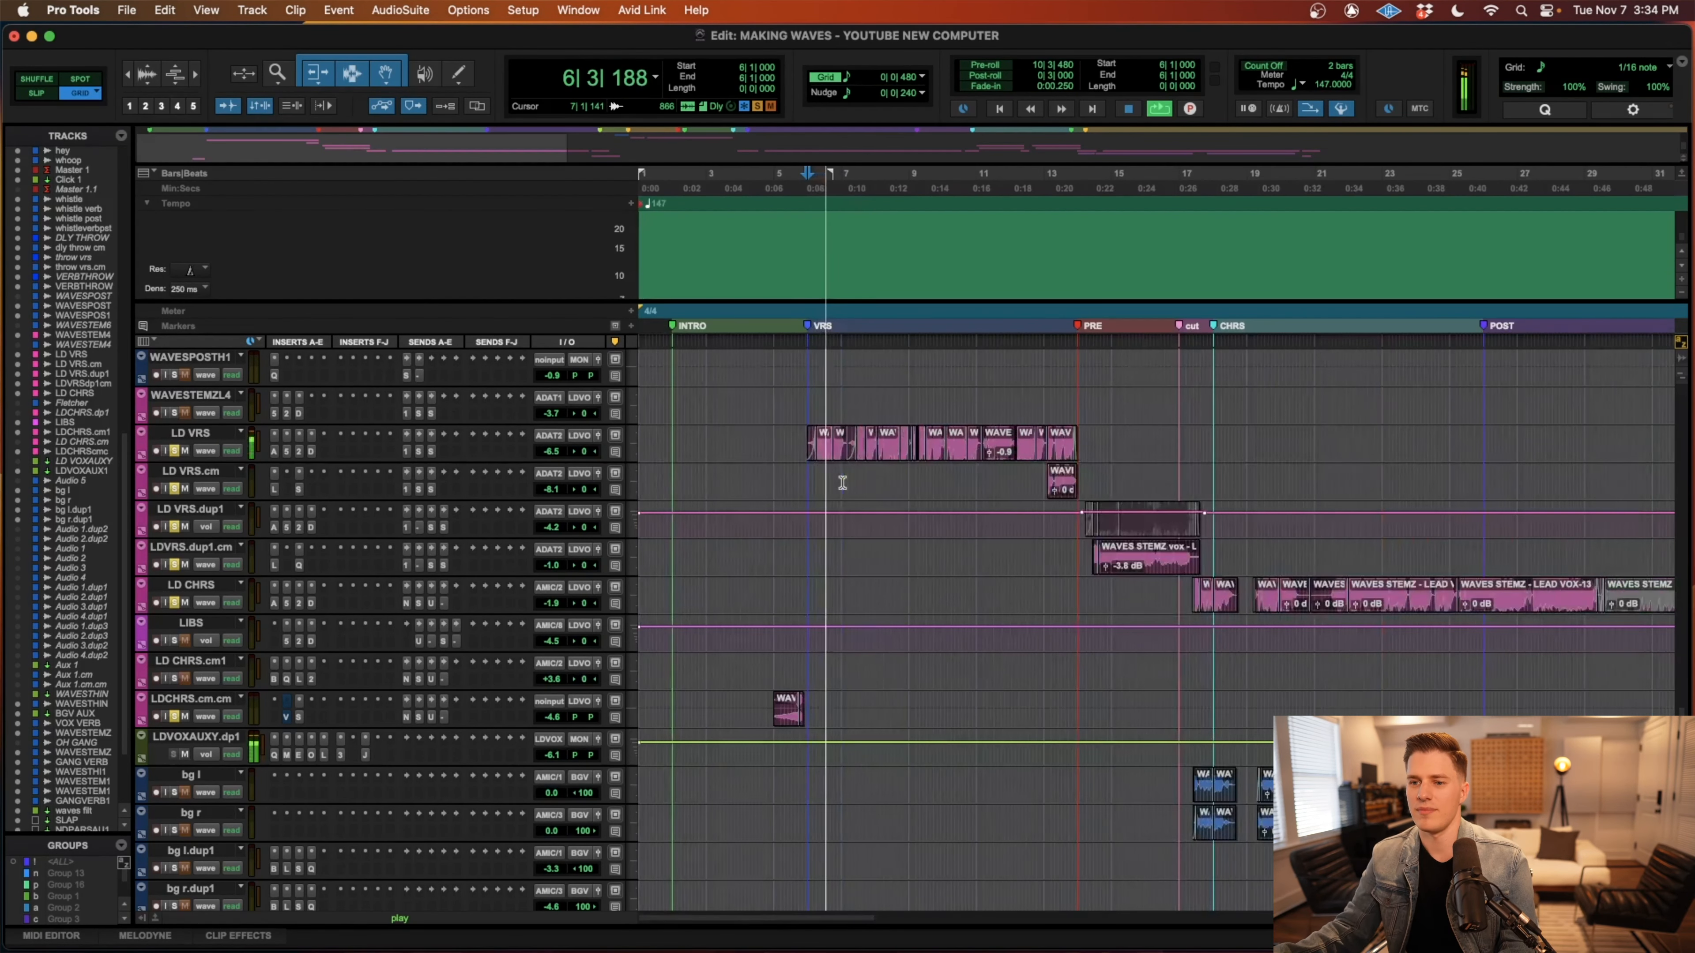
key("t")
key("t")
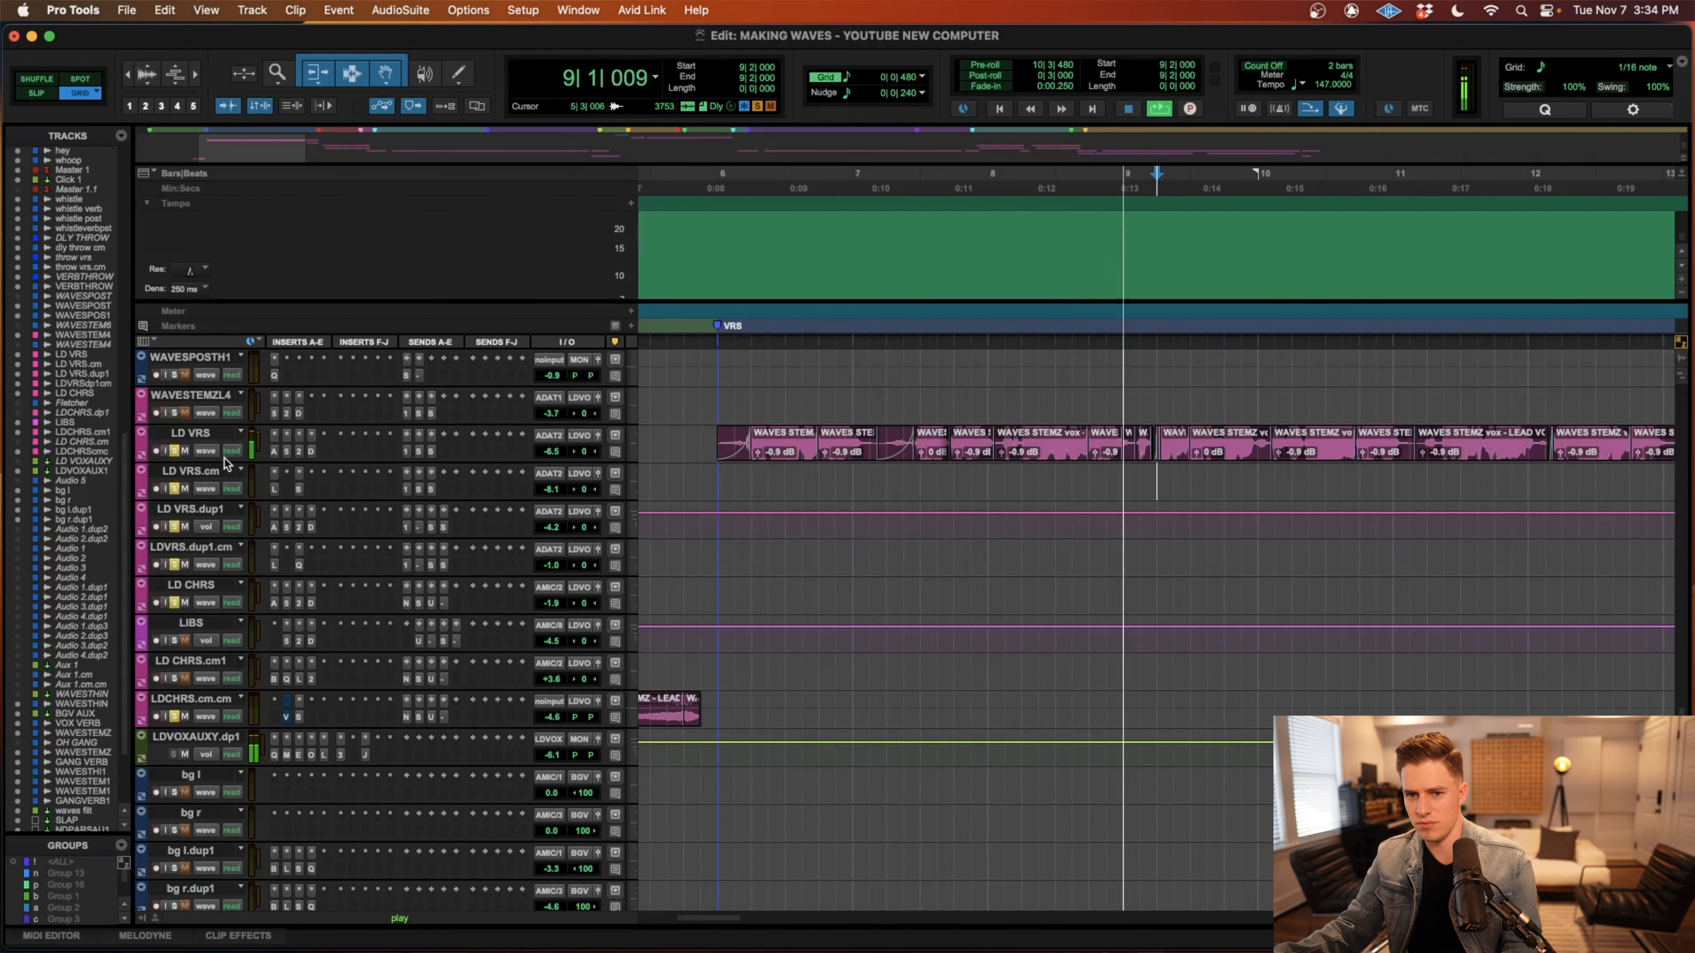
left_click_drag(222, 463, 222, 515)
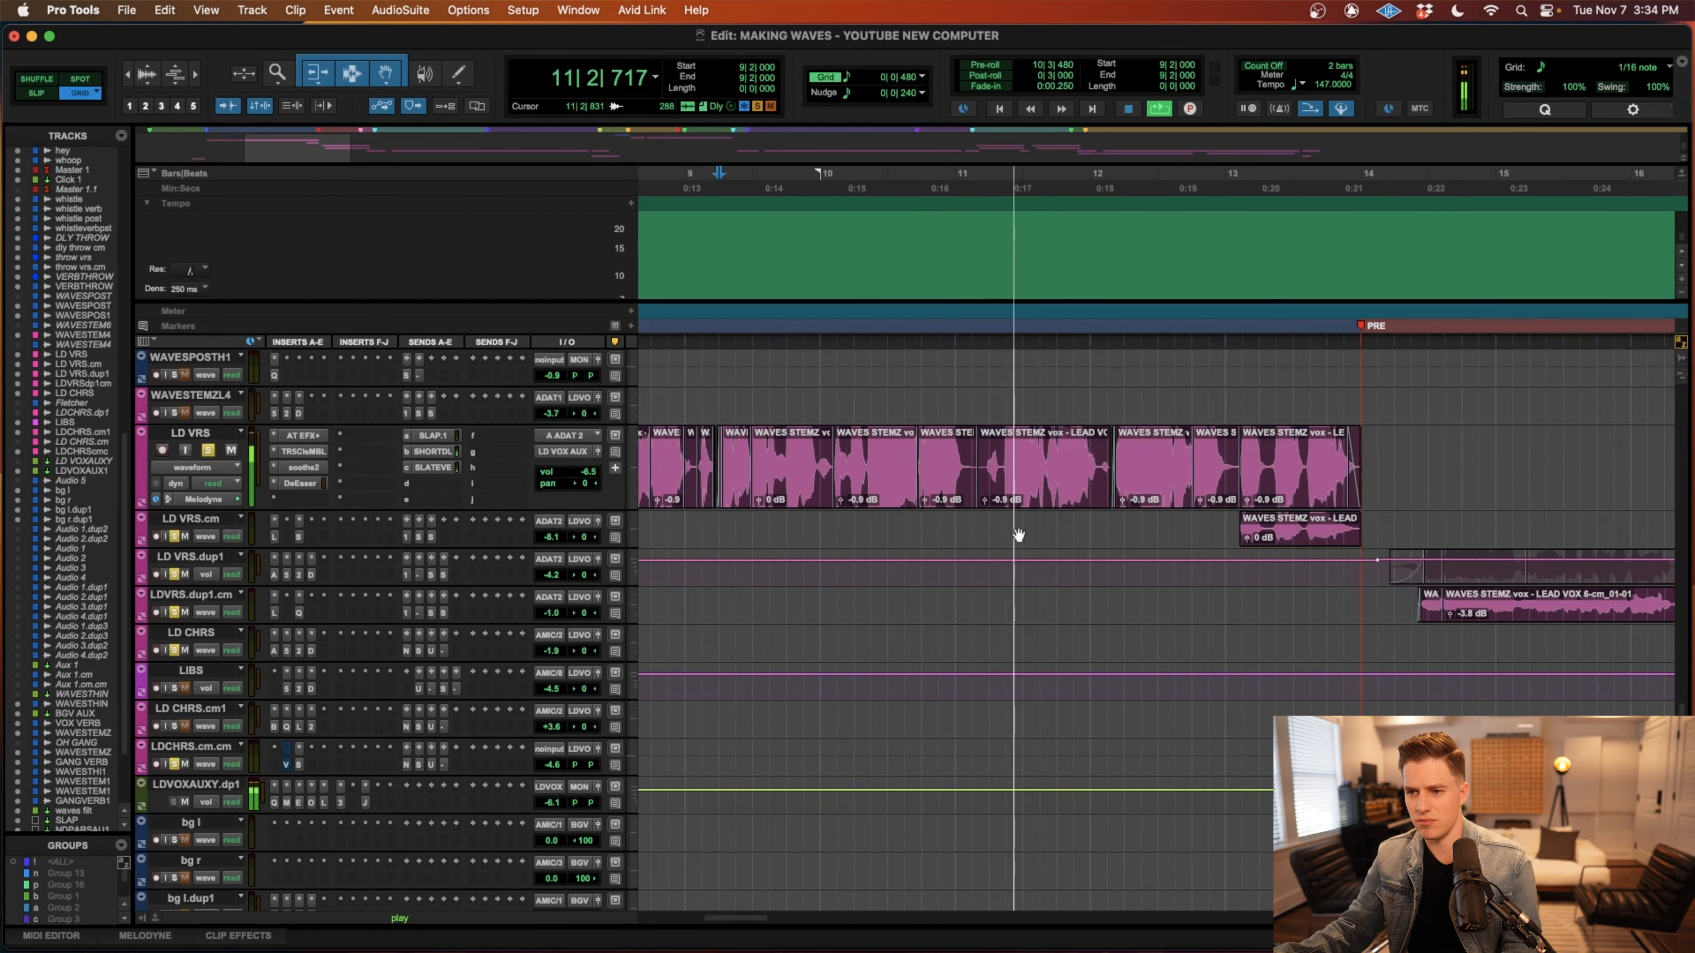
Follow the soloed lead vocals from the verse through the pre-chorus to the cut section, and stop playback.
key("r")
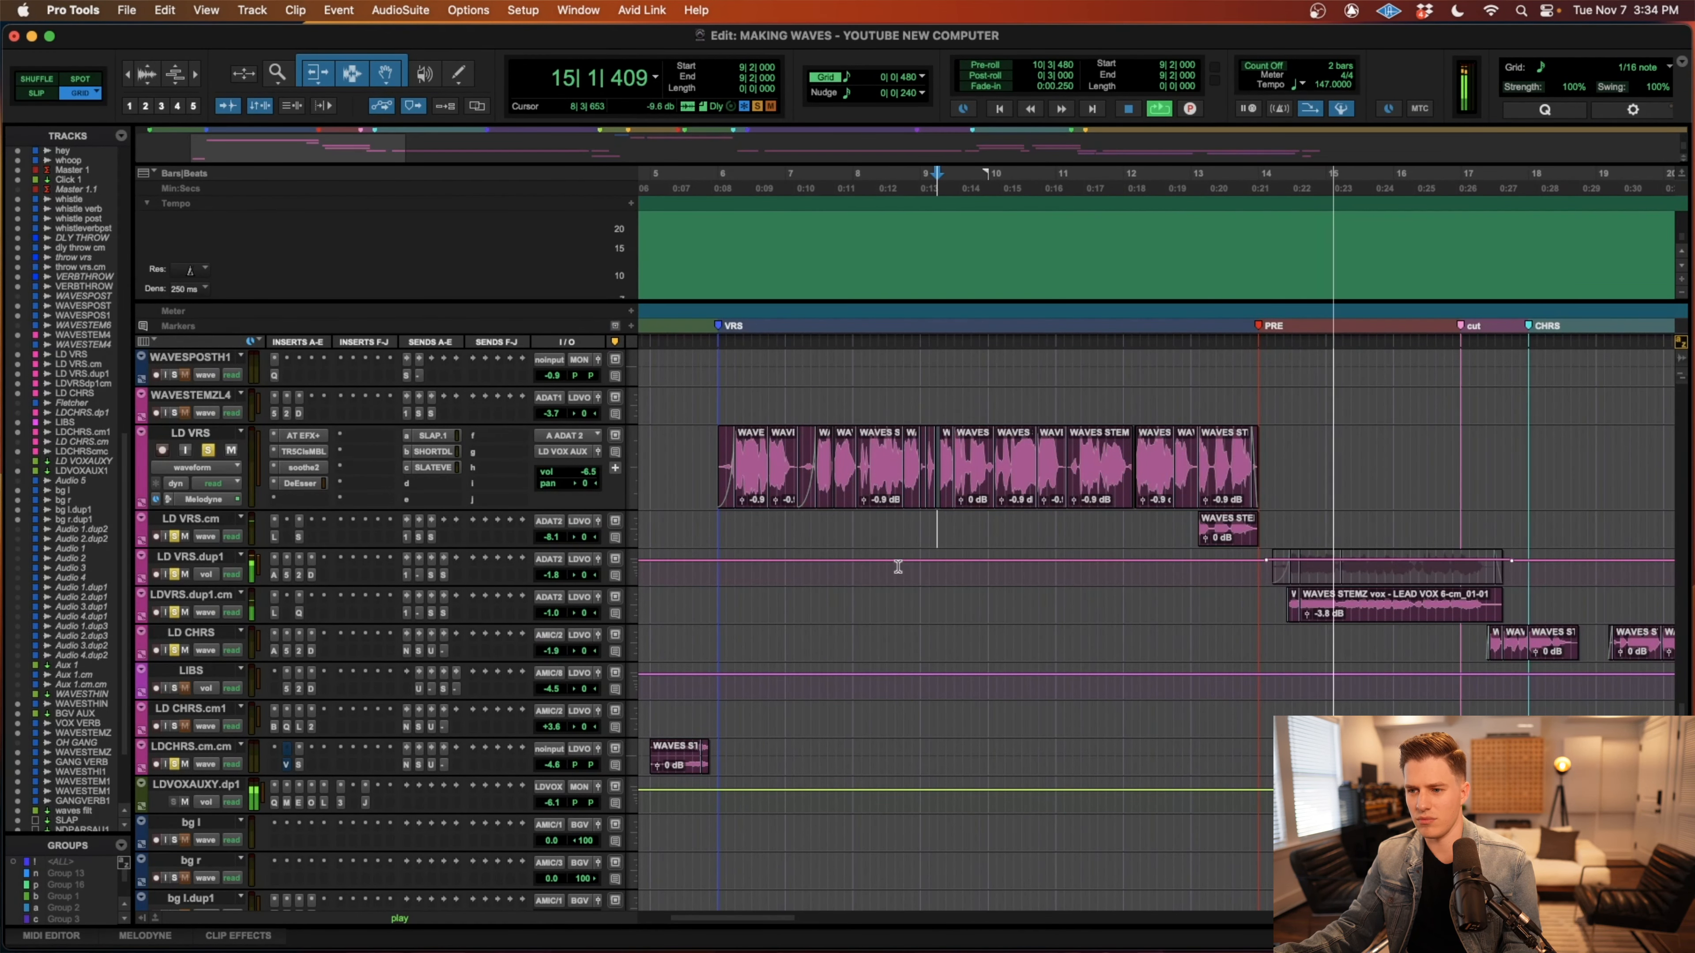
scroll(902, 568, "right", 2)
scroll(896, 568, "right", 2)
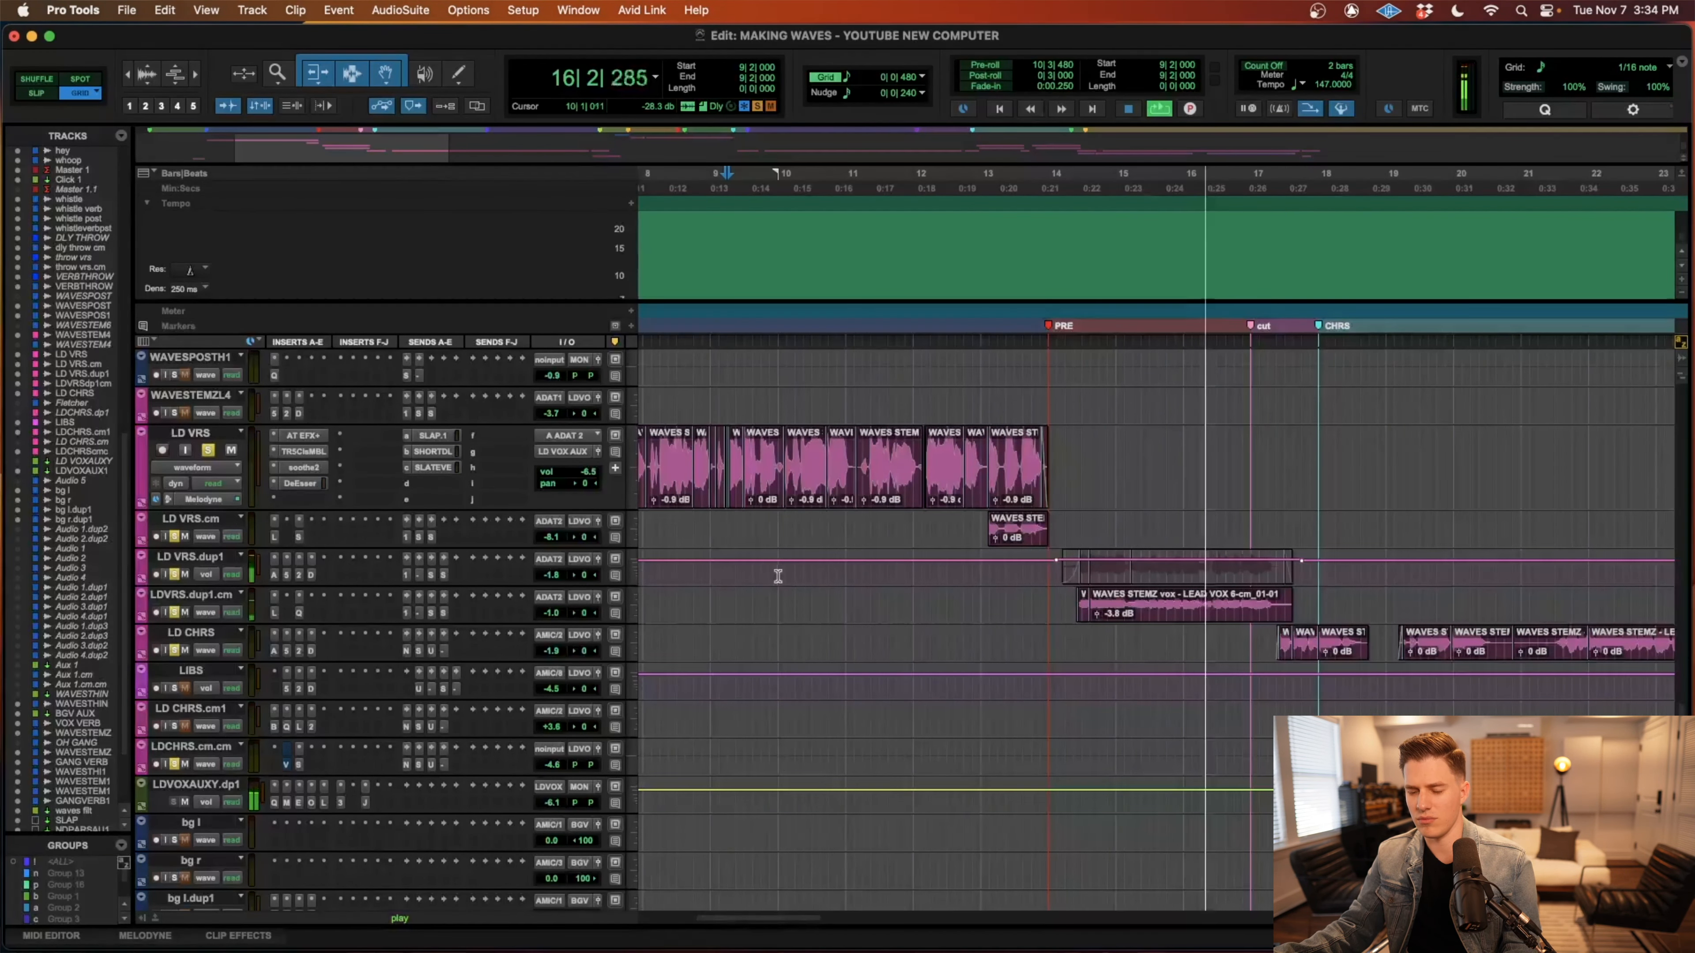
scroll(781, 573, "right", 4)
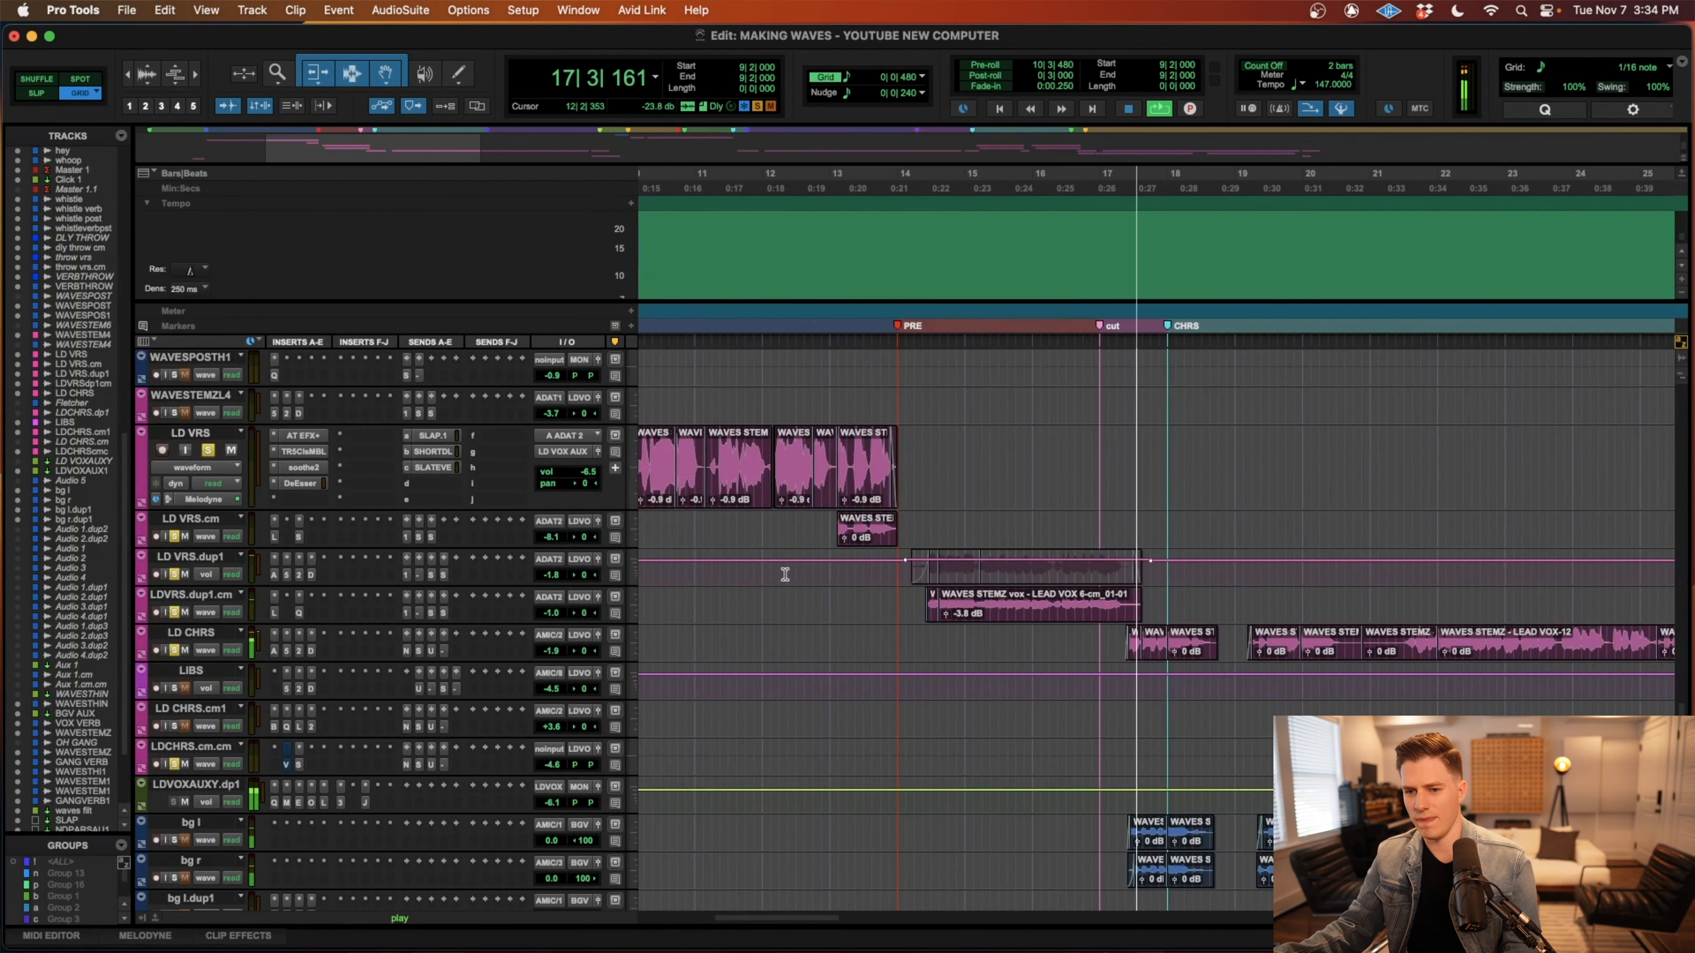
key("space")
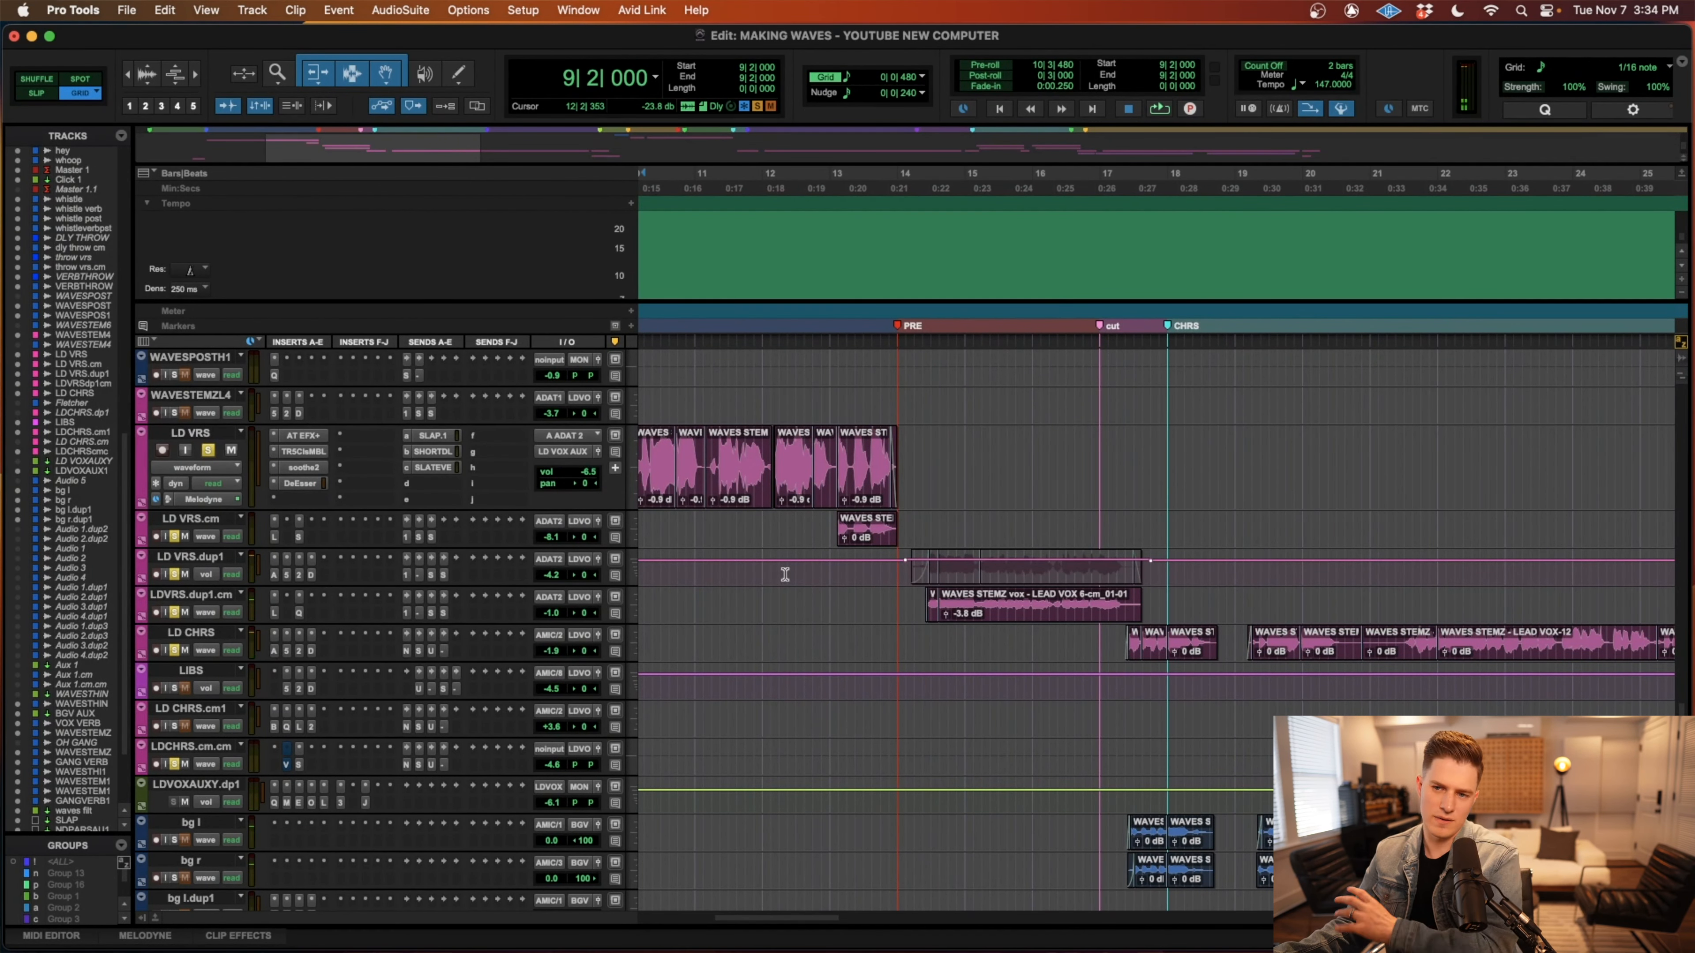
Bypass the Auto-Tune EFX+, TR5ClsMBL, soothe2 and DeEsser inserts on LD VRS, plus the inserts on LDVOXAUXY.dp1.
scroll(747, 564, "left", 10)
left_click(299, 486, "super")
left_click(303, 471, "super")
left_click(304, 454, "super")
left_click(303, 437, "super")
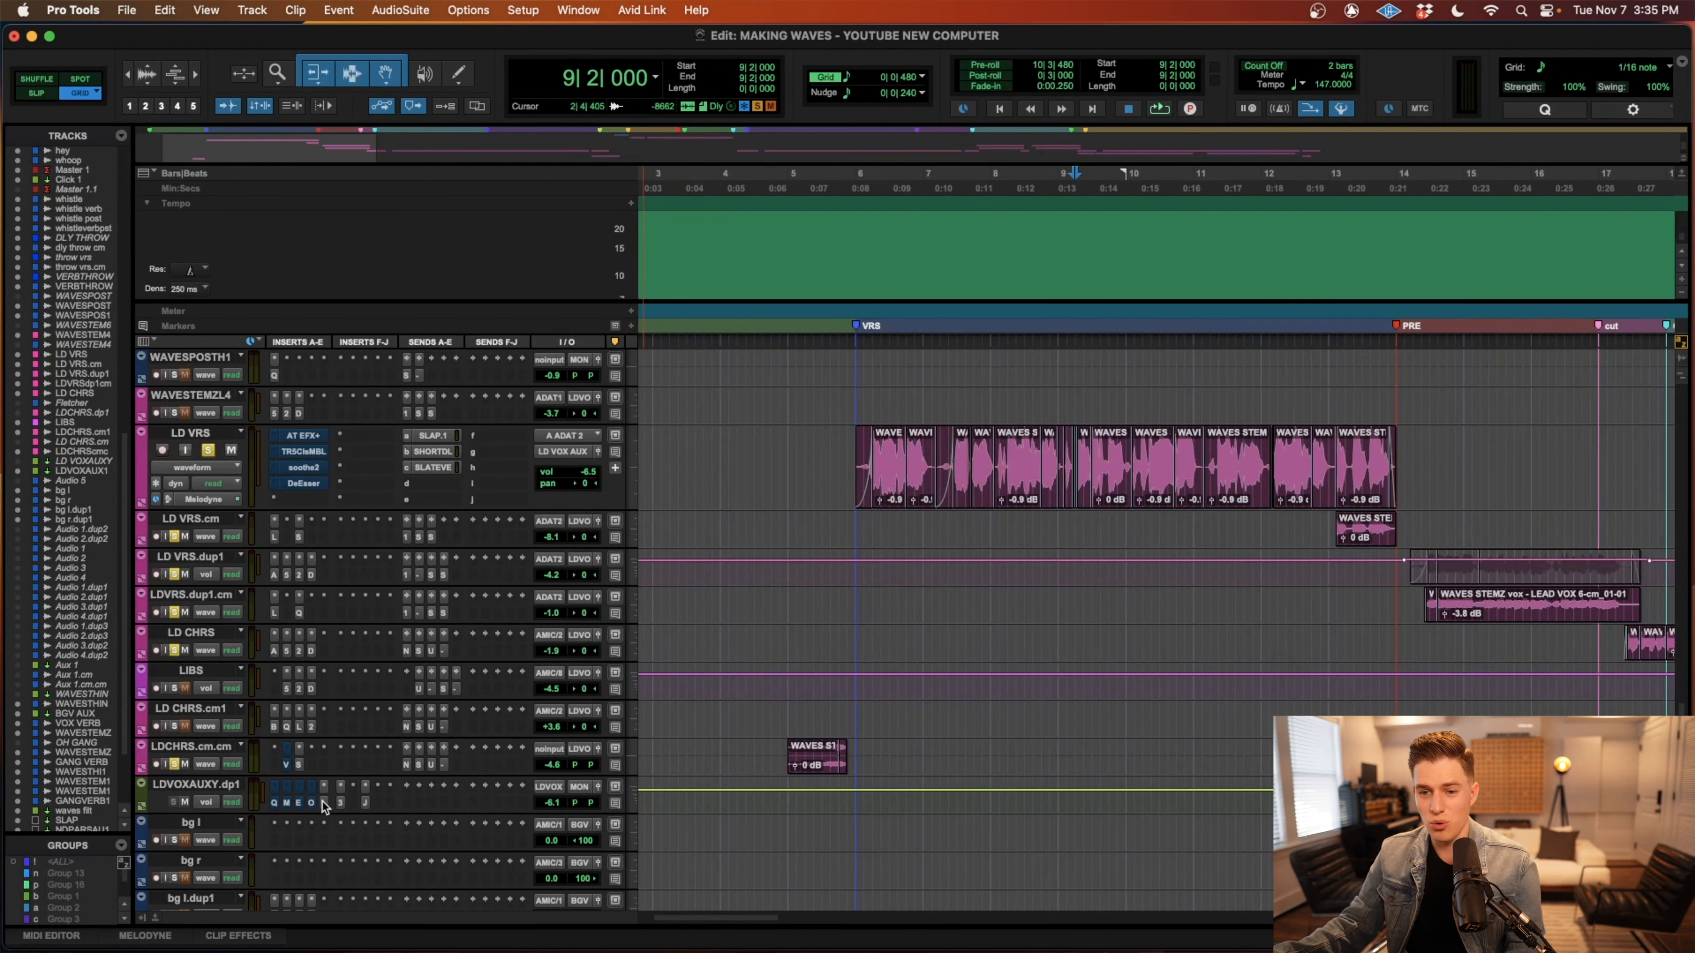
Set the playback cursor to 5|4|480 and play the verse lead vocal with its inserts bypassed.
left_click(854, 445)
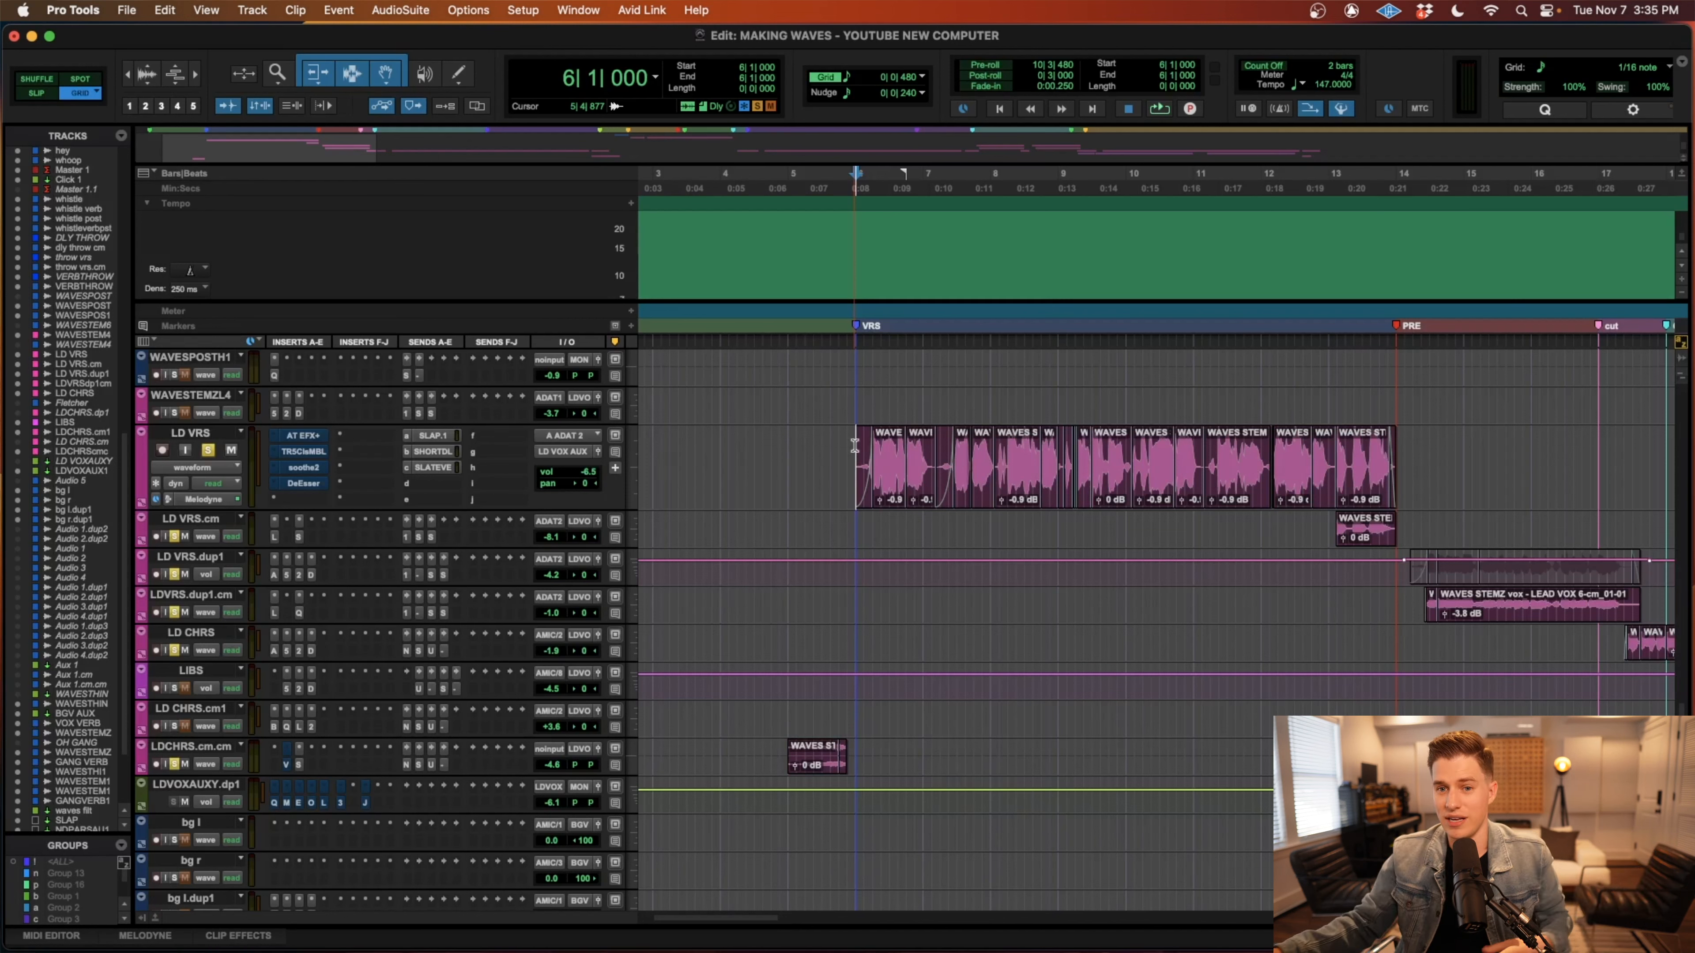
left_click_drag(857, 452, 1394, 458)
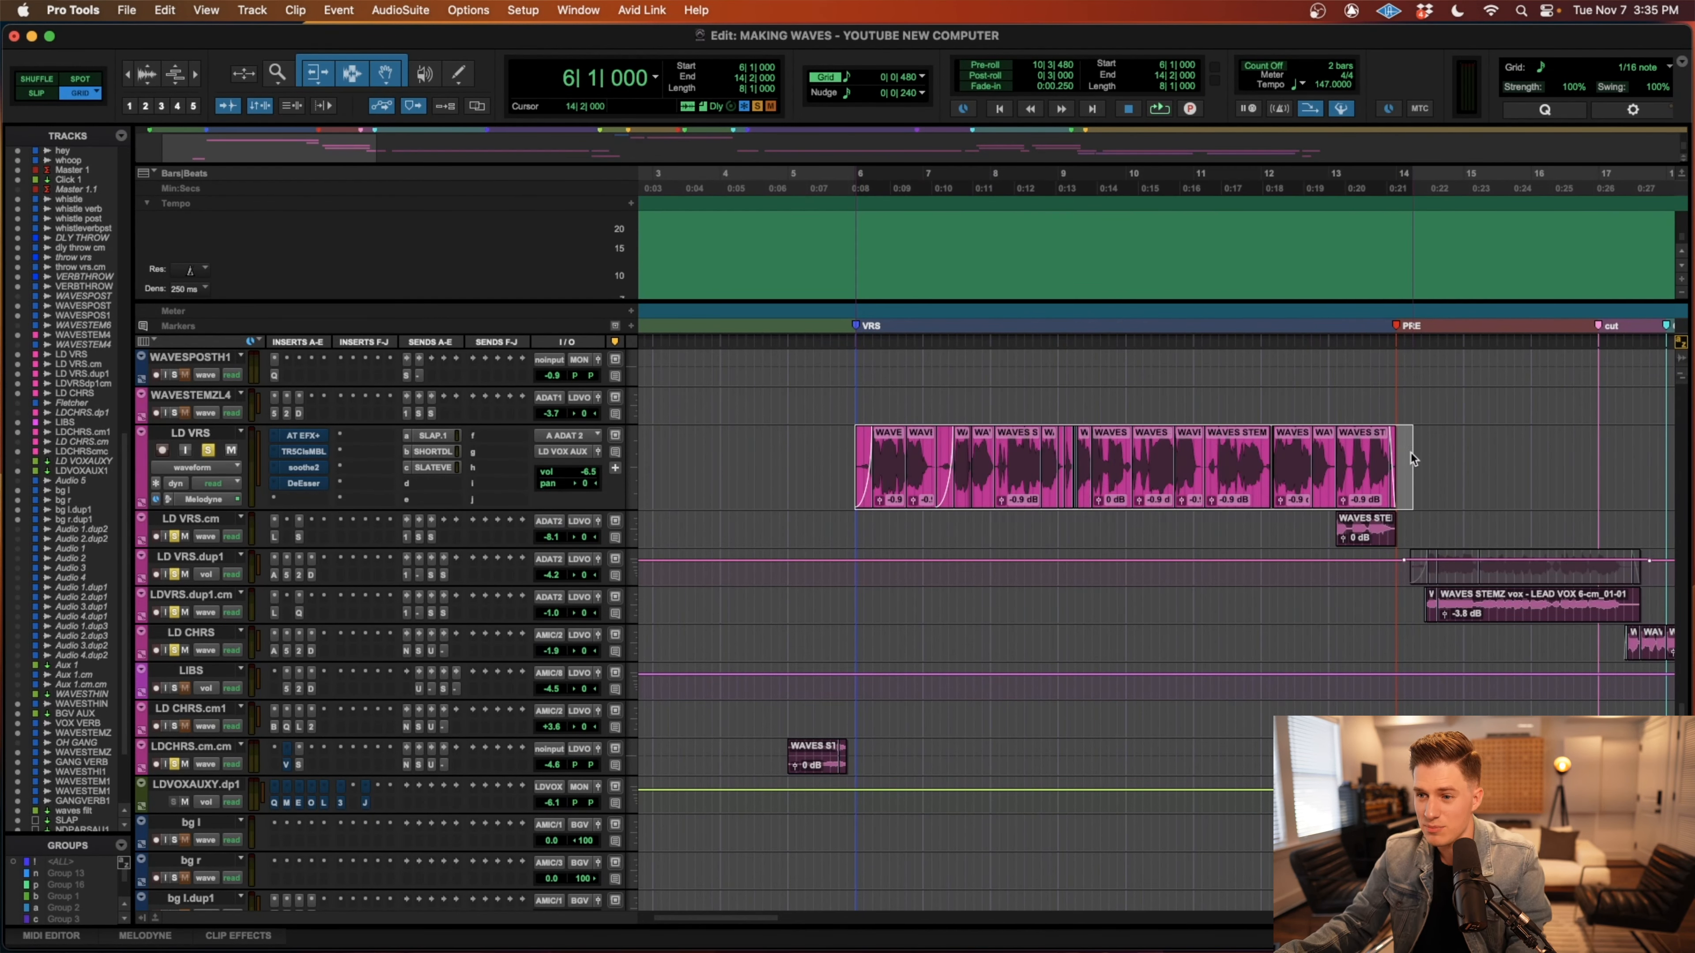
left_click(855, 451)
key("space")
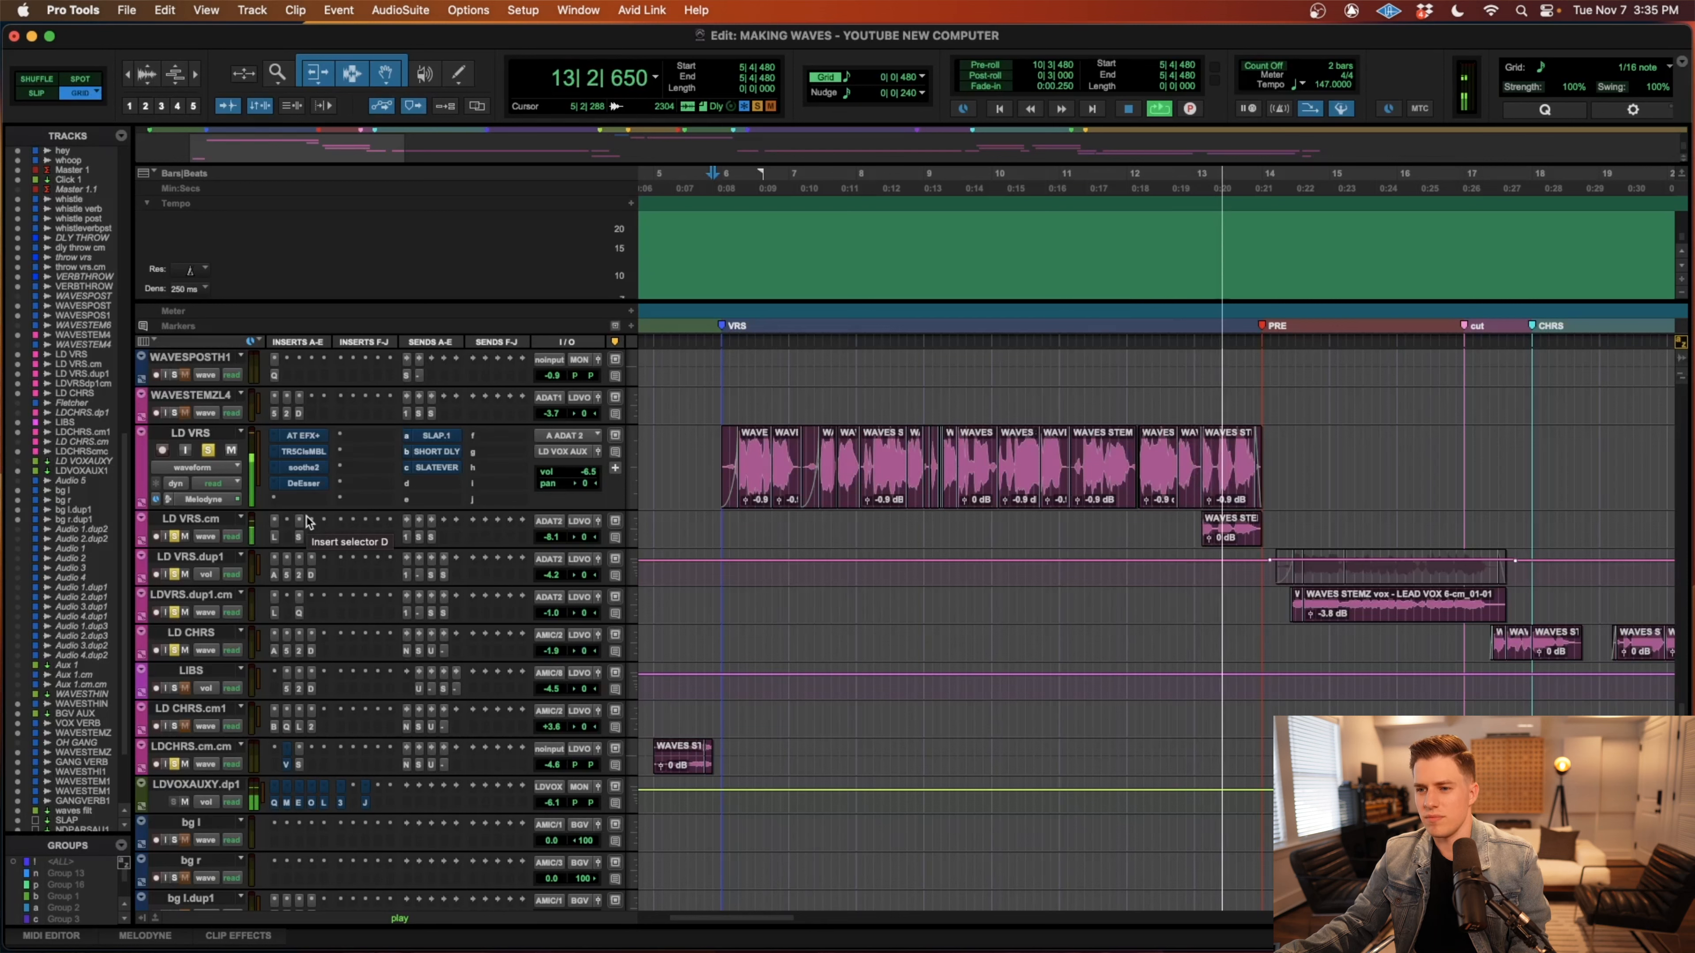
key("space")
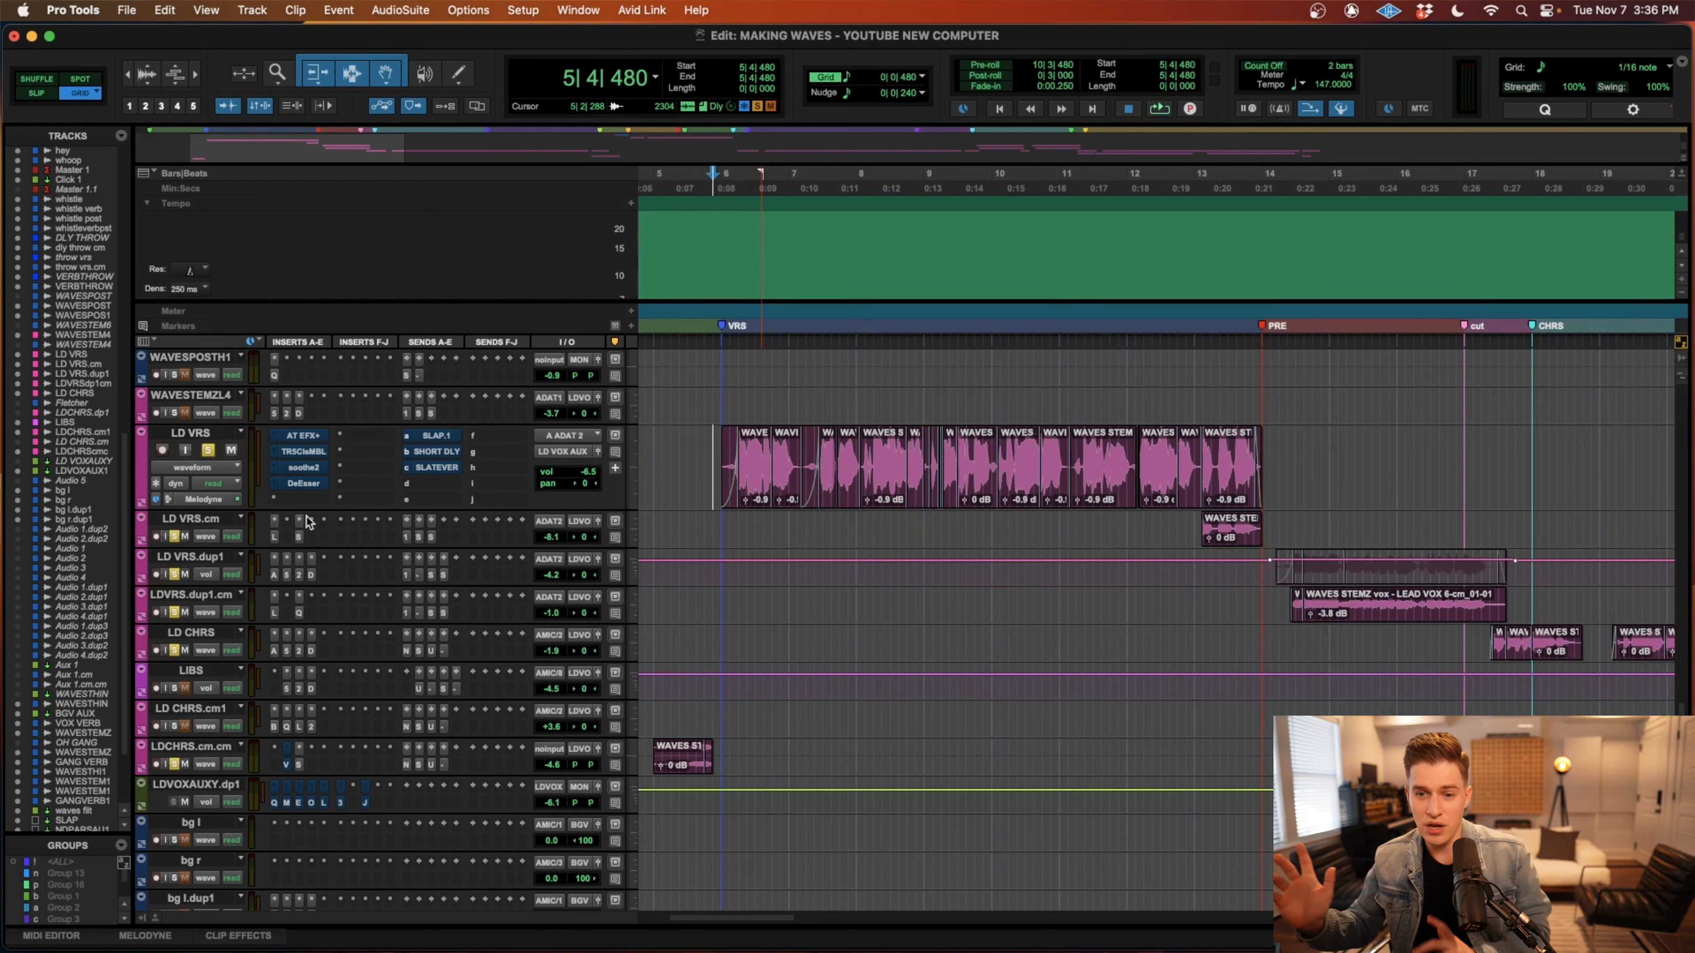
Enlarge the LDVOXAUXY.dp1 track and examine the EQ bands in its Pro-Q 3 insert.
left_click_drag(212, 814, 212, 895)
scroll(362, 757, "down", 1)
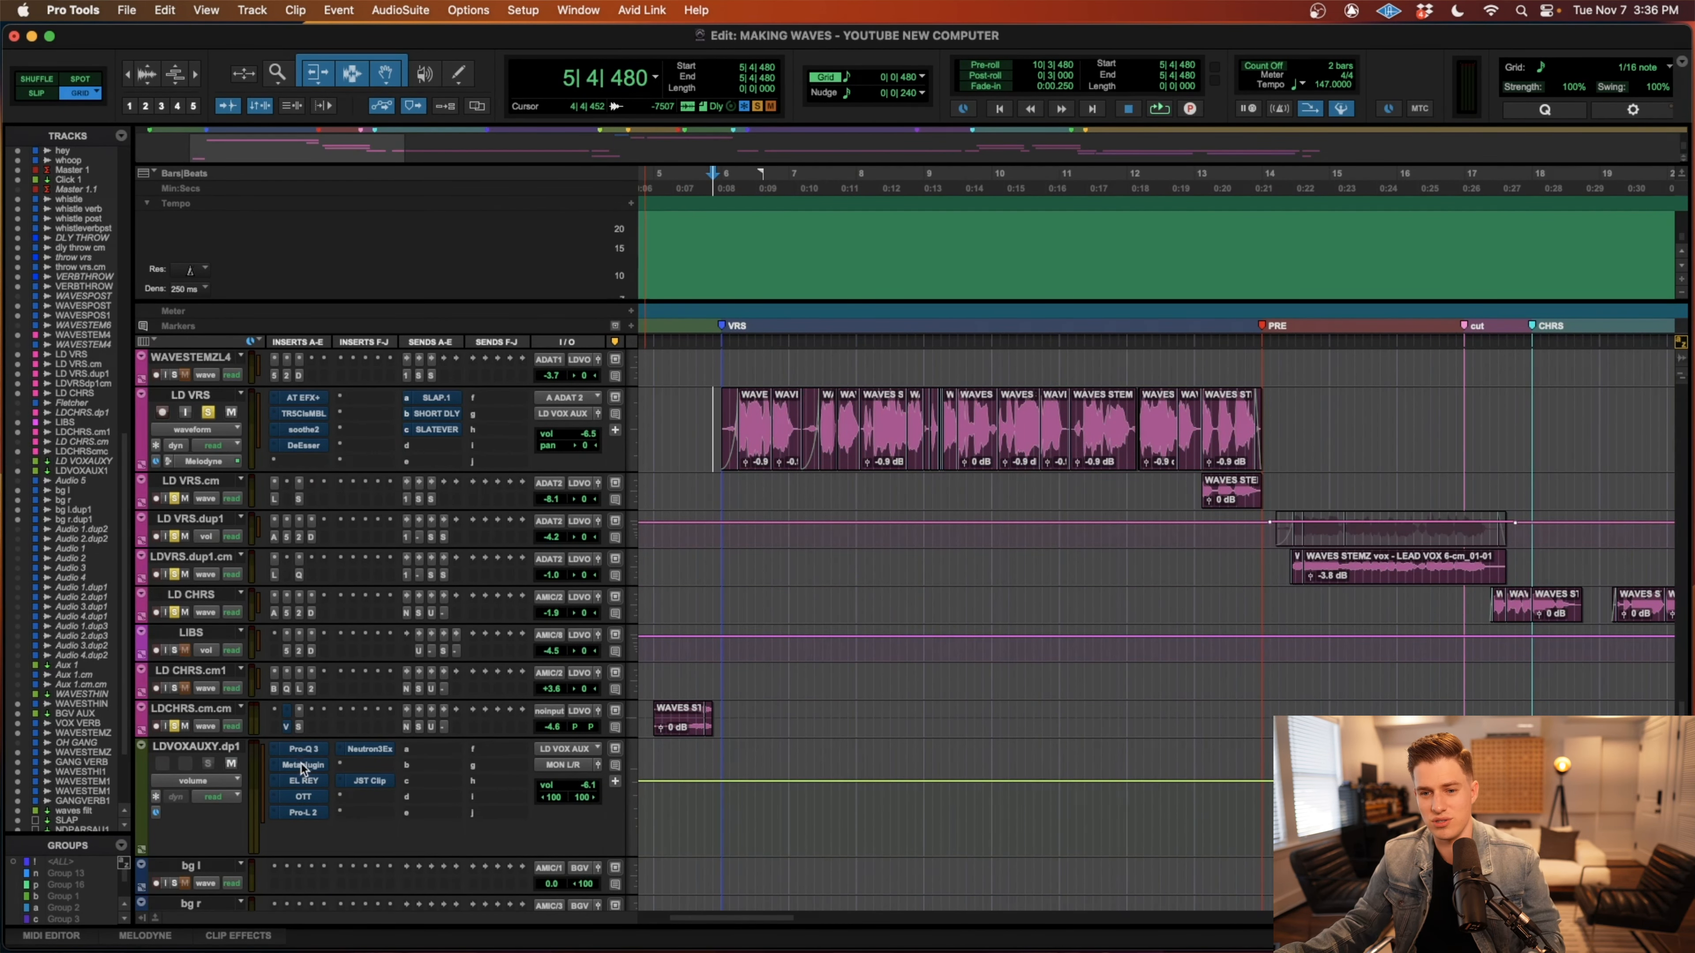
left_click(305, 748)
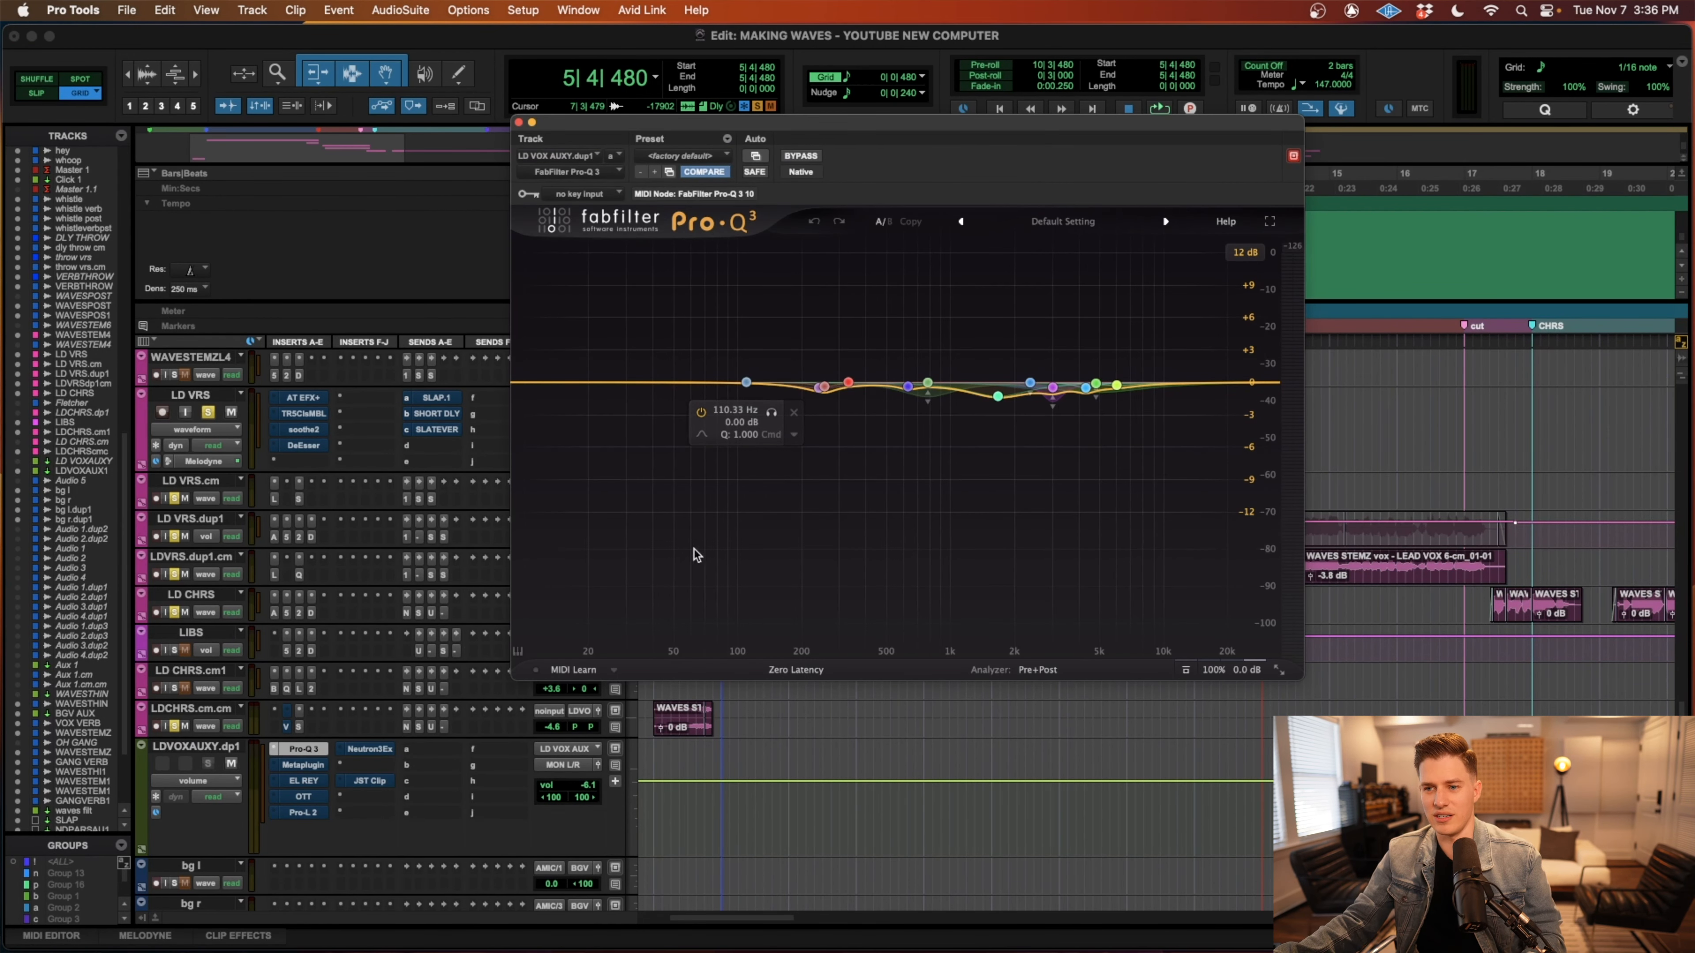
left_click(974, 393)
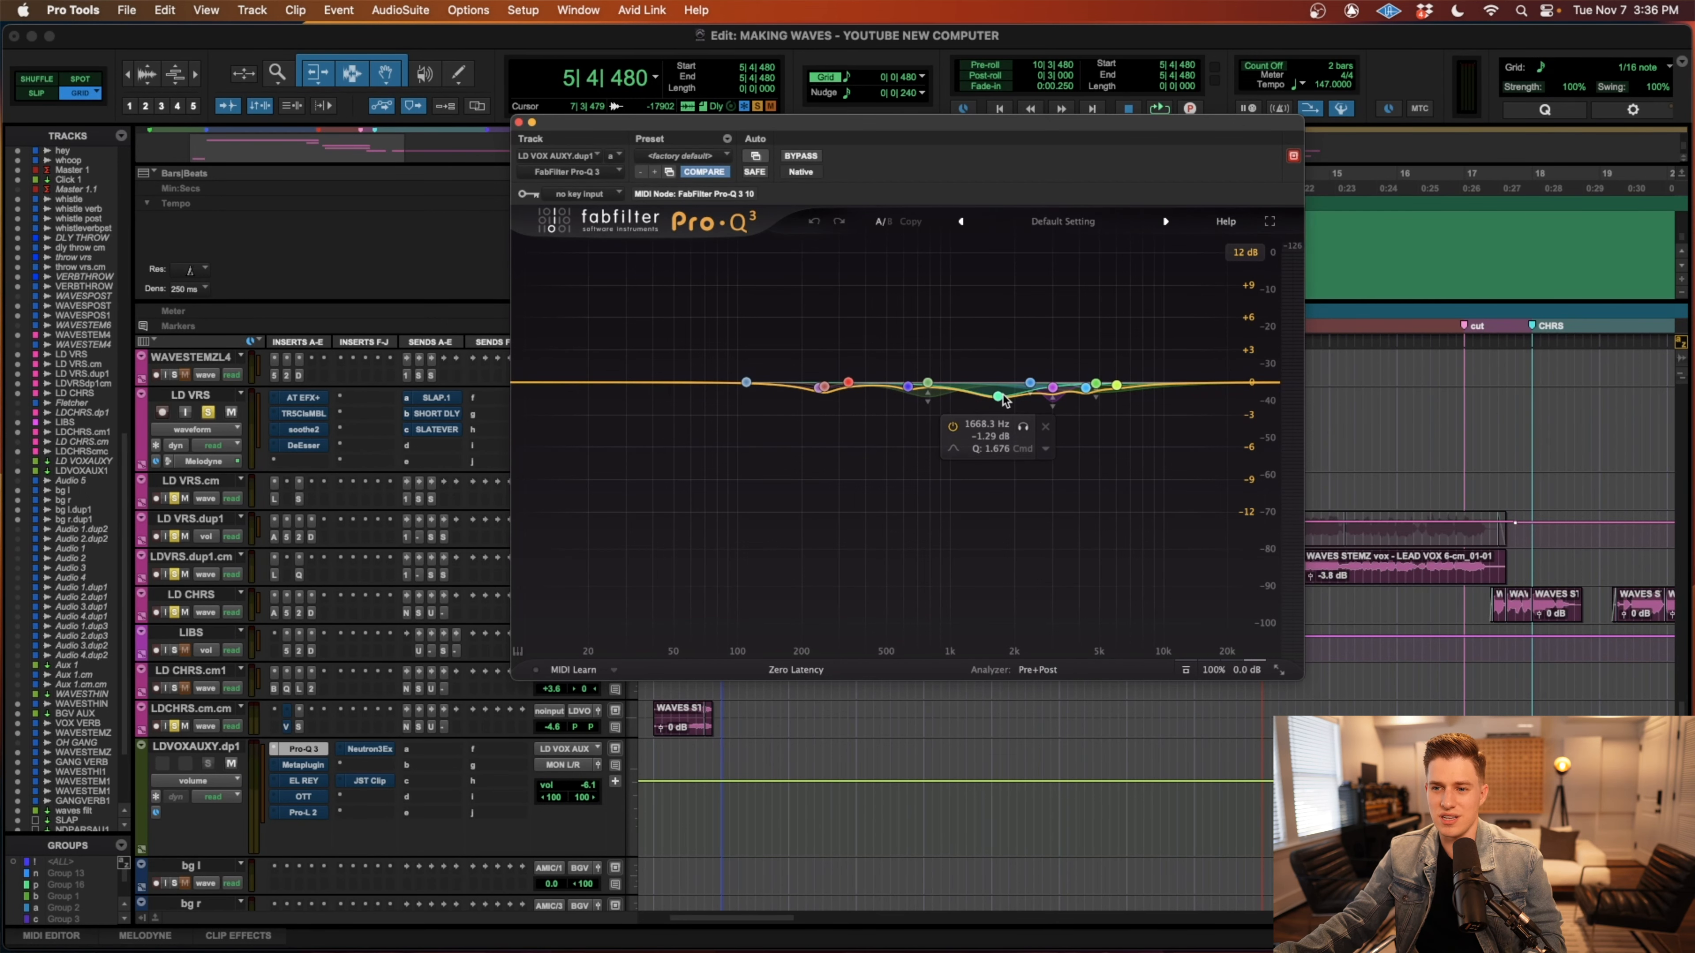
Examine the RUBY2ZL equalizer loaded inside the Metaplugin insert on LDVOXAUXY.dp1, and close the equalizer.
left_click(302, 764)
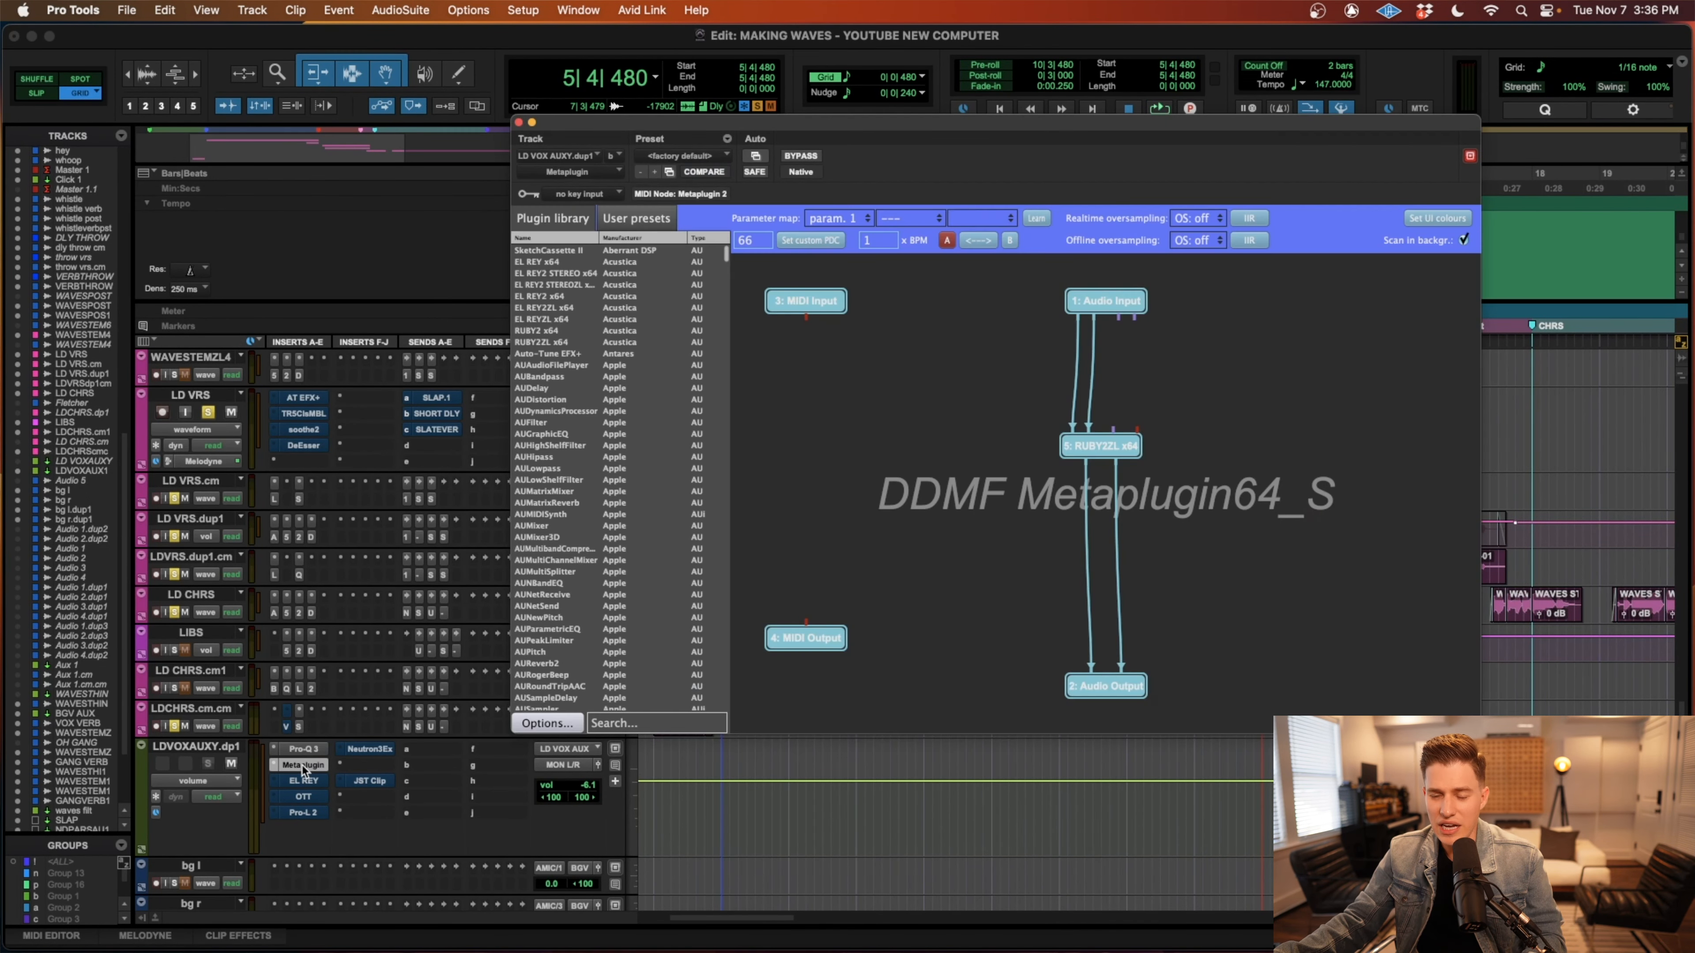
double_click(1098, 455)
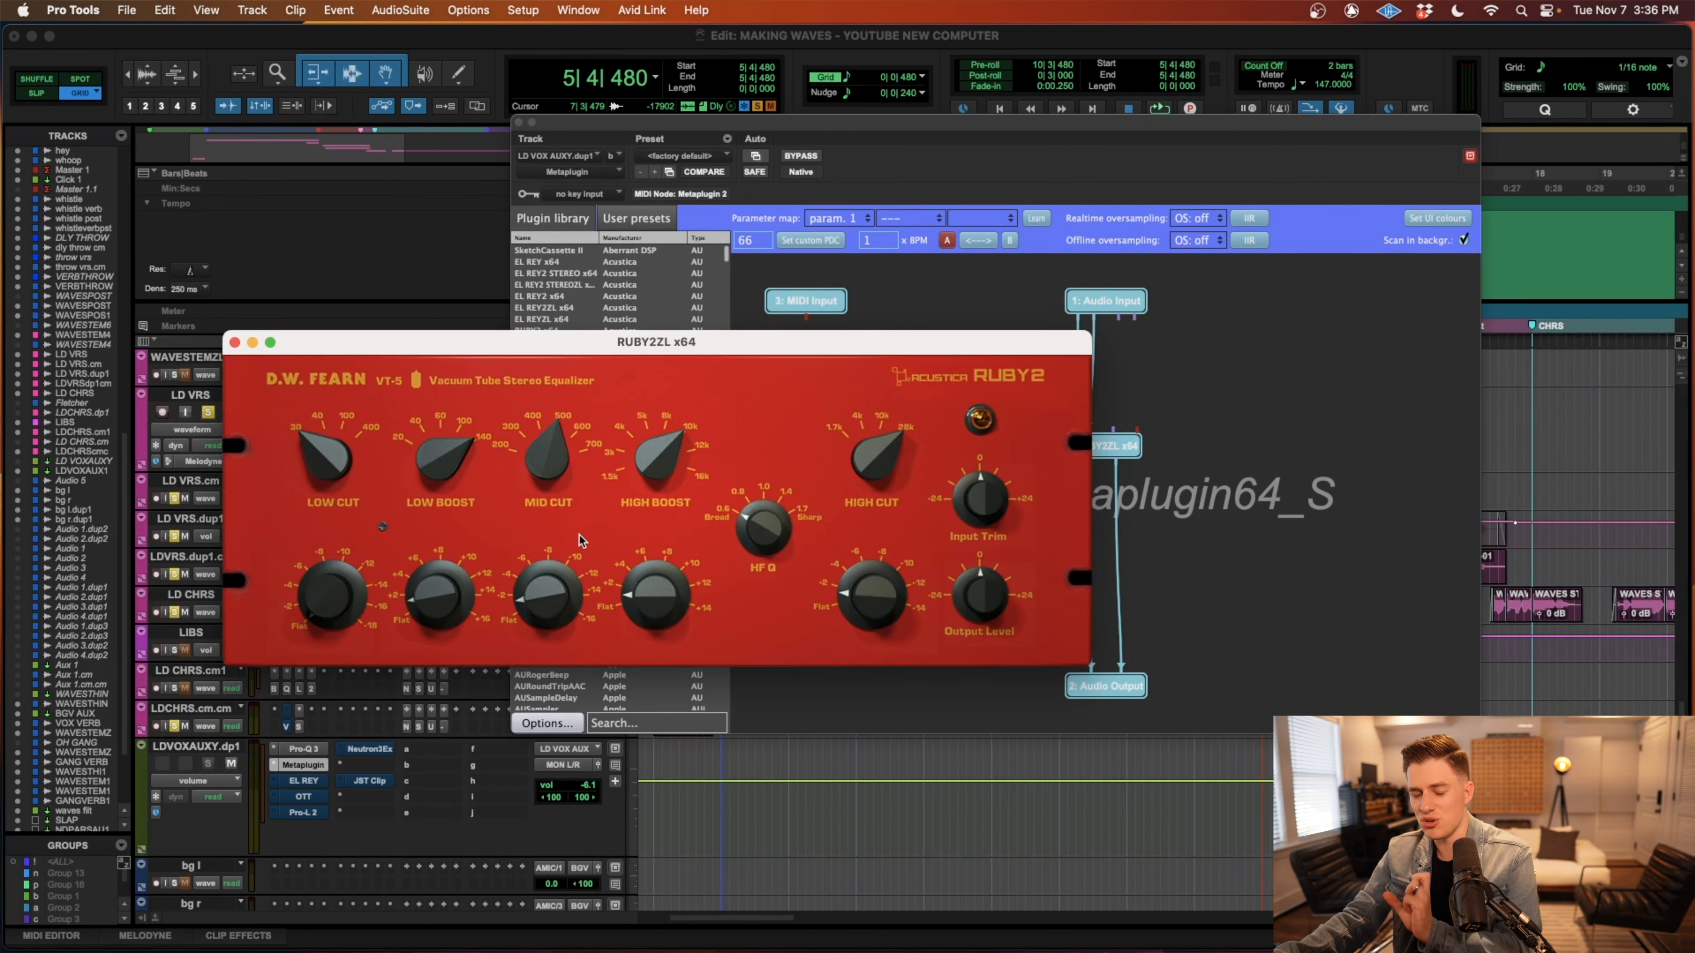
left_click(235, 342)
Review the EL REY, OTT, Pro-L 2, Neutron 3 Exciter and JST Clip settings on LDVOXAUXY.dp1, and close the plug-in window.
left_click(308, 782)
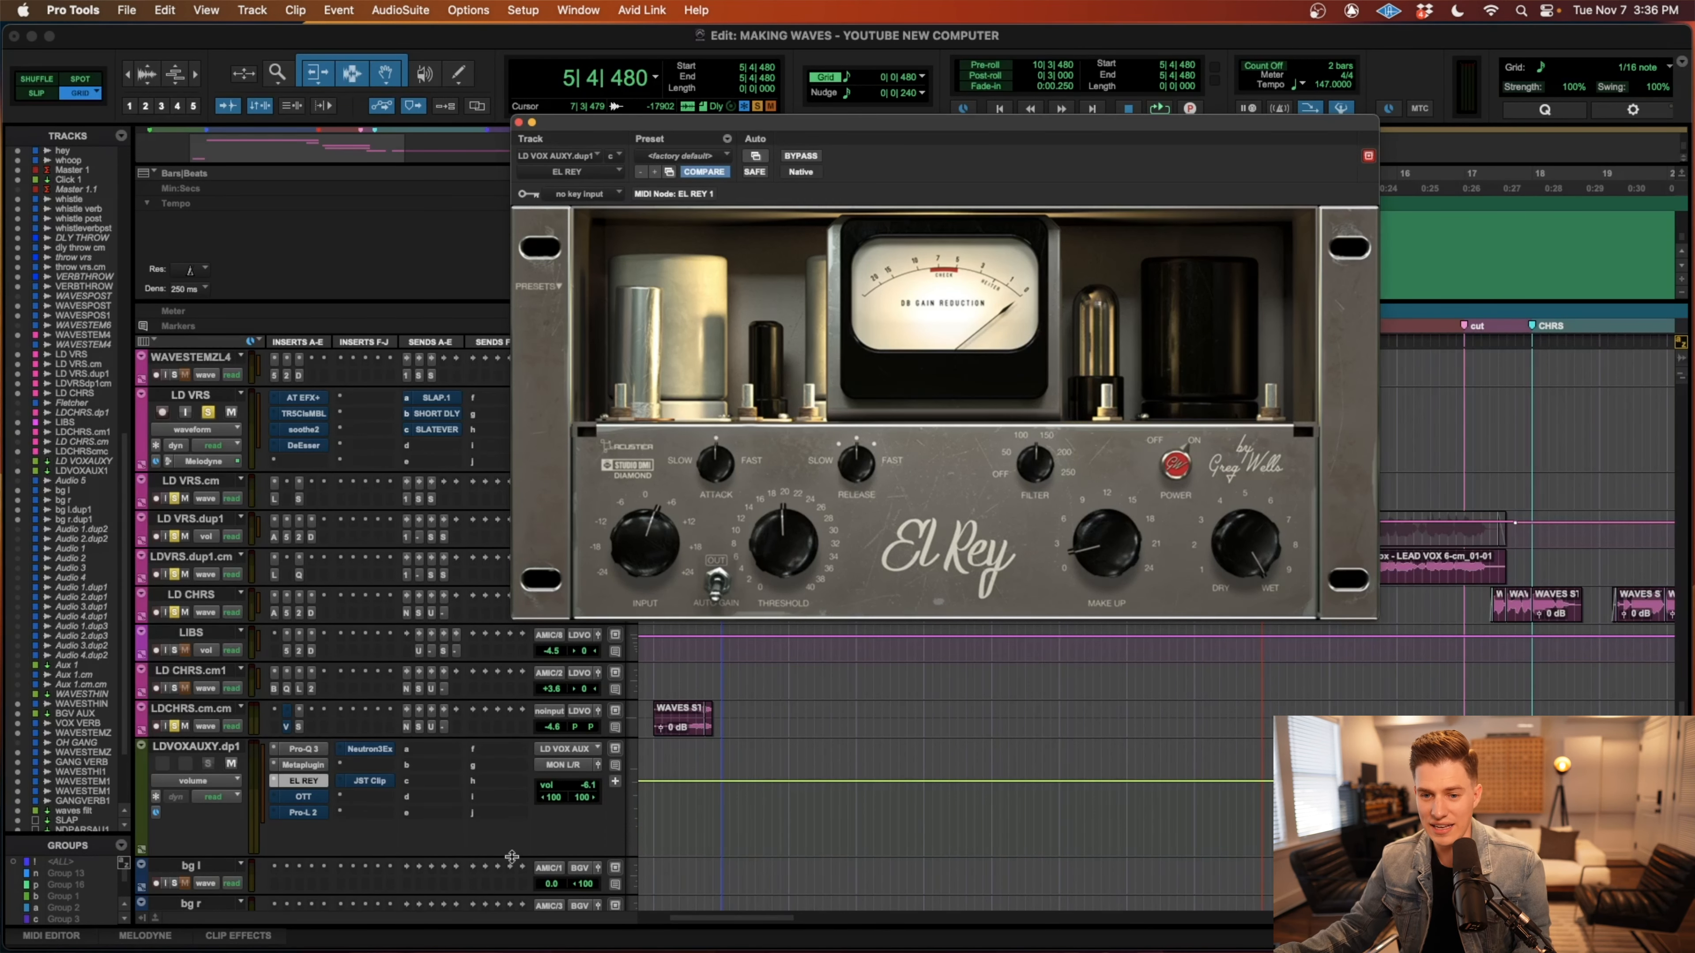
left_click(307, 800)
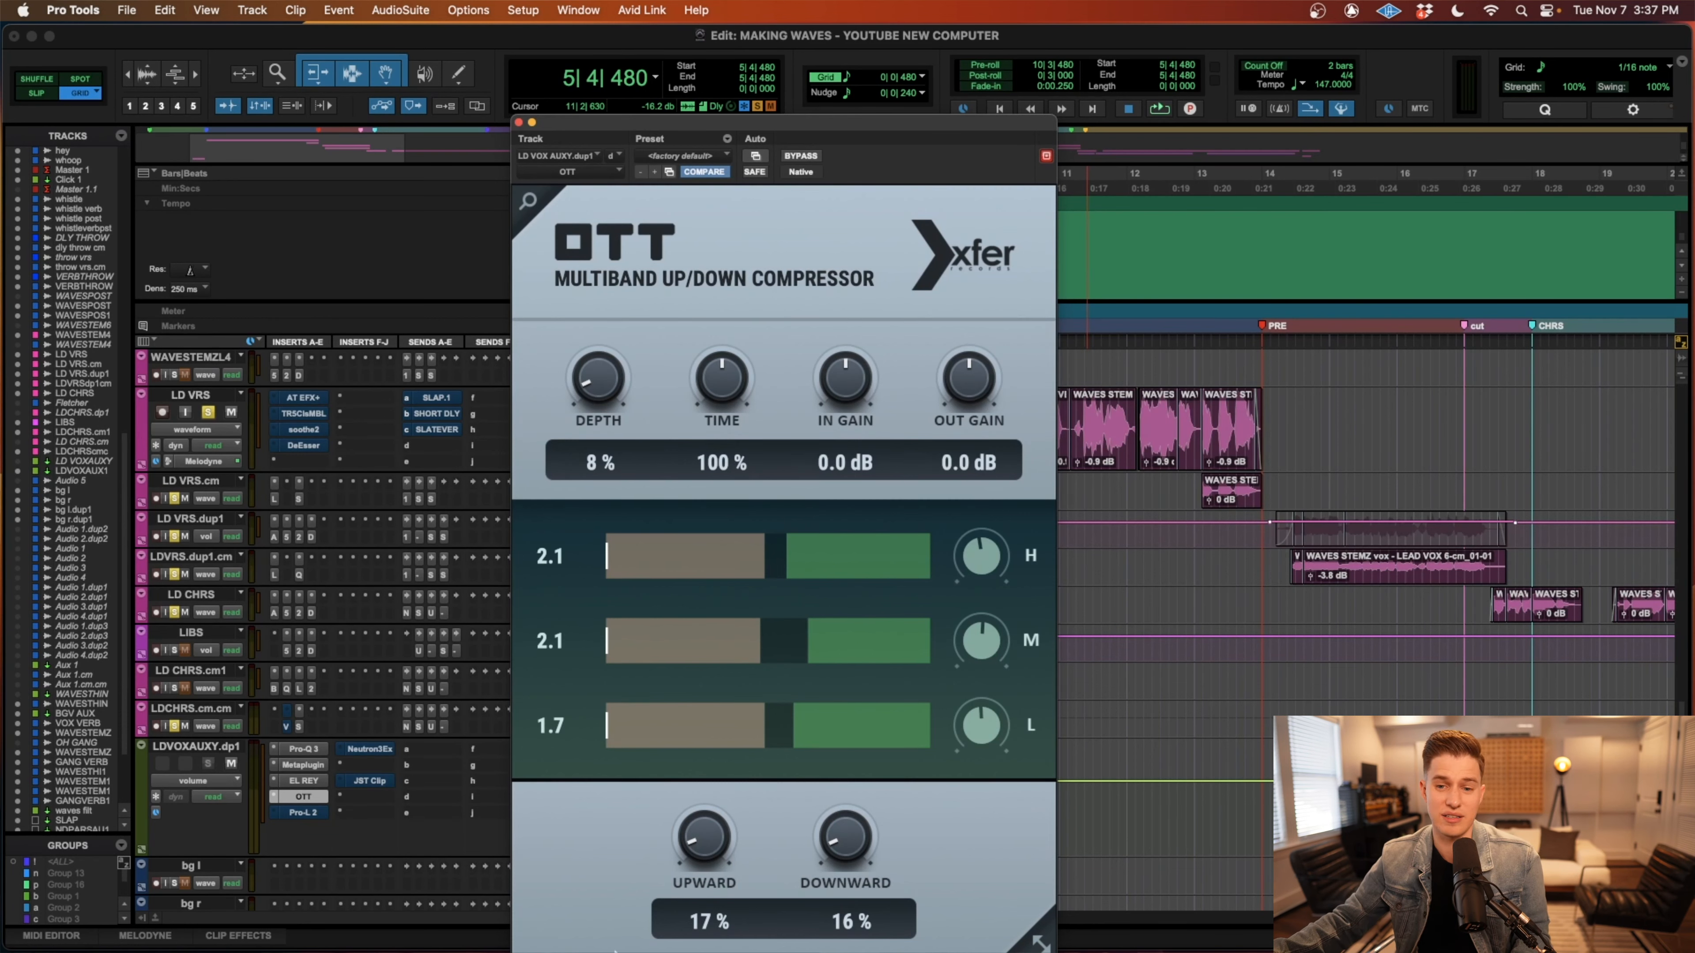
left_click(313, 810)
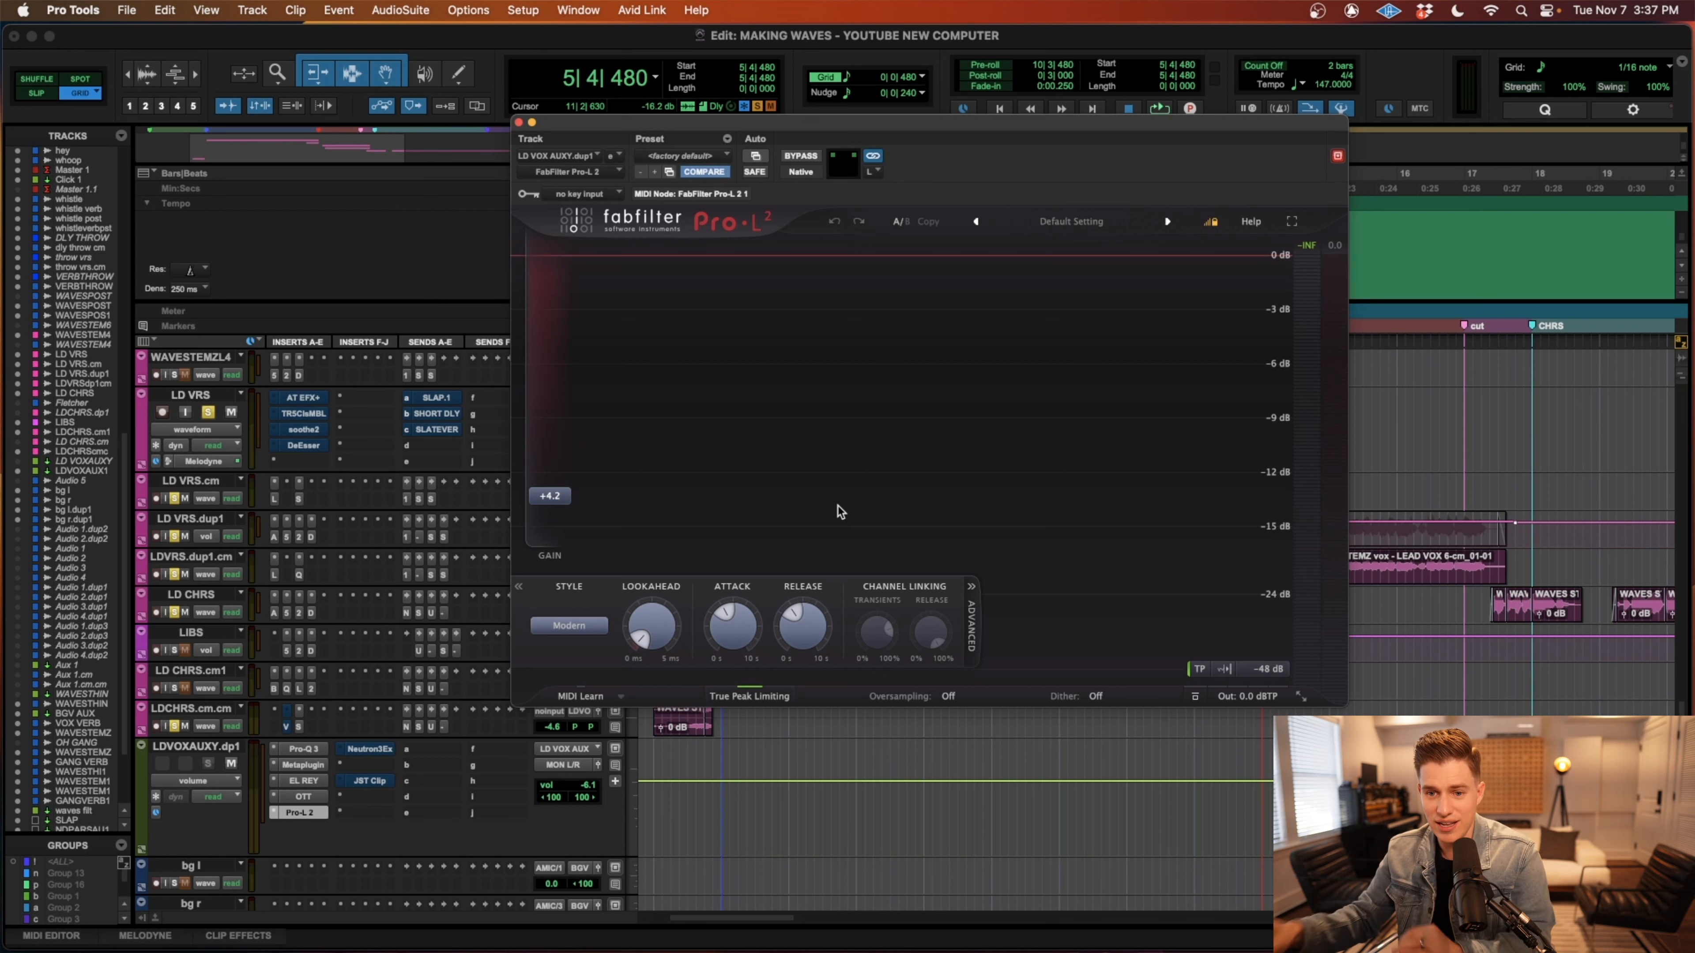
left_click(373, 748)
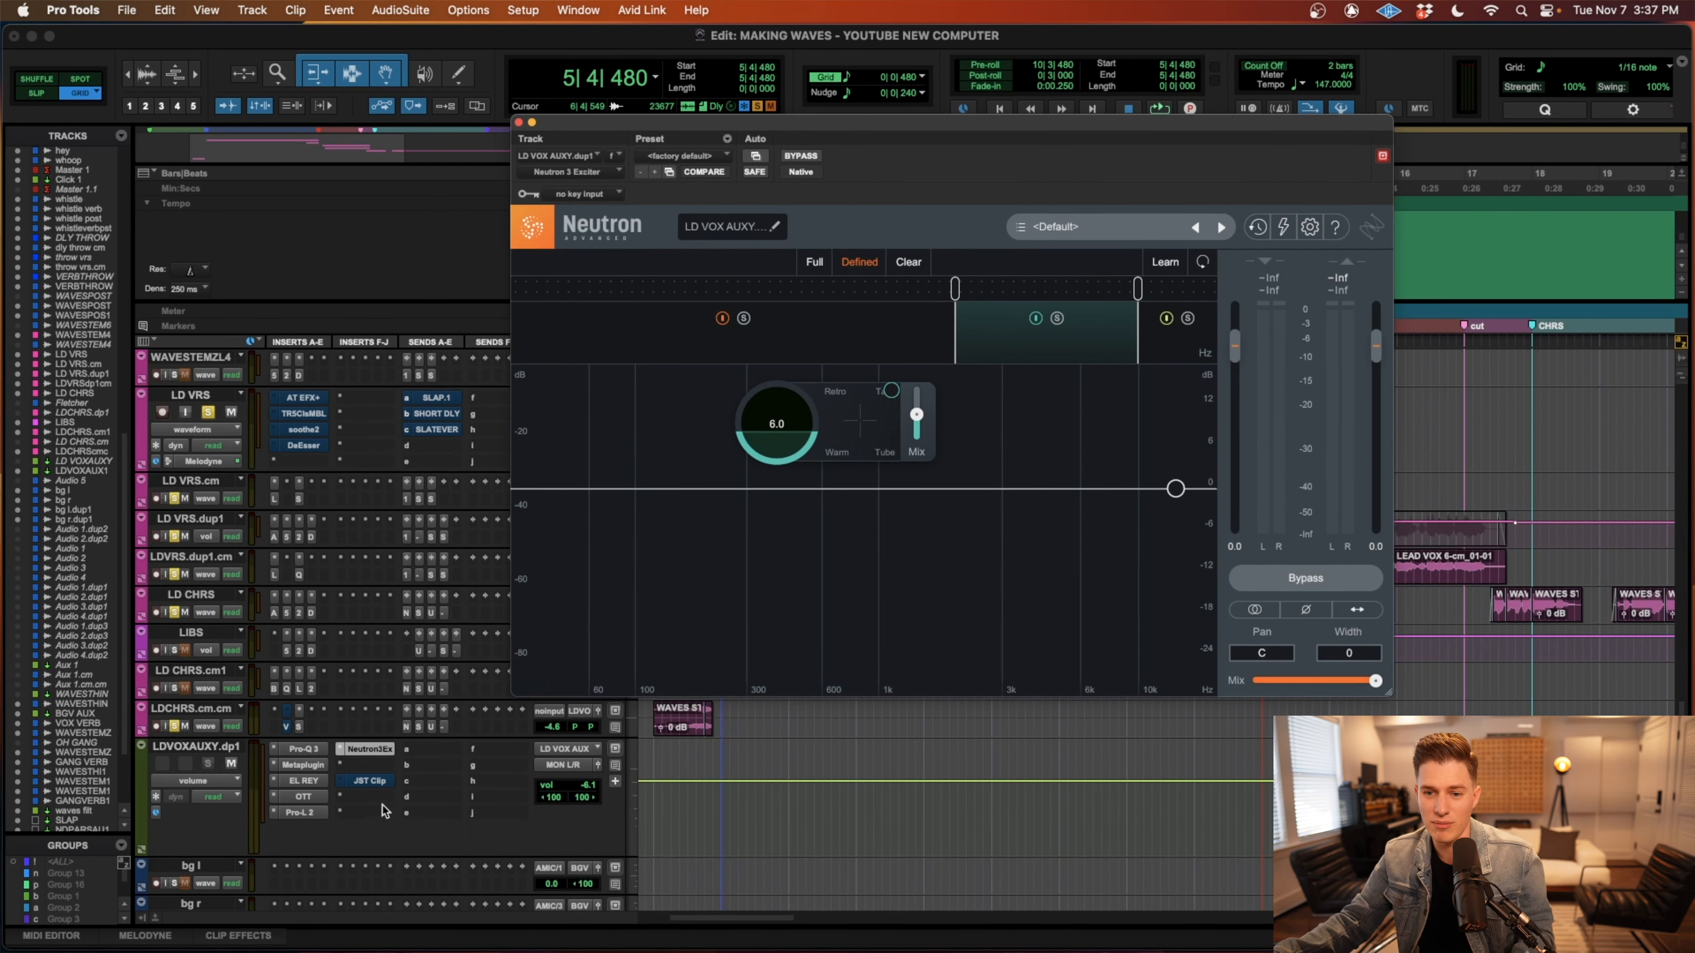
left_click(370, 781)
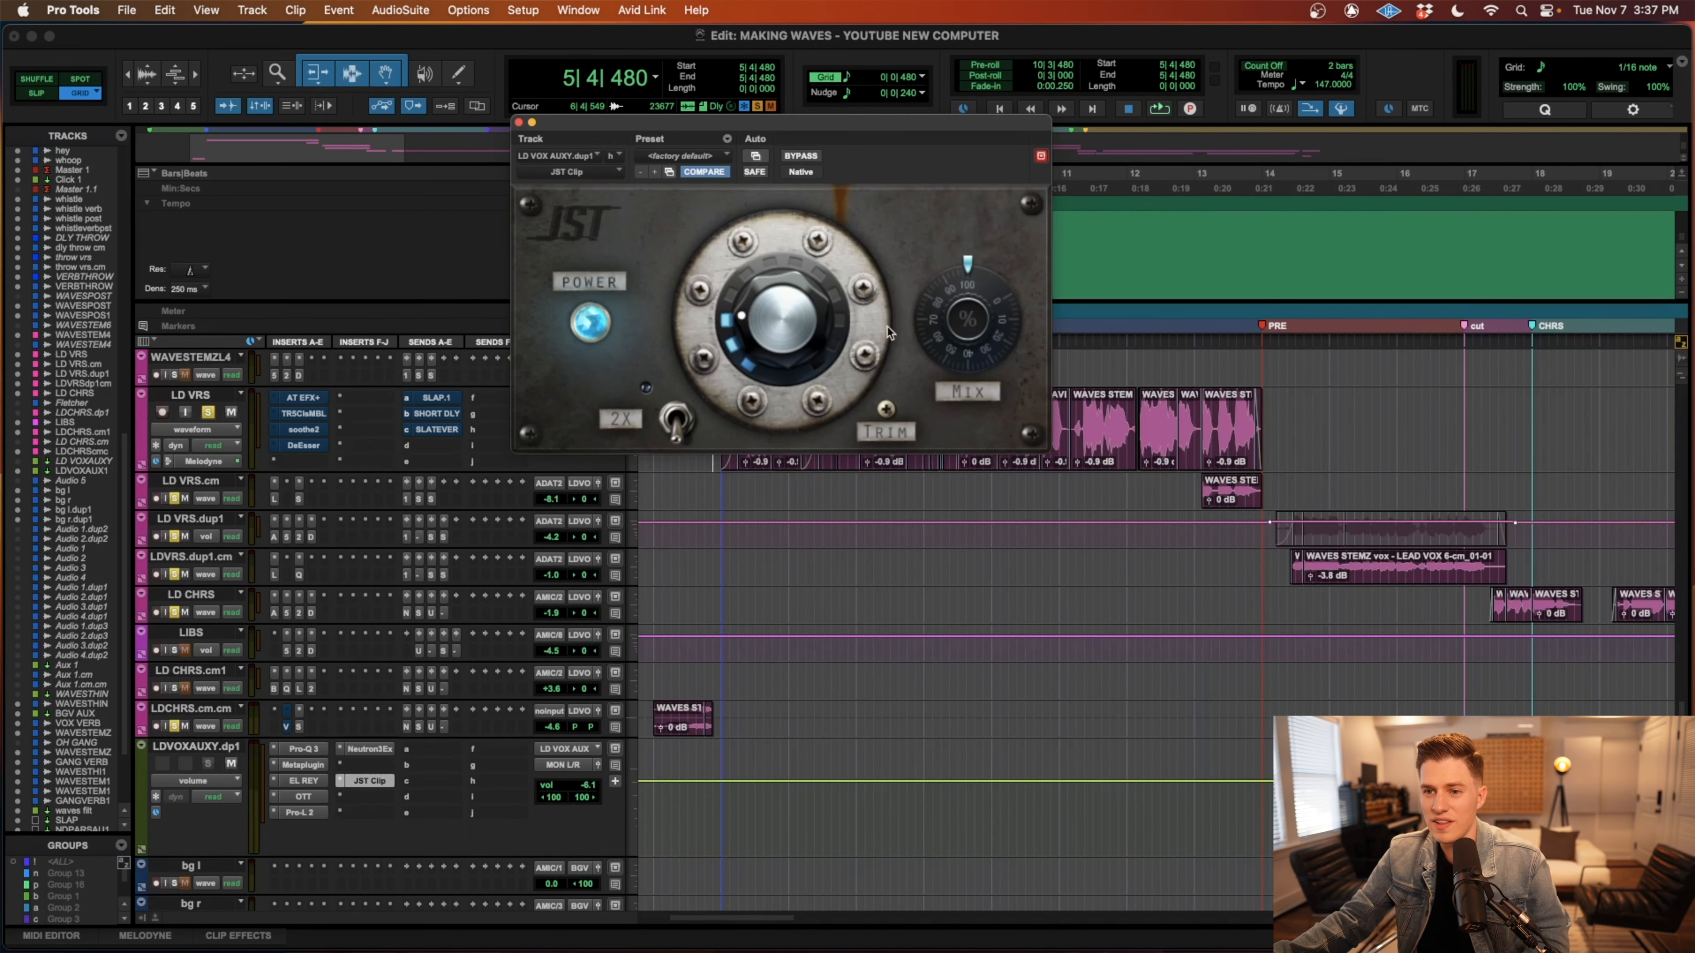
mouse_move(788, 341)
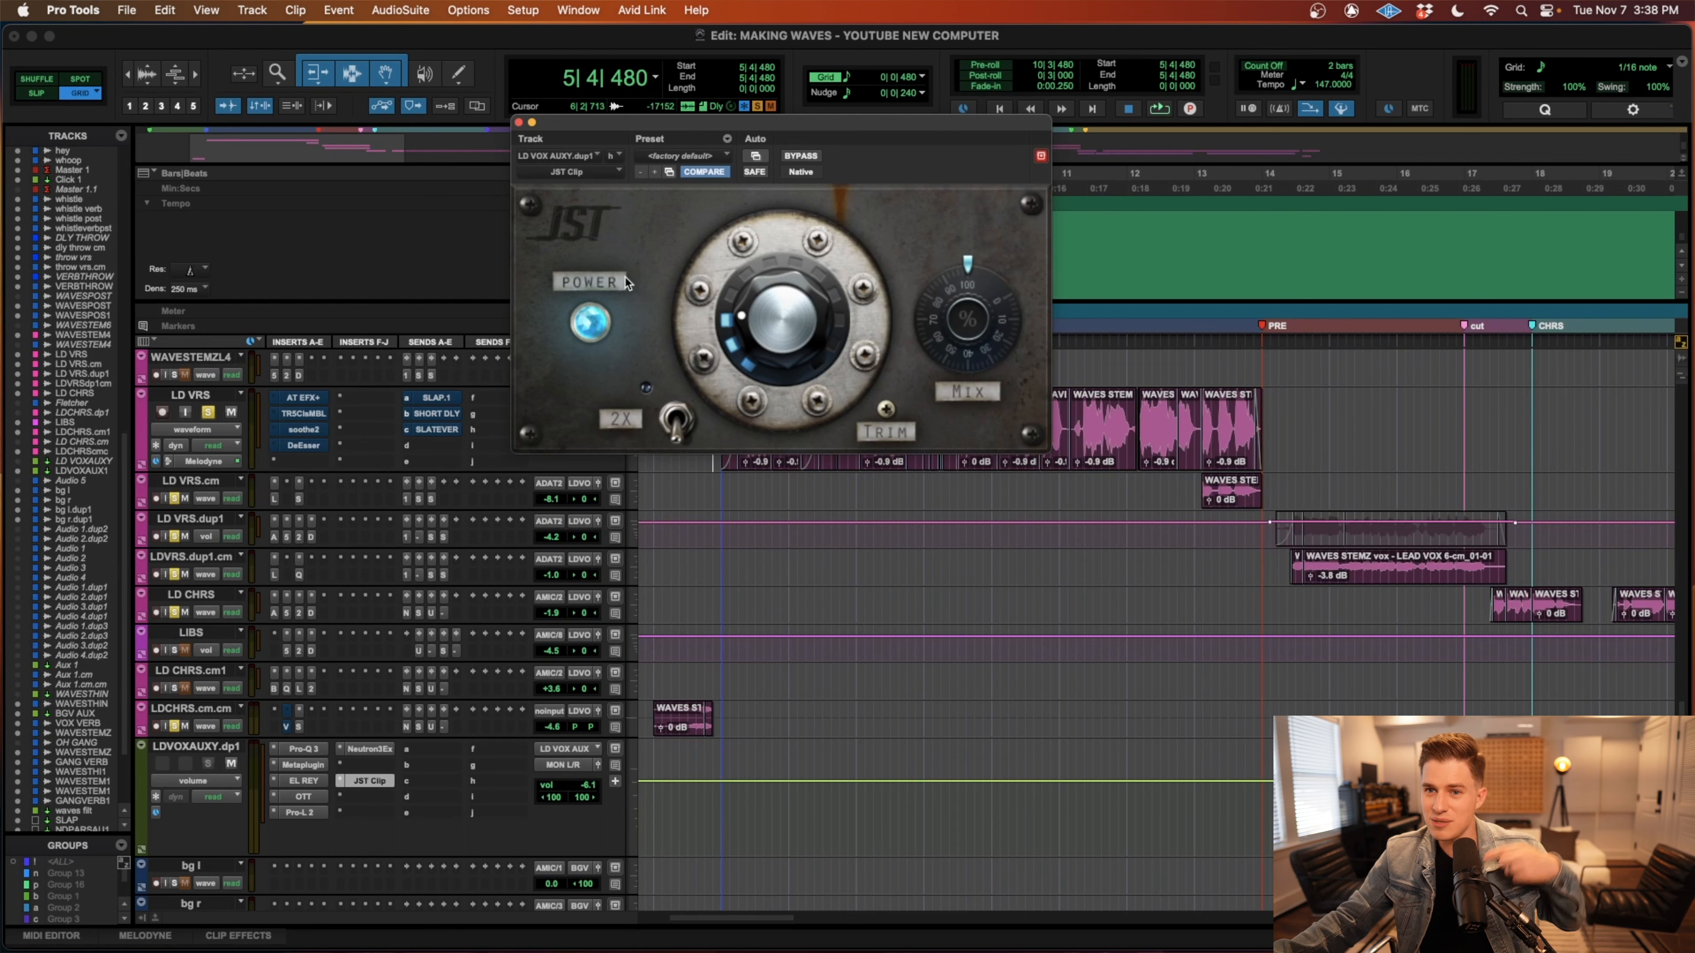
left_click(519, 122)
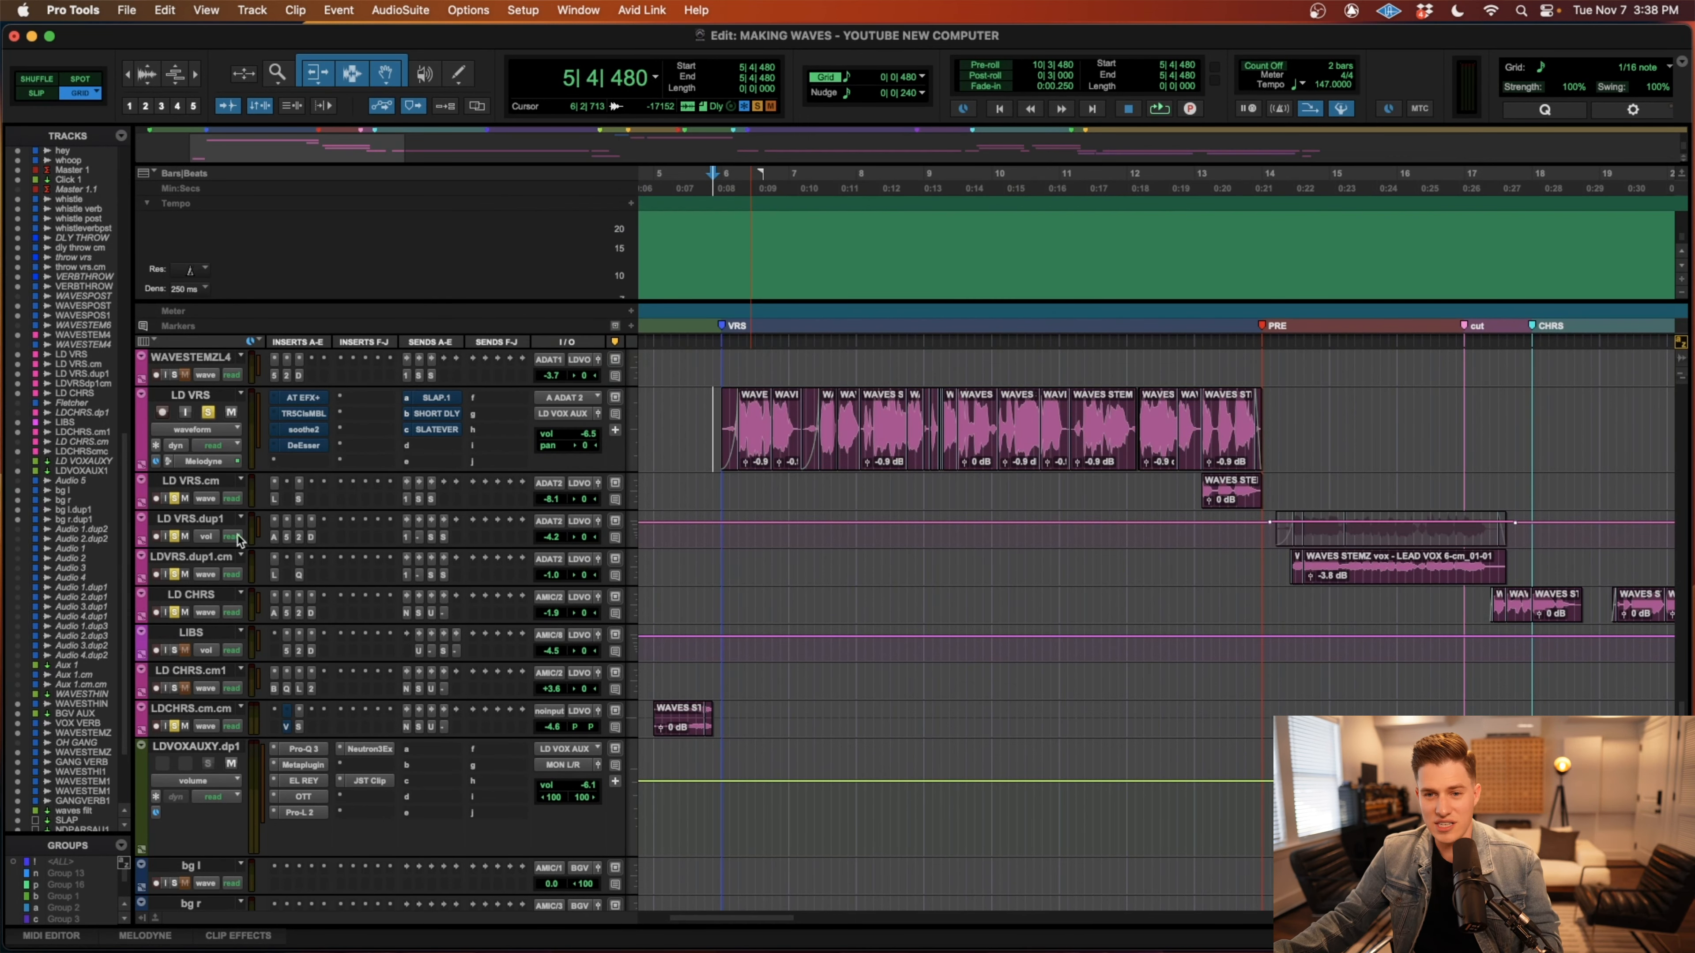
Bypass the JST Clip, Neutron 3 Exciter, Pro-Q 3, Metaplugin, EL REY and OTT inserts on LDVOXAUXY.dp1.
left_click(380, 781, "super")
left_click(375, 750, "super")
left_click(308, 750, "super")
left_click(308, 762, "super")
left_click(304, 781, "super")
left_click(304, 796, "super")
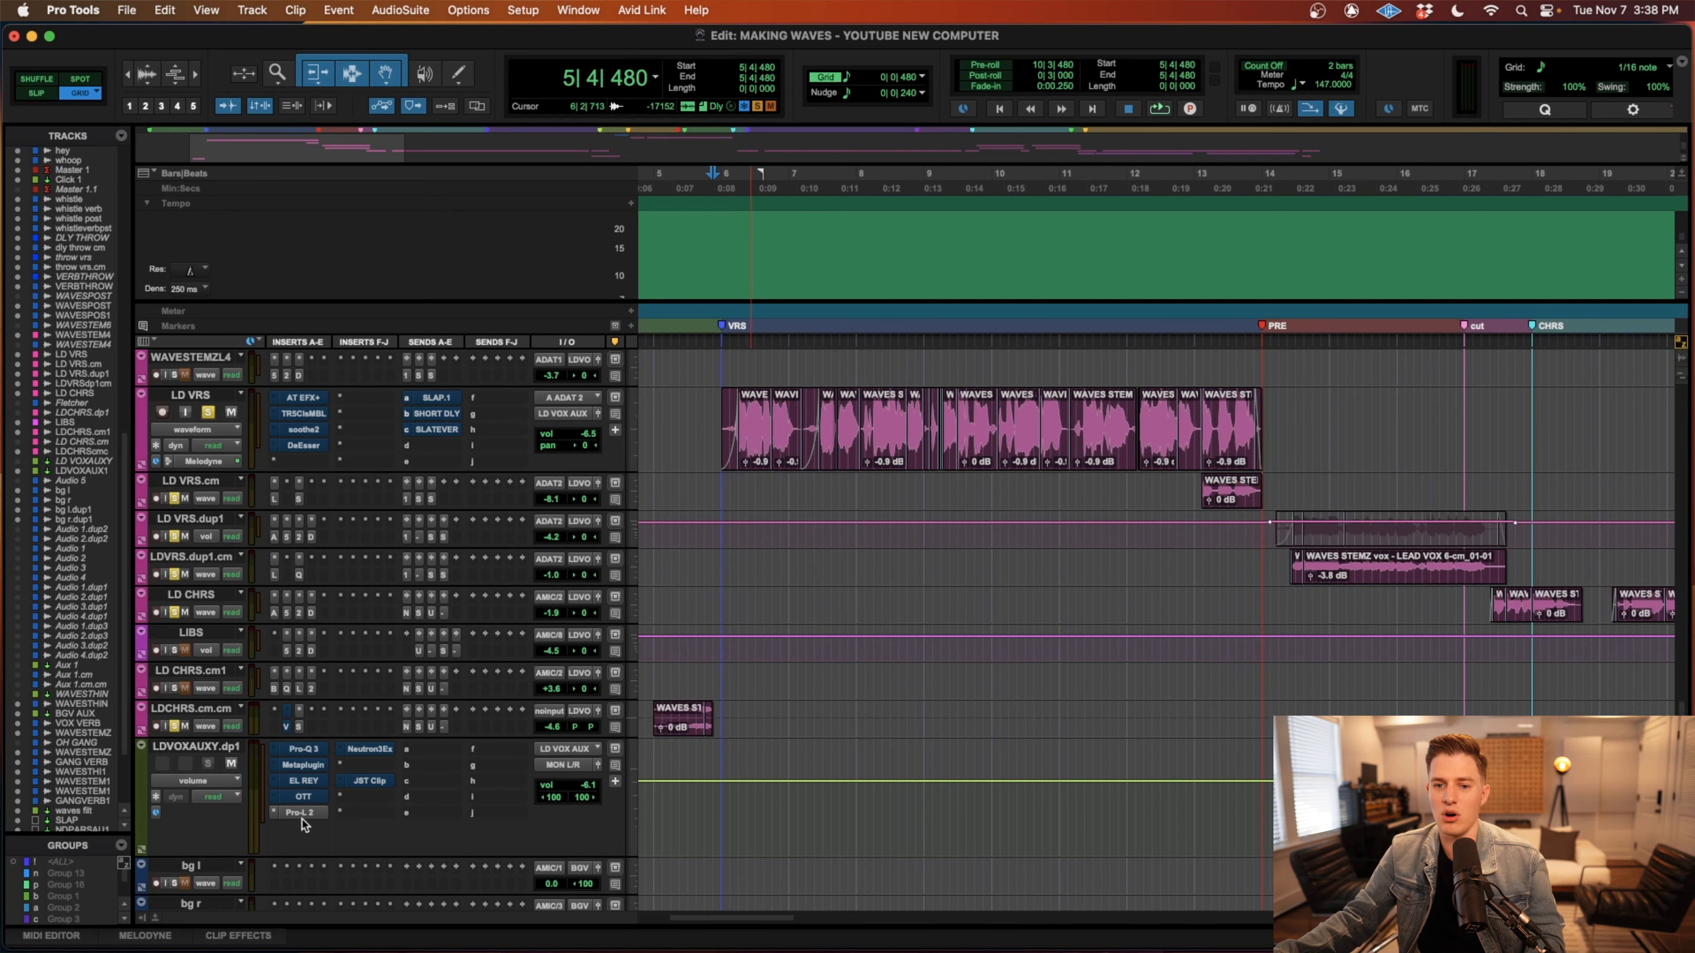
Play the verse lead vocal from 6|1|000 while enabling the LDVOXAUXY.dp1 inserts one by one, from Pro-Q 3 through JST Clip.
left_click_drag(724, 416, 1287, 415)
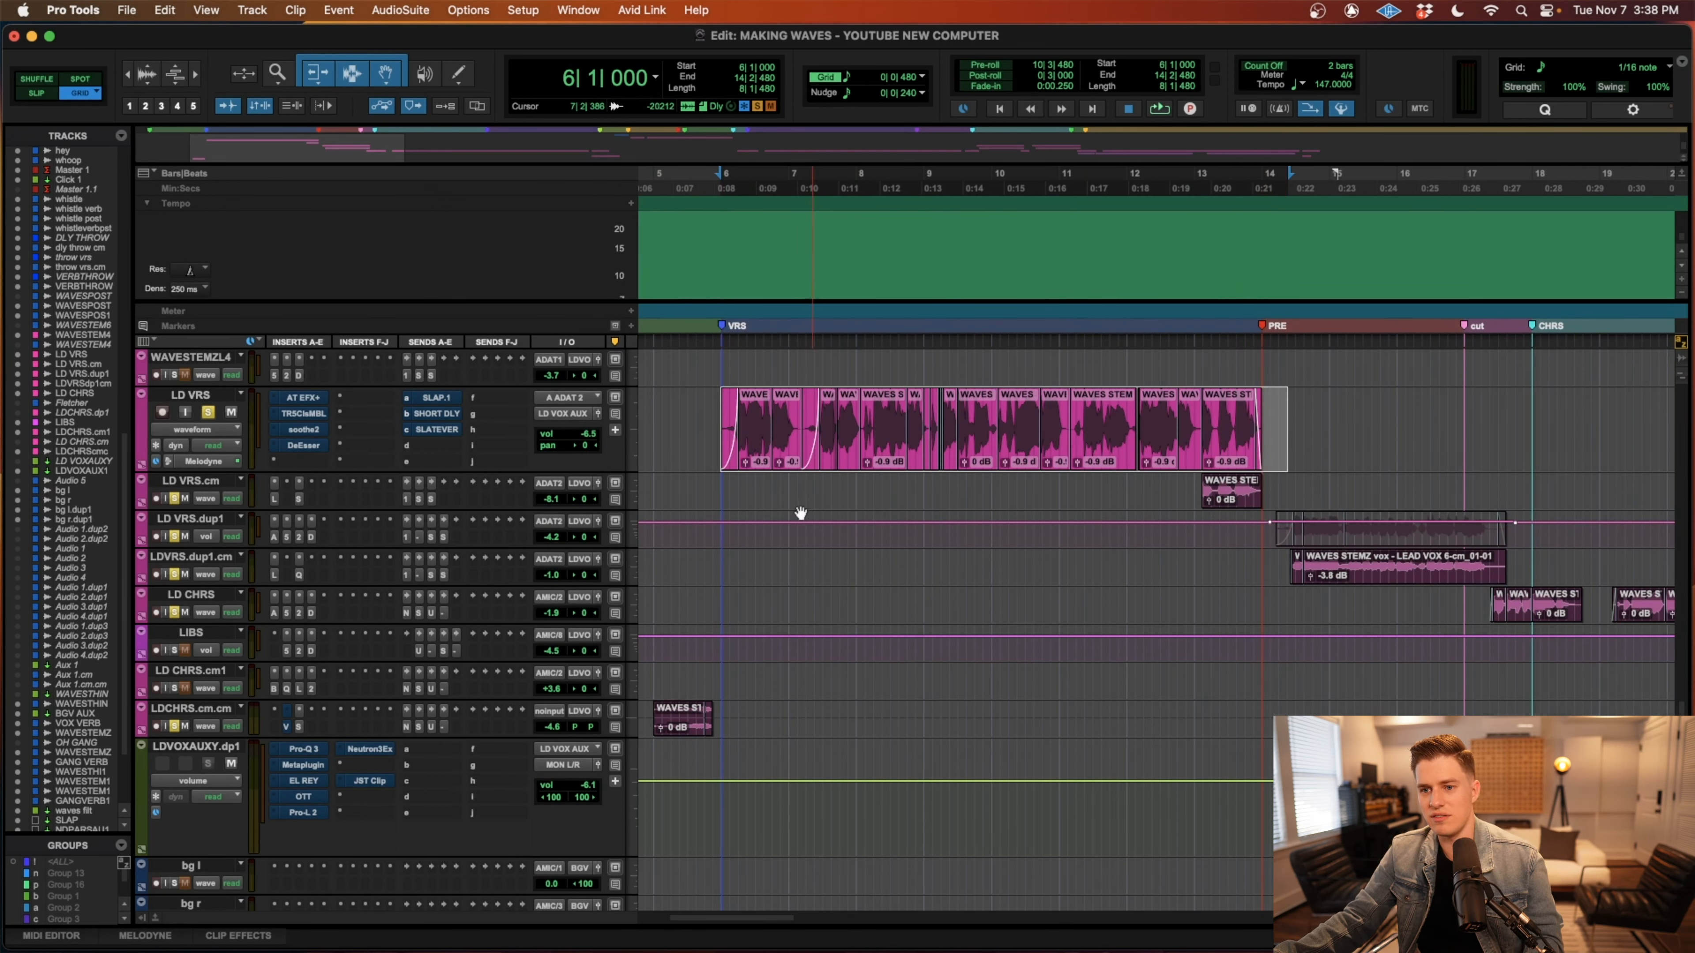
left_click(726, 542)
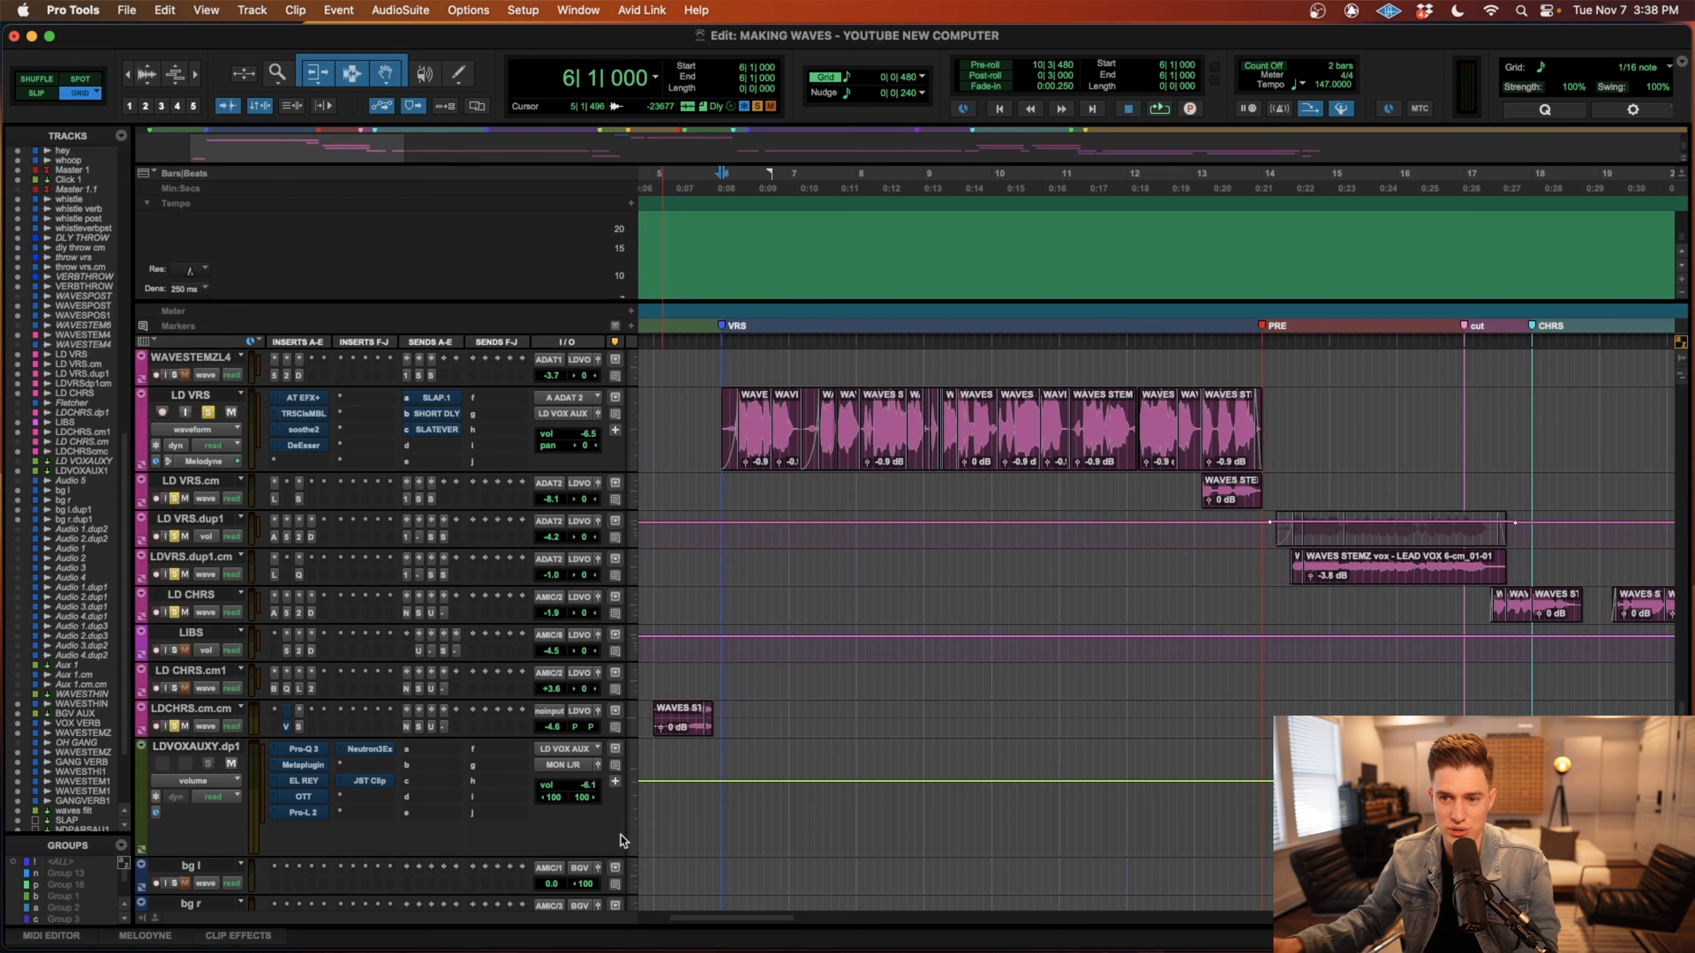
key("space")
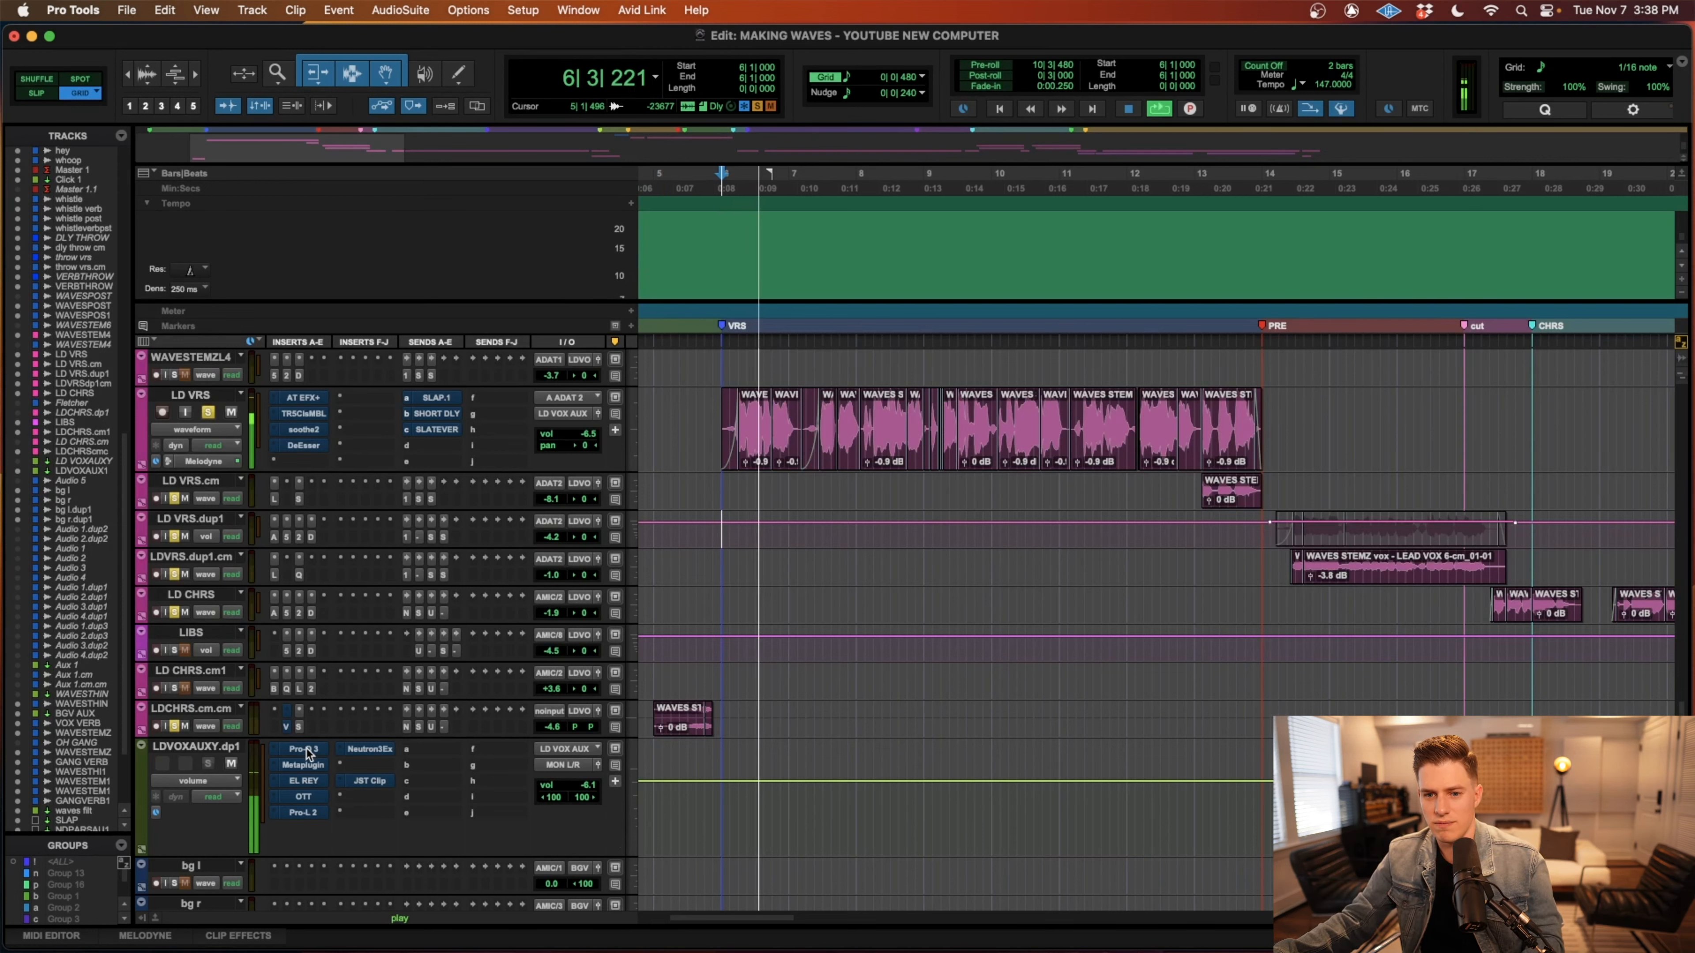
left_click(305, 749, "ctrl+super")
left_click(306, 765, "ctrl+super")
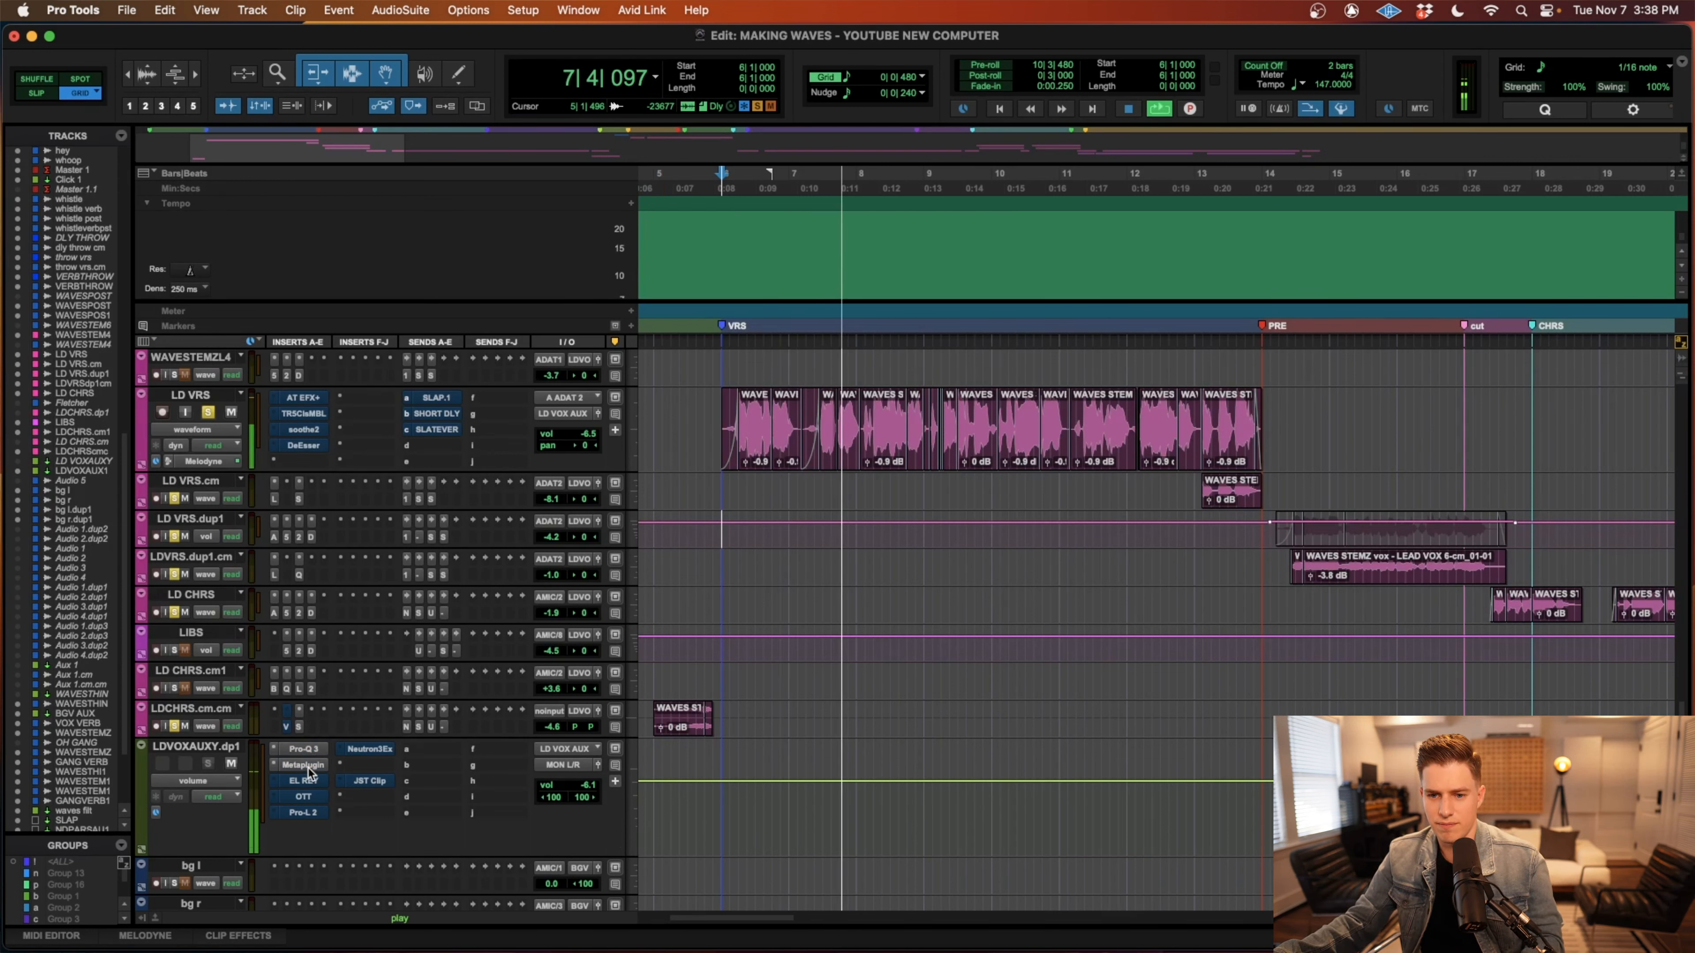
left_click(305, 782, "ctrl+super")
left_click(303, 797, "ctrl+super")
left_click(303, 812, "ctrl+super")
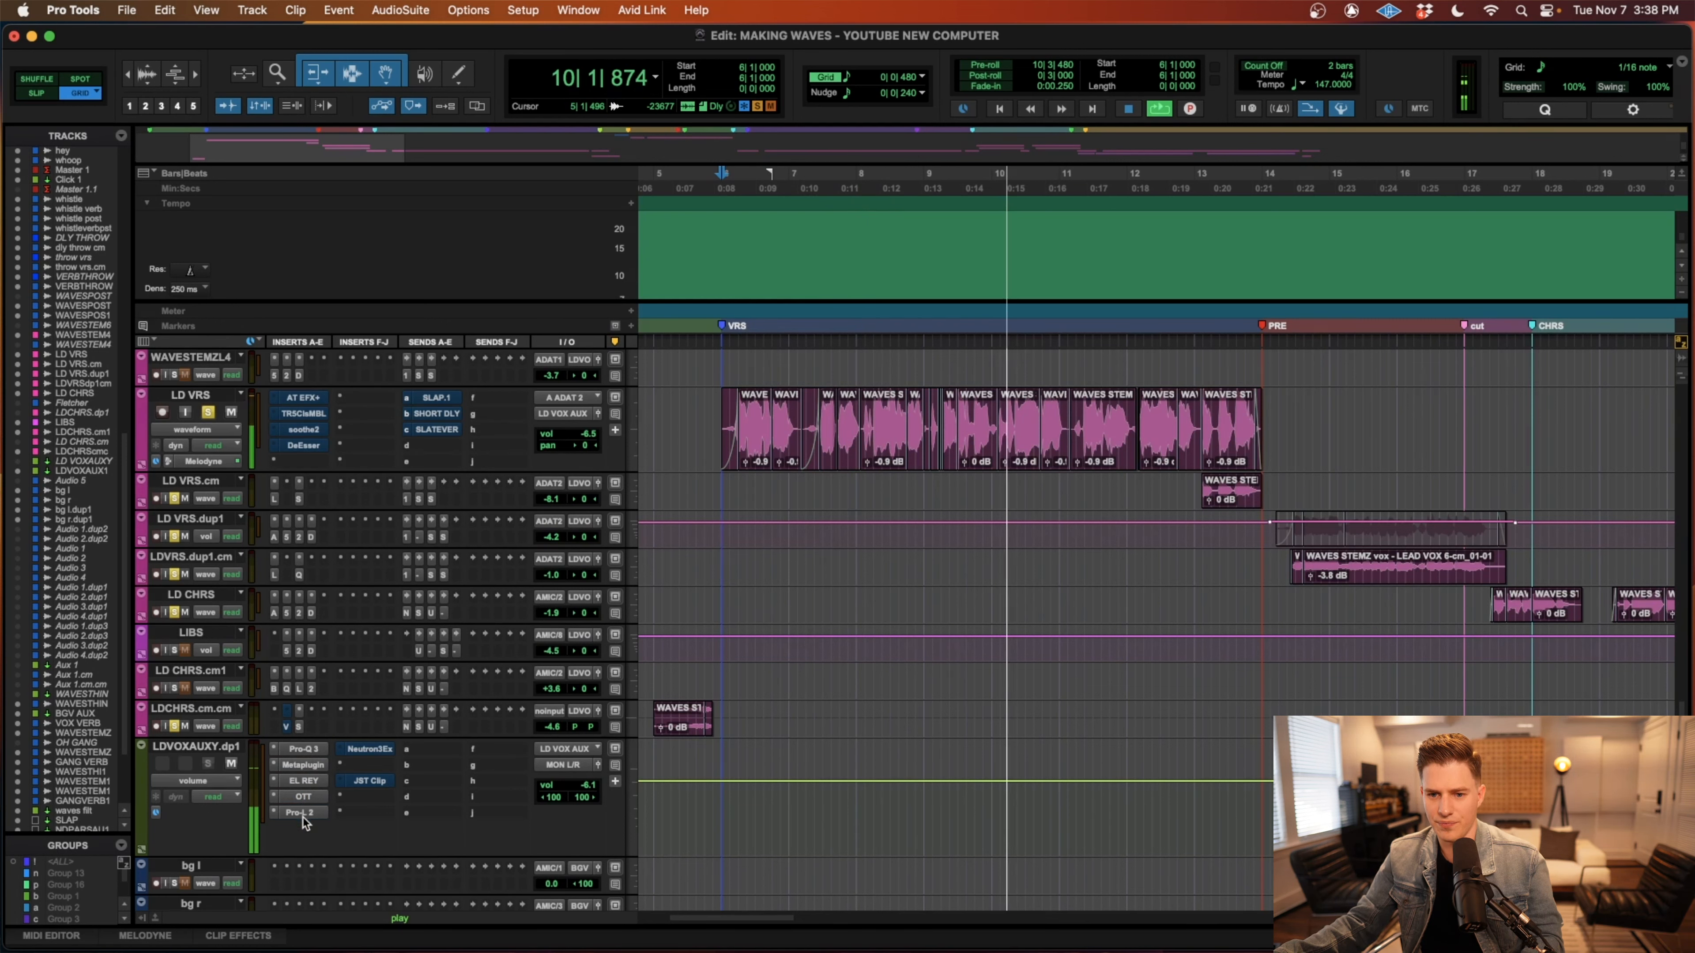
left_click(370, 748, "ctrl+super")
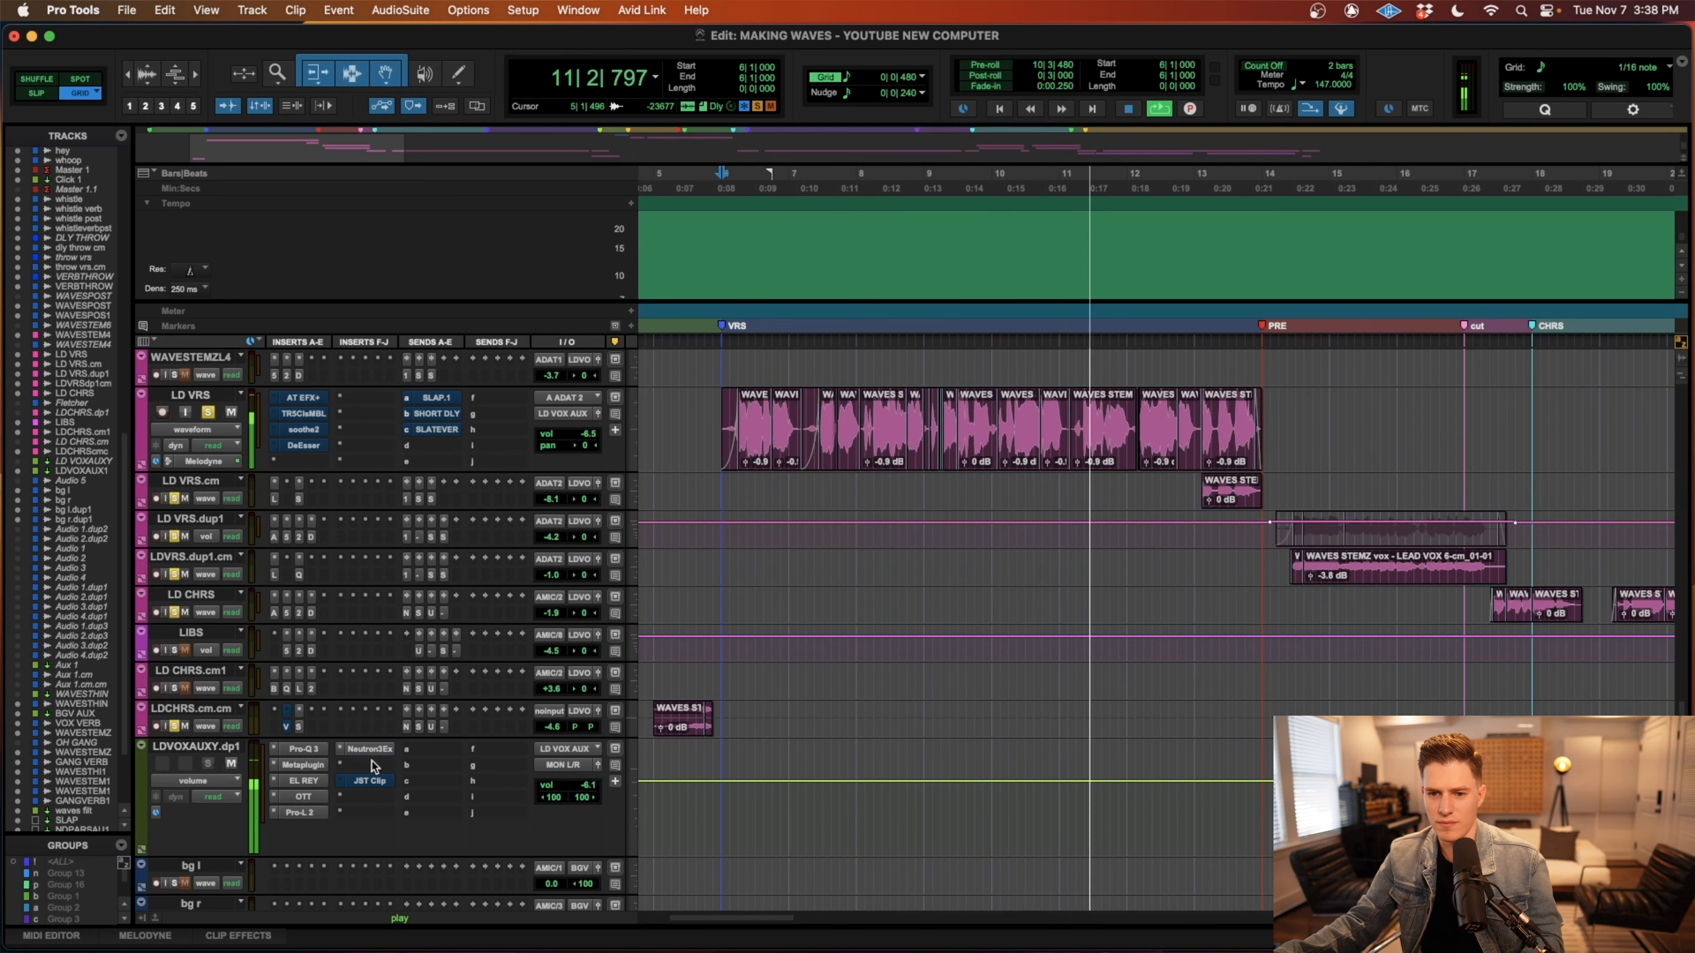
left_click(370, 781, "ctrl+super")
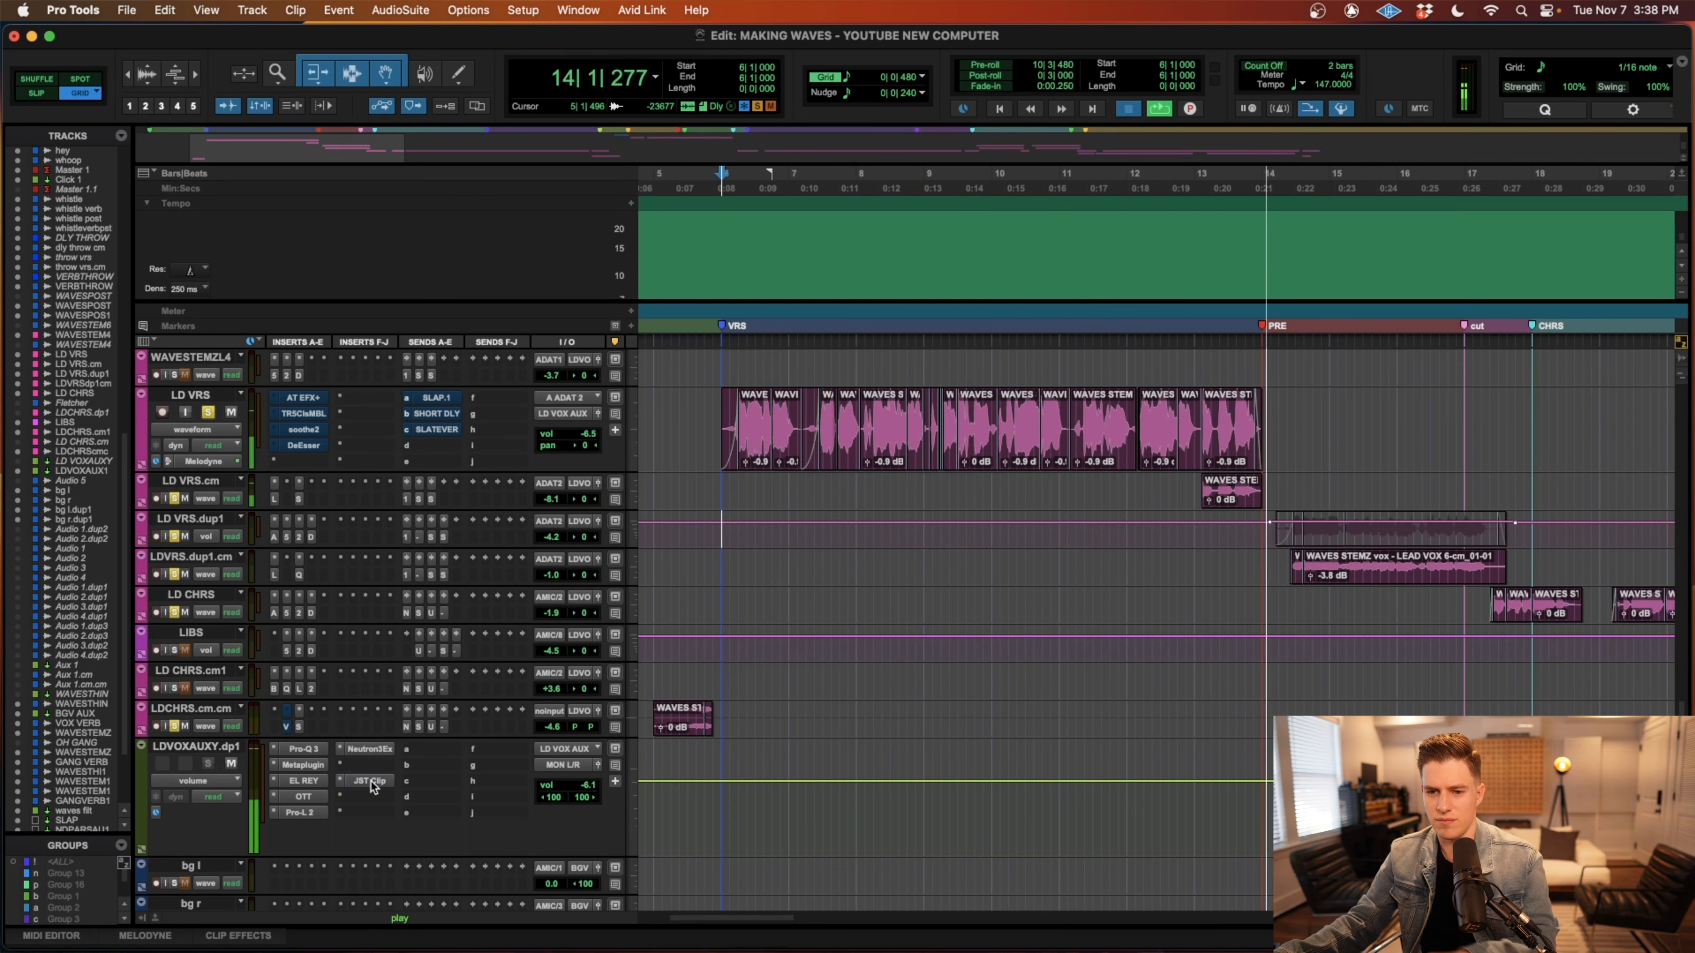
key("space")
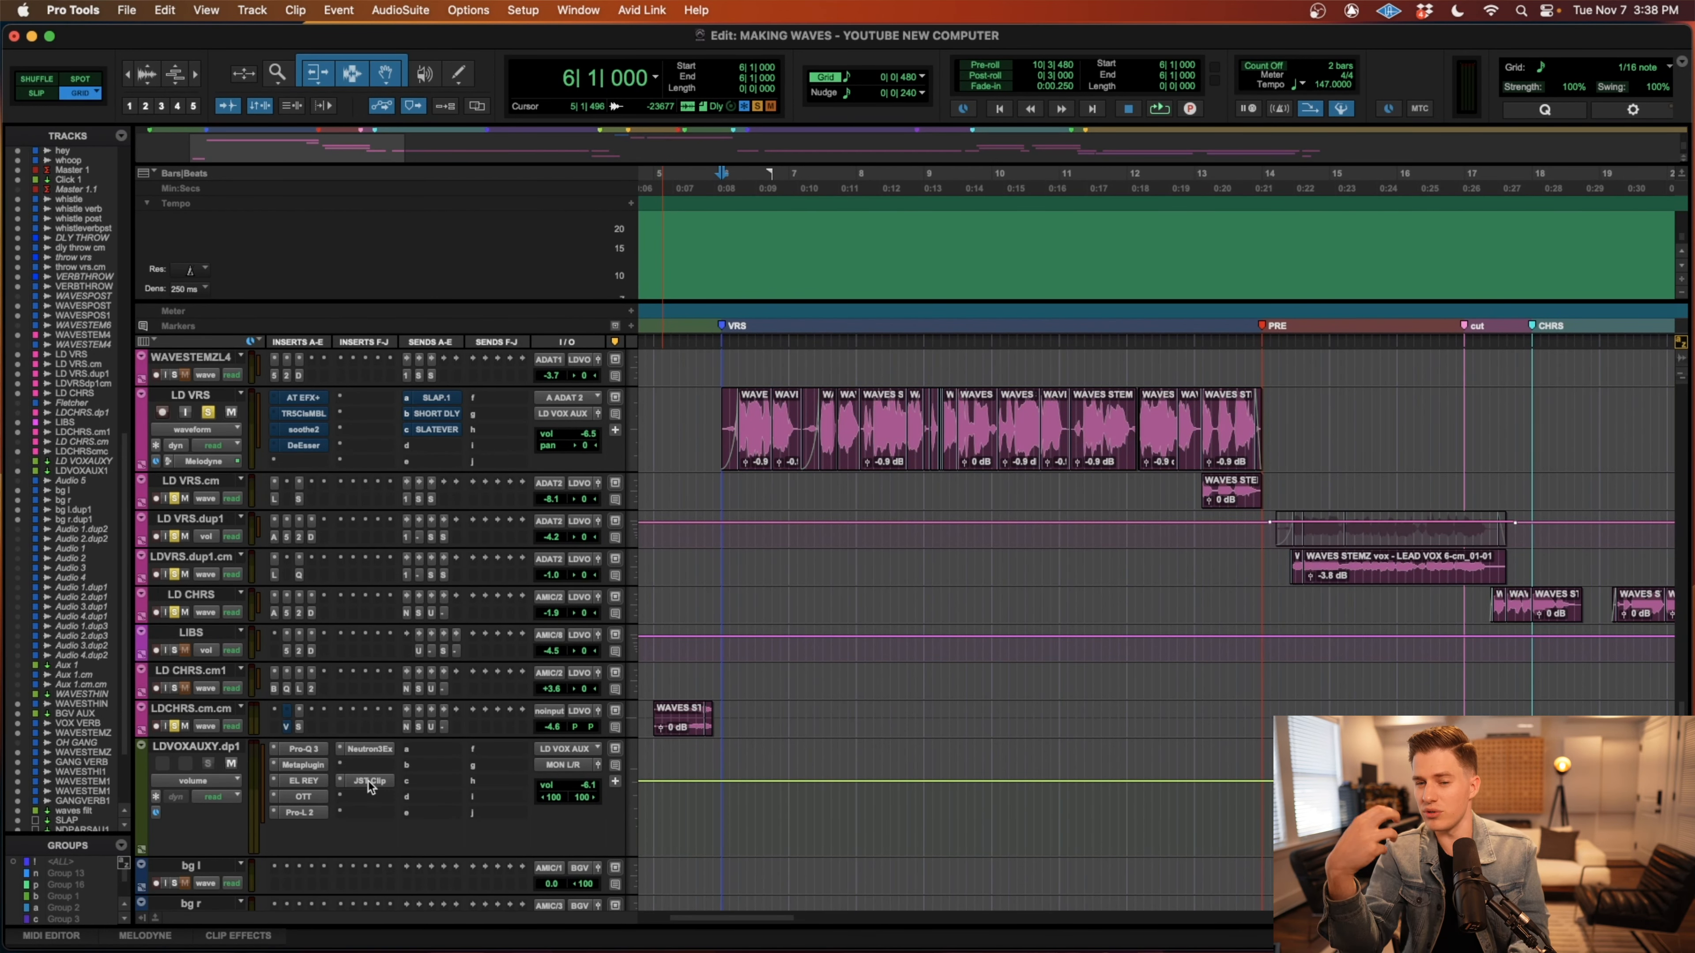
Open the Auto-Tune EFX+ insert on the LD VRS track and review its pitch correction settings.
scroll(371, 788, "left", 5)
scroll(759, 481, "right", 3)
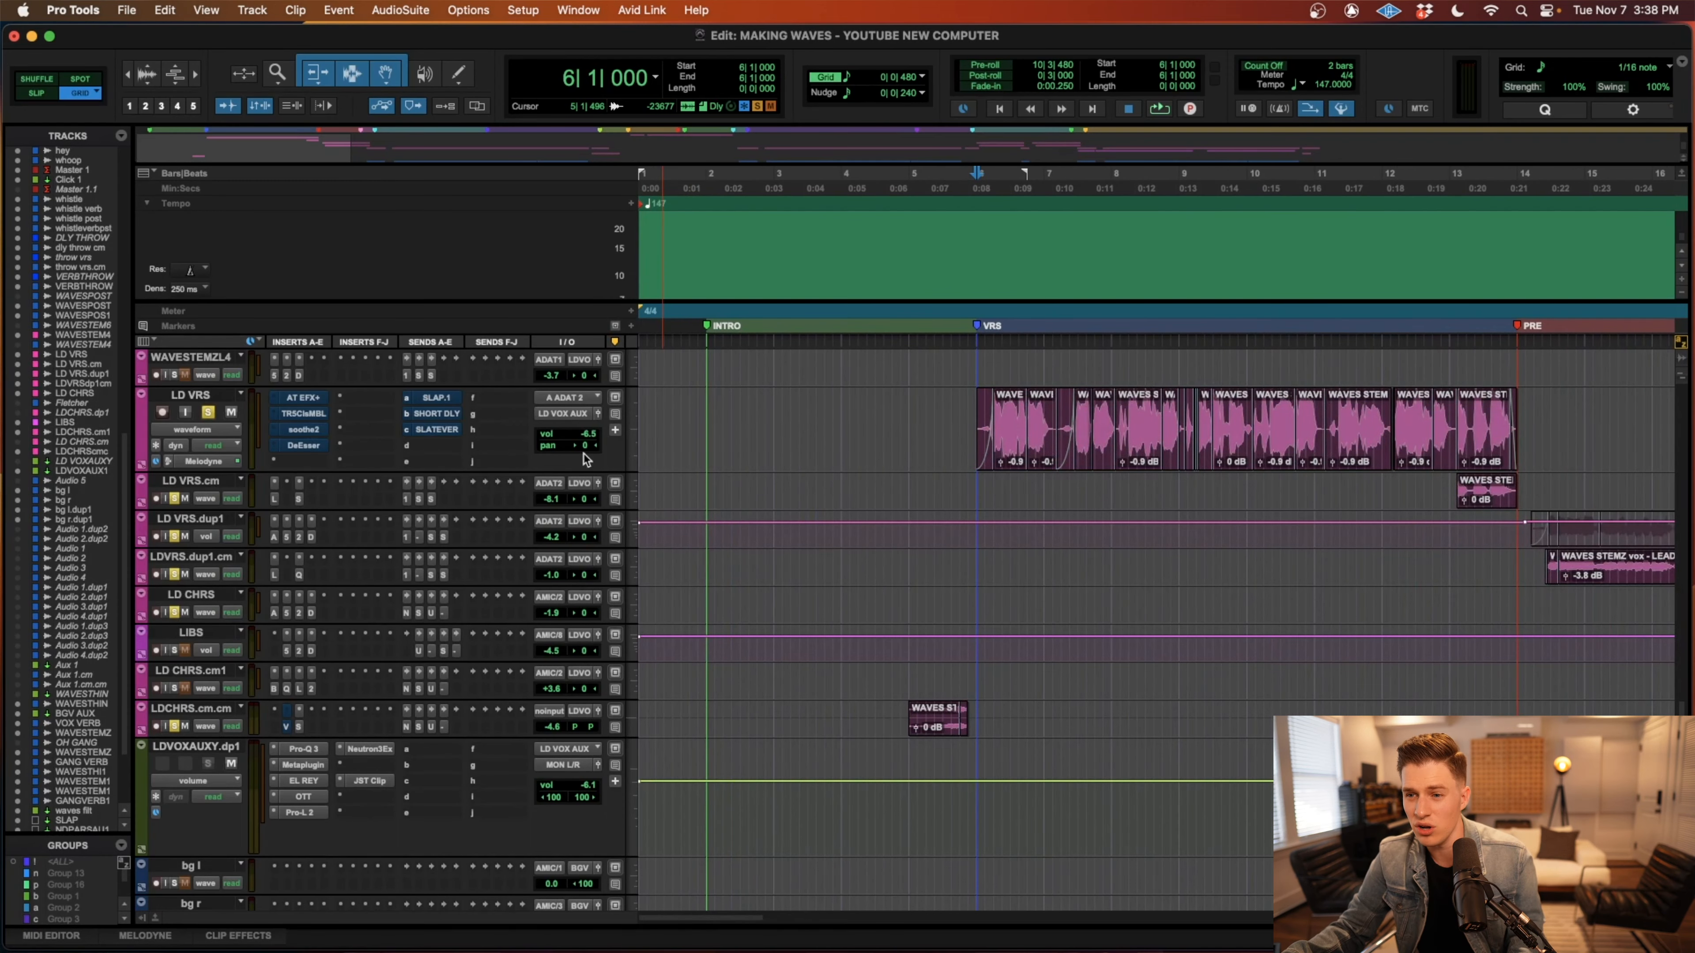
left_click(304, 399)
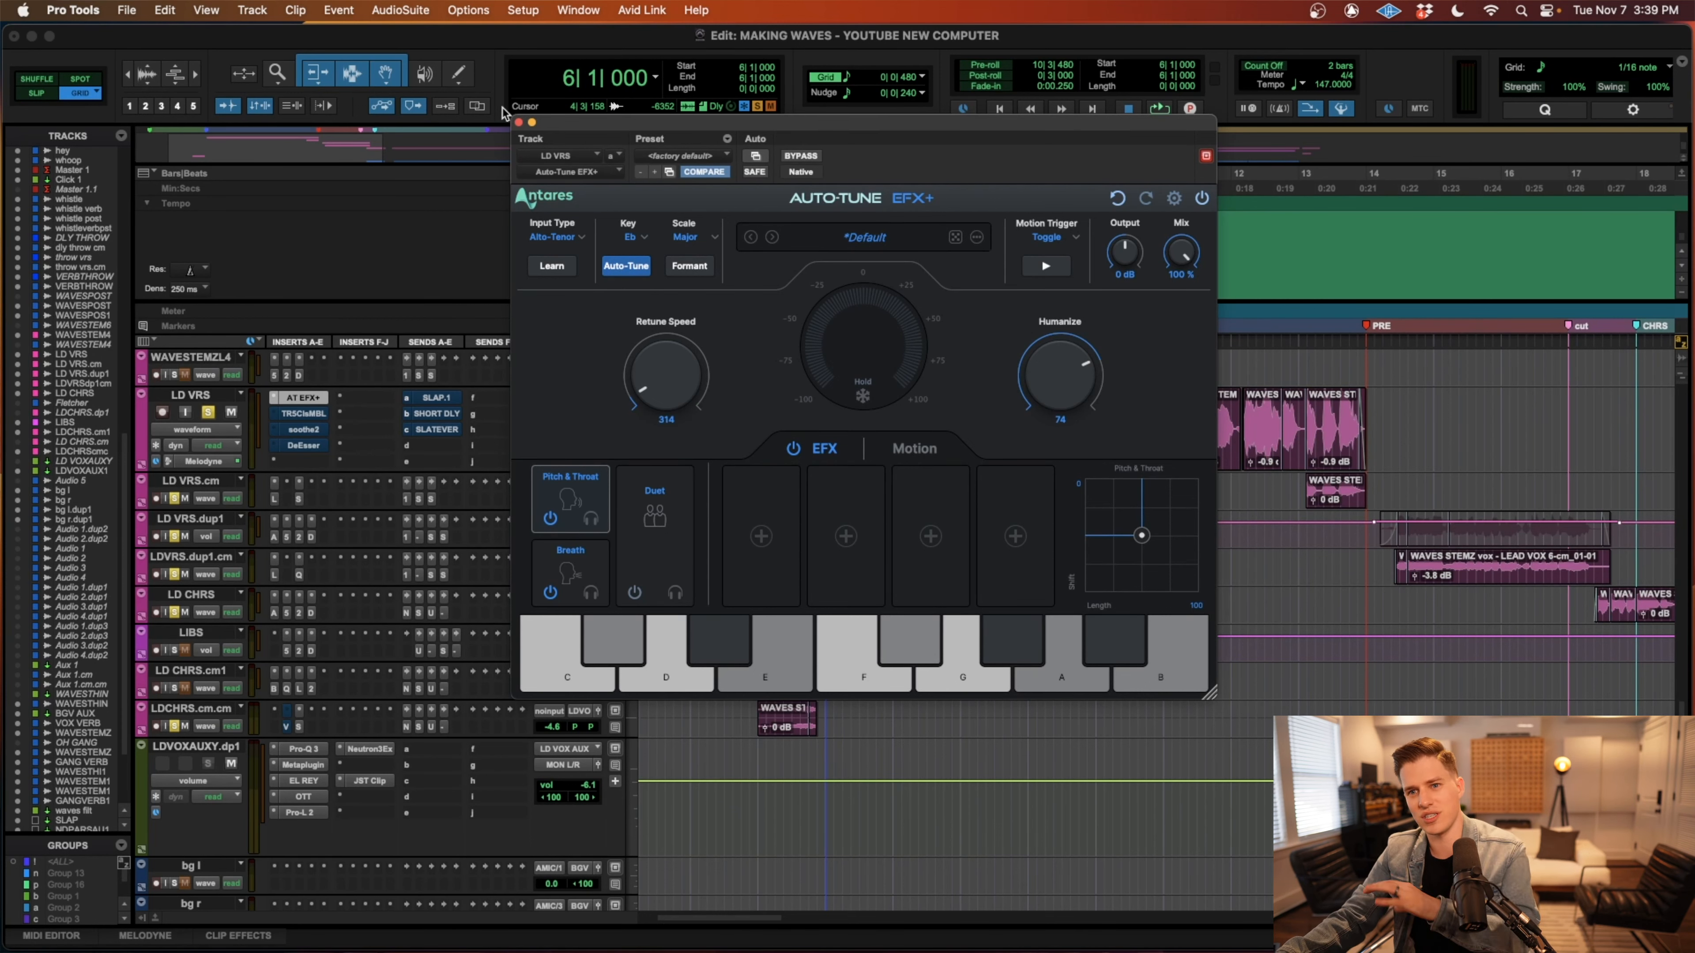
Enable and open the T-RackS Classic Multiband Limiter on LD VRS, and play the verse vocal from 6|1|000 through it.
left_click(518, 124)
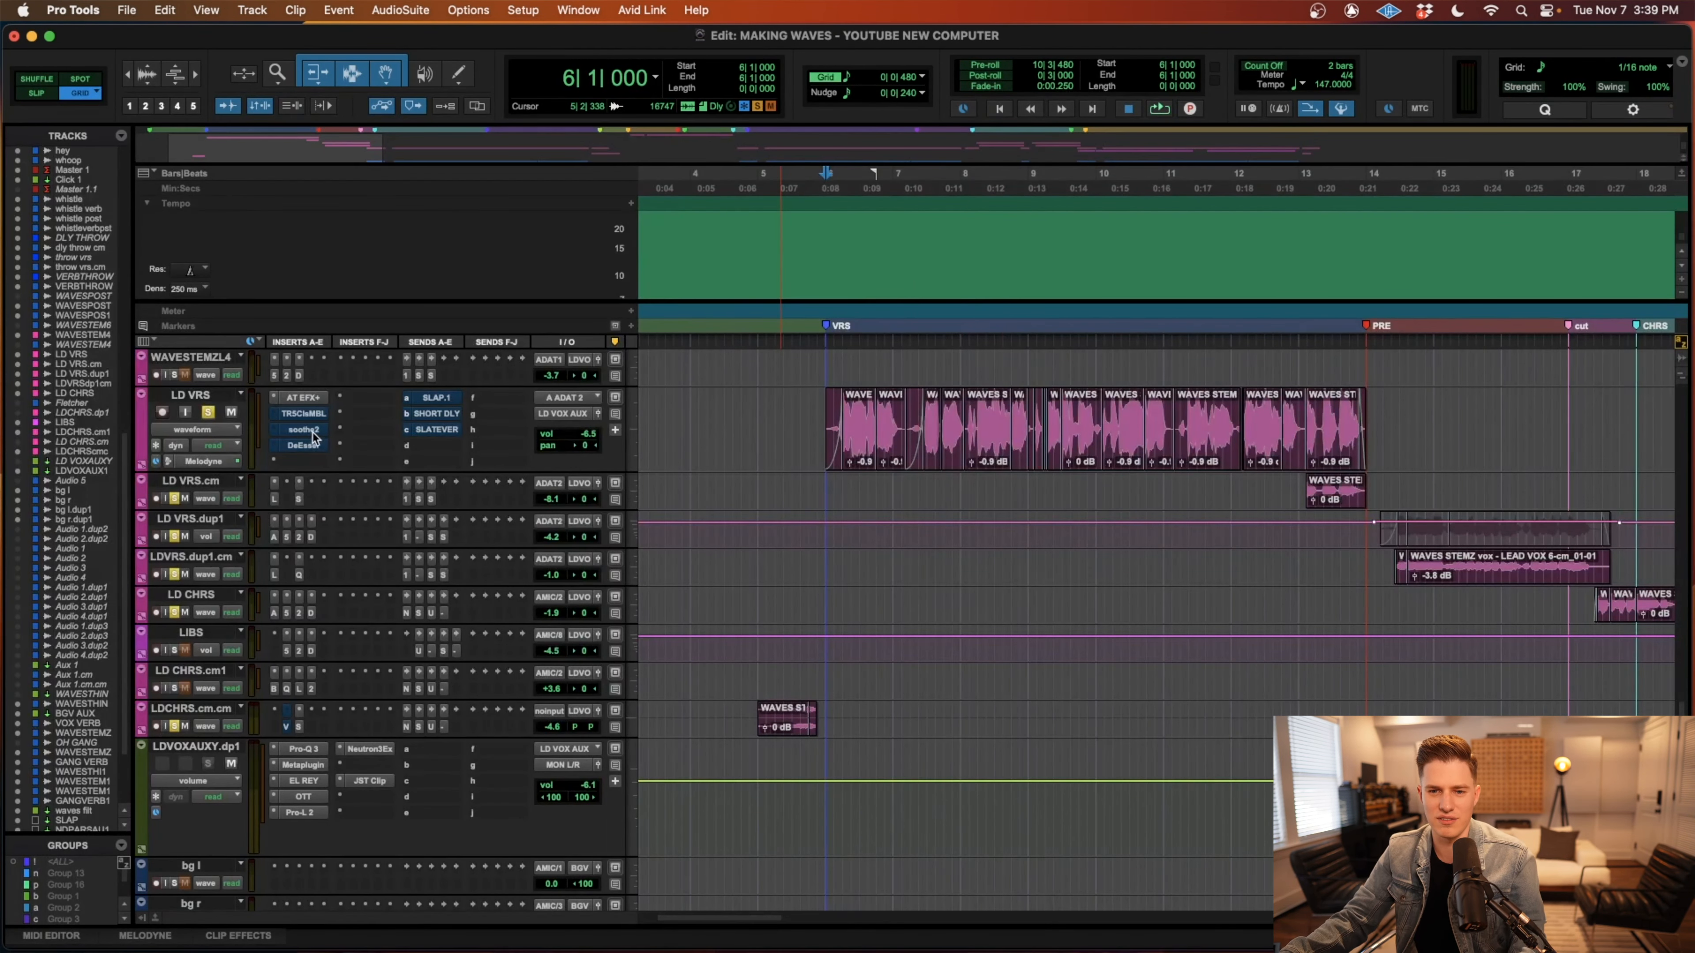
left_click(310, 414, "super")
left_click(304, 414)
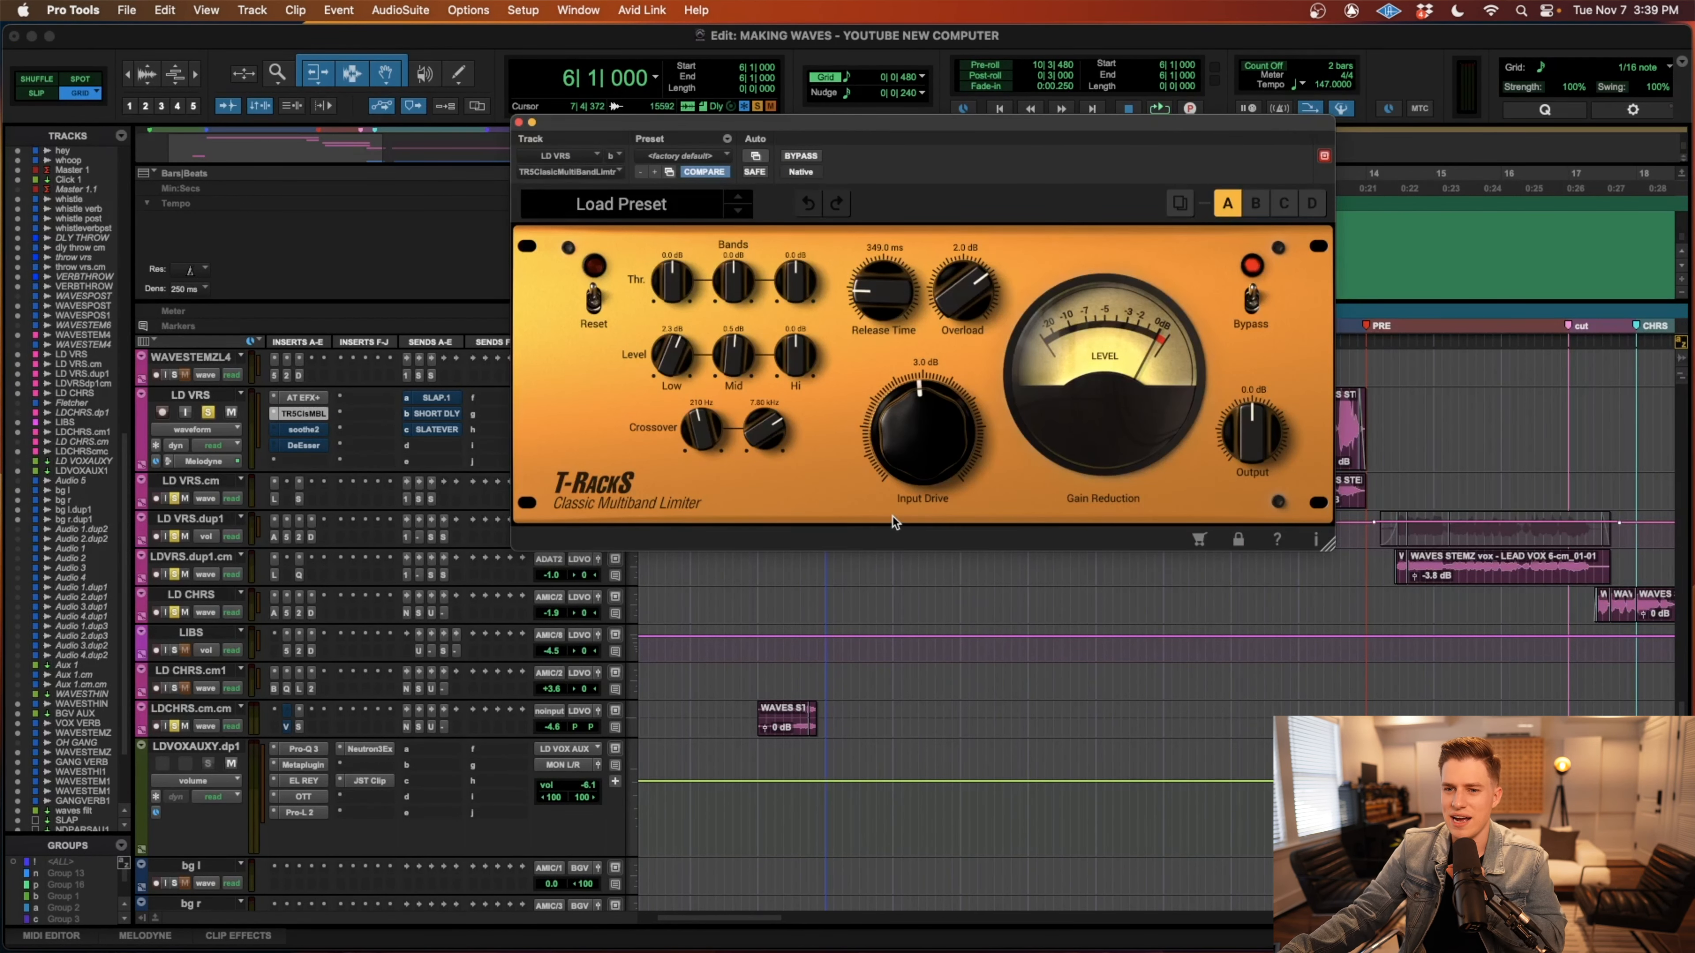
left_click(823, 674)
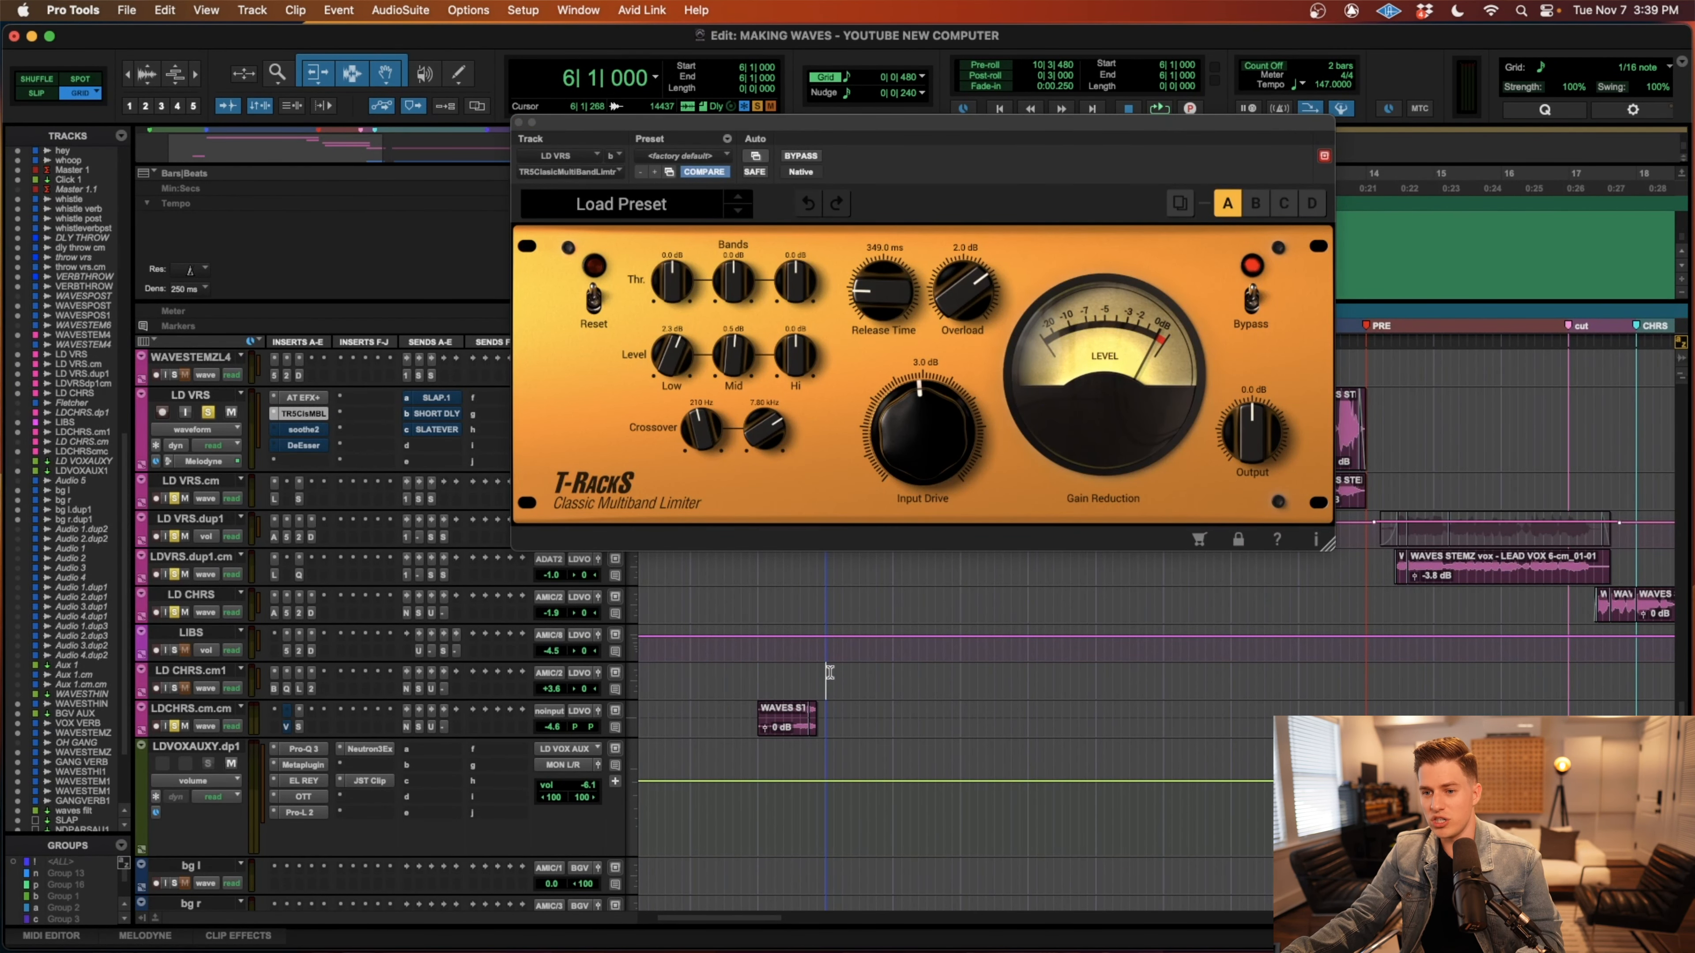
scroll(867, 678, "up", 5)
key("space")
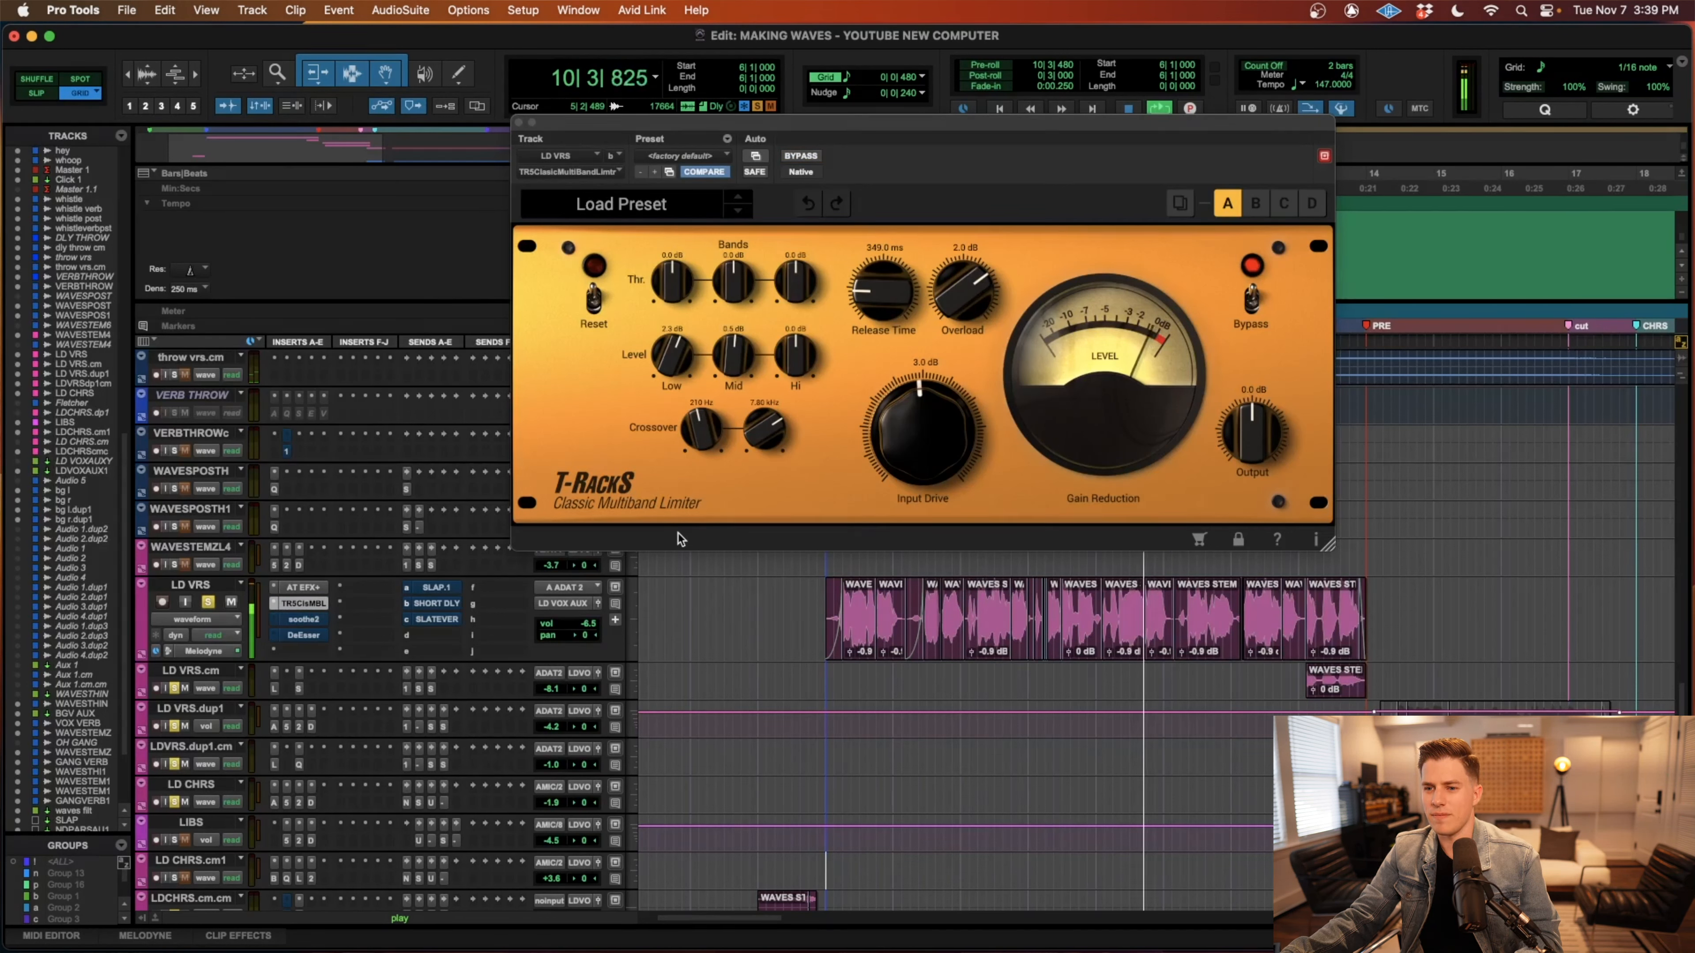
key("space")
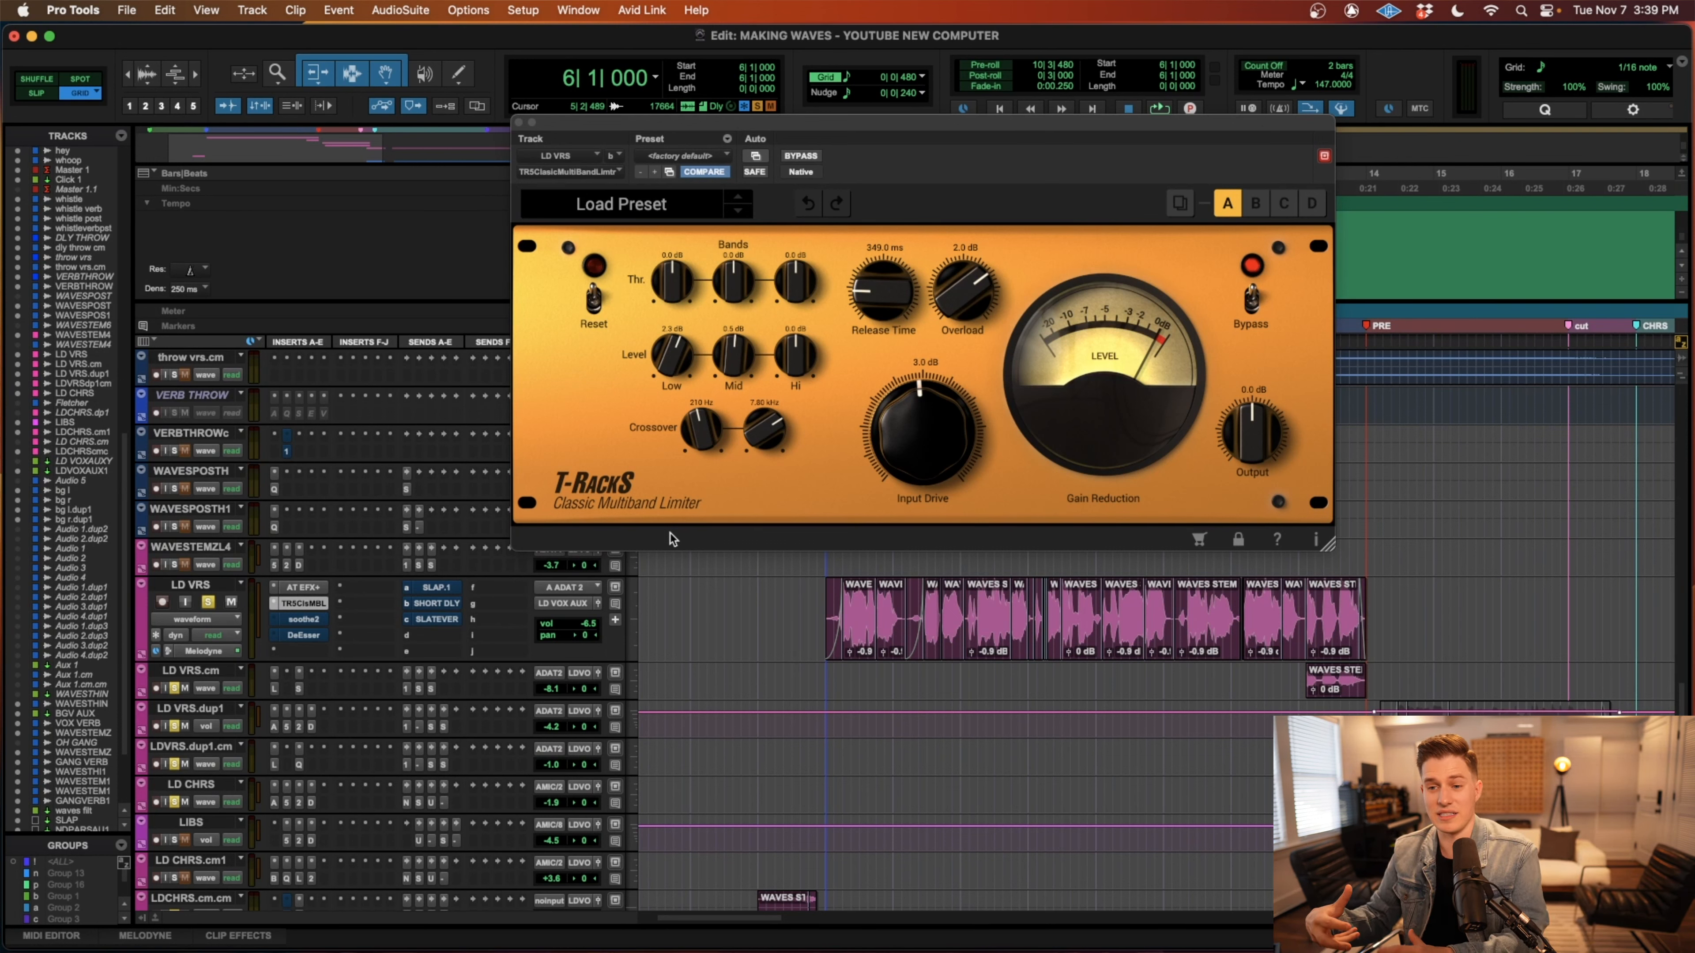
Review the soothe2 and DeEsser insert settings on the LD VRS track, and close the plug-in window.
left_click(304, 619)
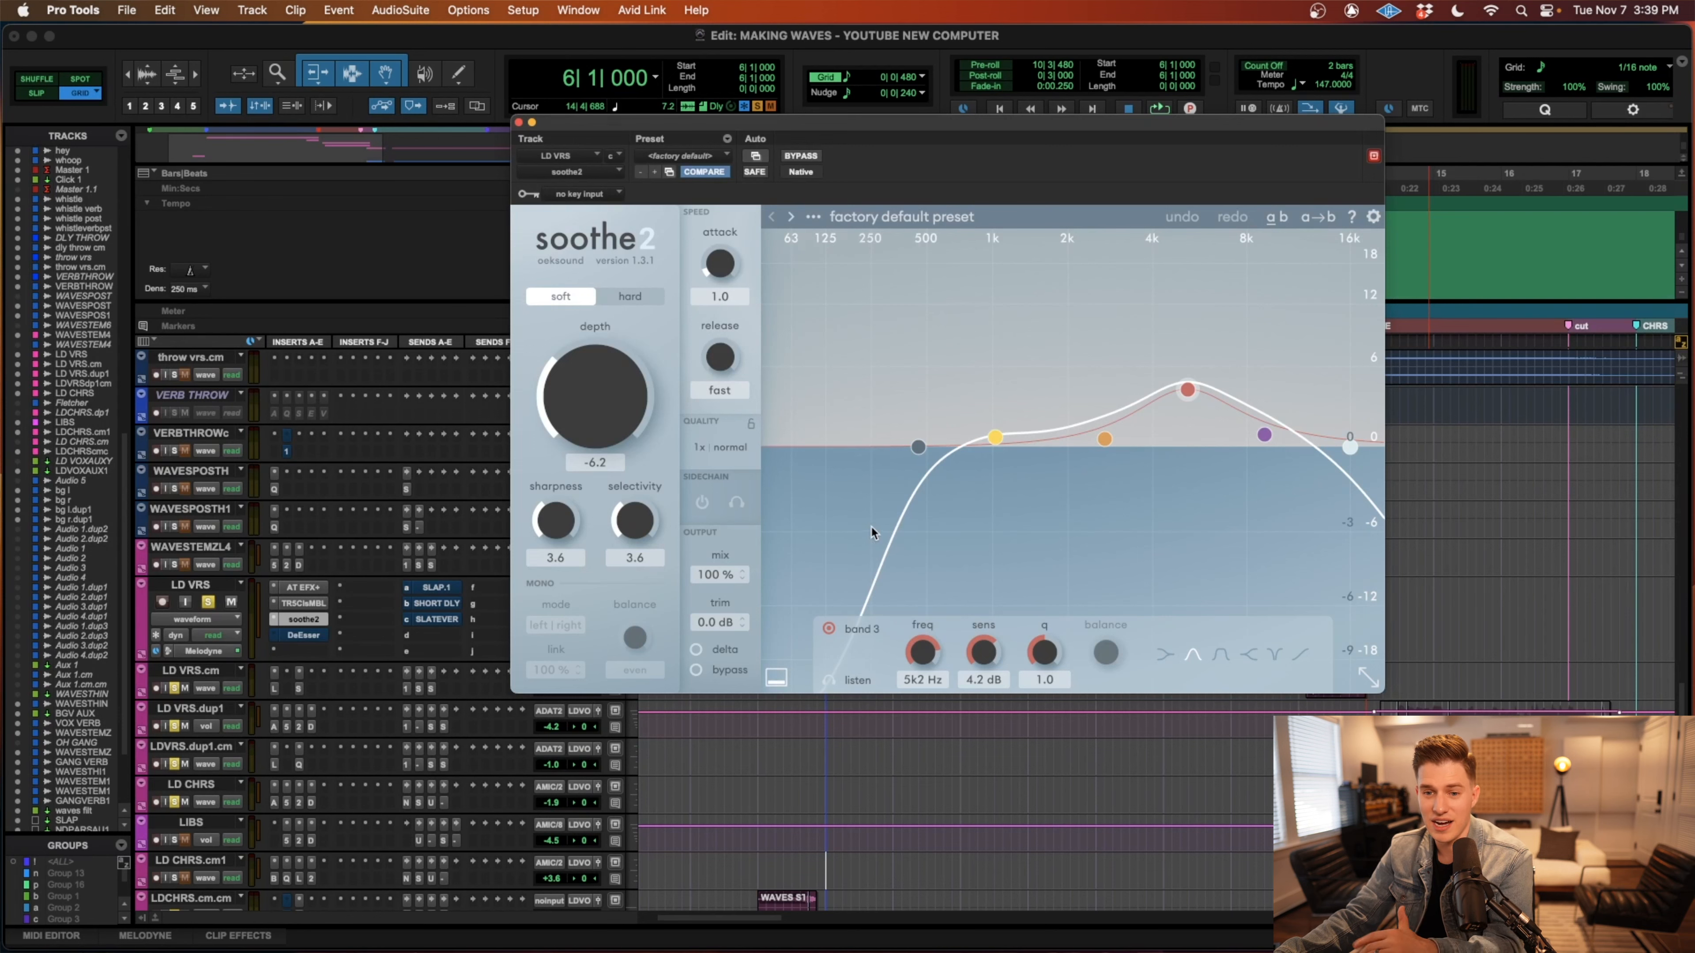
left_click(308, 636)
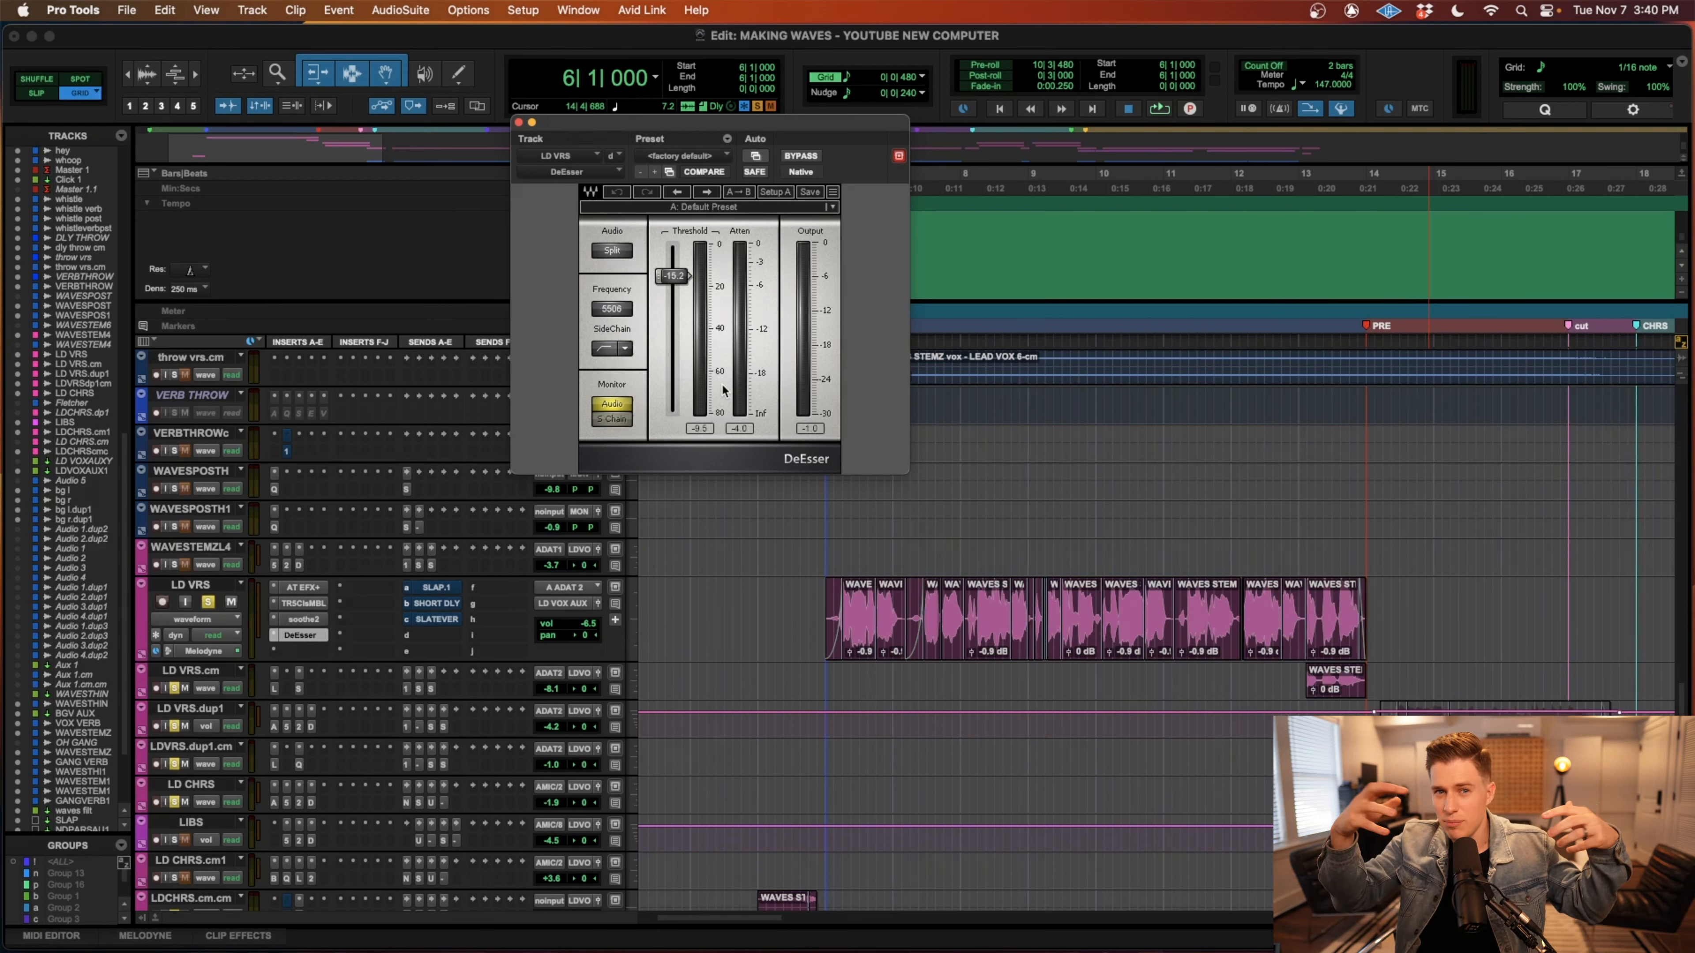
left_click(518, 122)
Play the verse vocal from 6|1|000 while enabling the soothe2 and DeEsser inserts on LD VRS.
left_click(825, 620)
left_click(304, 620, "super")
left_click(303, 636, "super")
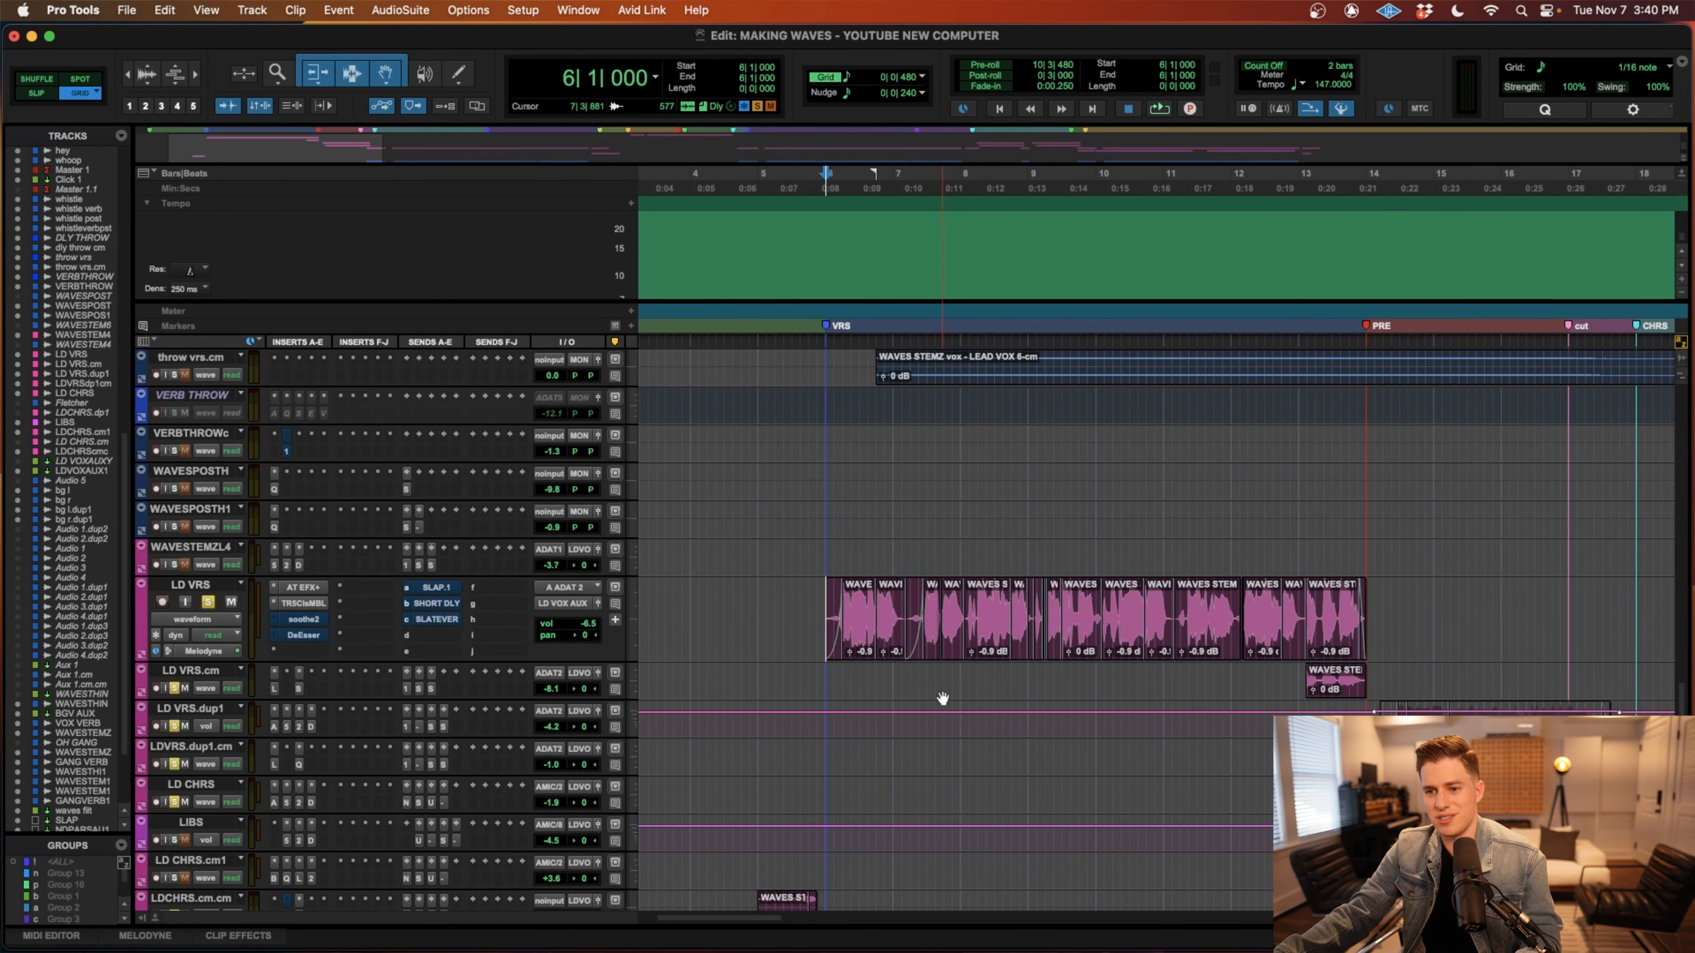
key("space")
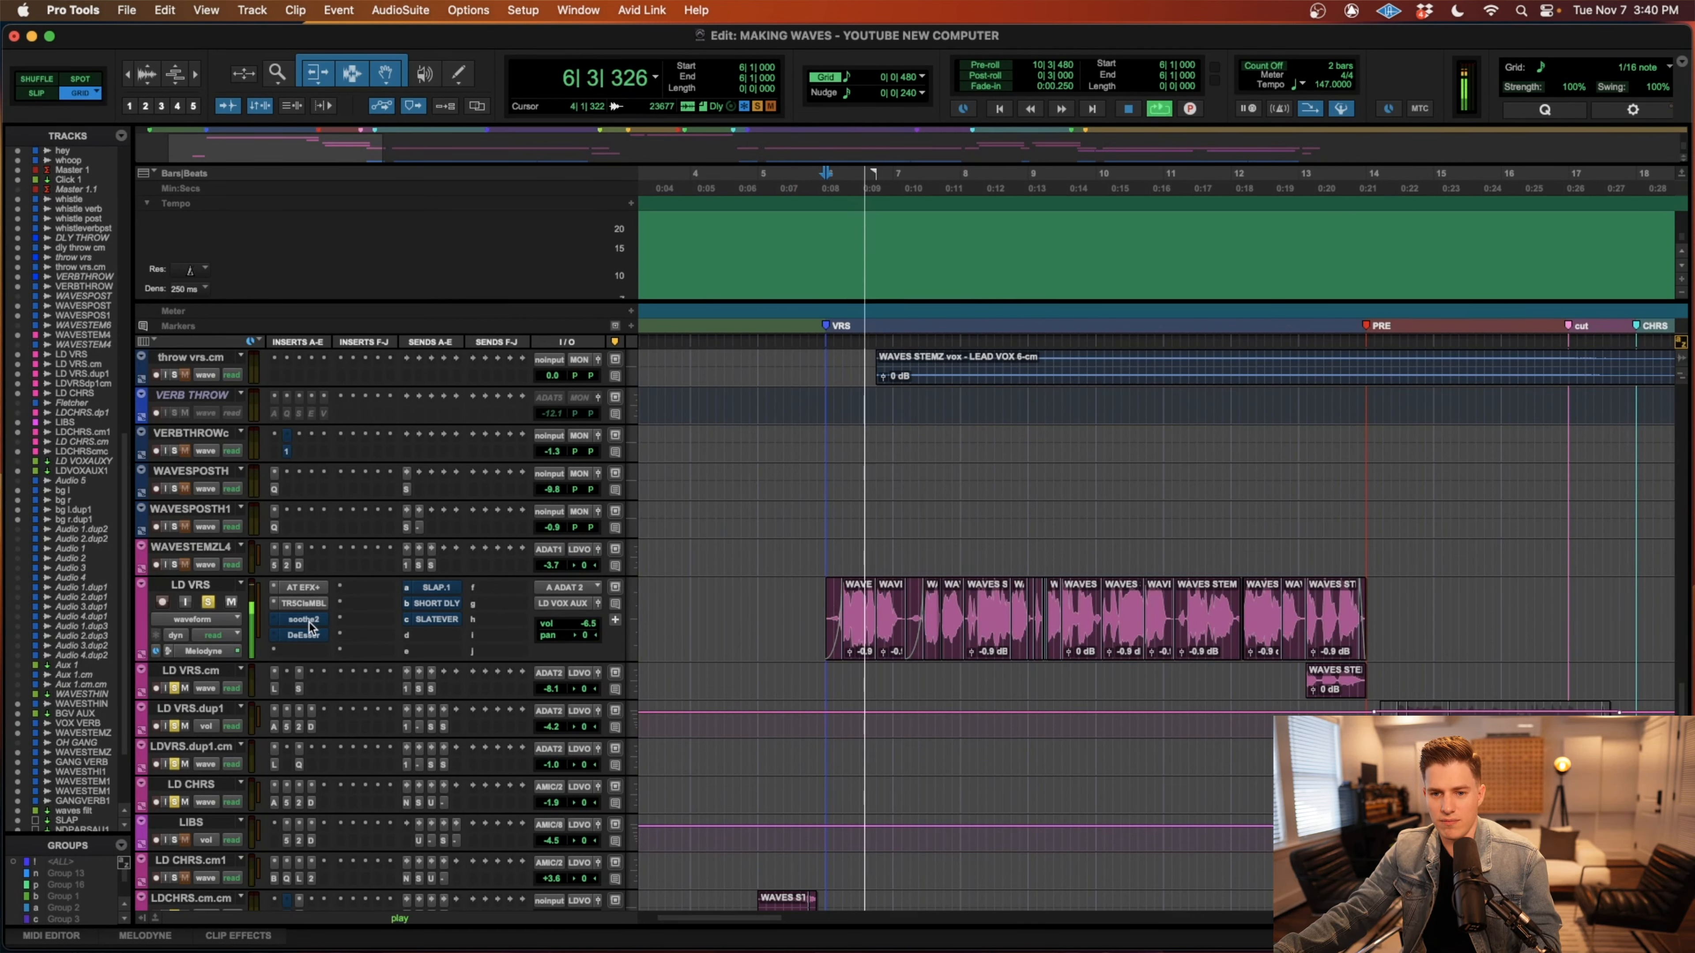
left_click(308, 623, "super")
left_click(308, 634, "super")
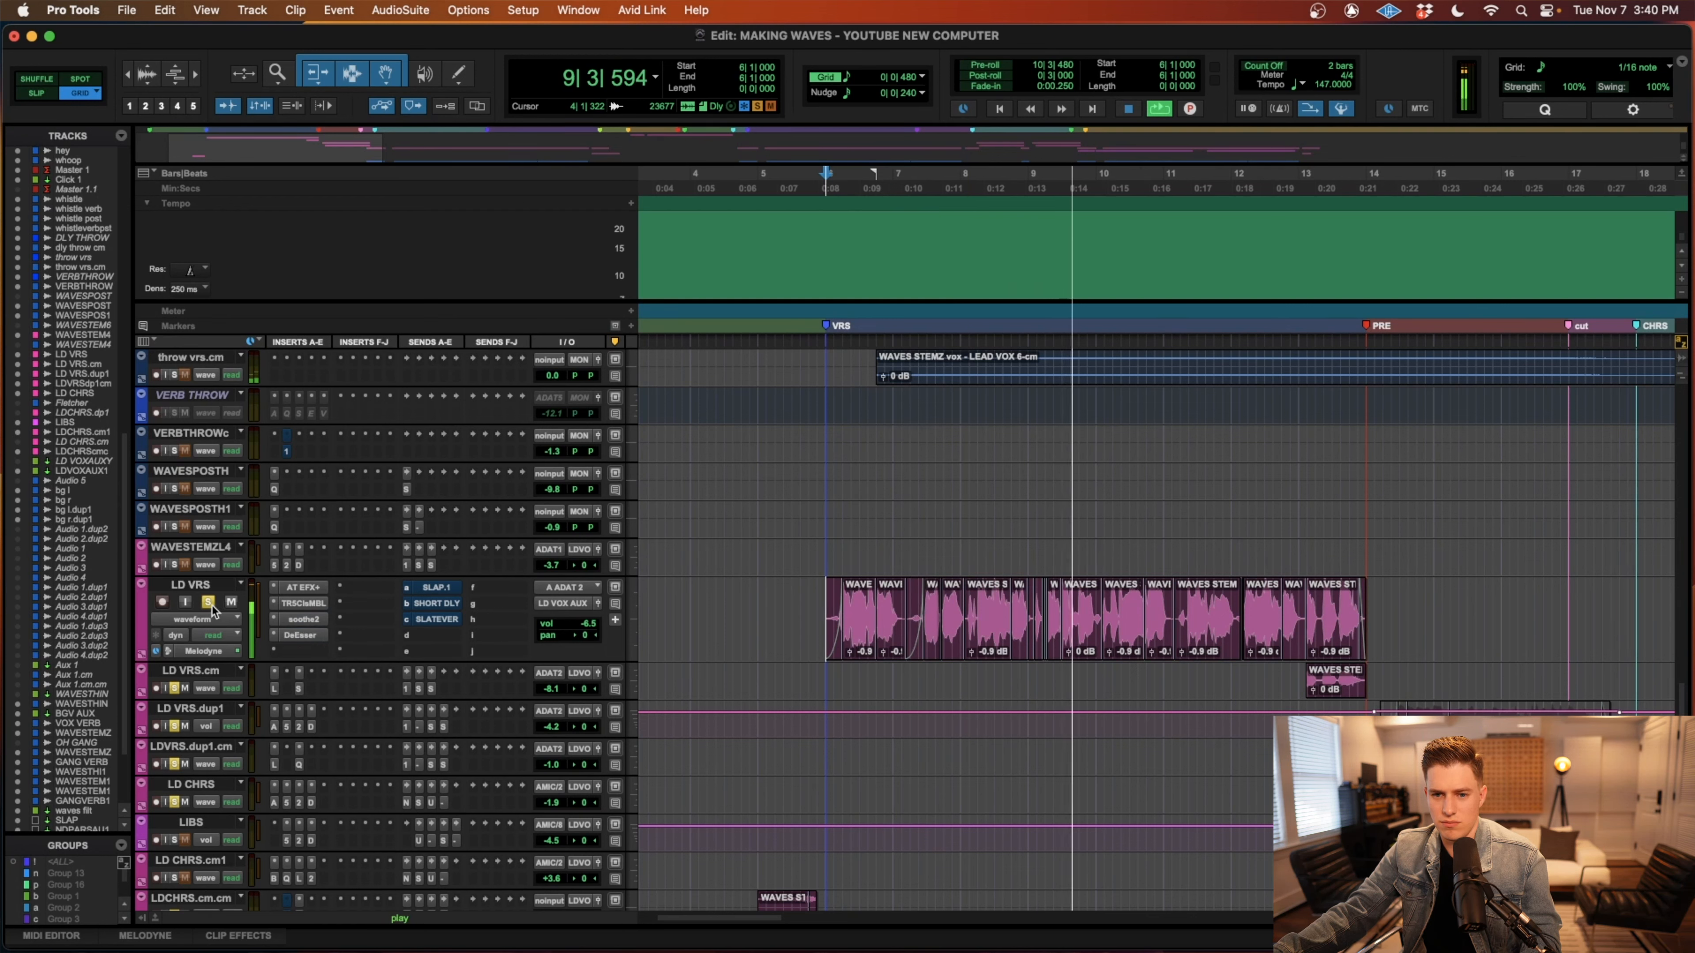
Bypass the multiband limiter, soothe2 and DeEsser on LD VRS, stop playback, and bypass every insert on LDVOXAUXY.dp1.
left_click(303, 604, "super")
left_click(304, 619, "super")
left_click(304, 635, "super")
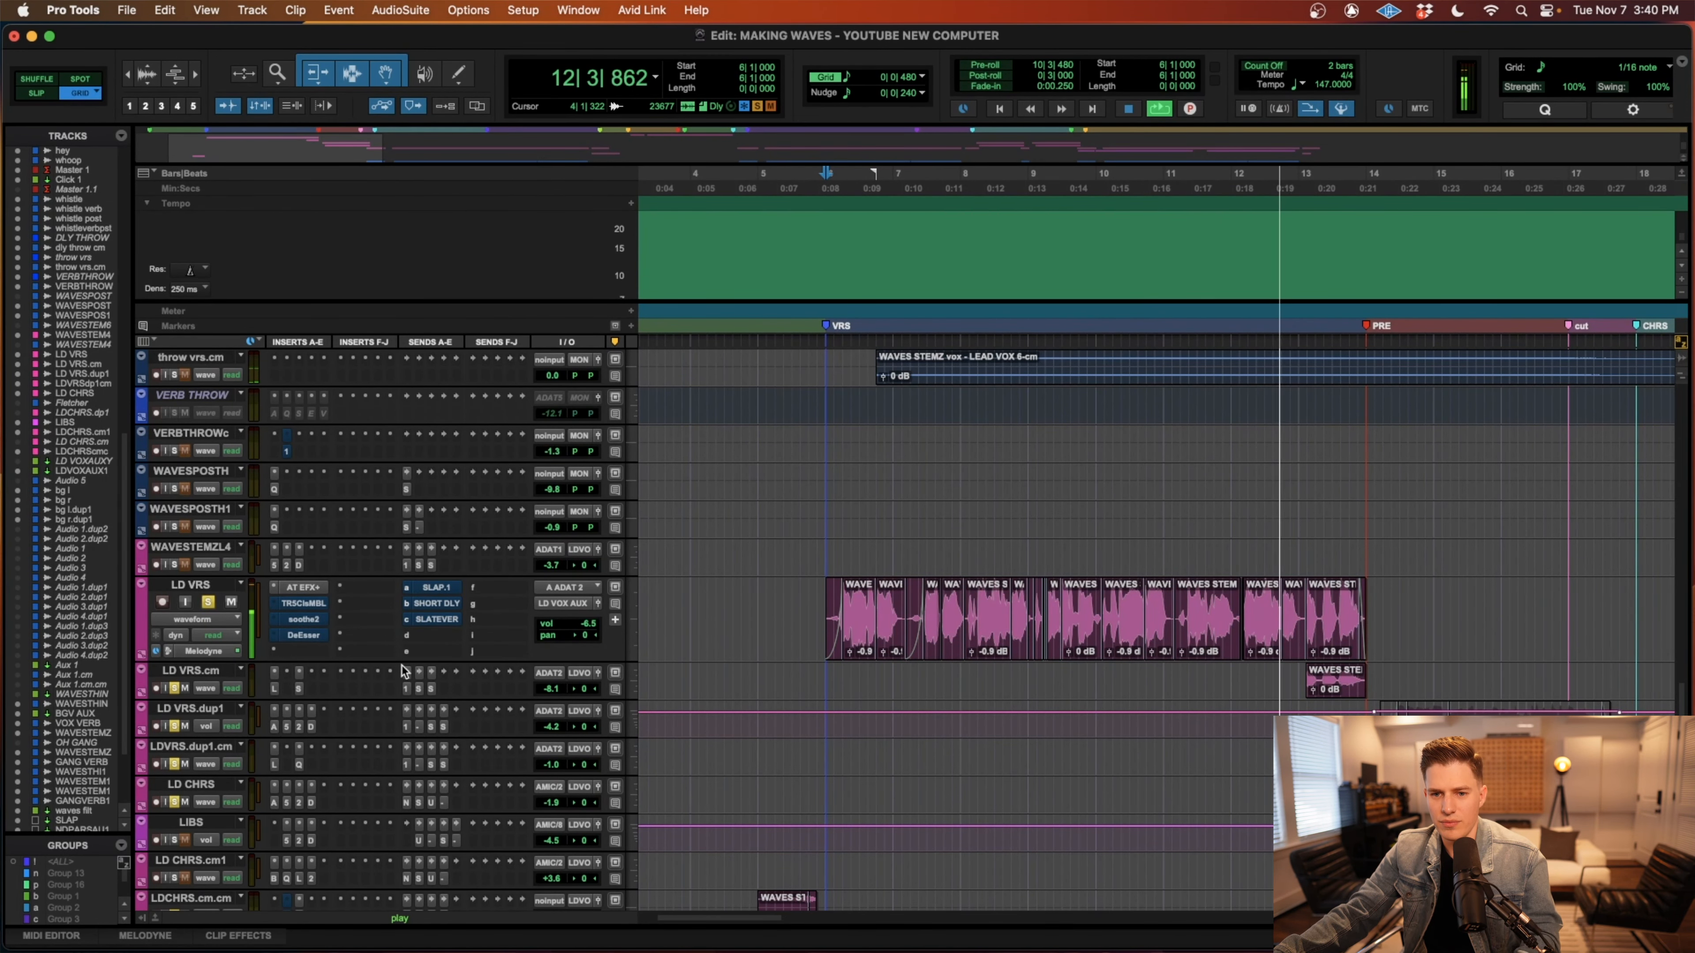
key("space")
scroll(305, 632, "down", 10)
left_click(303, 588, "super")
left_click(304, 603, "super")
left_click(303, 619, "super")
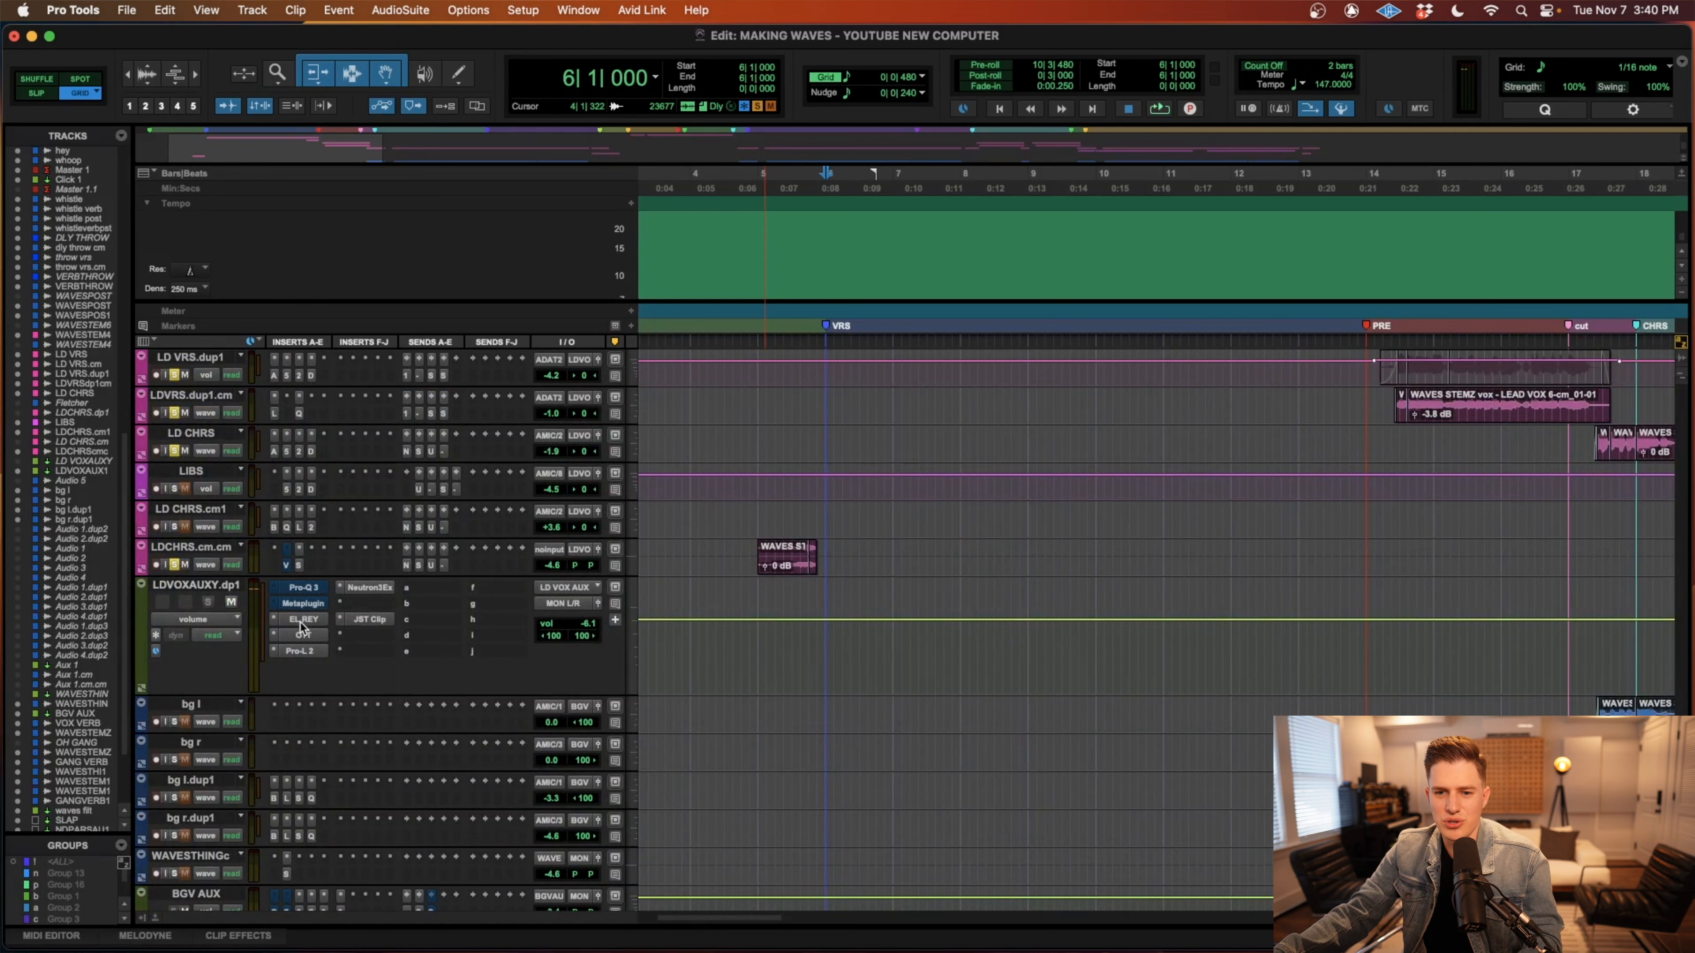
left_click(304, 635, "super")
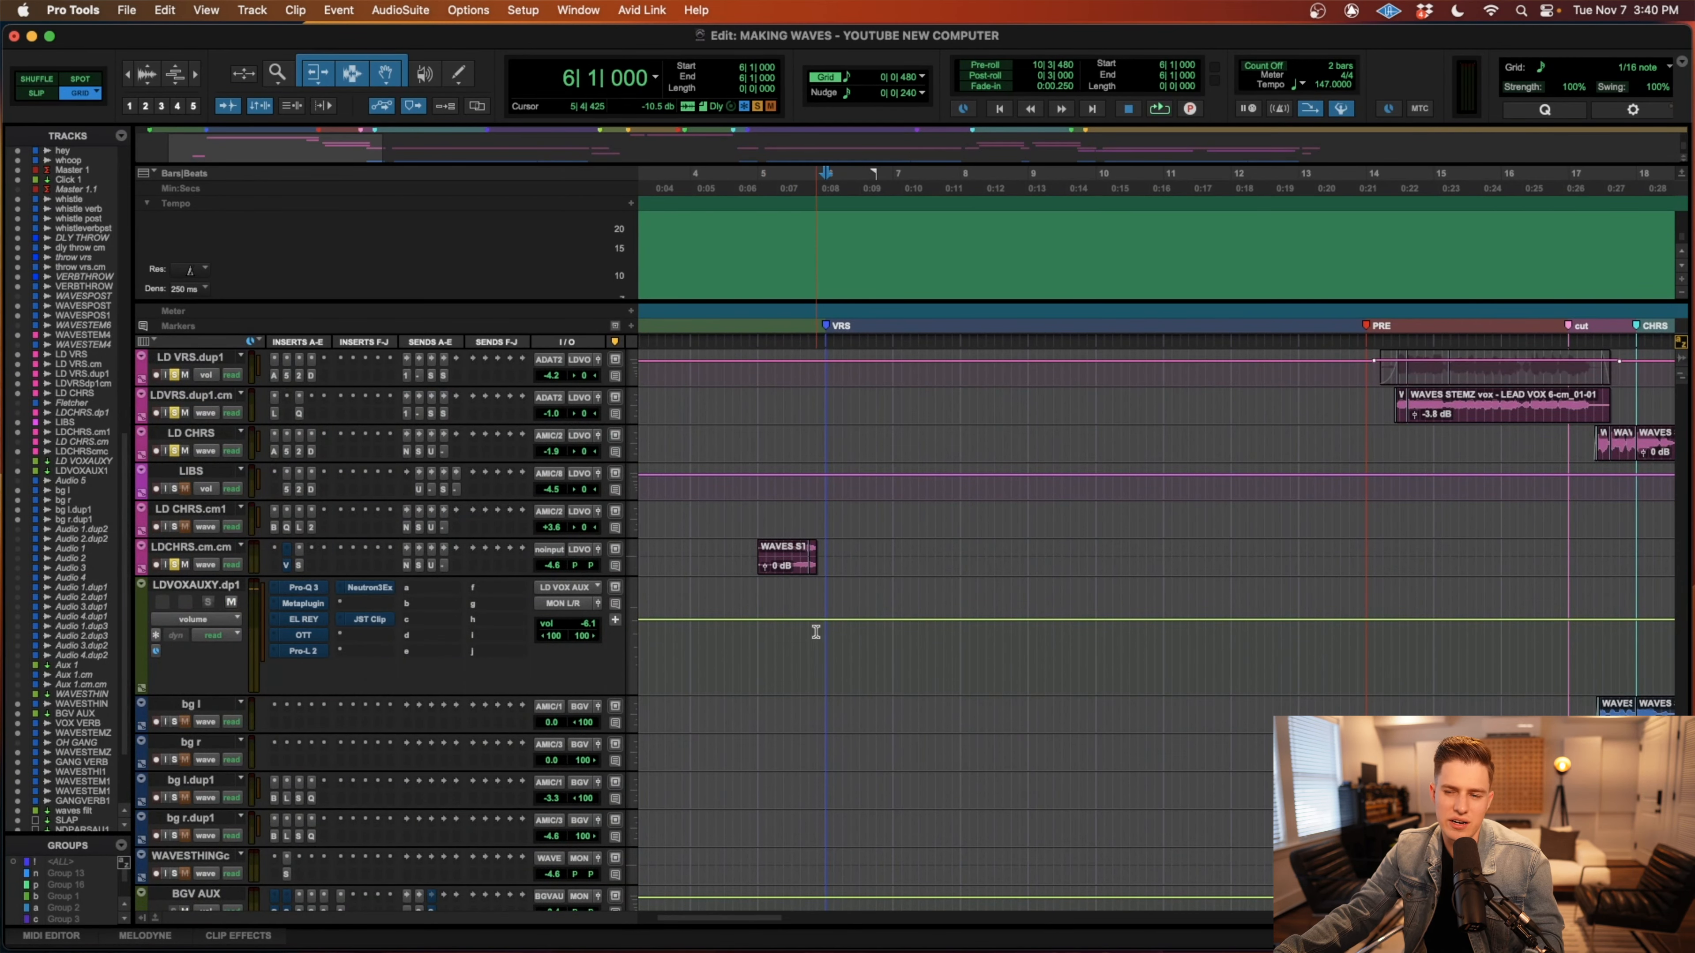
Select the verse lead vocal on LD VRS from 6|1|000 to 14|2|000 and turn off the track's solo.
scroll(817, 630, "up", 8)
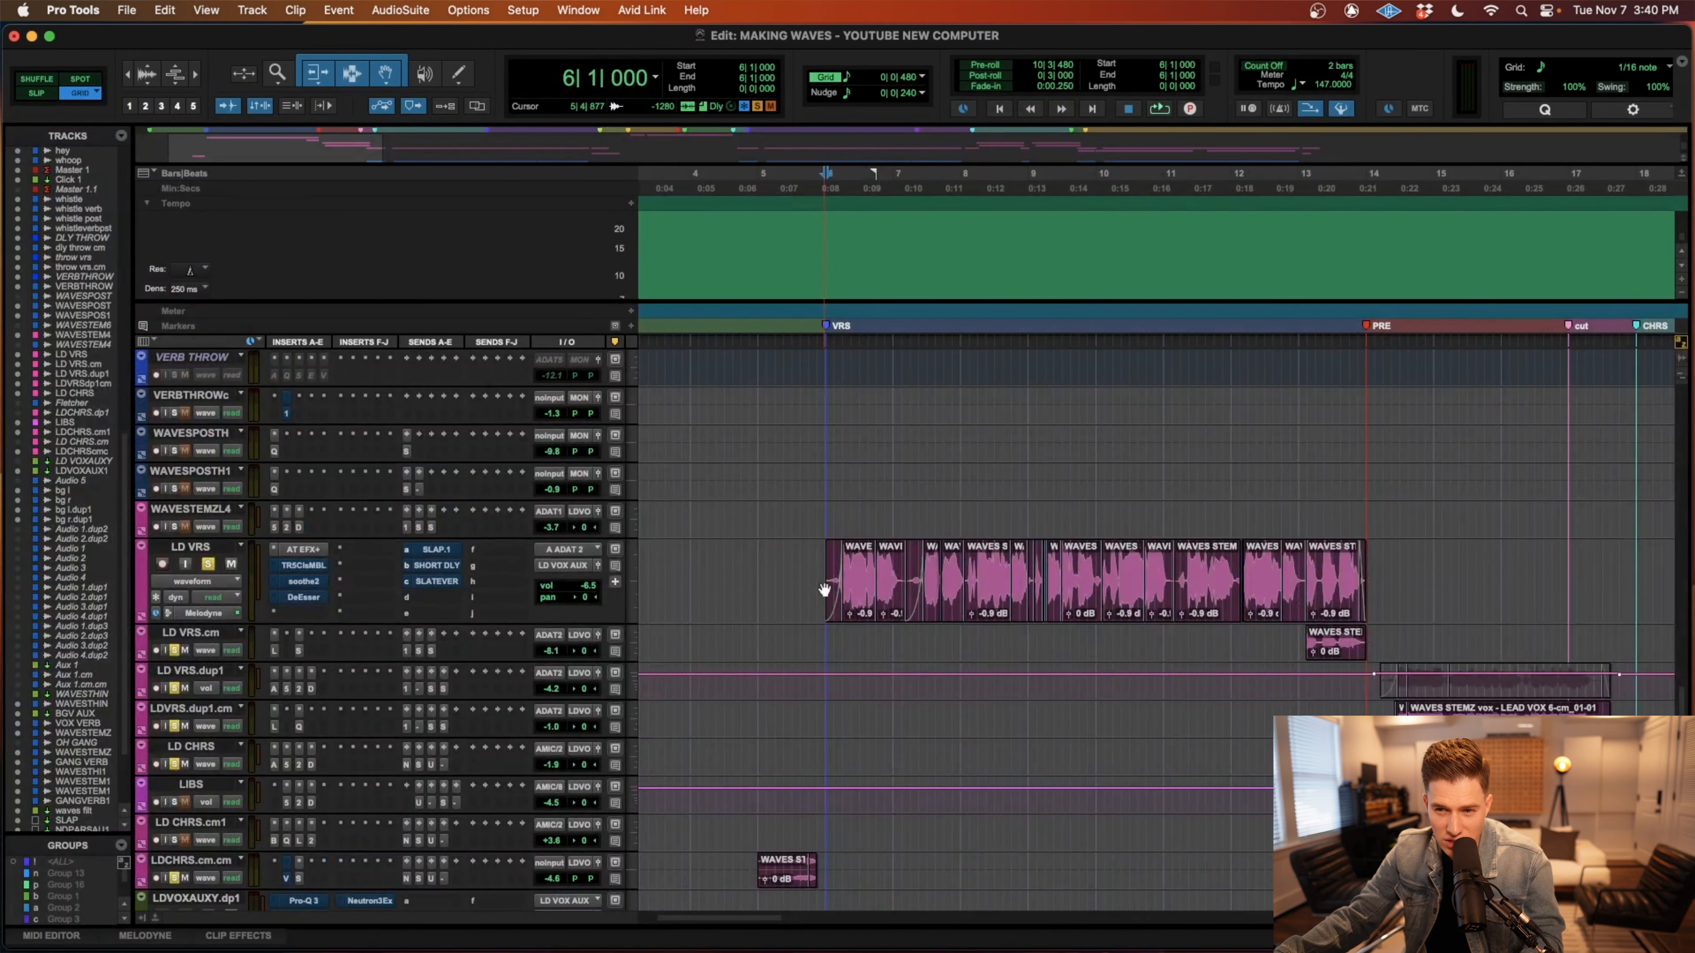
left_click_drag(825, 589, 1382, 581)
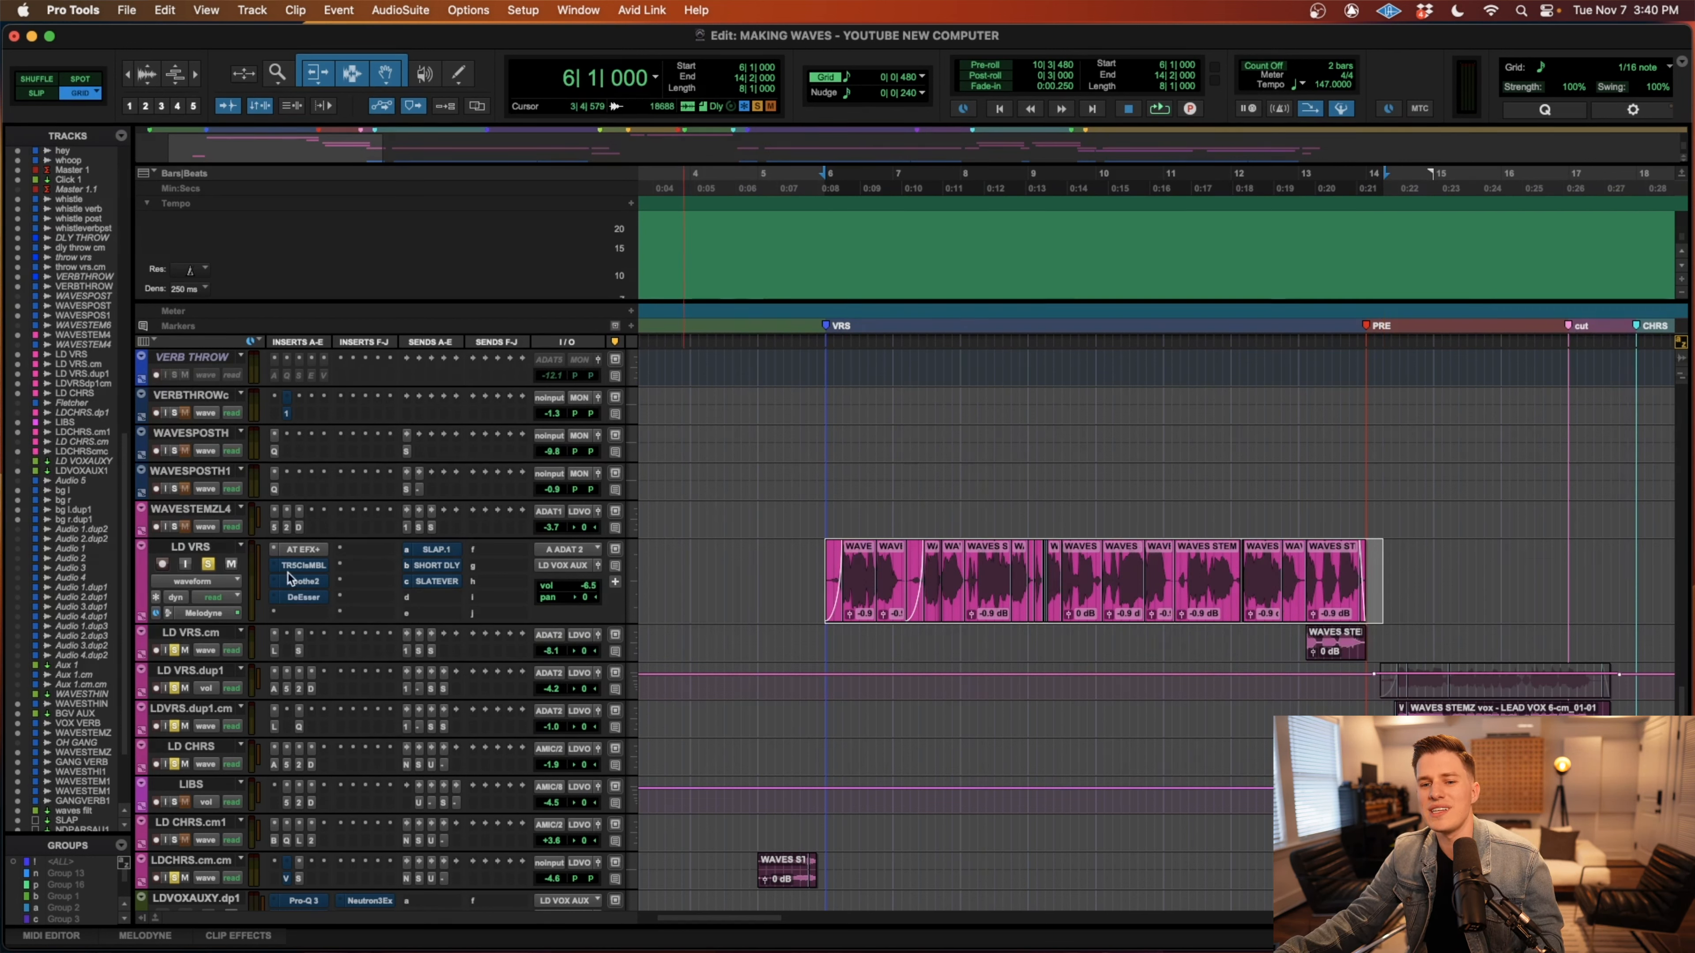
left_click(208, 565)
left_click_drag(826, 573, 978, 574)
left_click_drag(1386, 572, 829, 577)
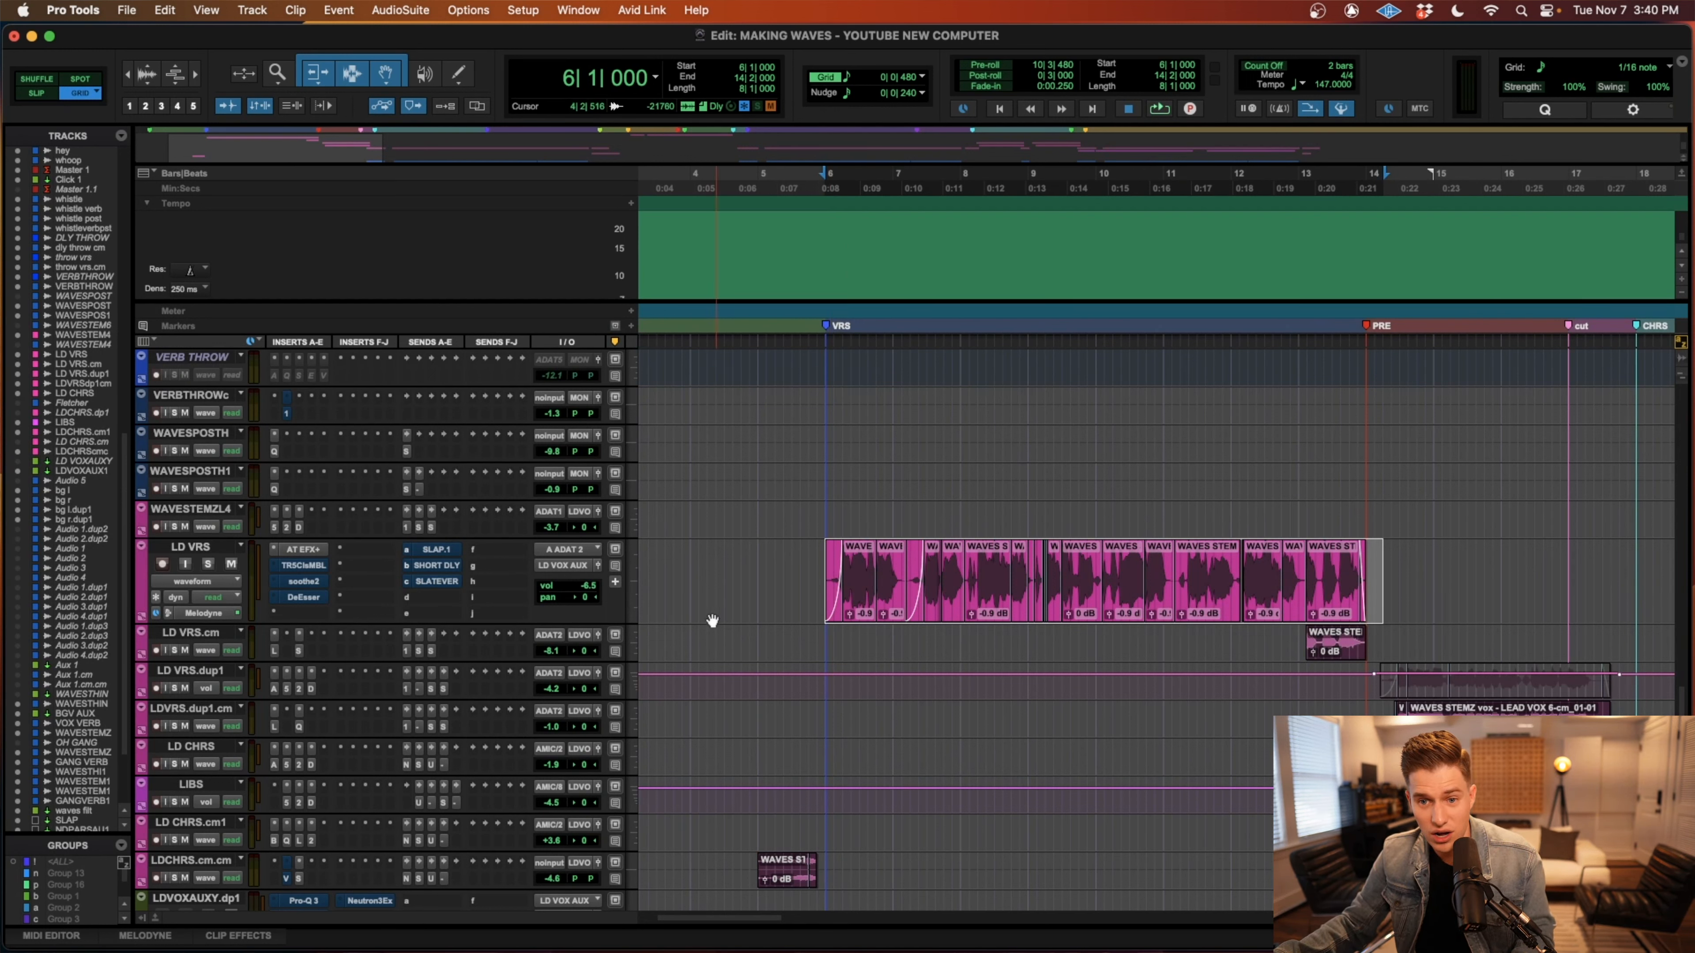
Play the selected verse while enabling the bypassed LD VRS and LDVOXAUXY.dp1 inserts one by one, ending with JST Clip.
key("space")
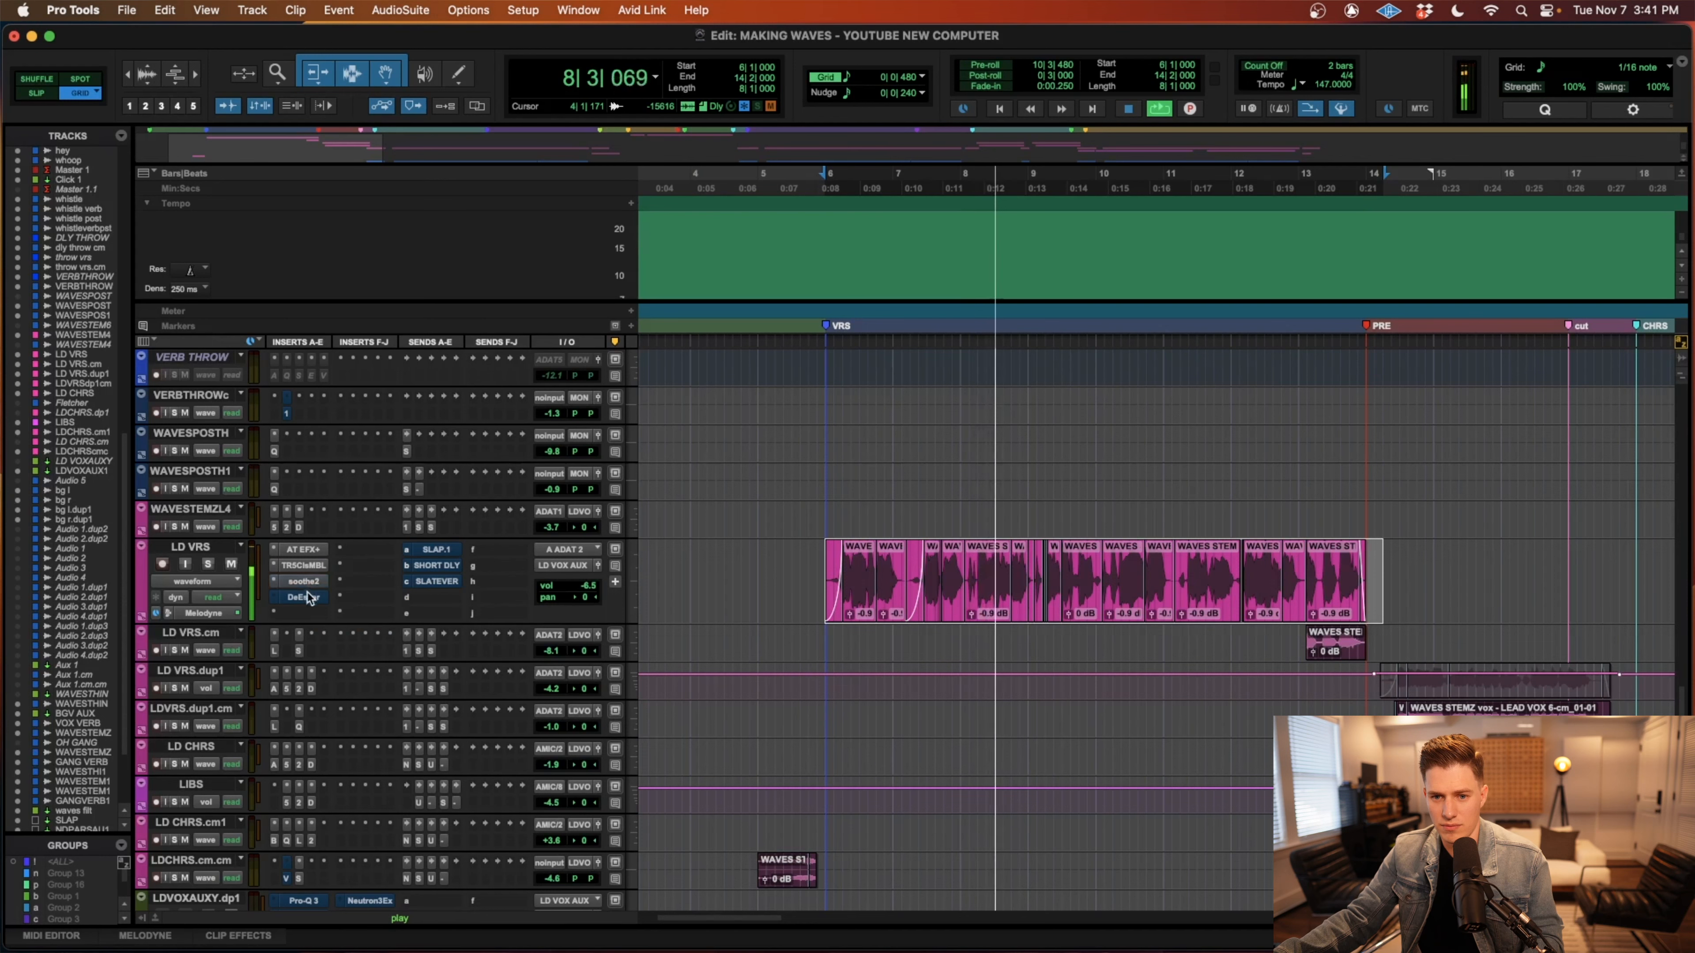
scroll(308, 661, "down", 5)
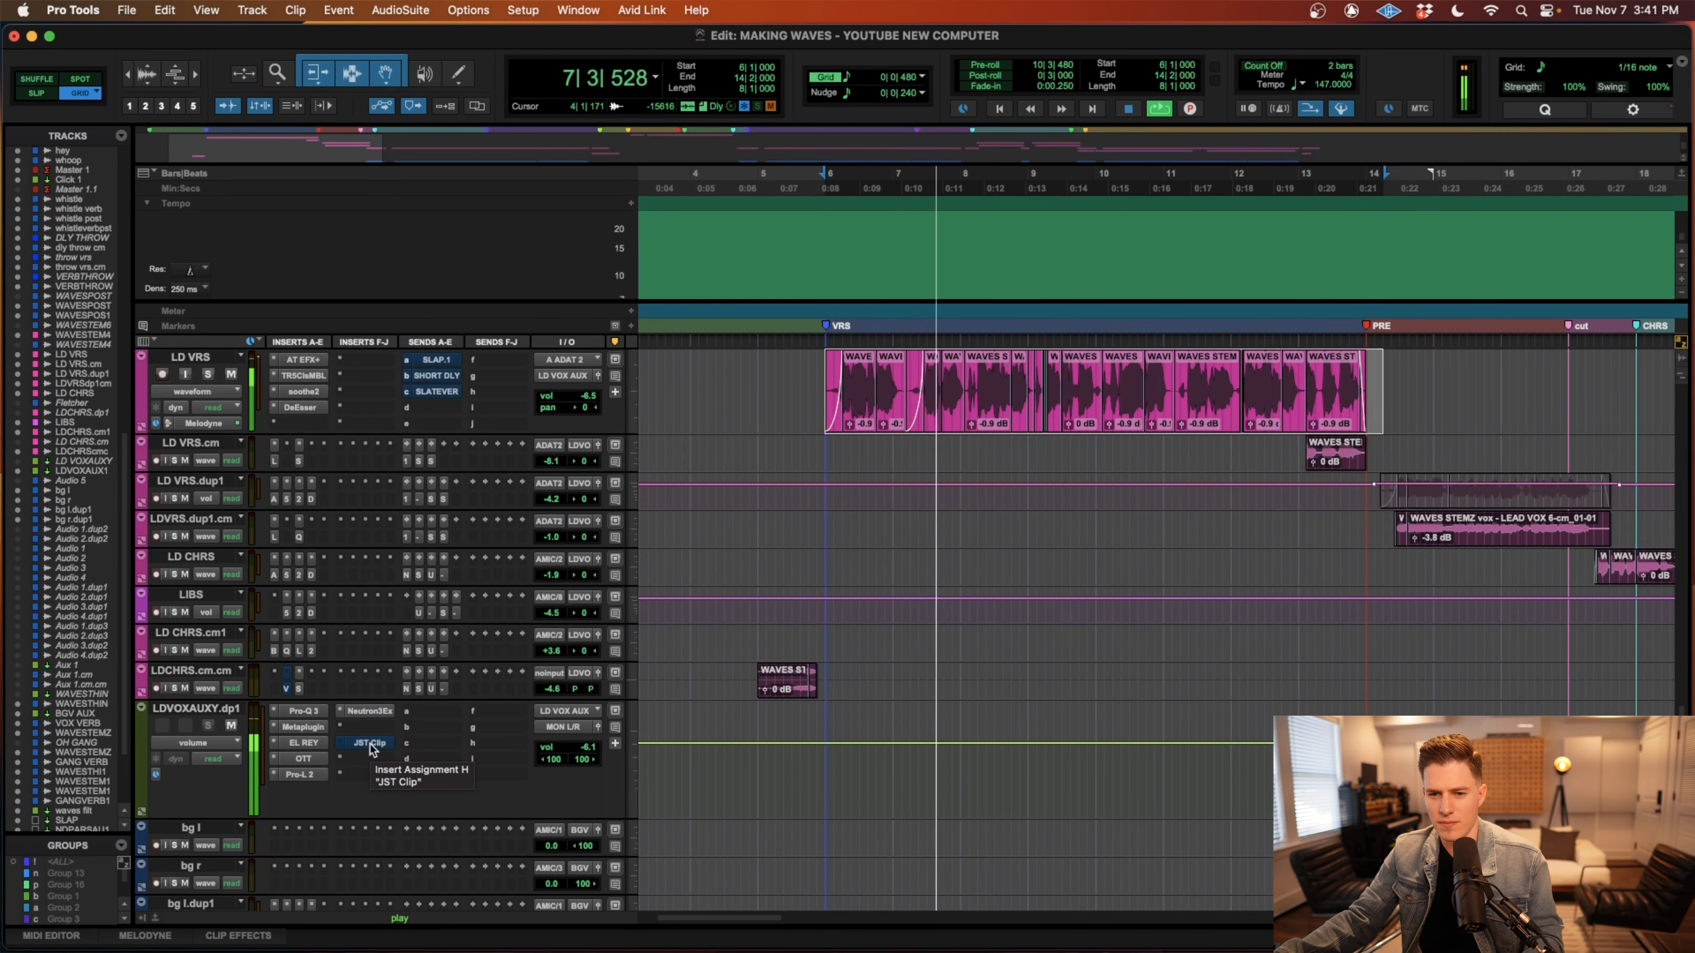
scroll(608, 735, "up", 3)
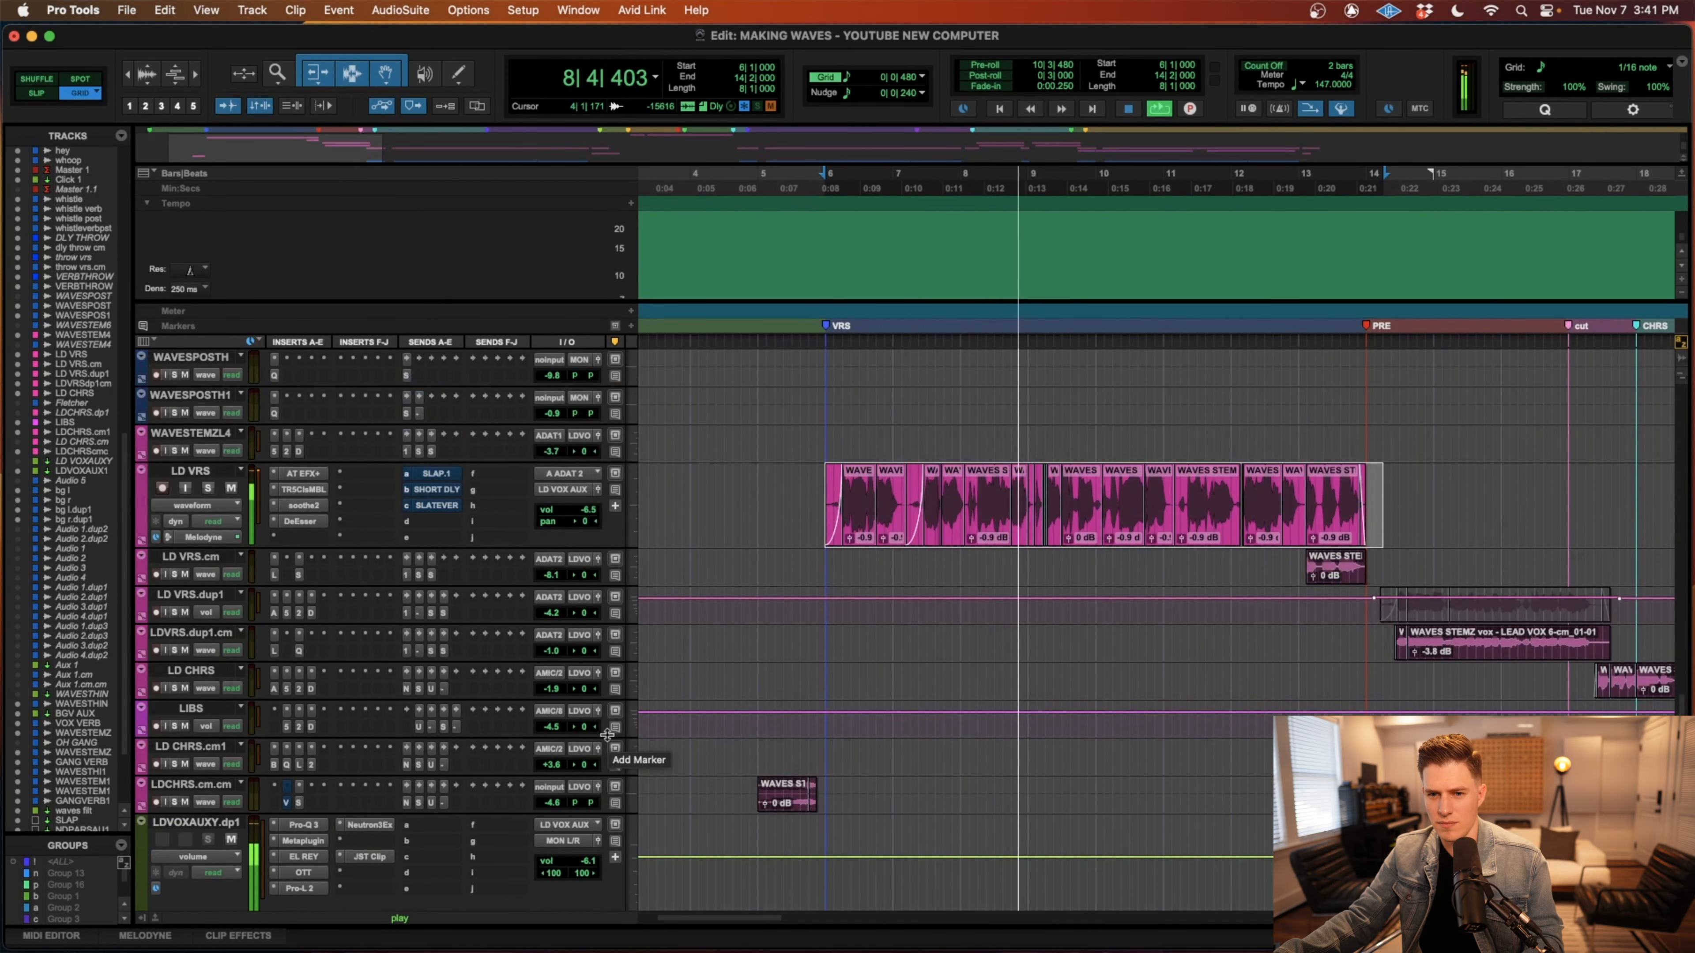
scroll(606, 734, "up", 3)
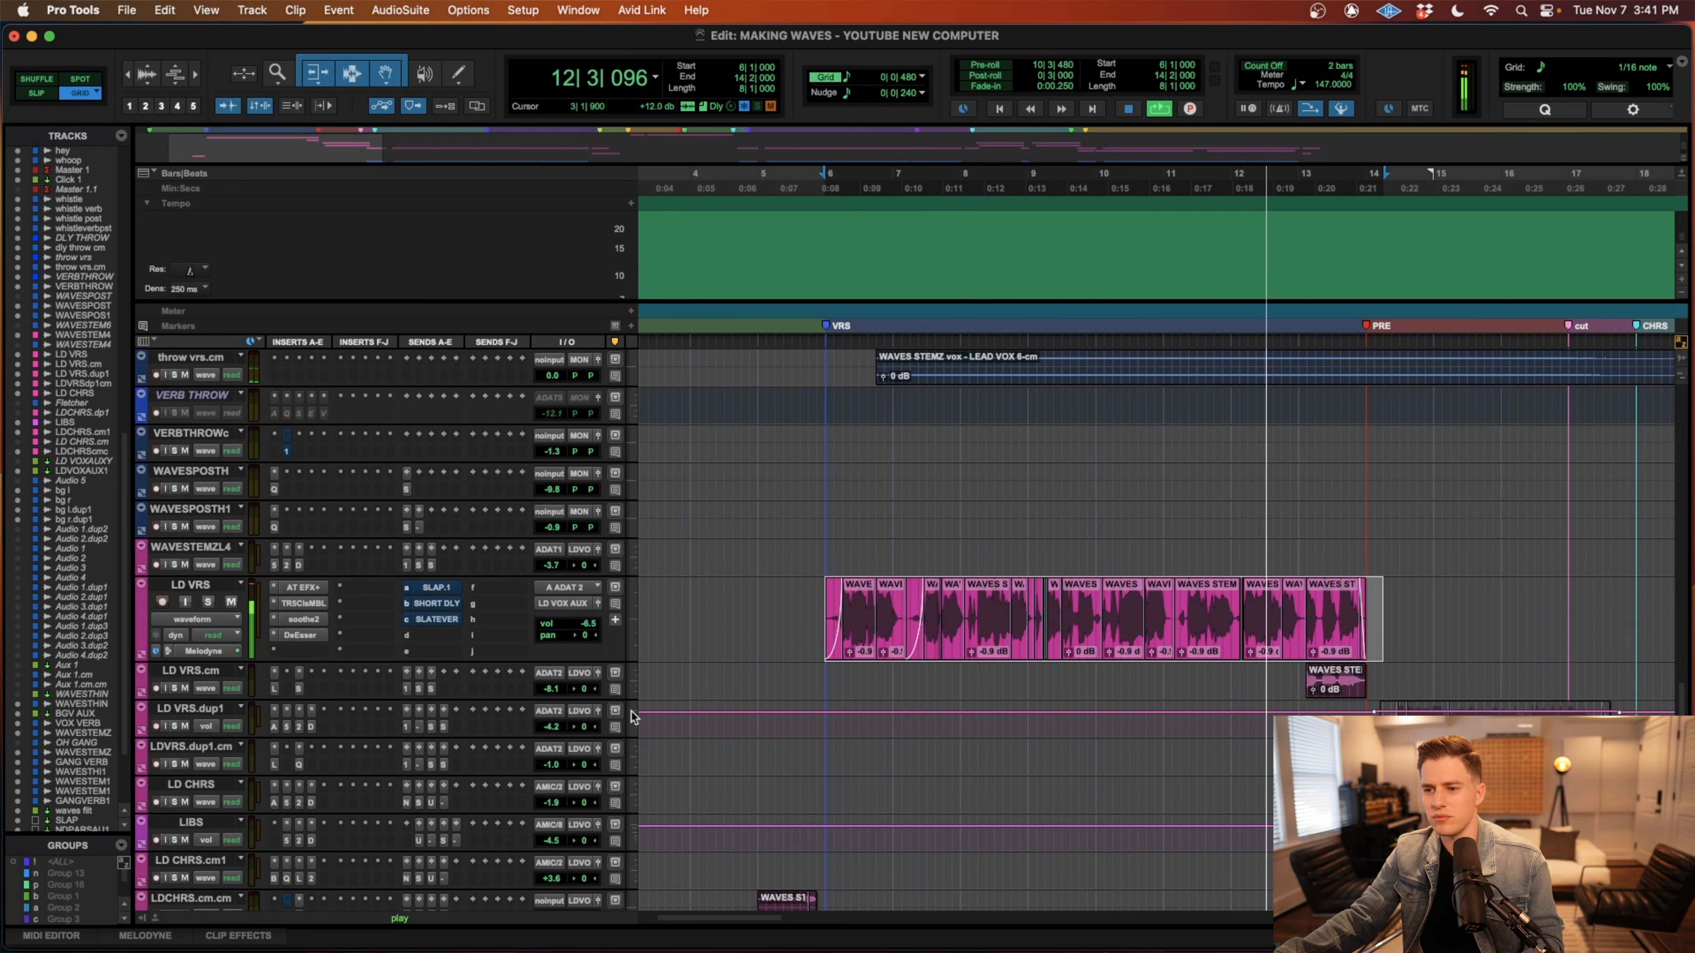
key("space")
Unmute and review the SLAP.1, SHORT DLY and SLATE VERB sends on LD VRS, and close the send window.
left_click(439, 588)
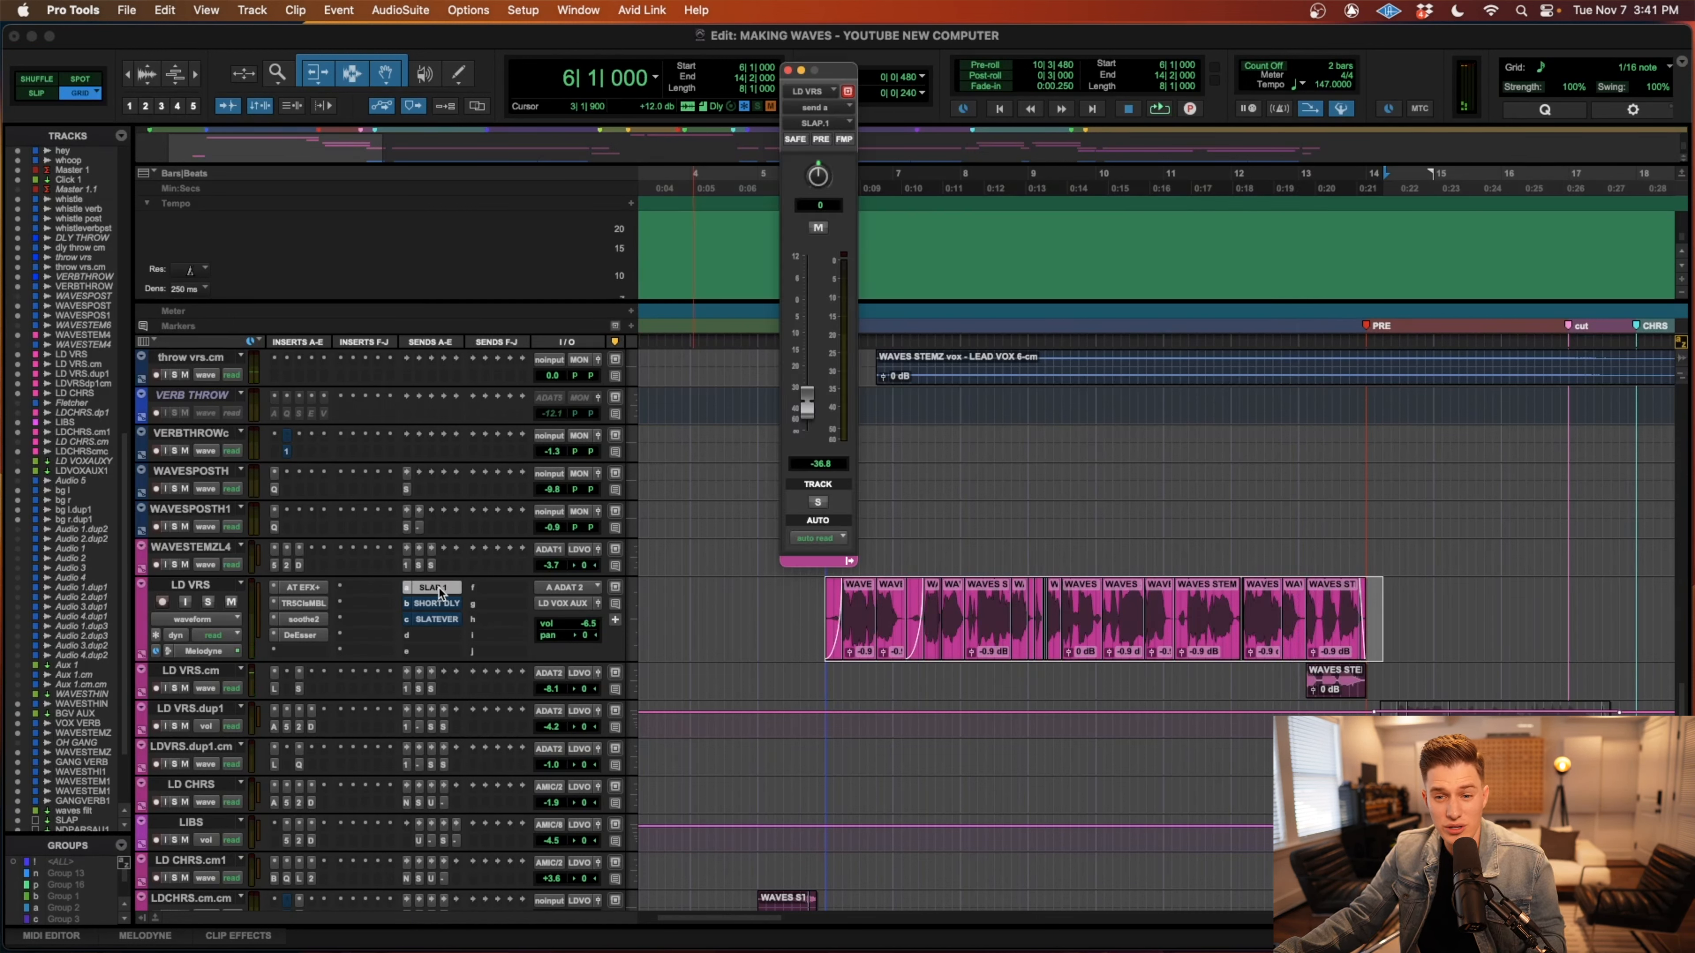
left_click(429, 606)
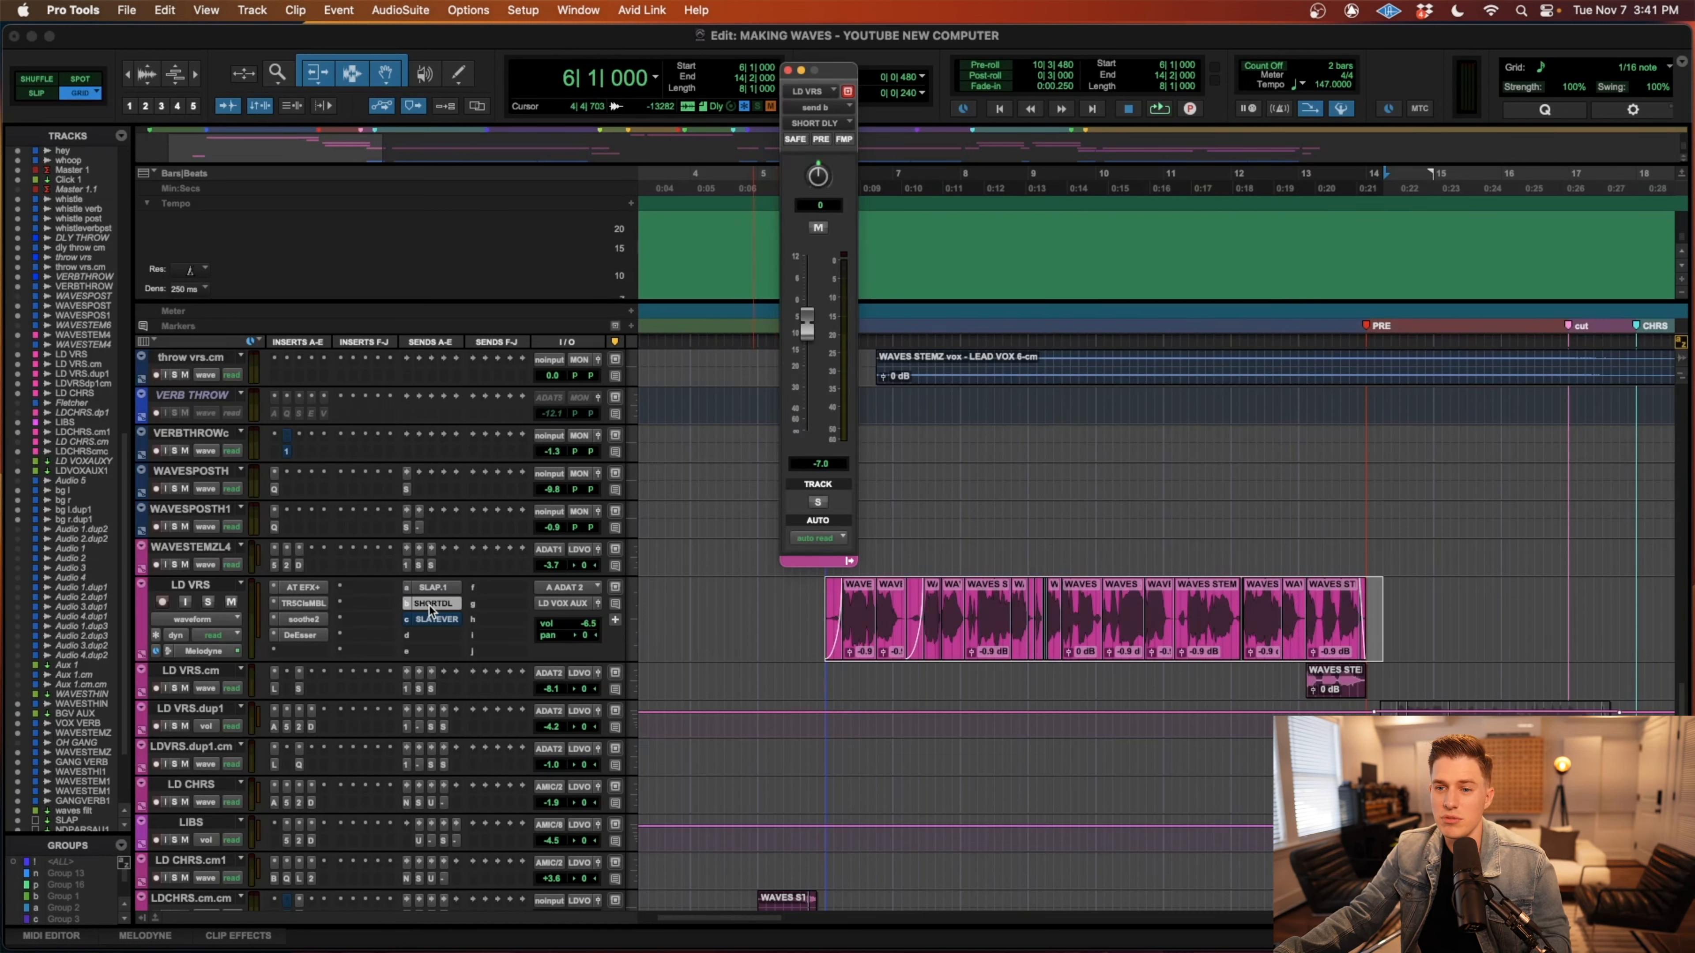
left_click(438, 620)
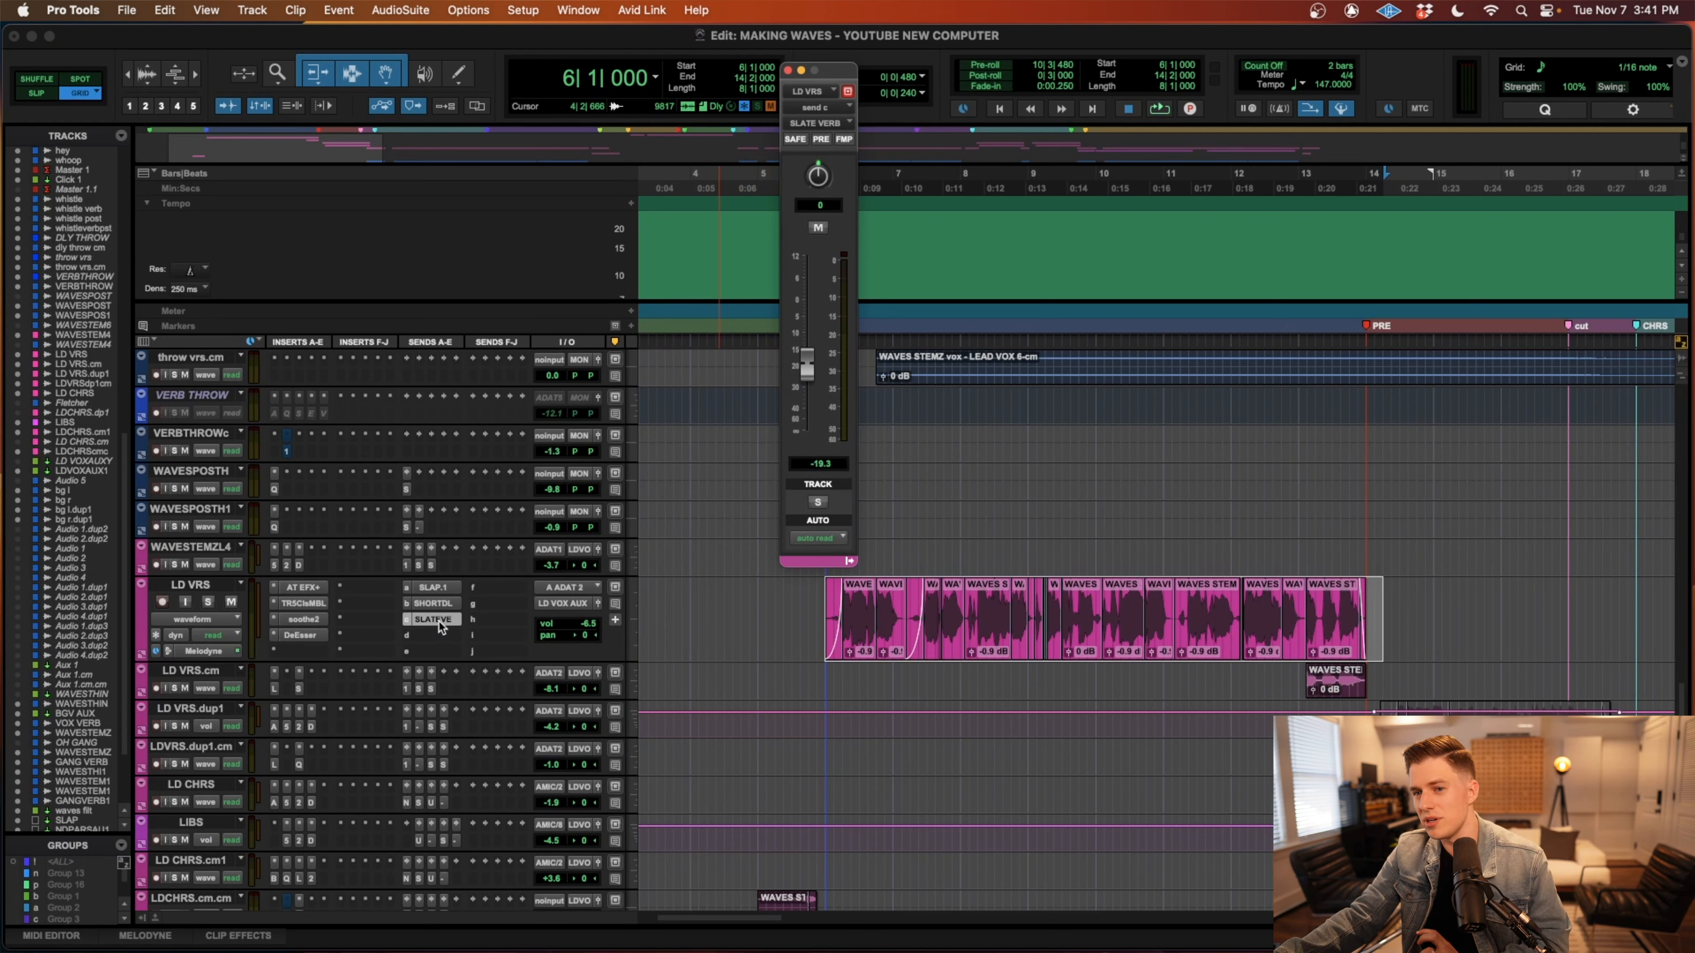
left_click(788, 71)
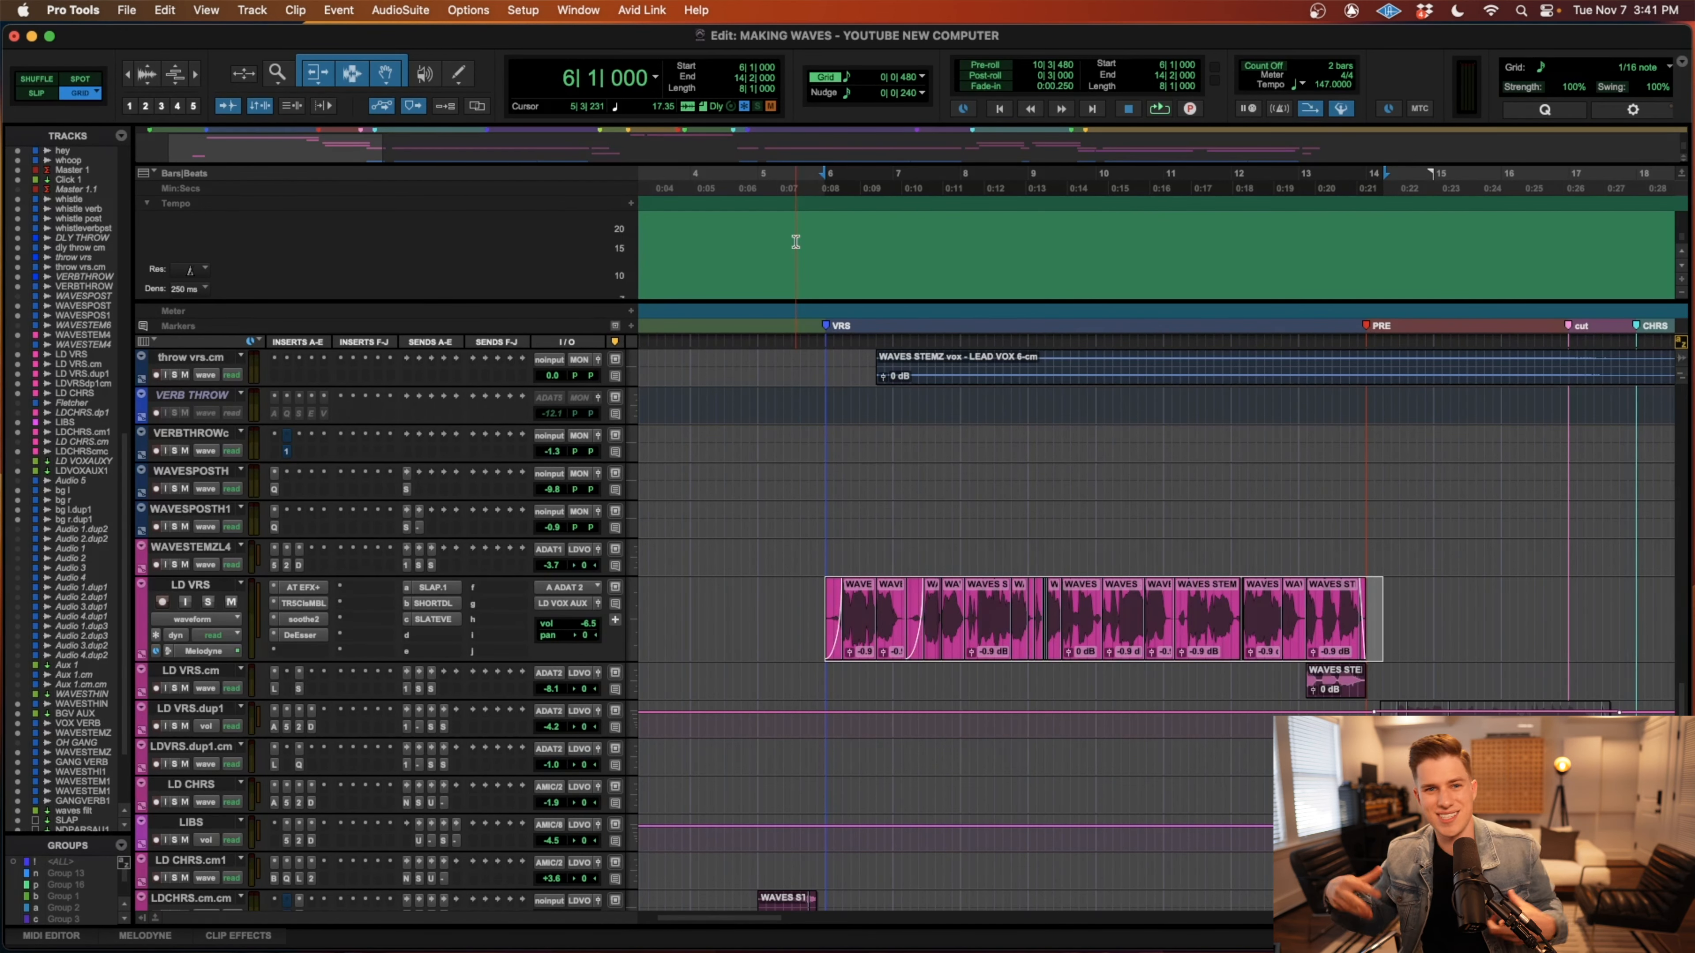
Play the verse from 6|1|000 to hear the LD VRS vocal with its delay and reverb sends active.
scroll(267, 547, "down", 10)
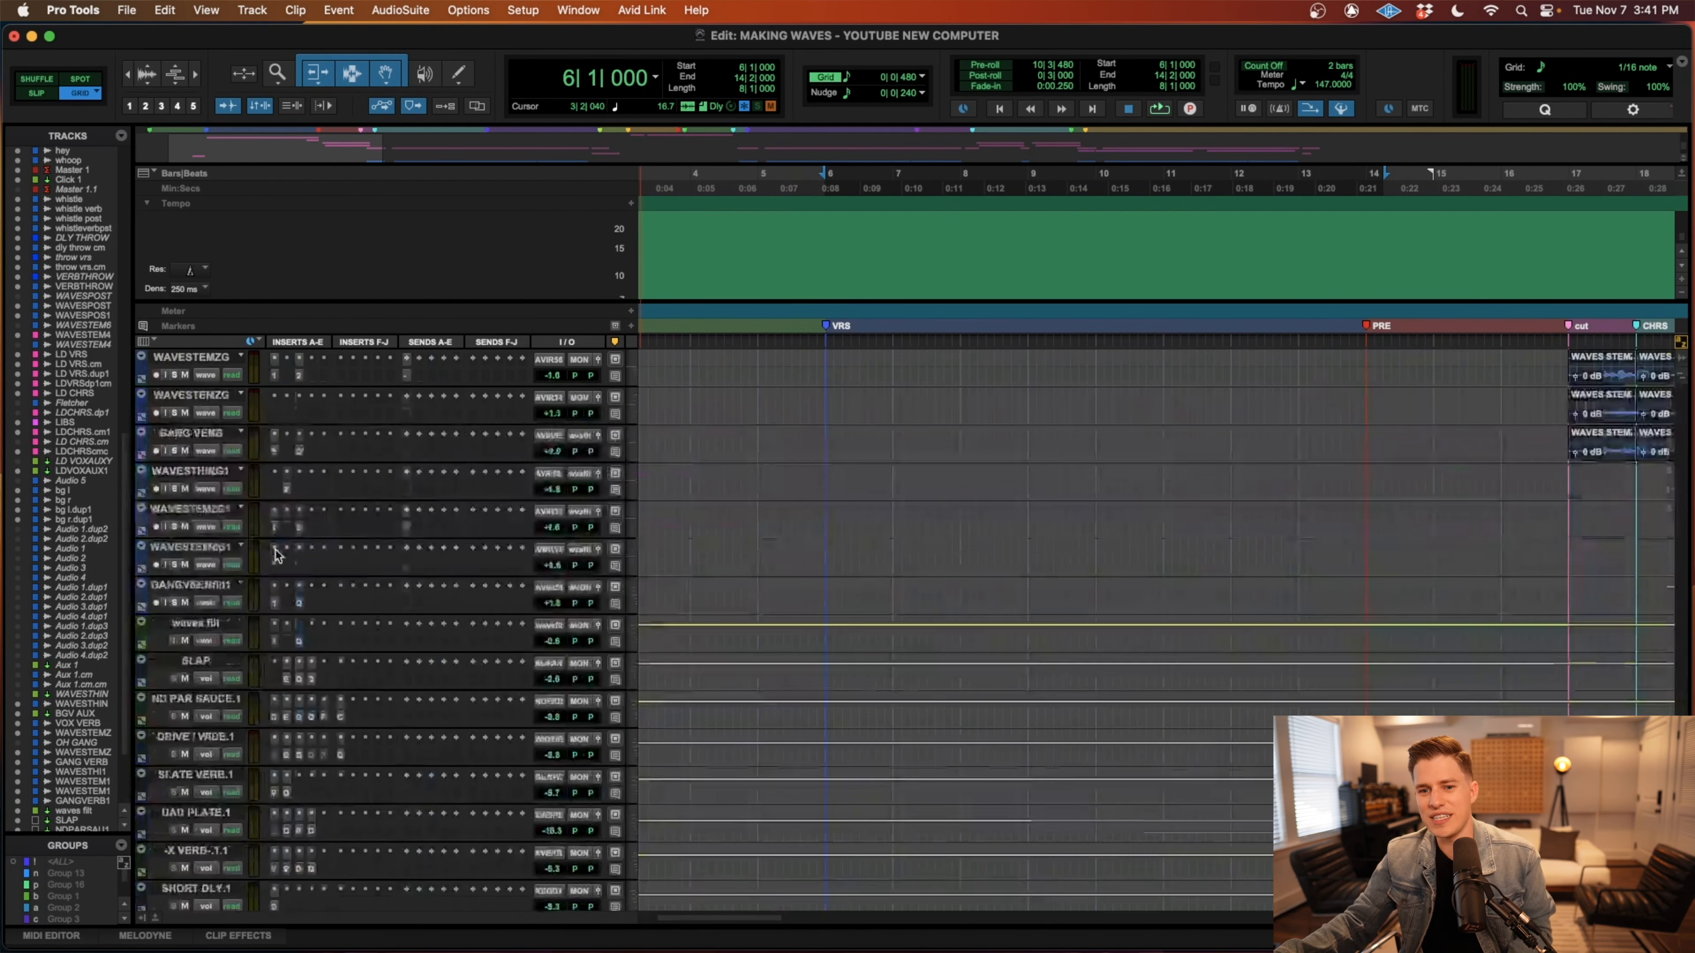
scroll(789, 512, "up", 12)
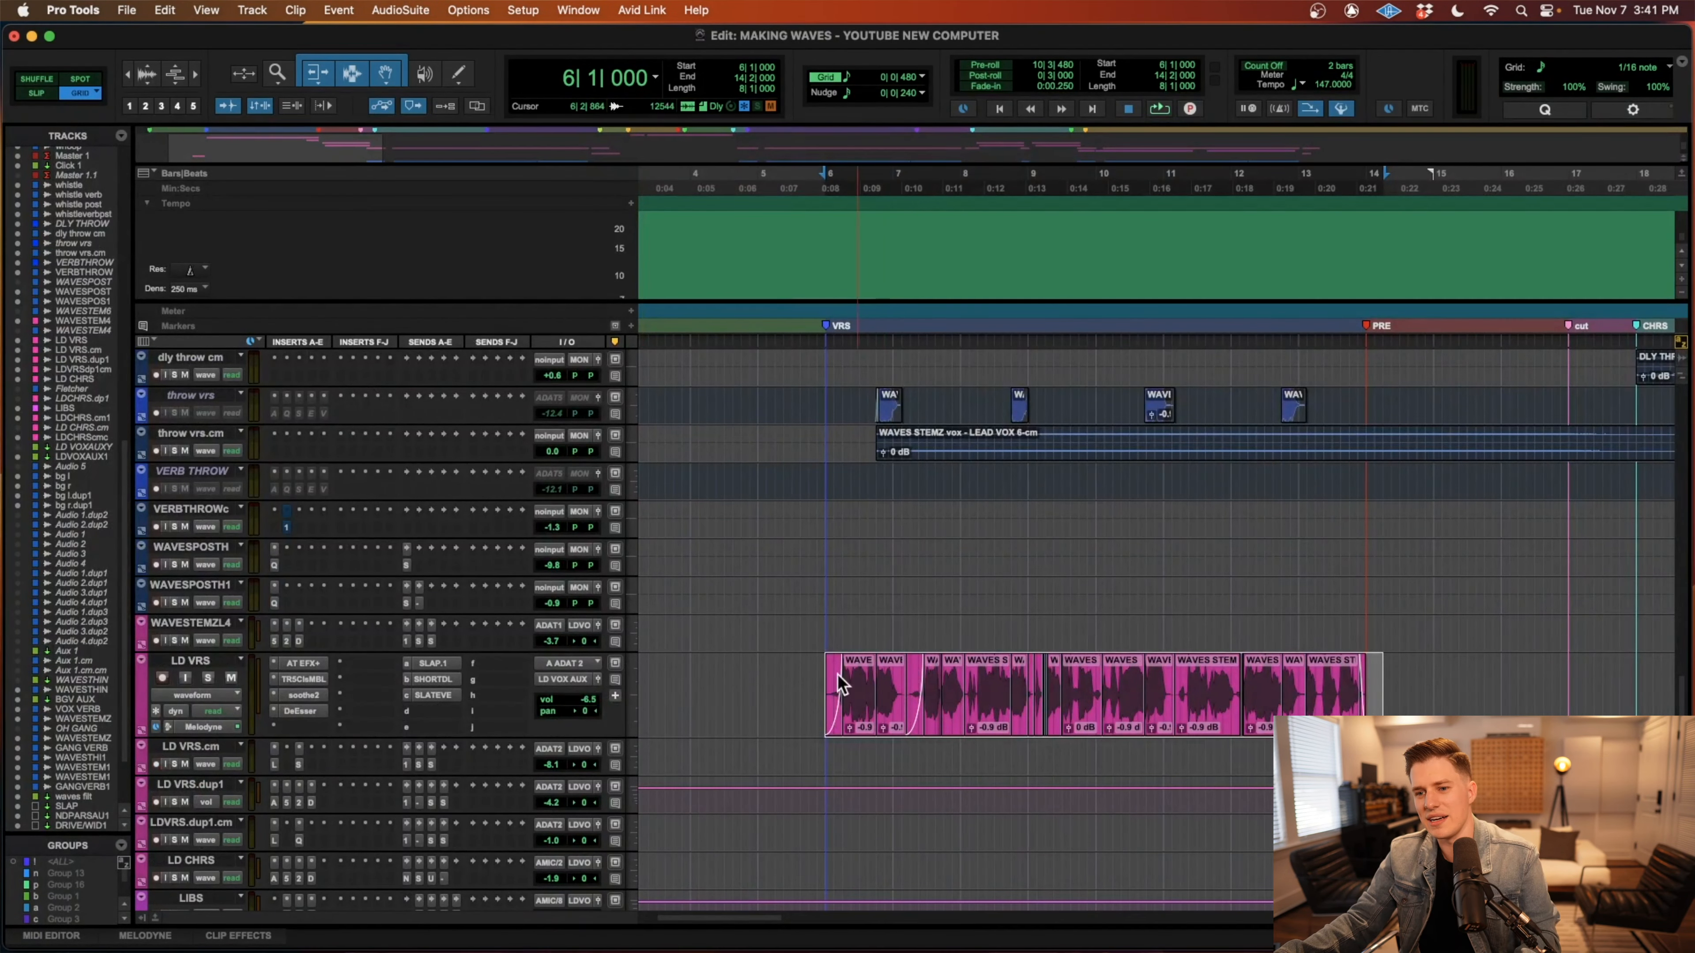
left_click(822, 677)
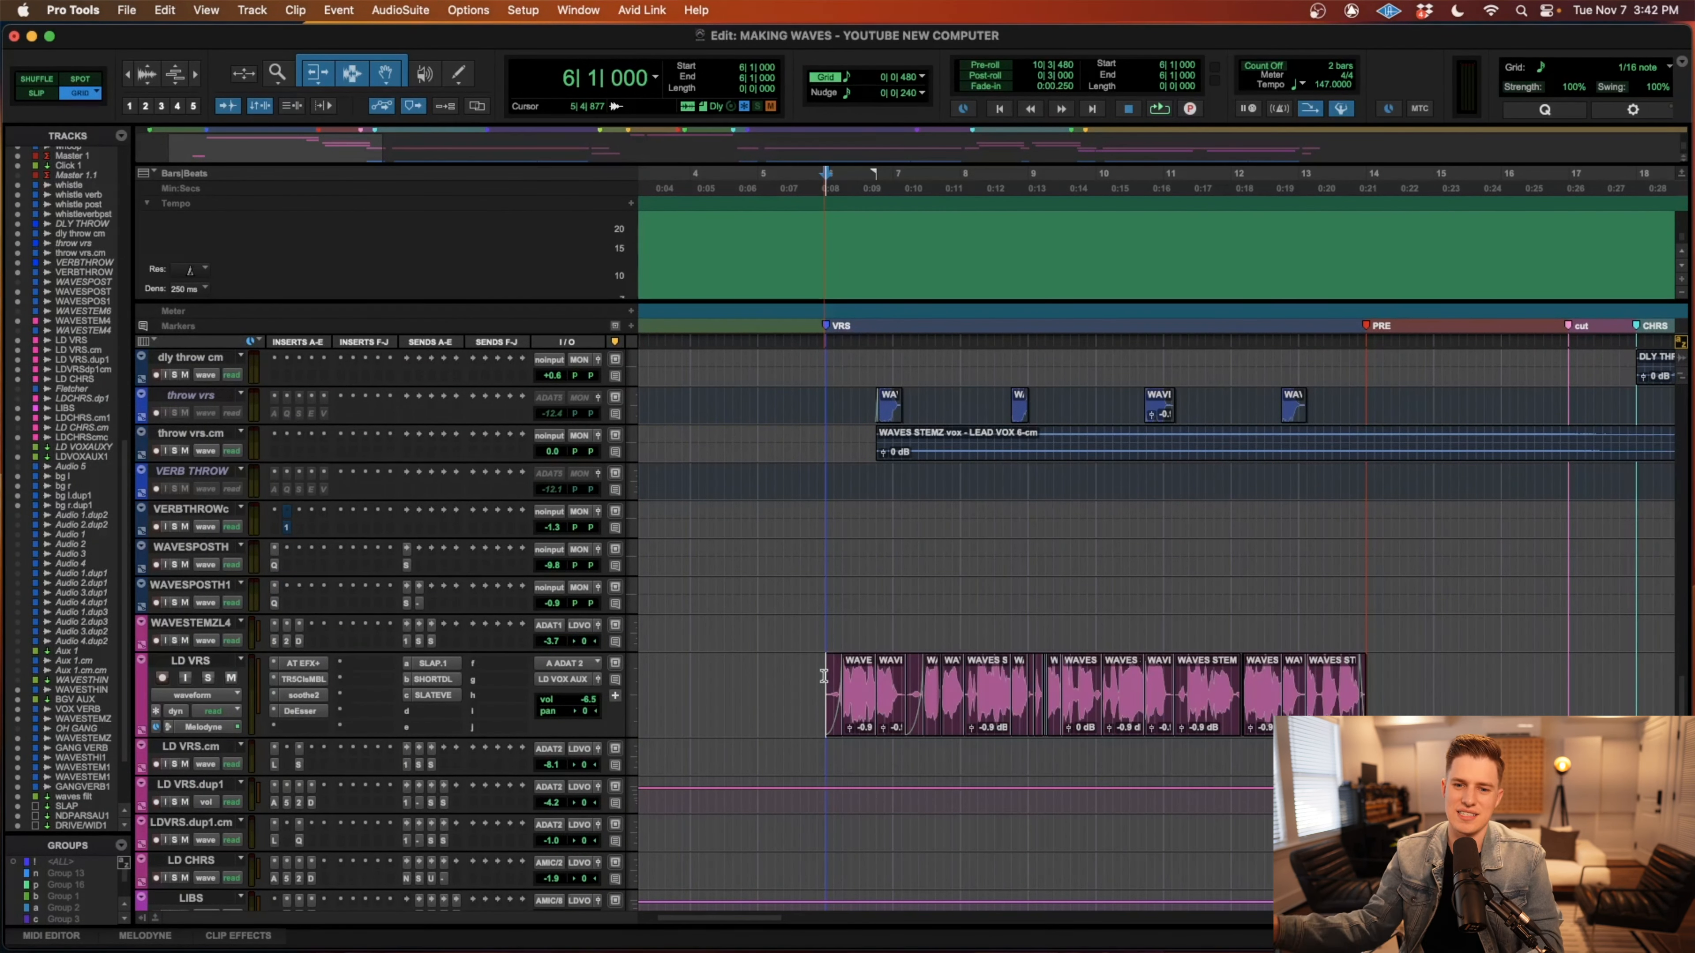
key("space")
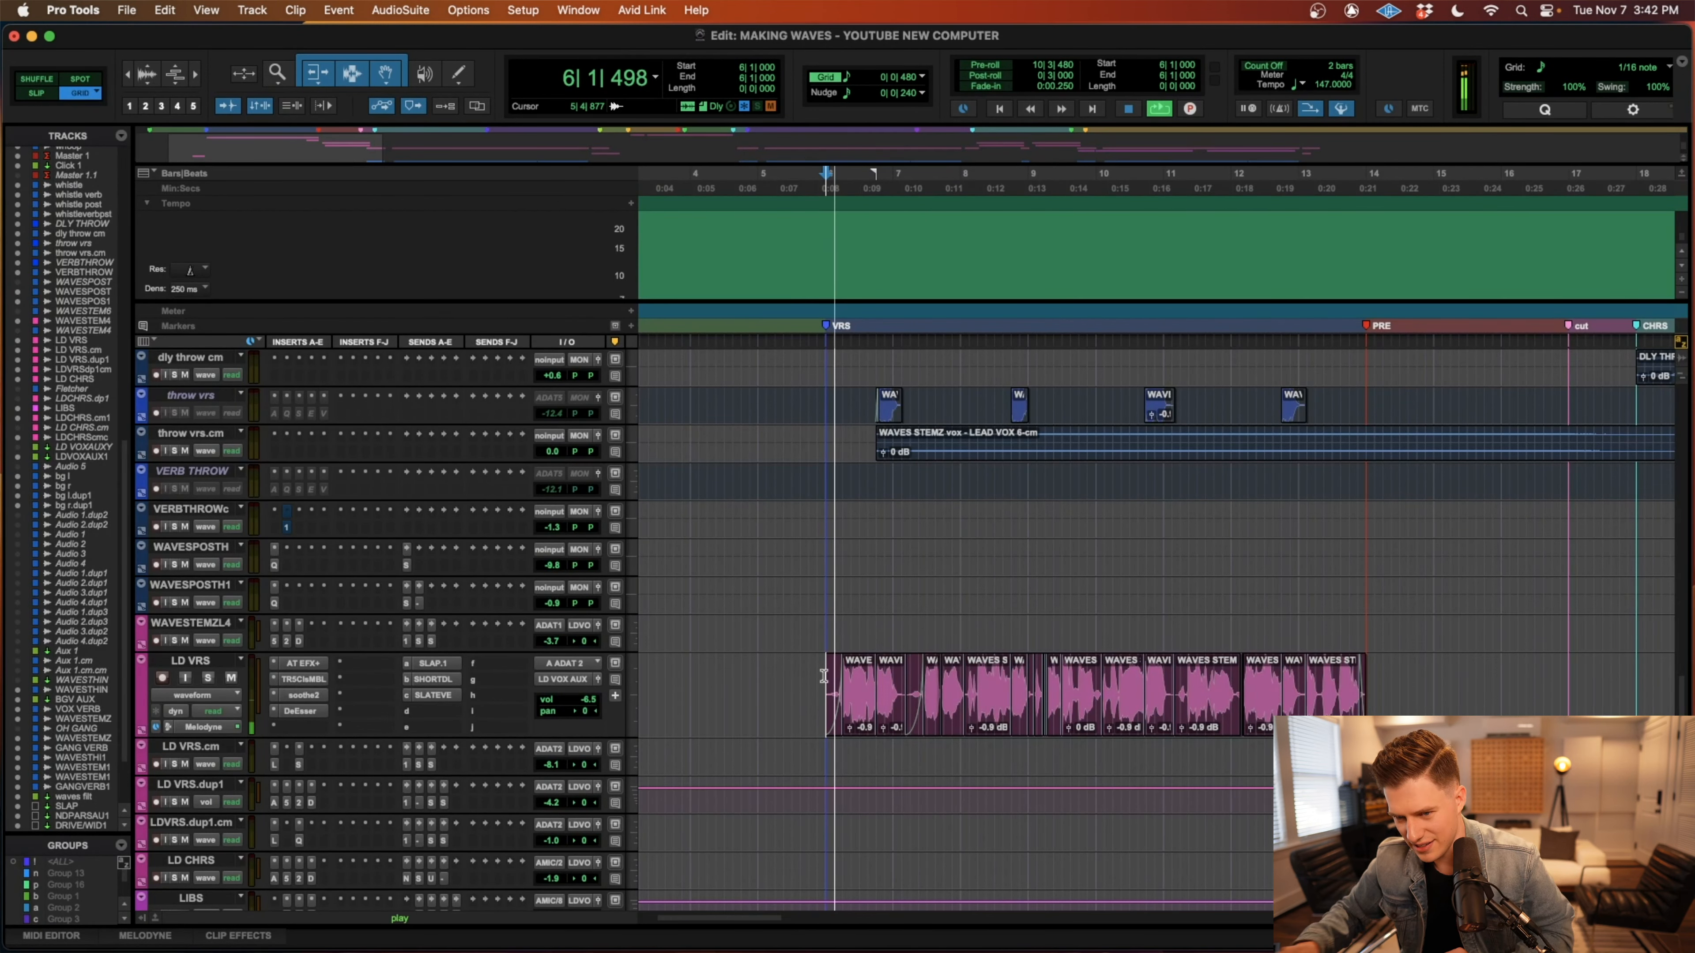
Examine the chorus lead, background vocal, BGV AUX and gang vocal tracks across the whole arrangement.
key("super+bracketleft")
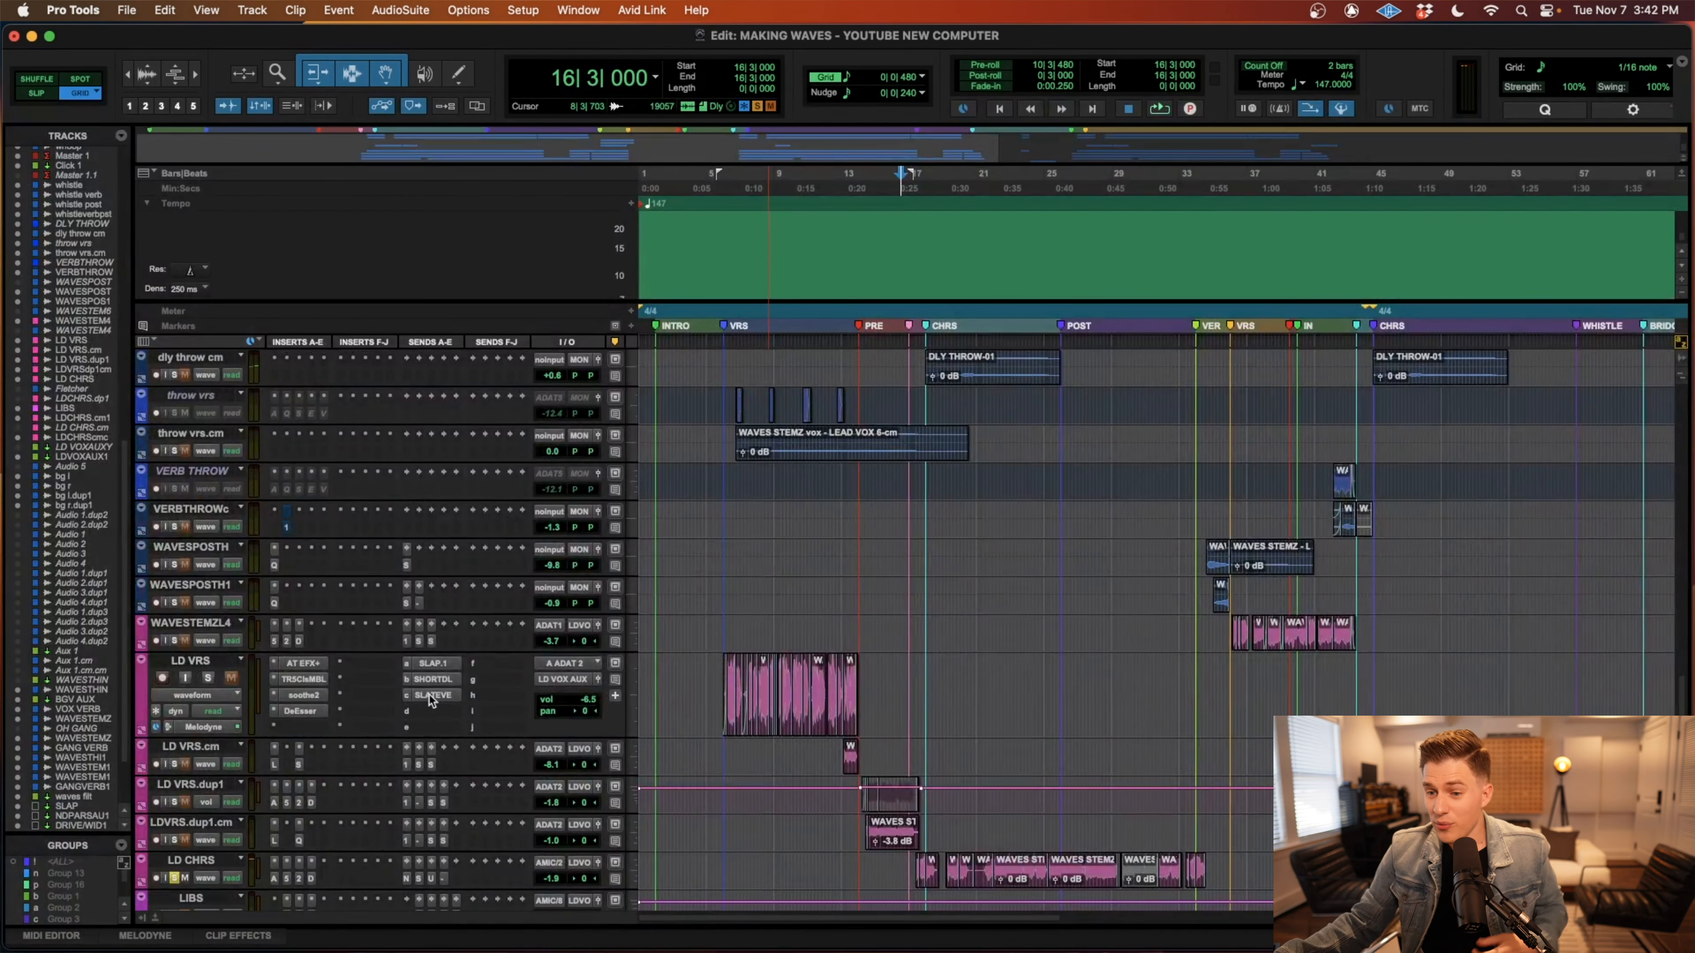
scroll(431, 697, "down", 6)
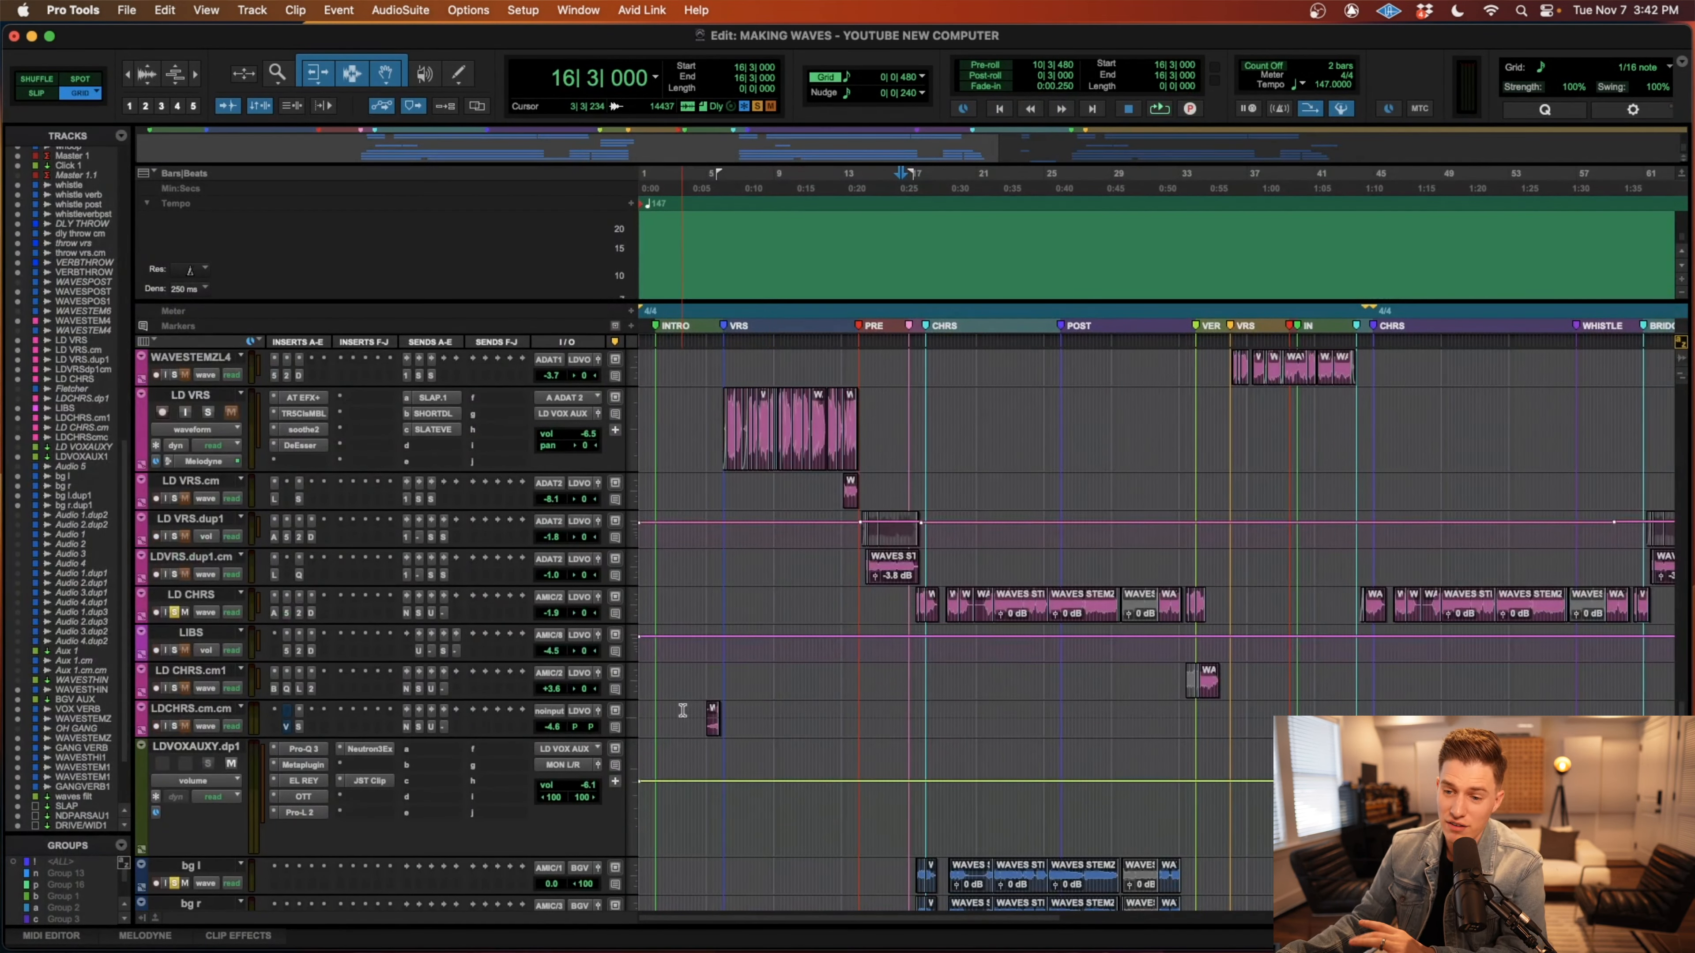
scroll(784, 725, "down", 6)
scroll(783, 727, "right", 1)
key("r")
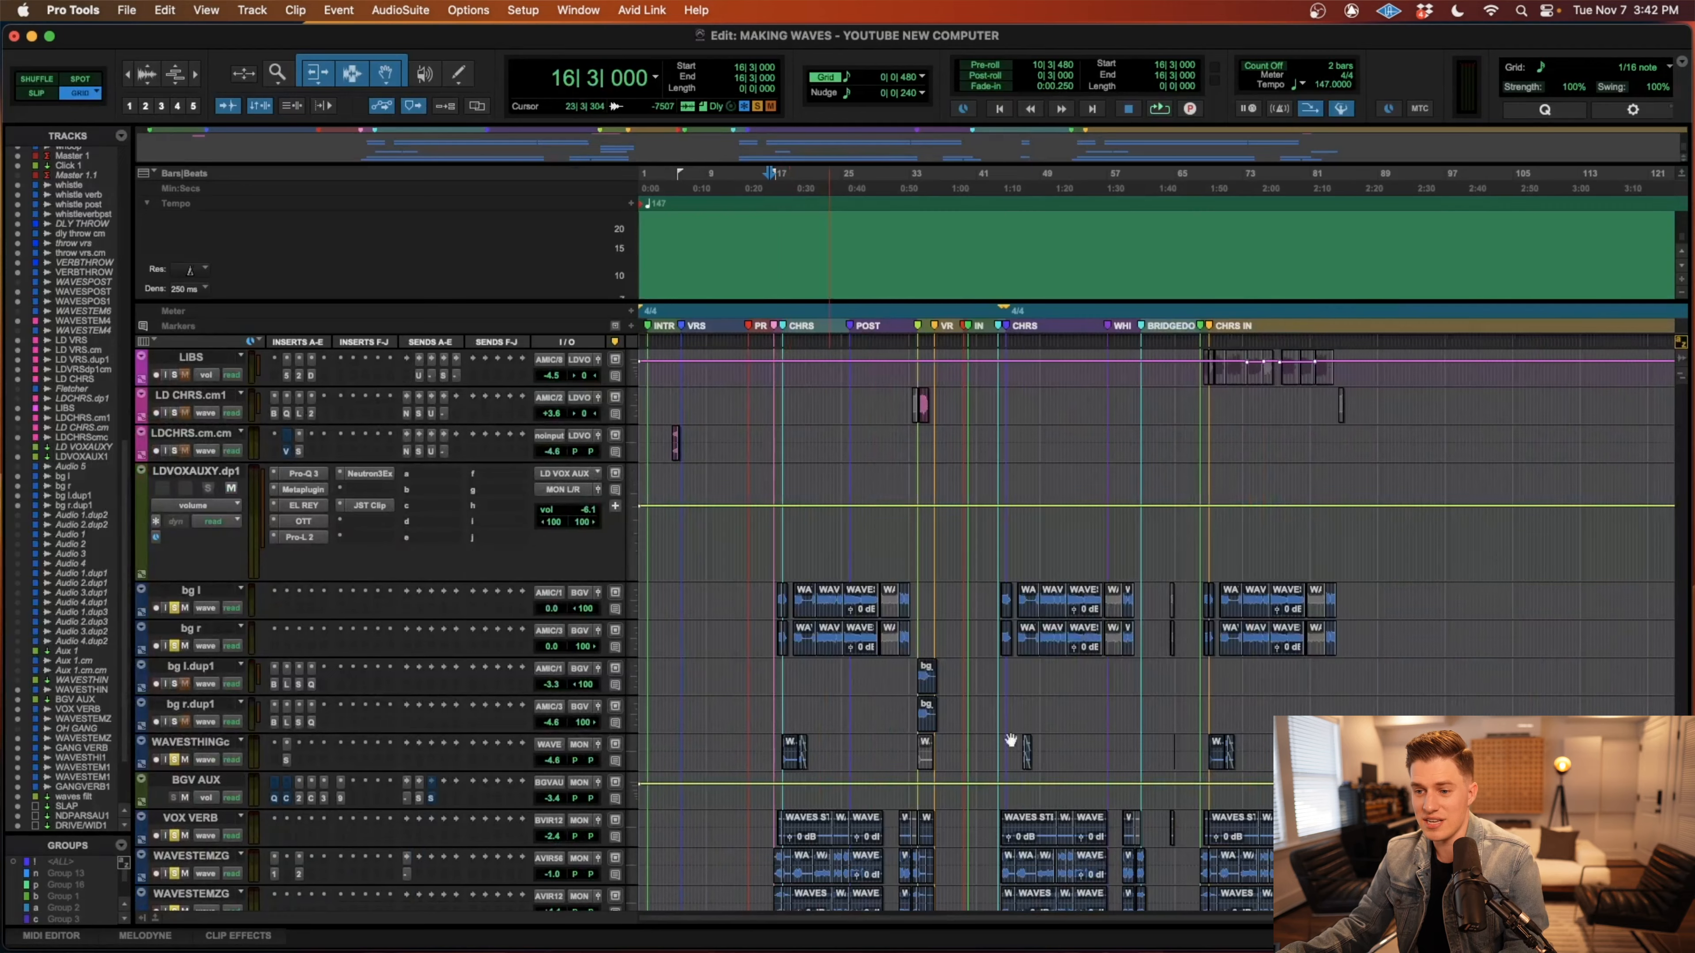
key("r")
scroll(1037, 741, "down", 5)
key("t")
key("t")
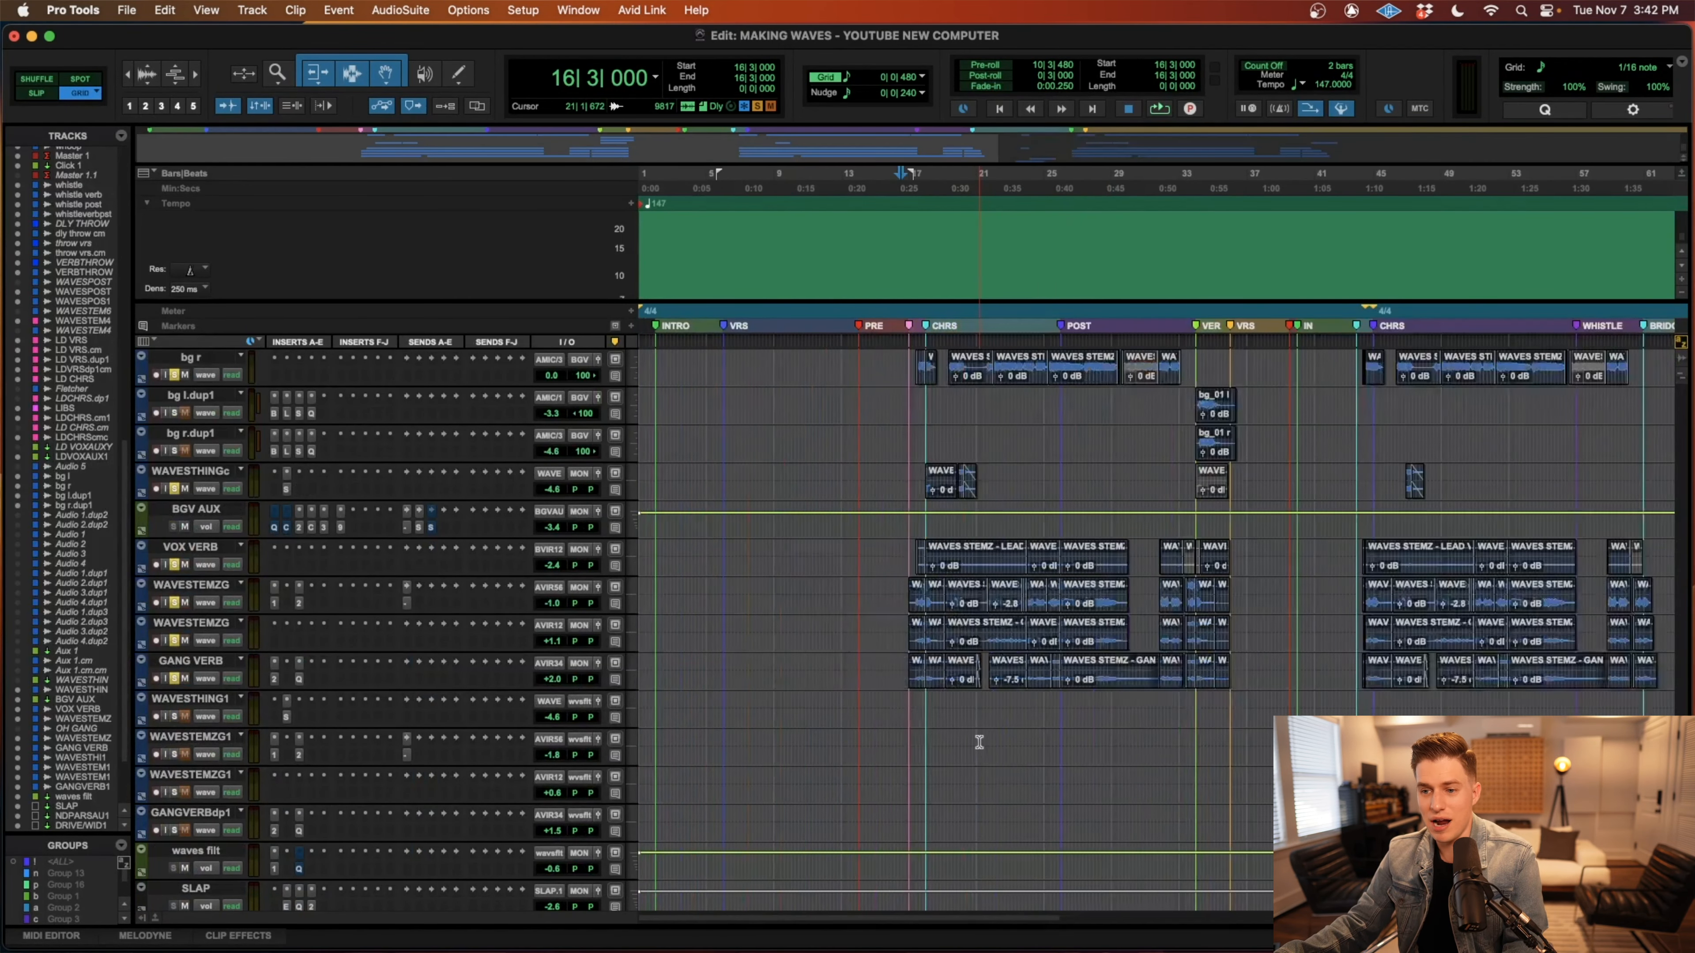
scroll(981, 743, "up", 2)
key("r")
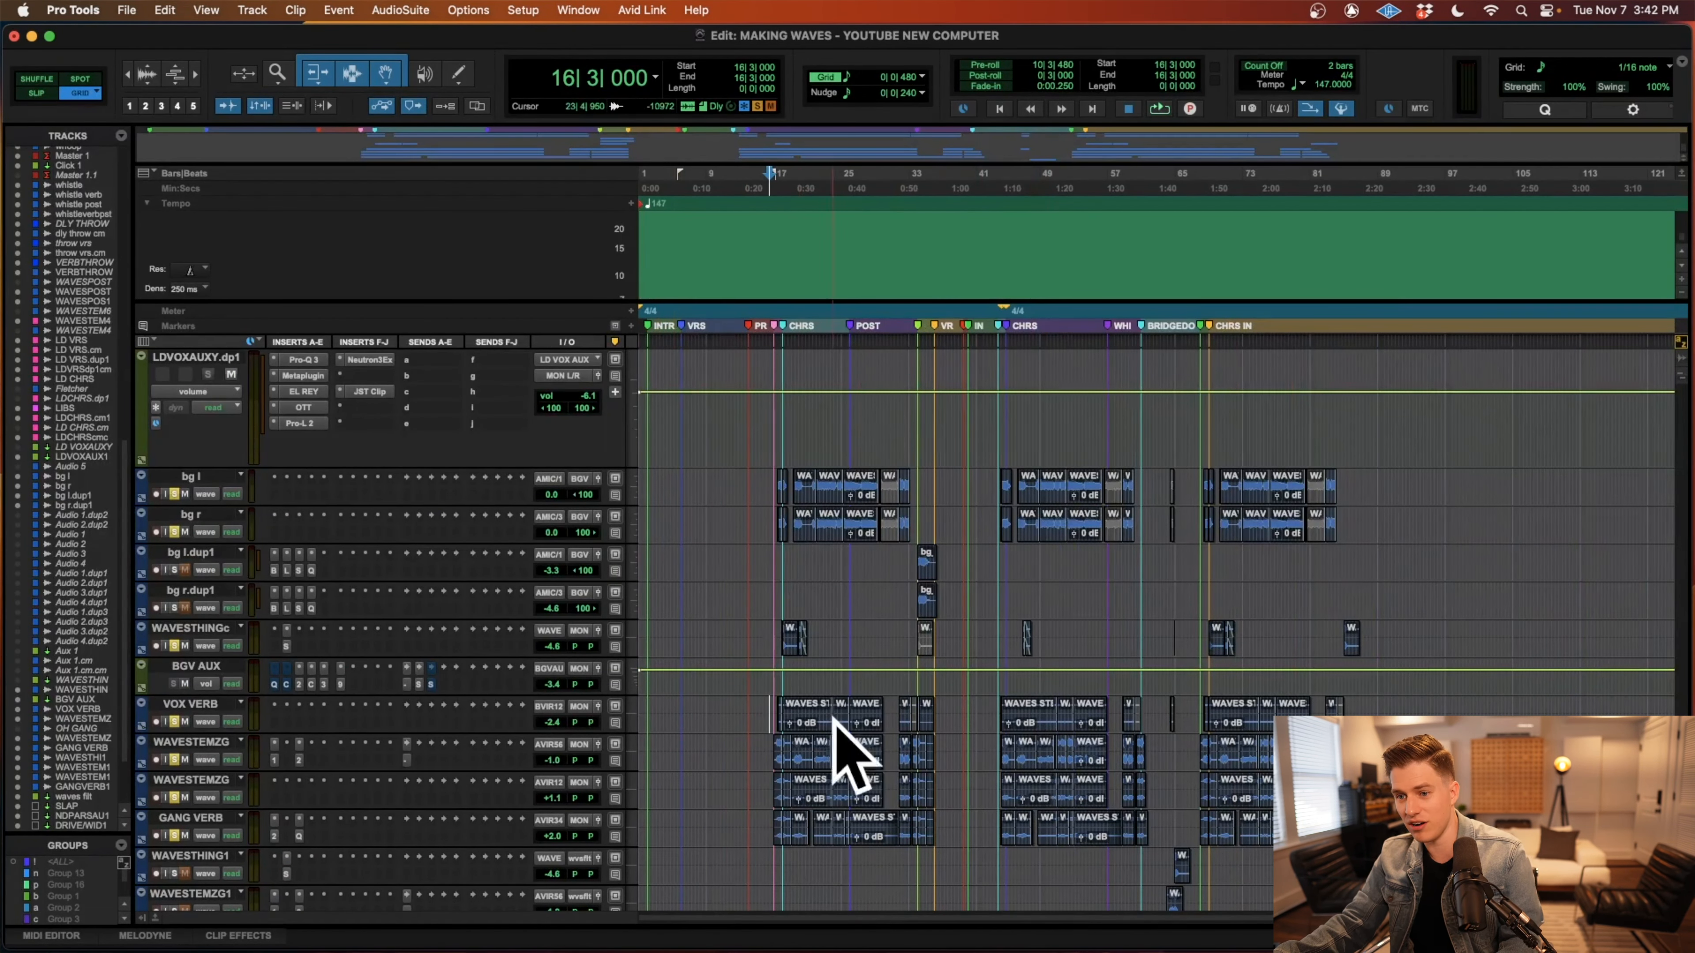
scroll(941, 753, "up", 5)
scroll(943, 753, "up", 1)
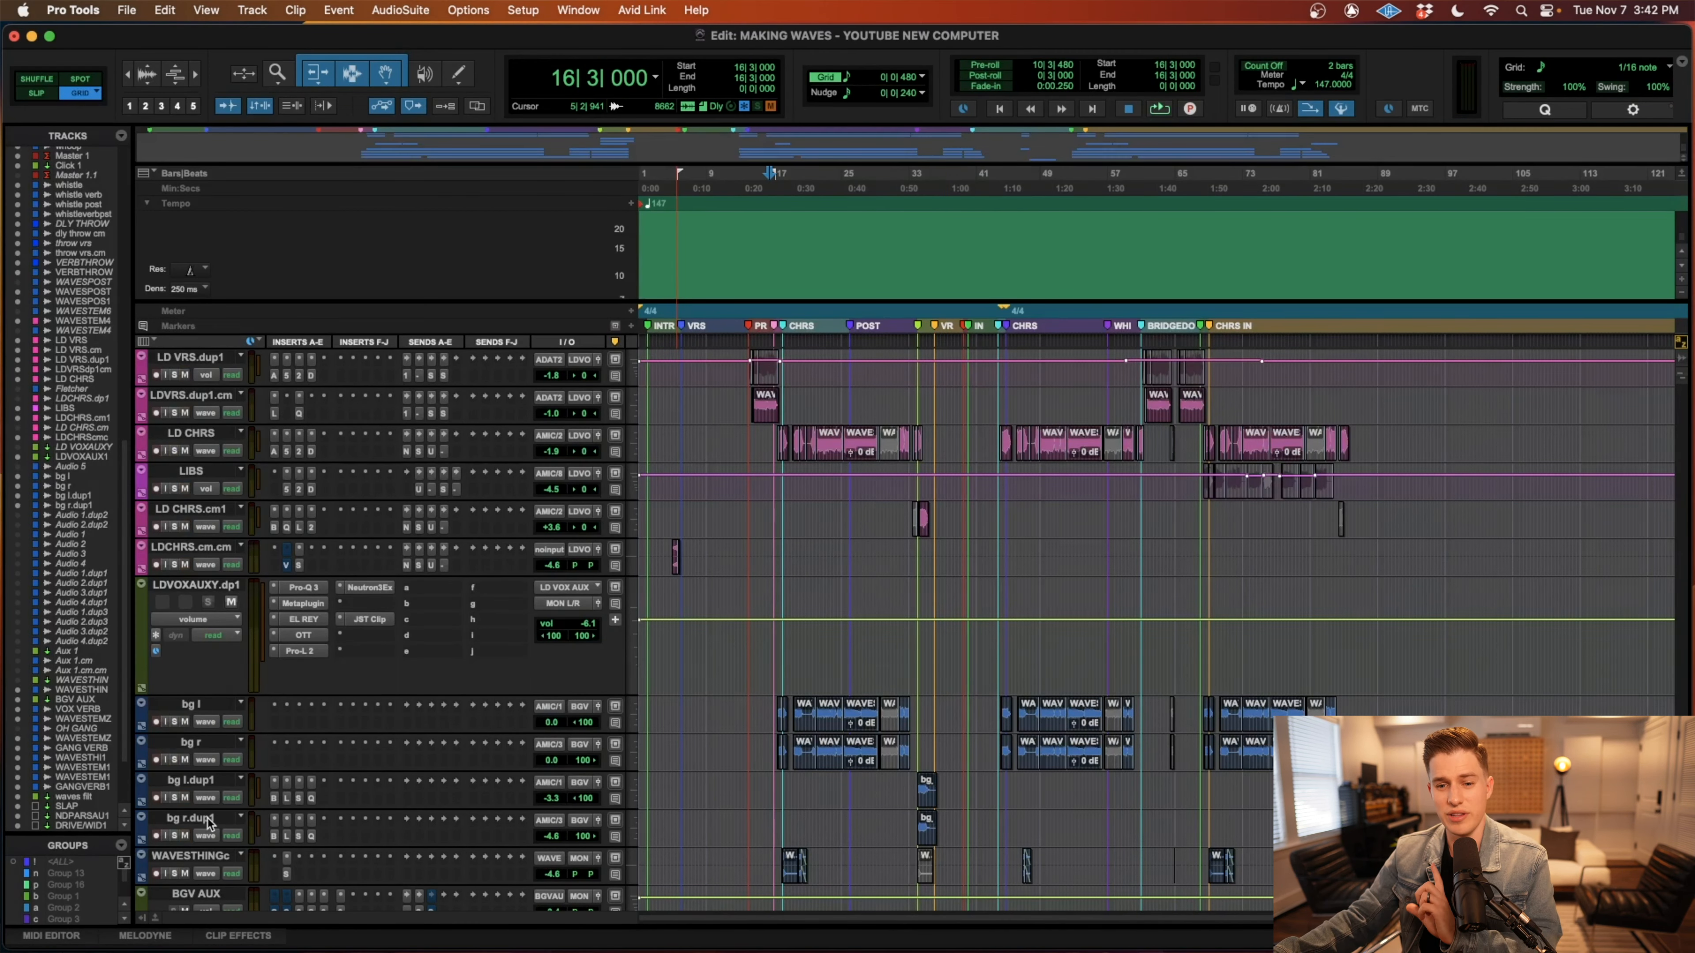
scroll(208, 822, "down", 3)
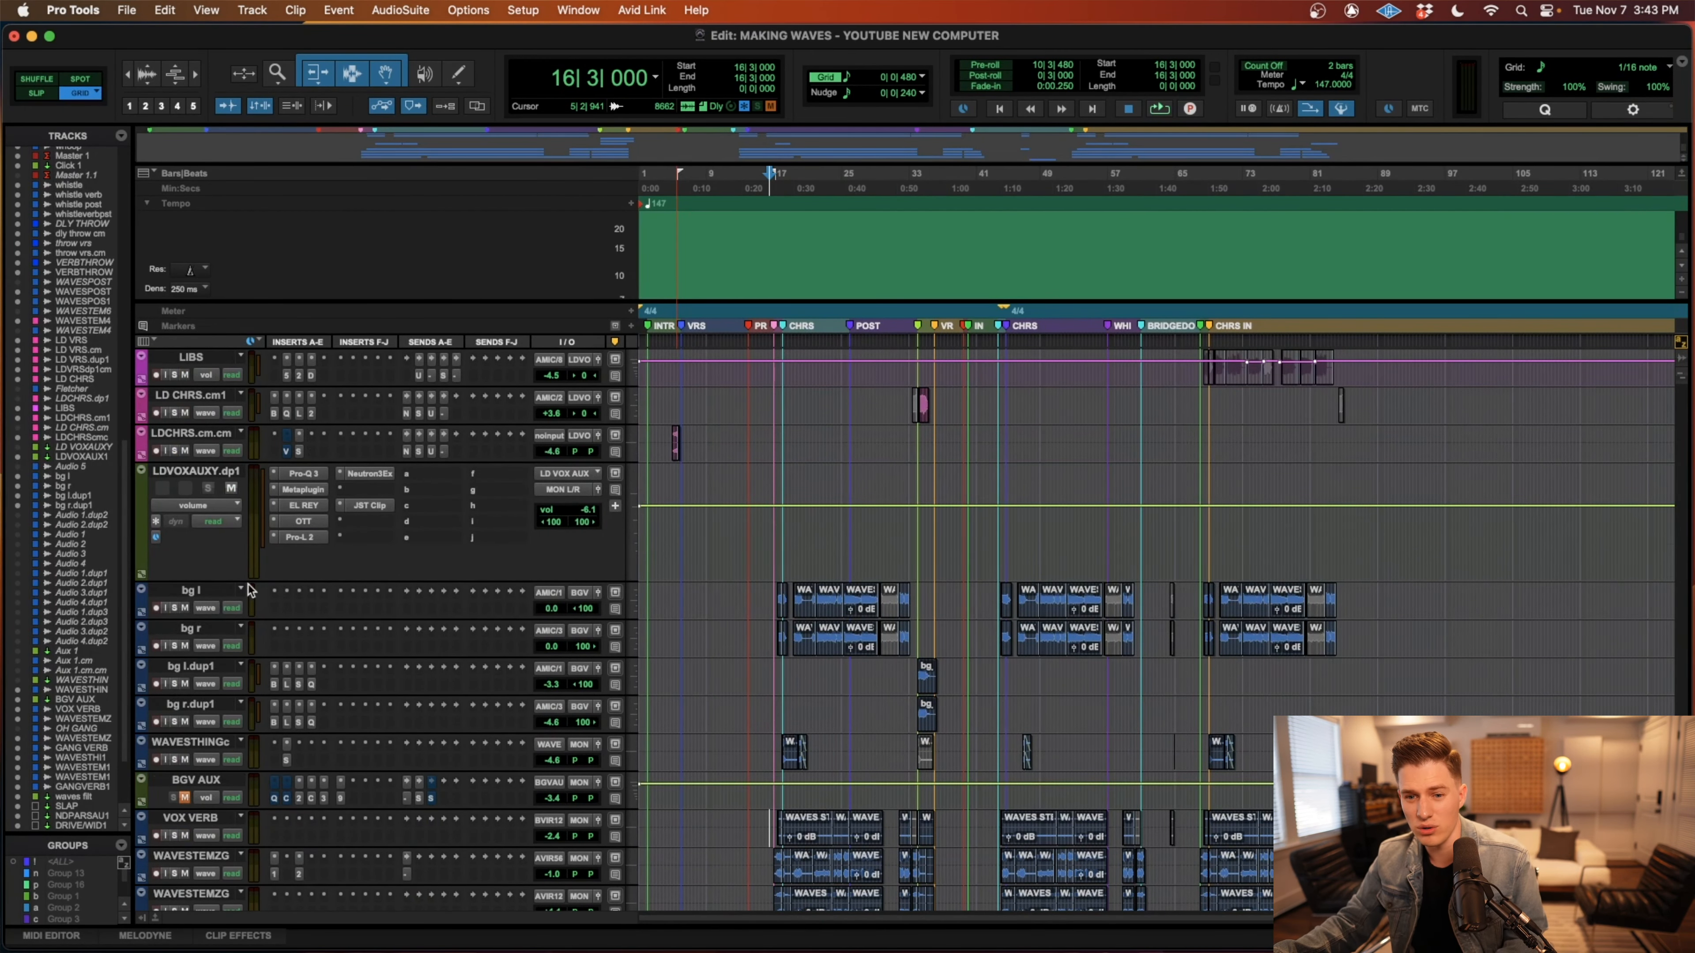
Play the chorus from 17|1|000 to hear the lead vocal with the background vocal tracks muted.
scroll(232, 505, "down", 10)
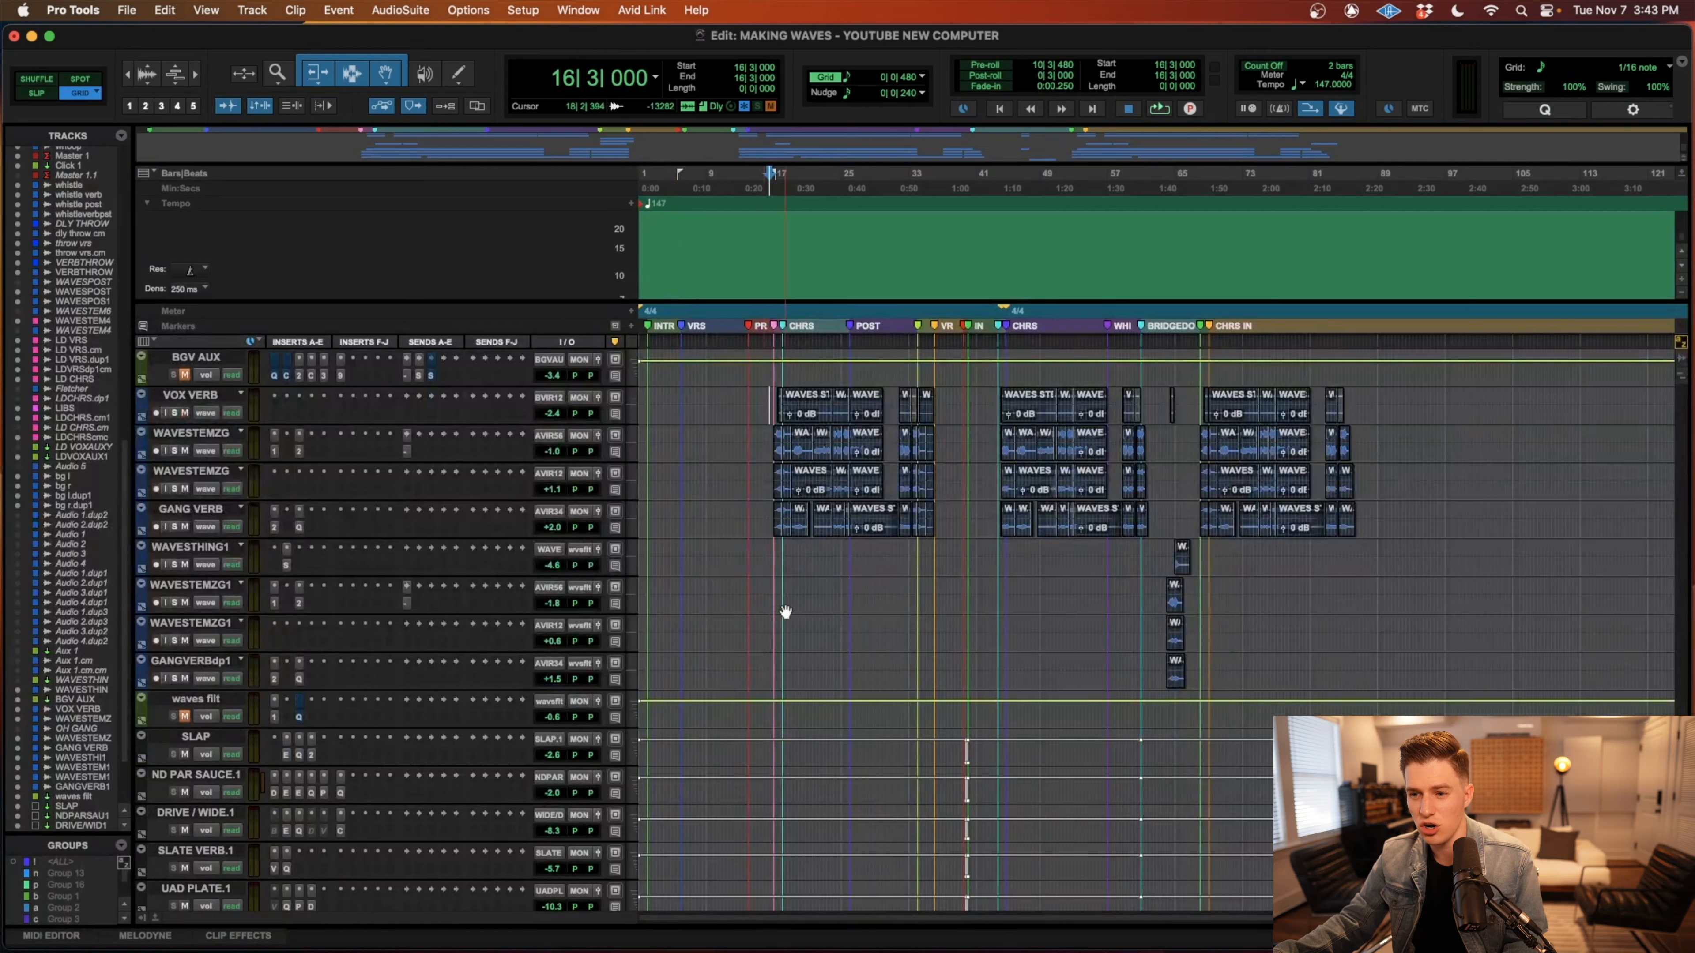
scroll(777, 613, "up", 8)
key("space")
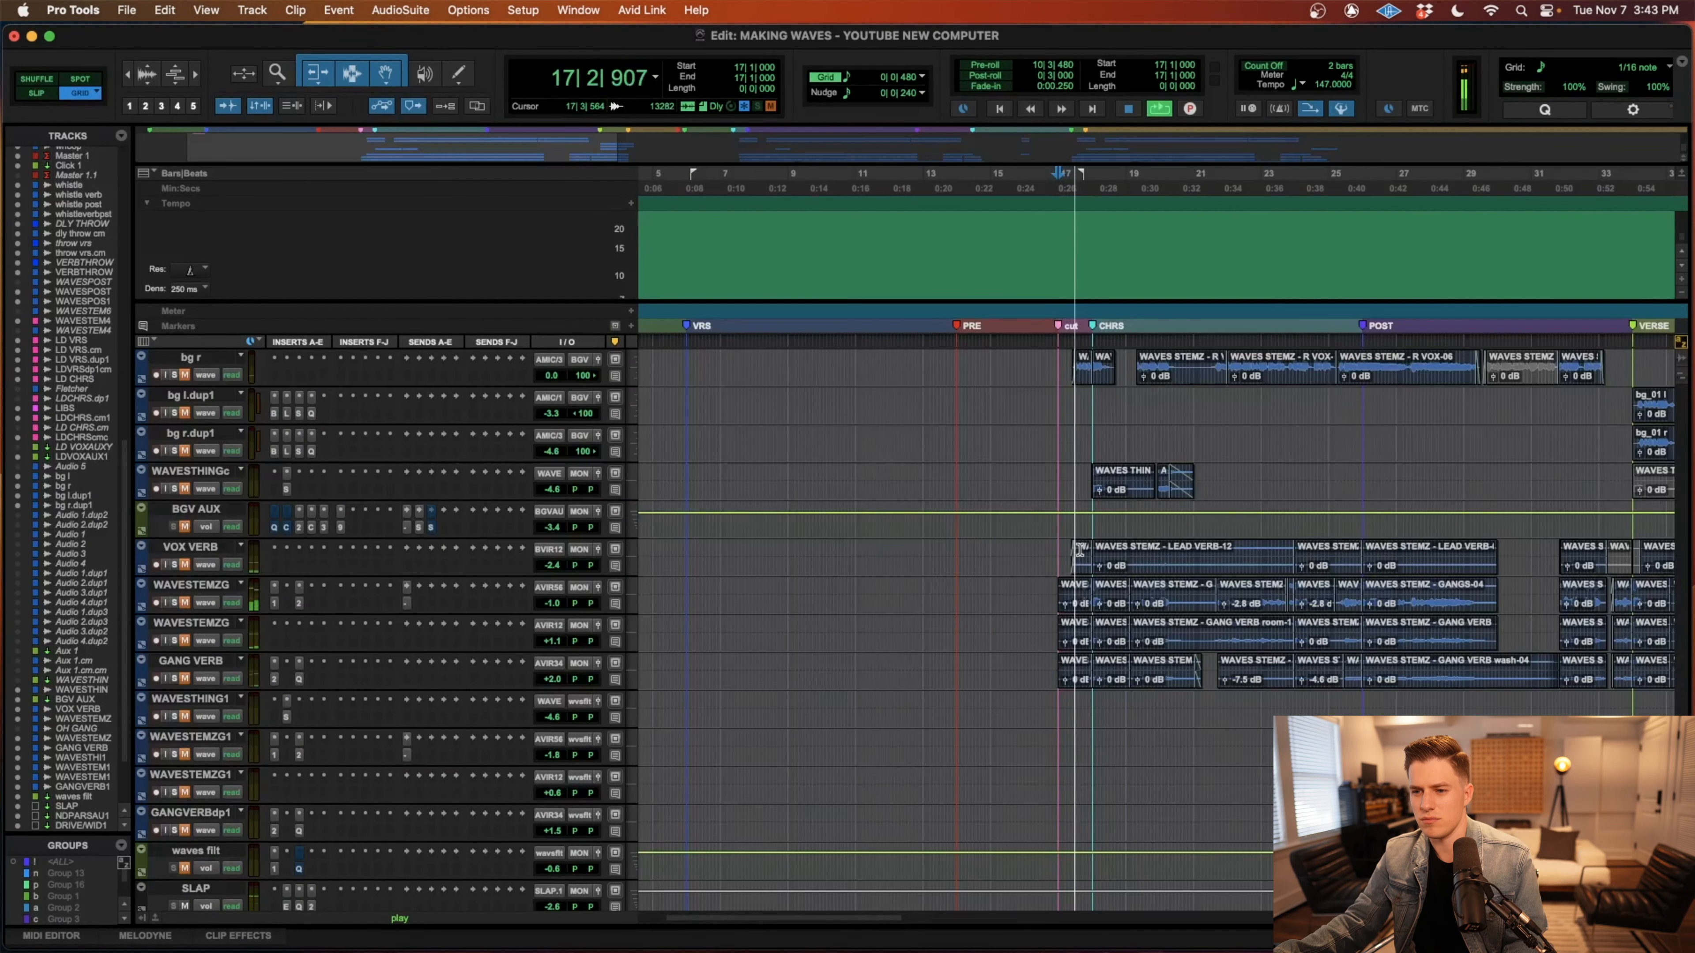
scroll(1080, 549, "up", 5)
scroll(1079, 551, "right", 7)
scroll(1081, 552, "up", 5)
scroll(1082, 554, "down", 4)
scroll(1080, 551, "down", 3)
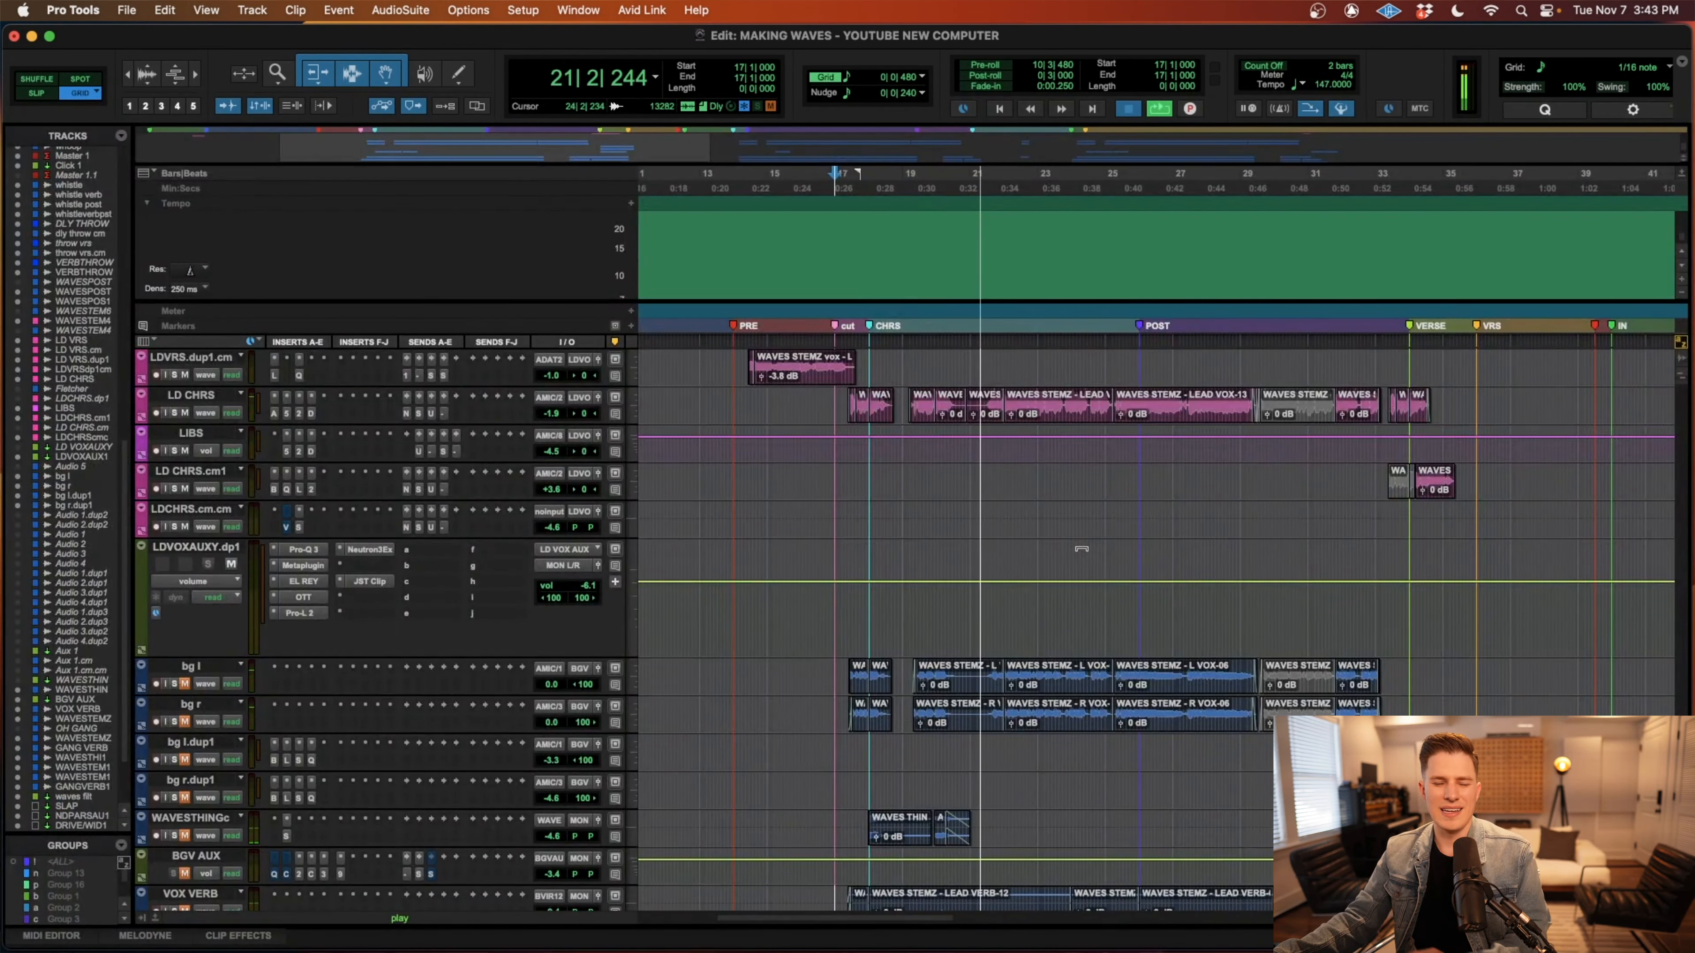
key("space")
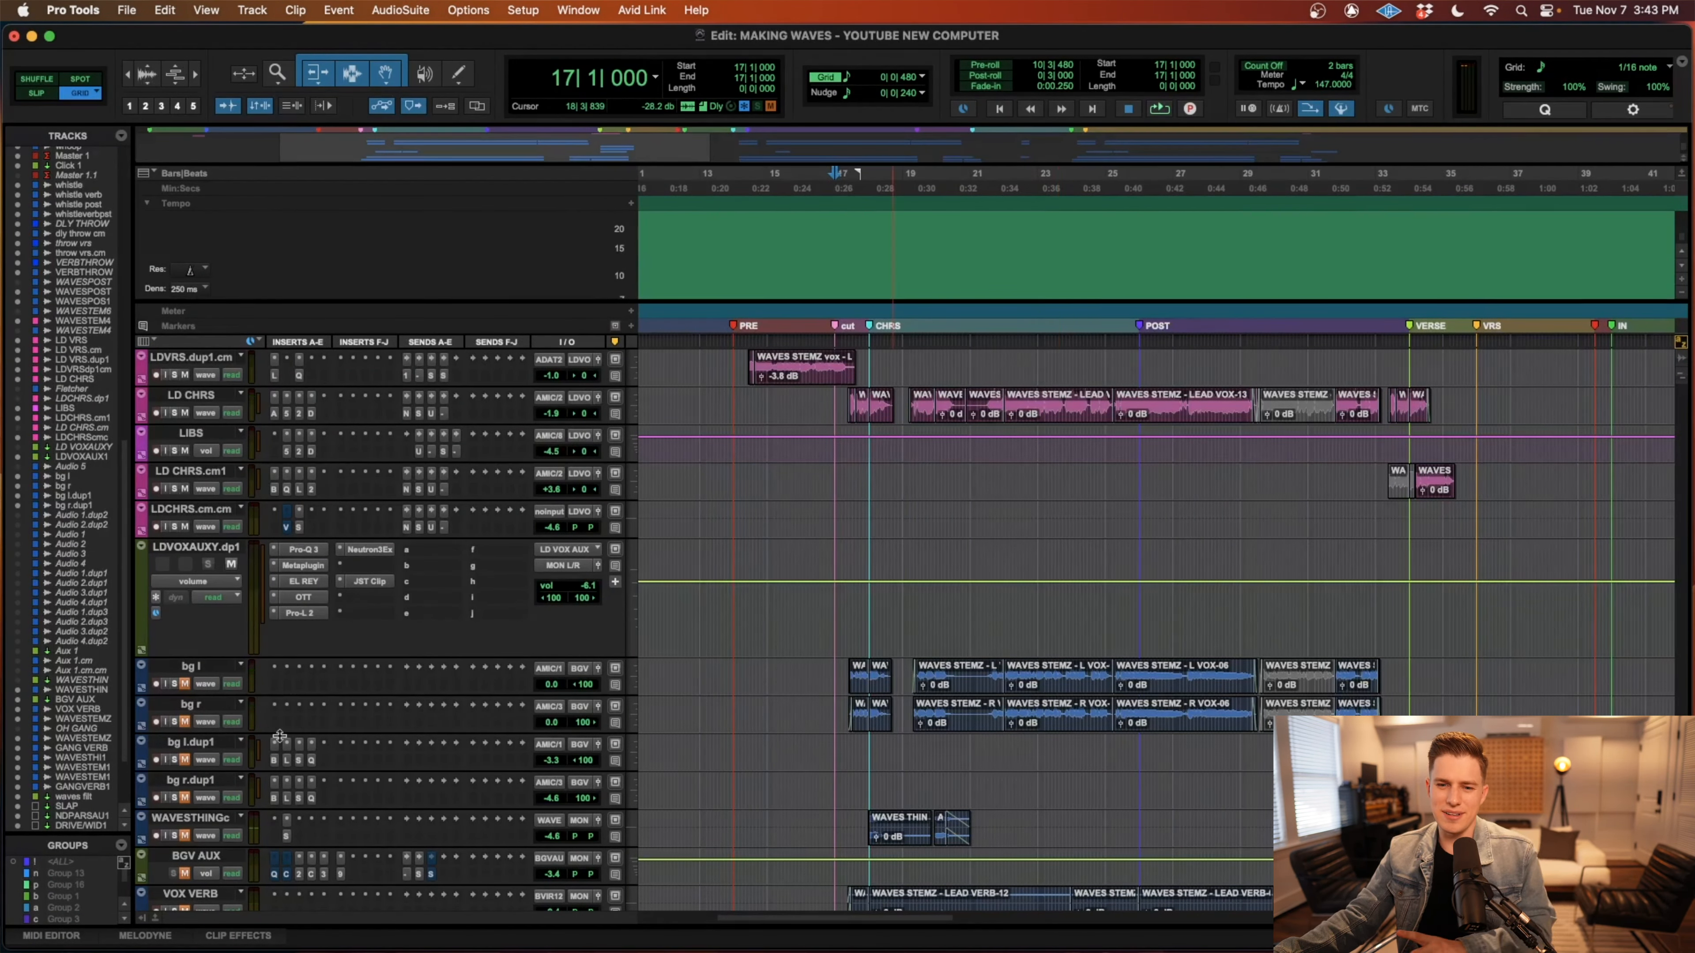
Unmute the background vocal and gang tracks, and play the chorus again from 17|1|000 into the POST section.
scroll(194, 728, "down", 12)
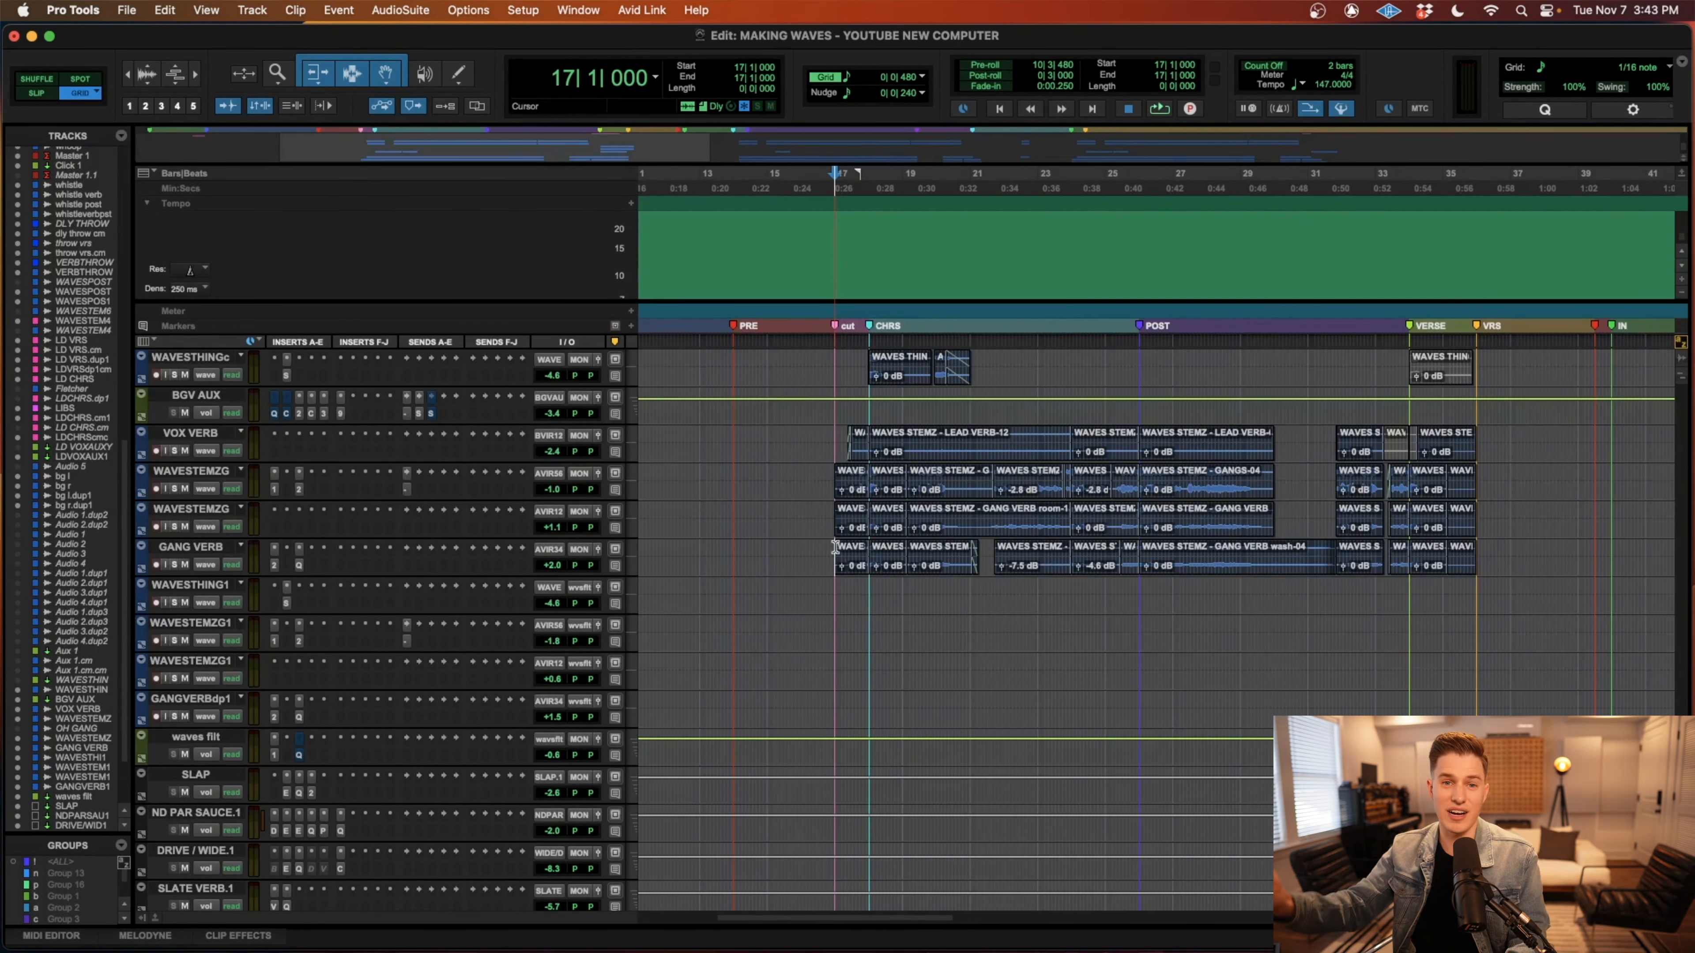
key("space")
scroll(977, 806, "up", 6)
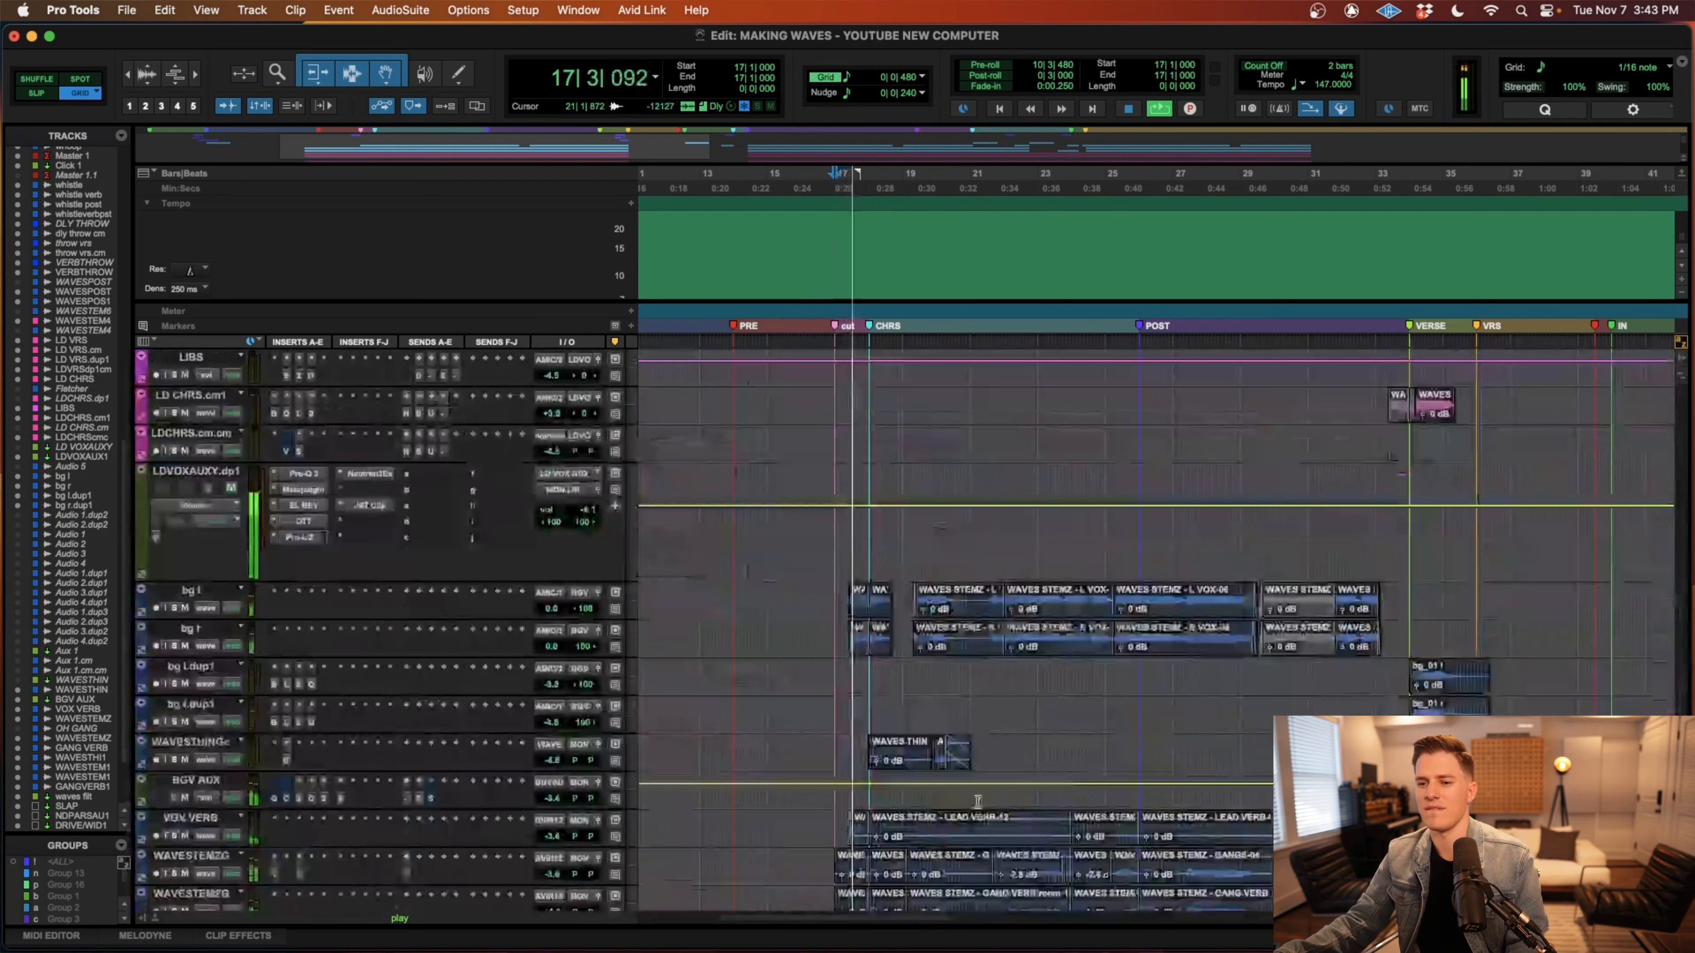
scroll(977, 806, "down", 4)
scroll(978, 805, "up", 6)
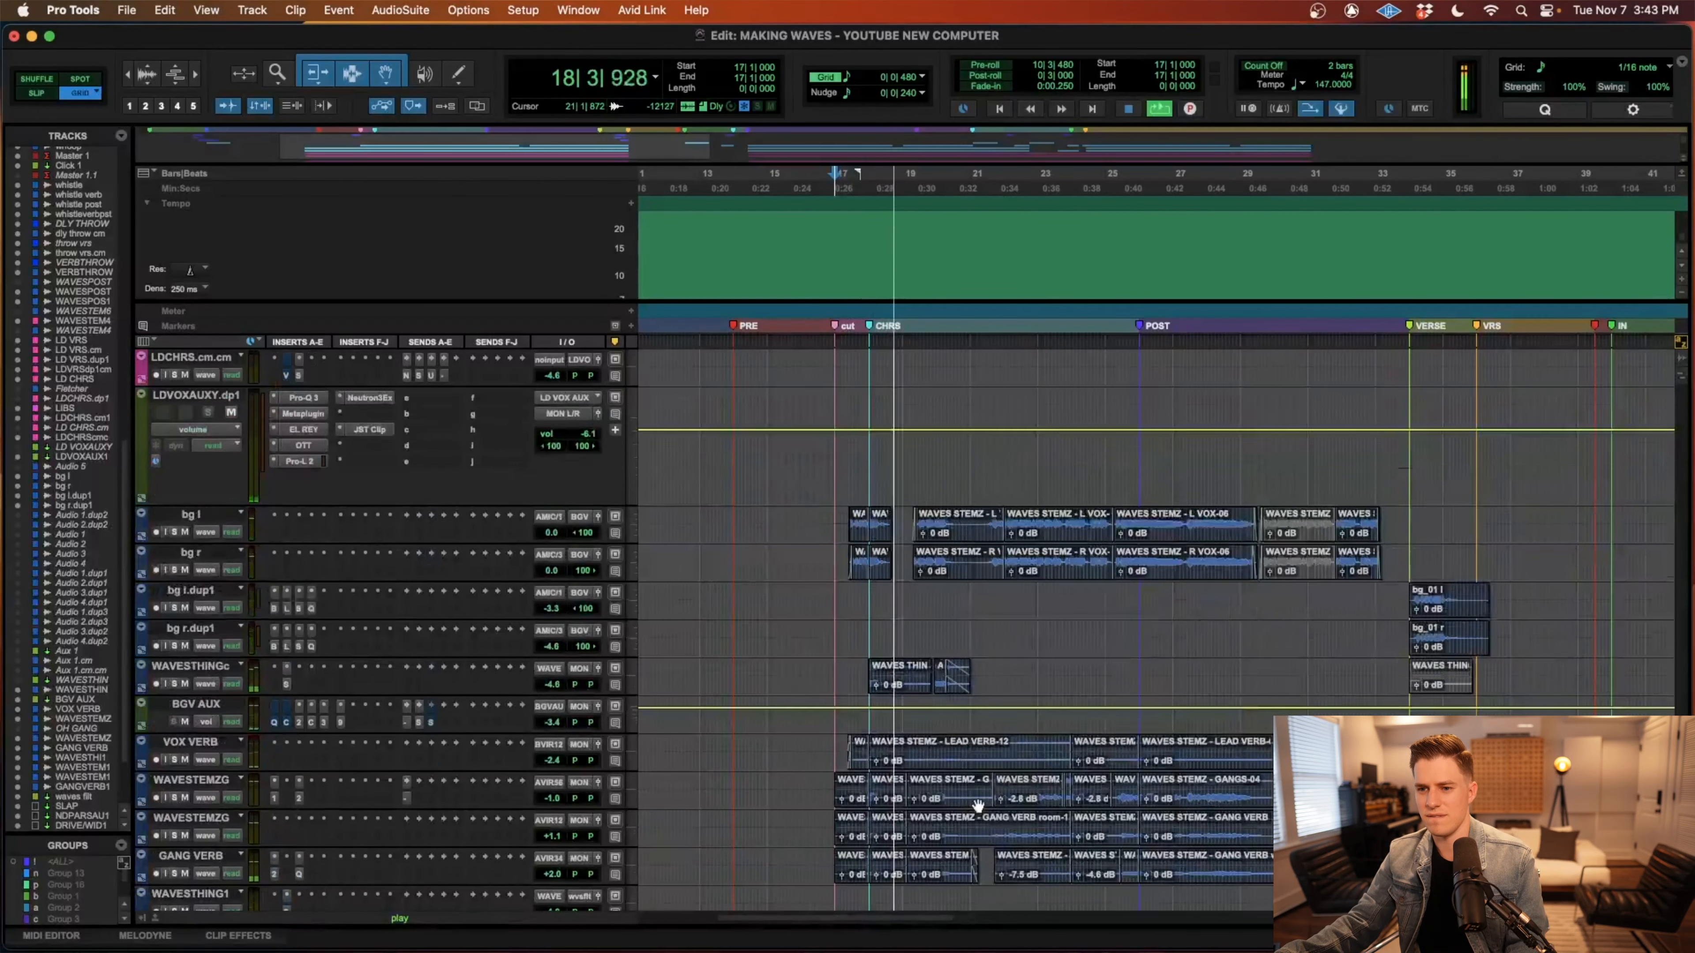
scroll(977, 801, "up", 2)
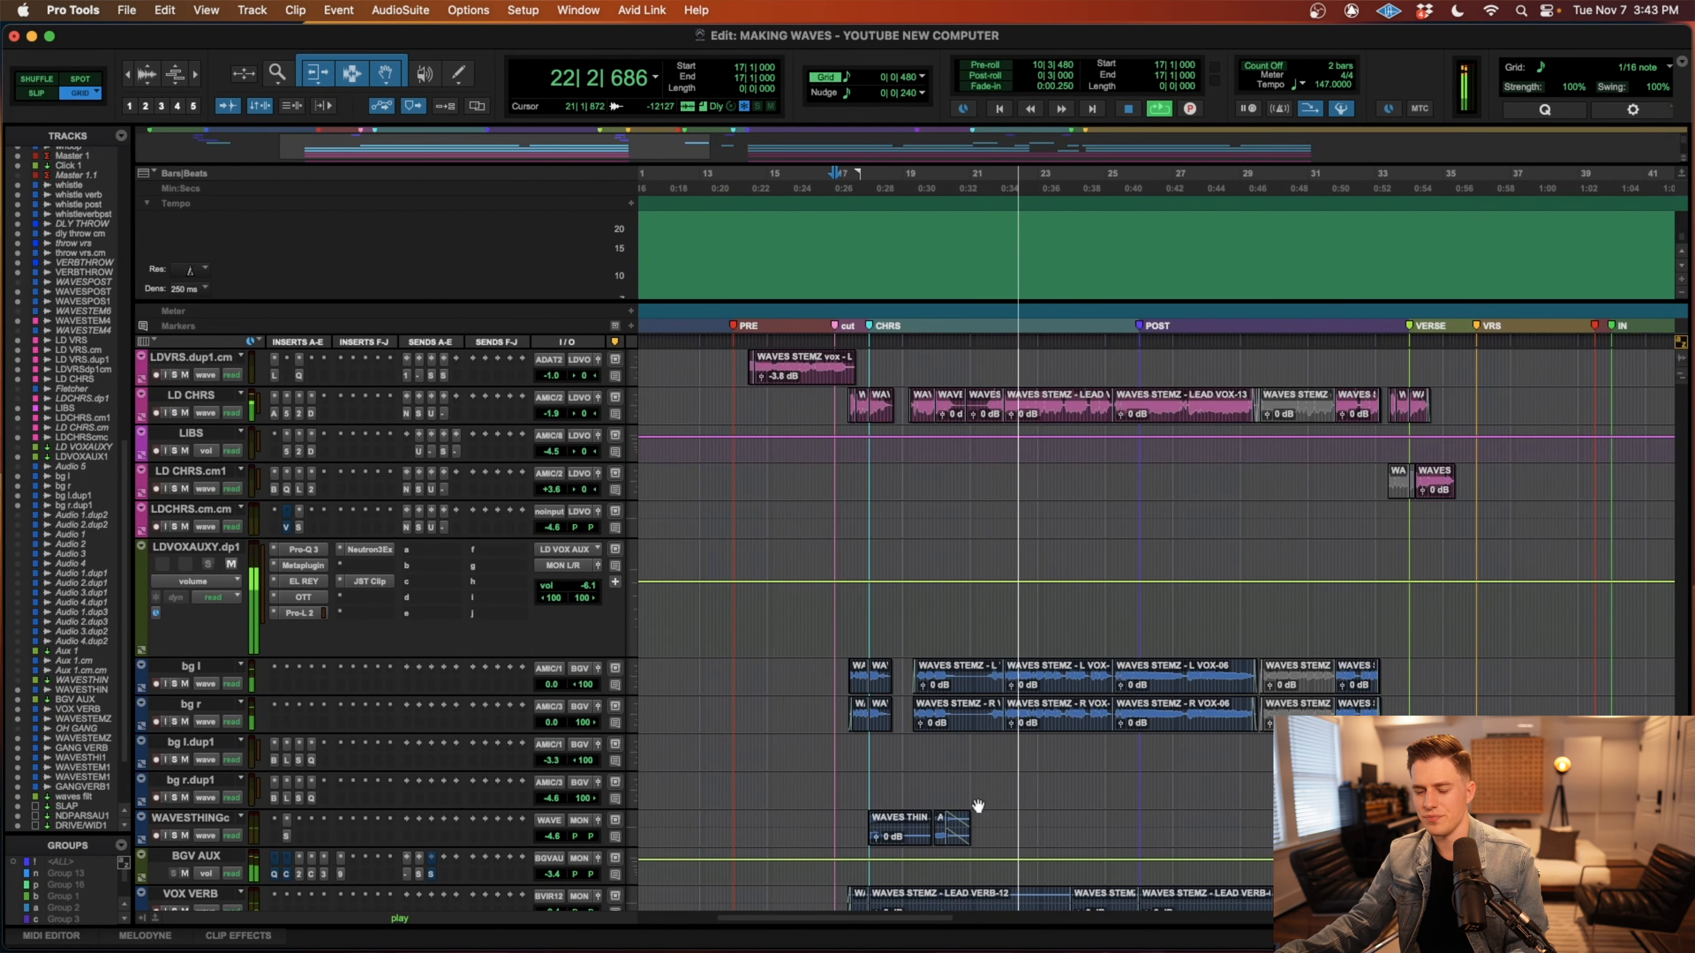
scroll(978, 806, "down", 3)
scroll(977, 806, "up", 2)
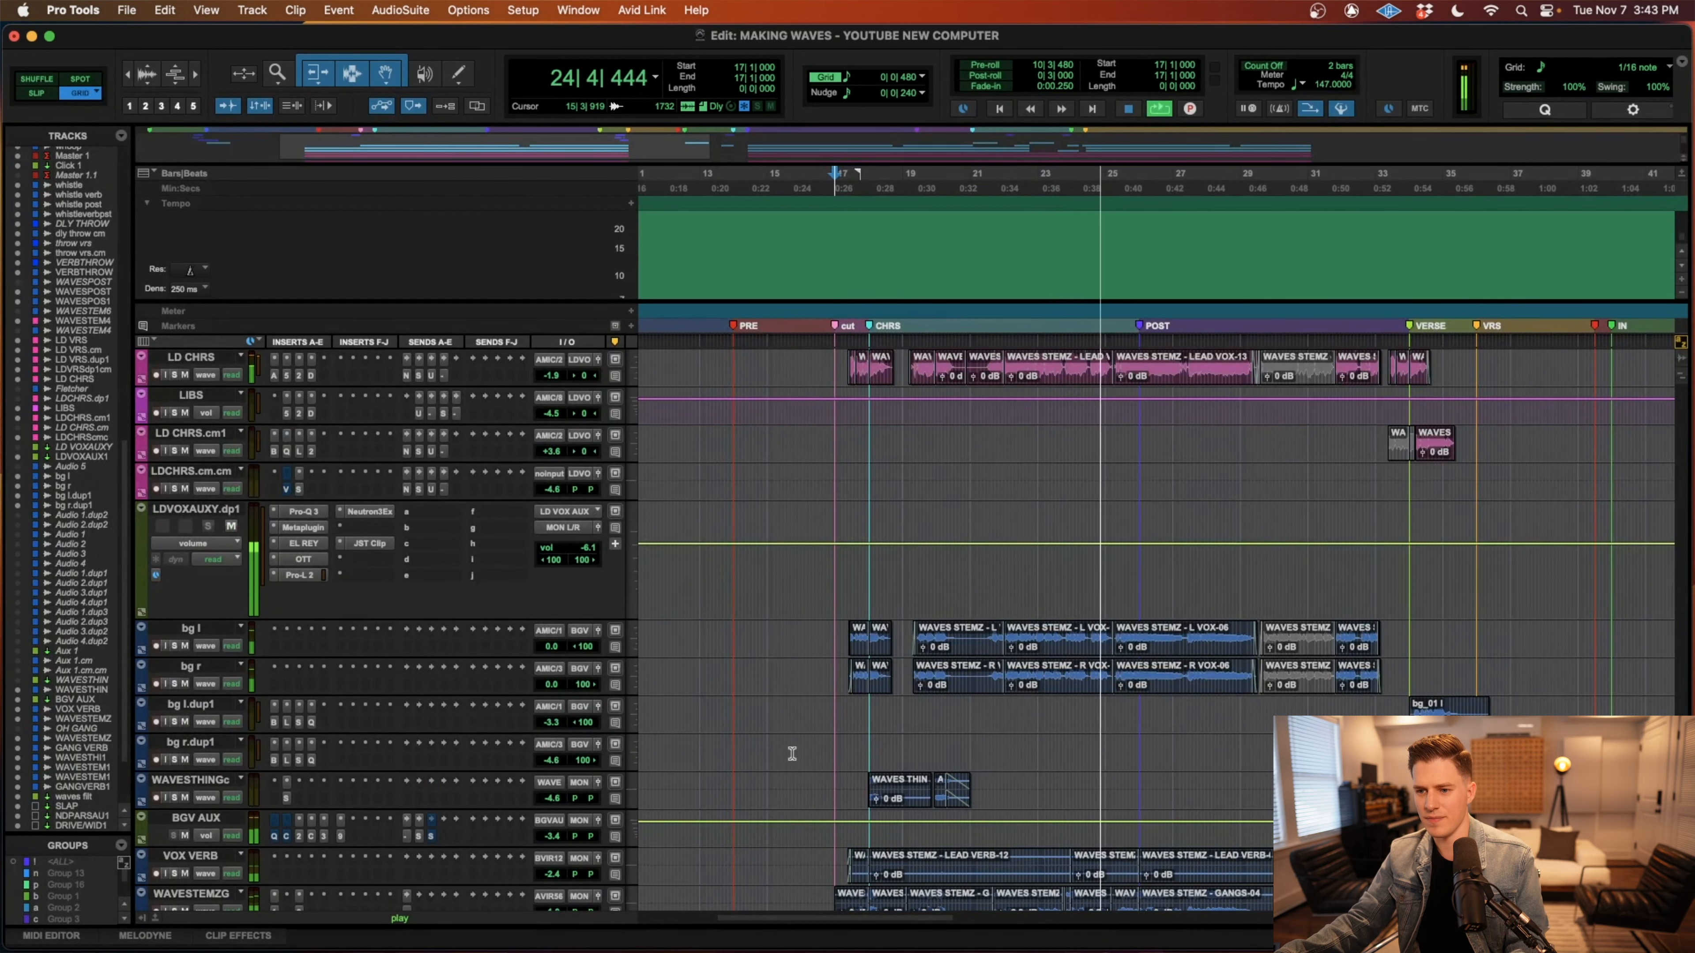
scroll(792, 753, "right", 2)
scroll(792, 753, "down", 1)
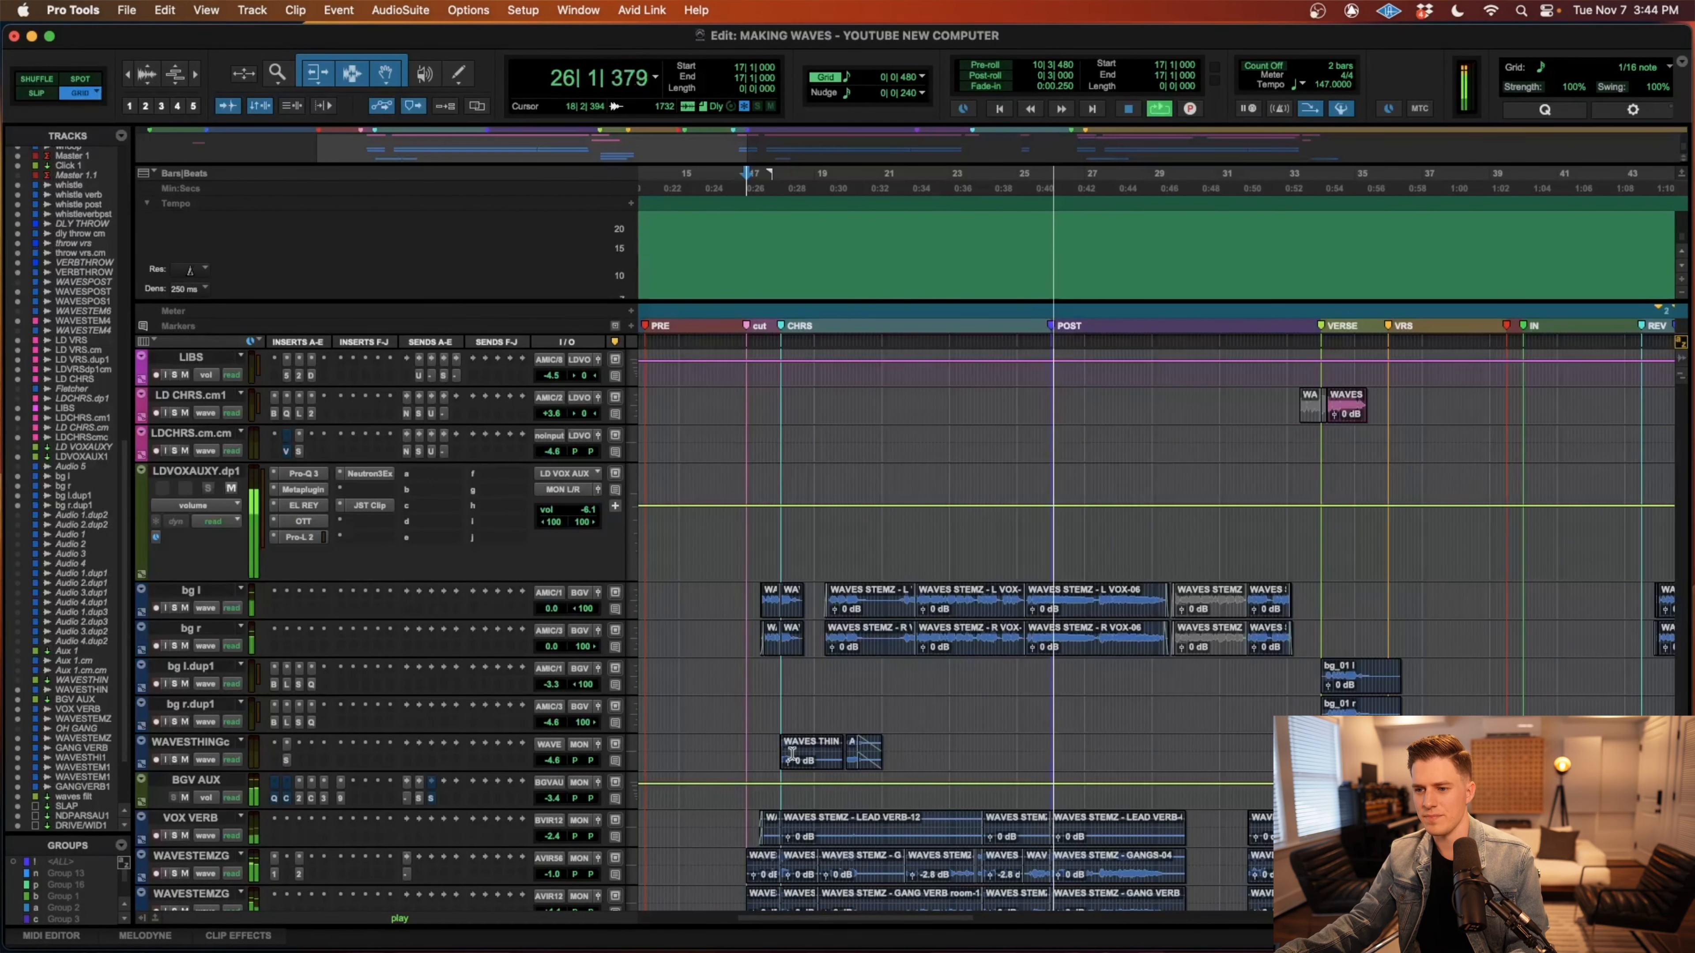
scroll(792, 753, "down", 2)
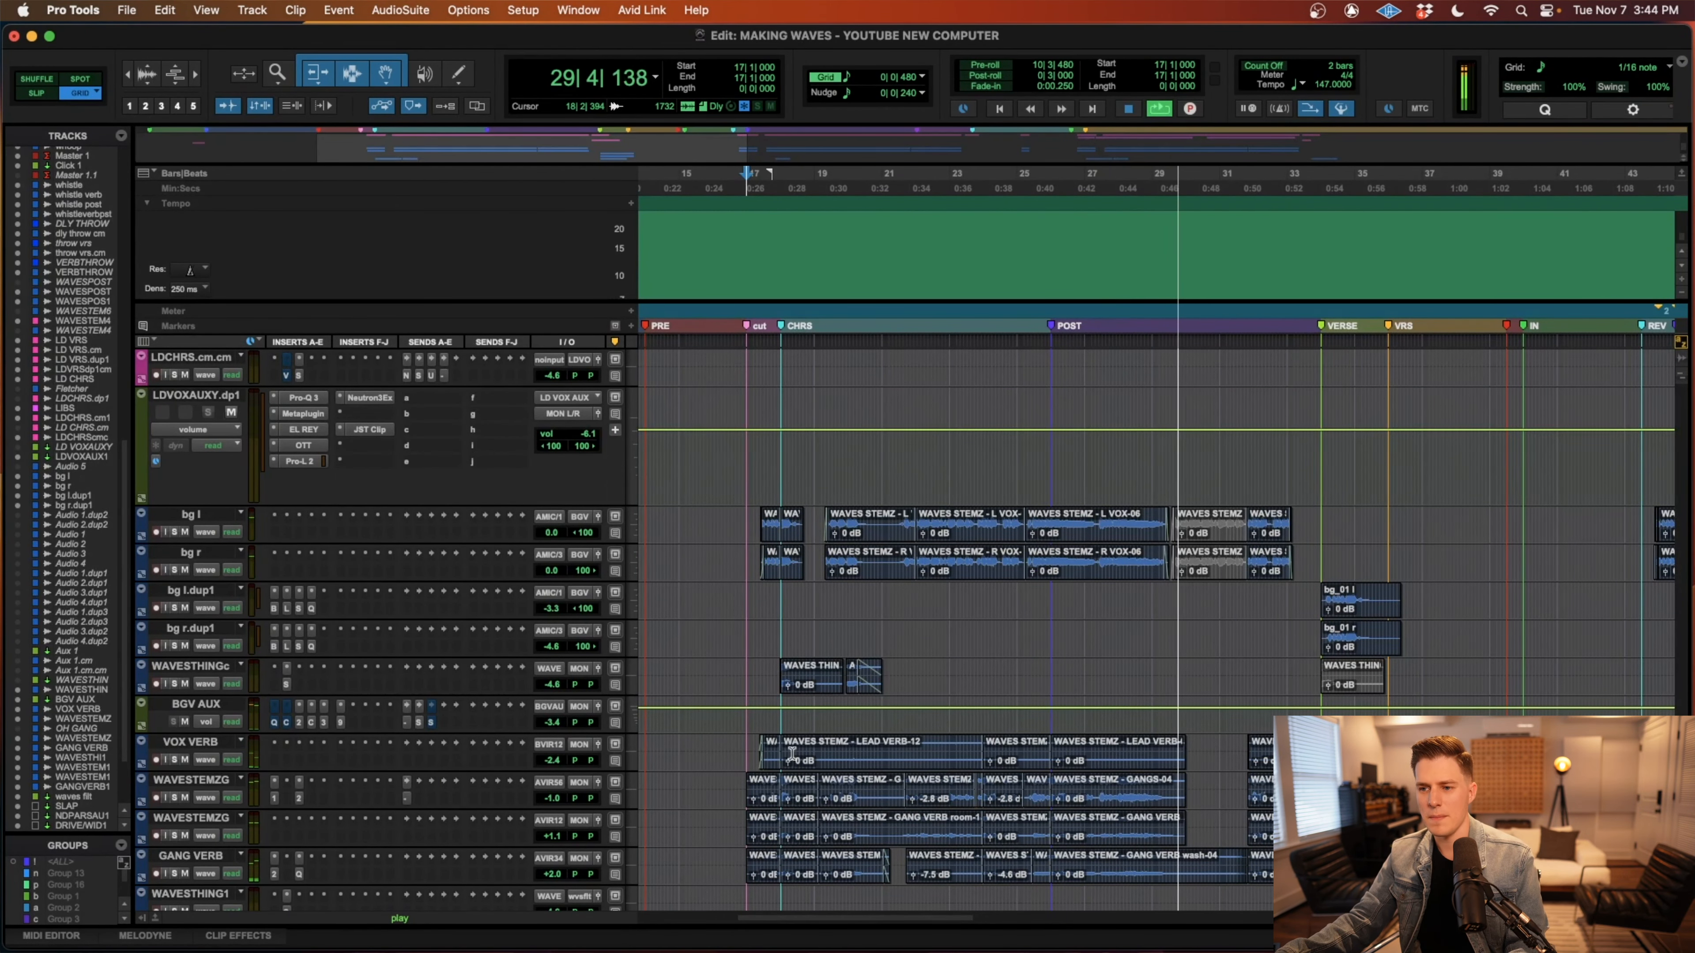
scroll(792, 753, "right", 2)
key("space")
Select the first-chorus clips on bg l and bg r from 17|2|000 to 29|3|480 and solo both tracks.
scroll(794, 744, "down", 4)
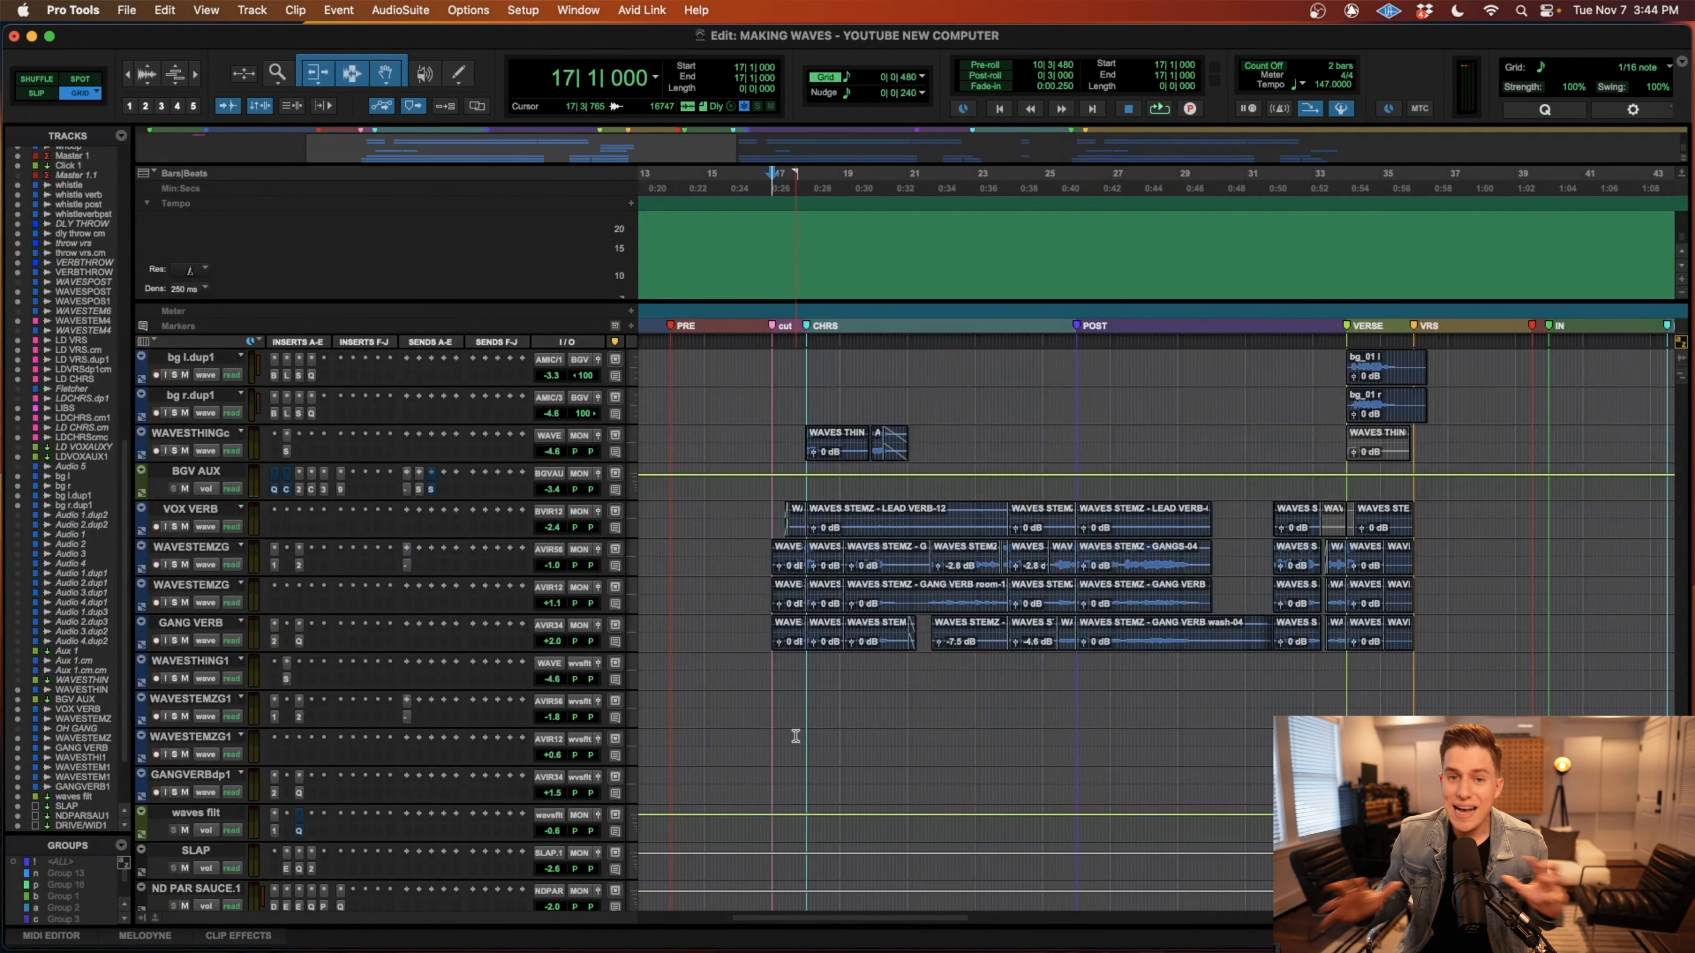
scroll(810, 736, "up", 6)
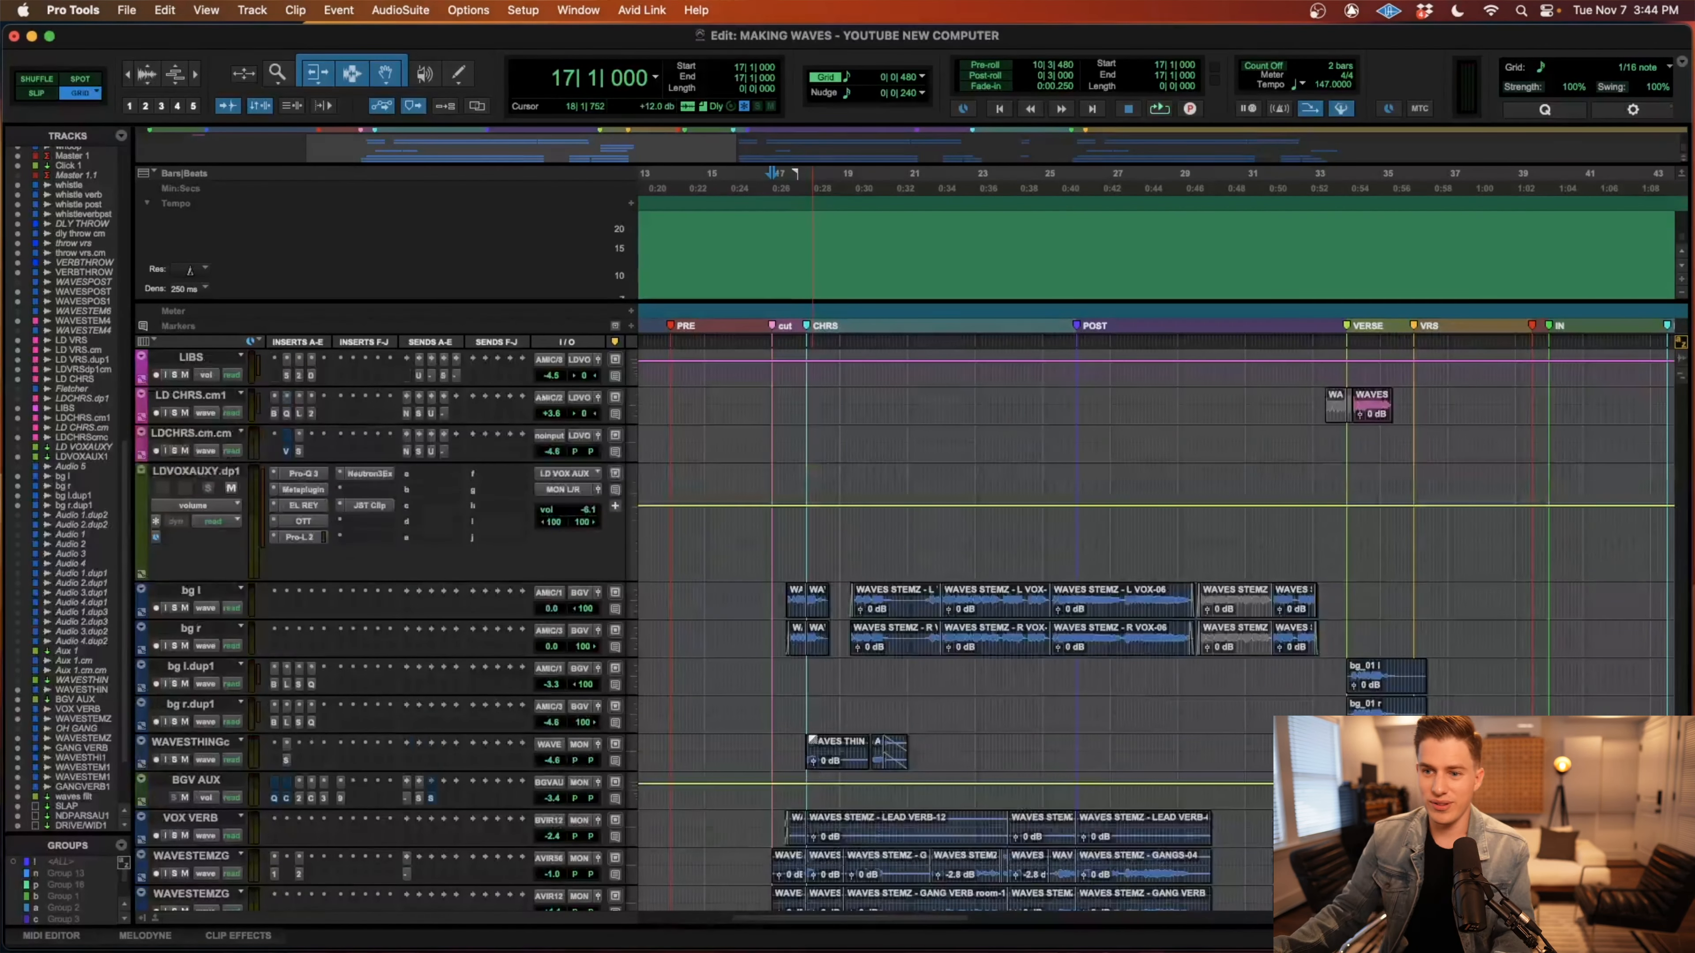
scroll(760, 598, "up", 3)
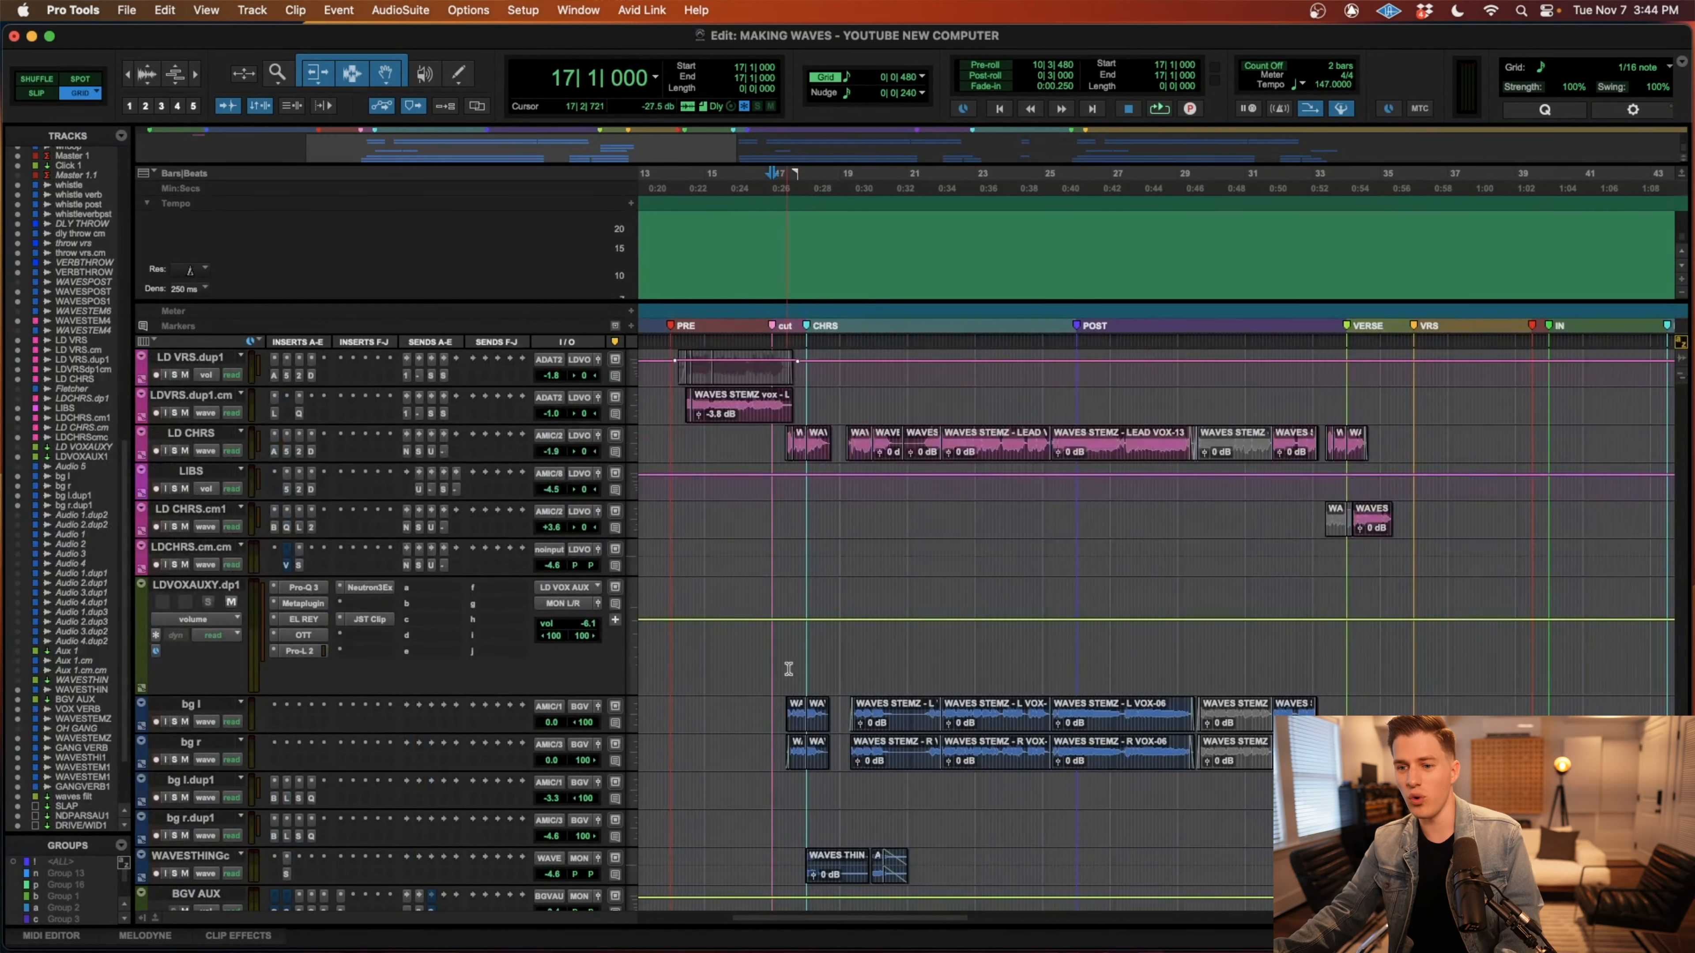
scroll(787, 674, "down", 2)
left_click_drag(782, 633, 1196, 696)
key("t")
key("t")
key("t")
key("r")
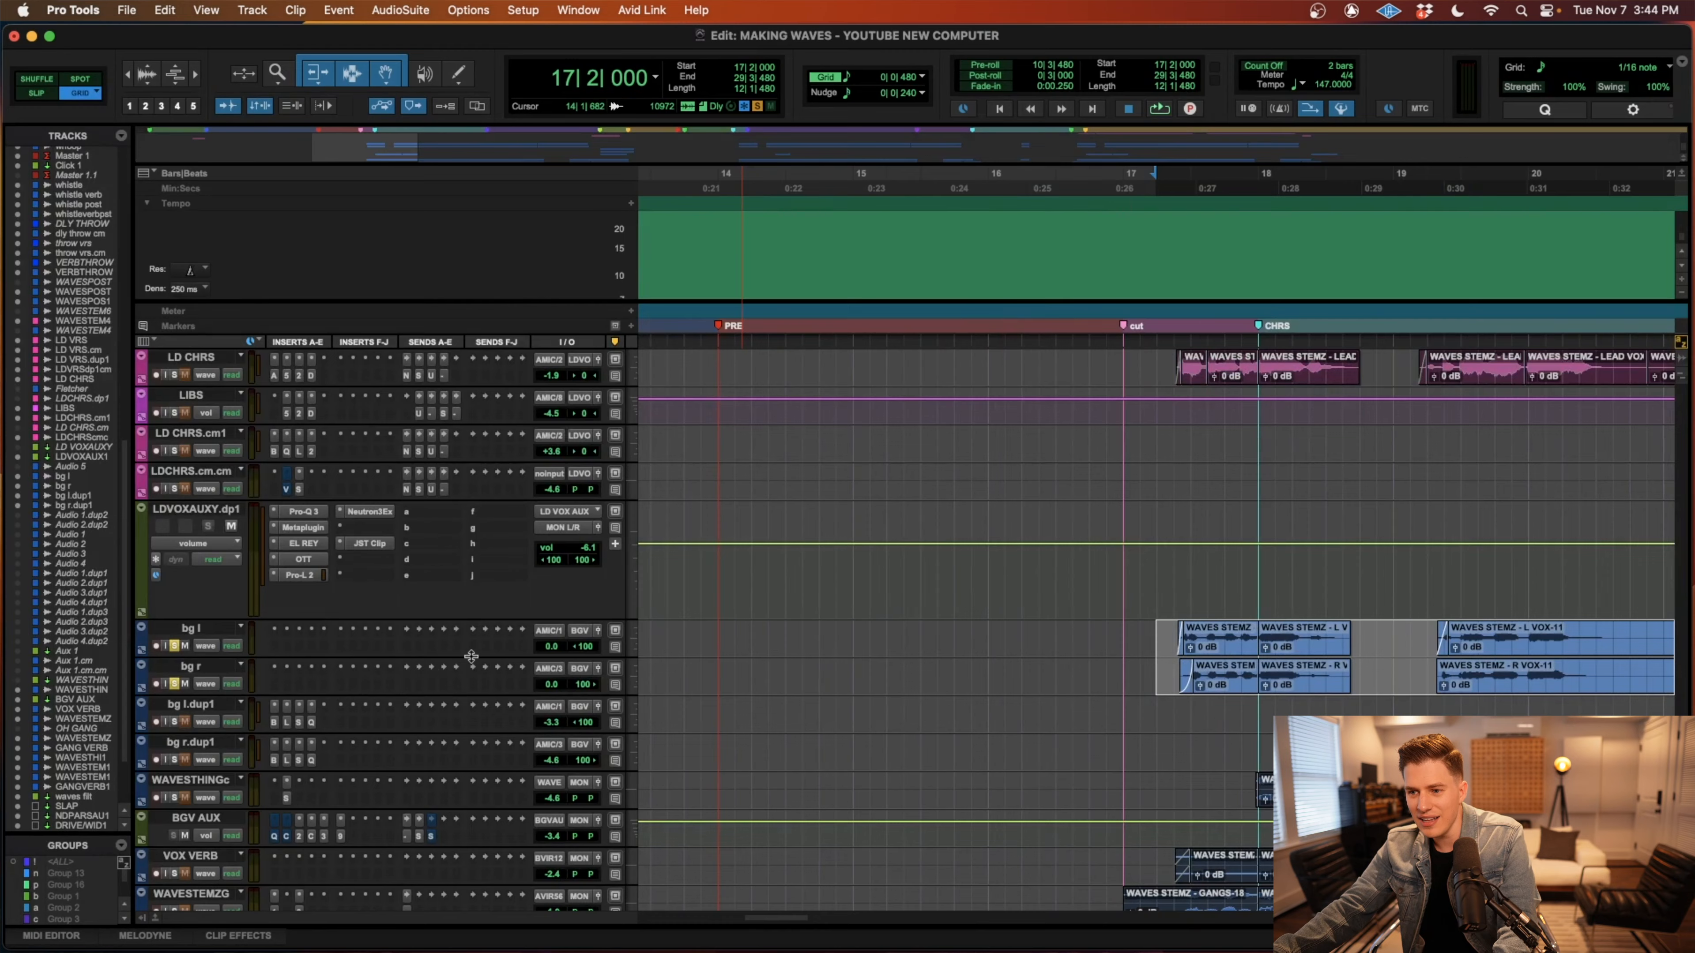
scroll(492, 689, "right", 2)
scroll(886, 701, "up", 2)
scroll(773, 730, "down", 1)
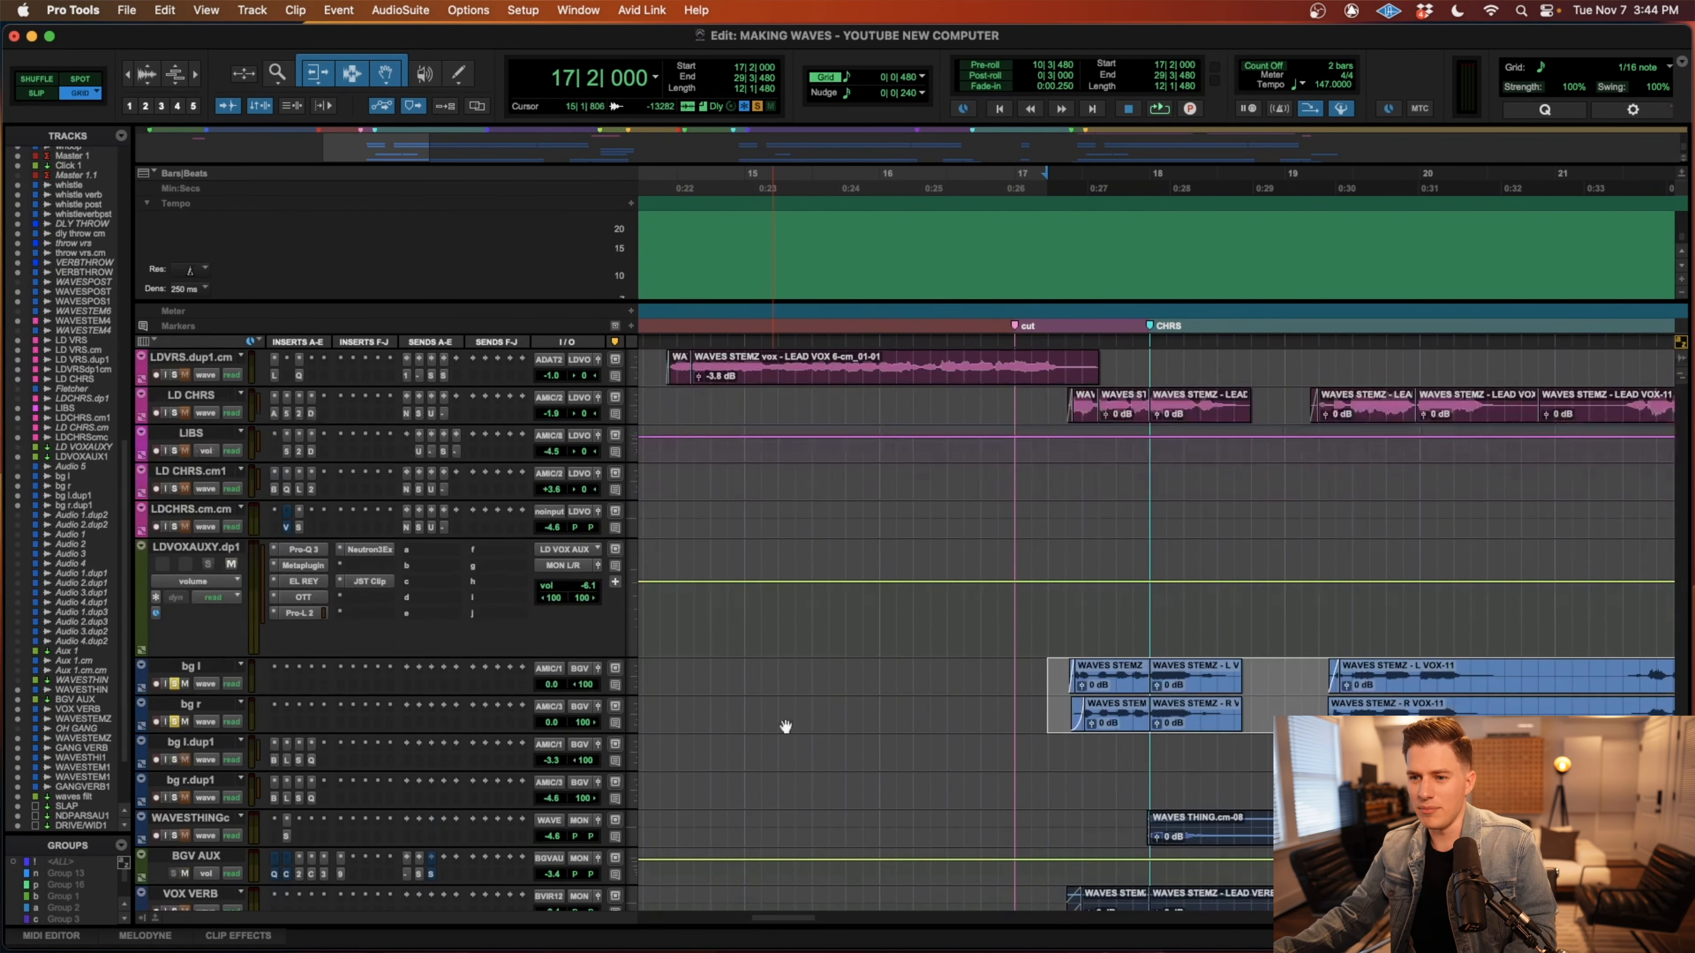
Solo LD CHRS as well and play it with bg l and bg r from 17|2|480.
left_click(1067, 382)
left_click(1070, 403)
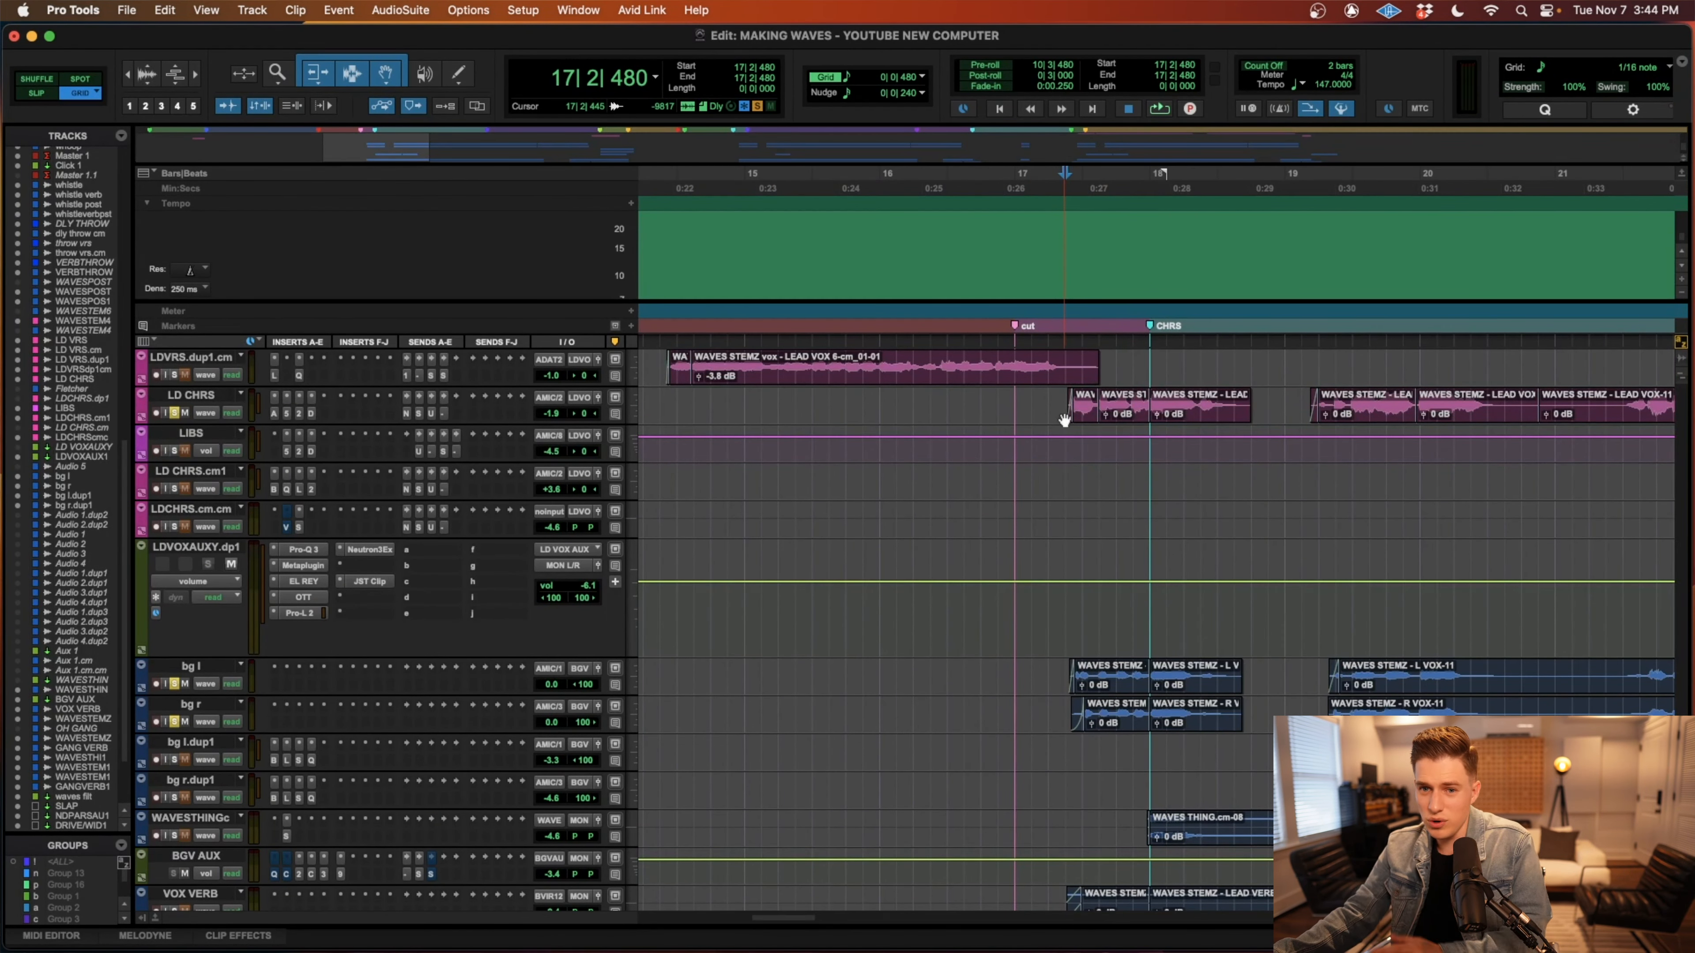
scroll(1035, 436, "right", 1)
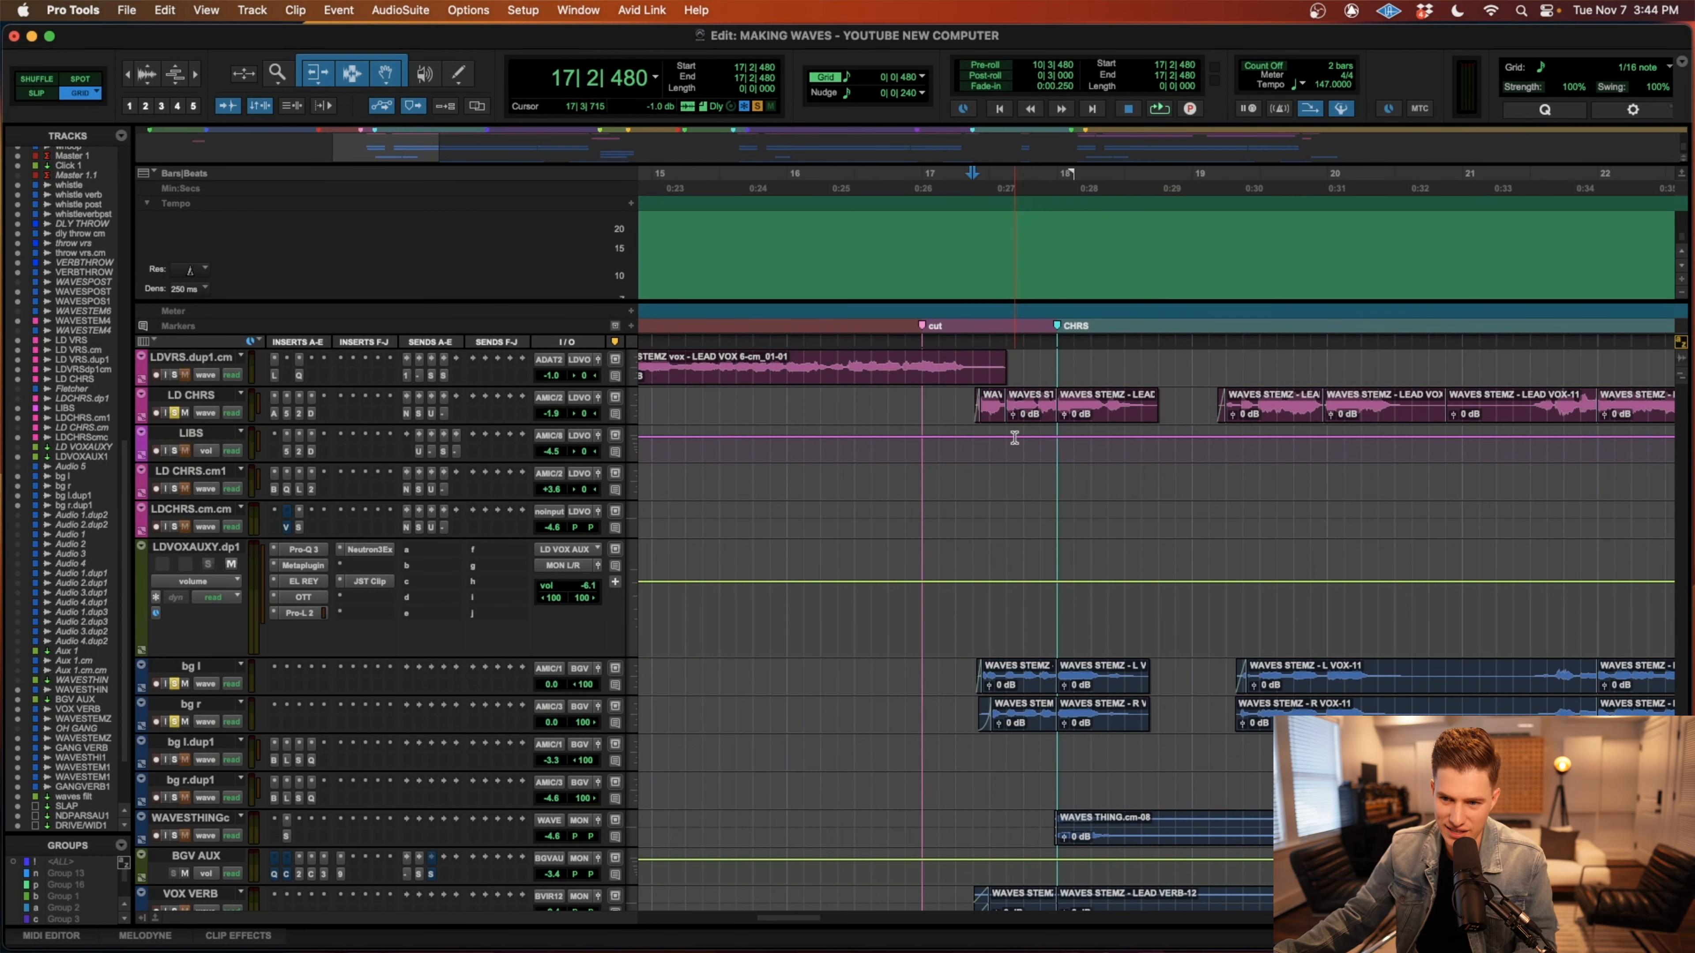
key("space")
scroll(976, 651, "right", 3)
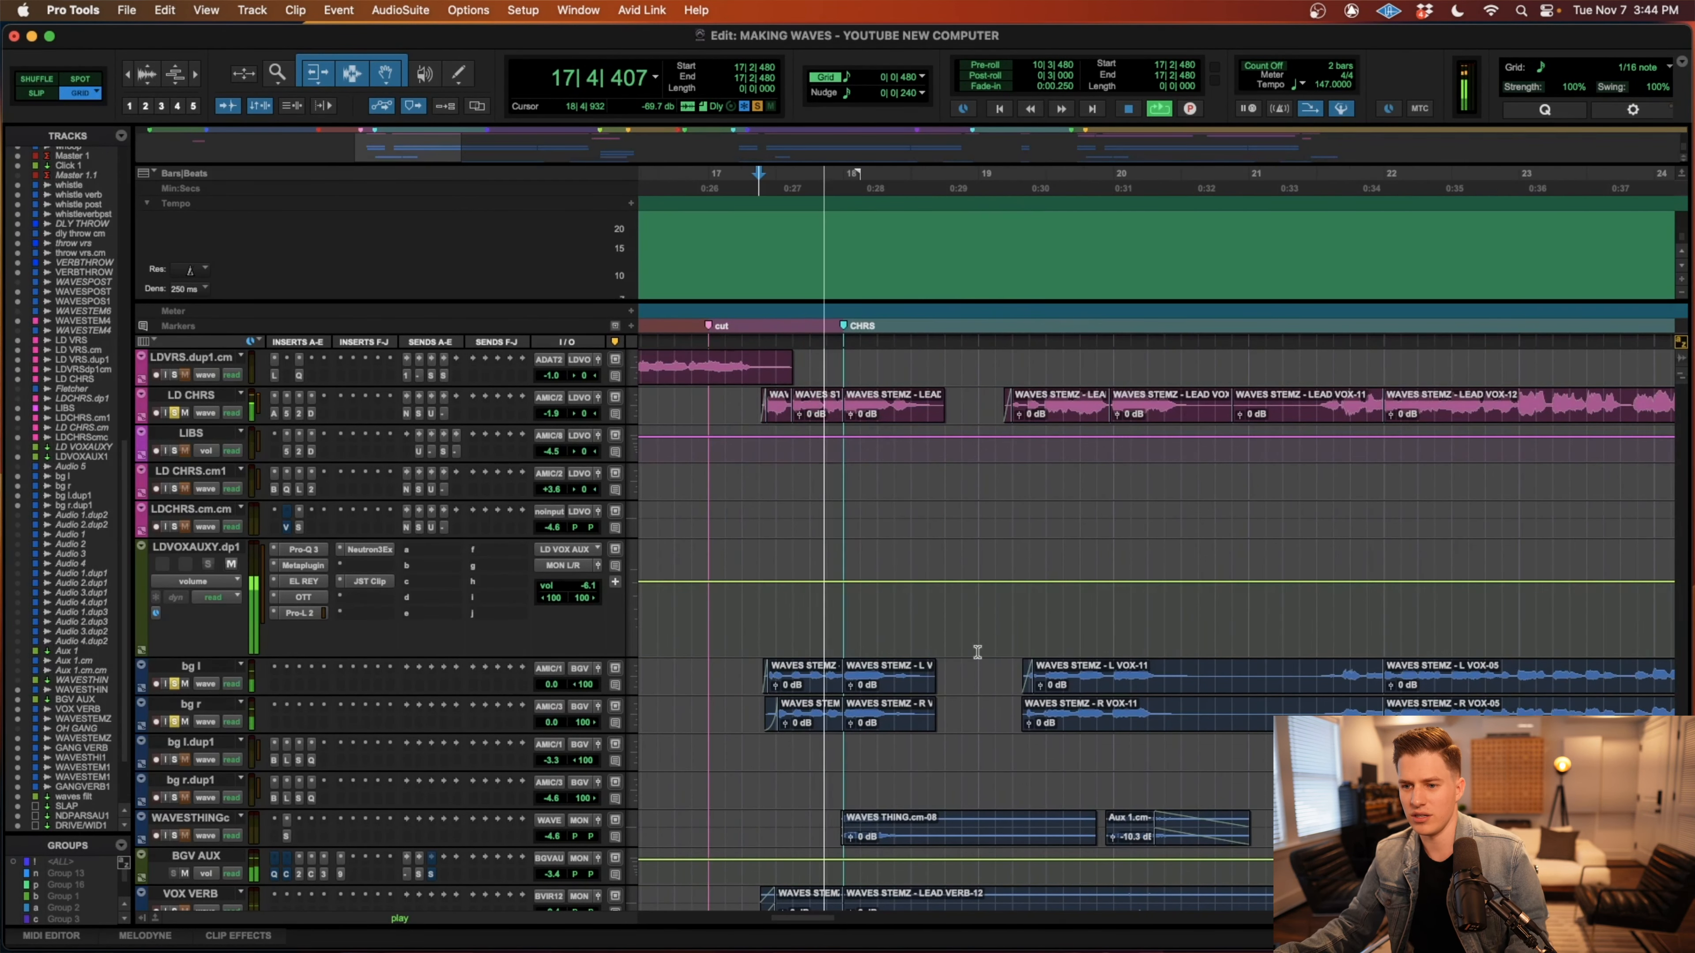
key("r")
scroll(669, 721, "right", 2)
scroll(669, 725, "down", 2)
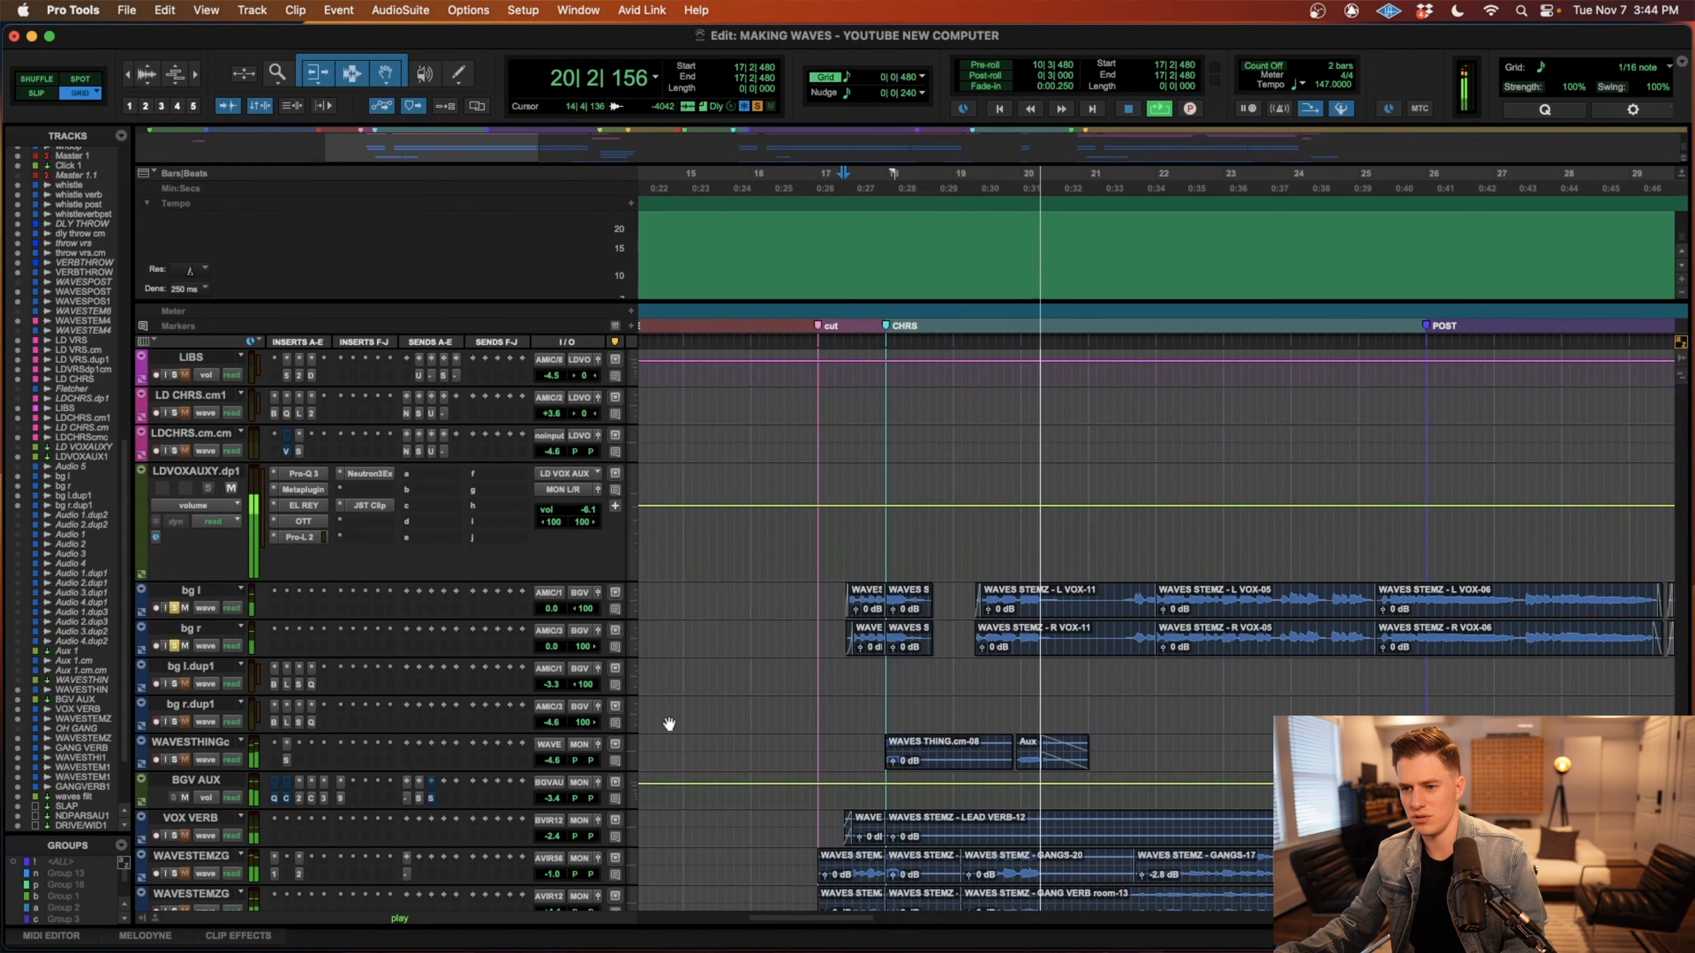
key("space")
Add WAVESTHINGc to the soloed tracks and play the chorus from 17|1|000.
key("r")
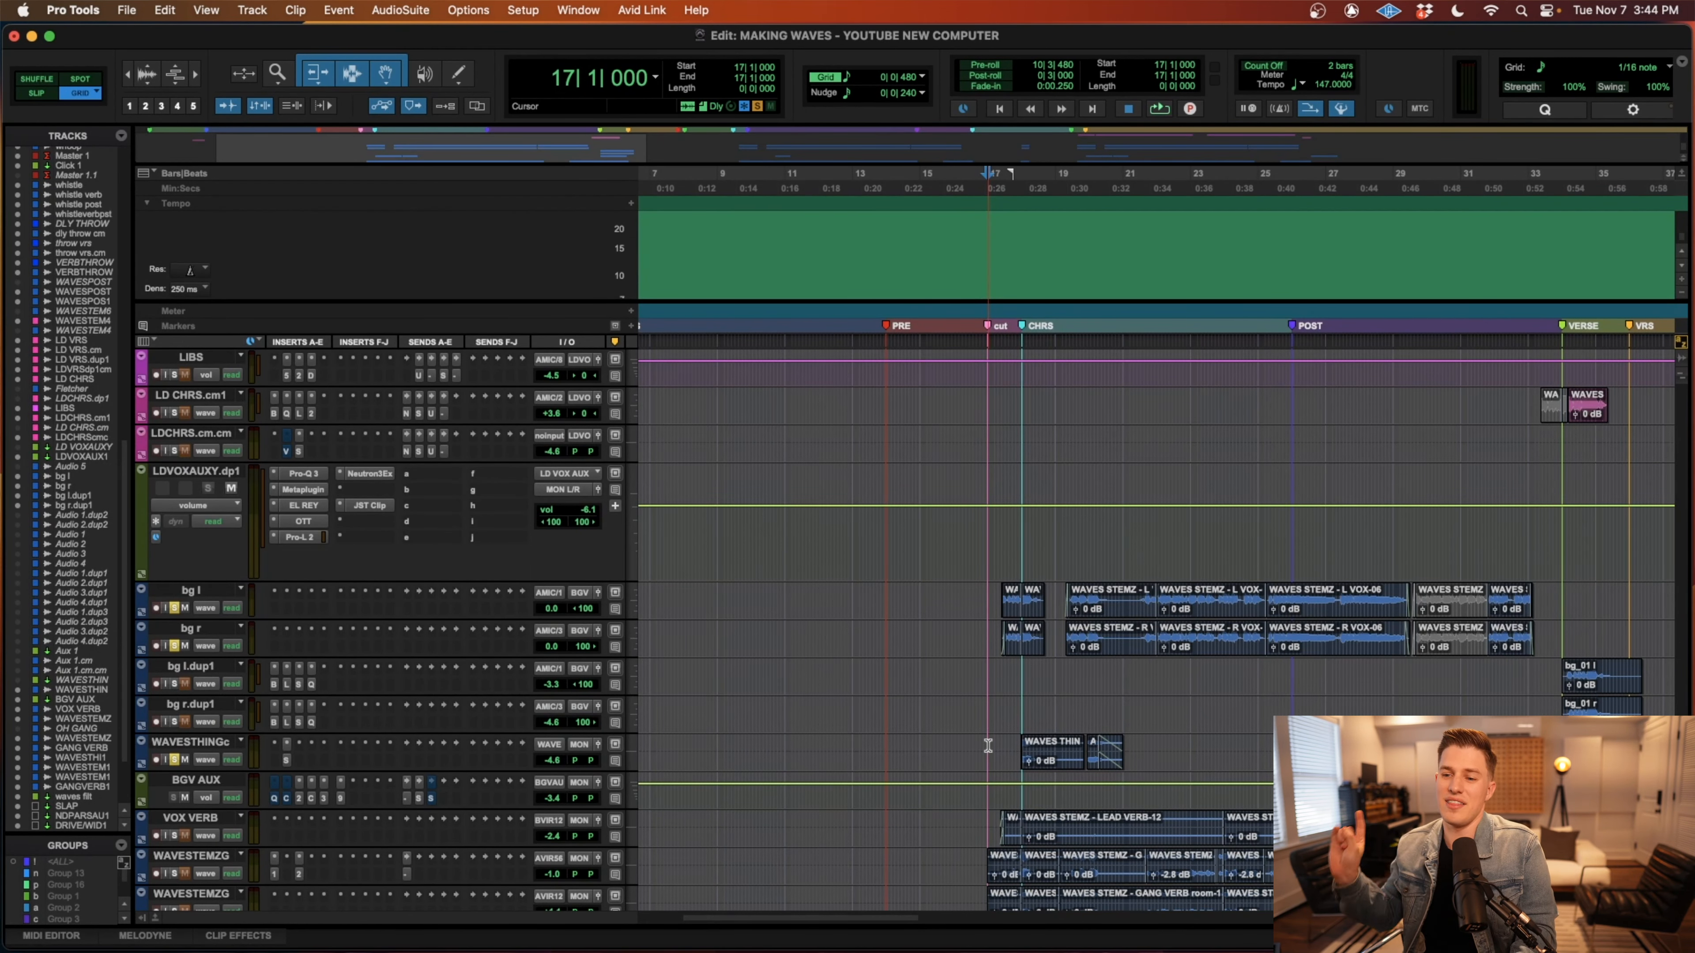
key("space")
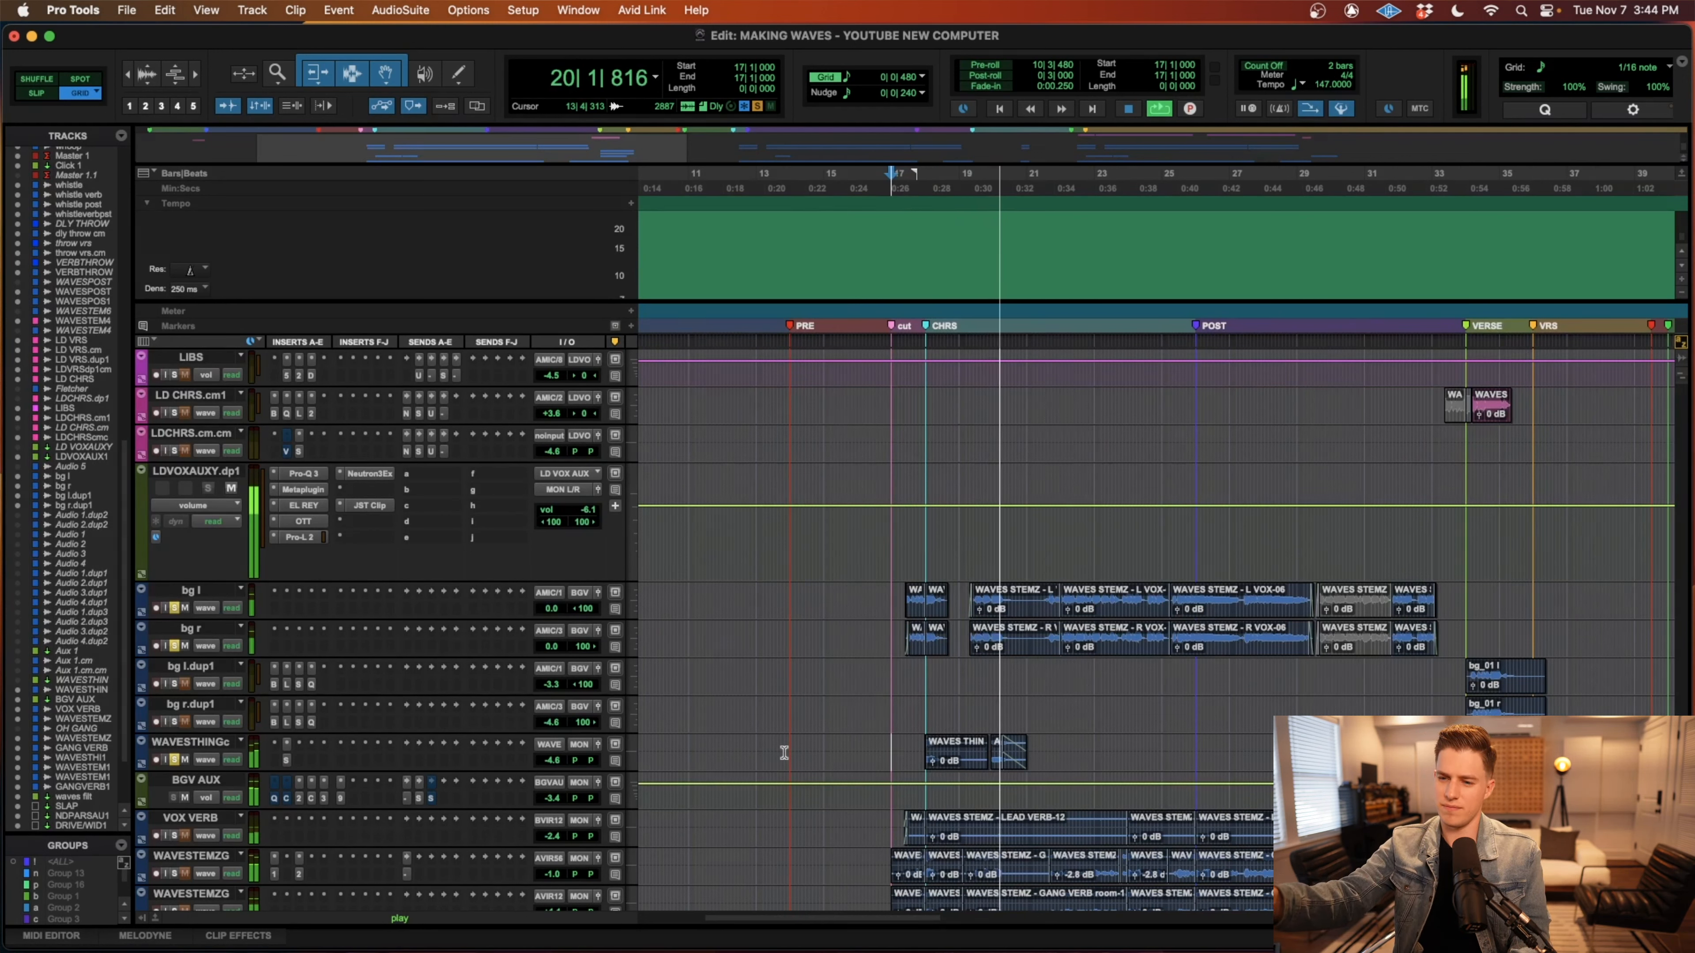
key("space")
Select the WAVESTHINGc chorus range from 18|1|000 to 23|2|480, increase that track's height, and enlarge the audio waveforms.
left_click_drag(1106, 746, 925, 759)
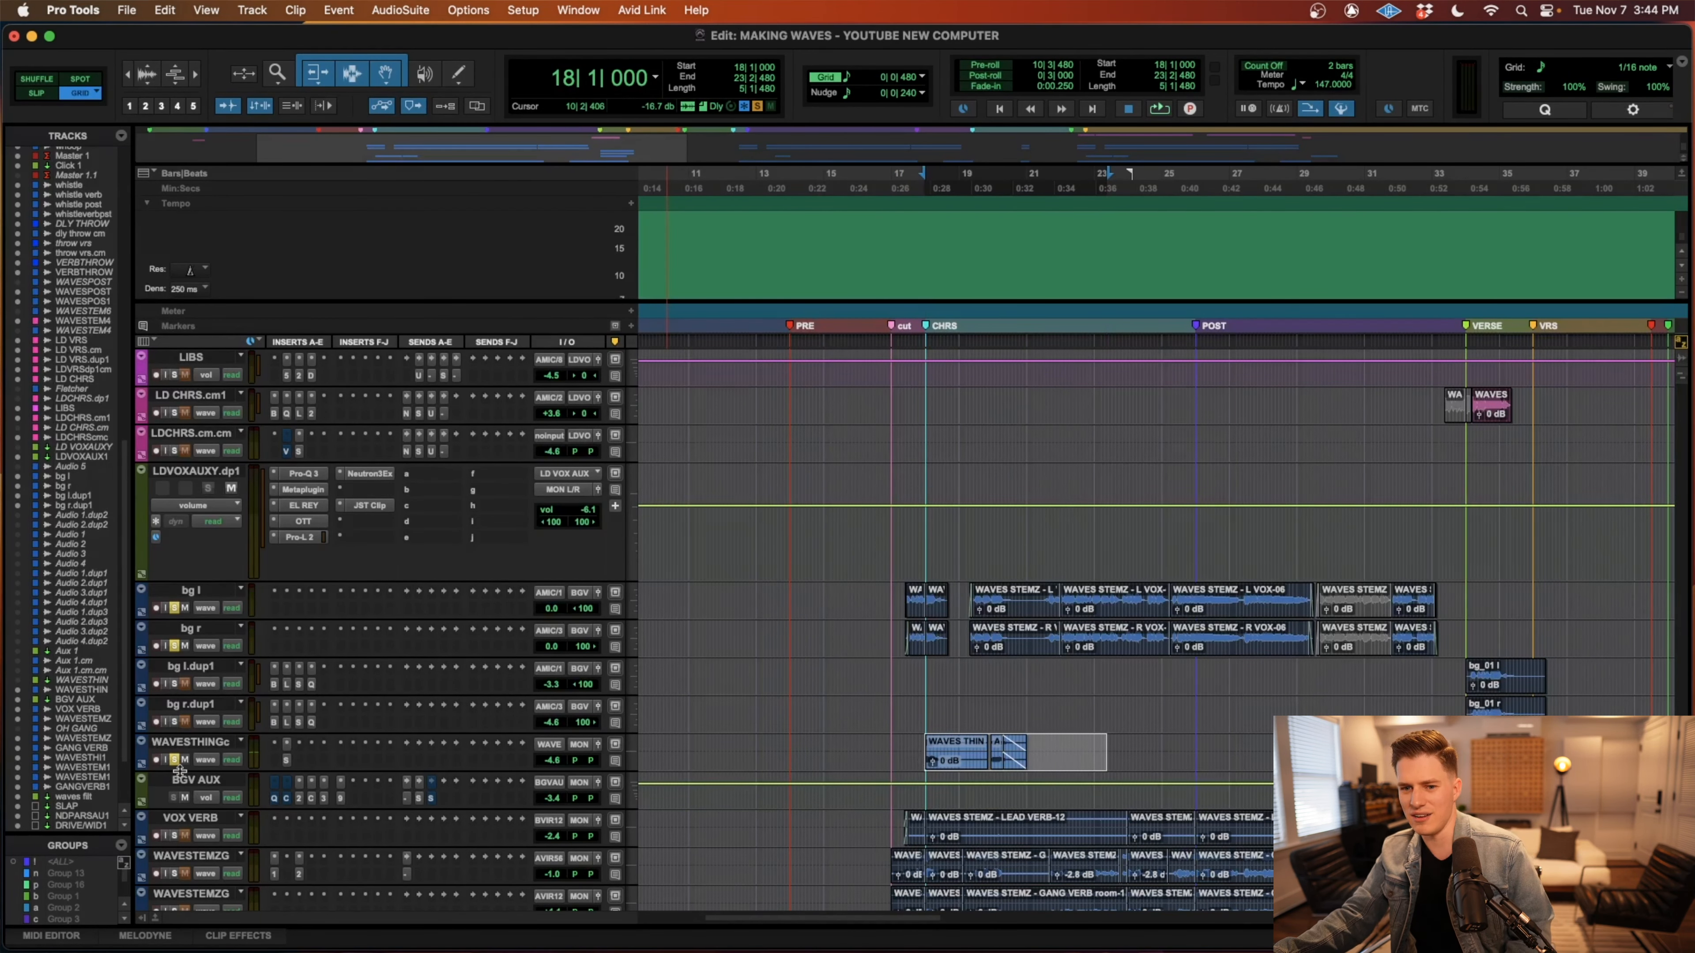
left_click_drag(179, 771, 189, 813)
scroll(1020, 738, "down", 8)
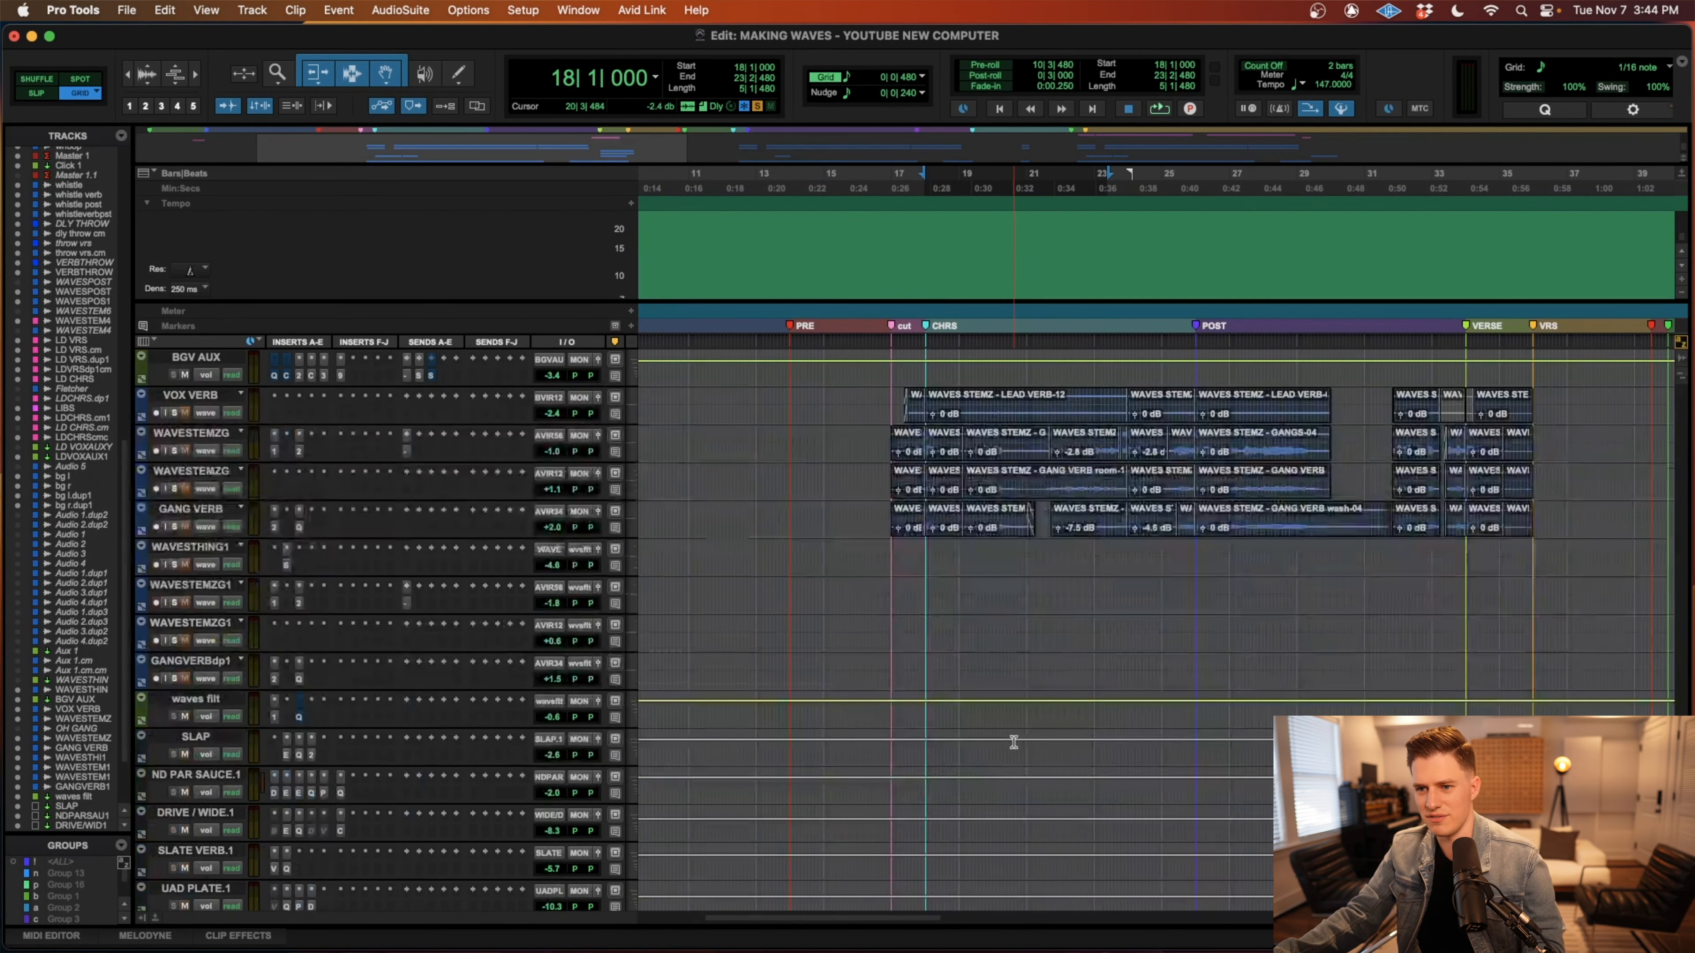
scroll(1014, 744, "up", 3)
key("super+alt+]")
Solo VOX VERB and select its chorus clips from 17|2|480 to 30|1|000.
left_click(909, 624)
key("t")
key("t")
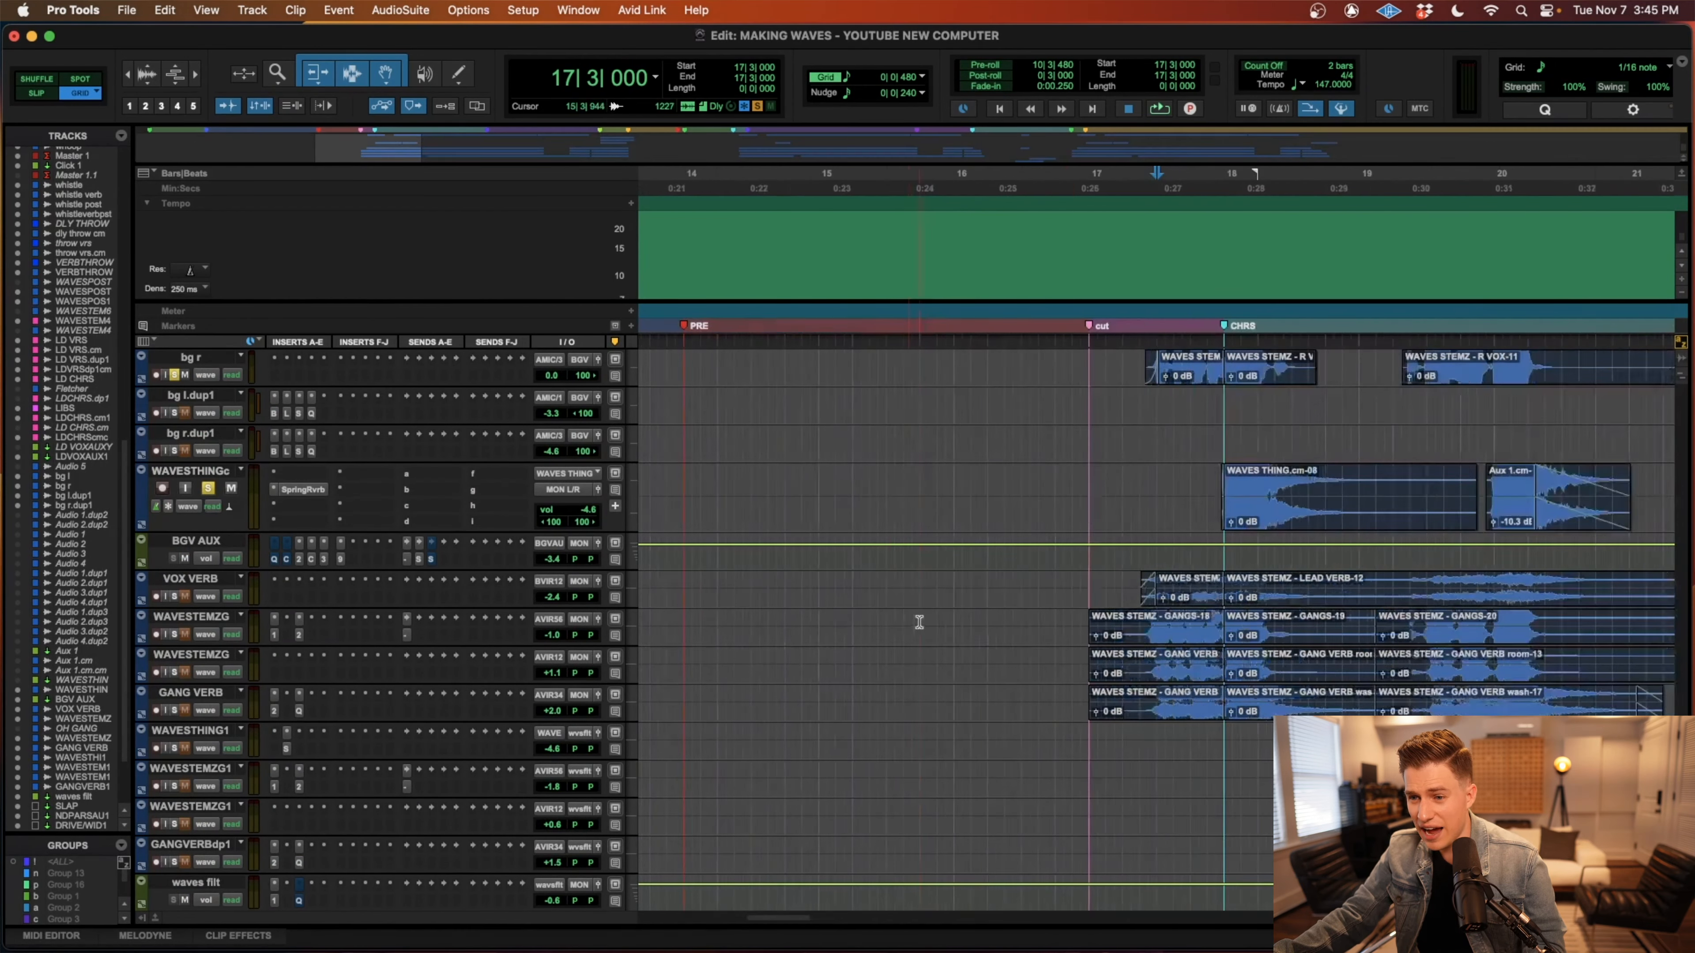
key("t")
key("r")
left_click_drag(1136, 584, 1258, 589)
key("r")
scroll(1237, 596, "right", 5)
key("r")
left_click(1394, 602, "shift")
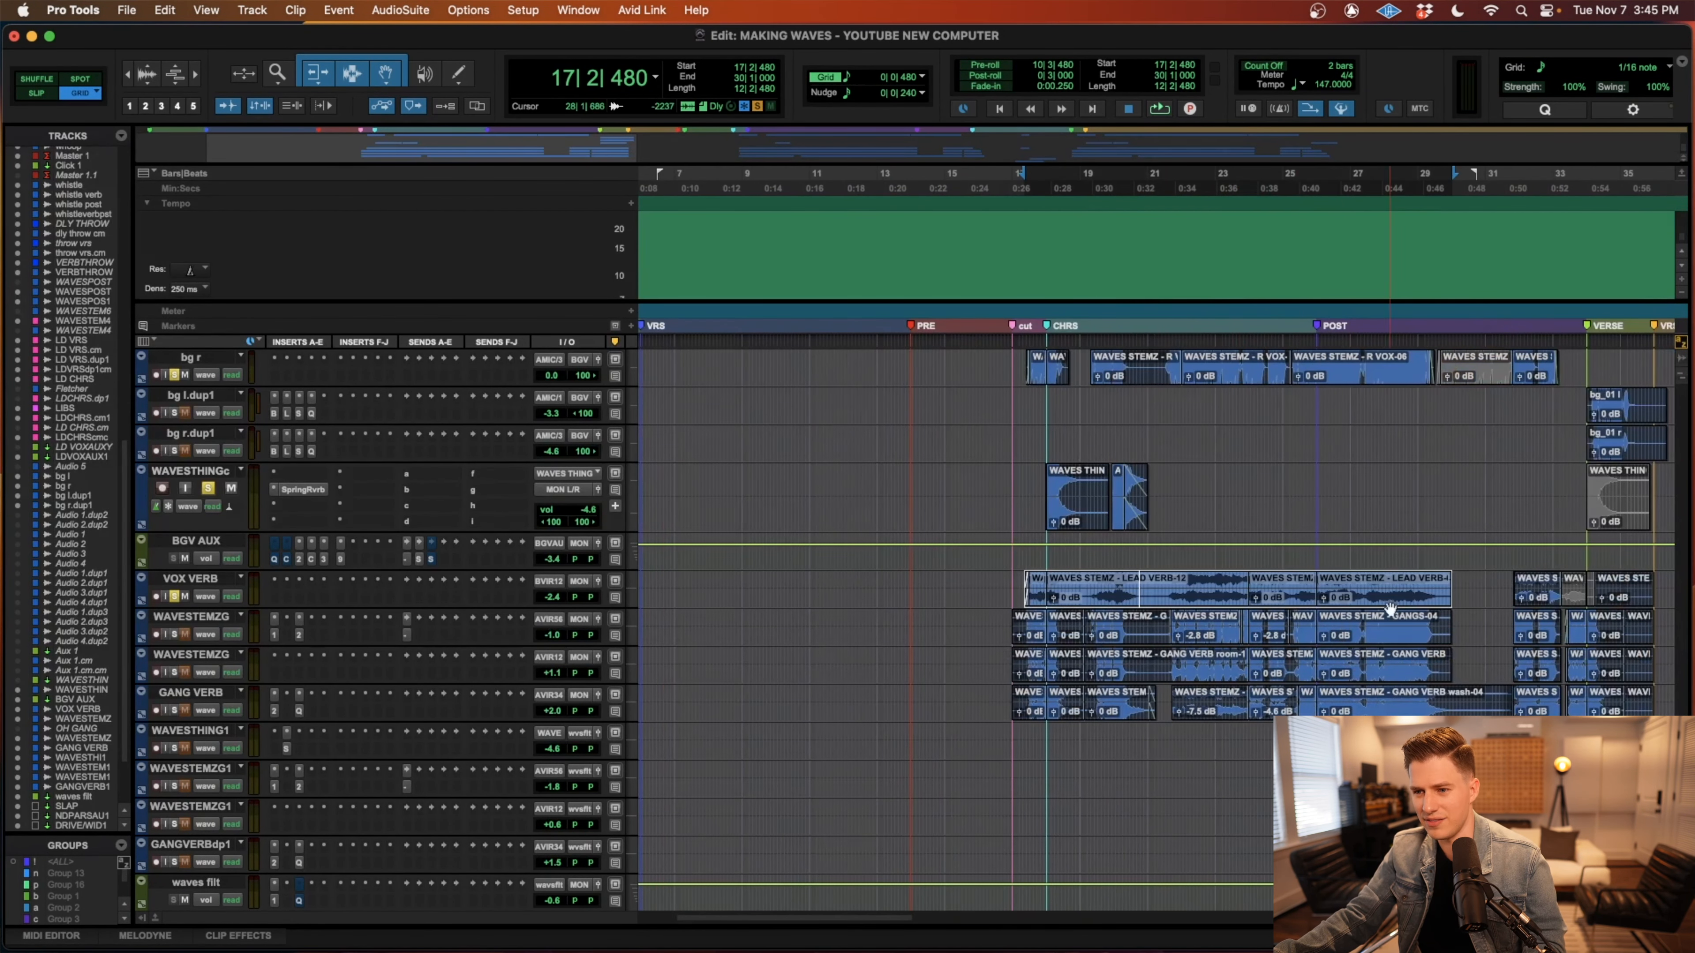
Select the gang vocal clips on both WAVESTEMZG tracks and GANG VERB from 17|2|000 to 18|4|480, and solo the gang tracks.
left_click(1022, 619)
key("t")
key("t")
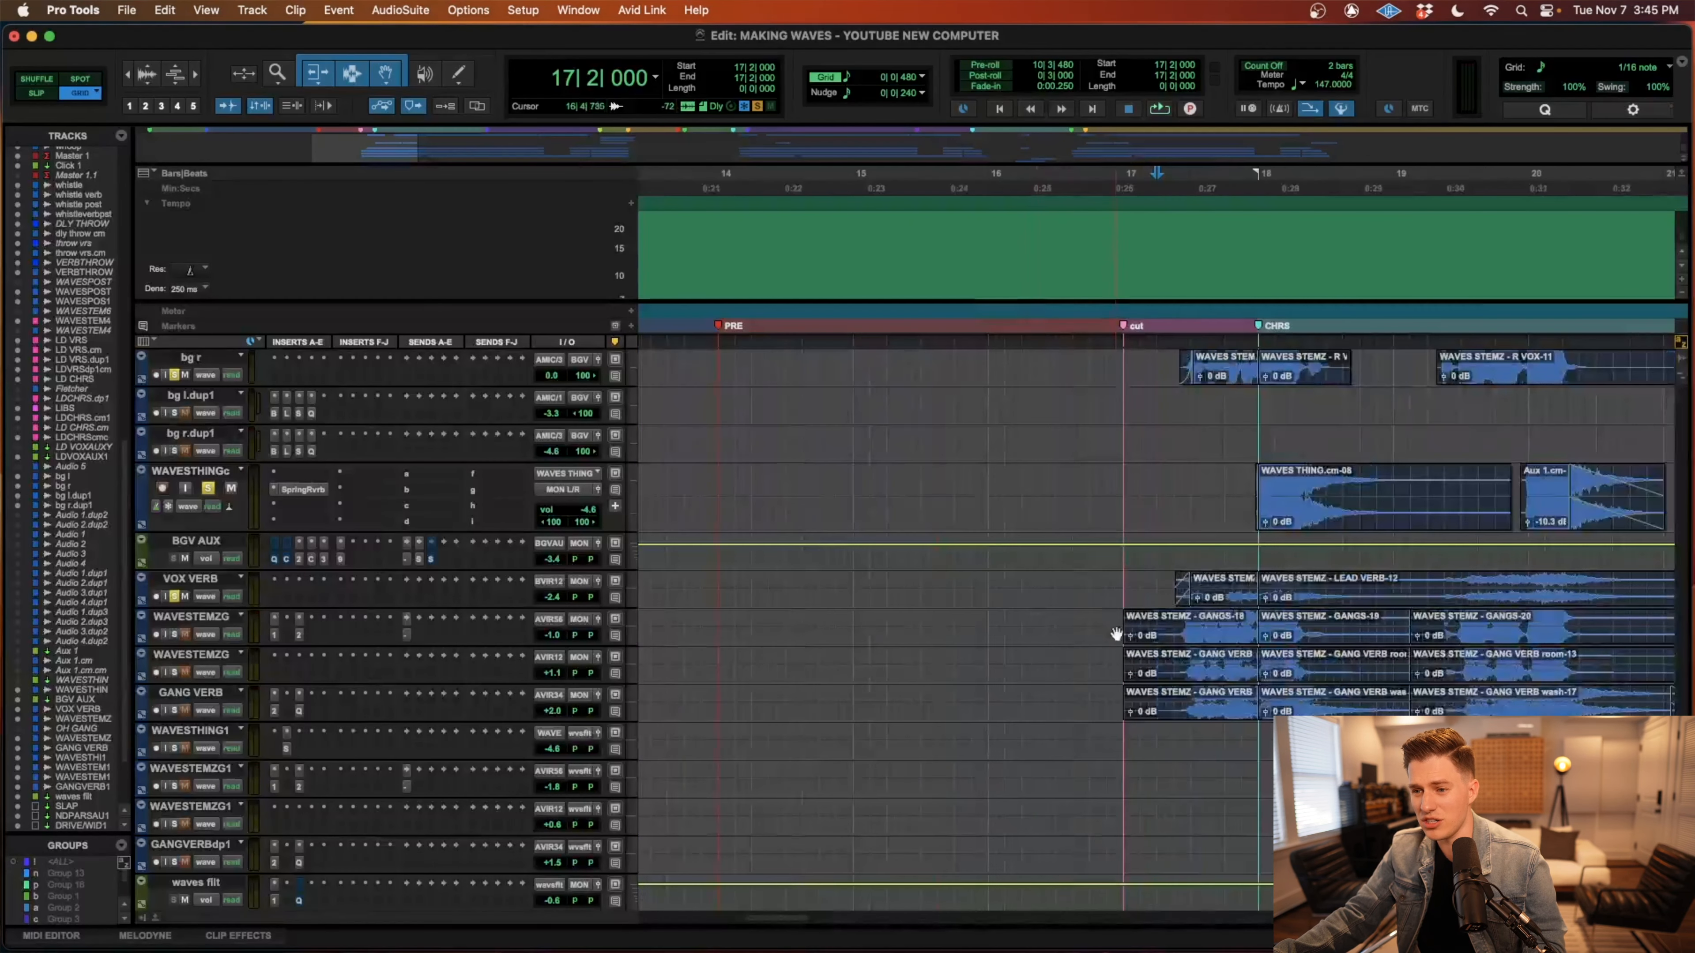
left_click_drag(1162, 627, 1381, 707)
key("r")
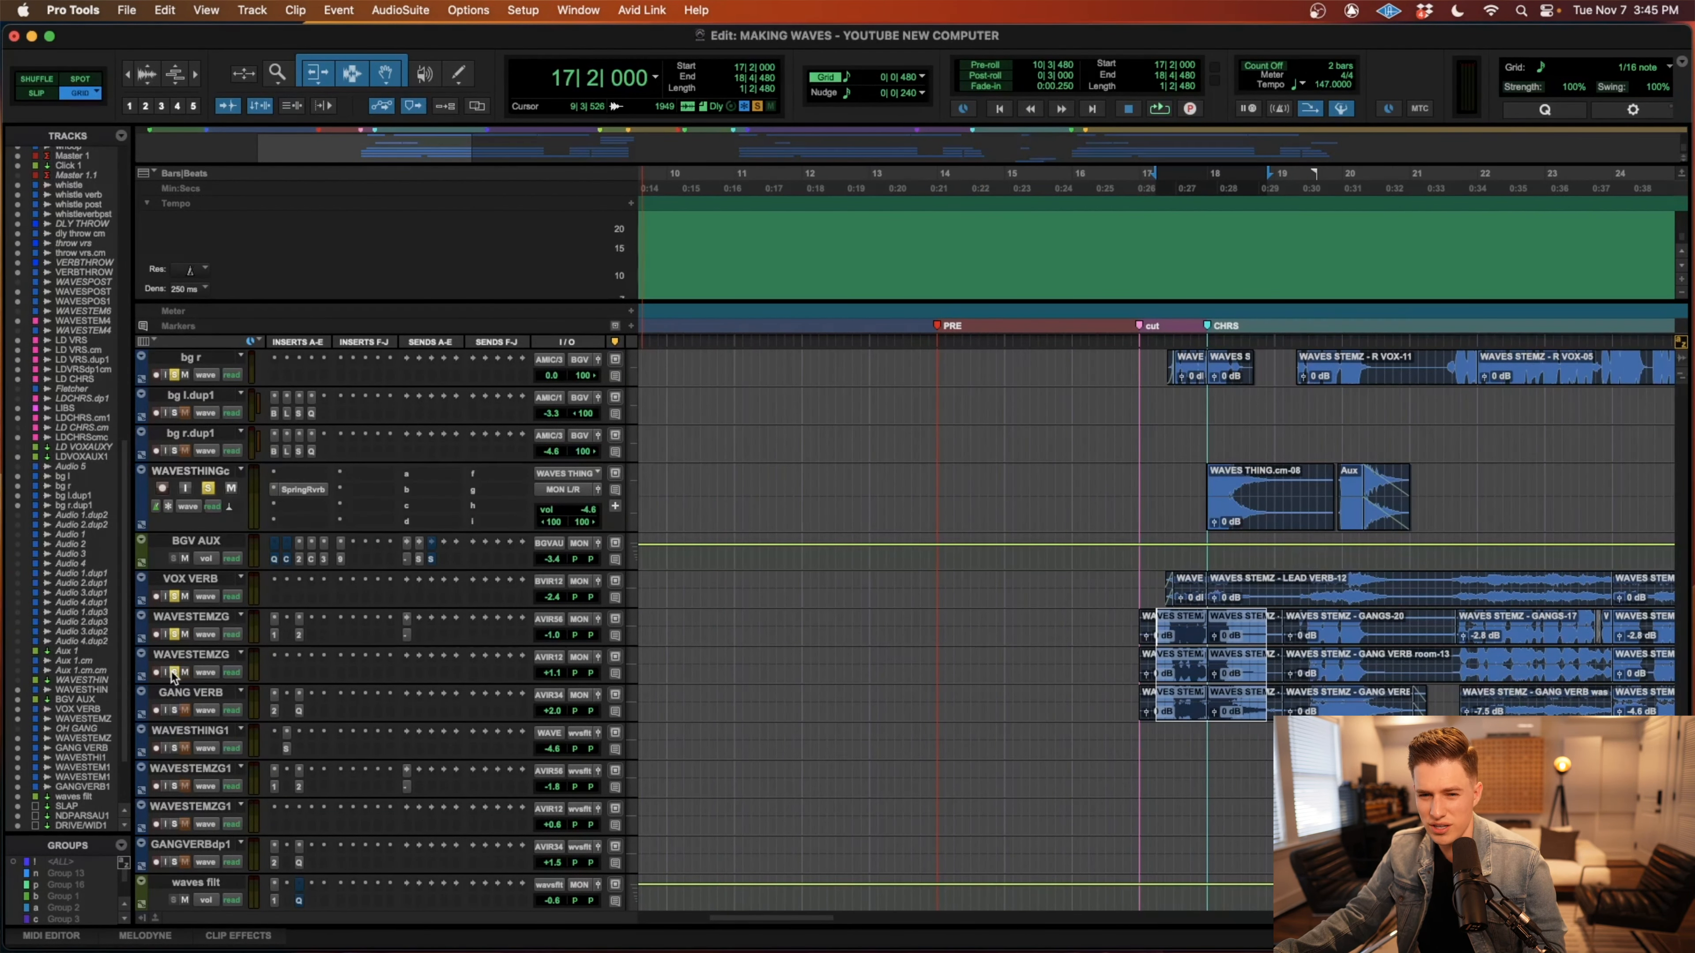
key("r")
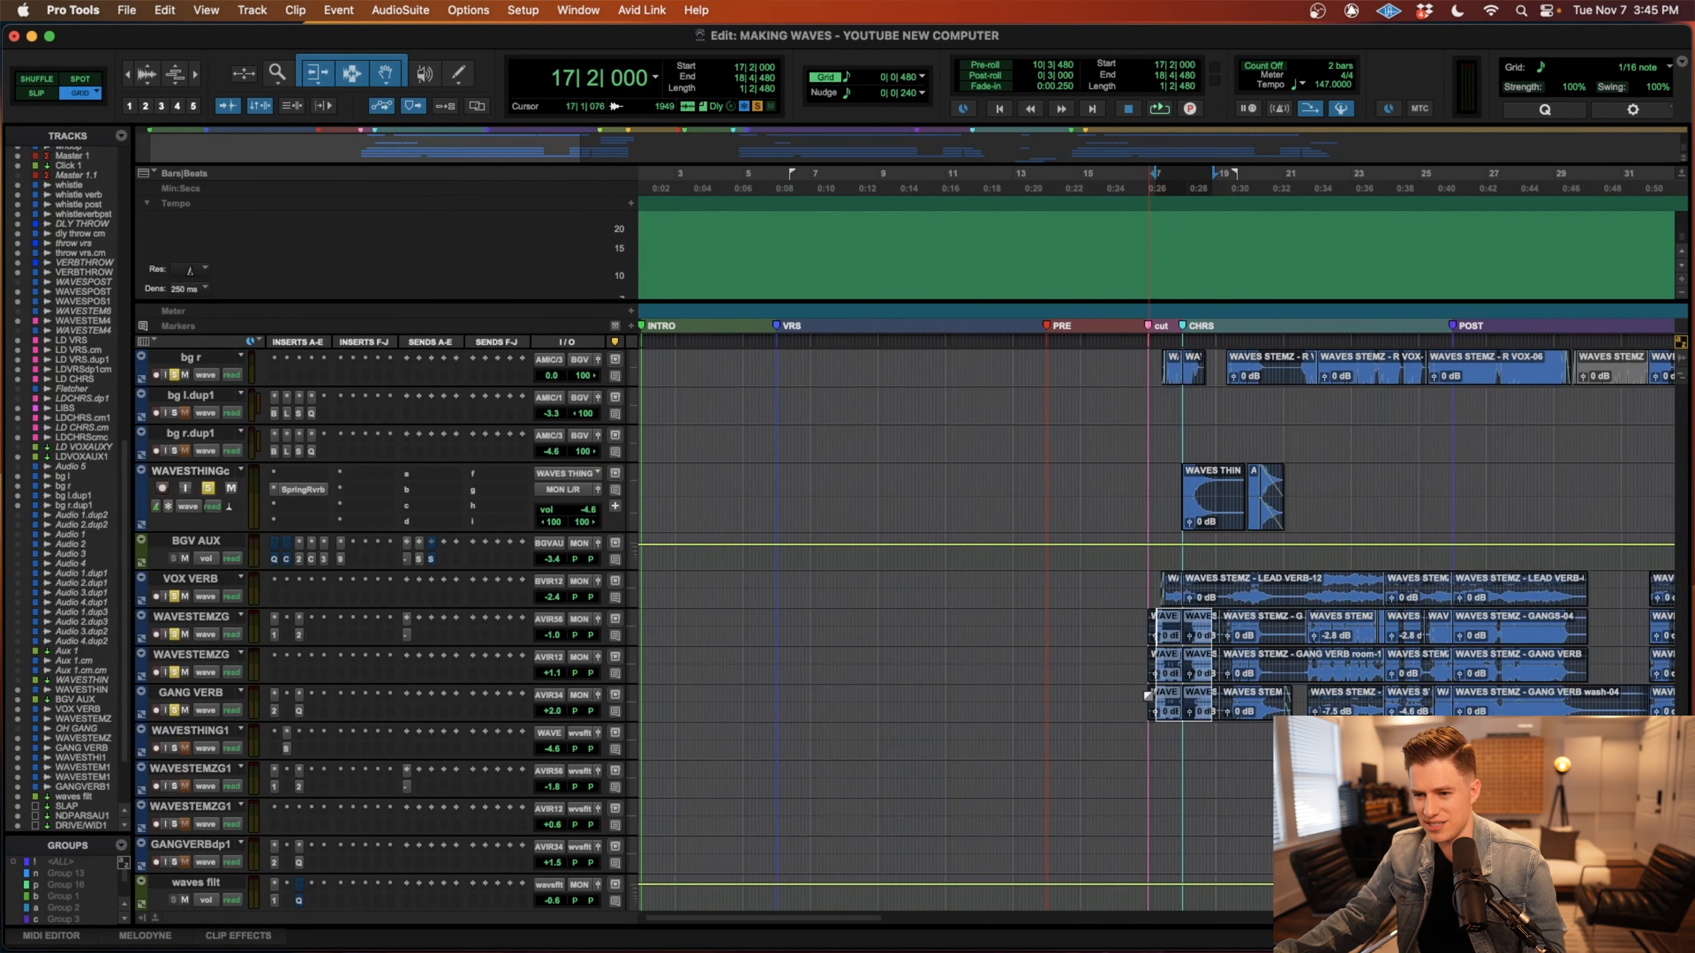
Play the chorus from 16|4|480 with the background, reverb and gang vocal tracks soloed, and stop during the post section.
left_click(1145, 696)
key("space")
scroll(1167, 693, "right", 5)
scroll(1168, 693, "up", 3)
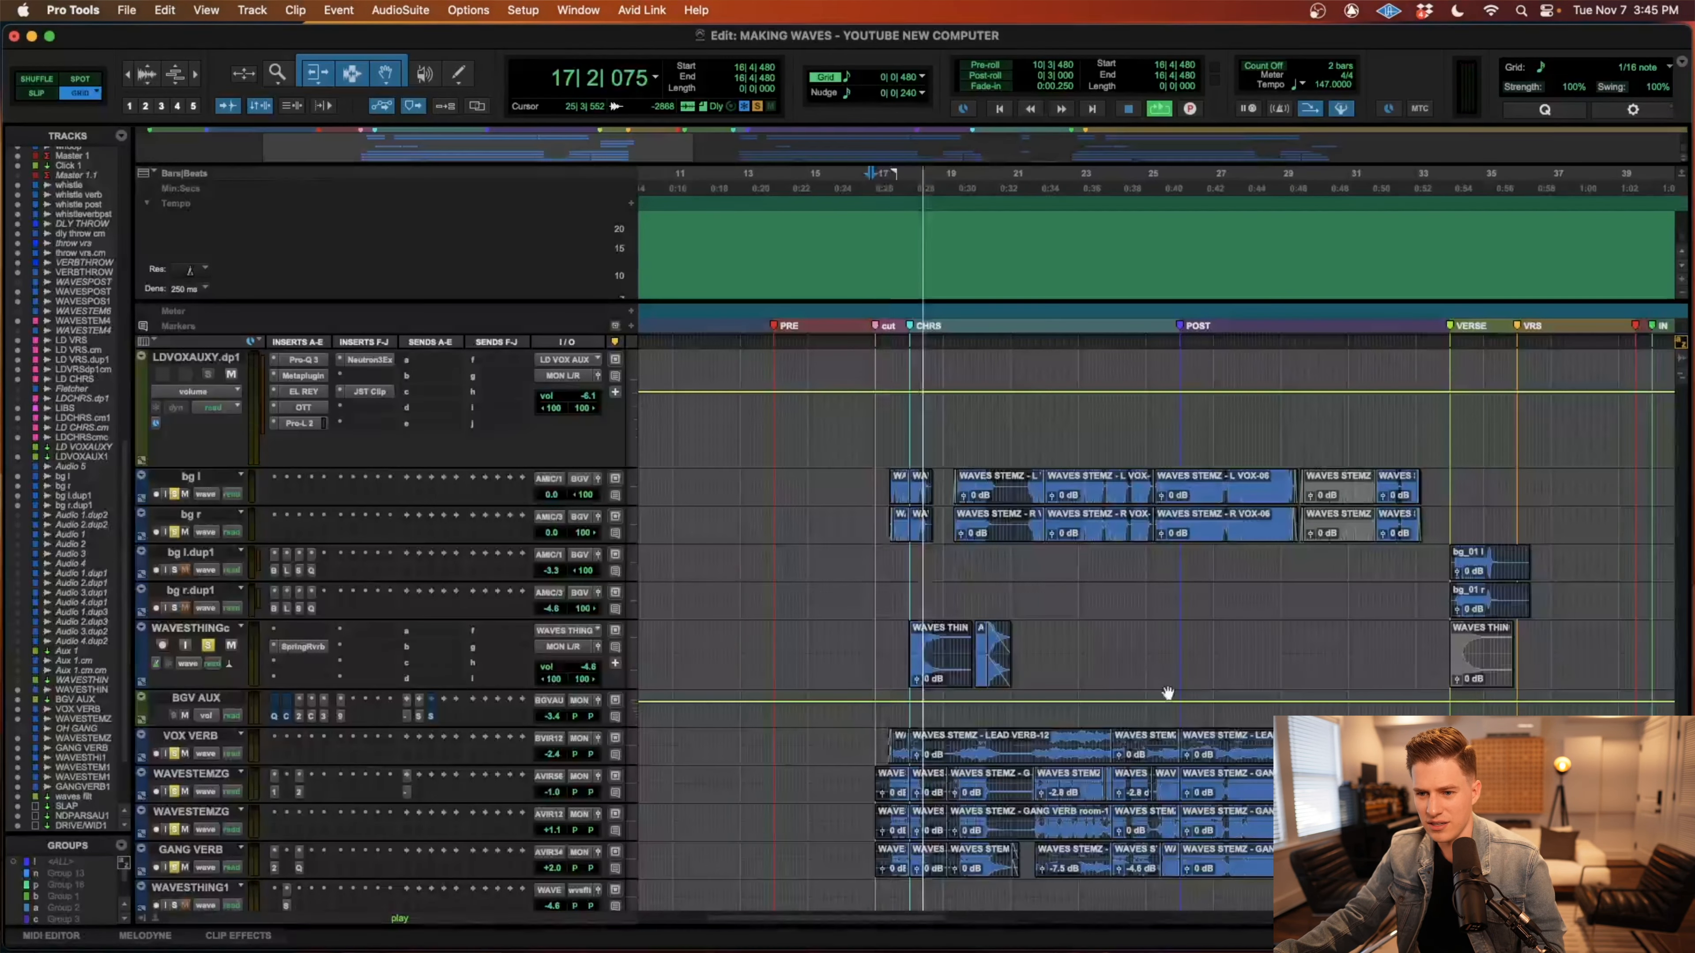
scroll(1168, 693, "right", 4)
scroll(1167, 691, "down", 4)
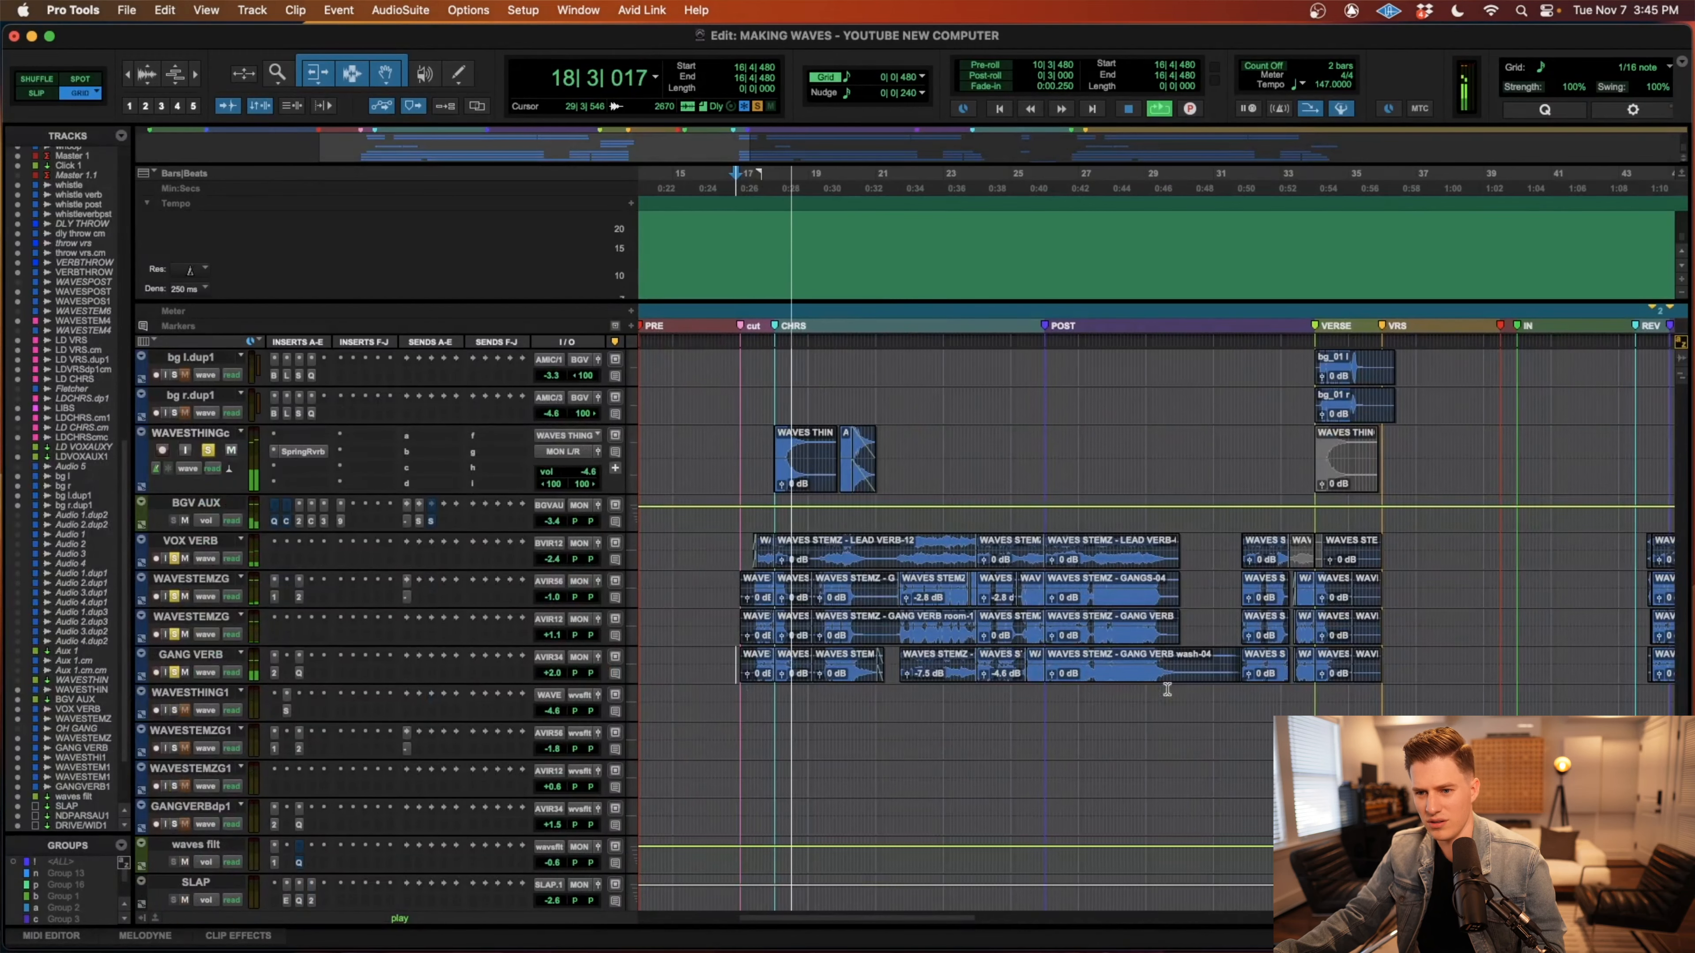
scroll(1168, 689, "up", 4)
scroll(1168, 689, "right", 1)
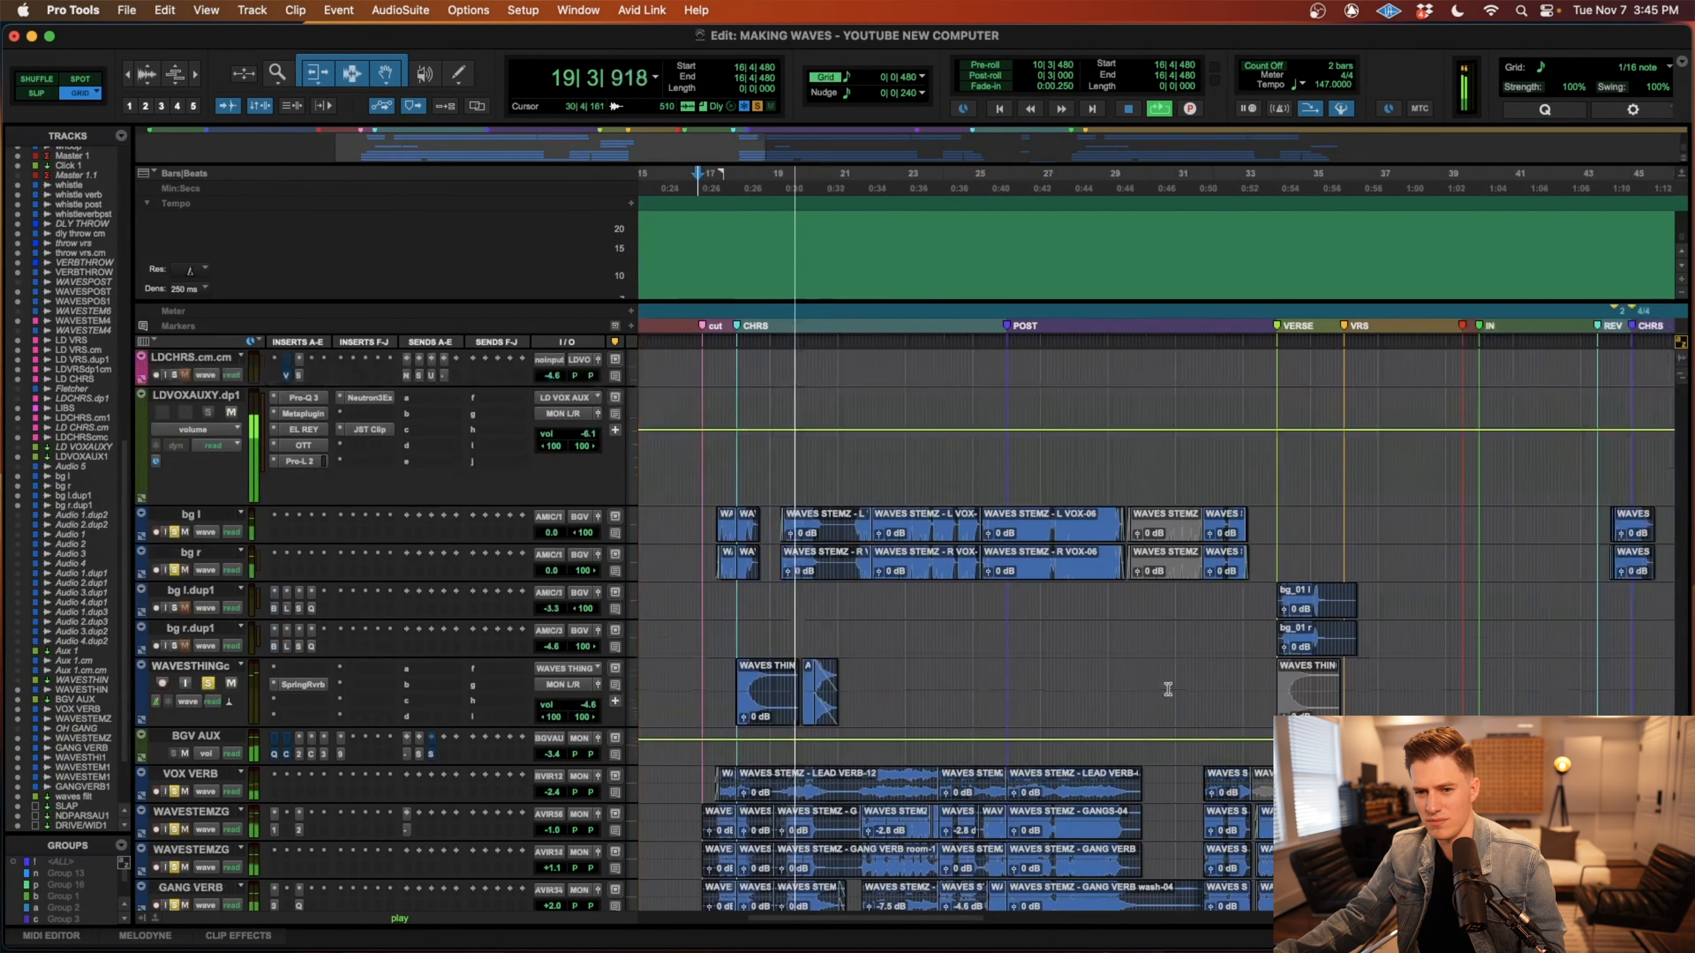
scroll(1168, 690, "up", 1)
scroll(1168, 688, "down", 6)
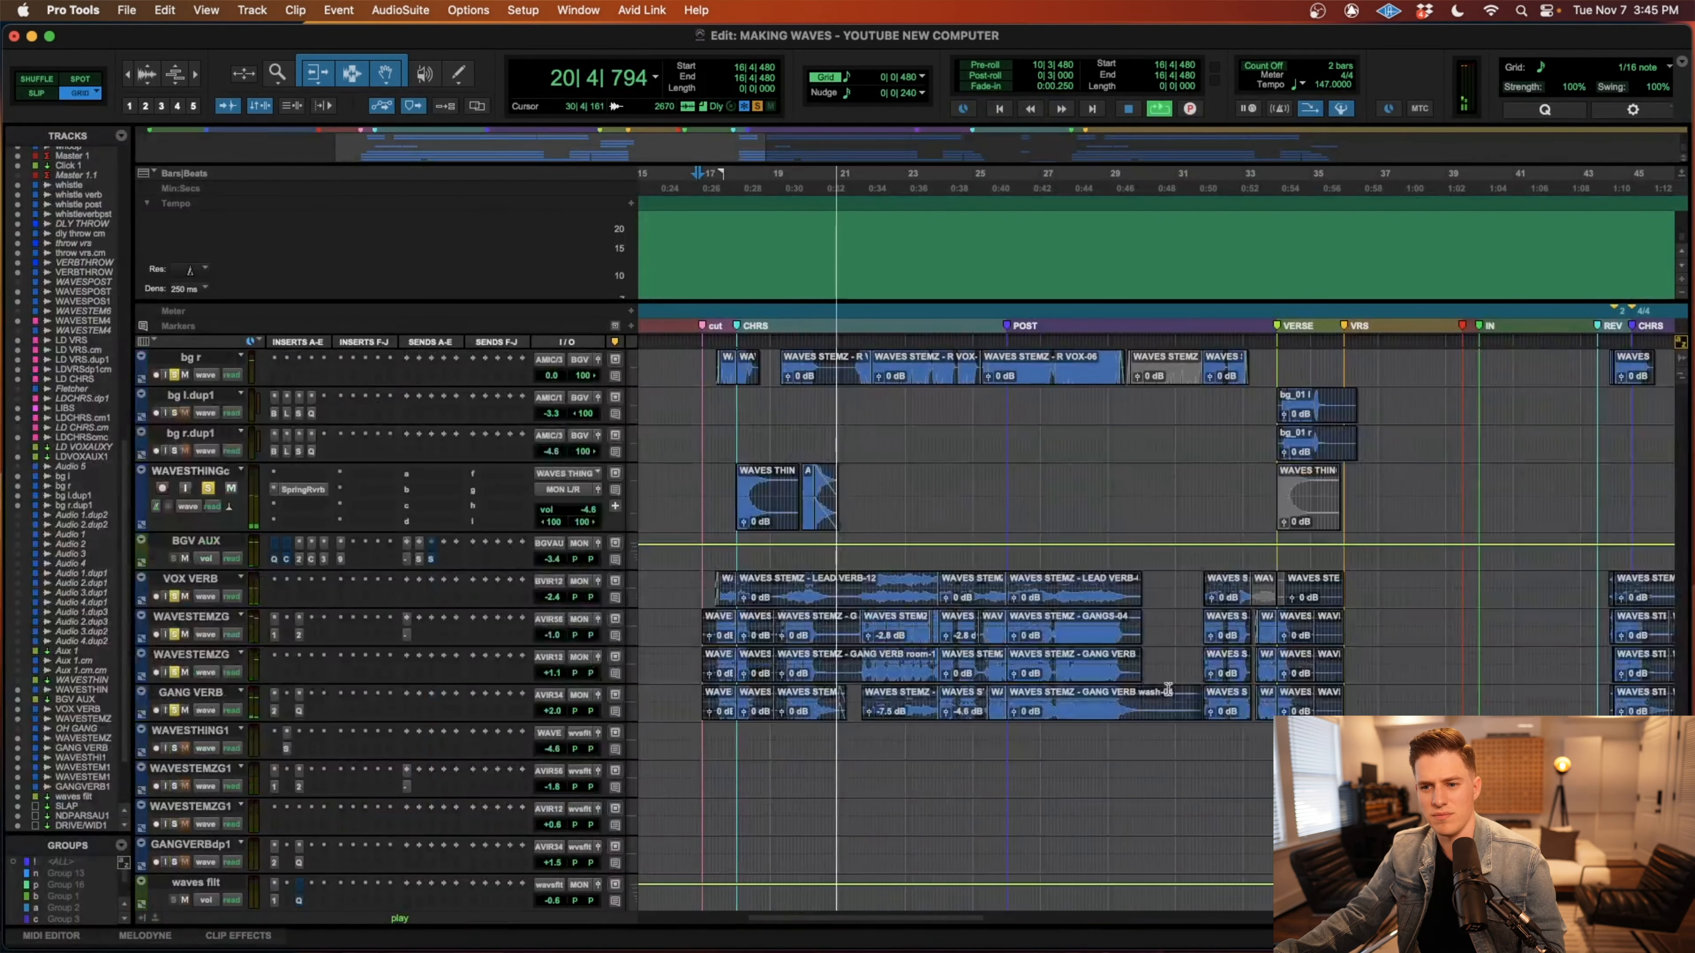
scroll(1166, 693, "up", 4)
scroll(1166, 693, "down", 4)
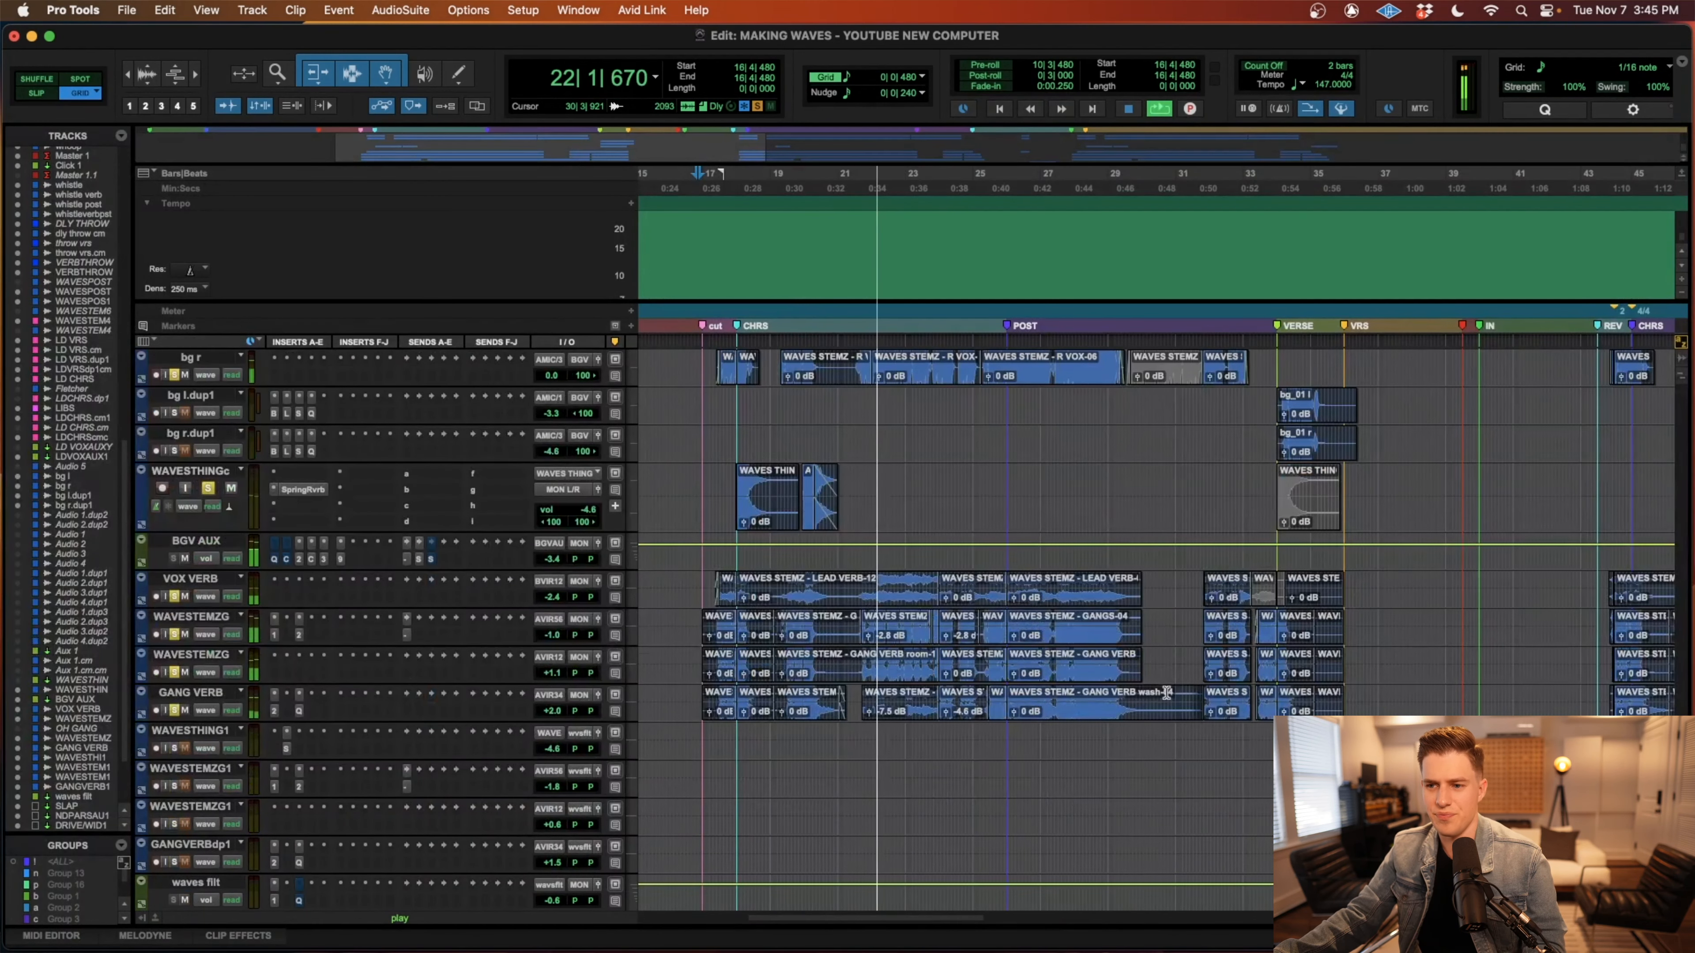
scroll(1167, 693, "up", 1)
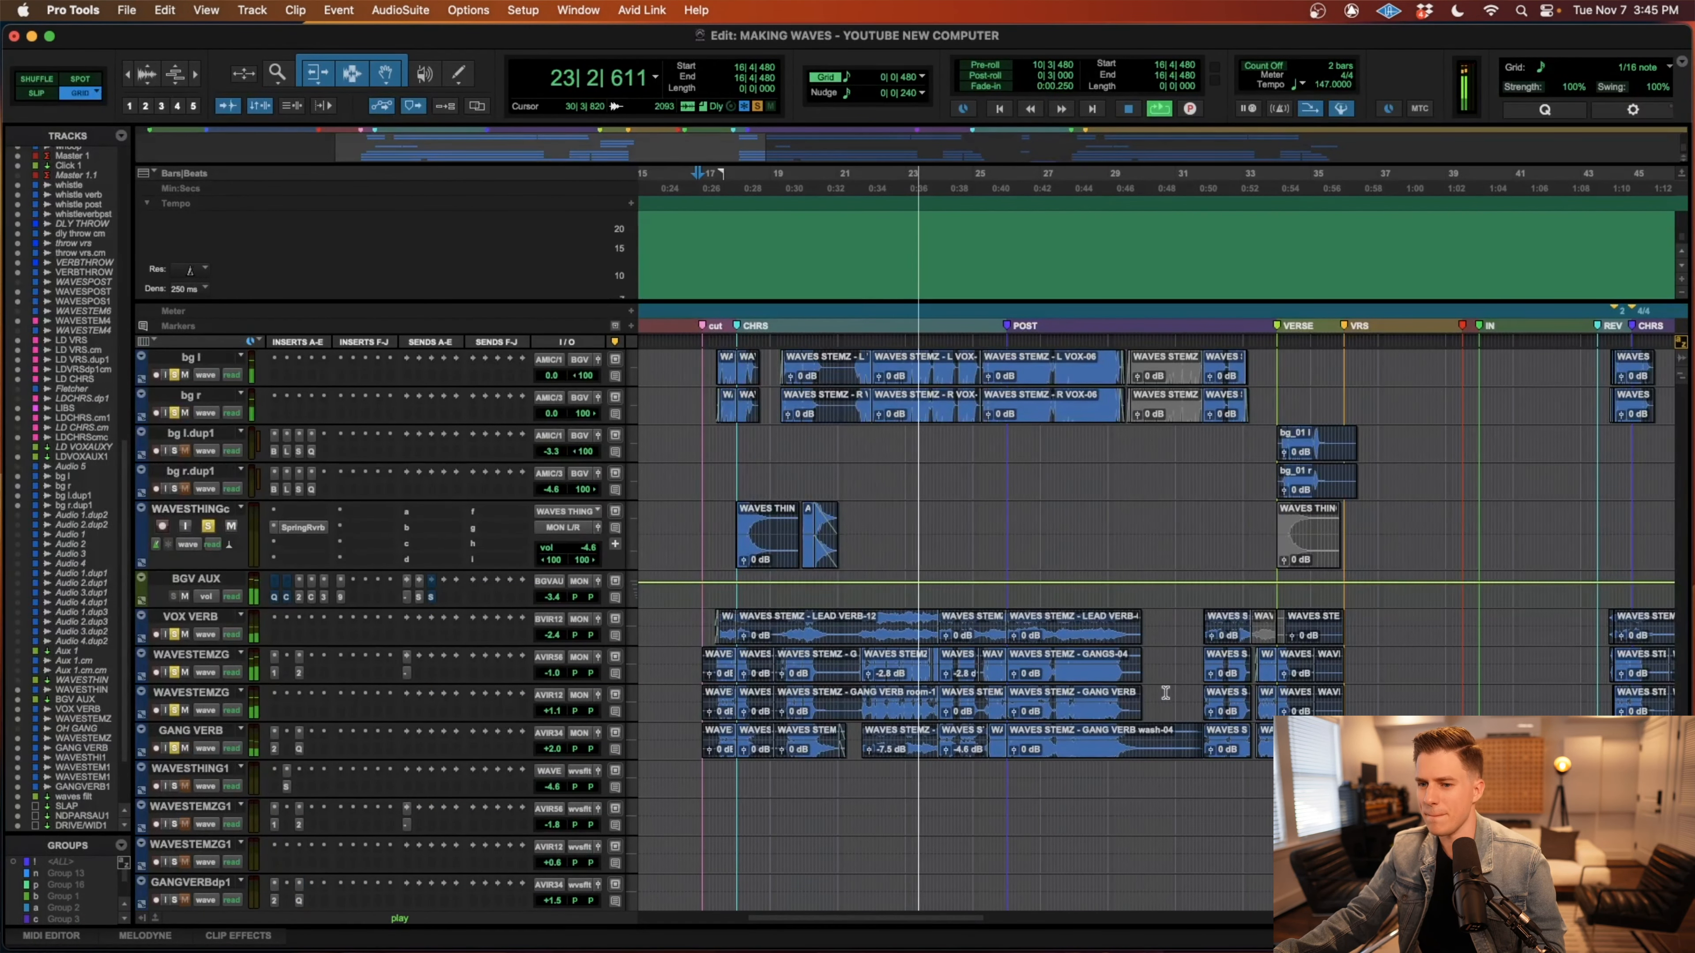
scroll(1165, 693, "down", 1)
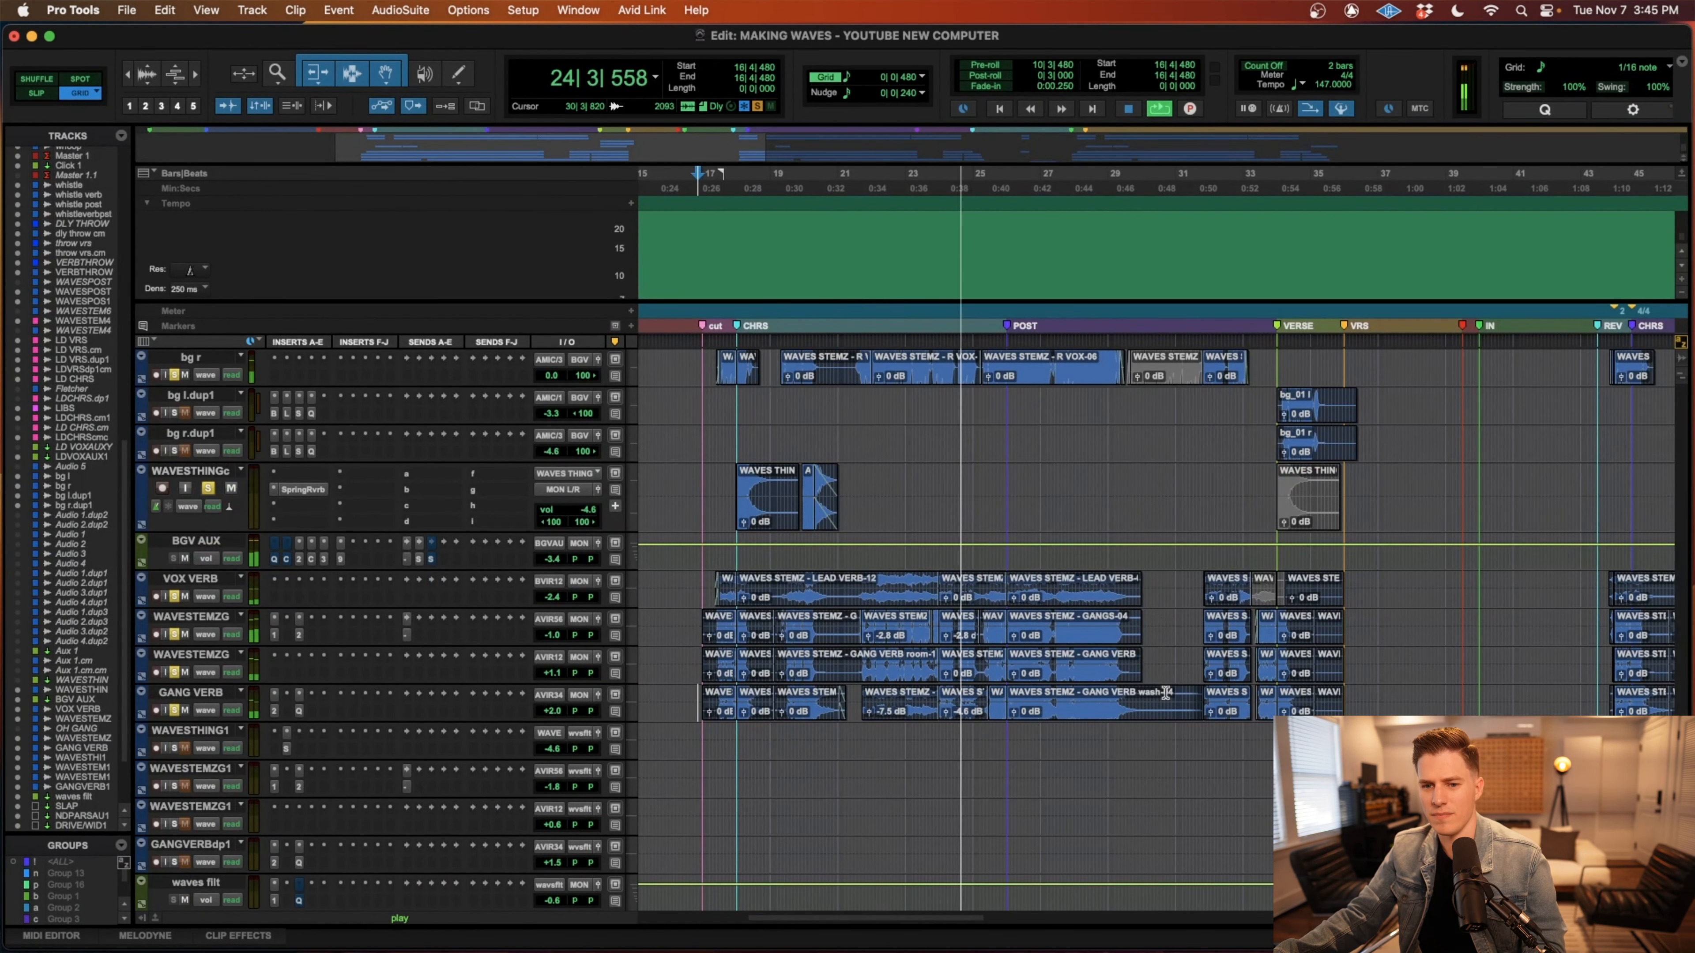
scroll(1166, 692, "up", 3)
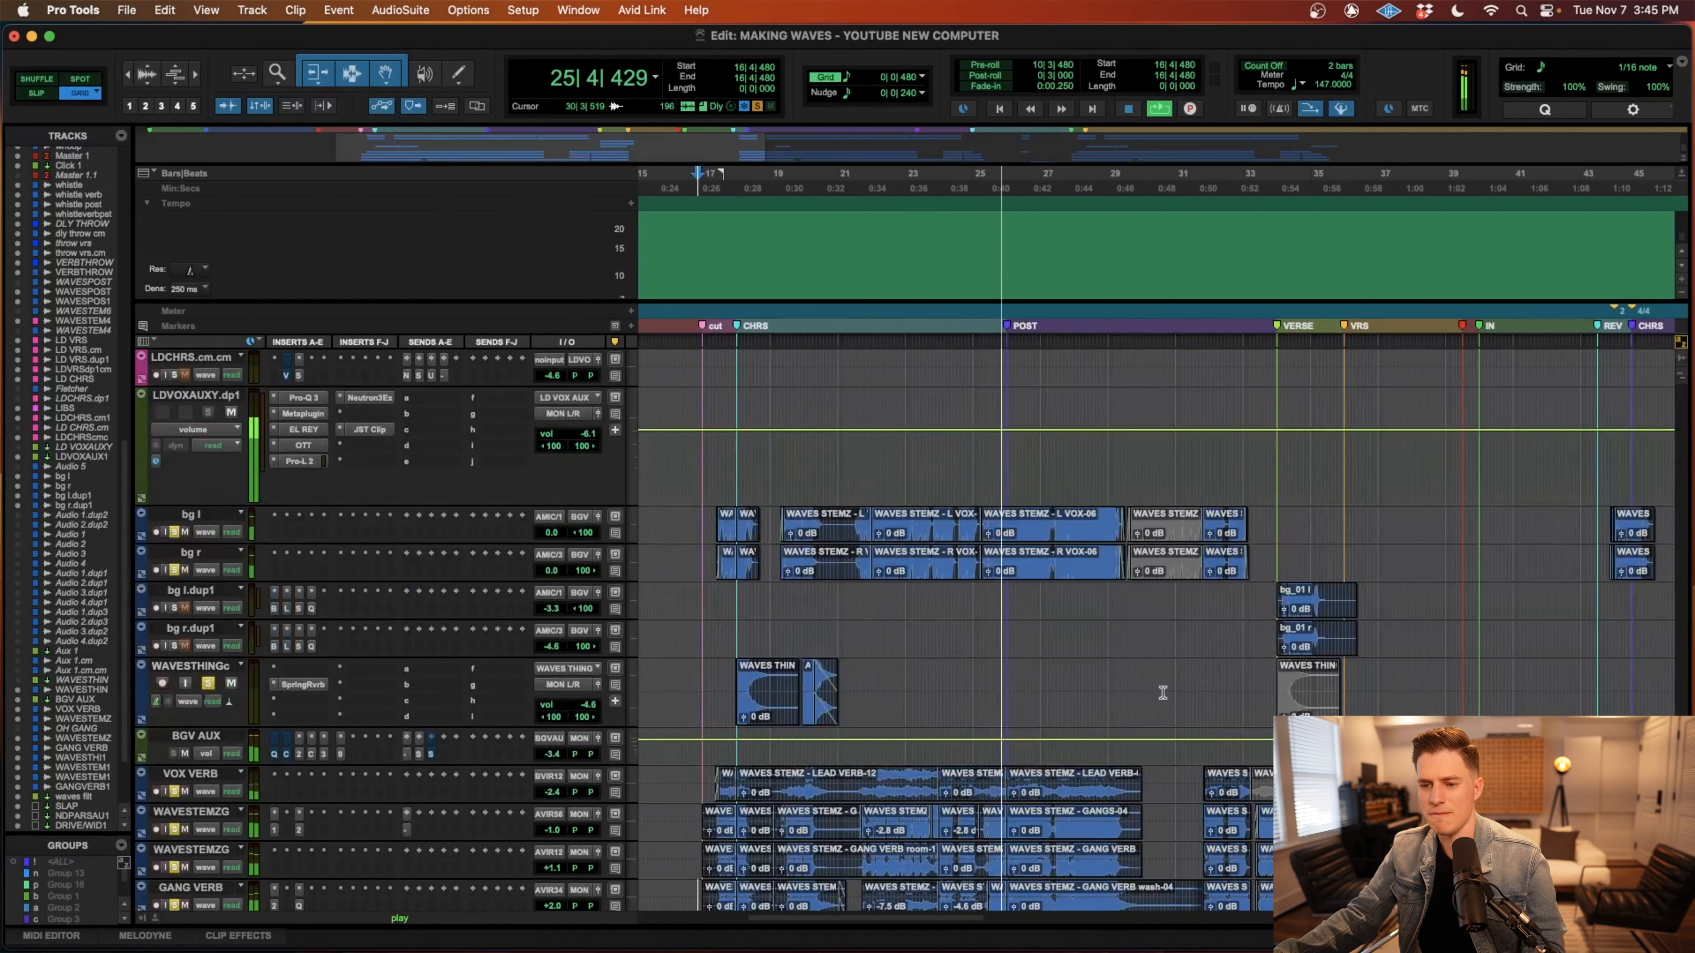
scroll(1163, 693, "down", 3)
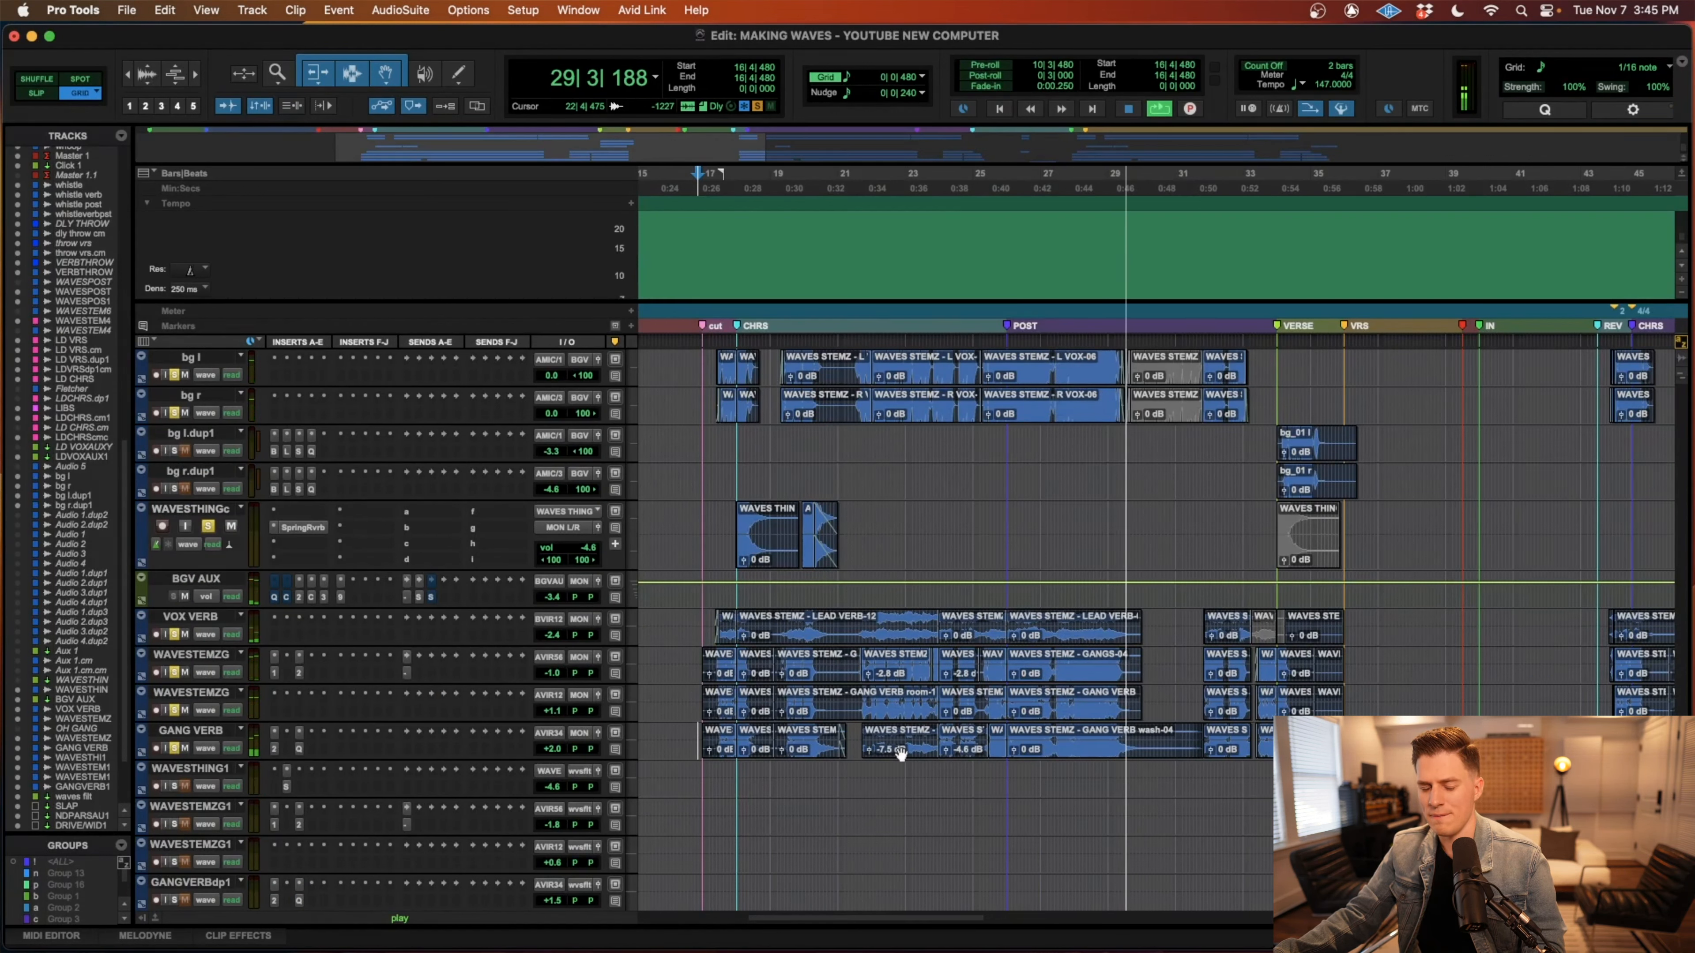
key("space")
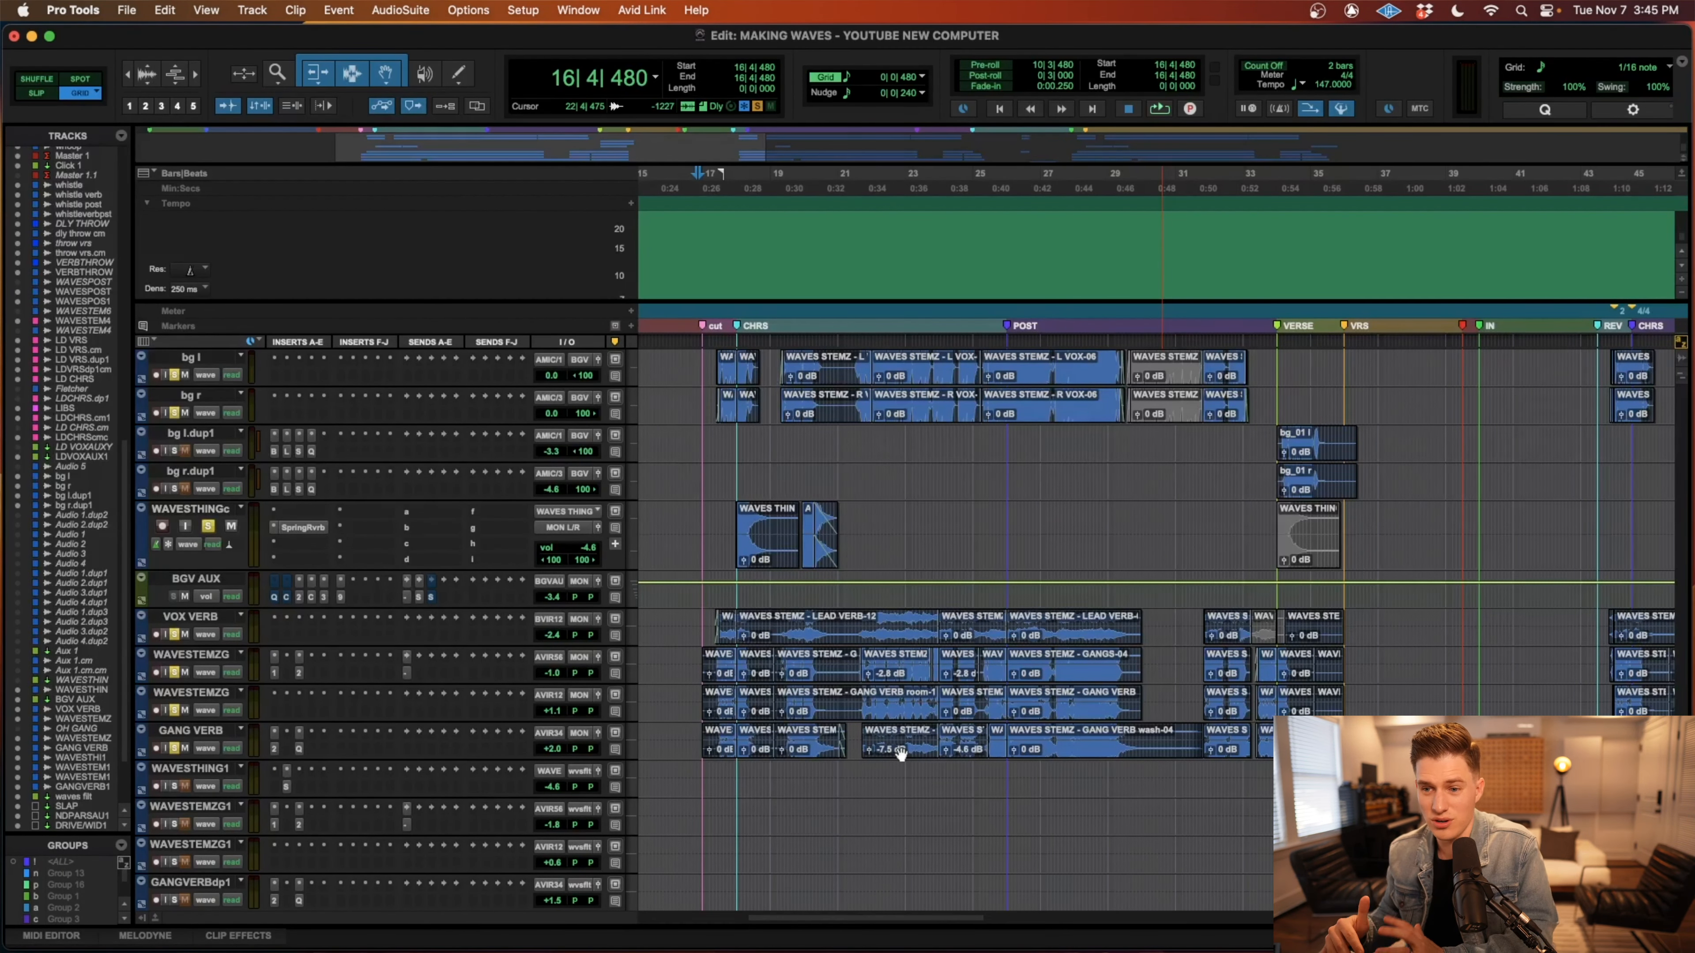
Select the gang vocal clips on the upper WAVESTEMZG track from 17|1|000 through the POST section.
scroll(901, 753, "up", 8)
scroll(905, 759, "down", 6)
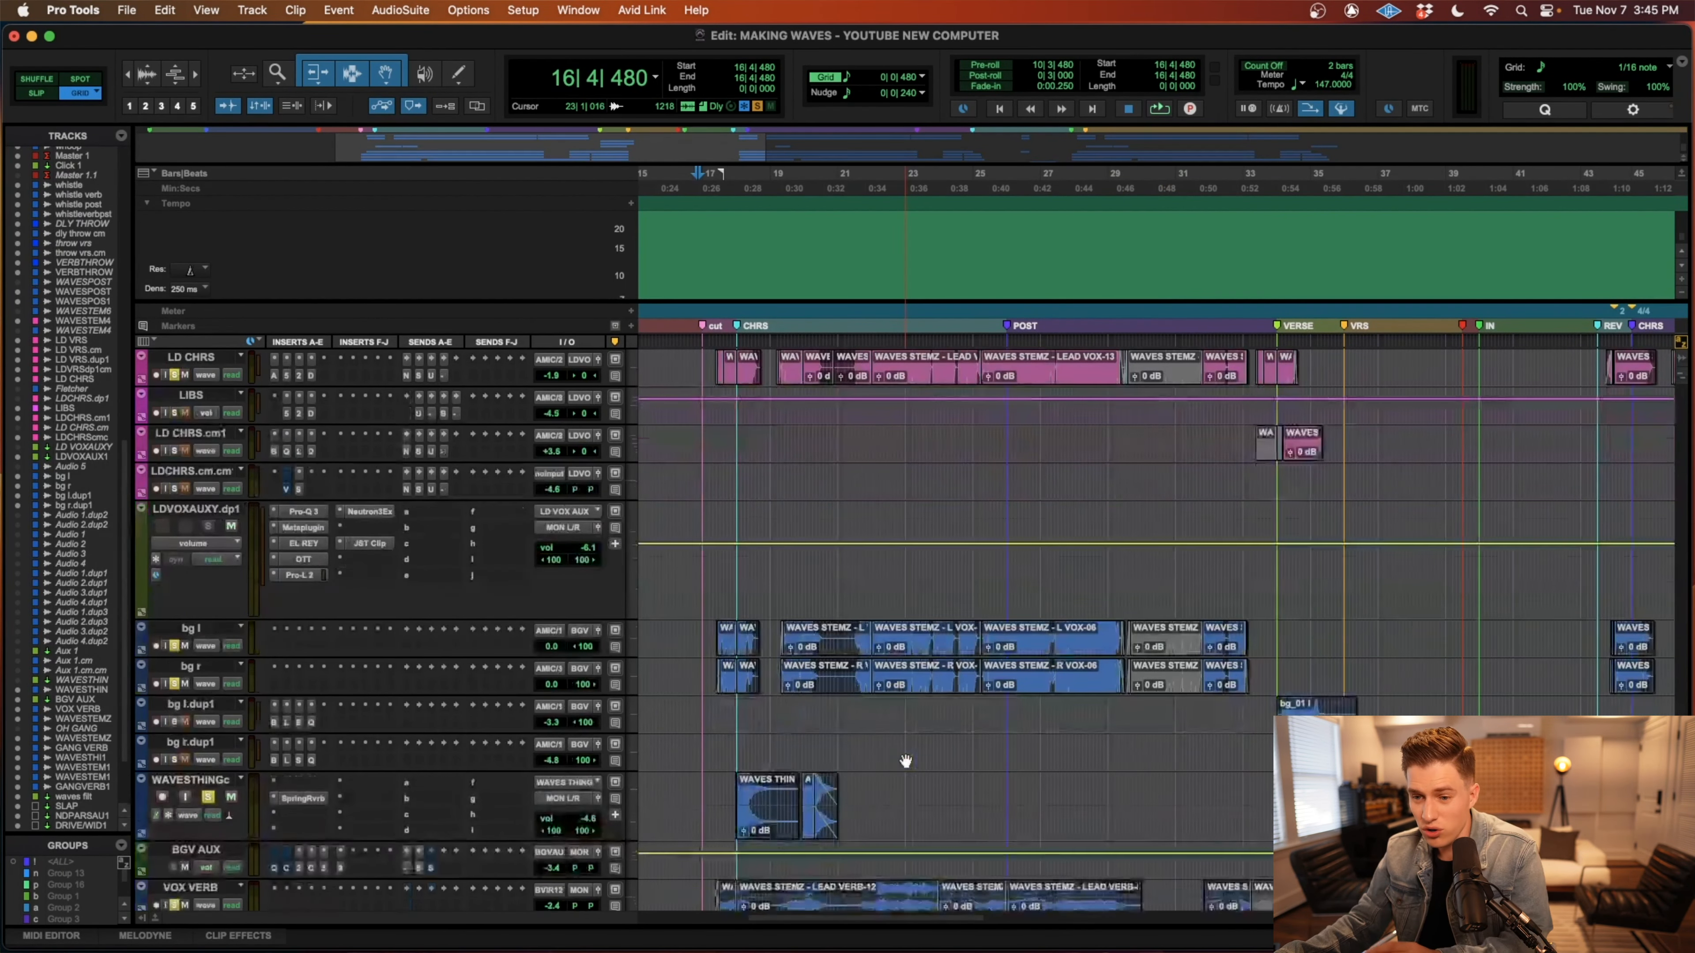
left_click(875, 827)
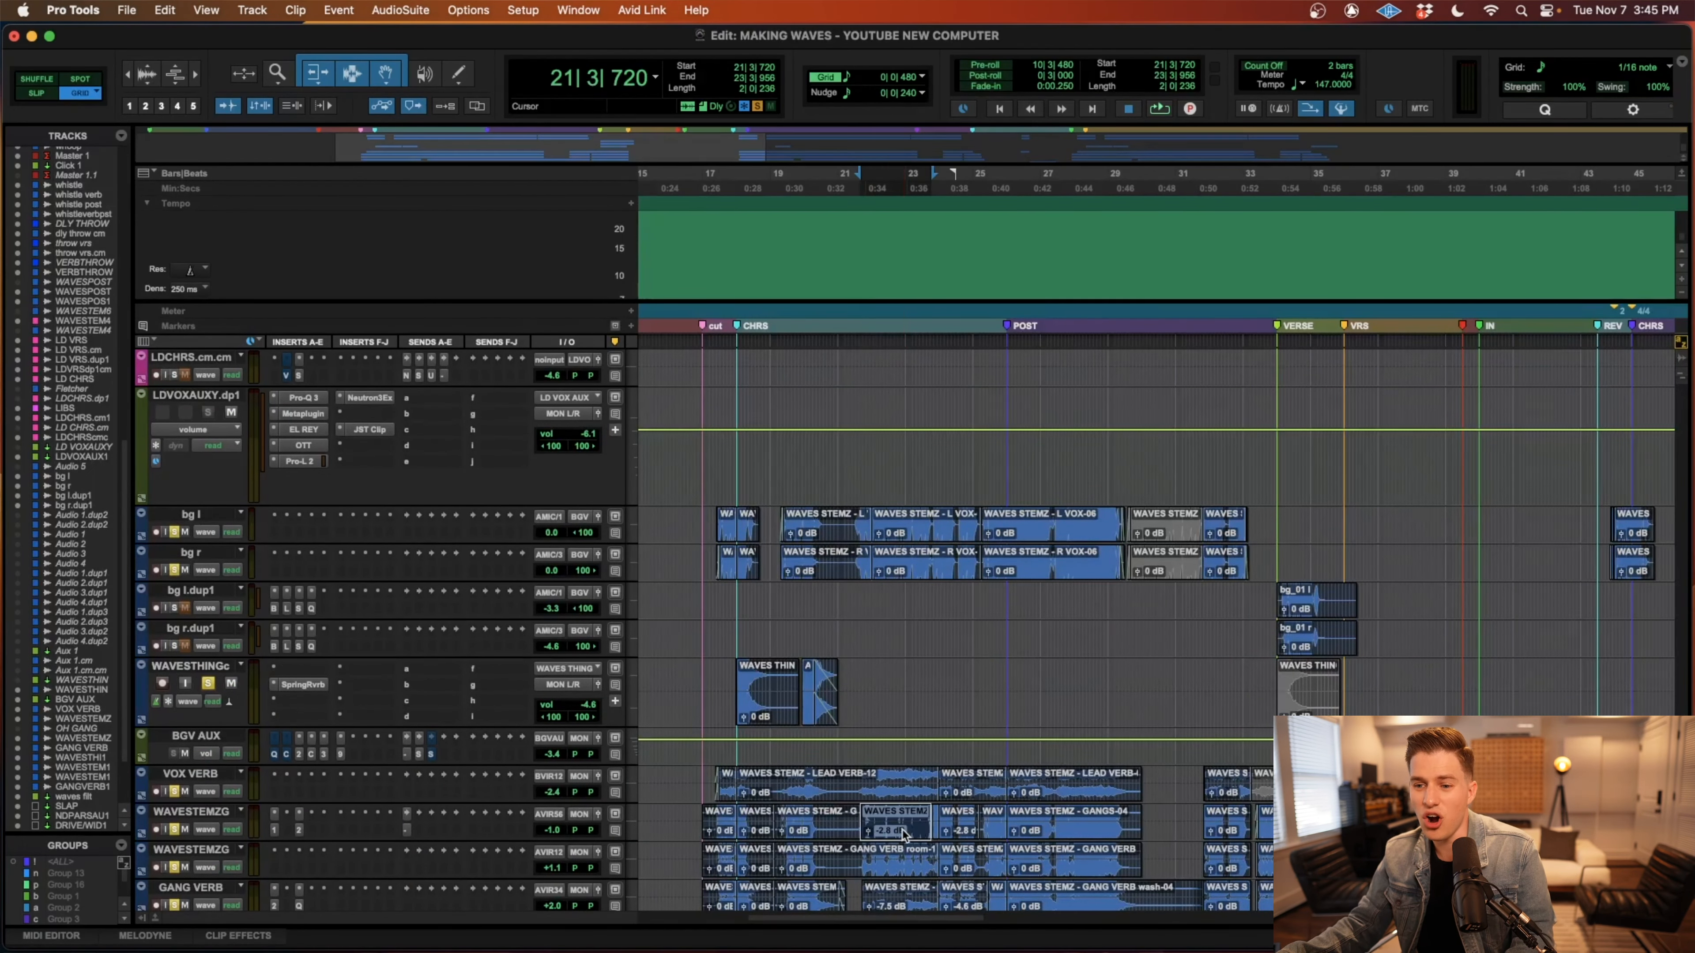
key("t")
left_click(875, 834, "shift")
key("r")
left_click(1115, 842, "shift")
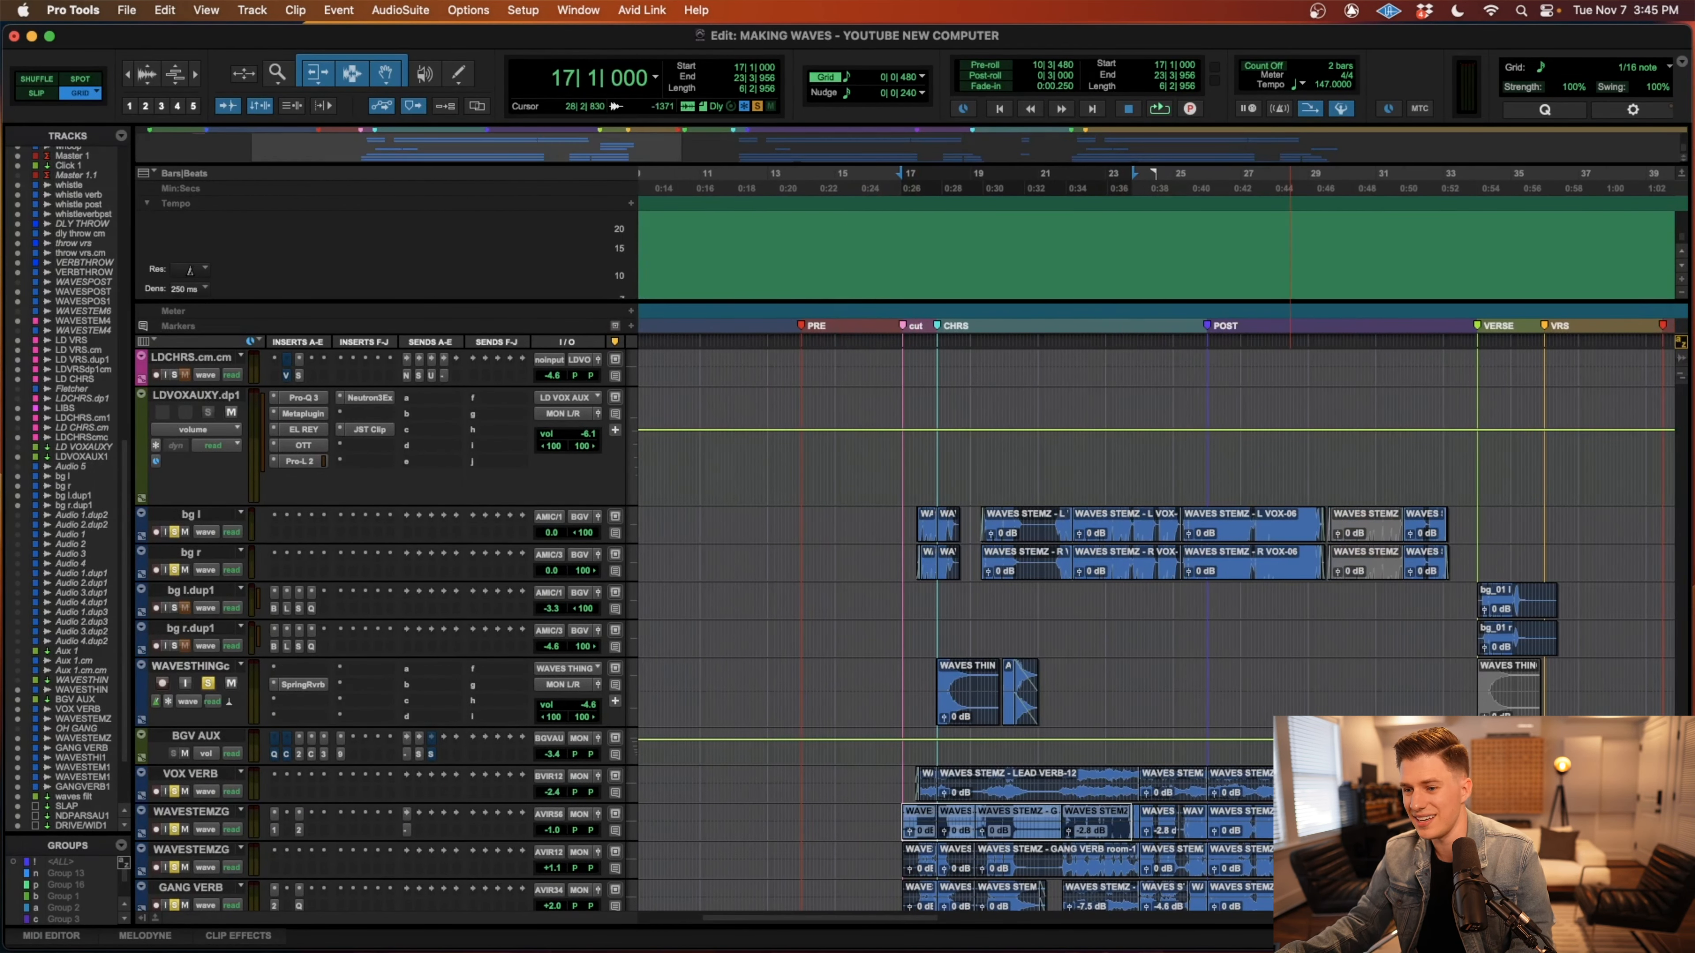
left_click(1290, 830, "shift")
scroll(1290, 829, "down", 10)
scroll(1289, 829, "up", 5)
scroll(1288, 829, "up", 1)
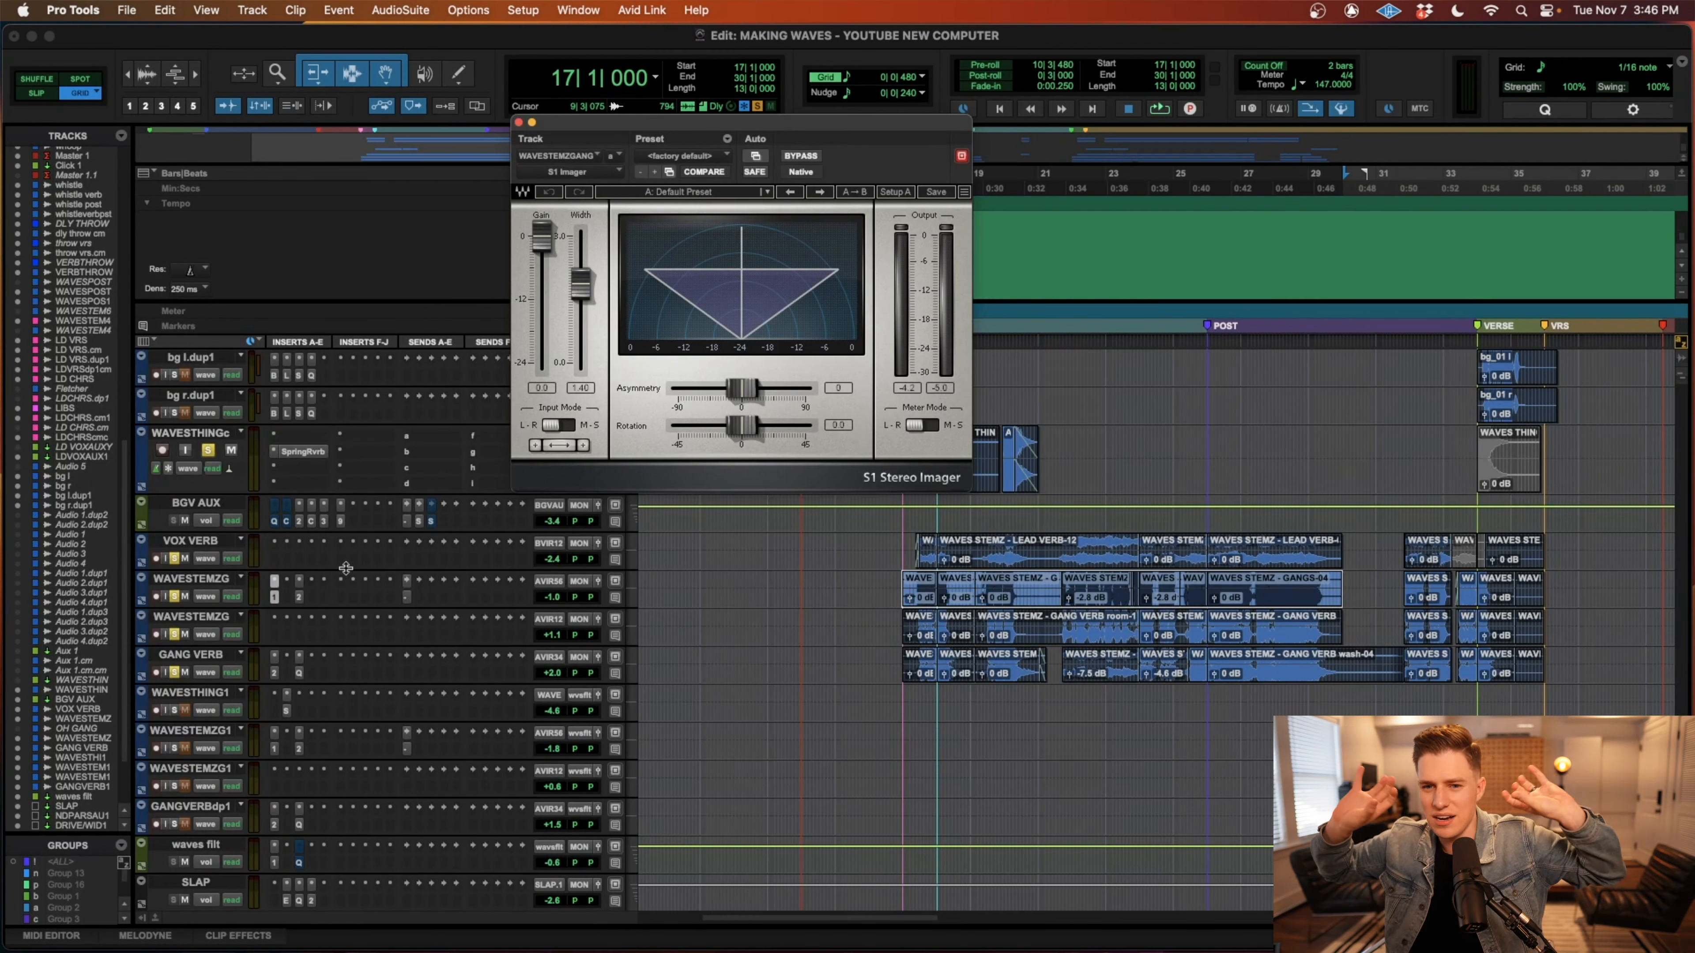
Inspect the soothe2 settings on the upper WAVESTEMZG track and the GANG VERB inserts including FabFilter Pro-Q 3, and close the plug-in windows.
left_click(300, 600)
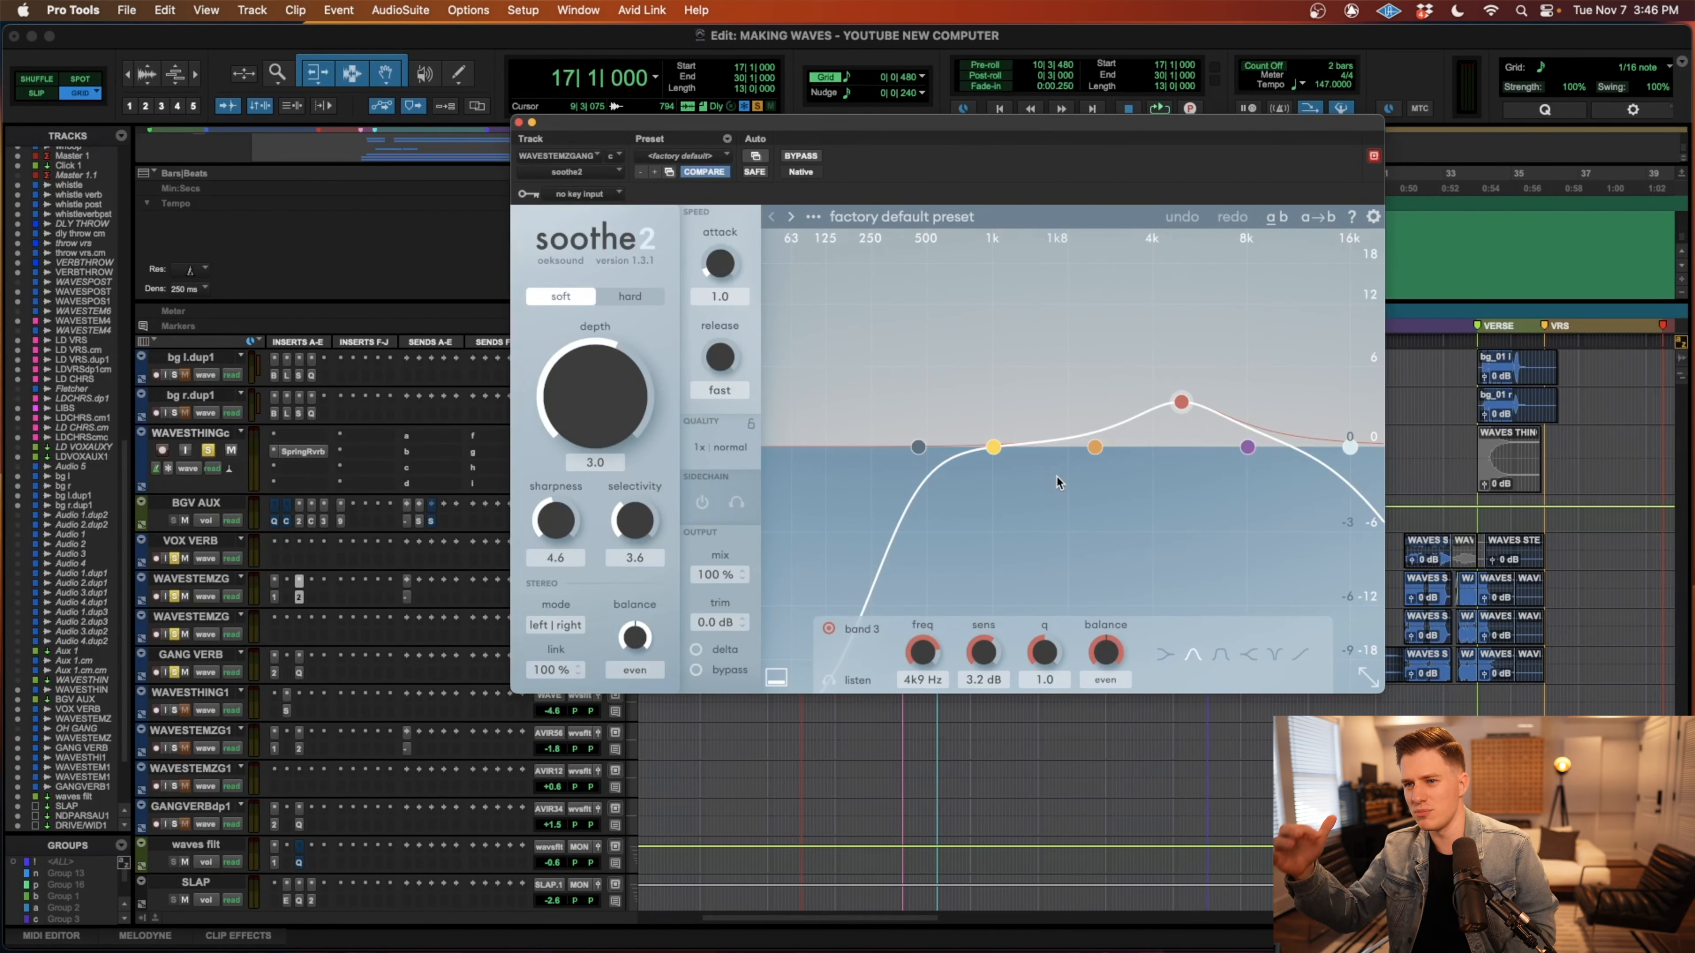
left_click(519, 123)
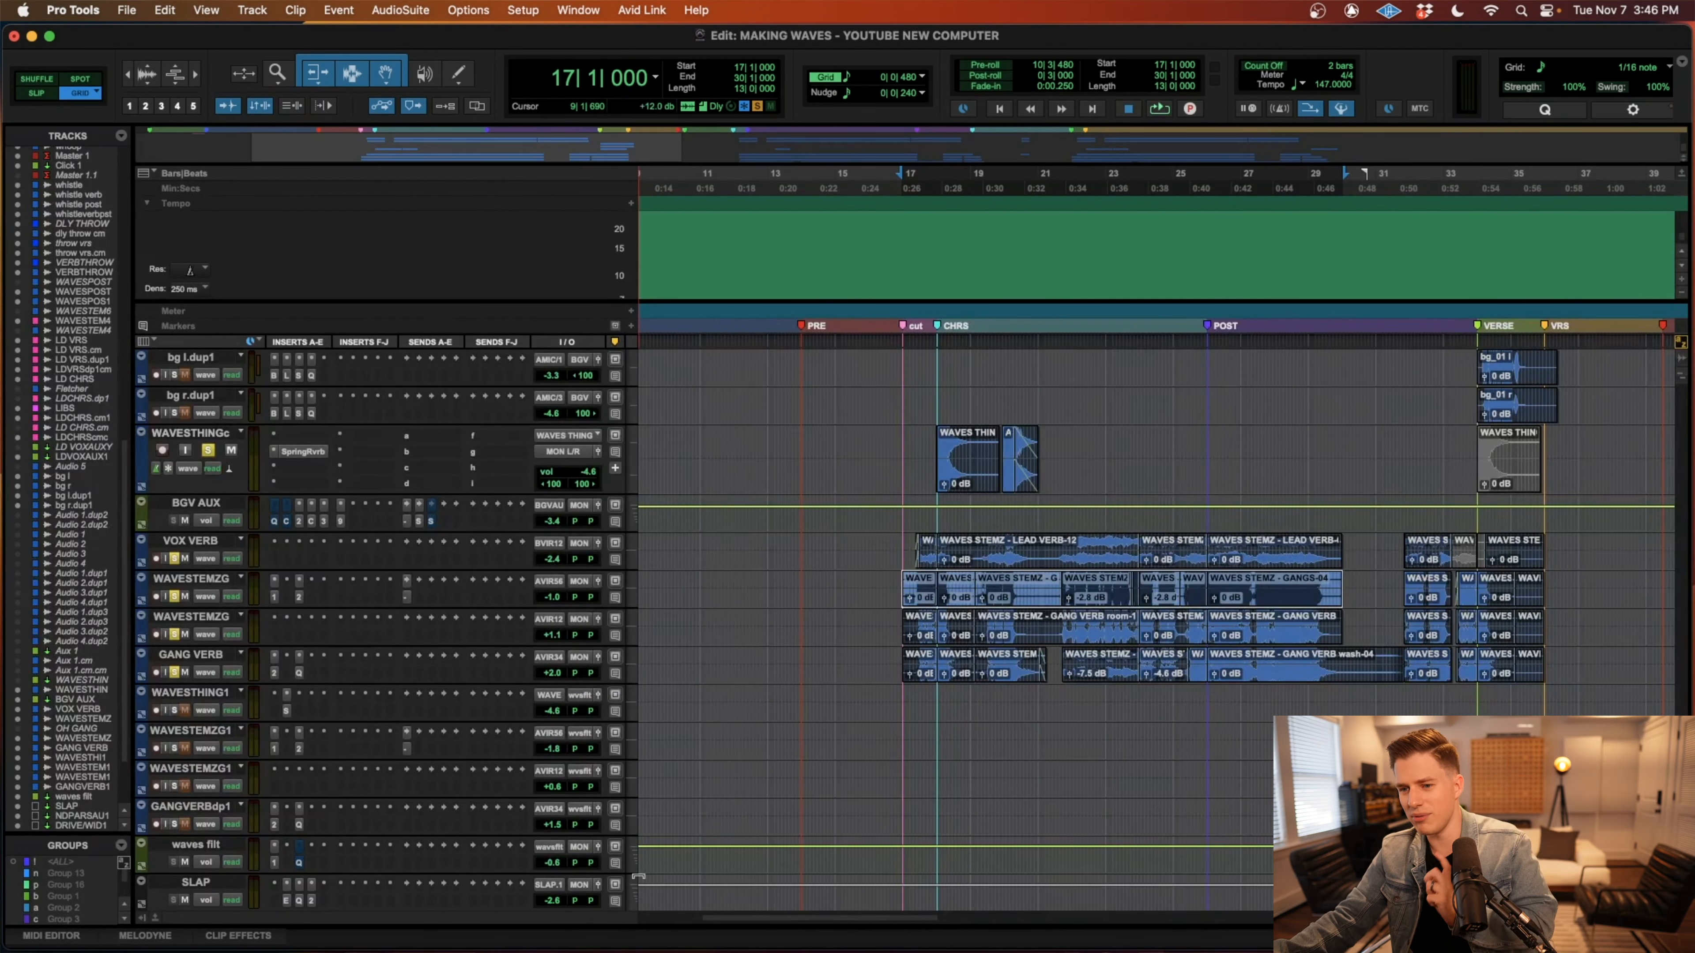
left_click(276, 671)
left_click(301, 672)
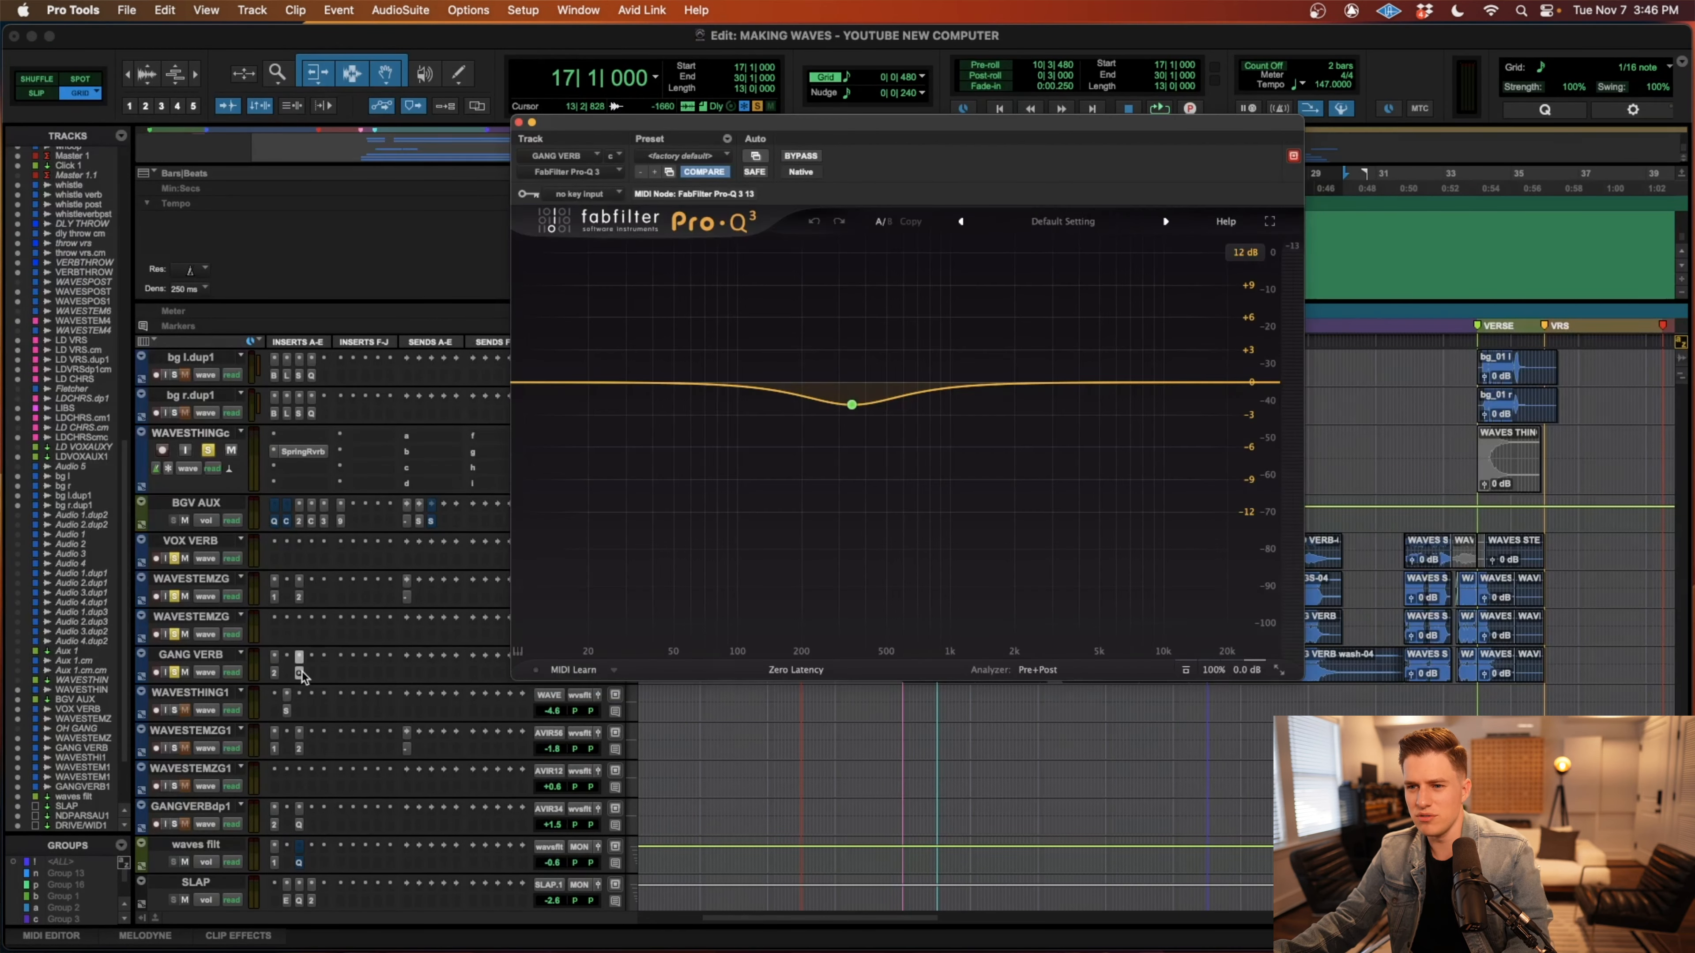
left_click(519, 123)
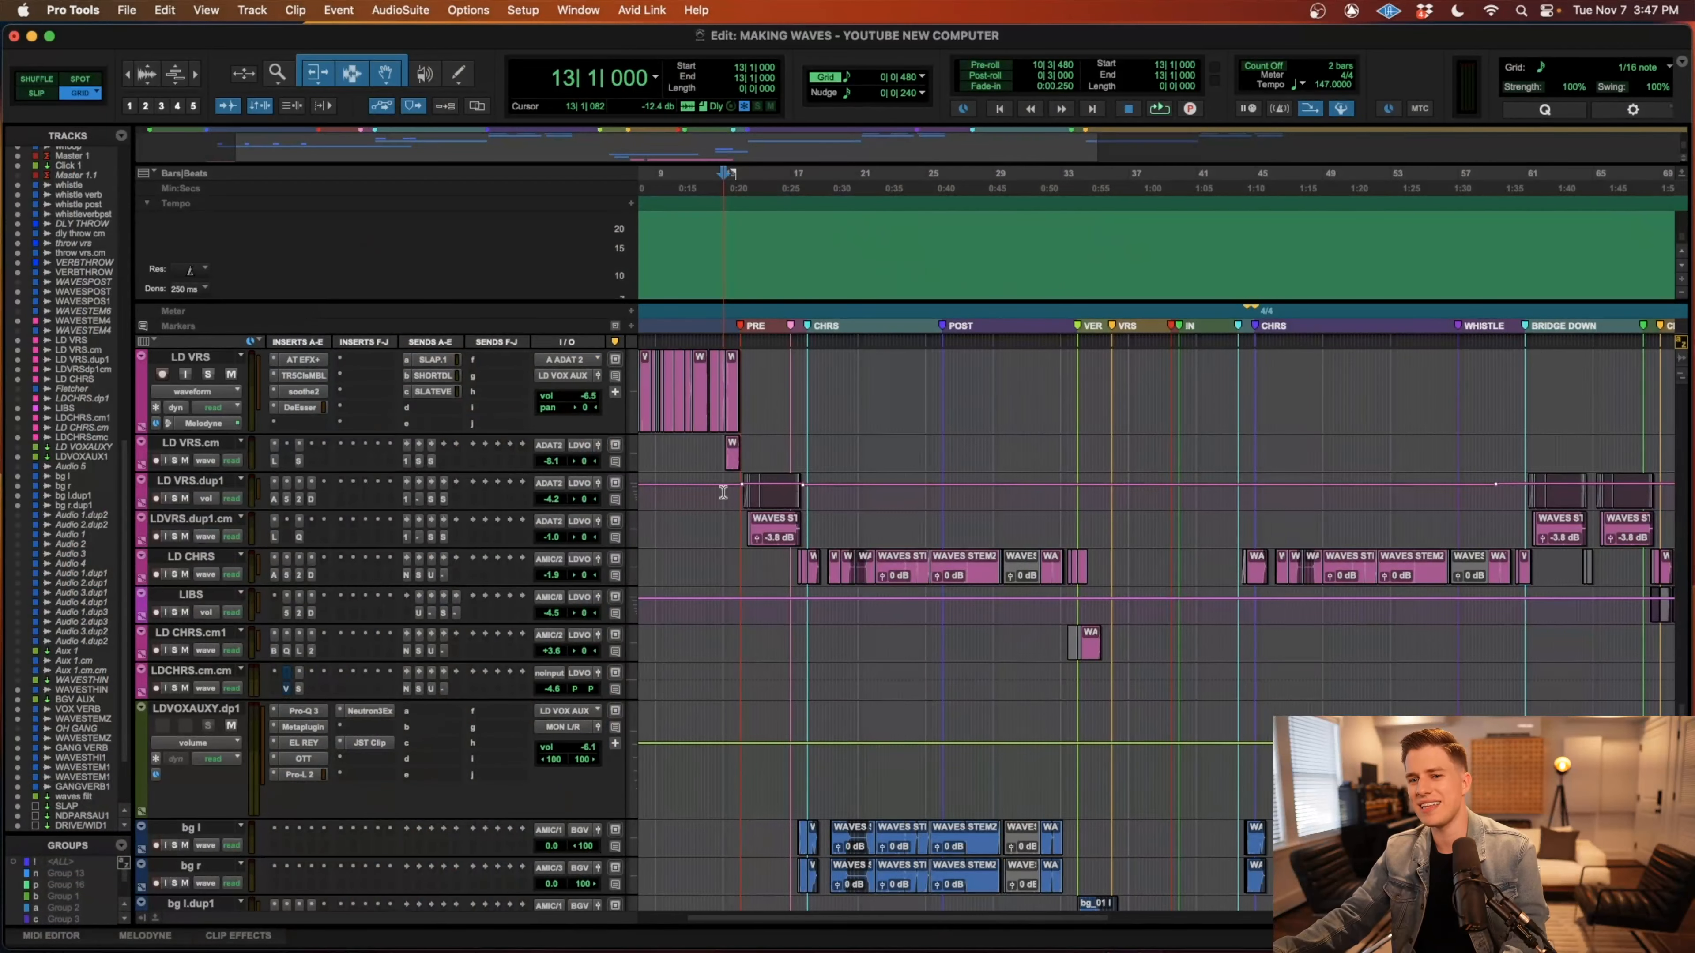
Select the last verse clips on LD VRS and LD VRS.cm from 13|1|408 to 14|1|000 and solo both tracks.
scroll(1044, 425, "up", 5)
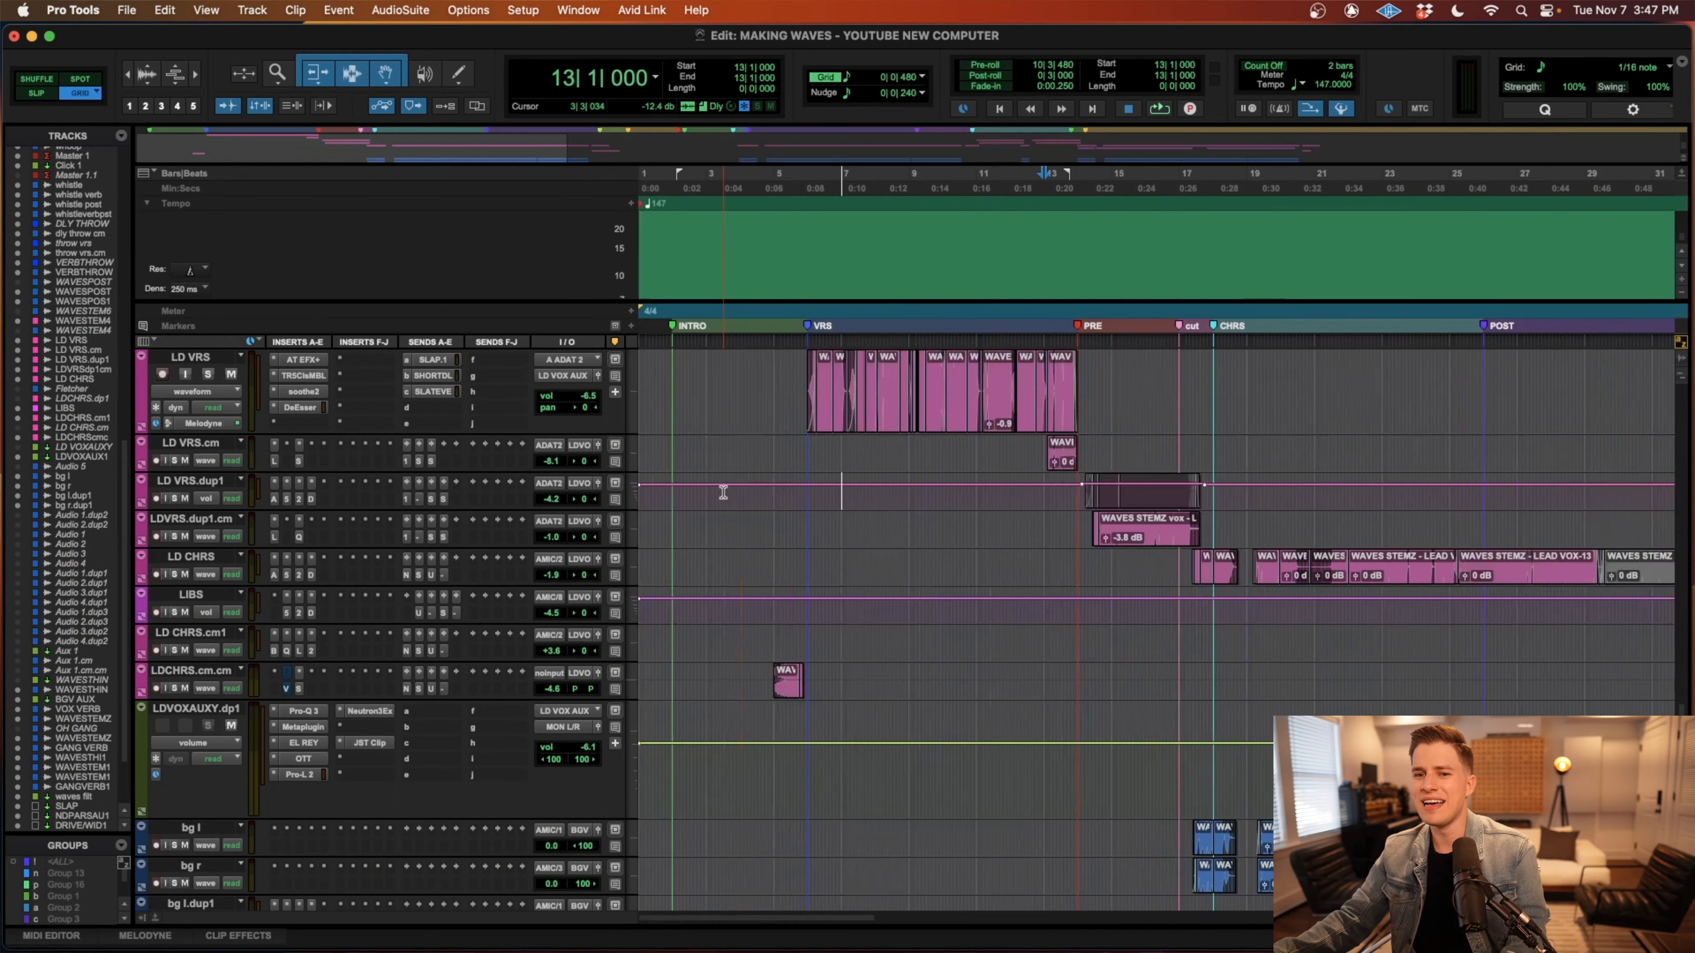
key("r")
scroll(1153, 464, "up", 1)
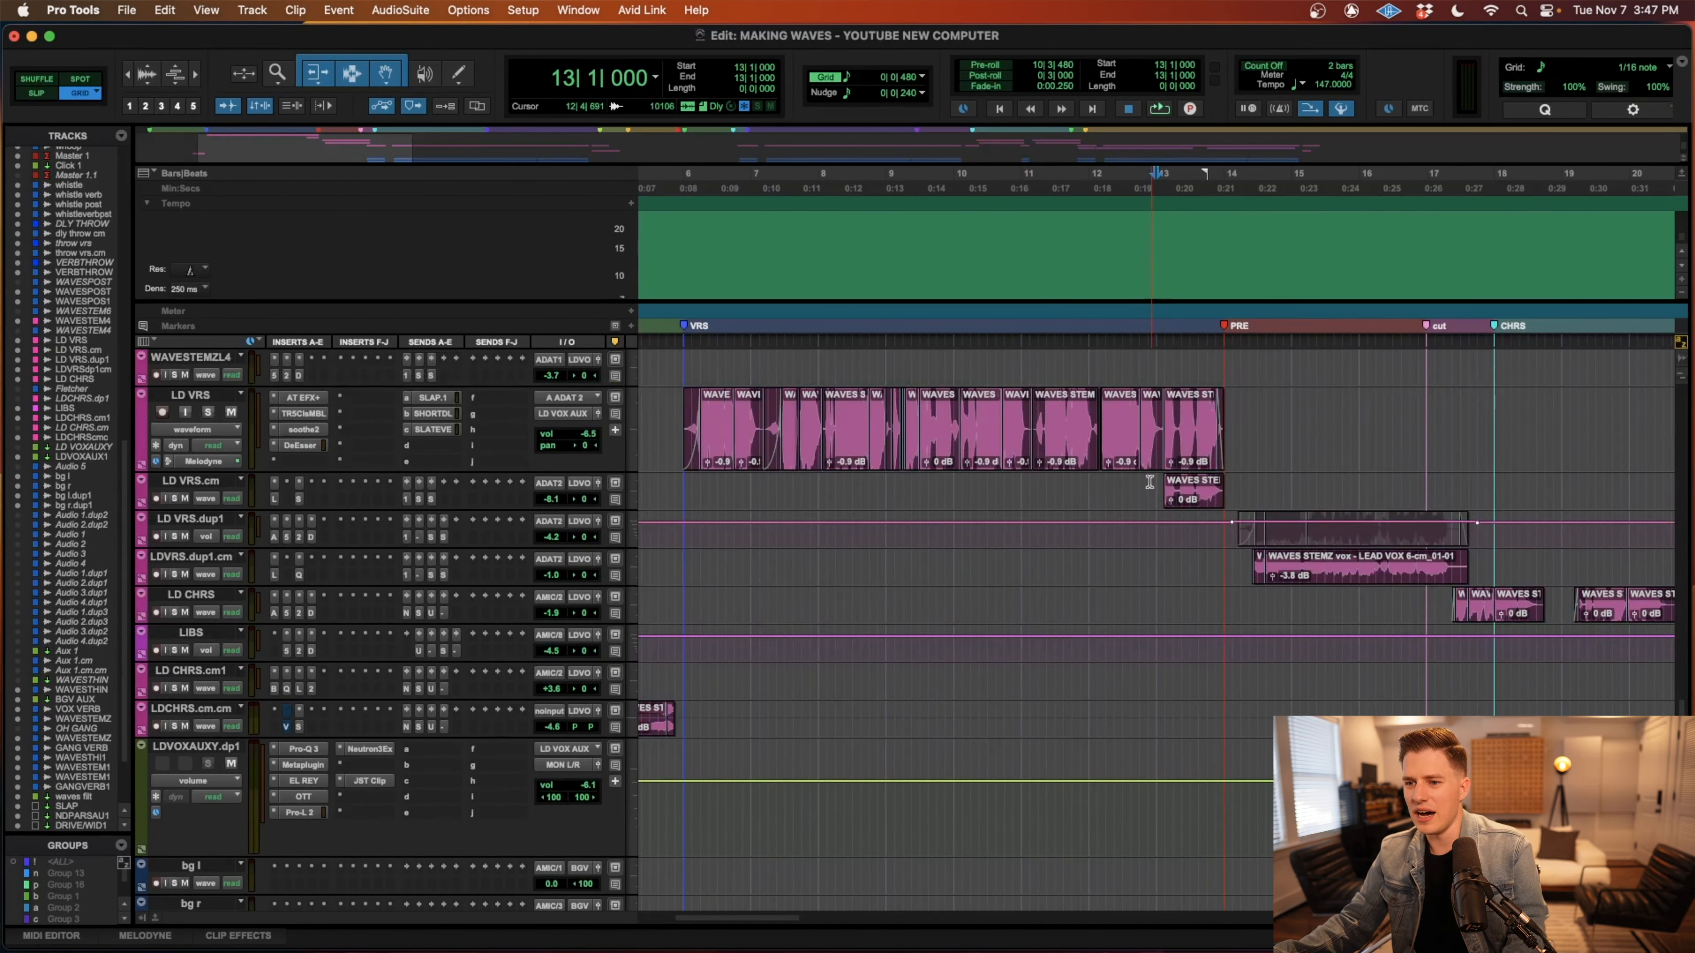
left_click(1151, 478)
key("t")
key("t")
left_click(1313, 456)
left_click(1305, 504, "shift")
key("shift+s")
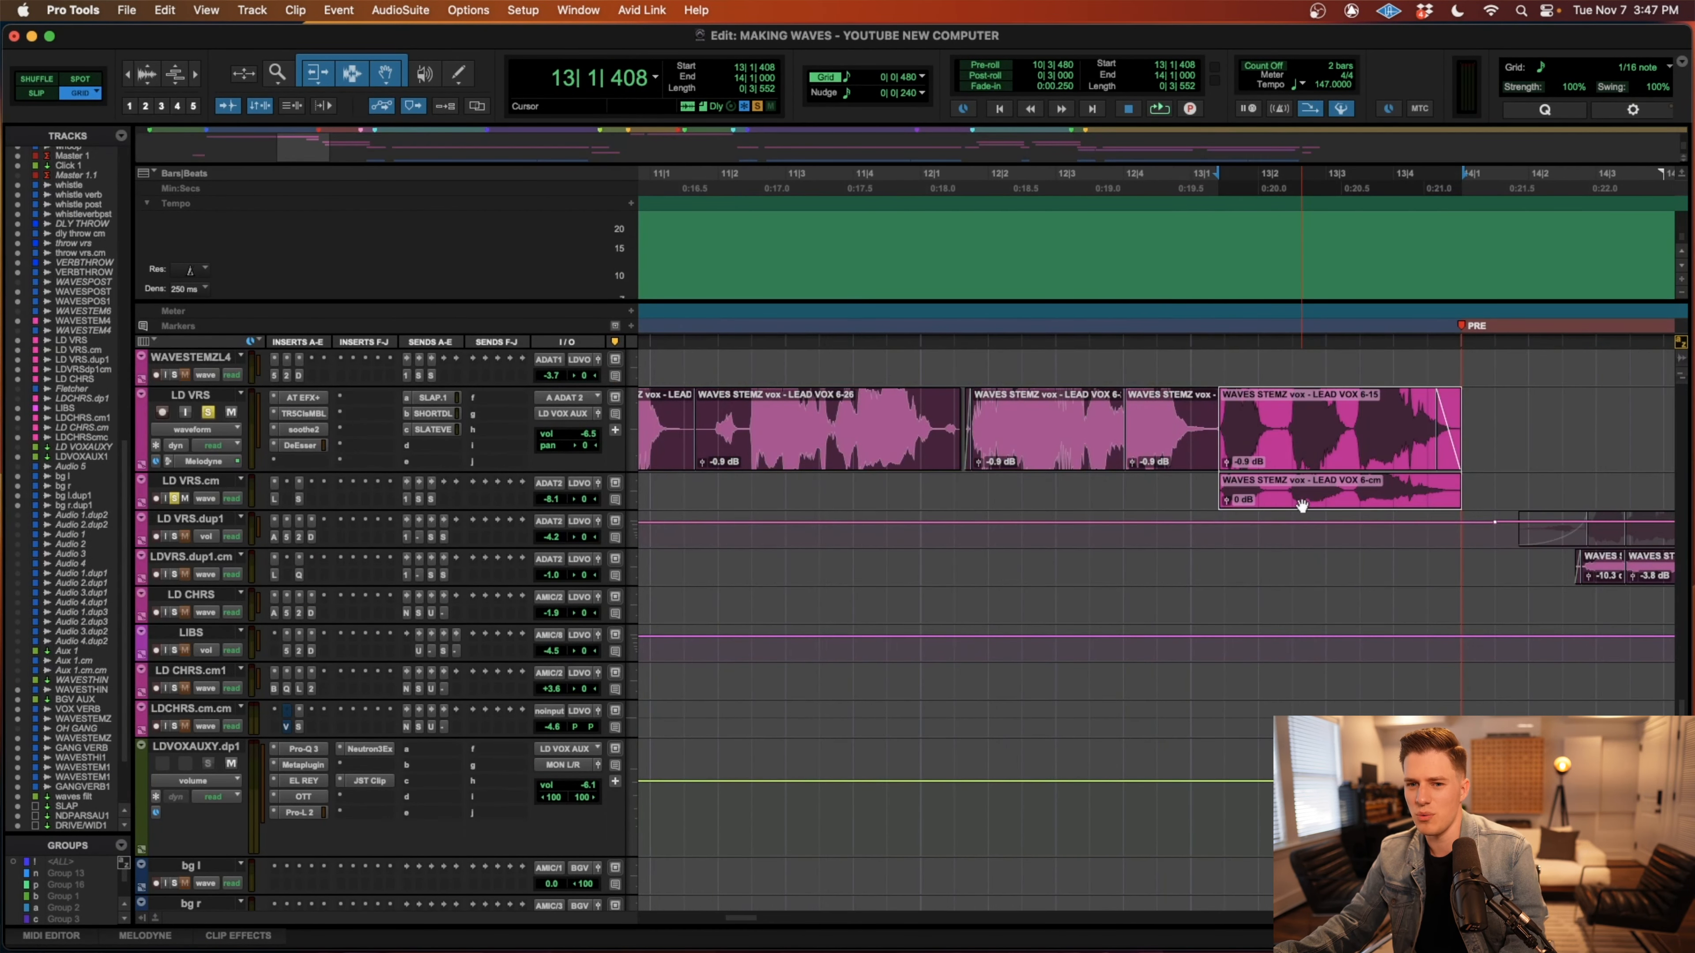
Place the edit cursor at 12|4|480 on LD VRS.cm and increase that track's height.
key("r")
key("r")
key("t")
key("t")
left_click(1080, 490)
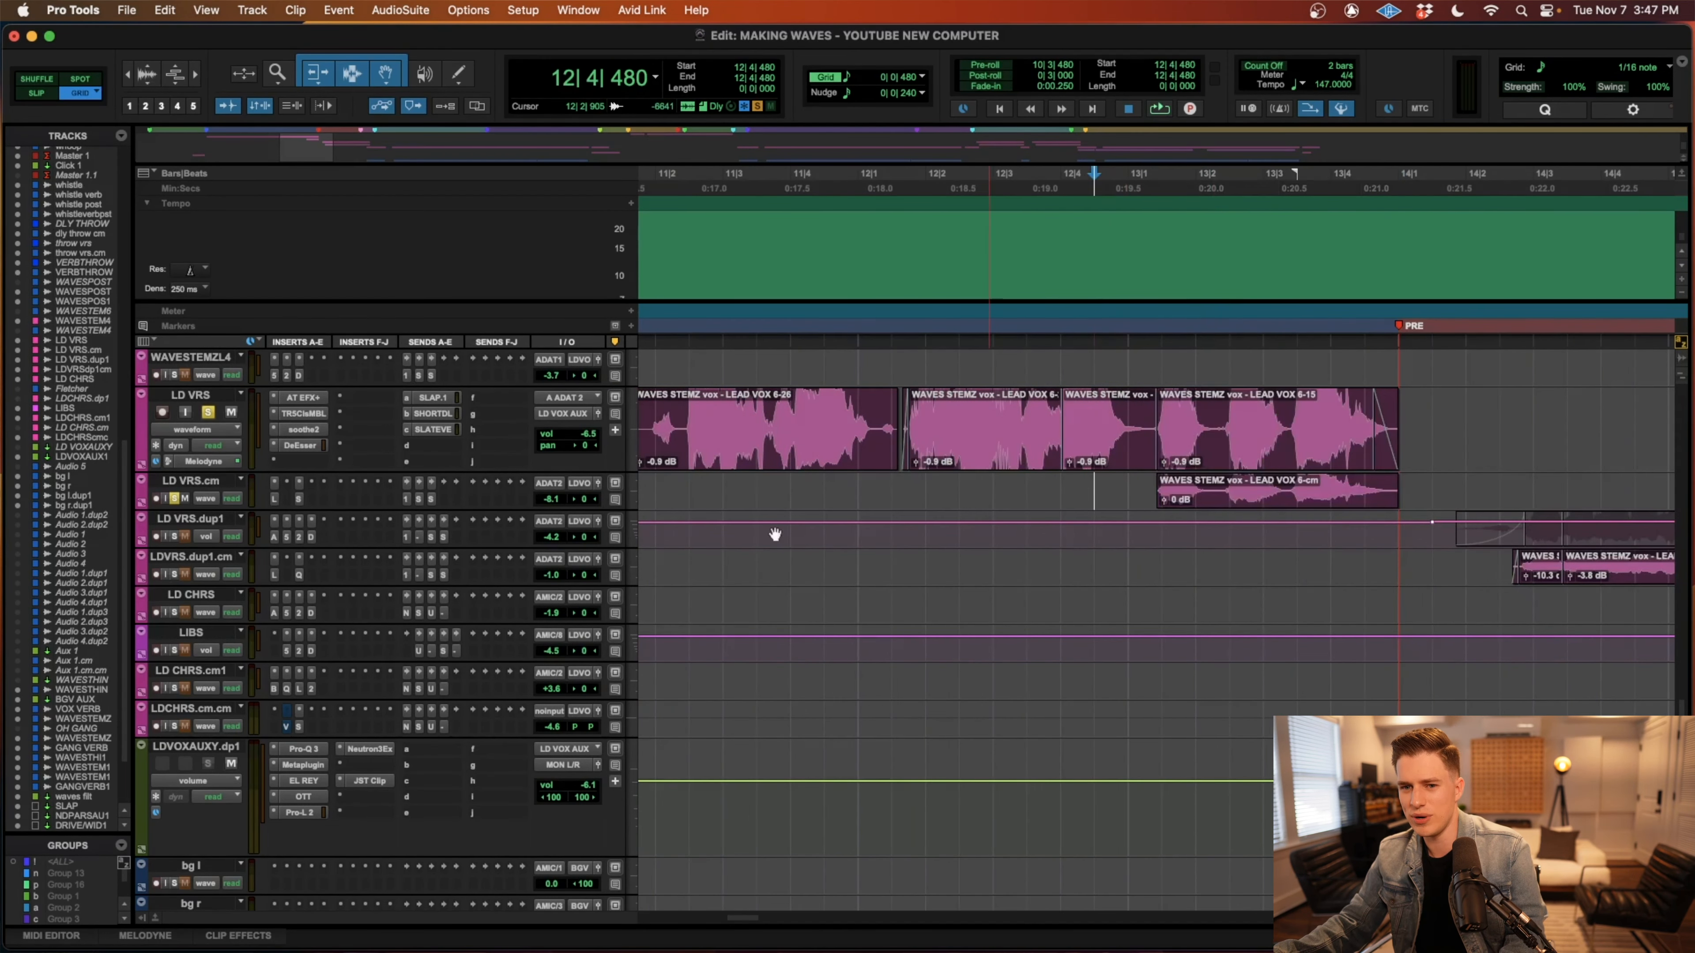
left_click_drag(211, 509, 257, 549)
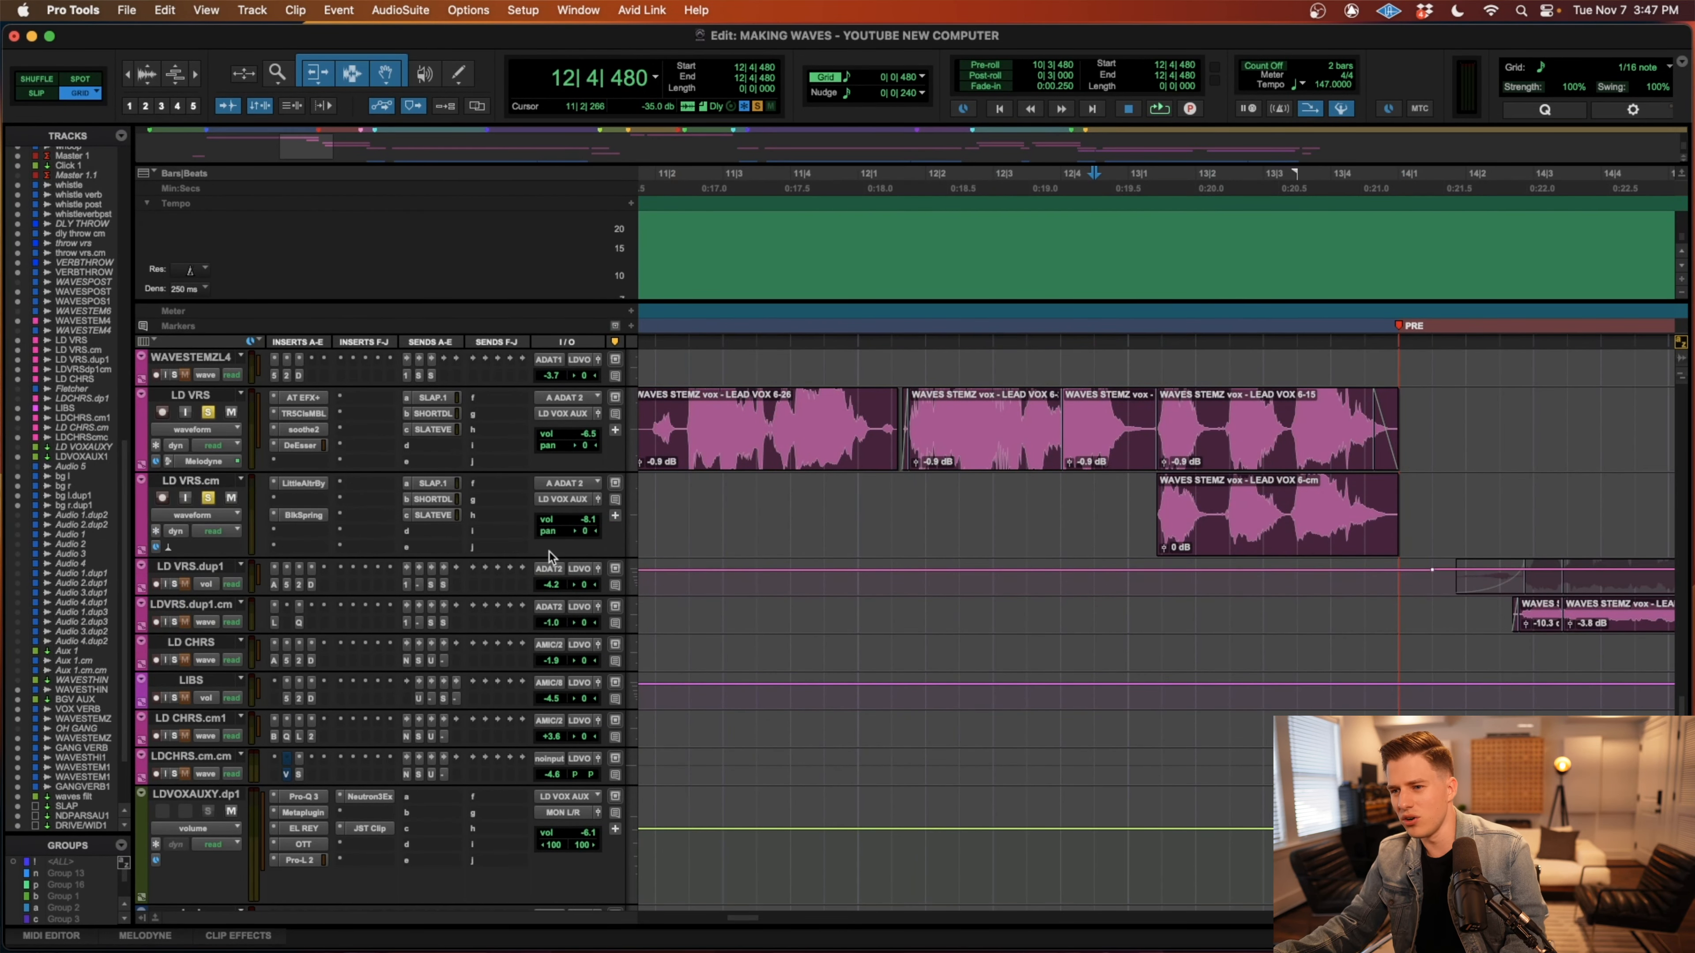
Audition the LD VRS.cm range from 13|1|000 to 14|2|480 and mute that track.
left_click_drag(1131, 500, 1501, 511)
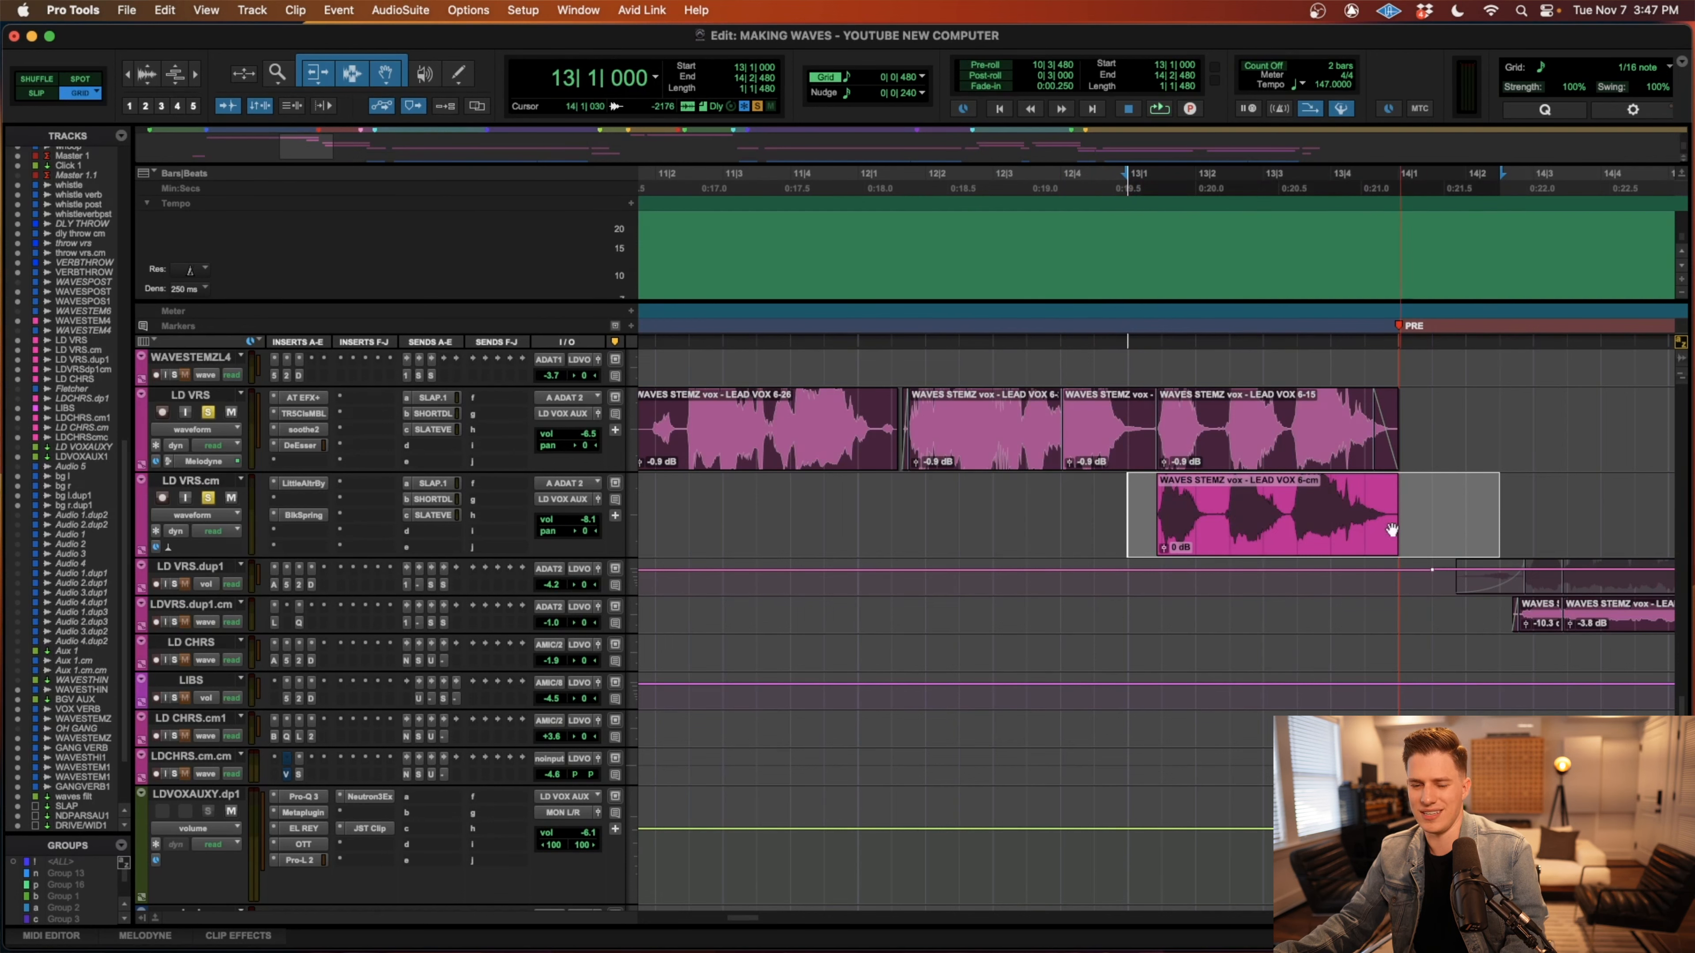
key("space")
key("space")
scroll(1001, 487, "right", 2)
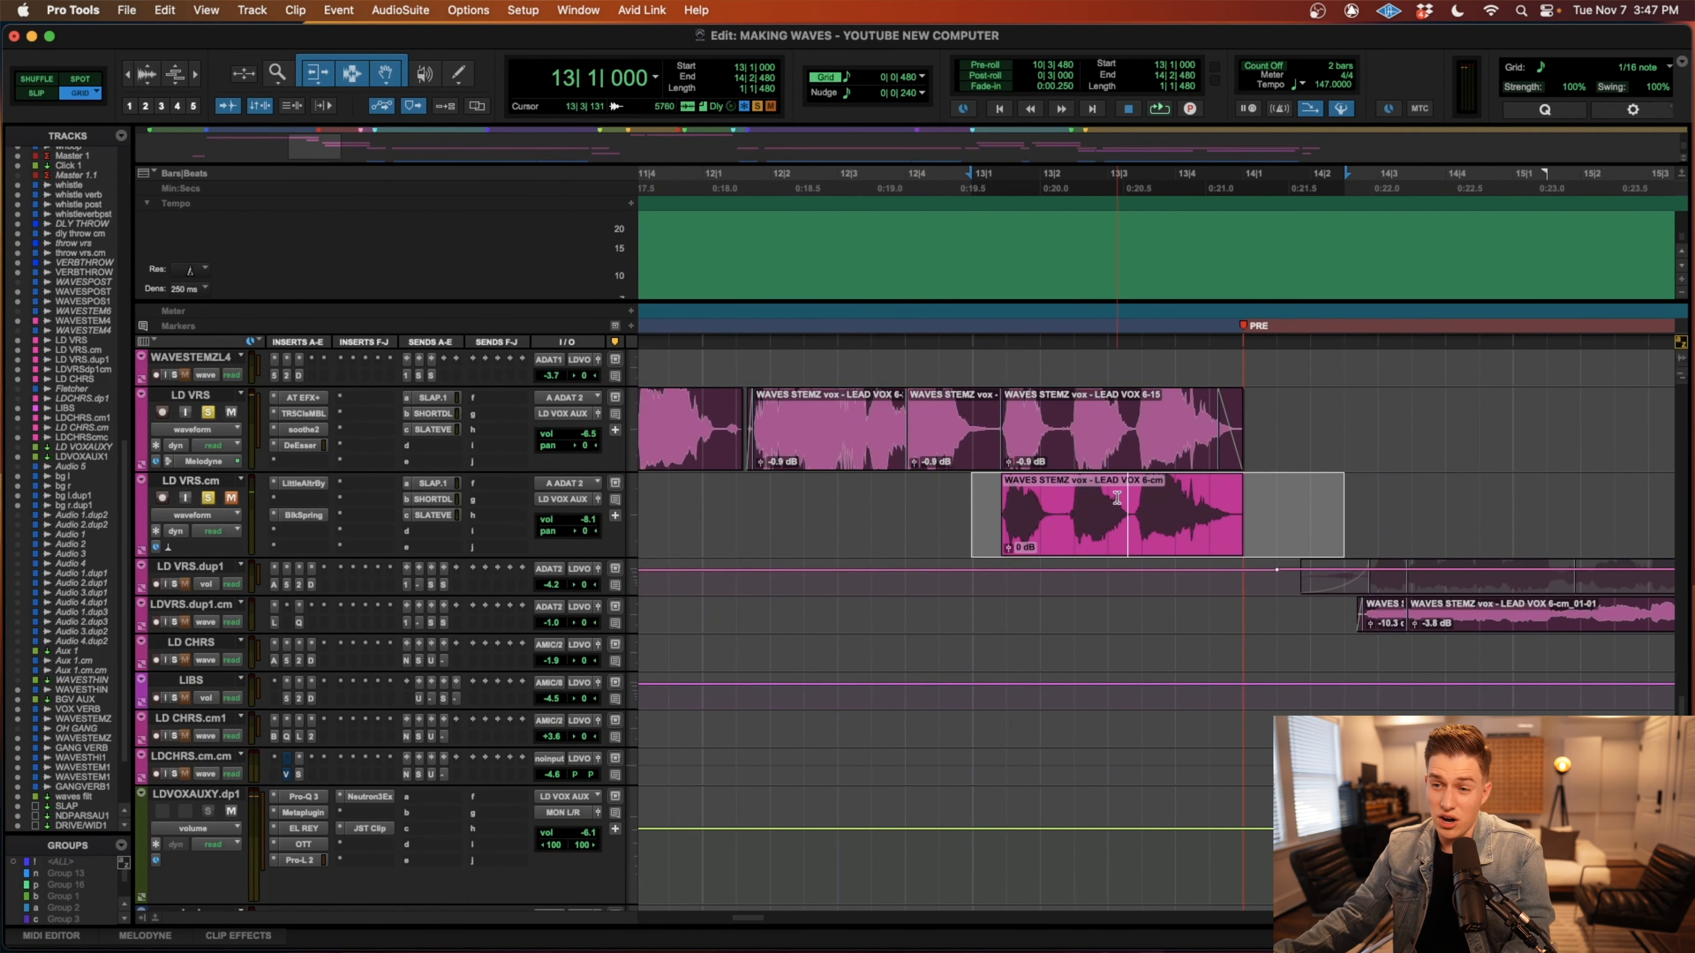
Select the LD VRS vocal from 13|1|000 to 14|2|480, and unmute LD VRS.cm and select its clip.
left_click(1127, 460)
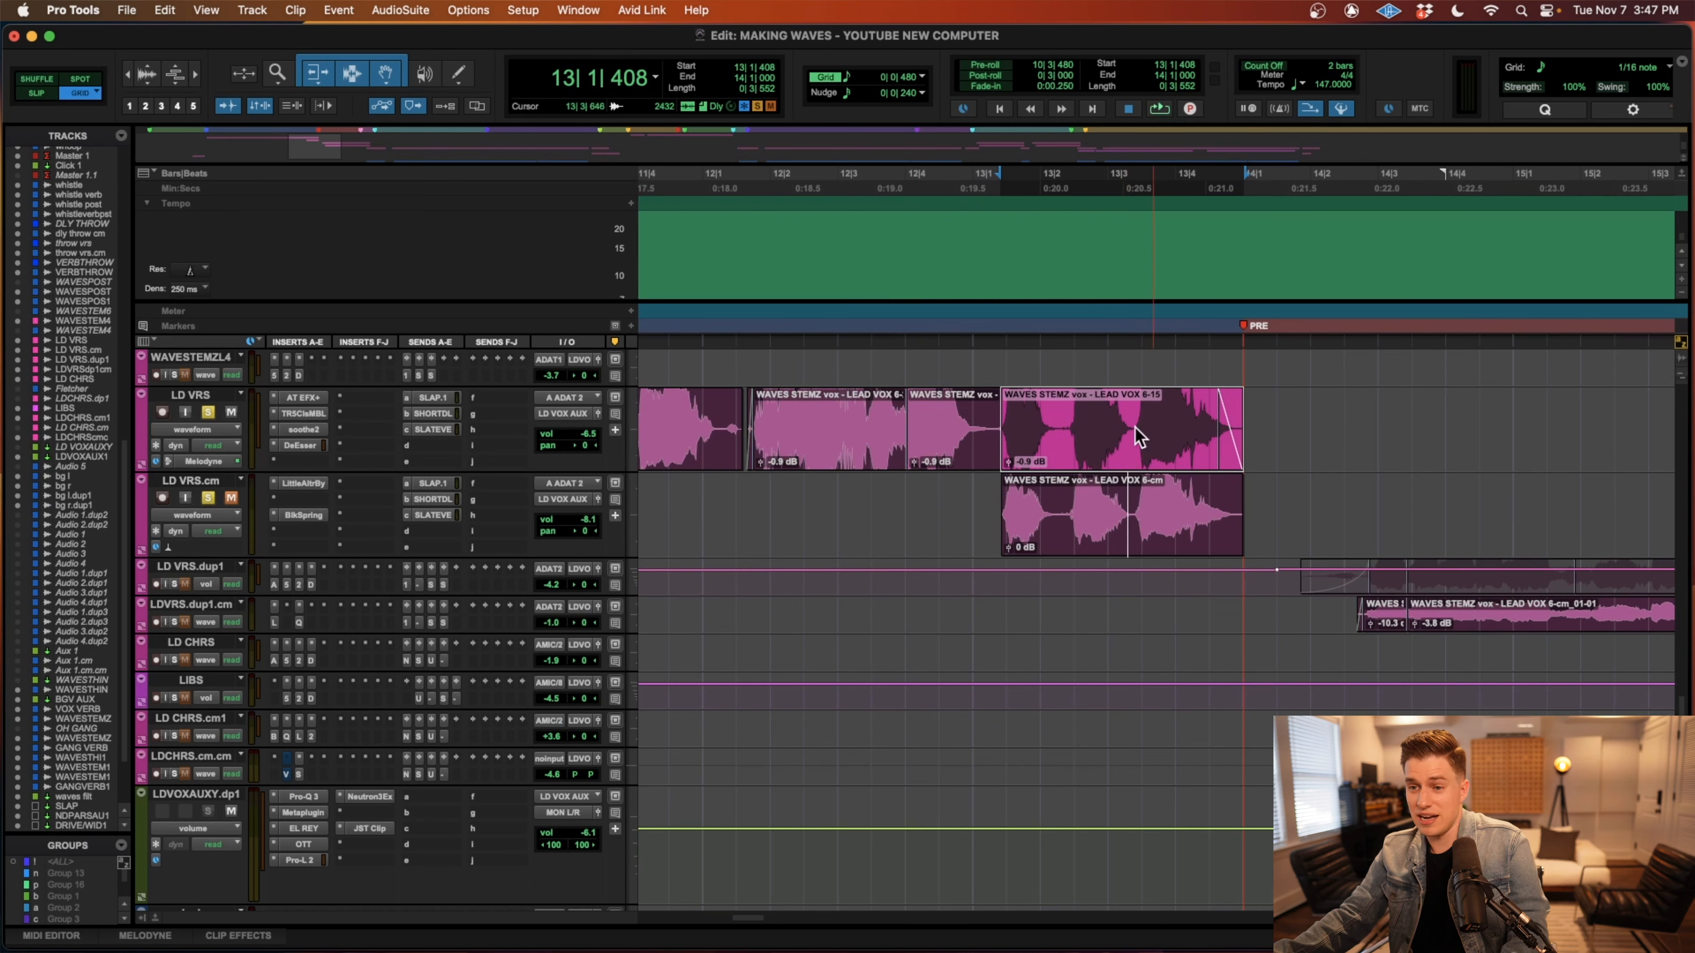
left_click_drag(1347, 415, 960, 439)
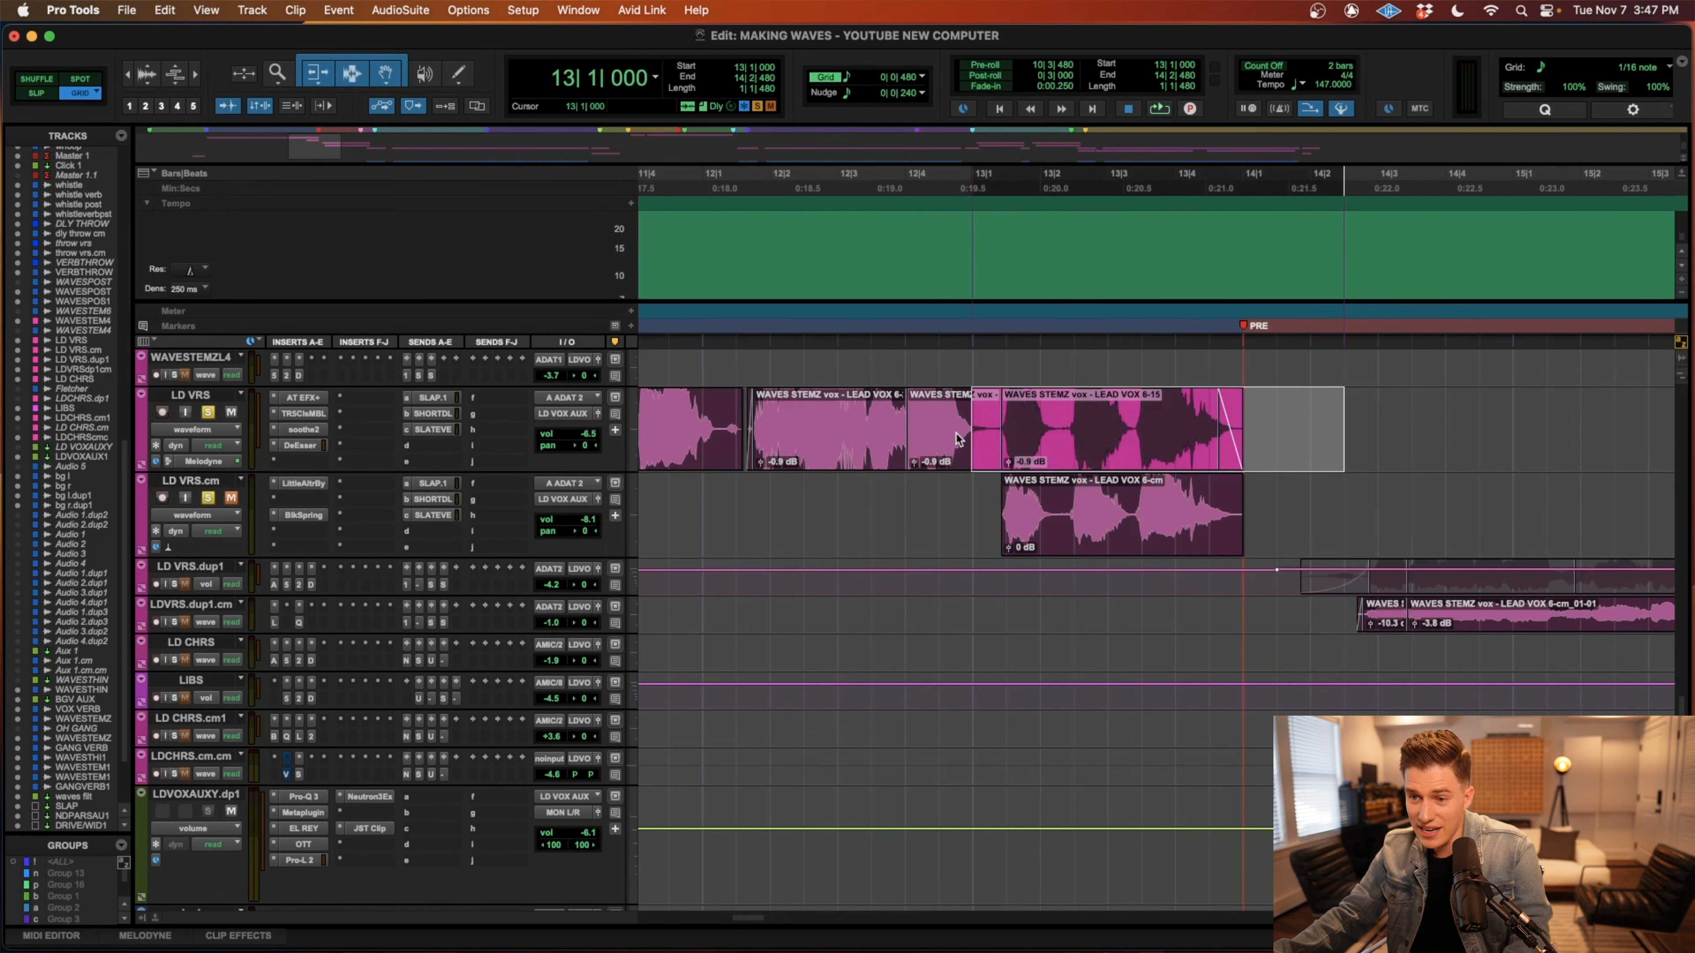
left_click(1113, 530)
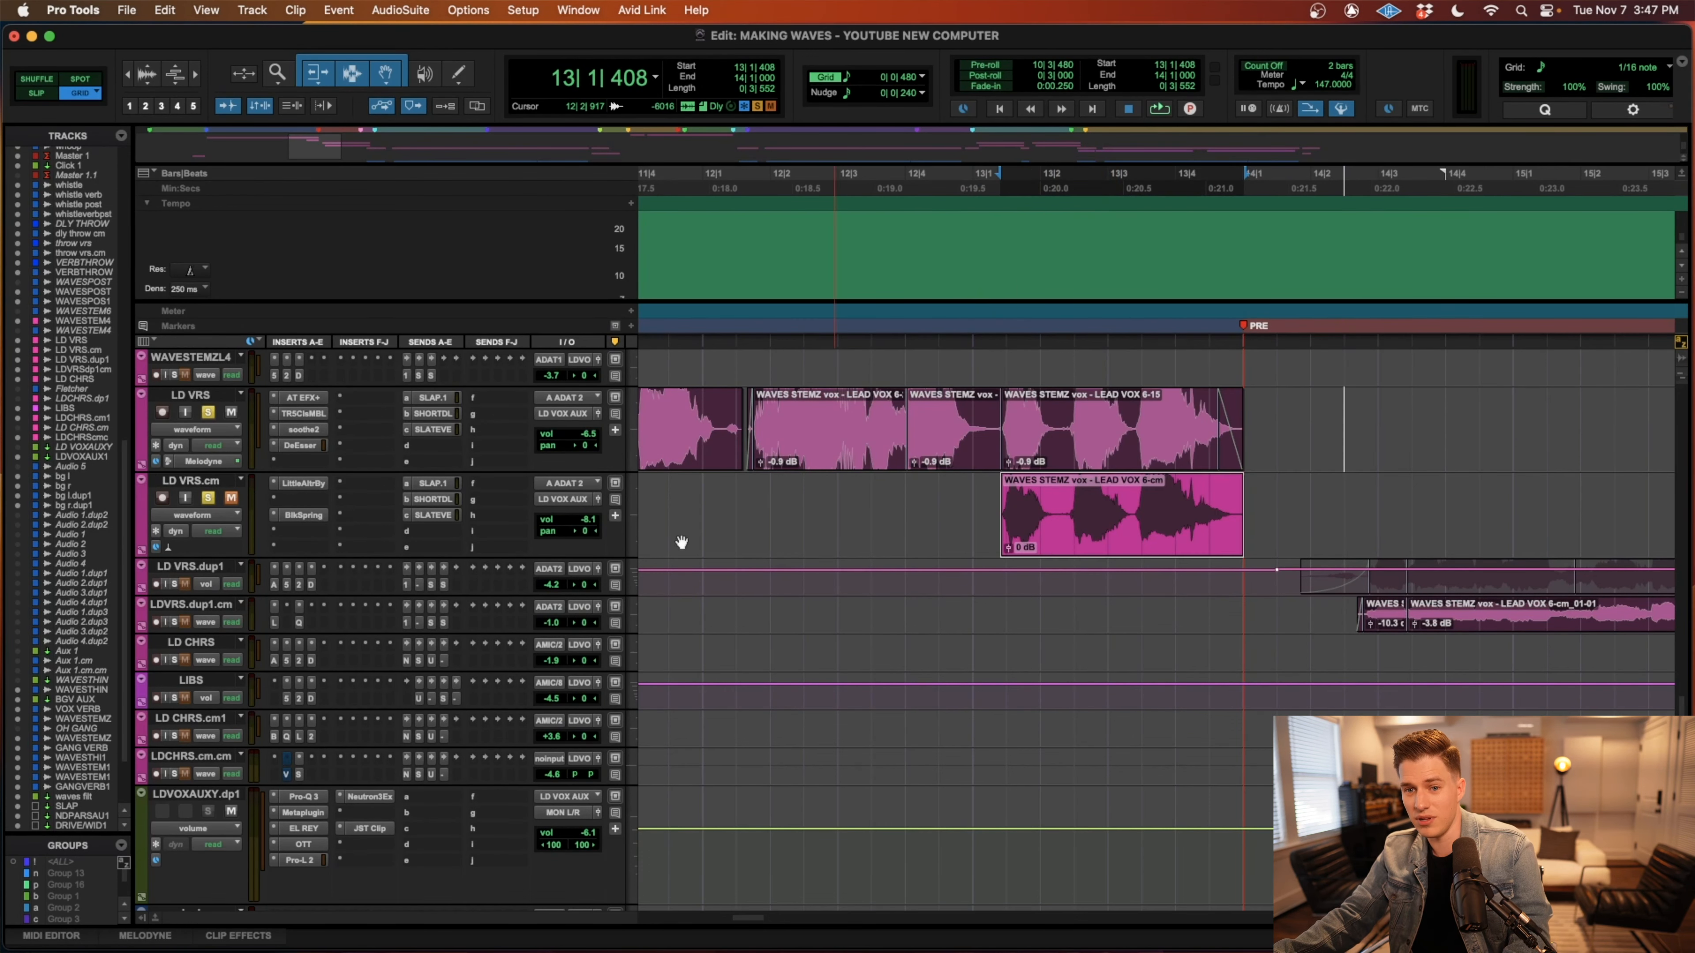
Inspect the Little AlterBoy and Black Spring reverb inserts on LD VRS.cm and close the plug-in window.
left_click(301, 483)
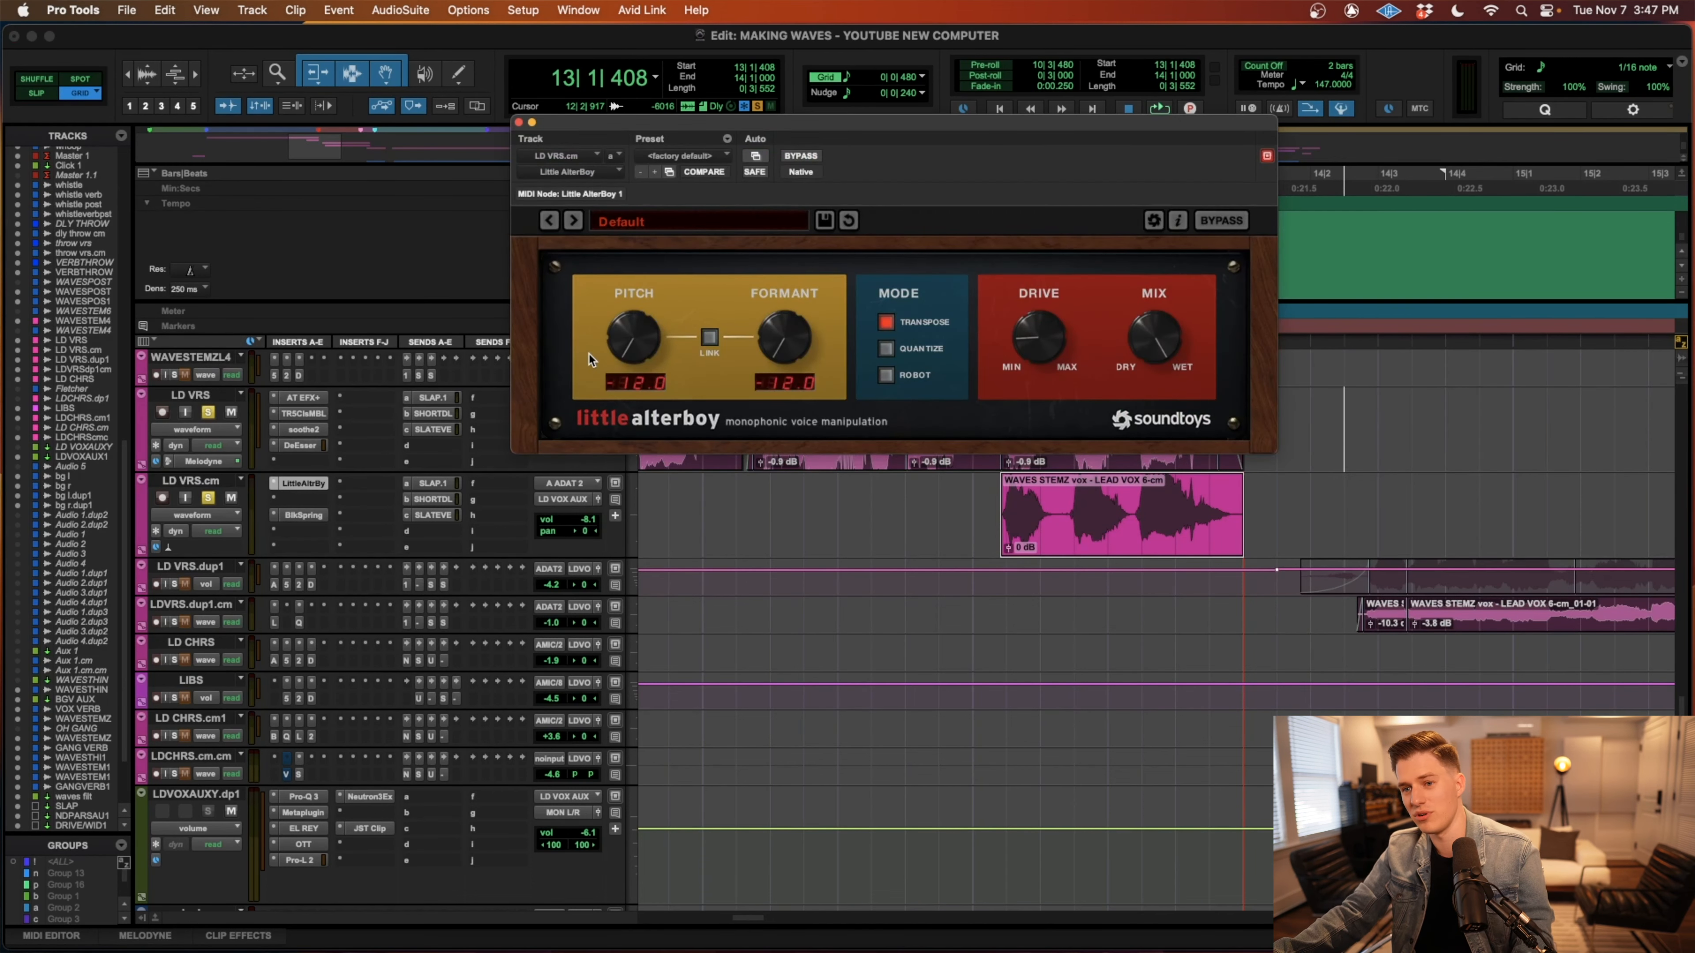
left_click(304, 515)
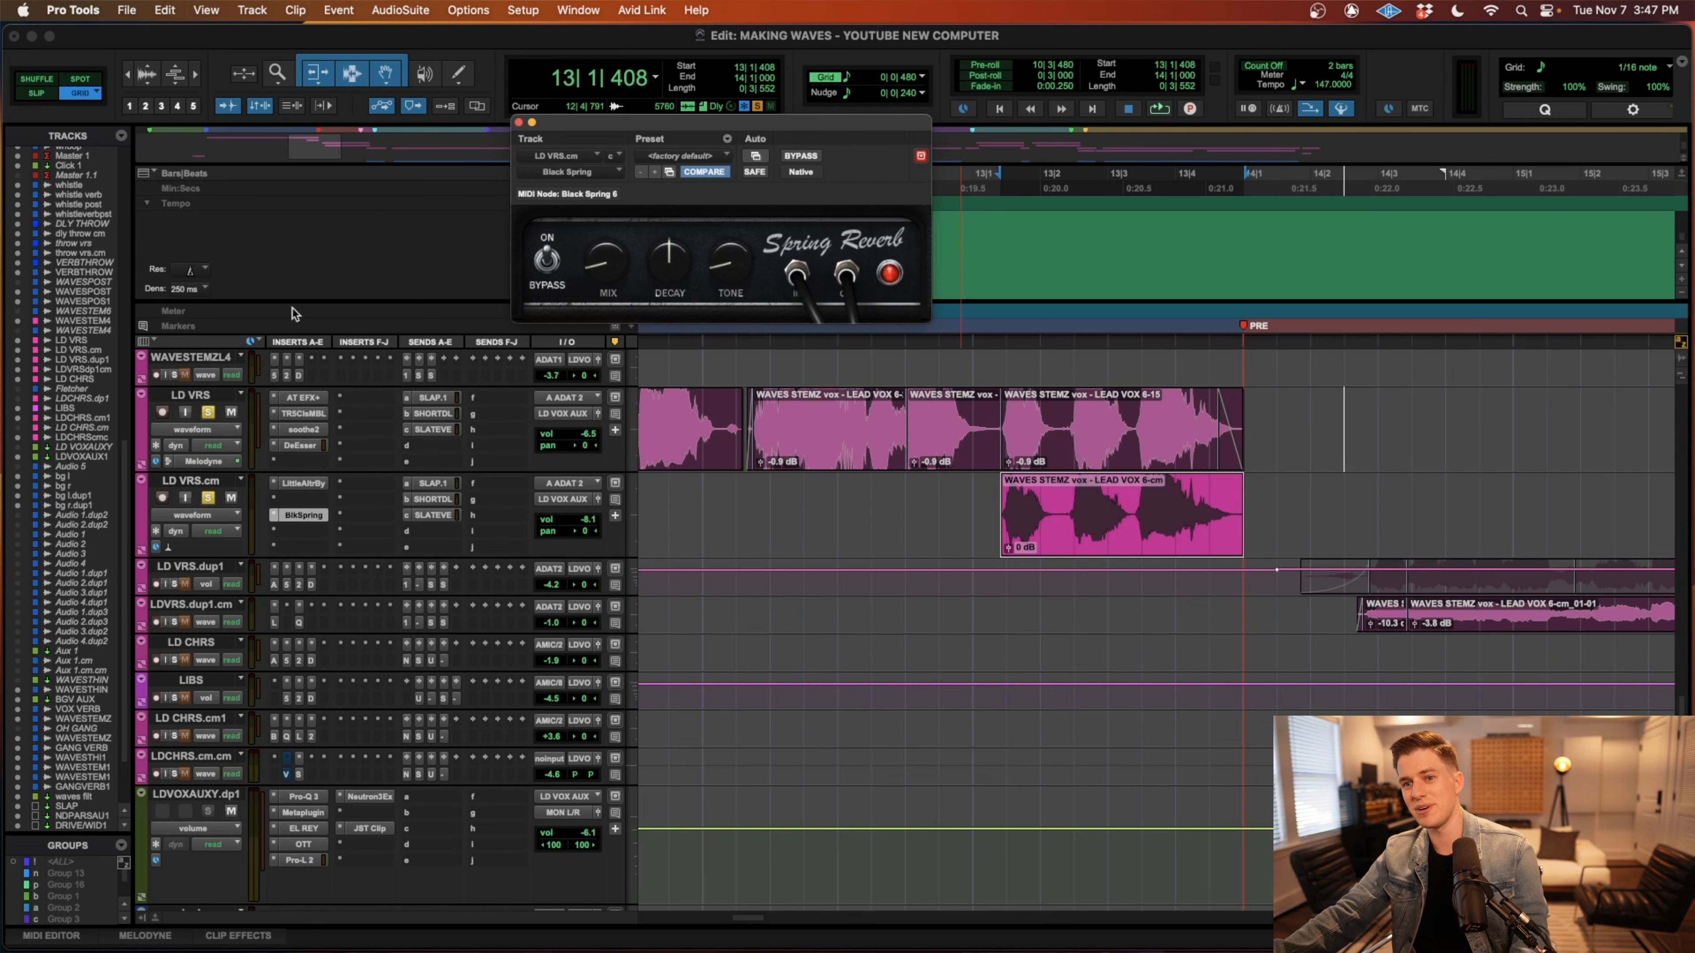
left_click(519, 123)
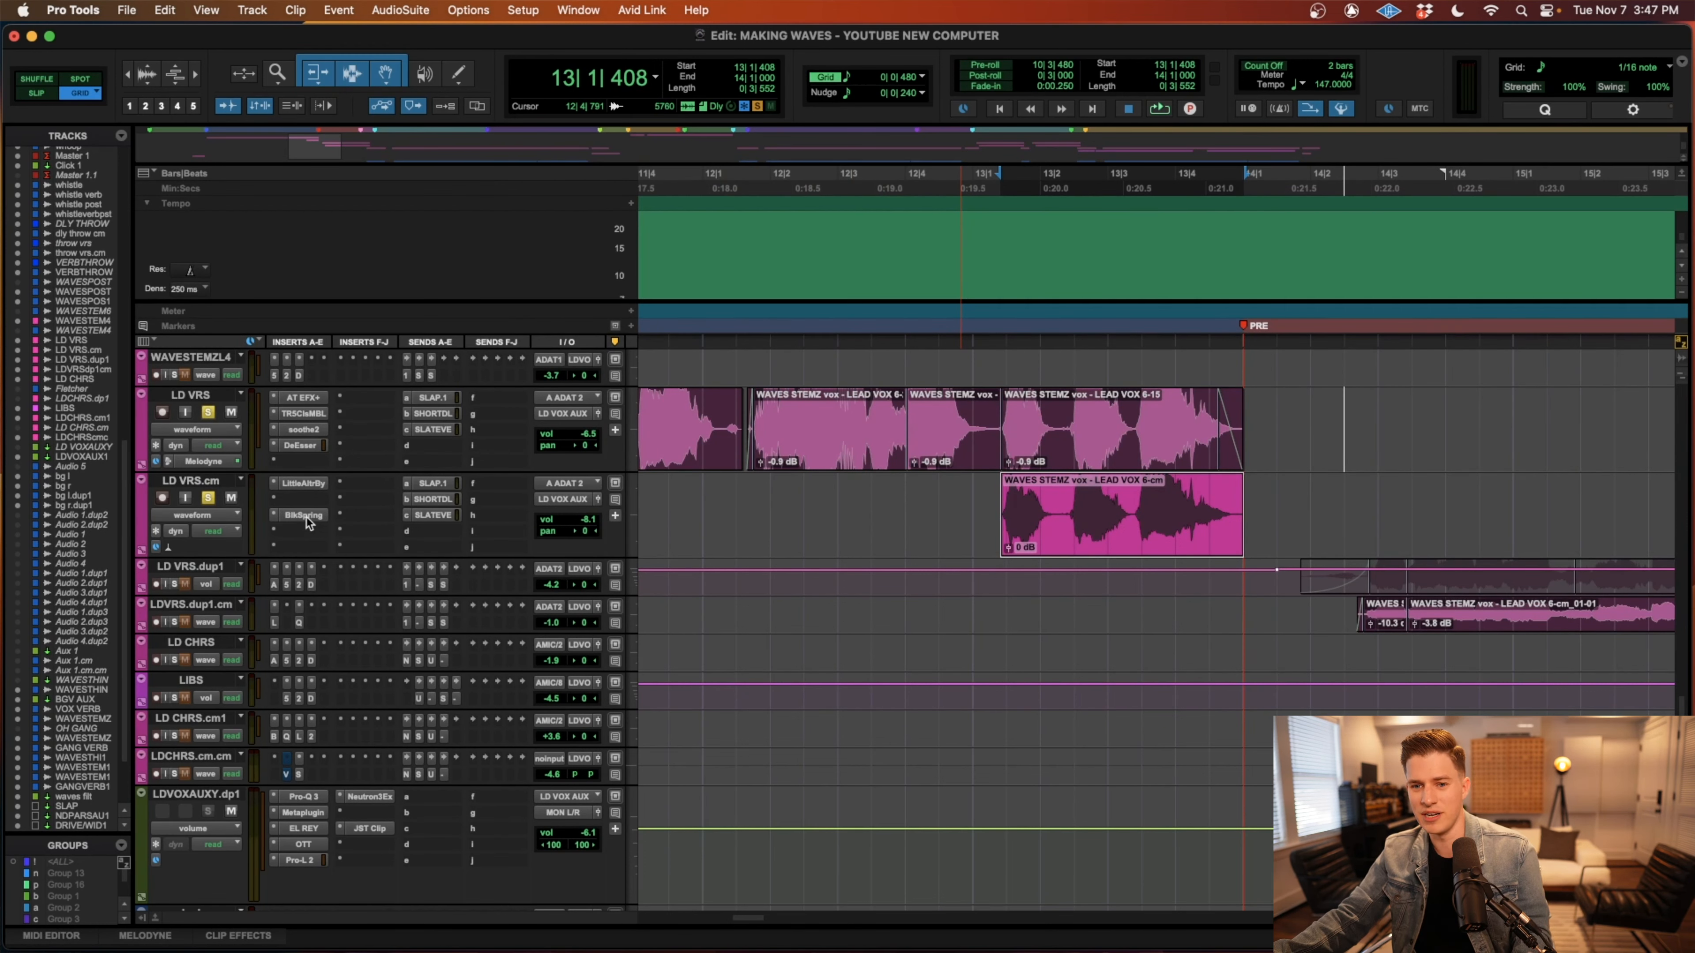
Play the soloed LD VRS and LD VRS.cm vocals from 13|1|000 into the pre-chorus.
left_click(967, 499)
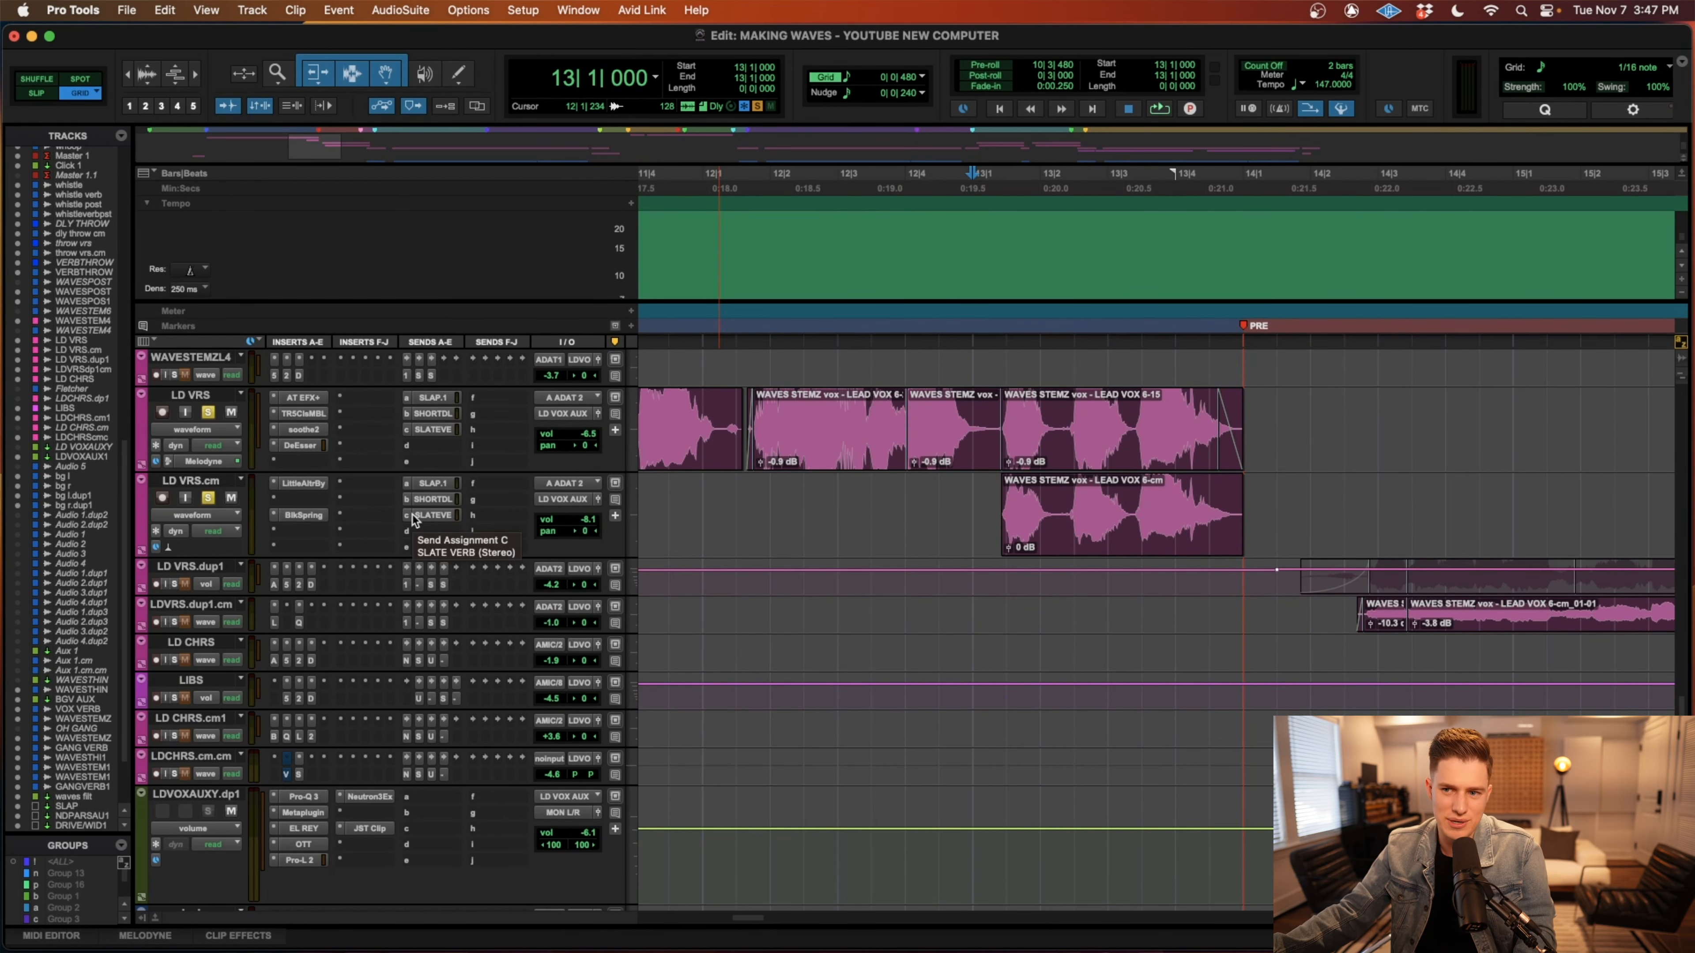
key("space")
key("r")
key("r")
scroll(848, 594, "right", 5)
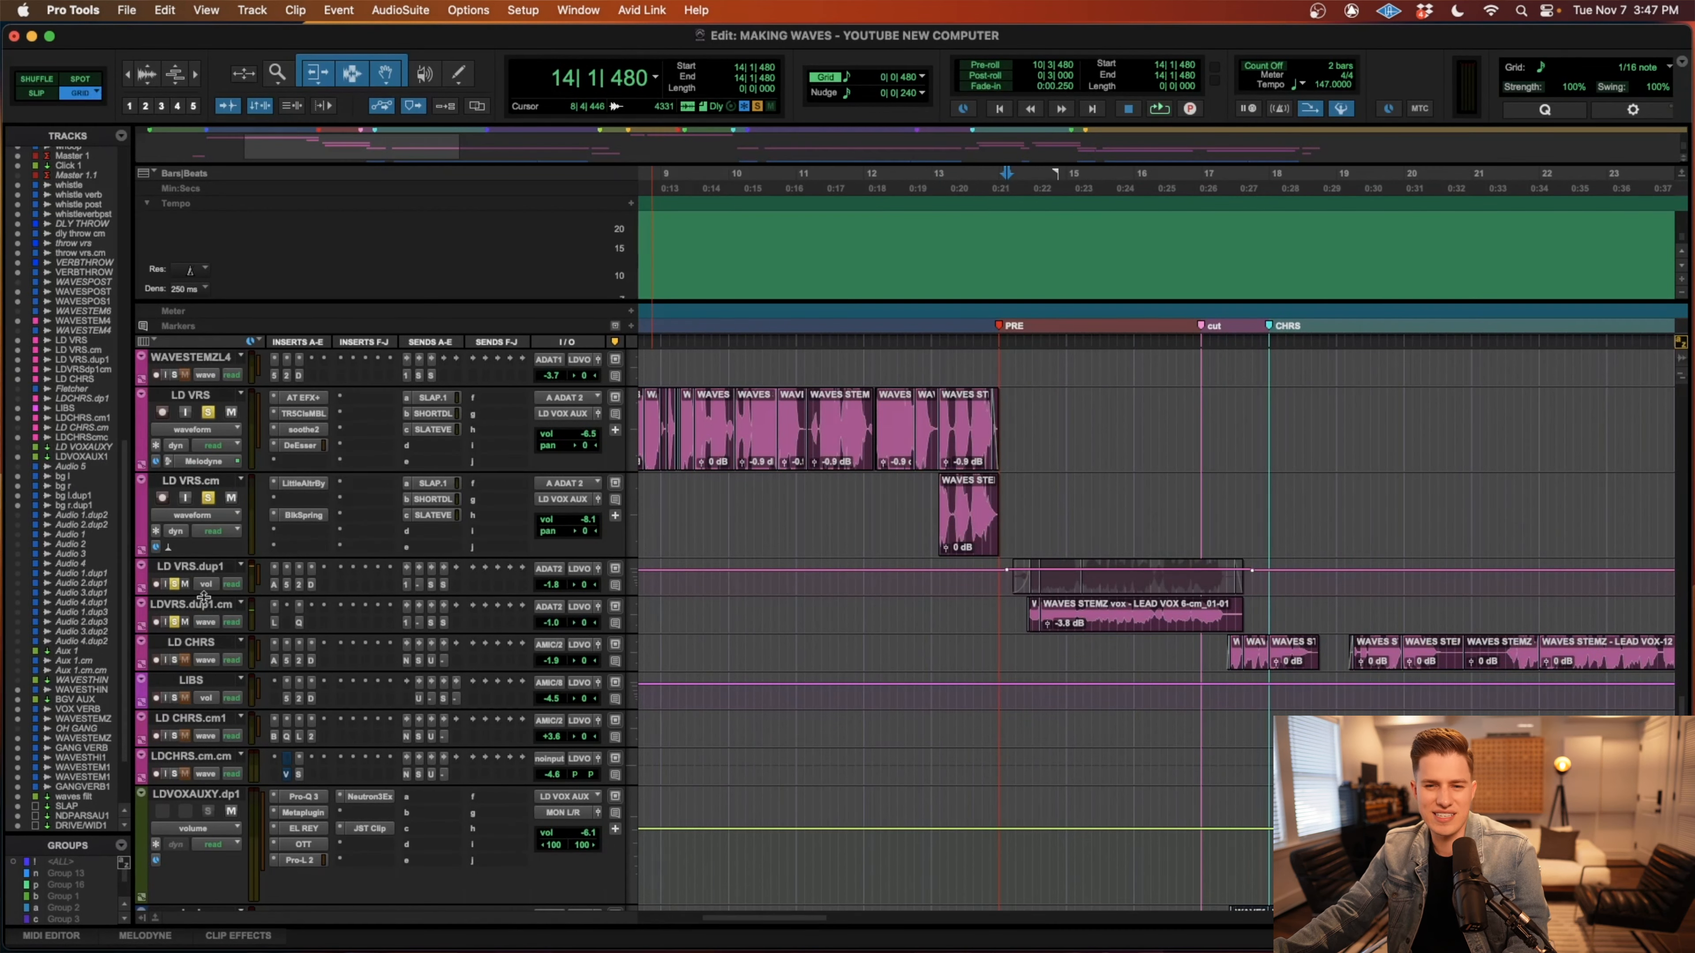
Enlarge and solo LD VRS.dup1 and LDVRS.dup1.cm, and select the latter's pre-chorus range from 14|1|000 to 17|3|485.
left_click_drag(204, 596, 212, 682)
left_click(1131, 673)
key("t")
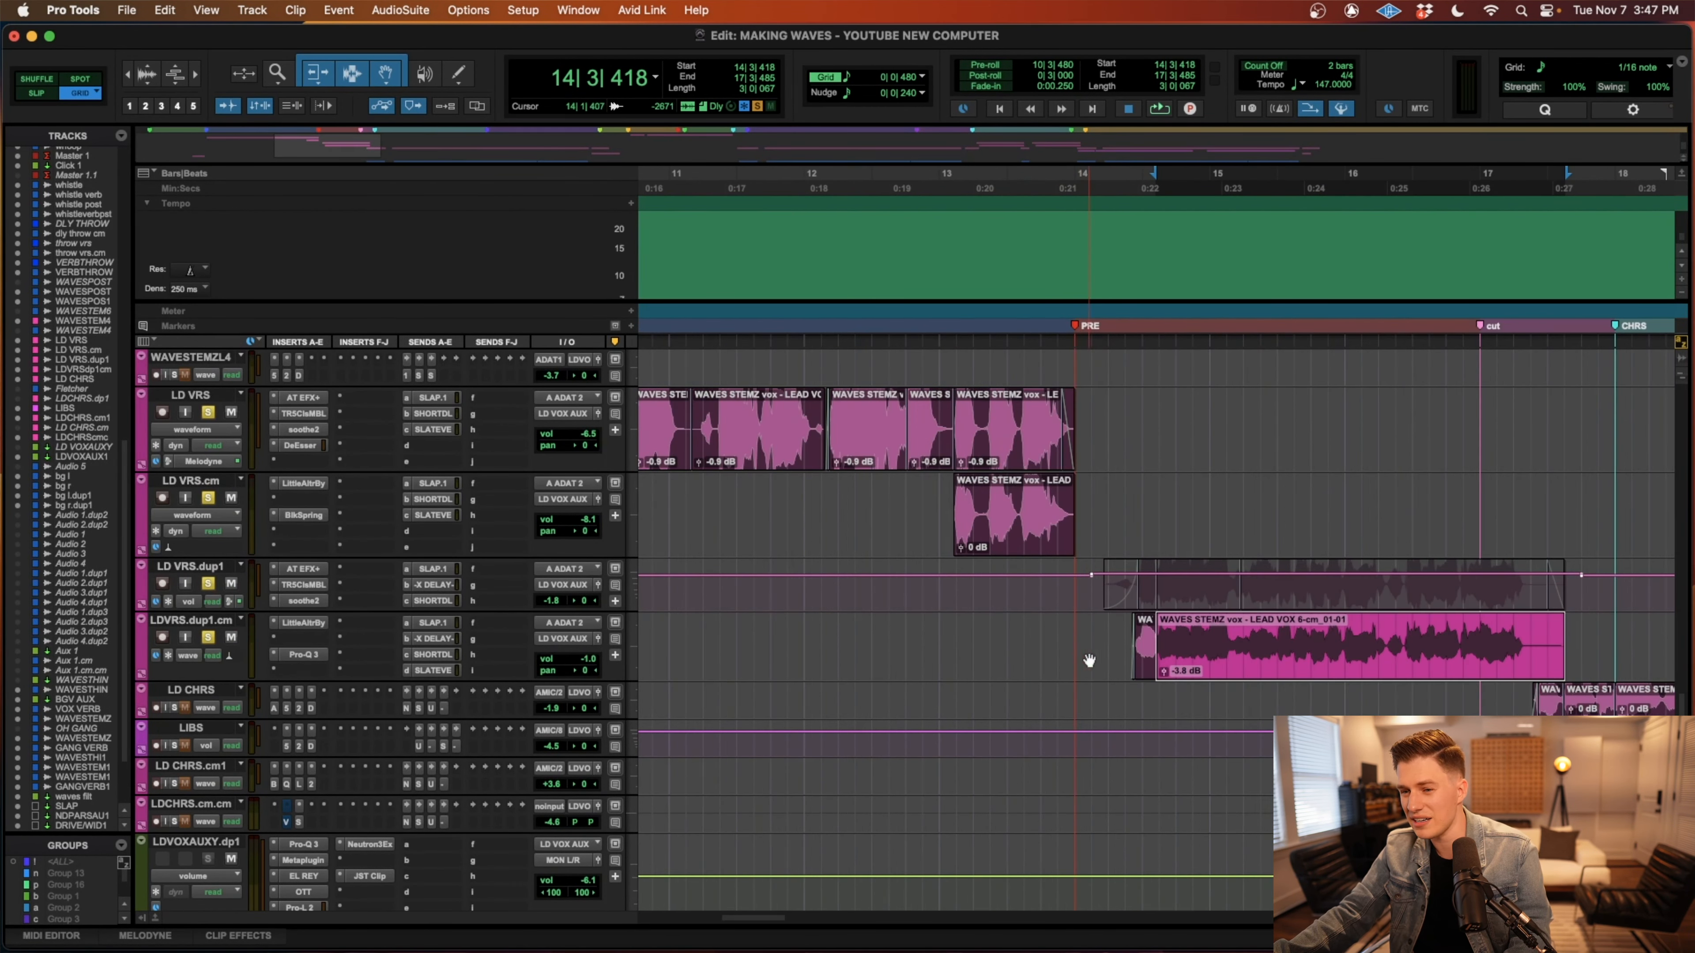
left_click(1078, 627, "shift")
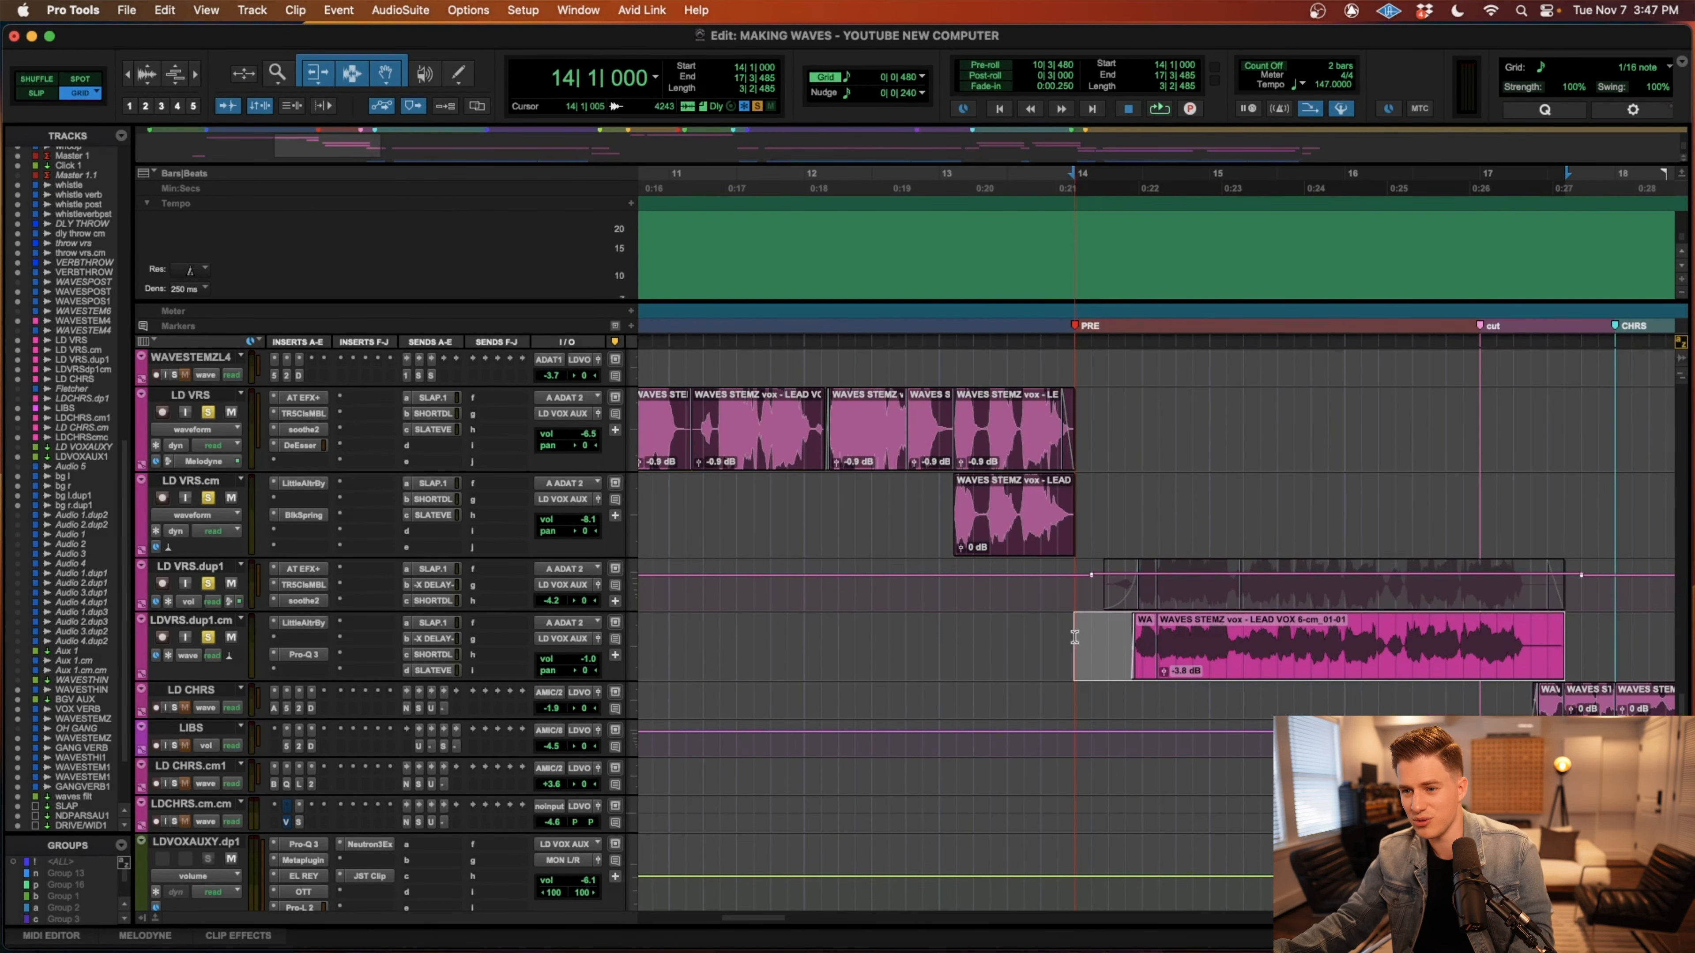
Play the soloed pre-chorus vocals from 14|1|000 past the cut marker and clear the vocal track solos.
left_click(1076, 638)
scroll(1093, 660, "right", 3)
key("space")
key("r")
scroll(1070, 676, "right", 2)
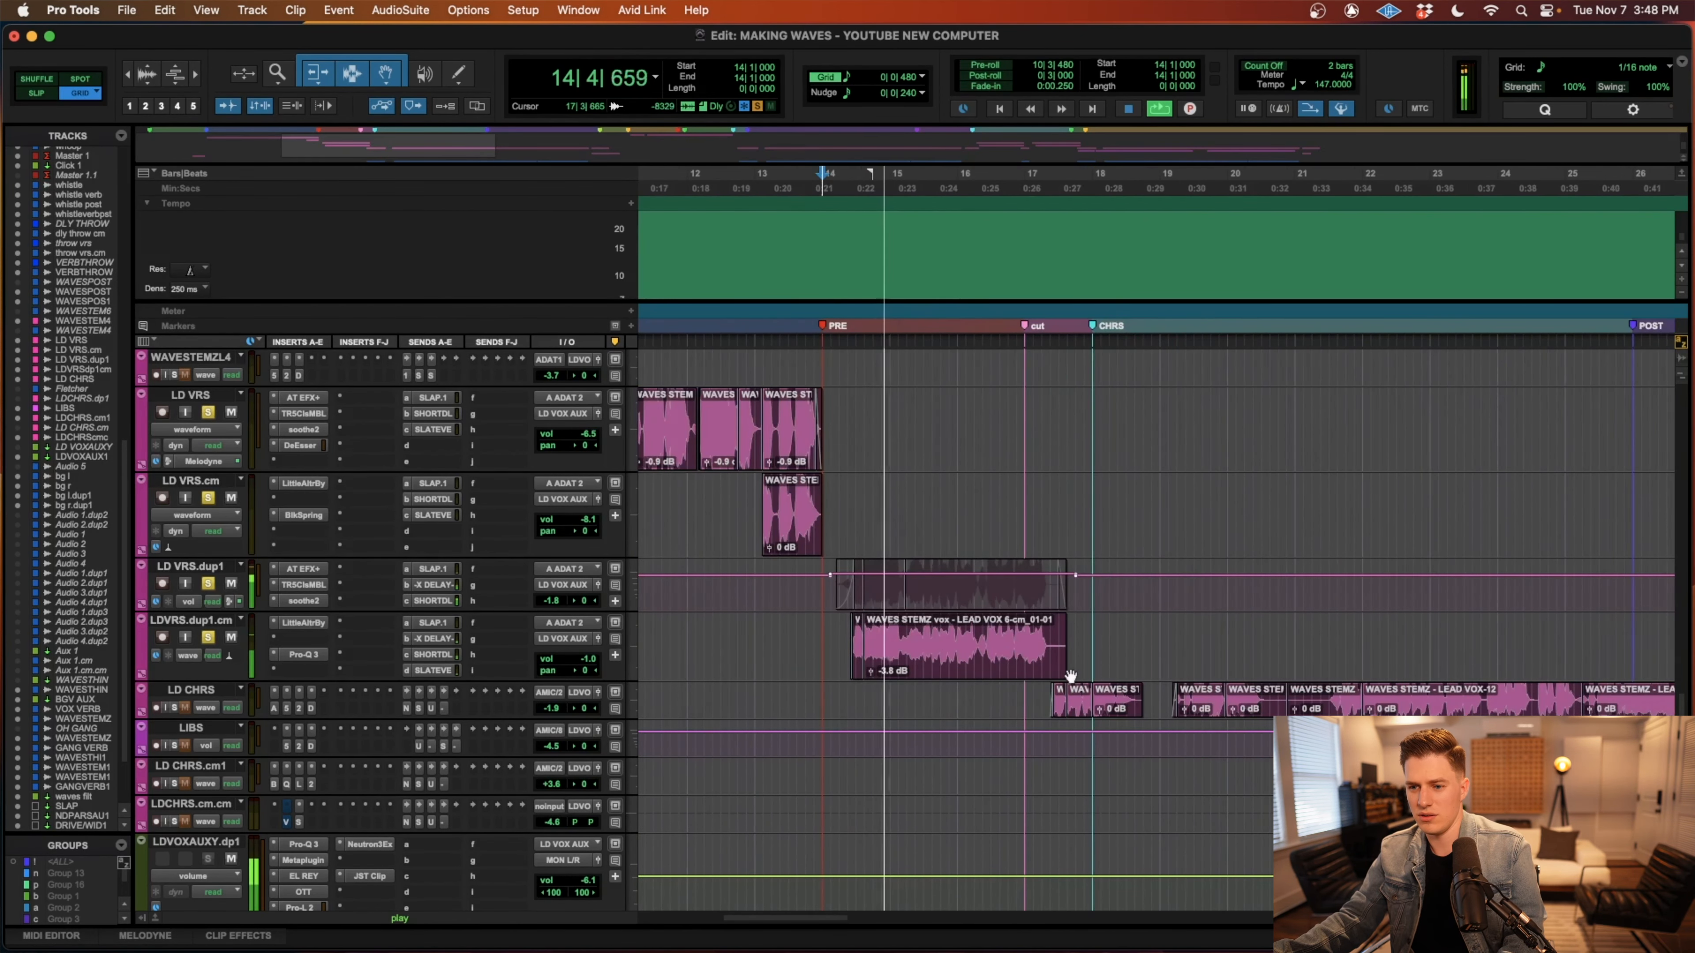
scroll(1071, 674, "up", 6)
scroll(1070, 673, "down", 5)
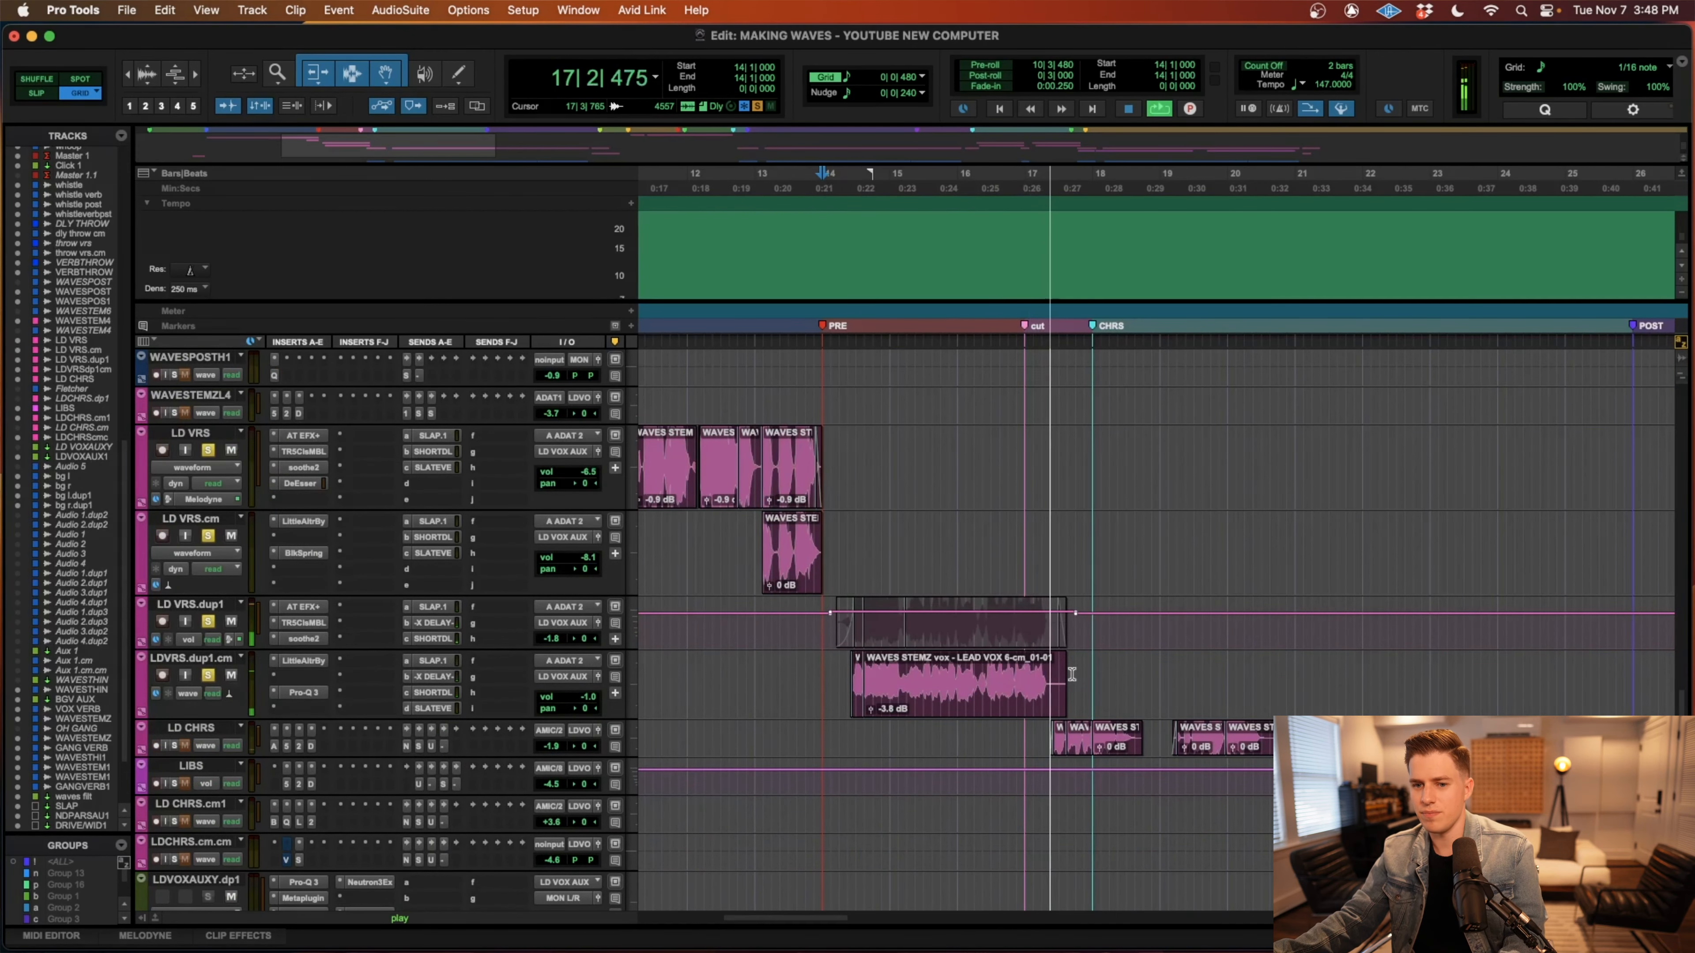
key("space")
left_click(210, 675, "alt")
key("r")
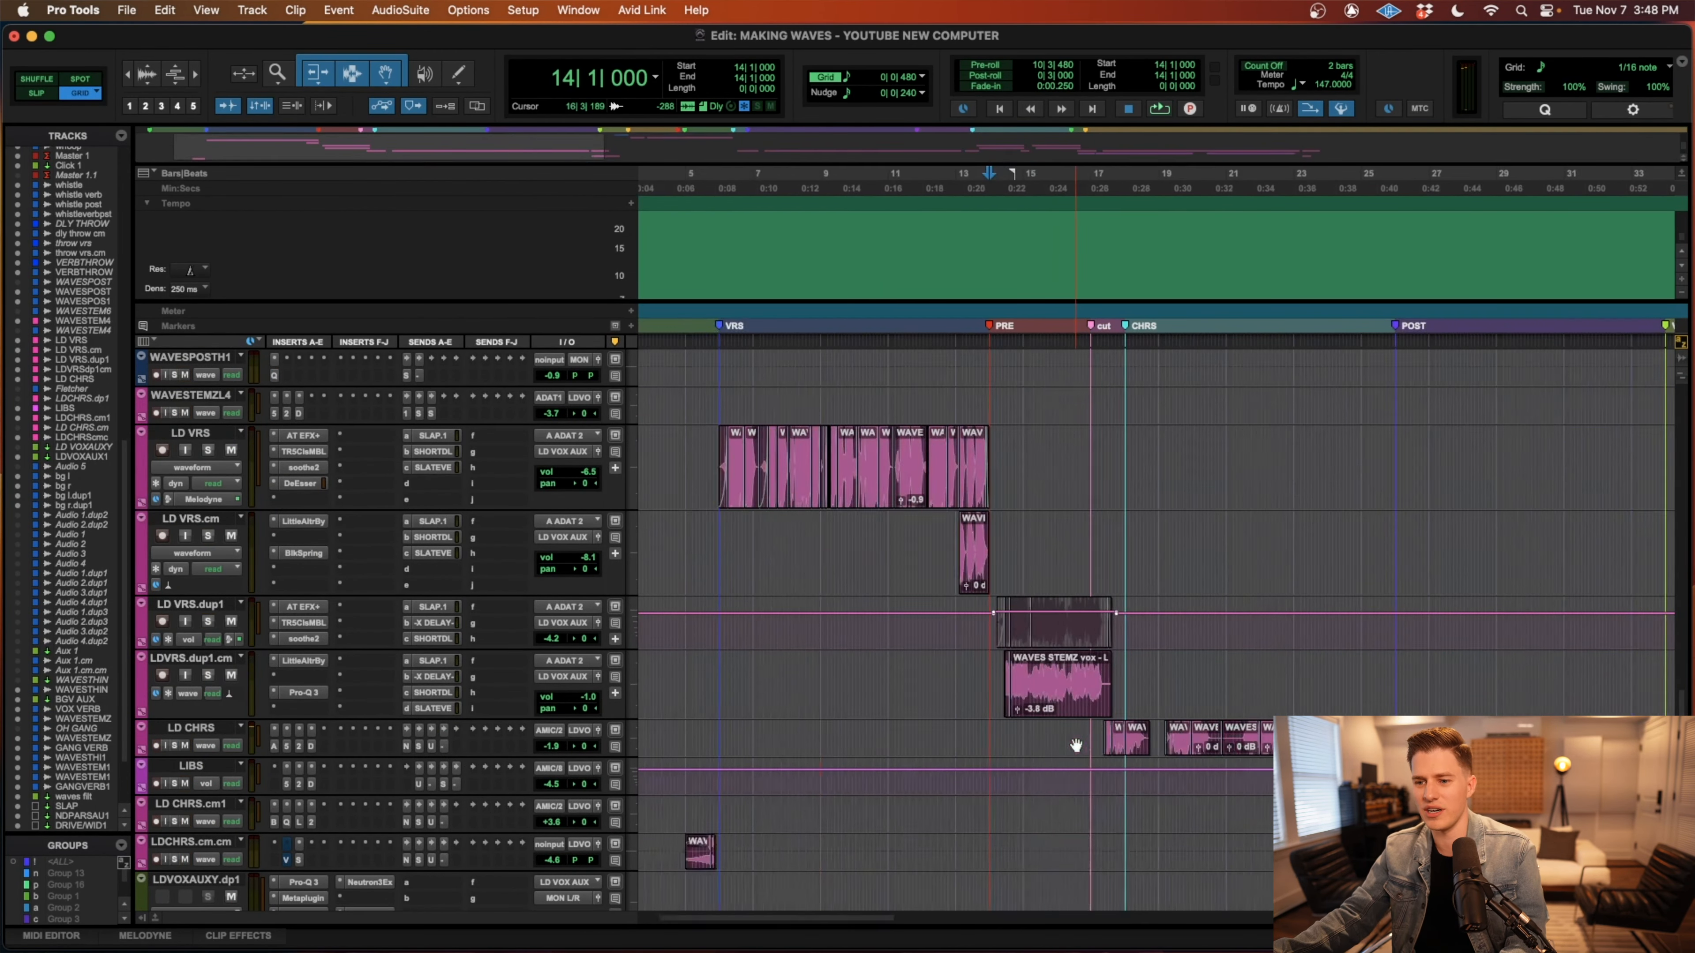
Select the intro vocal clip on LDCHRS.cm.cm at 5|1|000 and solo the track.
scroll(1074, 746, "up", 4)
scroll(1074, 744, "down", 4)
scroll(1074, 742, "right", 4)
scroll(1074, 740, "down", 3)
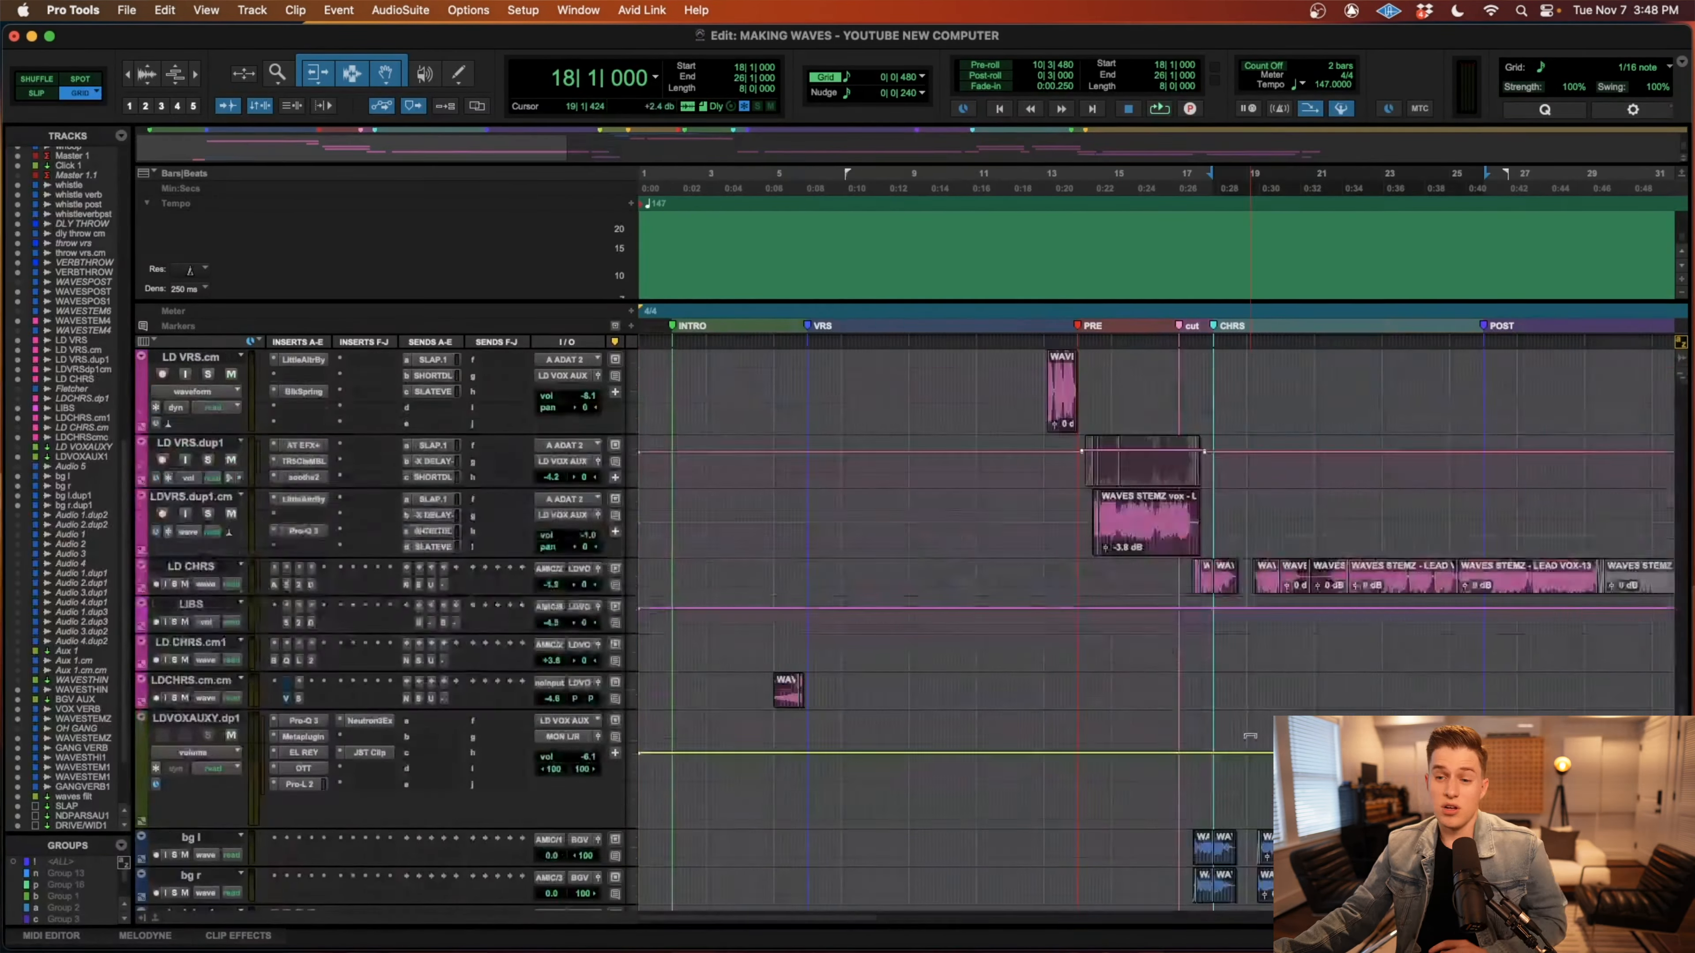
scroll(1249, 738, "down", 2)
scroll(1248, 737, "up", 2)
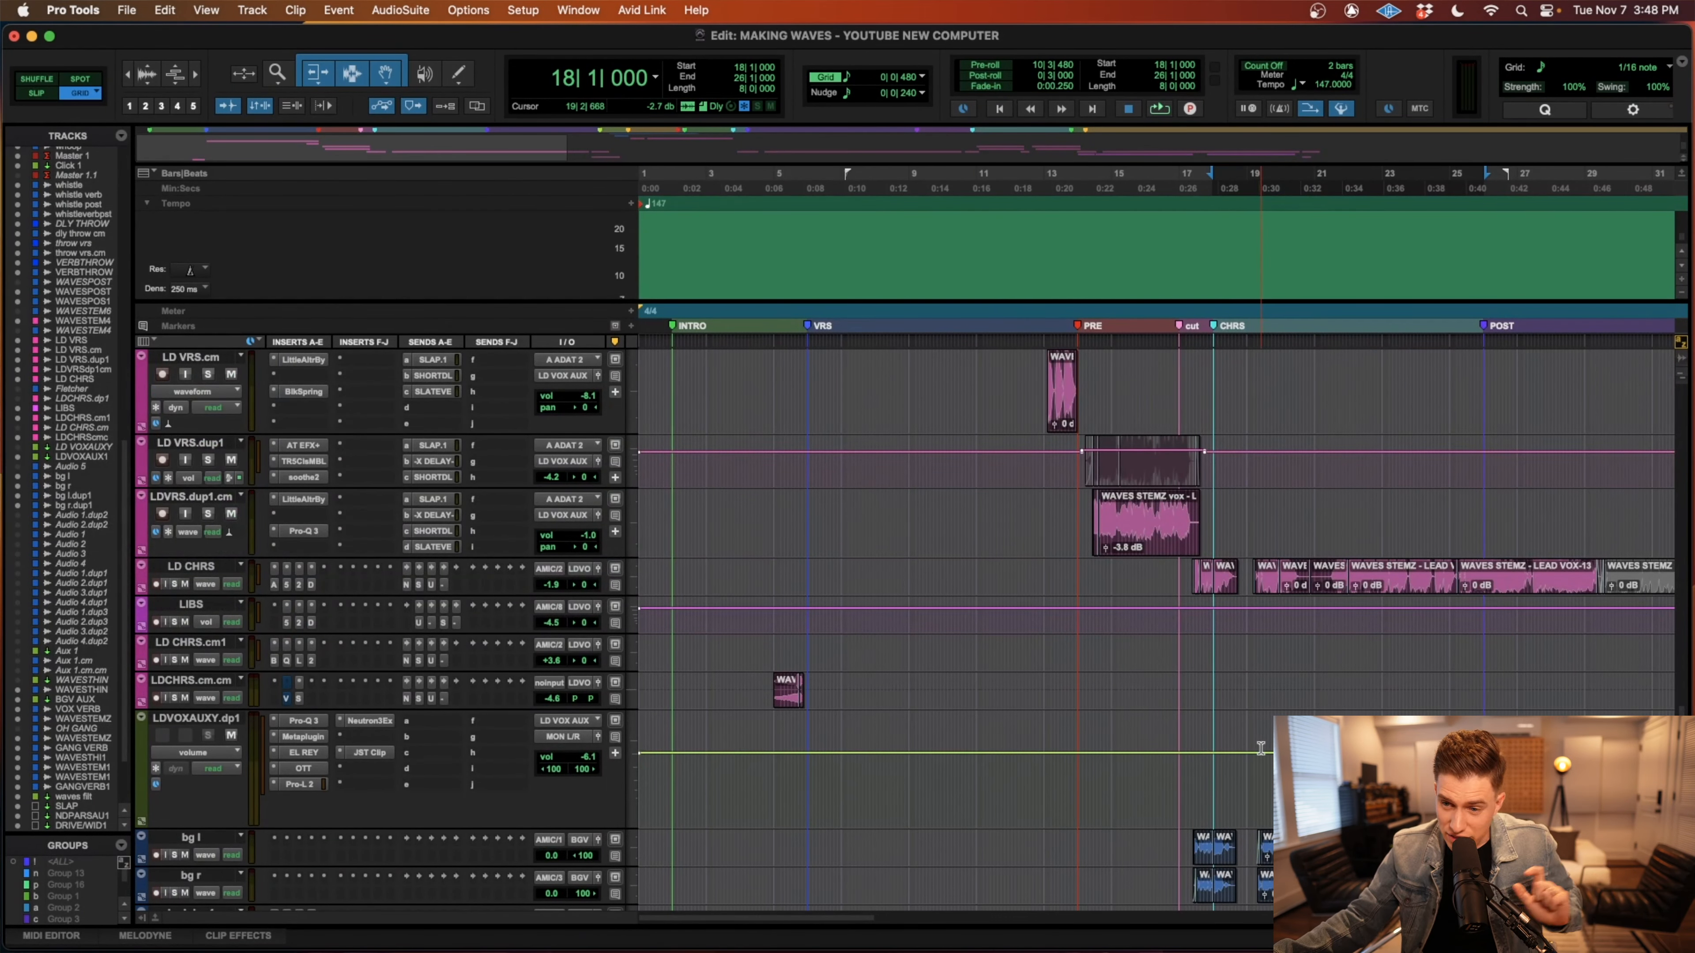
left_click(791, 699)
left_click(832, 688, "shift")
key("t")
key("t")
key("t")
left_click(1154, 681)
key("shift+s")
key("r")
key("r")
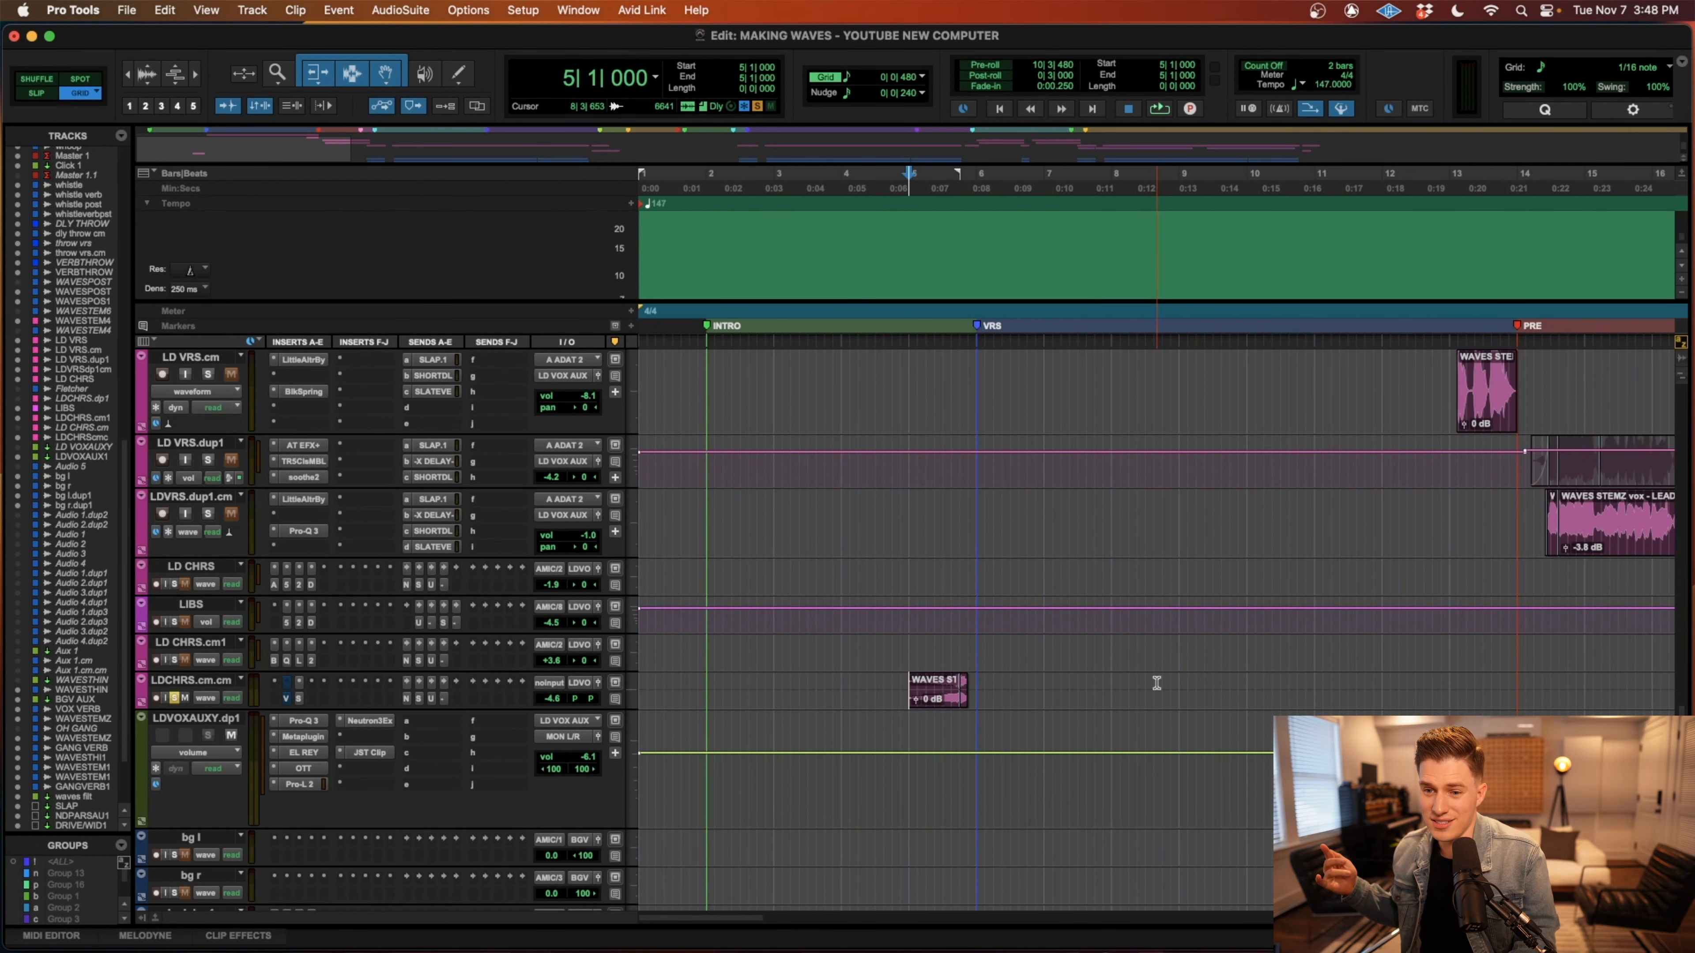
Play the soloed LDCHRS.cm.cm vocal from 5|1|000 up to the VRS marker.
key("r")
key("t")
scroll(1249, 621, "right", 5)
key("r")
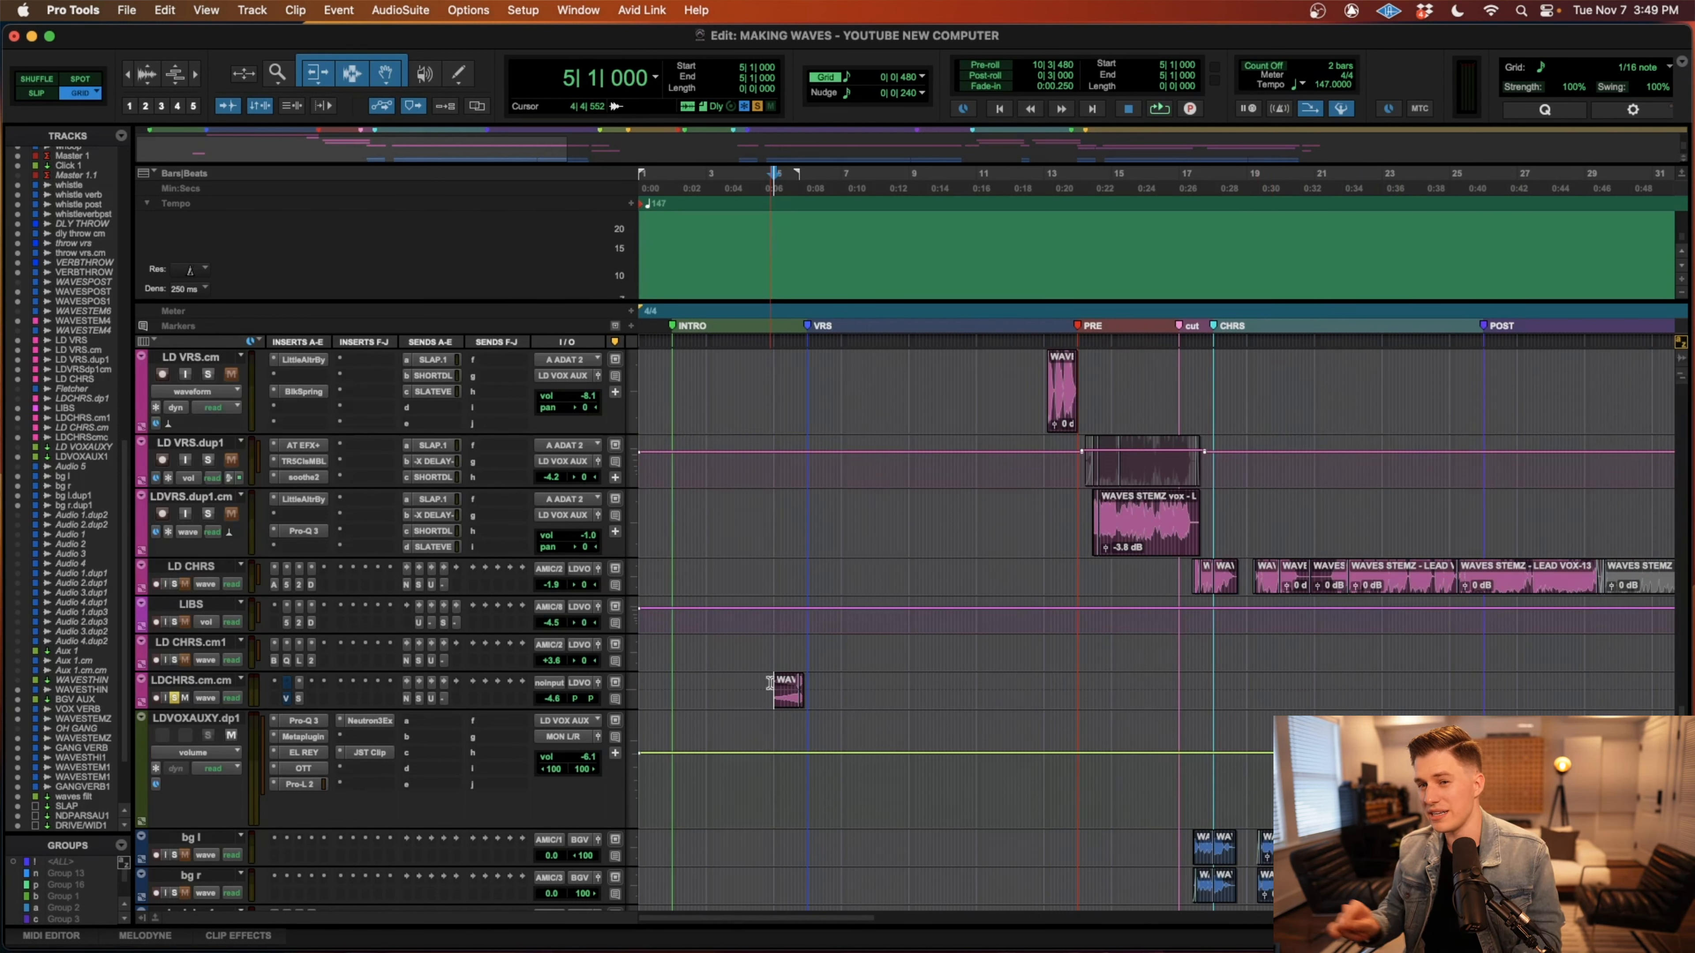
key("space")
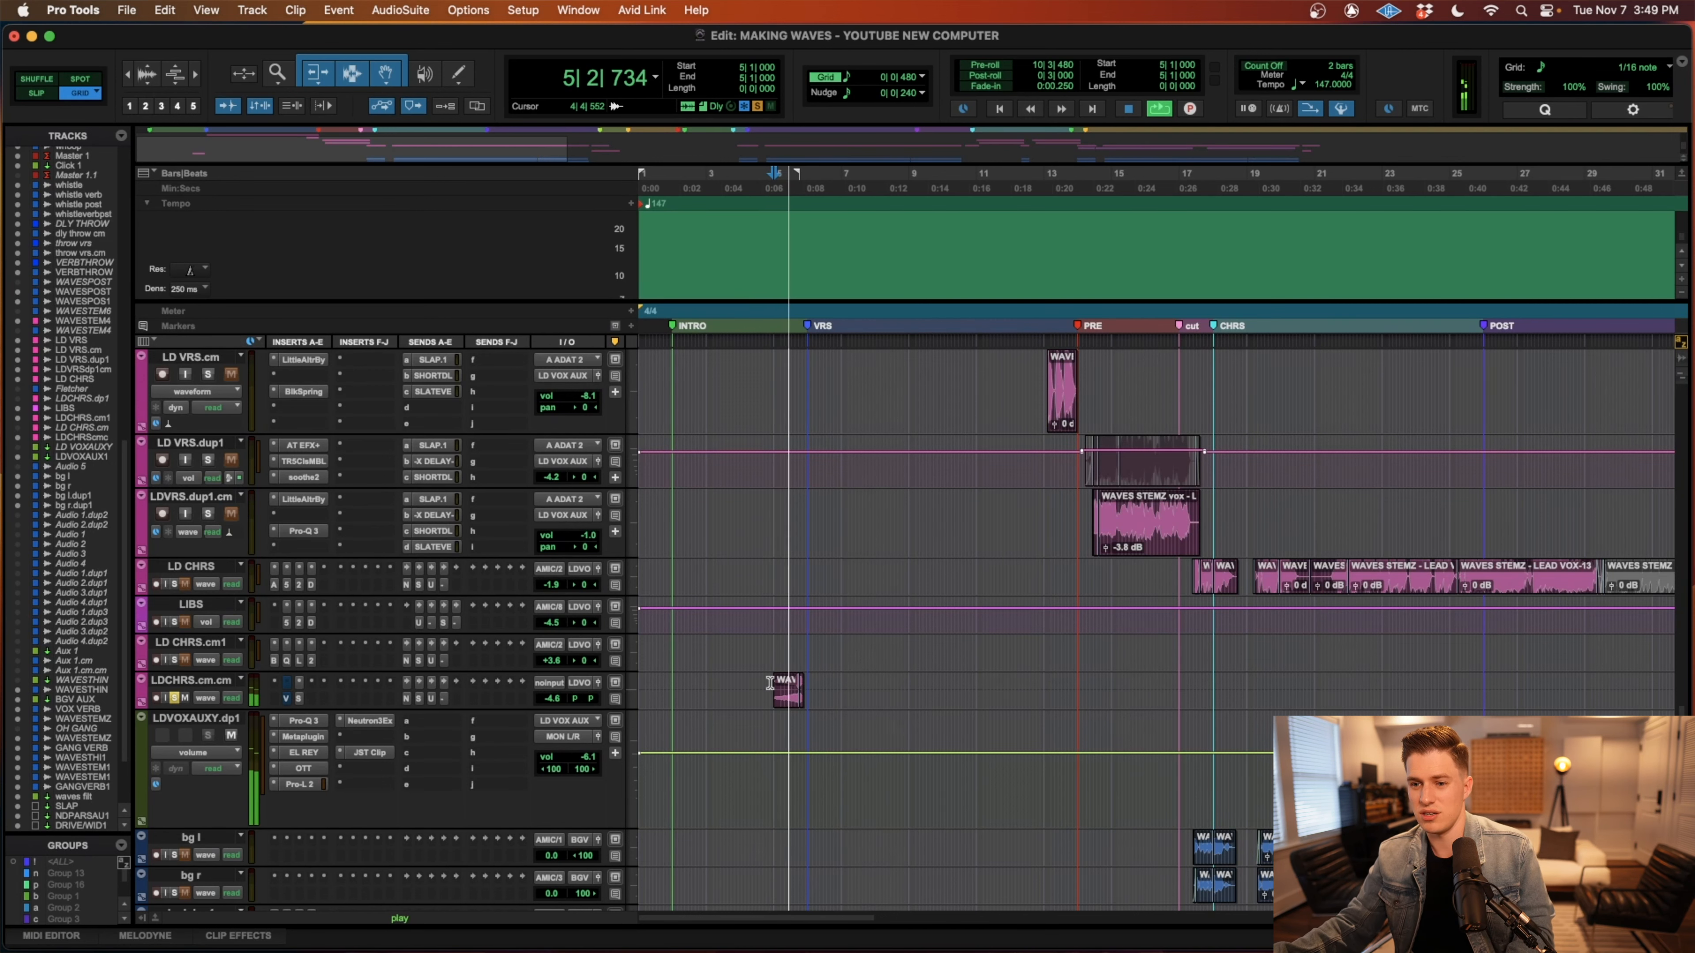
key("space")
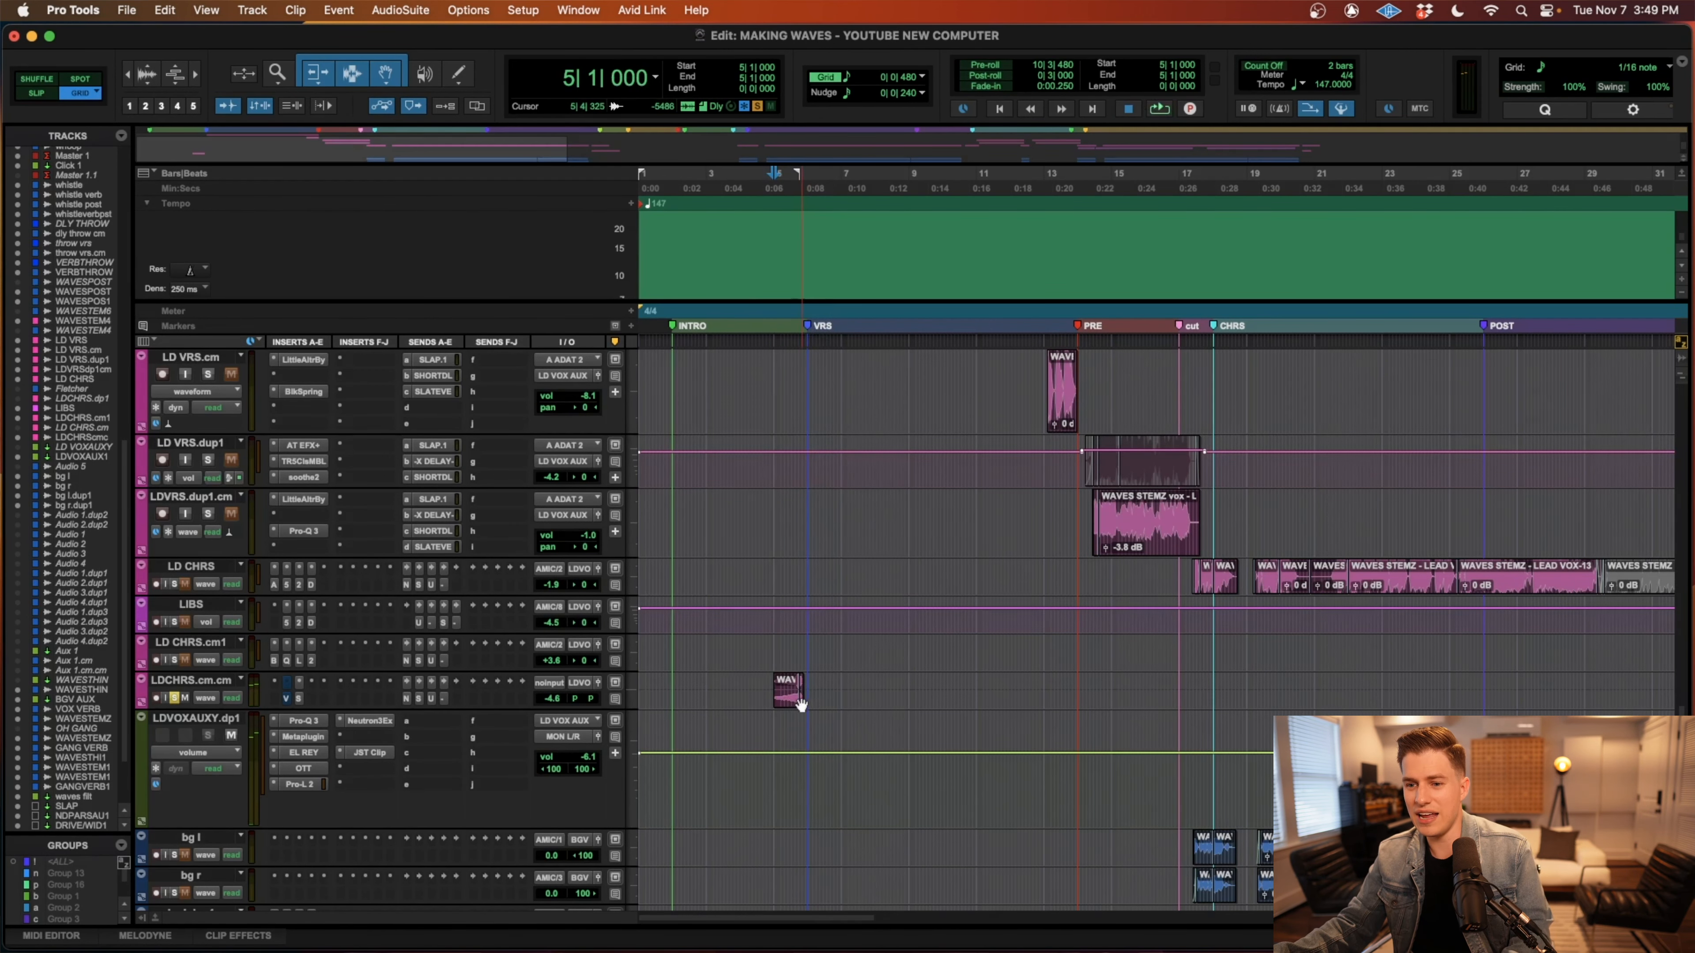
Move the short end clip at 5|4|000 on LDCHRS.cm.cm to the VRS marker and mute it.
key("super+bracketright")
key("t")
key("t")
left_click(1375, 701)
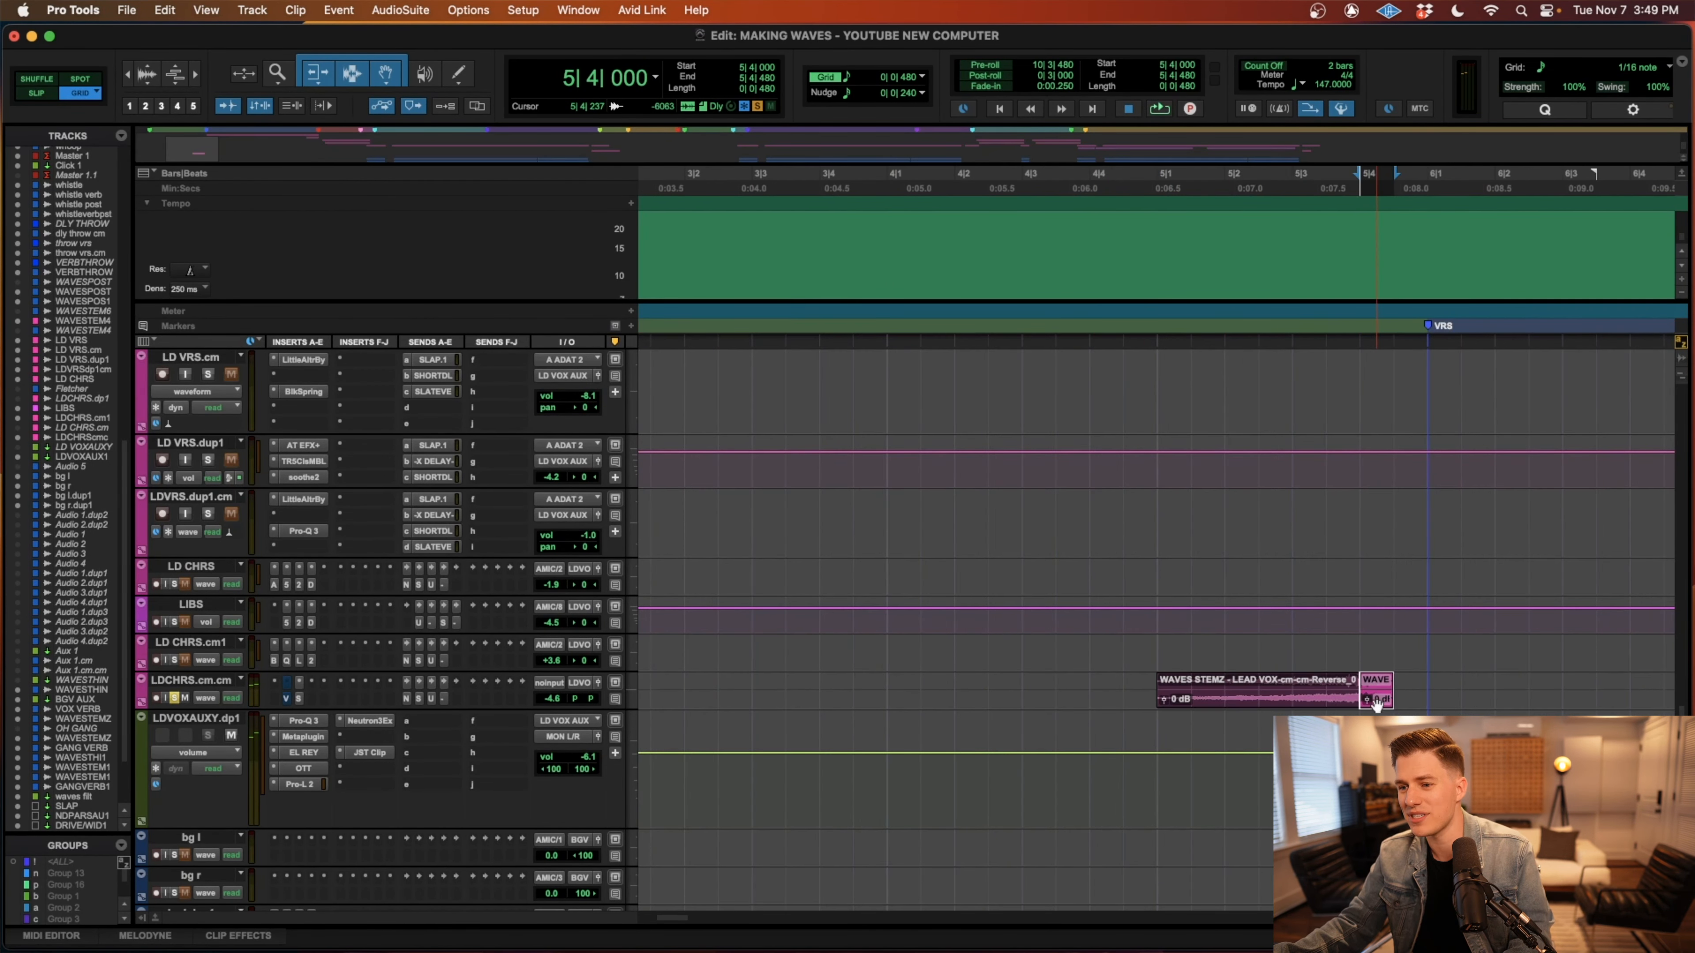
left_click_drag(1377, 705, 1444, 703)
key("super+m")
Extend the reversed vocal clip on LDCHRS.cm.cm over the vacated space and play it from 4|4|000.
left_click_drag(1357, 698, 1393, 698)
scroll(1381, 694, "right", 3)
left_click(898, 678)
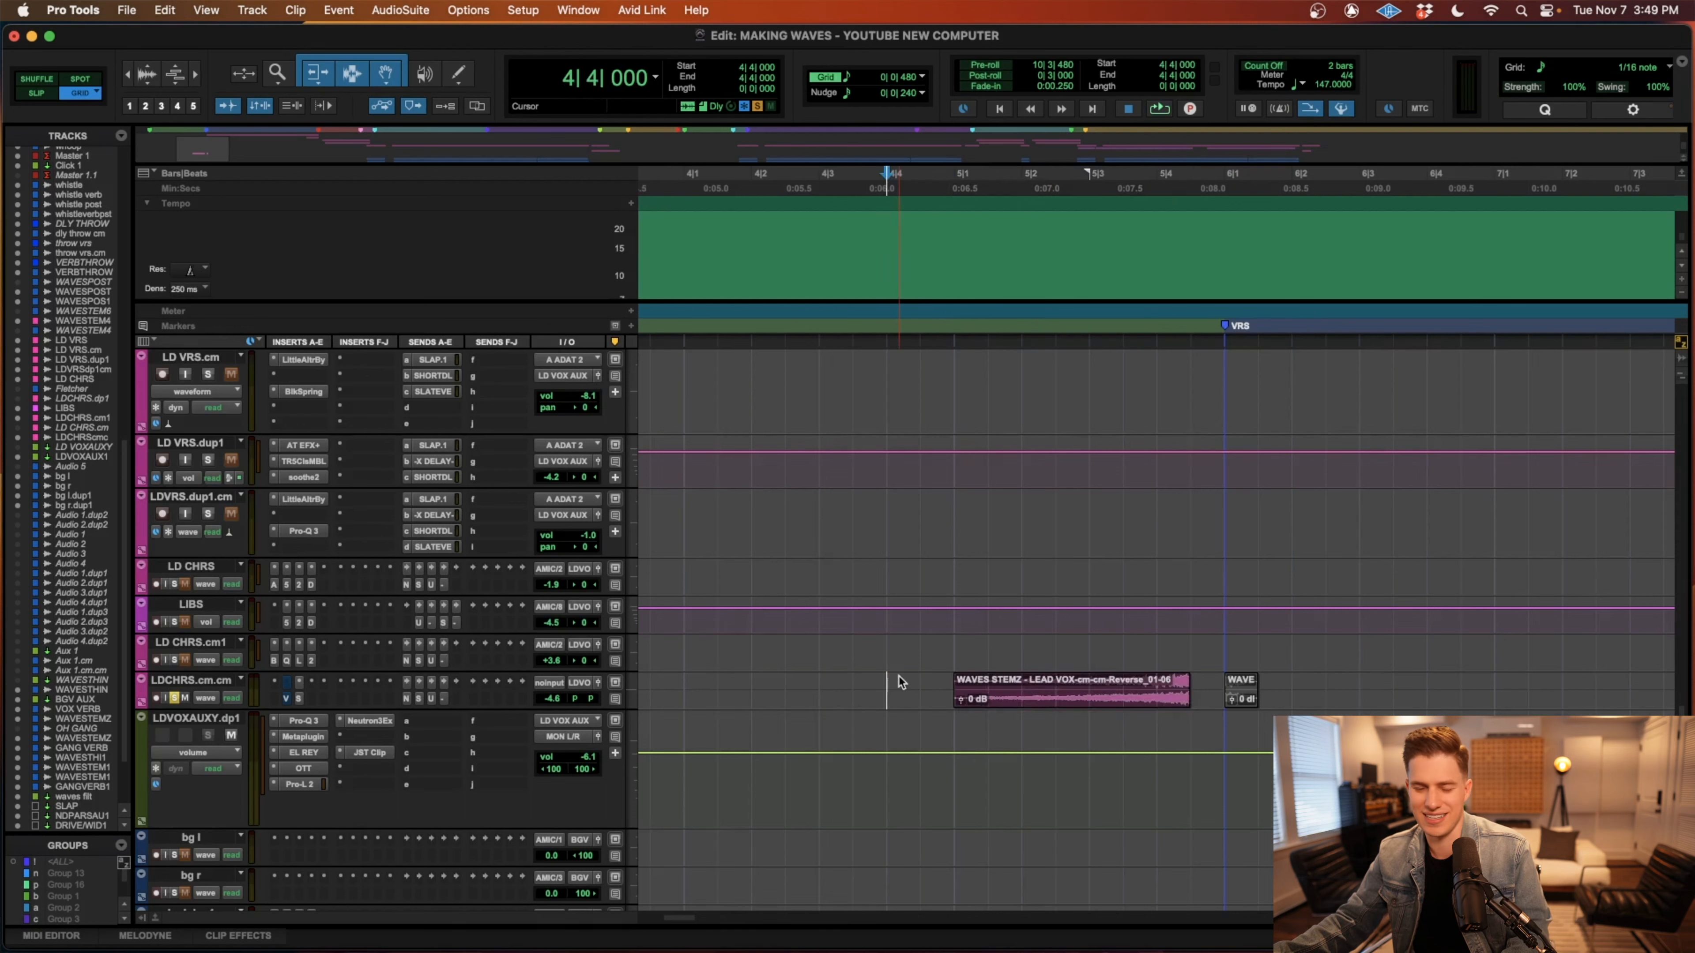
key("space")
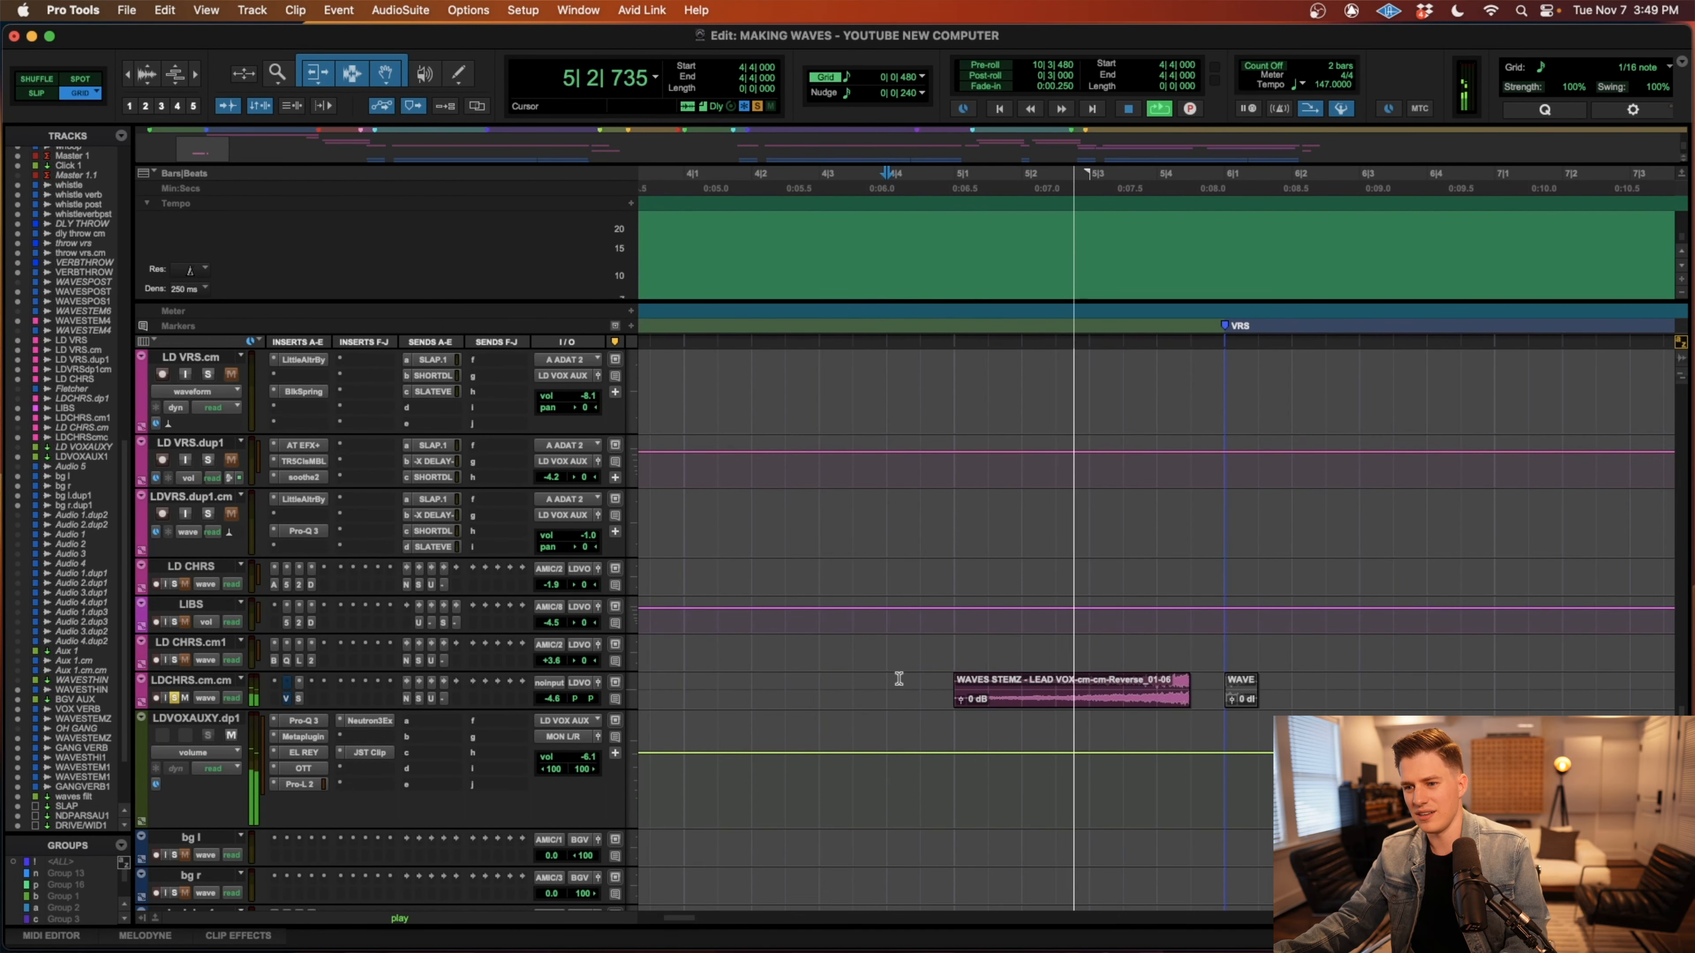
key("space")
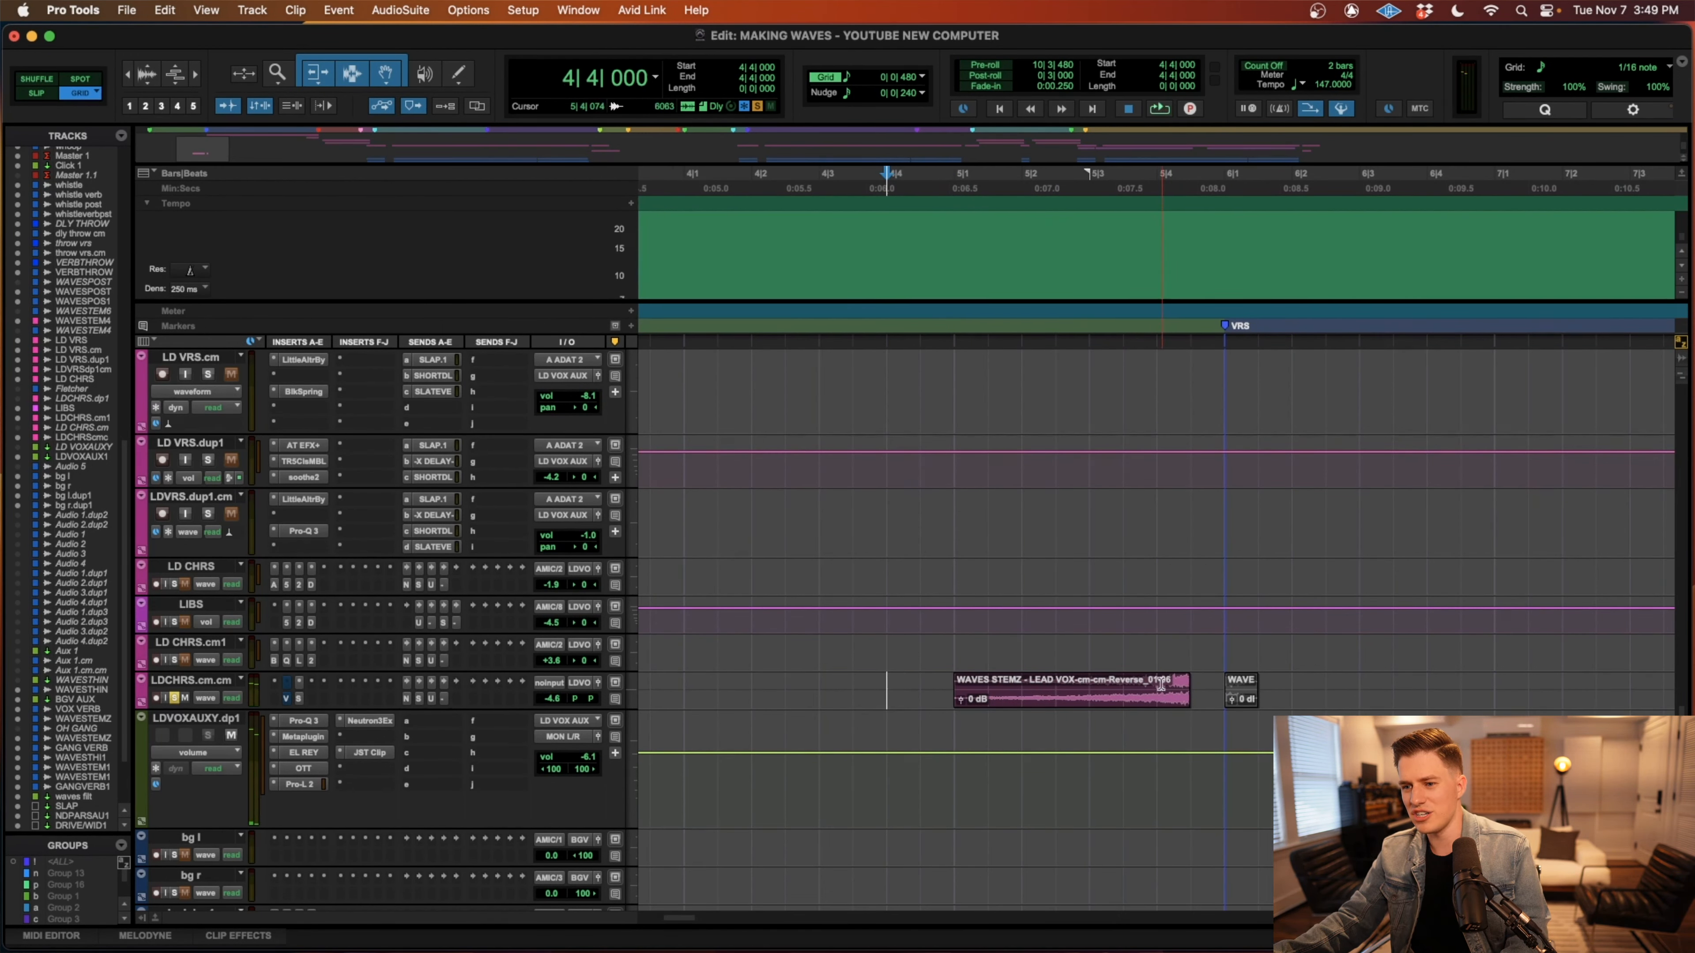
Select the last slice of the reversed vocal at 5|4|000 and open the Vari-Fi AudioSuite plug-in.
left_click(1172, 701)
left_click(696, 10)
type("var")
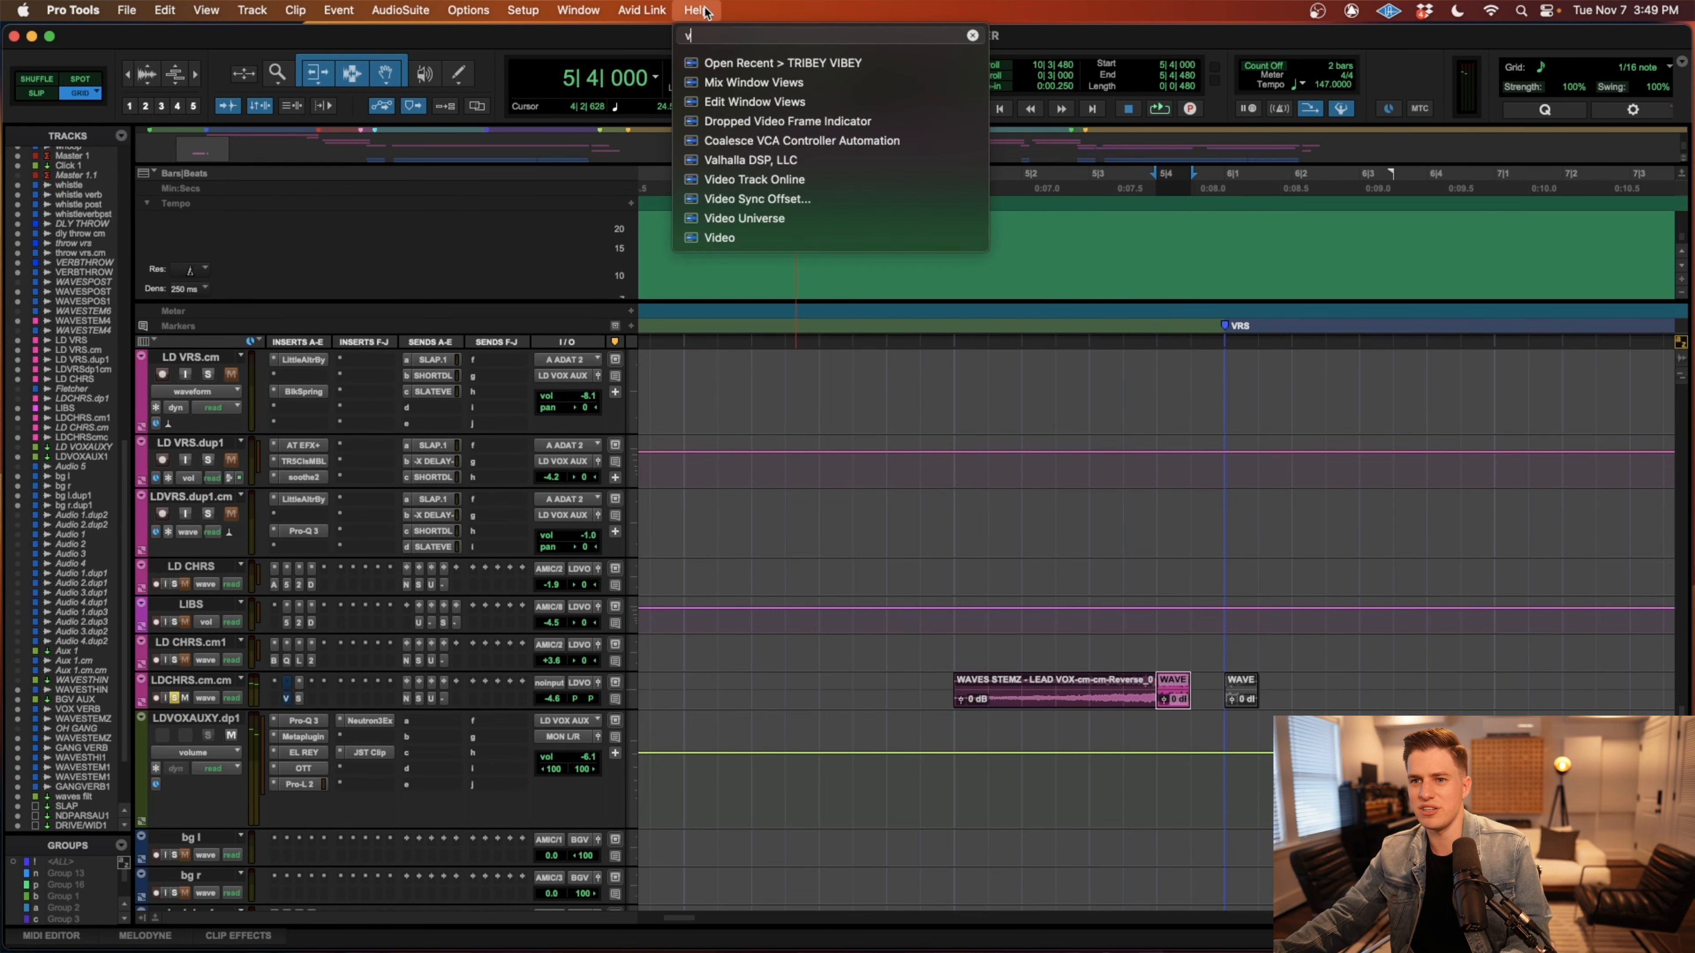
left_click(747, 102)
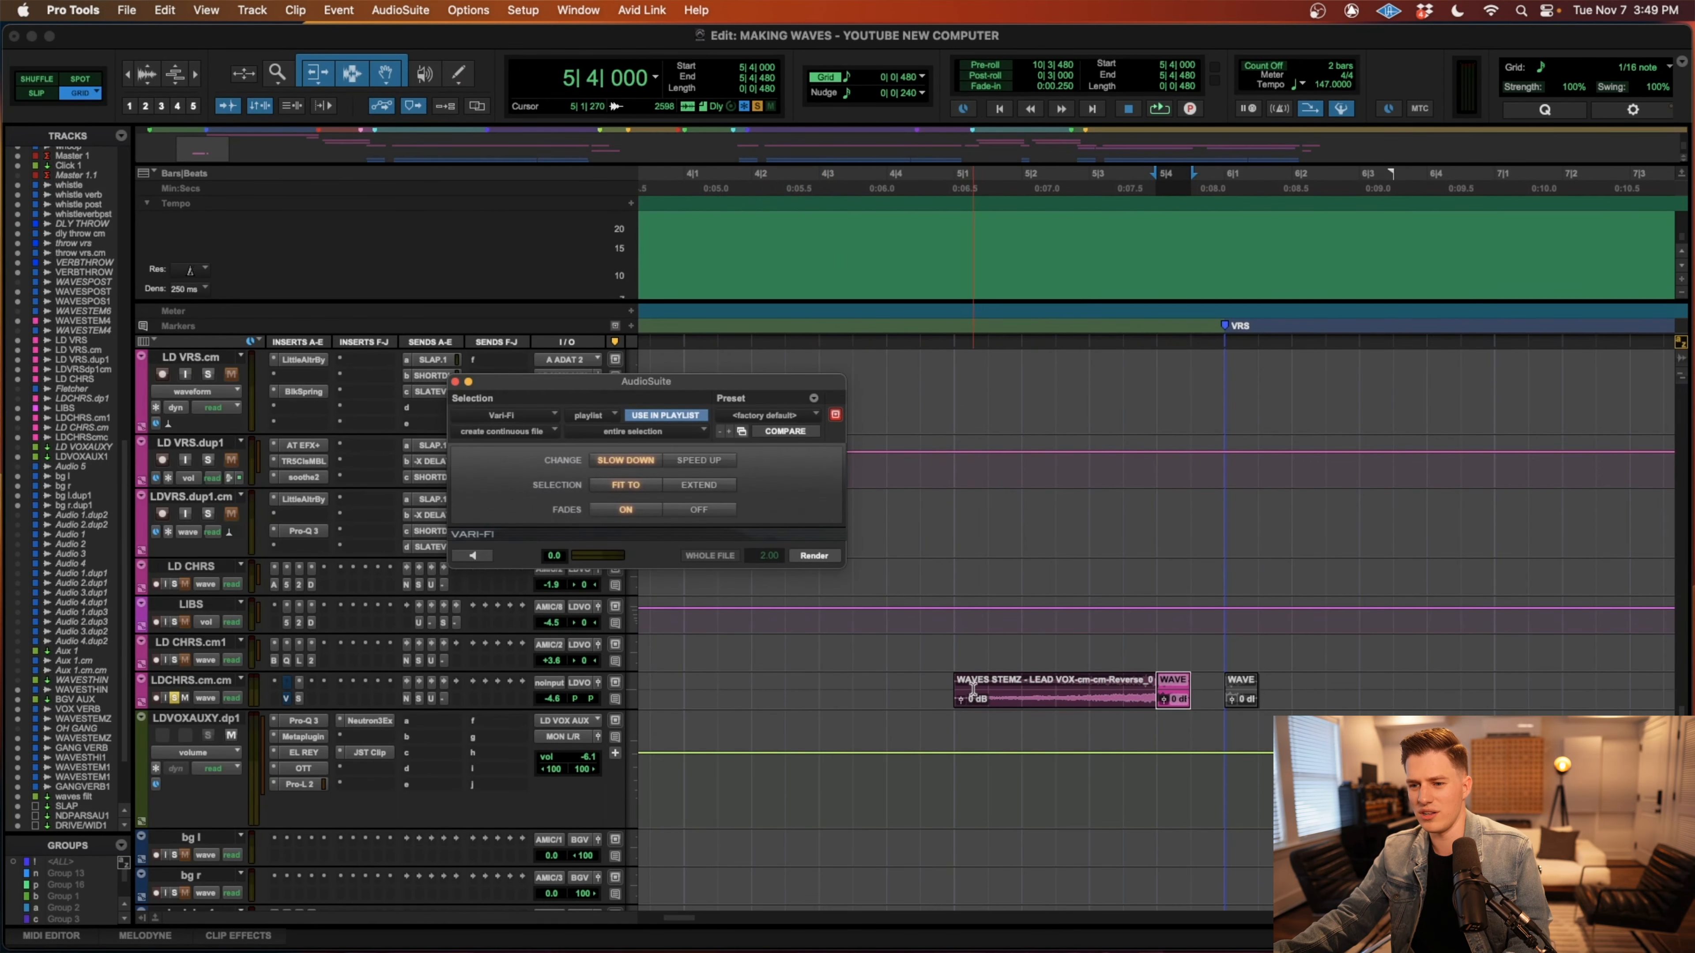
Play the reversed vocal from 5|1|000 and close the Vari-Fi window.
left_click(956, 677)
key("space")
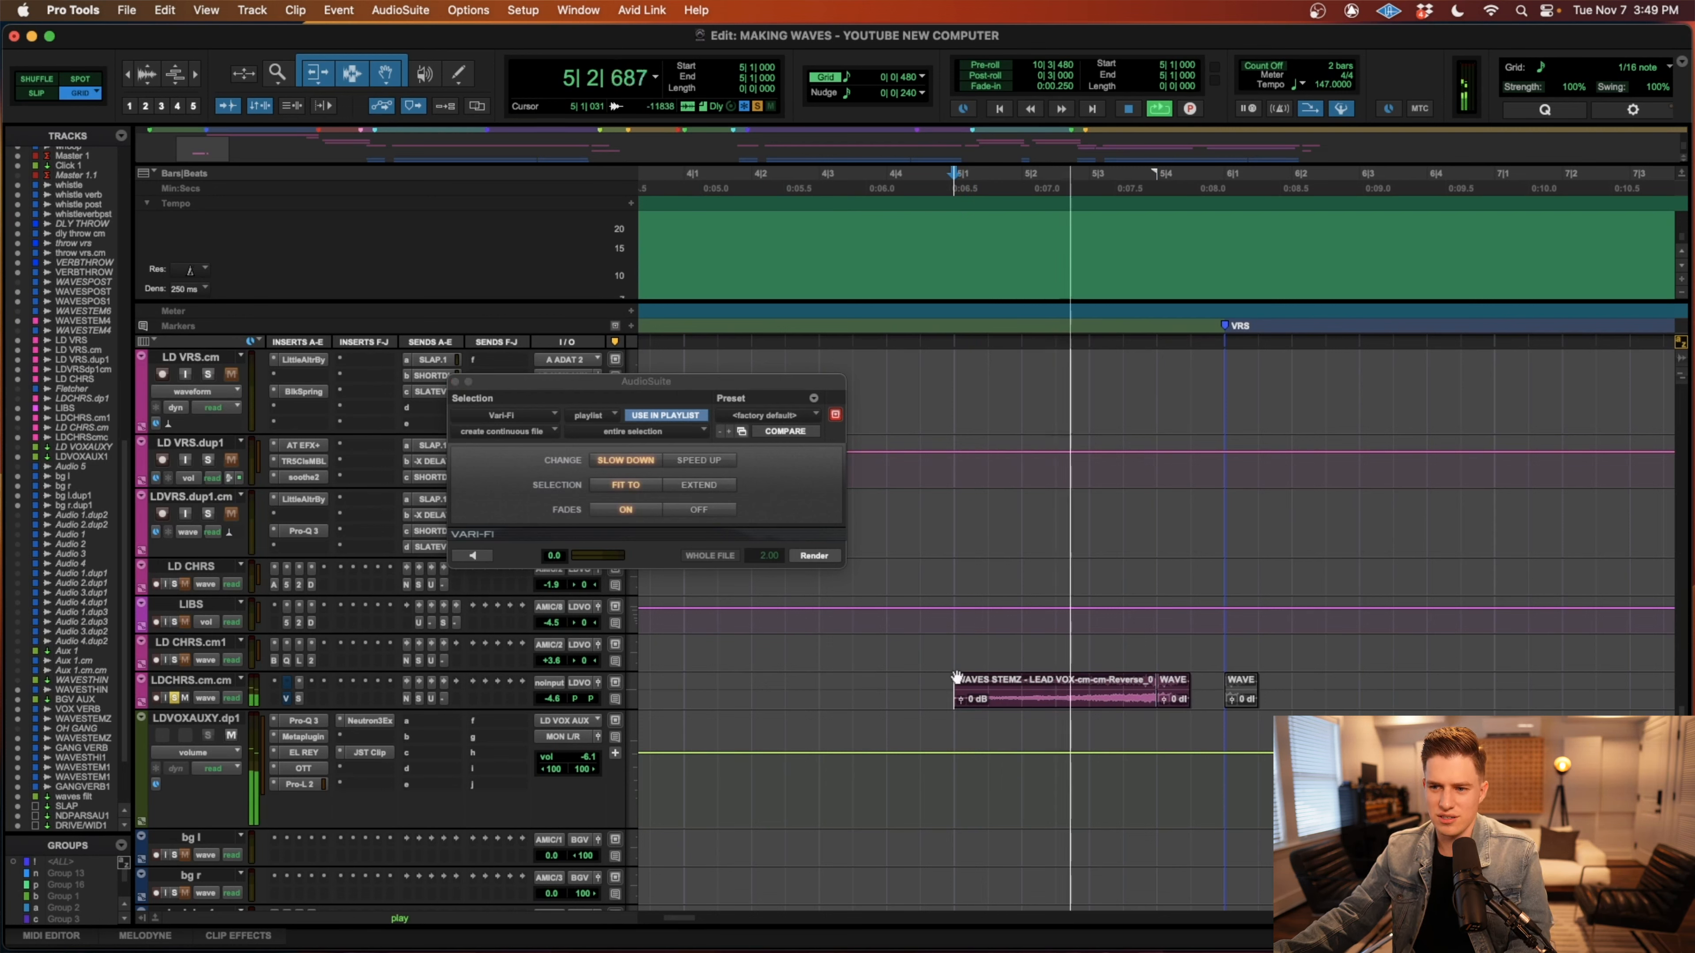
key("space")
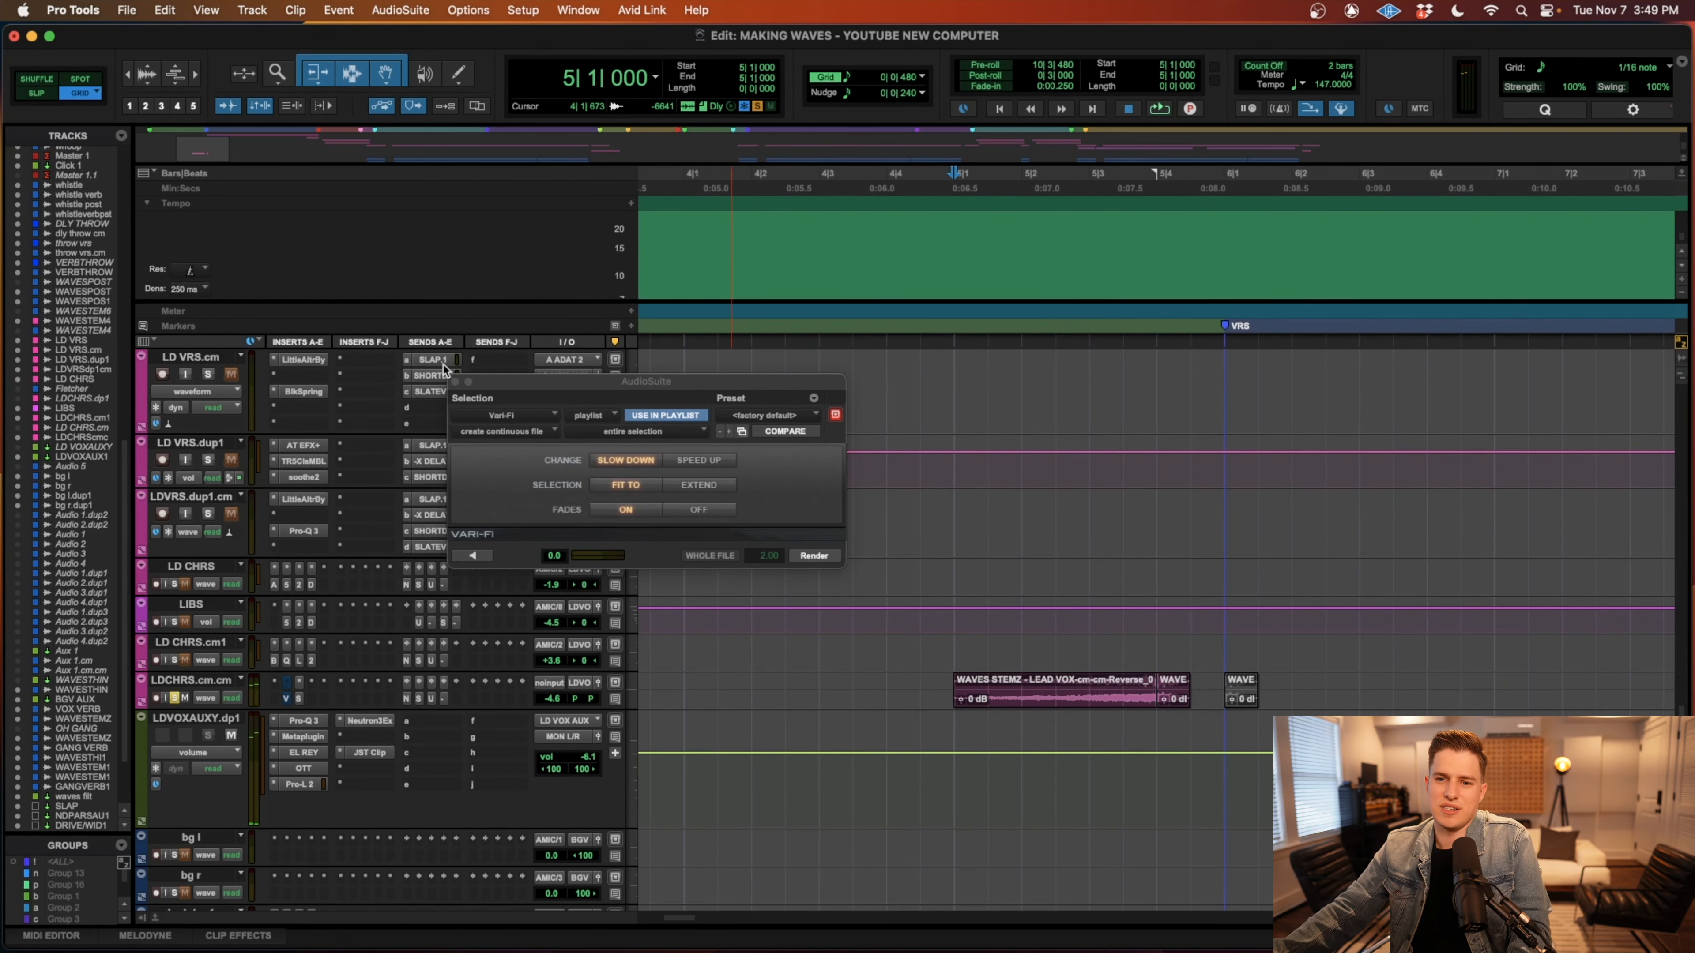
left_click(456, 383)
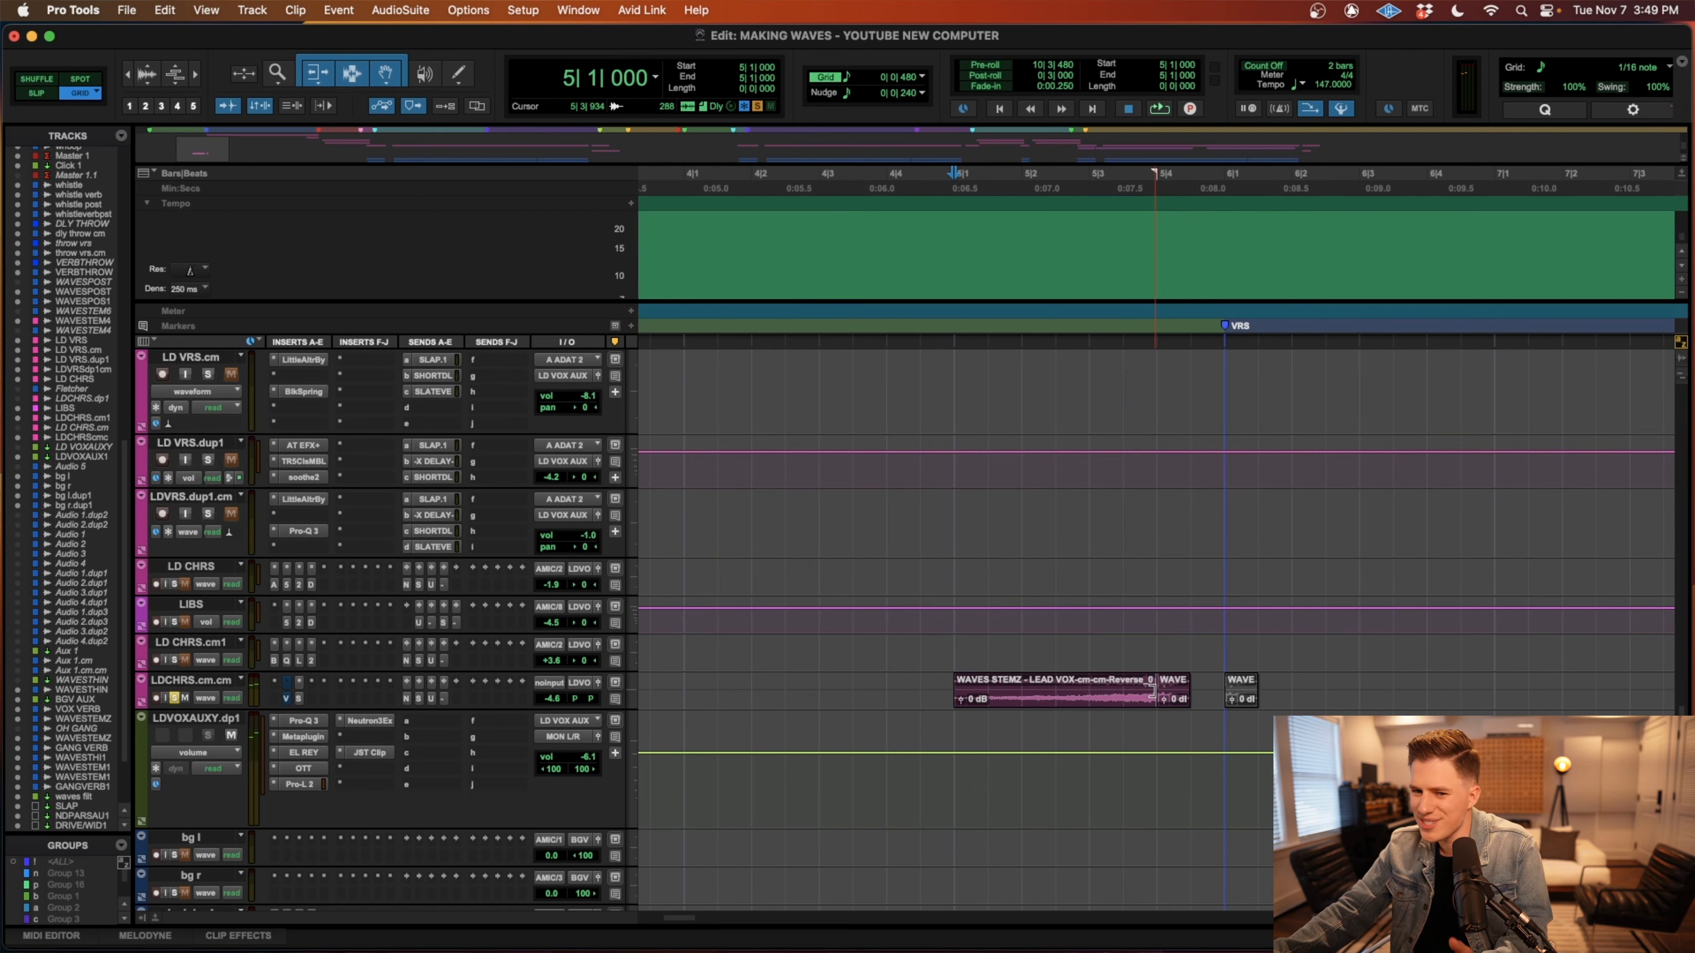
Select the WAVESPOSTH and WAVESPOSTH1 clips from 34|3|480 to 36|1|000 and solo both tracks.
key("r")
key("r")
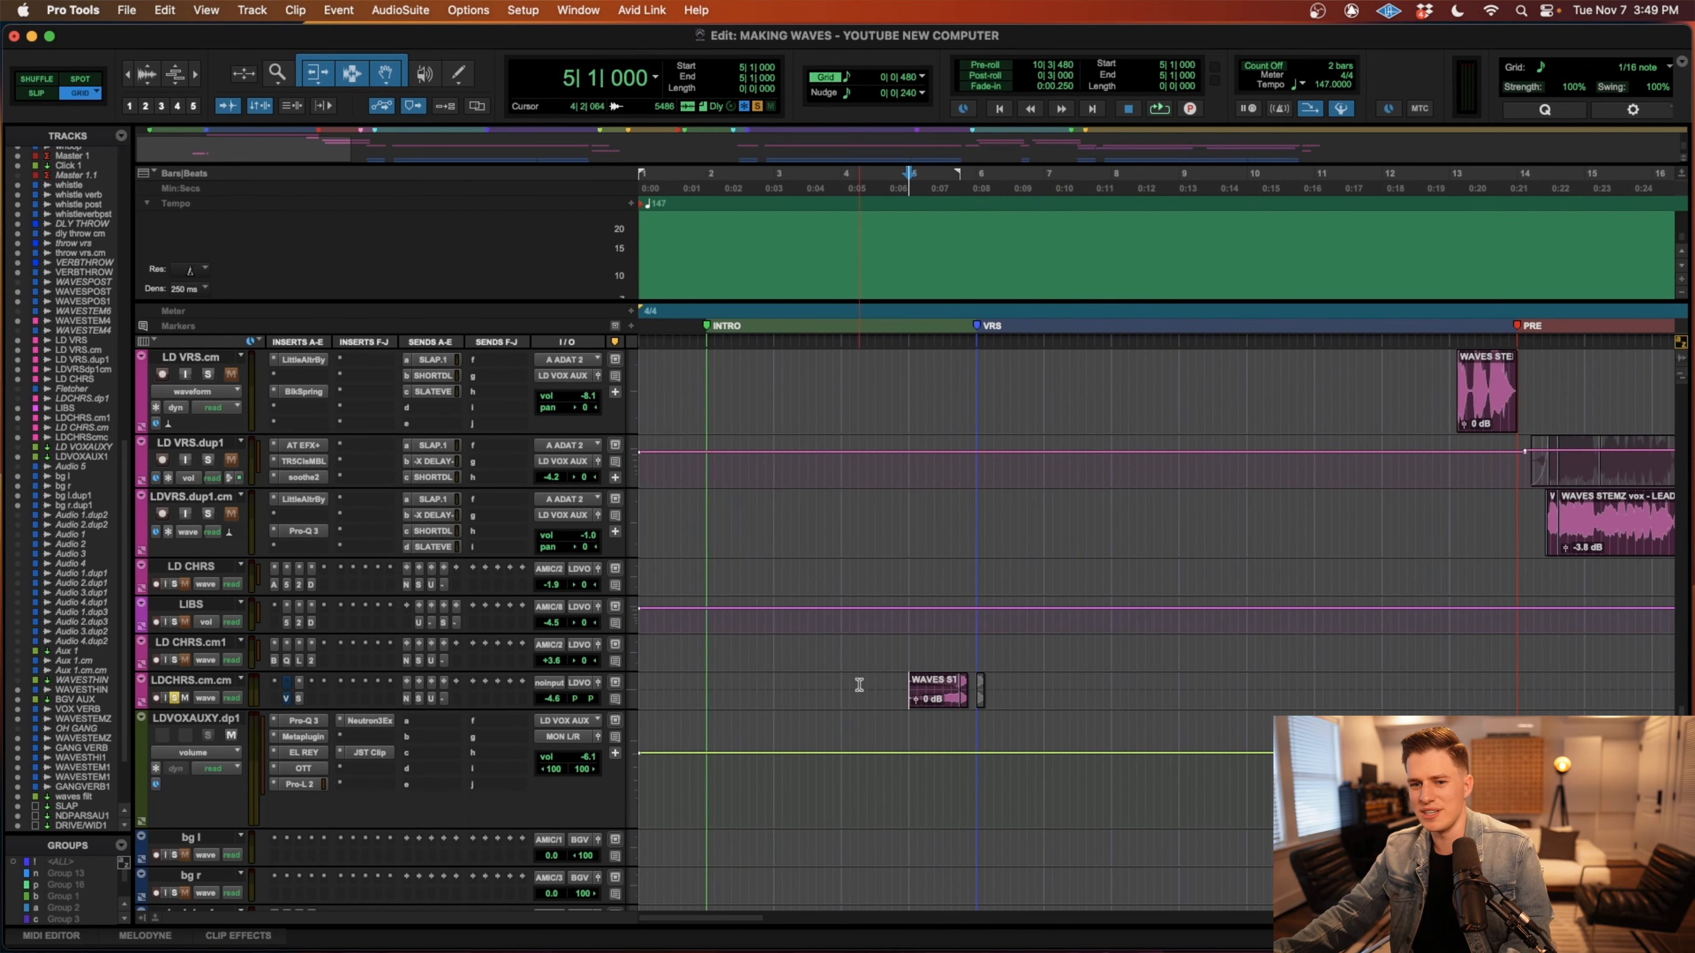
key("r")
scroll(1208, 684, "right", 6)
scroll(1207, 683, "up", 8)
left_click(1387, 721)
key("t")
key("t")
left_click(1308, 754, "shift")
key("shift+s")
key("r")
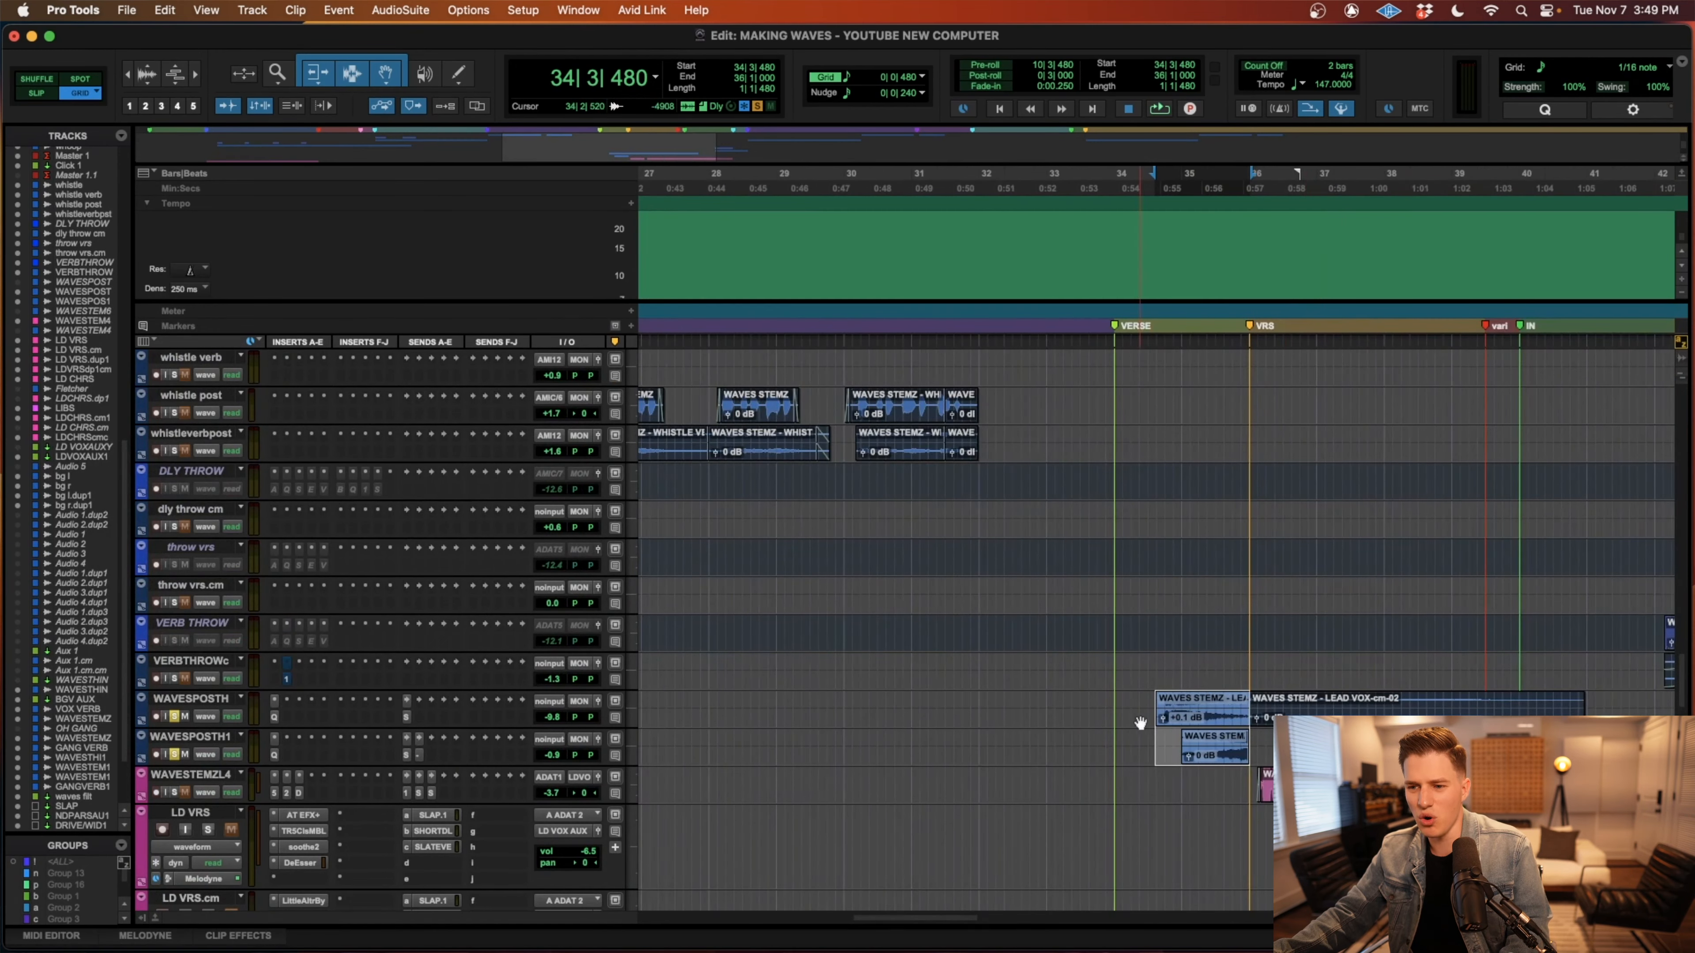
Play WAVESPOSTH and WAVESPOSTH1 over the range 34|1|000 to 41|1|000 and clear both solos.
left_click_drag(1133, 699, 1579, 701)
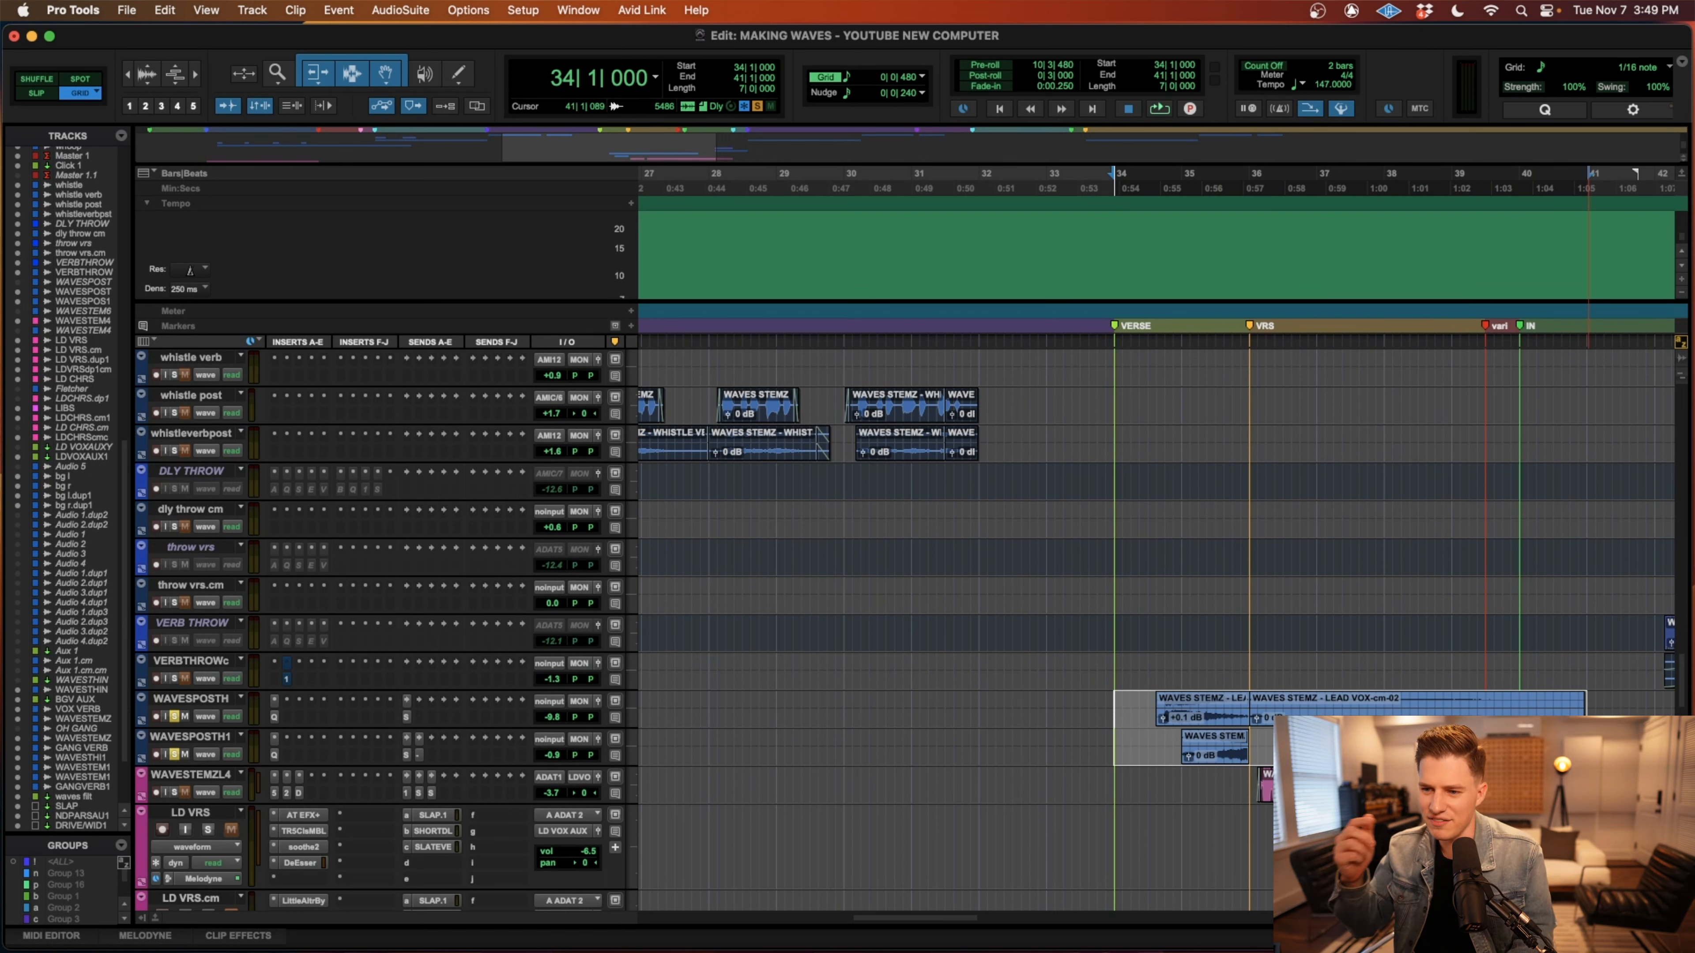
key("space")
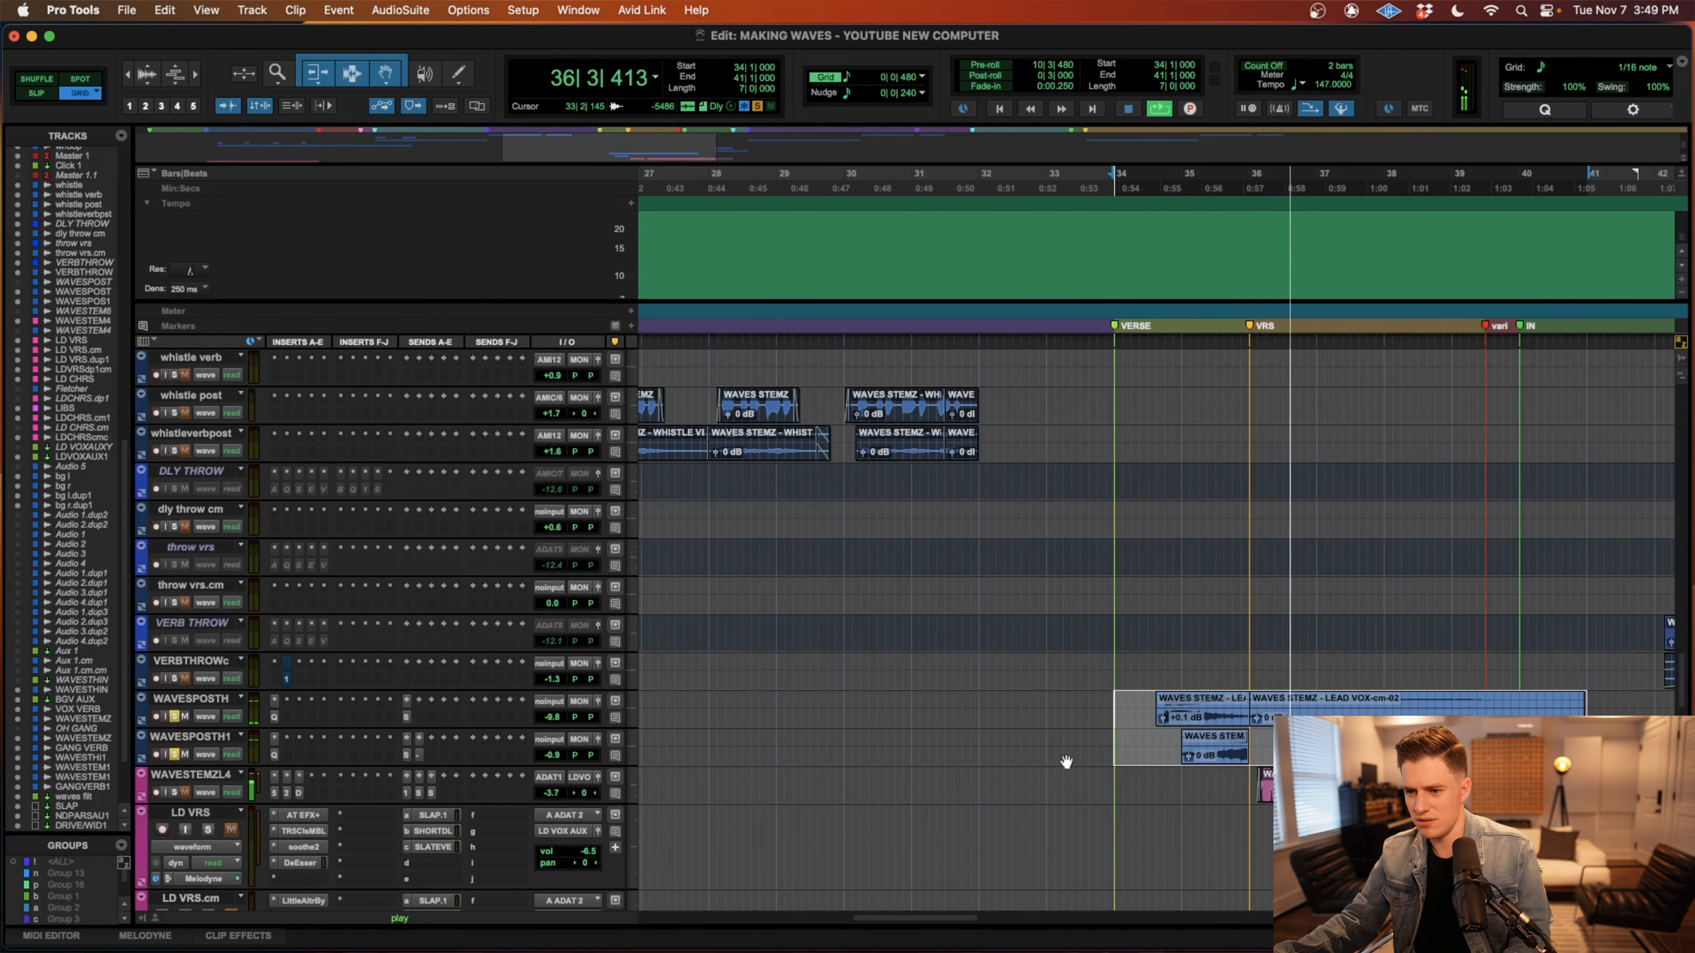
key("space")
left_click(175, 717)
left_click(175, 754)
Locate the LD CHRS and LD CHRS.cm1 vocals around the VERSE marker and select their clips in turn.
key("r")
scroll(1043, 690, "left", 6)
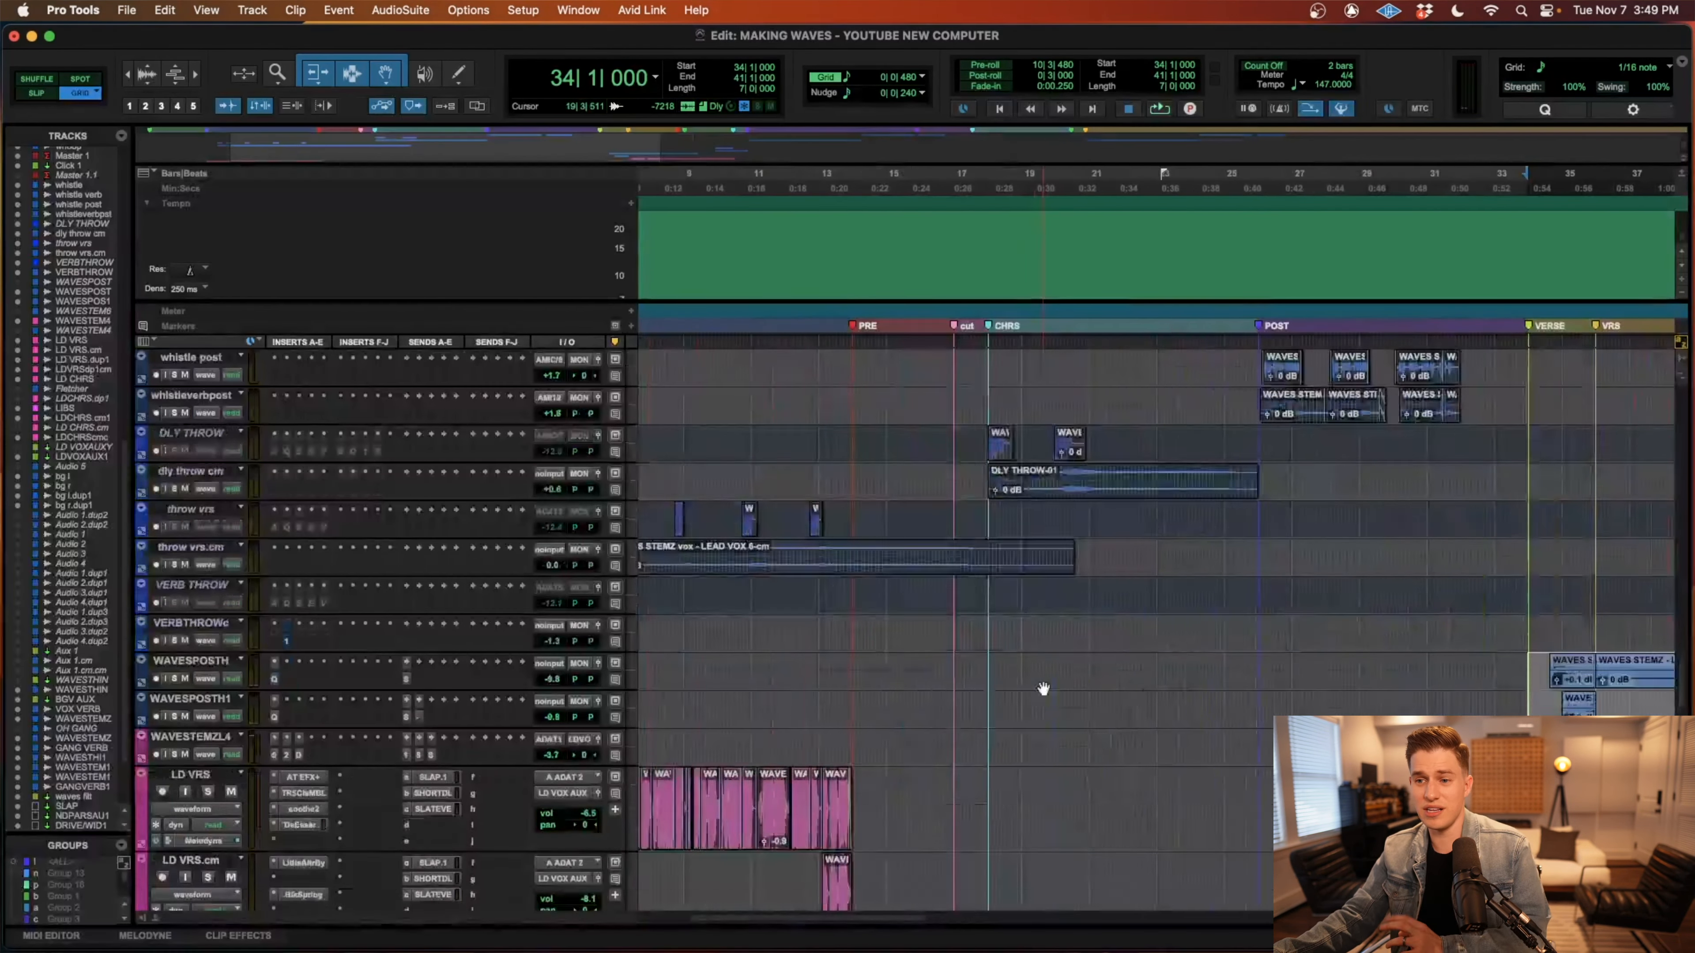
scroll(1044, 690, "up", 5)
scroll(1045, 690, "down", 15)
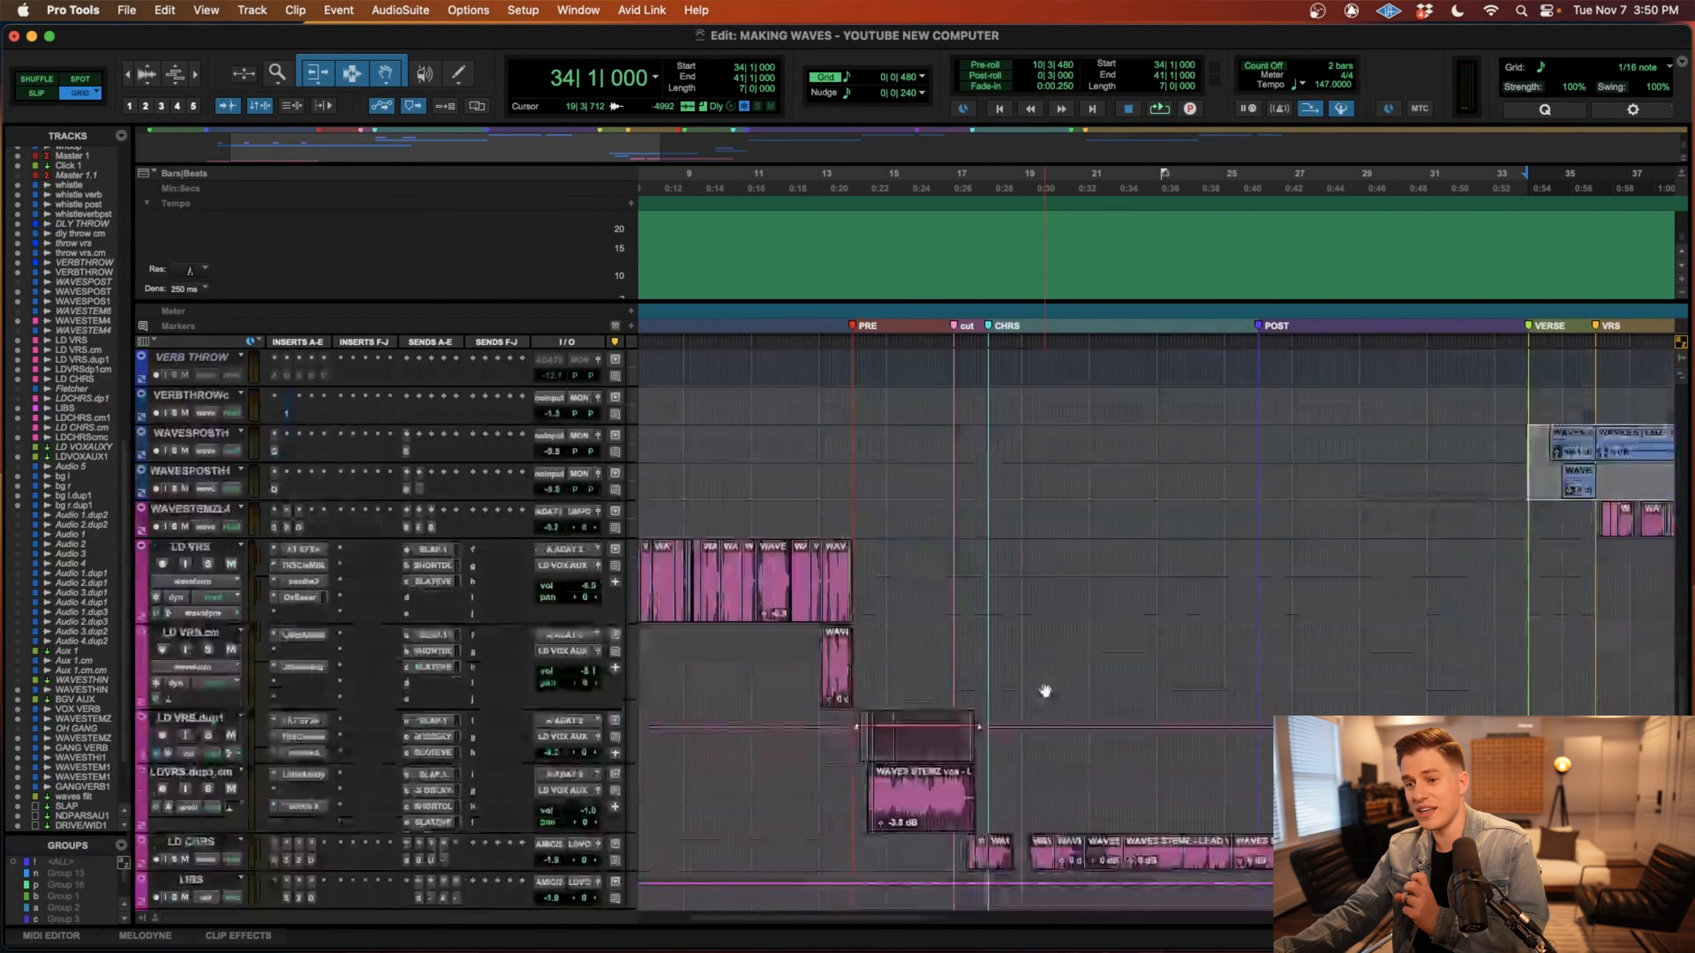
scroll(1045, 687, "left", 1)
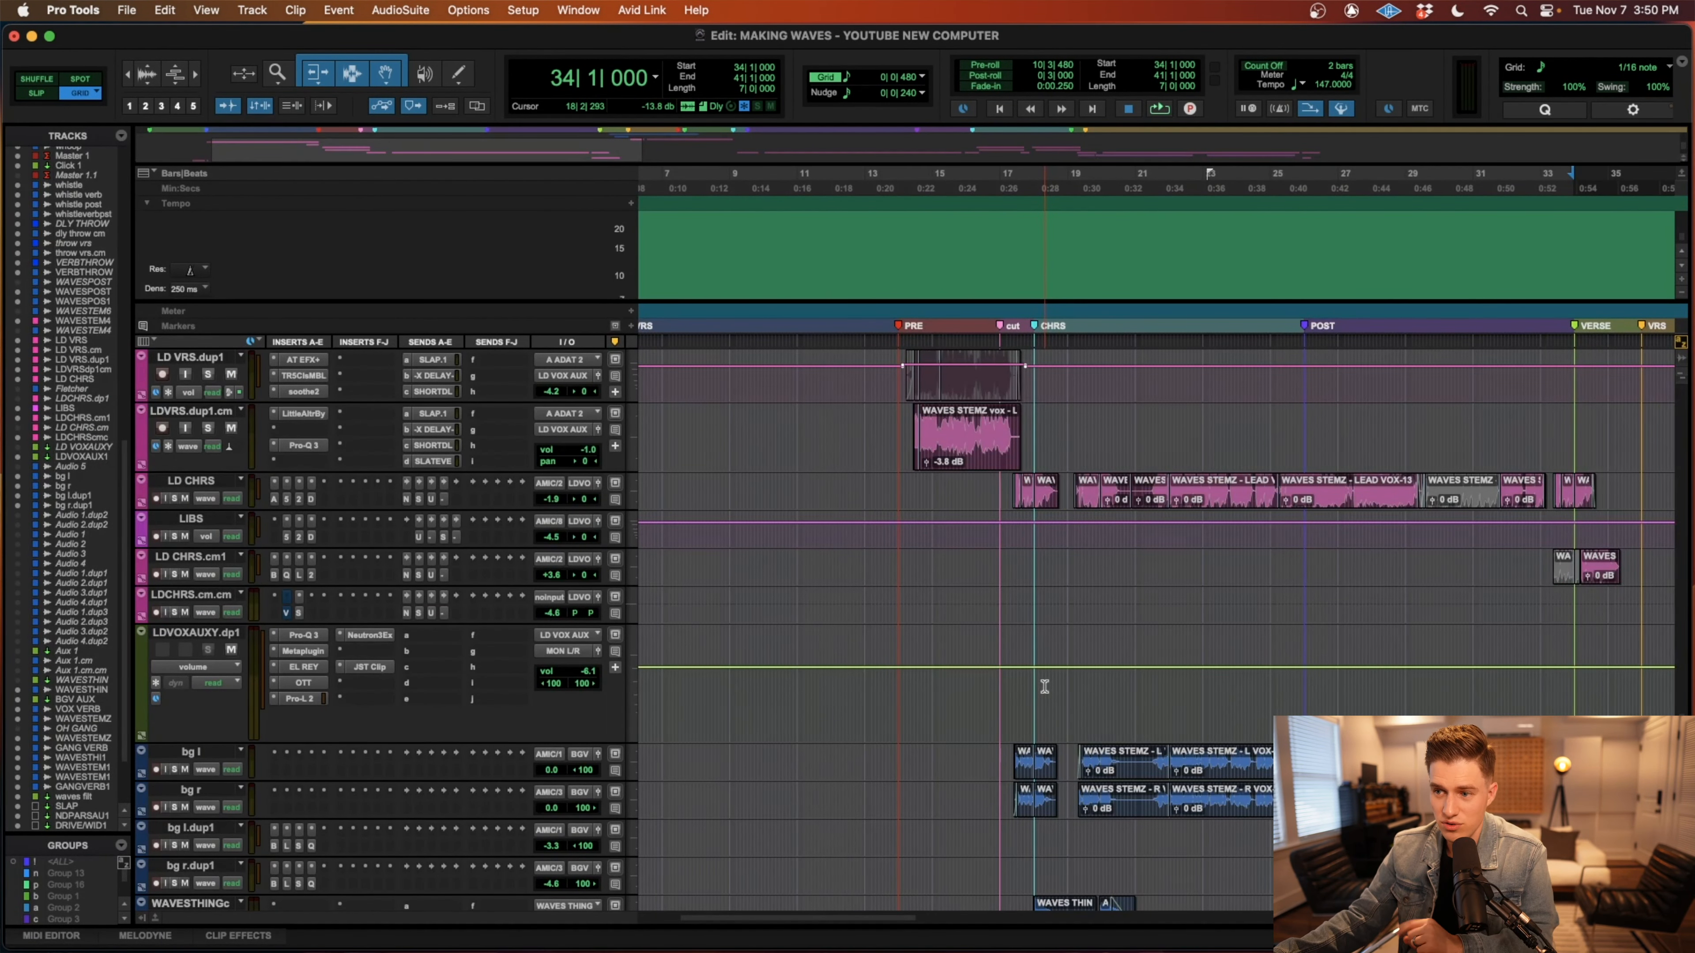
scroll(1264, 669, "up", 6)
scroll(1264, 669, "right", 4)
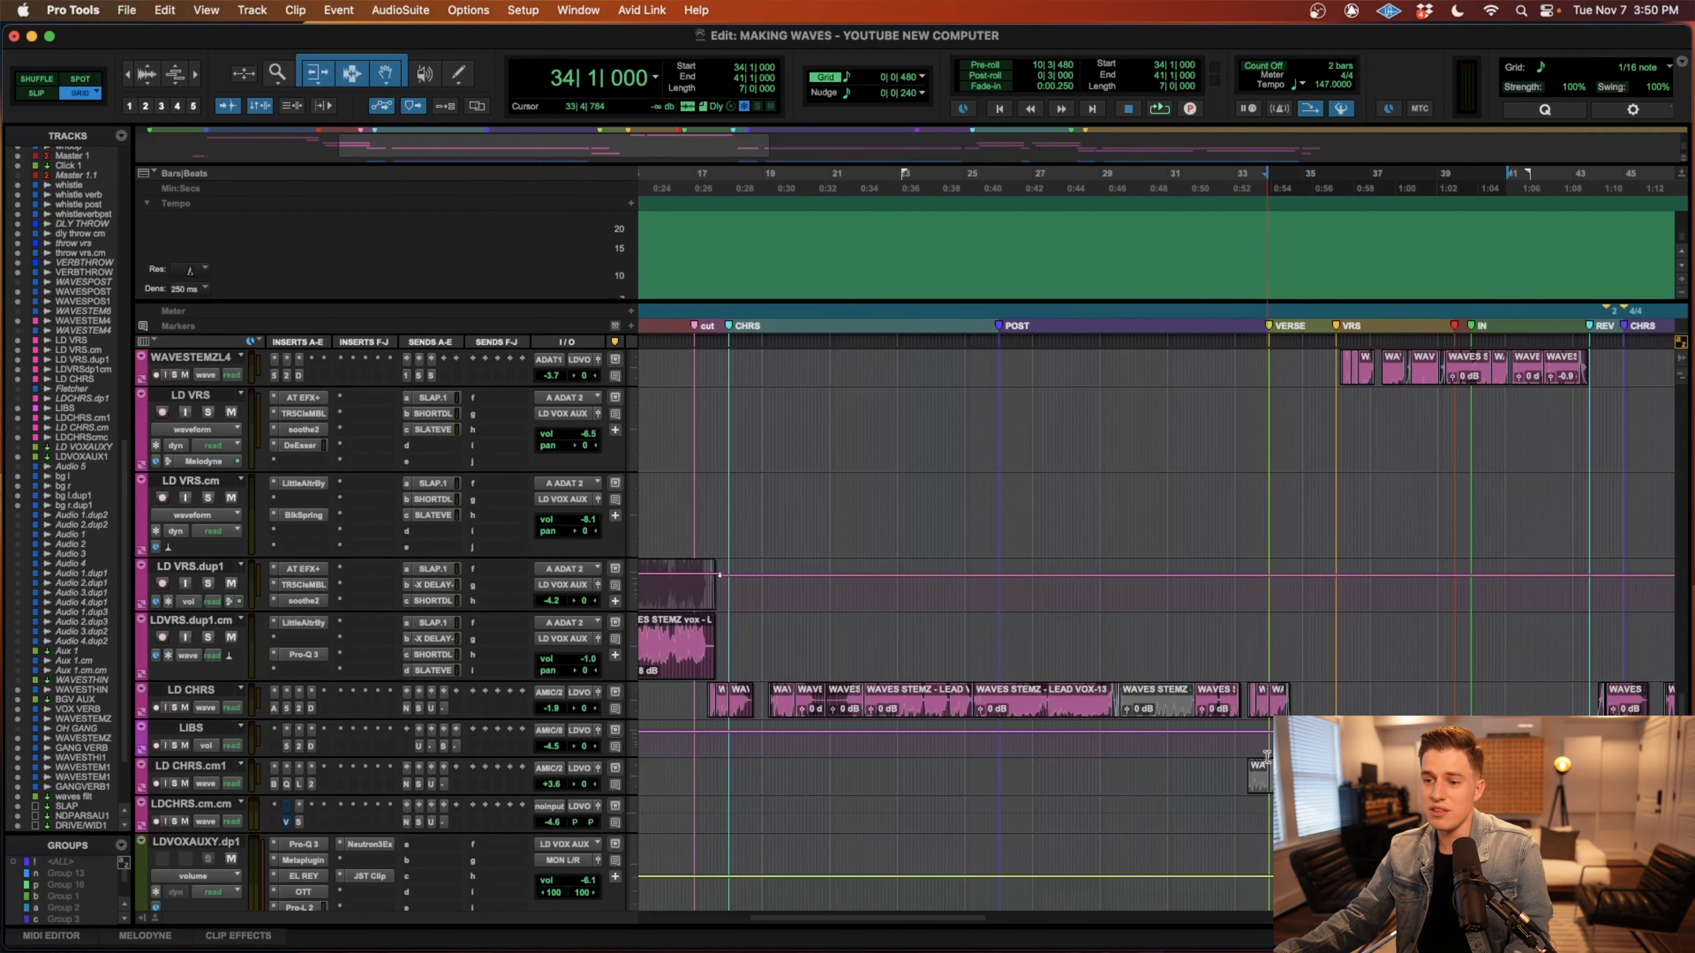
scroll(1259, 746, "up", 5)
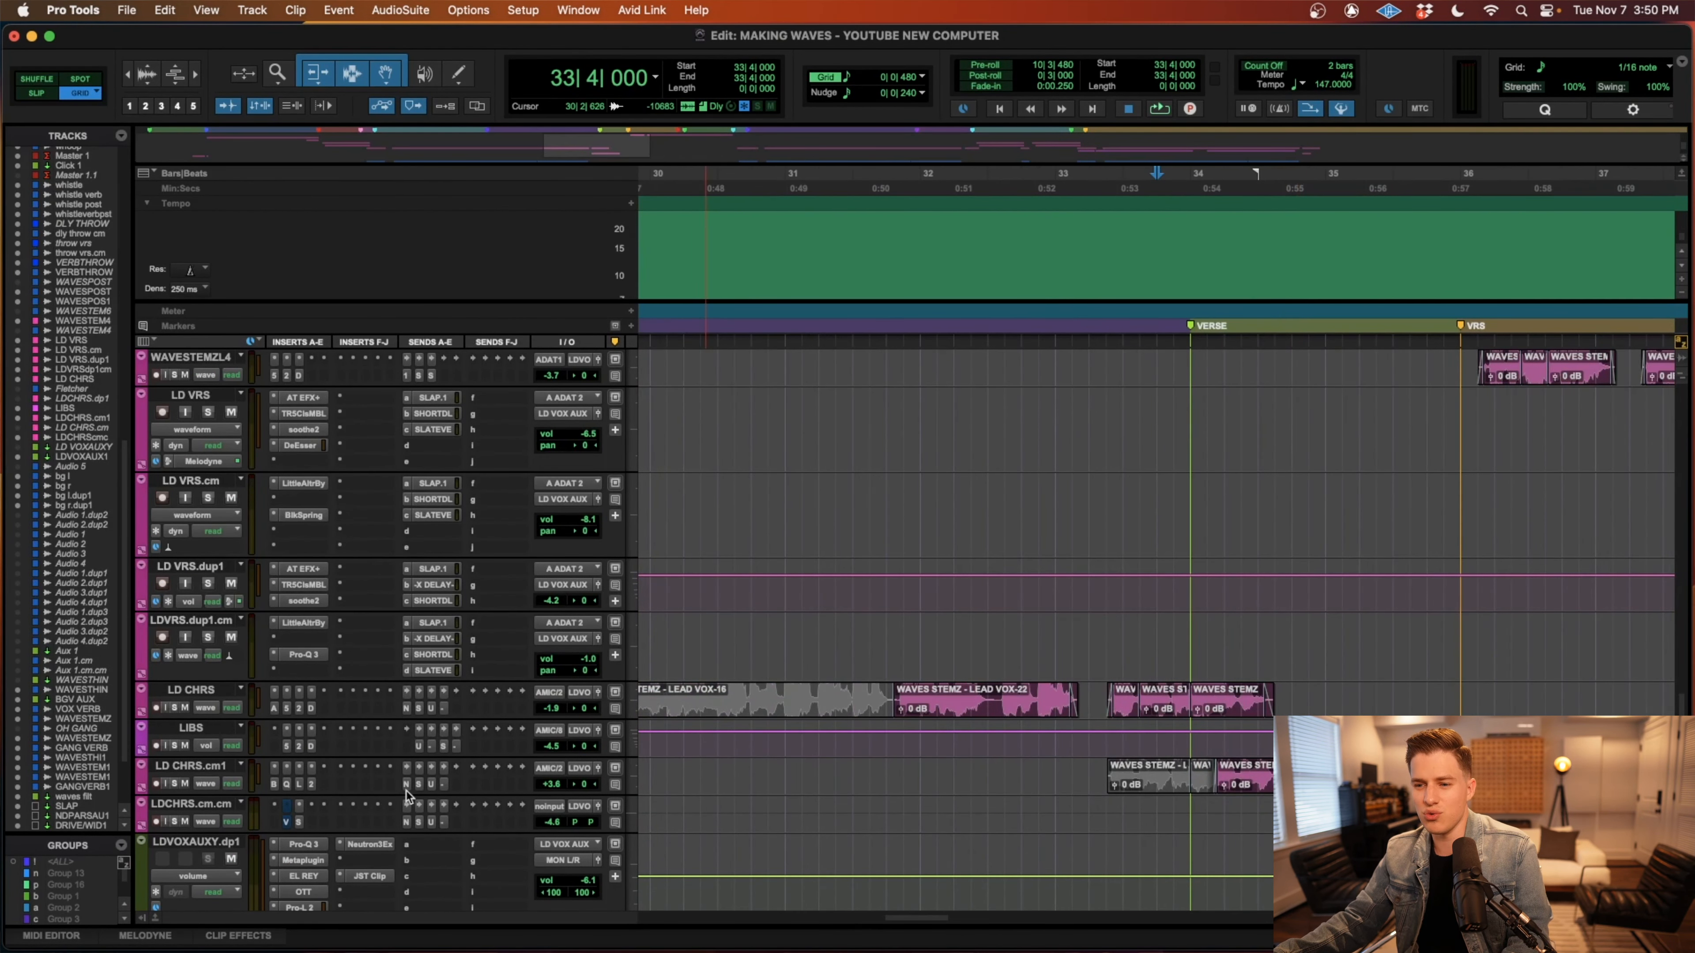
left_click_drag(1105, 698, 1495, 781)
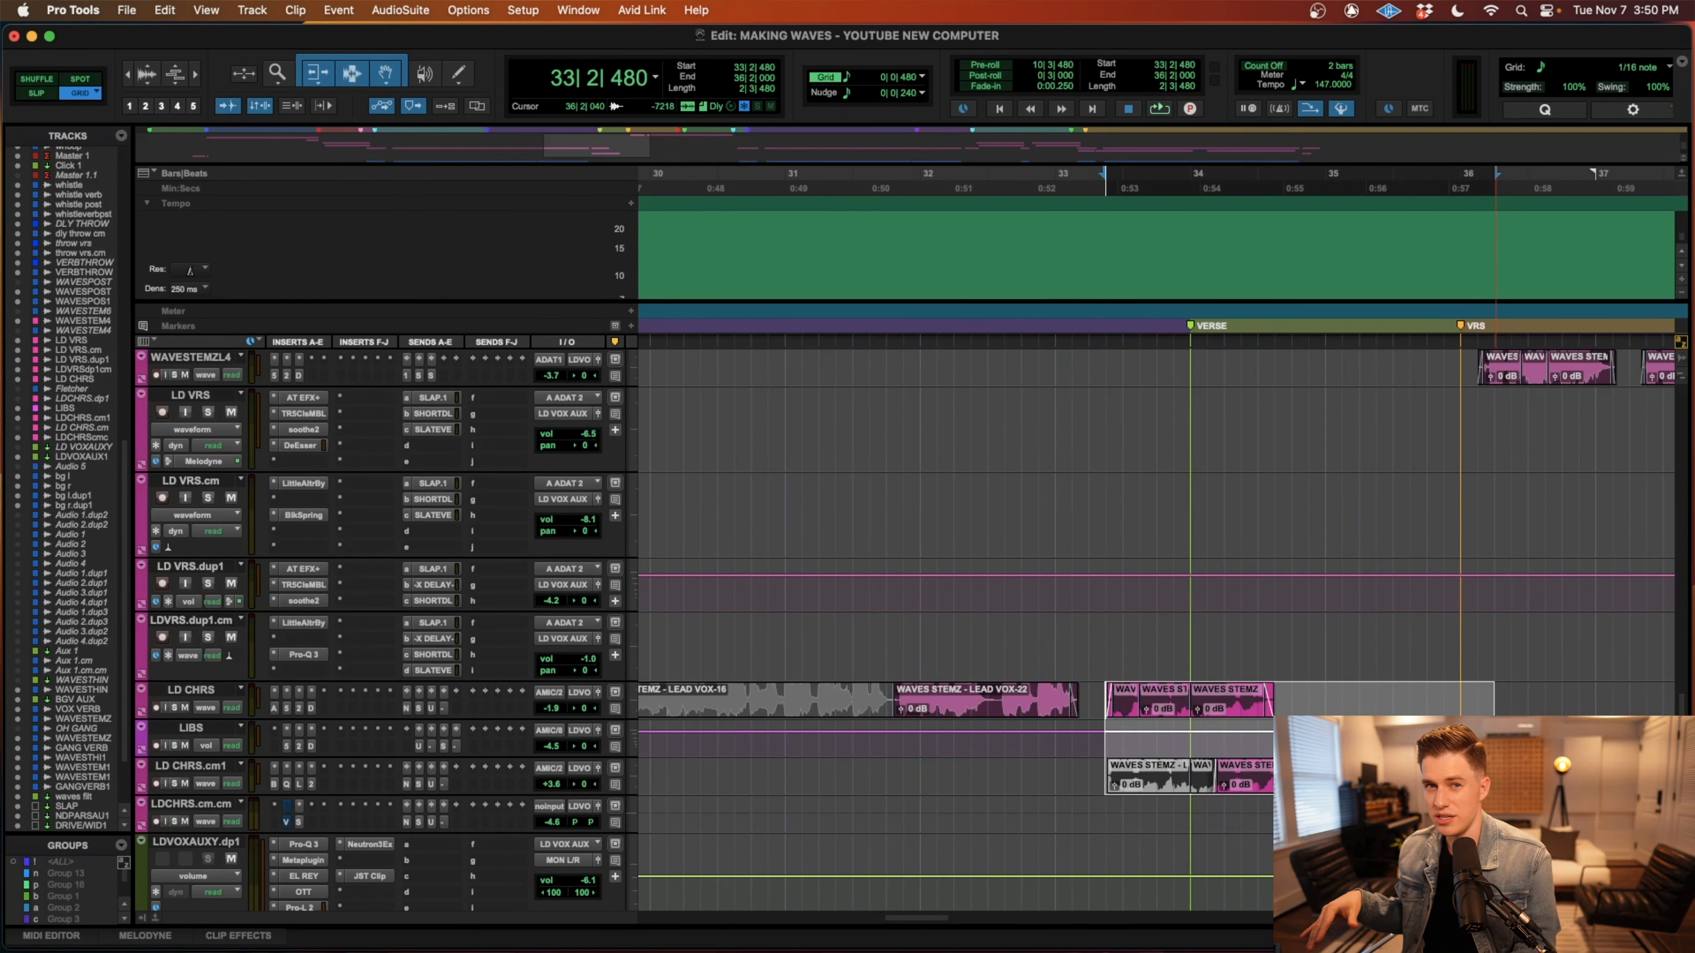
left_click_drag(1054, 698, 1511, 778)
left_click(1137, 771)
left_click_drag(1091, 694, 1366, 683)
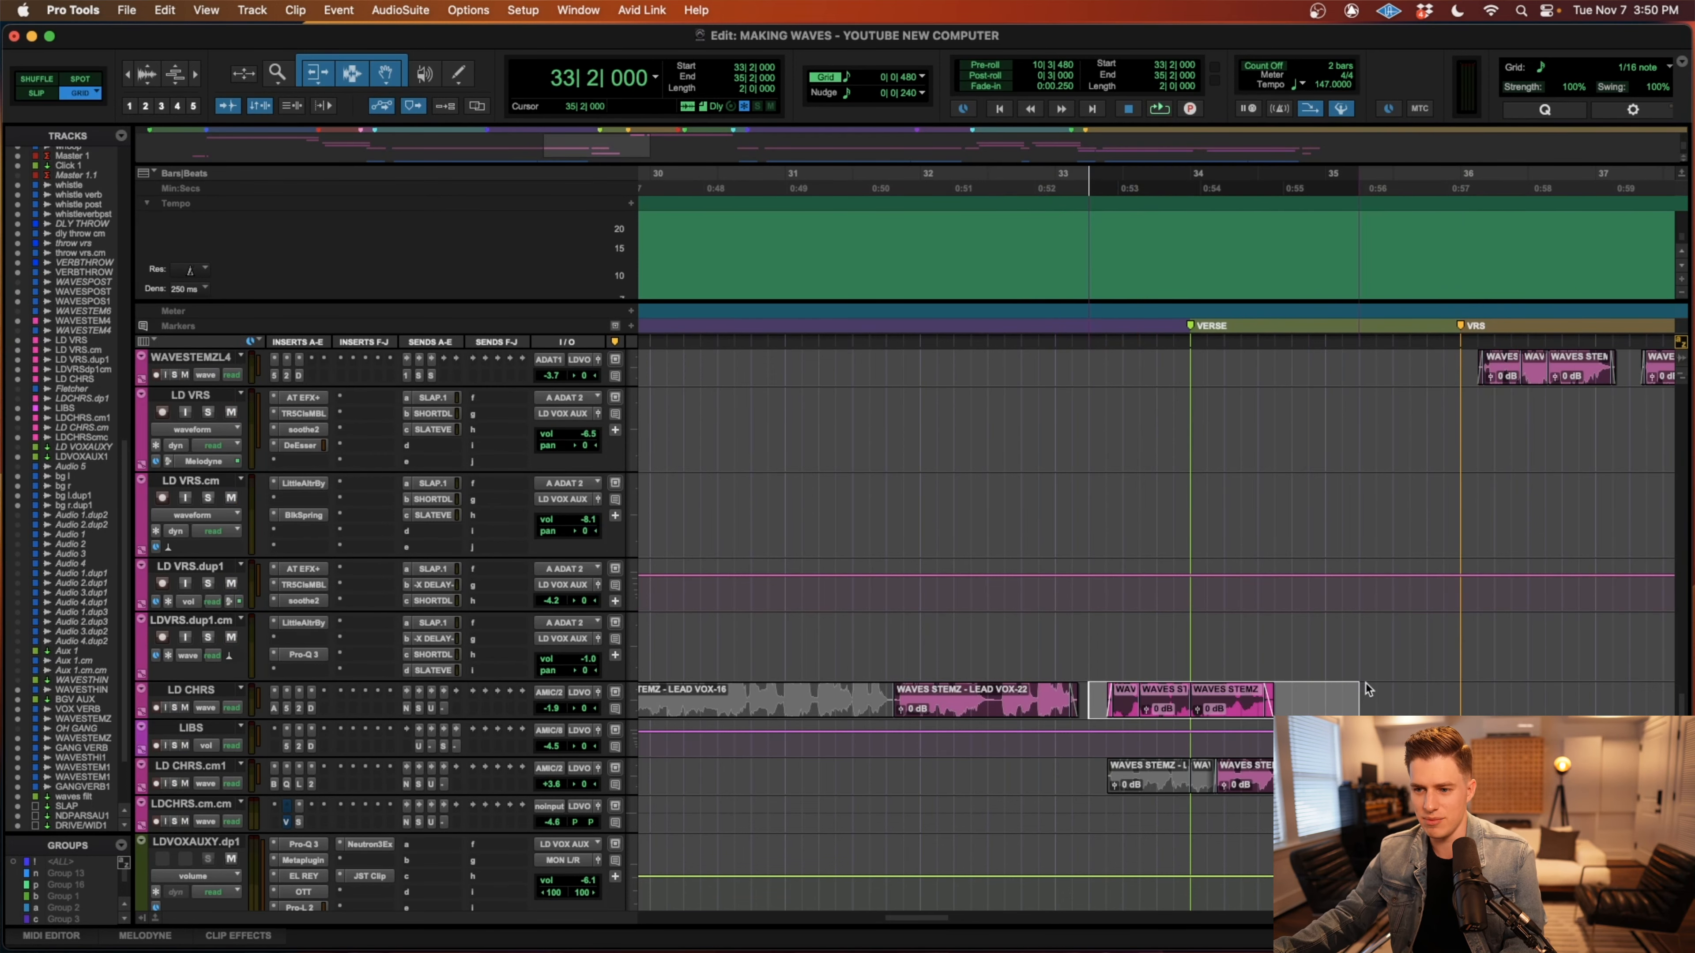
left_click_drag(1441, 734, 1158, 781)
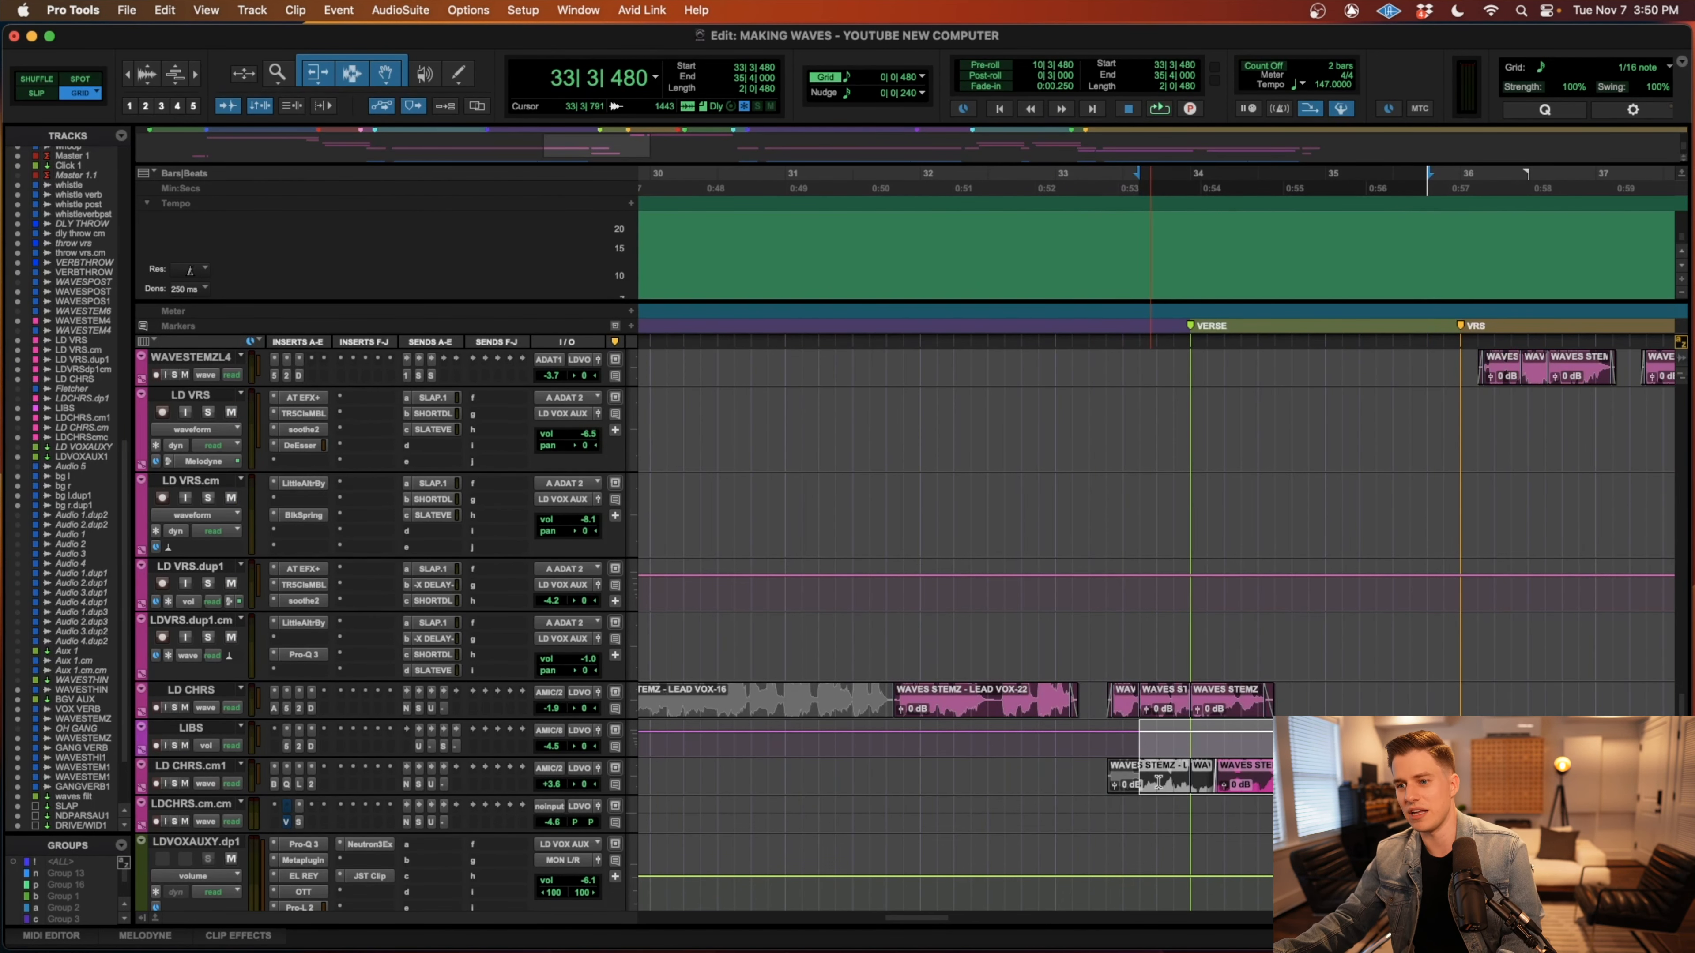
Play the mix from 32|1|000 through the VERSE marker, and select WAVESPOSTH and WAVESPOSTH1 from 34|1|000 to 41|1|000.
key("r")
left_click(1044, 769)
key("space")
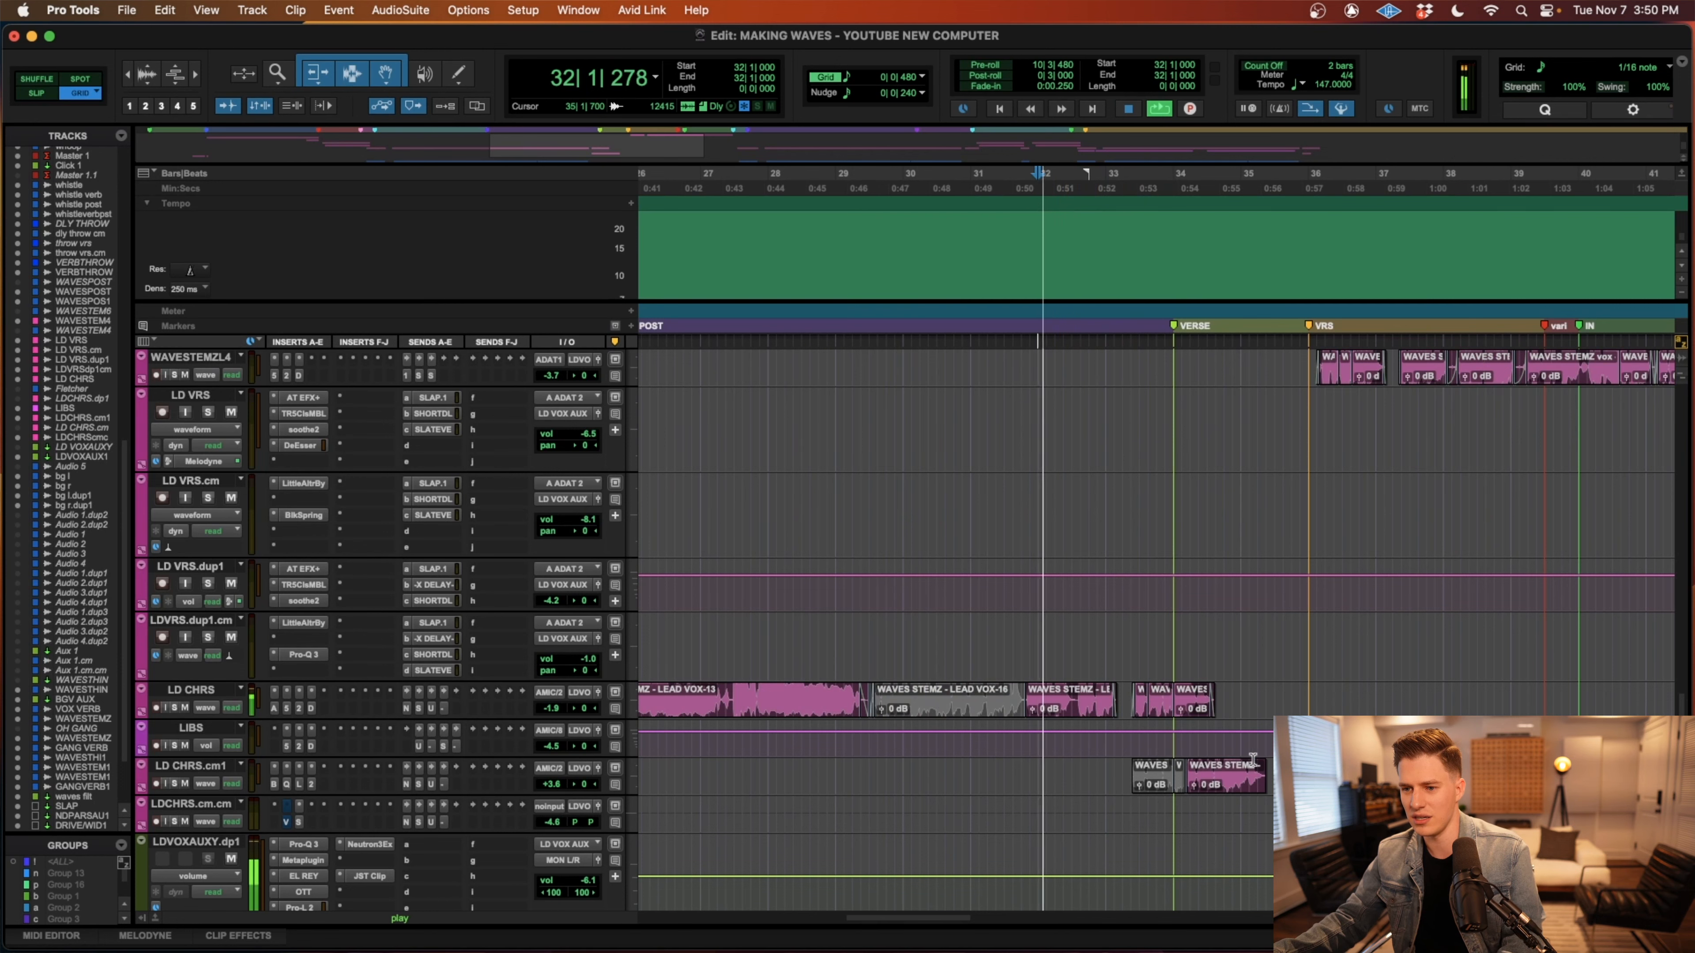
scroll(997, 793, "right", 2)
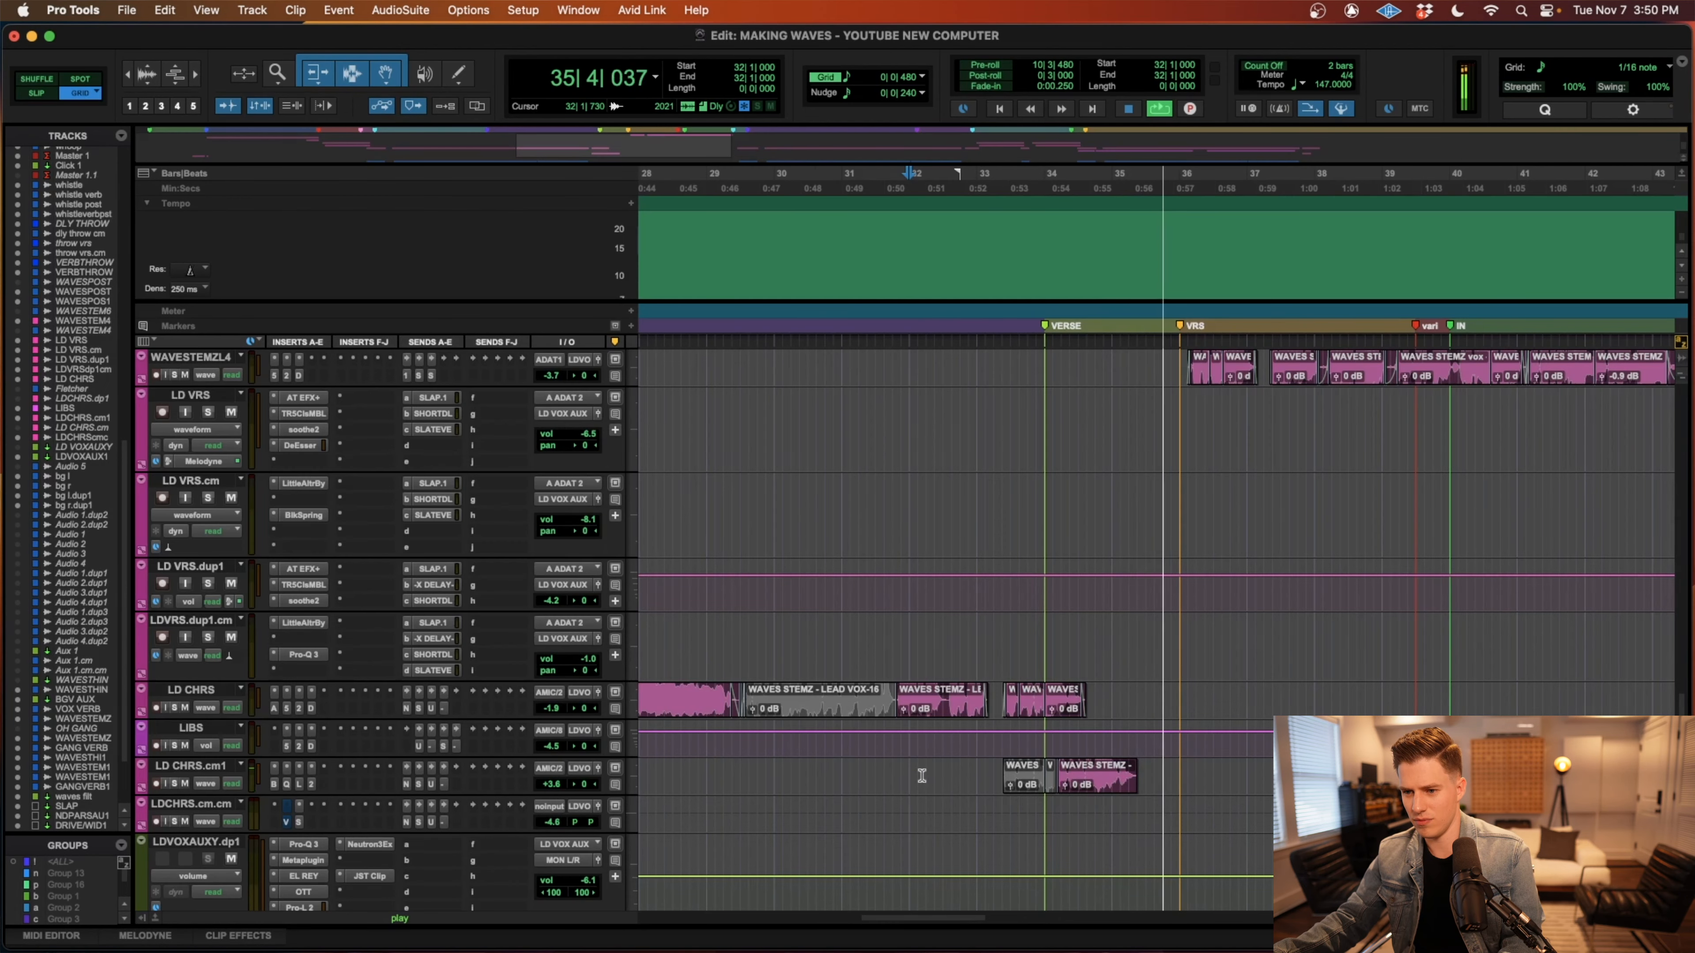
scroll(920, 777, "up", 5)
key("space")
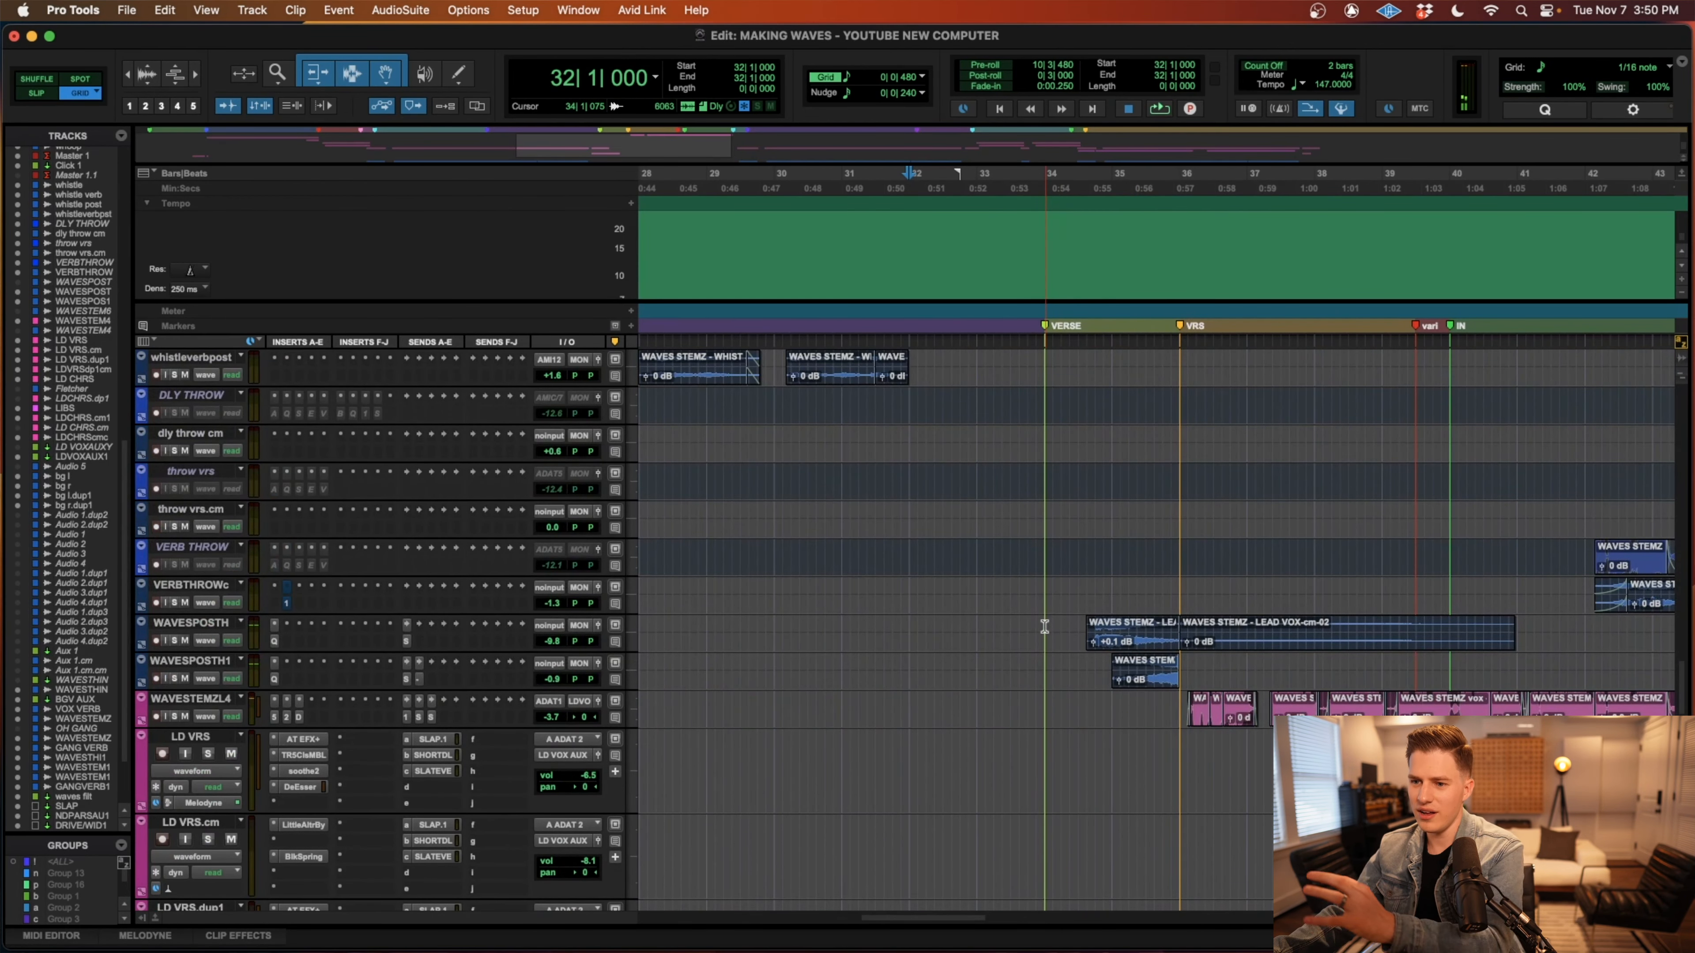
left_click_drag(1044, 624, 1517, 678)
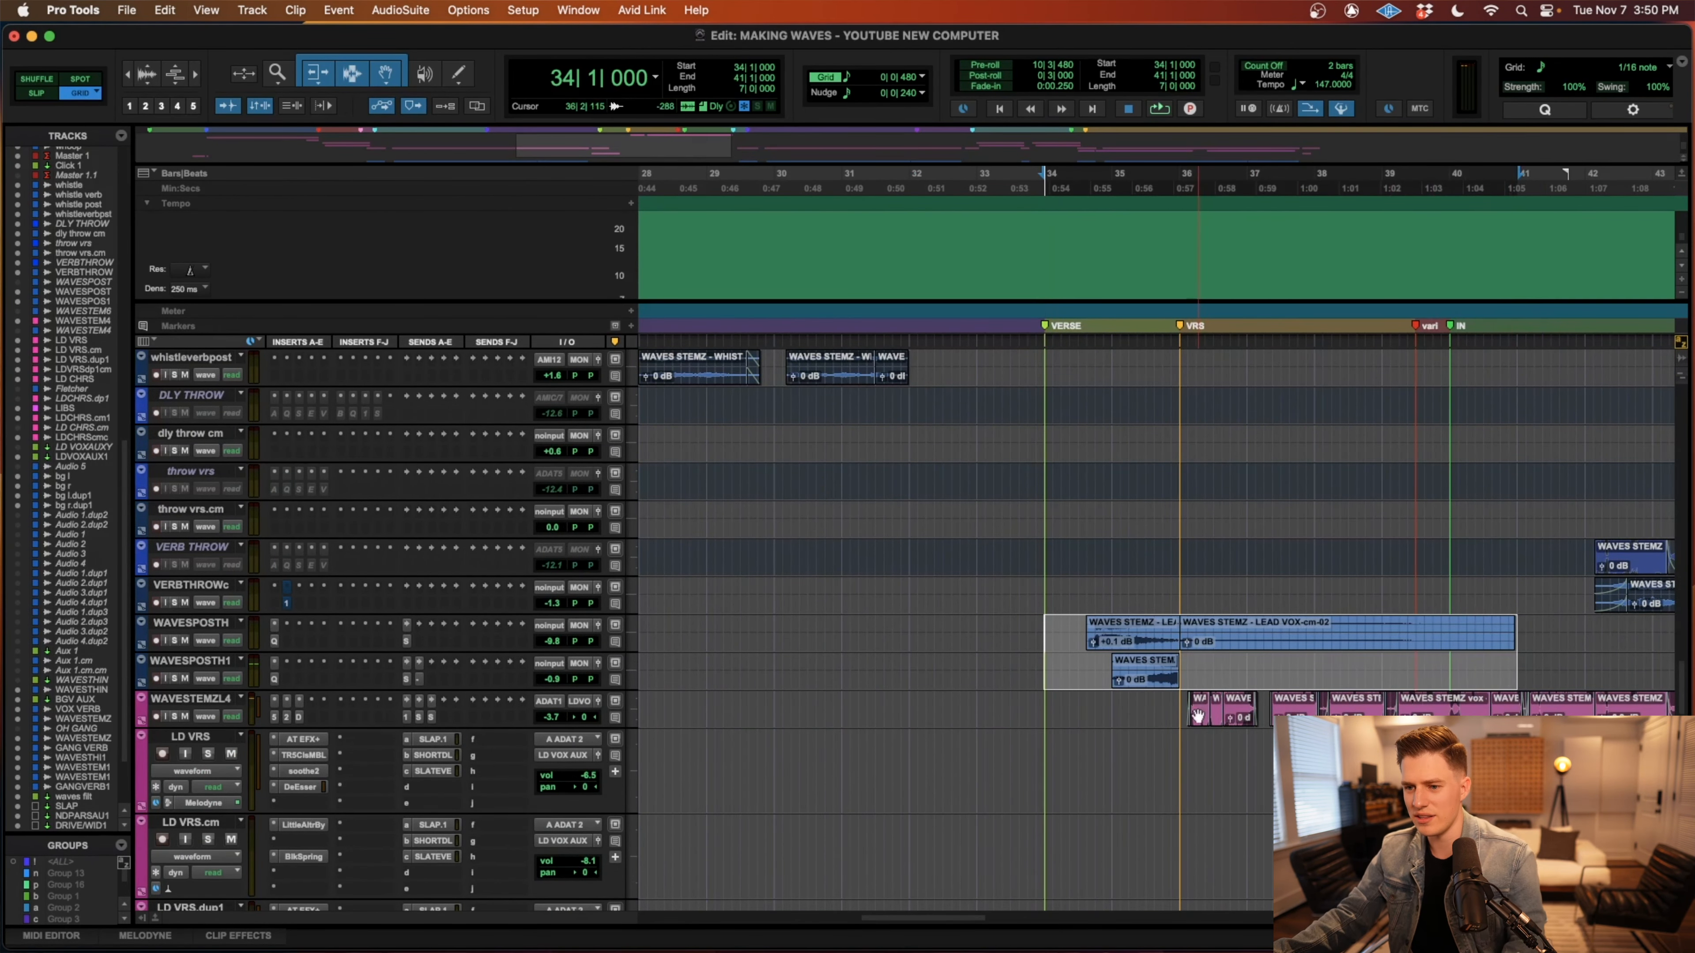
Zoom in around the VERSE marker and enlarge the LD CHRS.cm1 and LD CHRS tracks.
scroll(1197, 714, "down", 5)
left_click(1019, 729)
key("t")
key("t")
left_click_drag(233, 757, 233, 805)
left_click_drag(233, 681, 233, 711)
Select the LD CHRS.cm1 clip just after the VERSE marker, from 34|1|664 to 35|2|468.
key("r")
left_click(1307, 809)
key("t")
key("t")
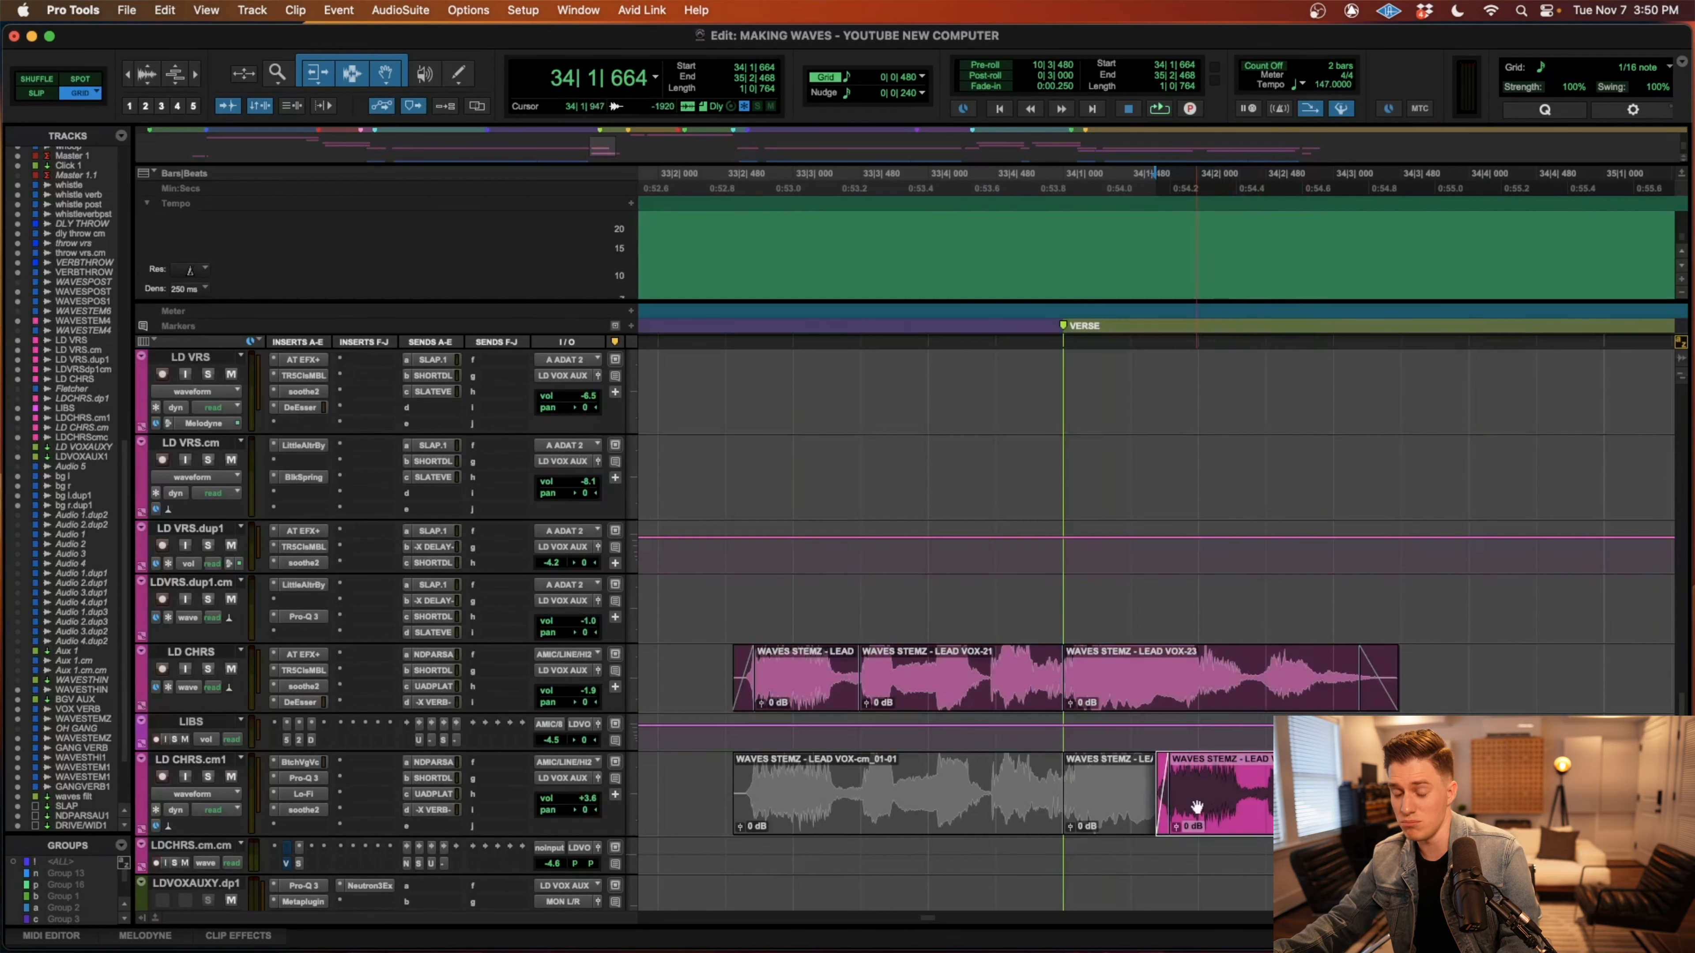
key("r")
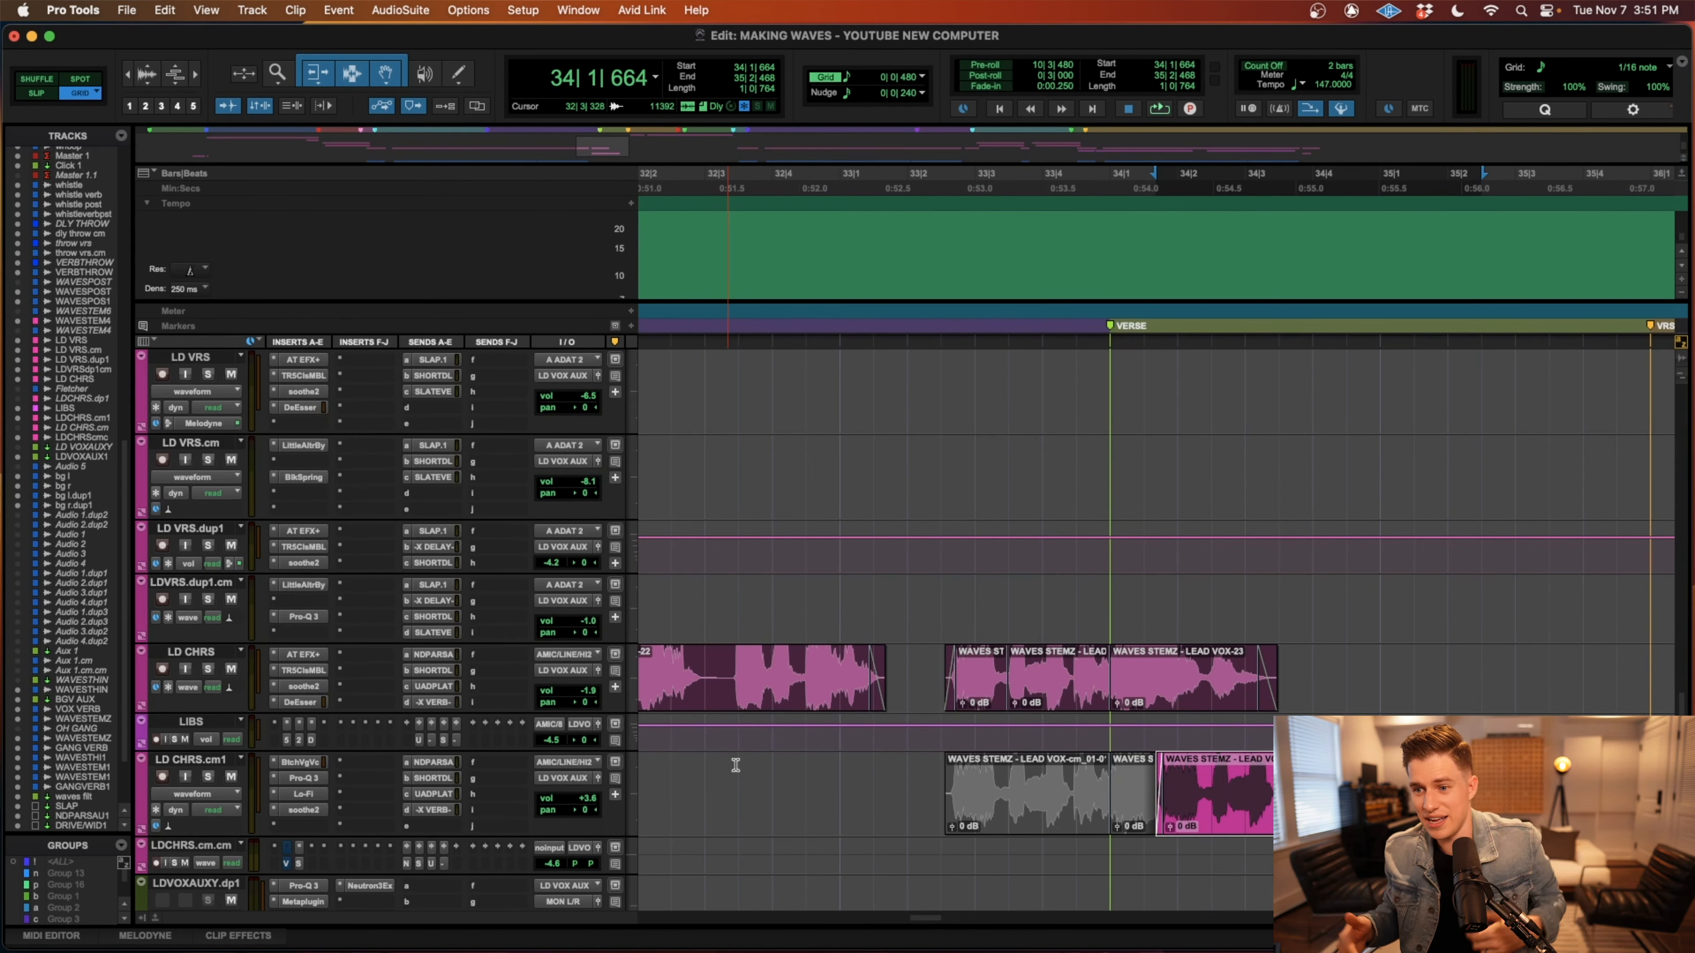
Solo the LD CHRS.cm1 and LD CHRS tracks and play them together from 33|2|480 past the VERSE marker.
key("shift+s")
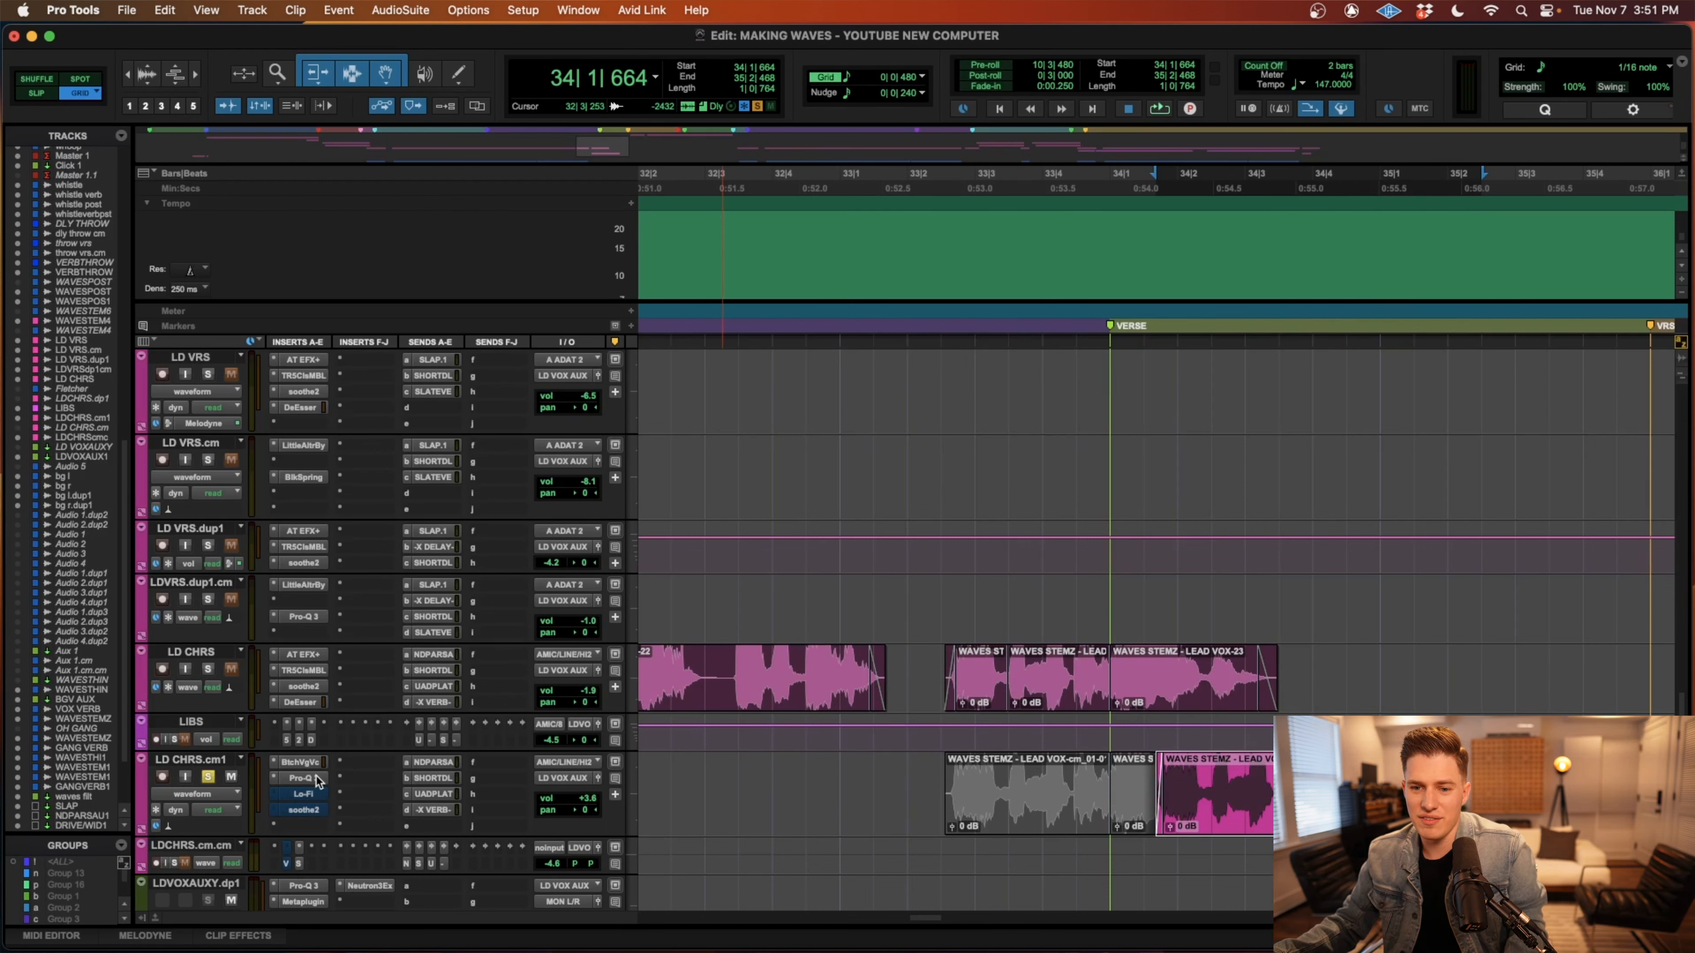
left_click(957, 669)
key("shift+s")
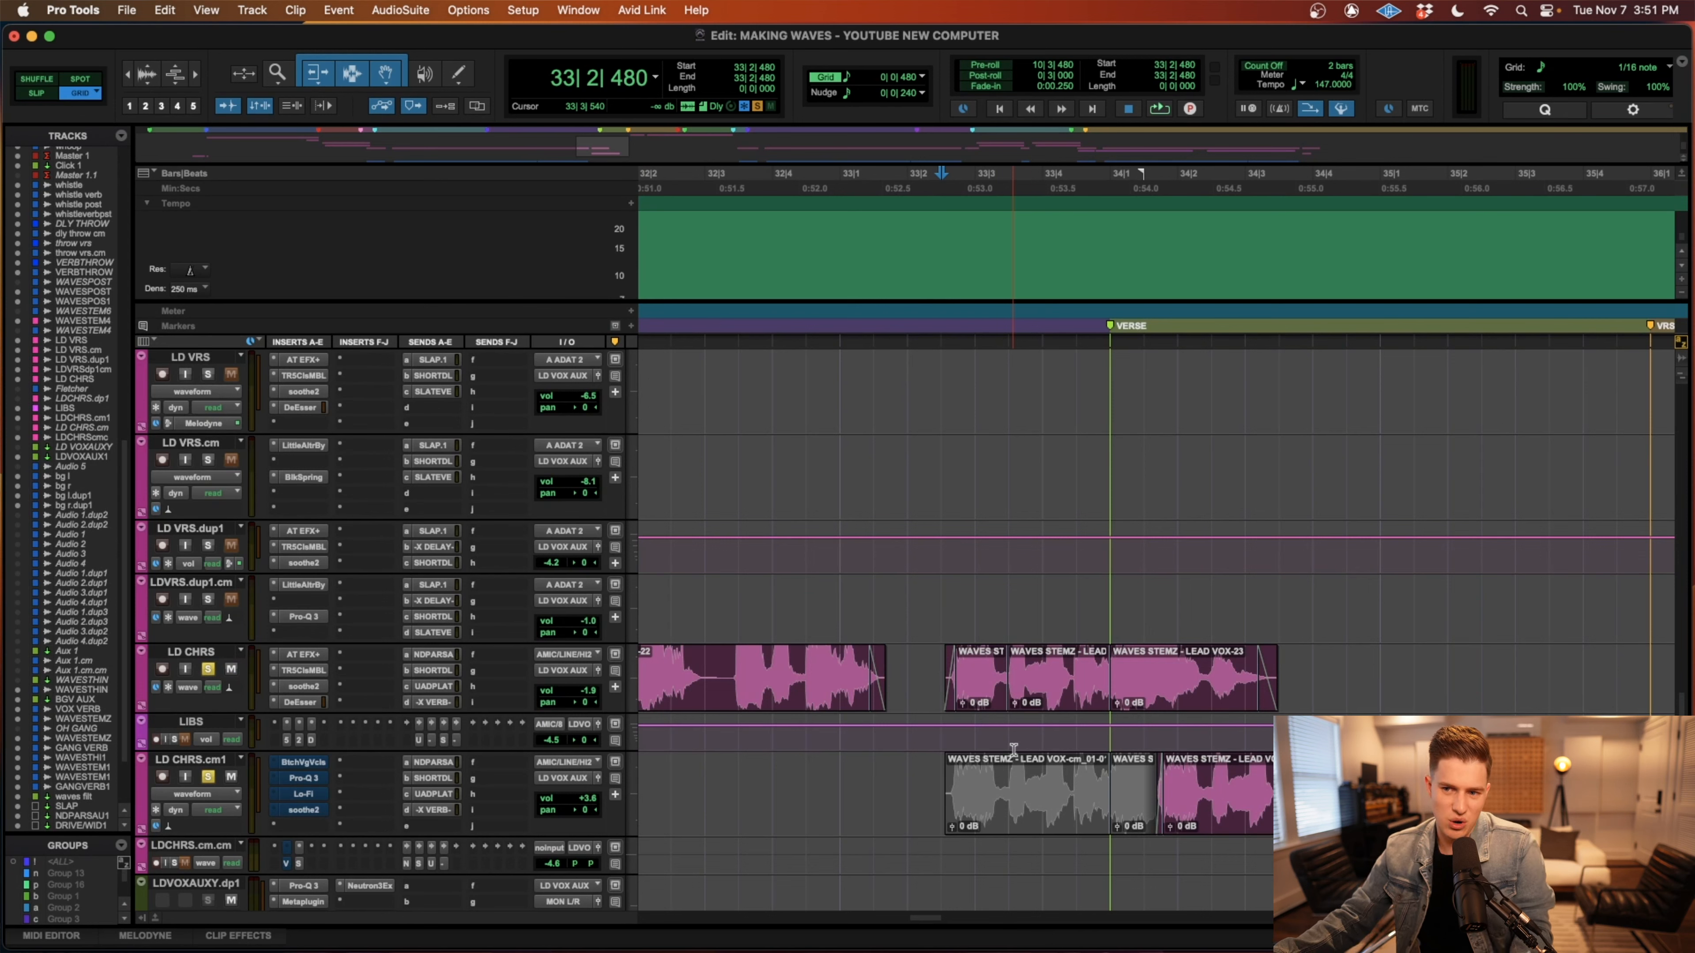
key("space")
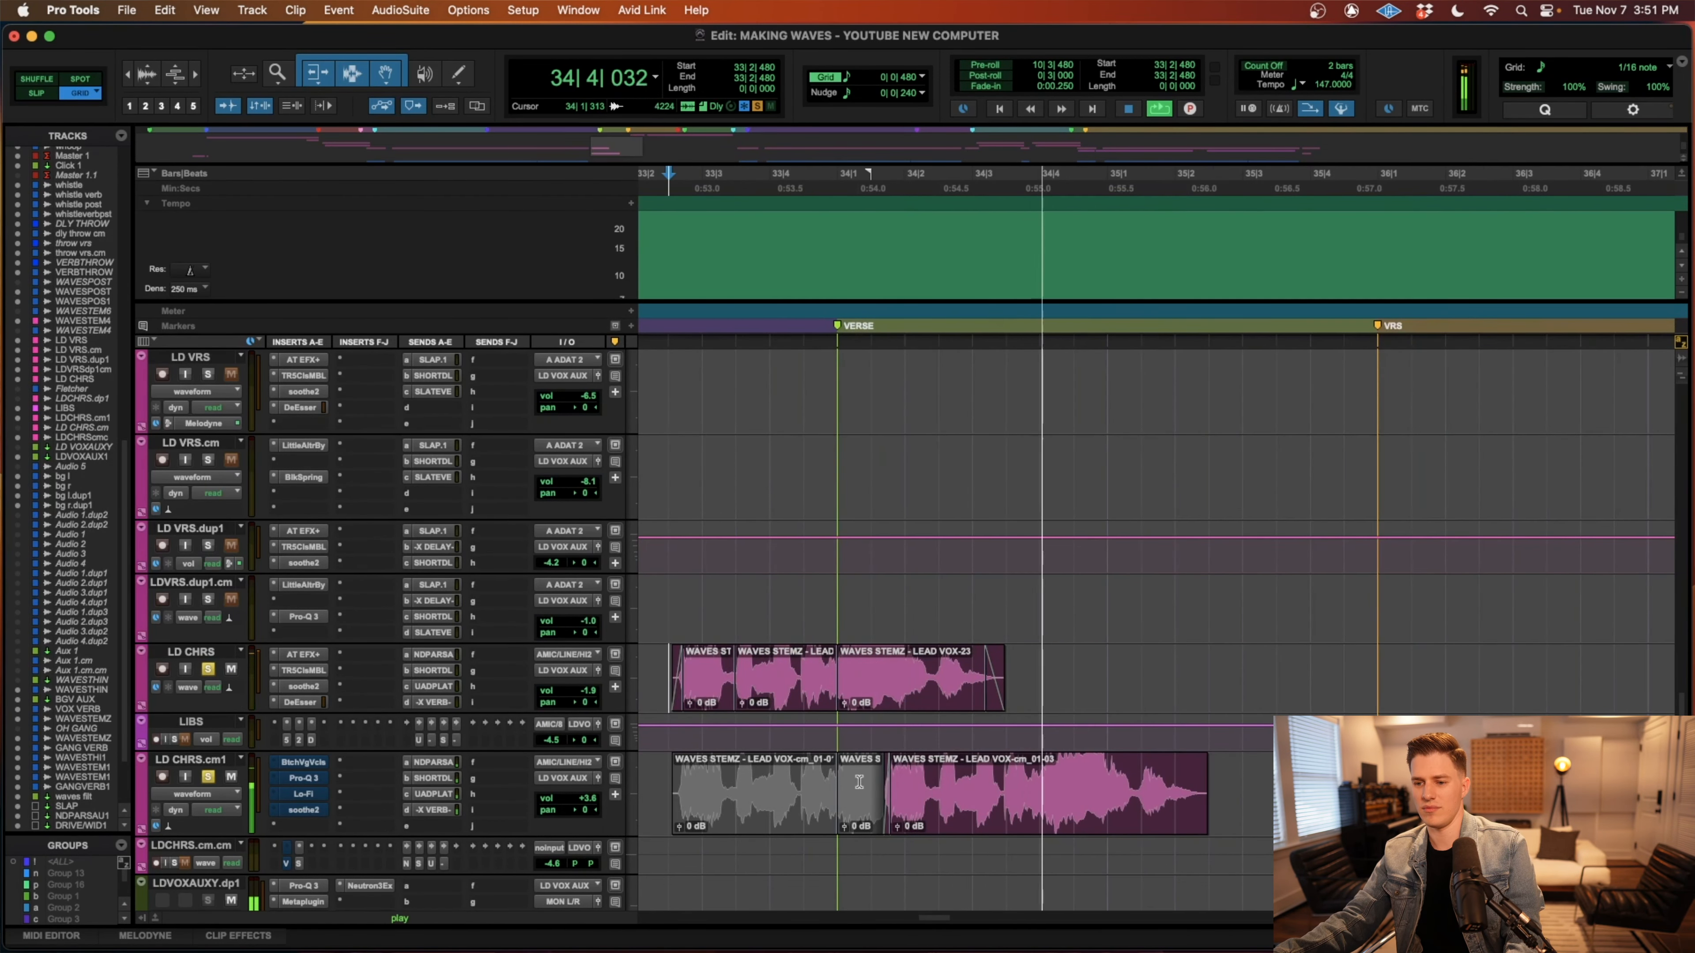
mouse_move(796, 949)
key("space")
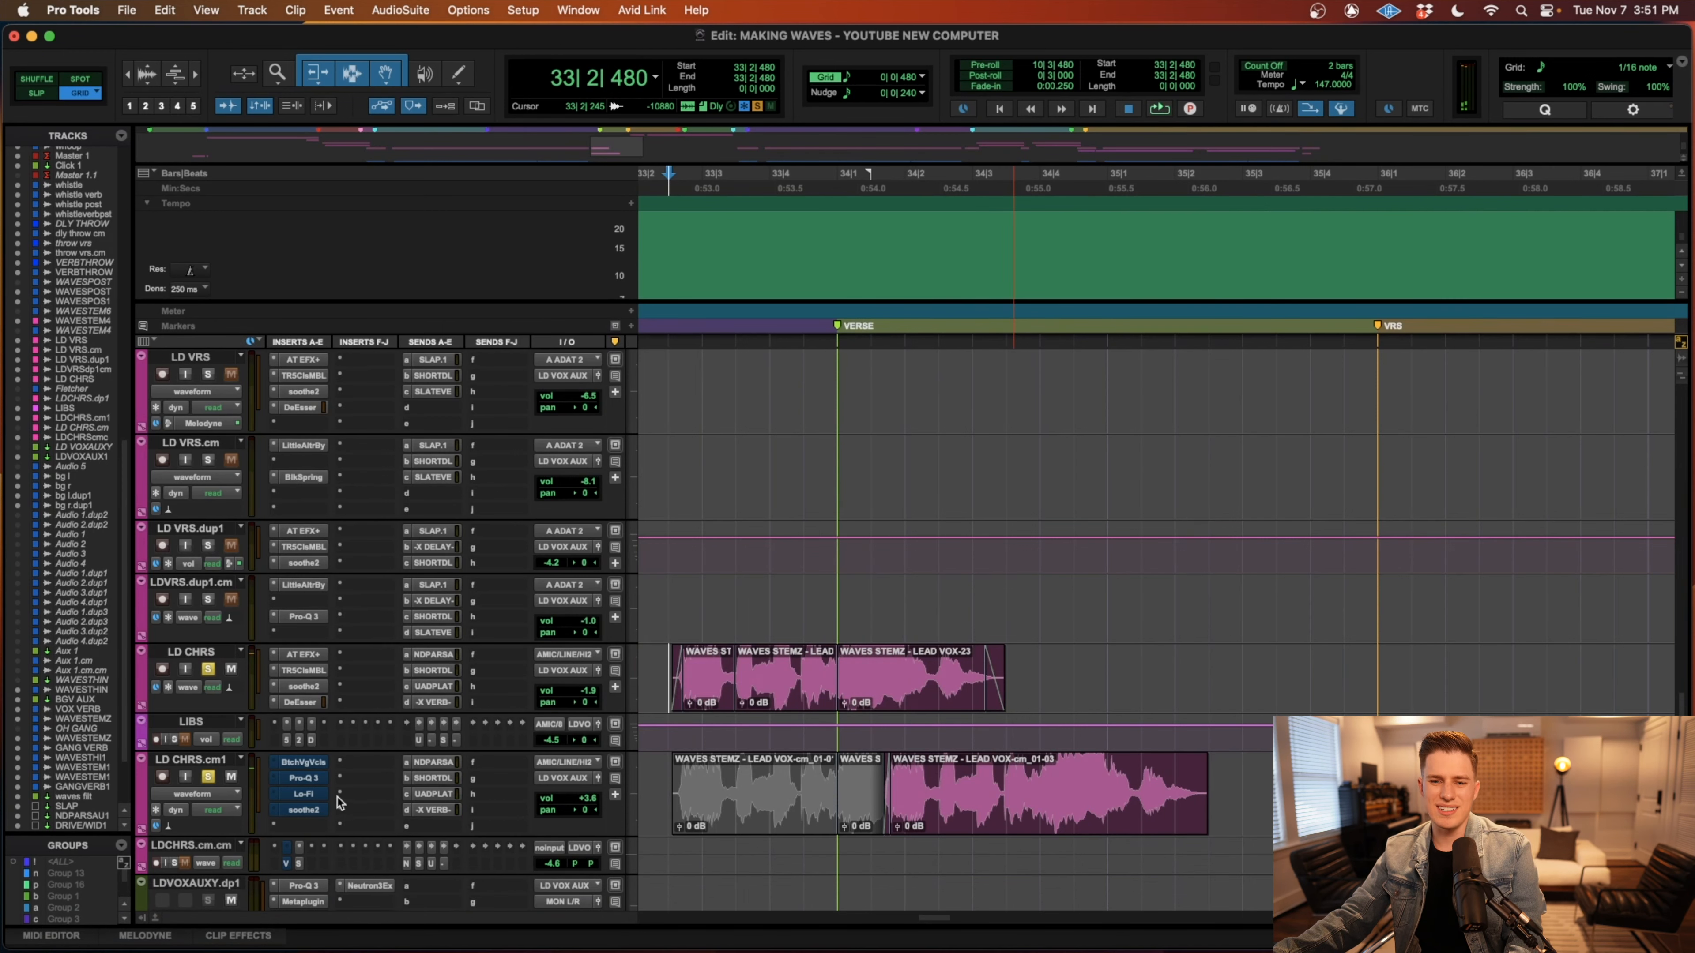
Examine the Butch Vig Vocals, Pro-Q 3, Lo-Fi and soothe2 inserts on LD CHRS.cm1 in turn, leaving no plug-in window open.
left_click(312, 763)
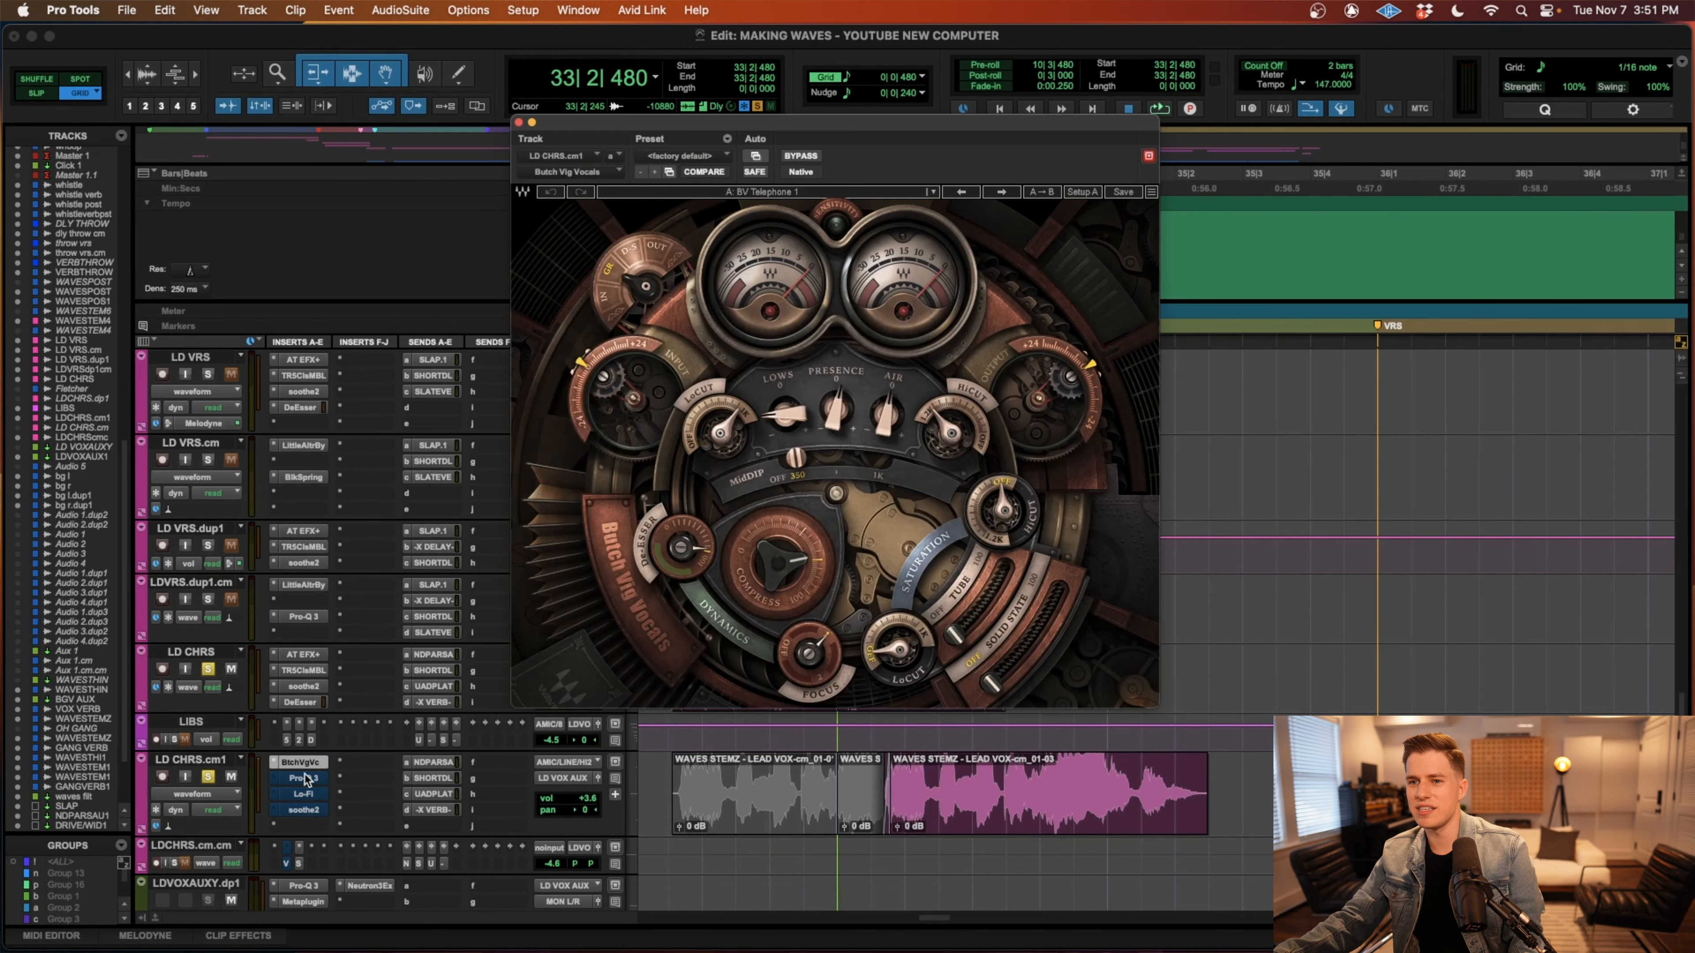
left_click(308, 779)
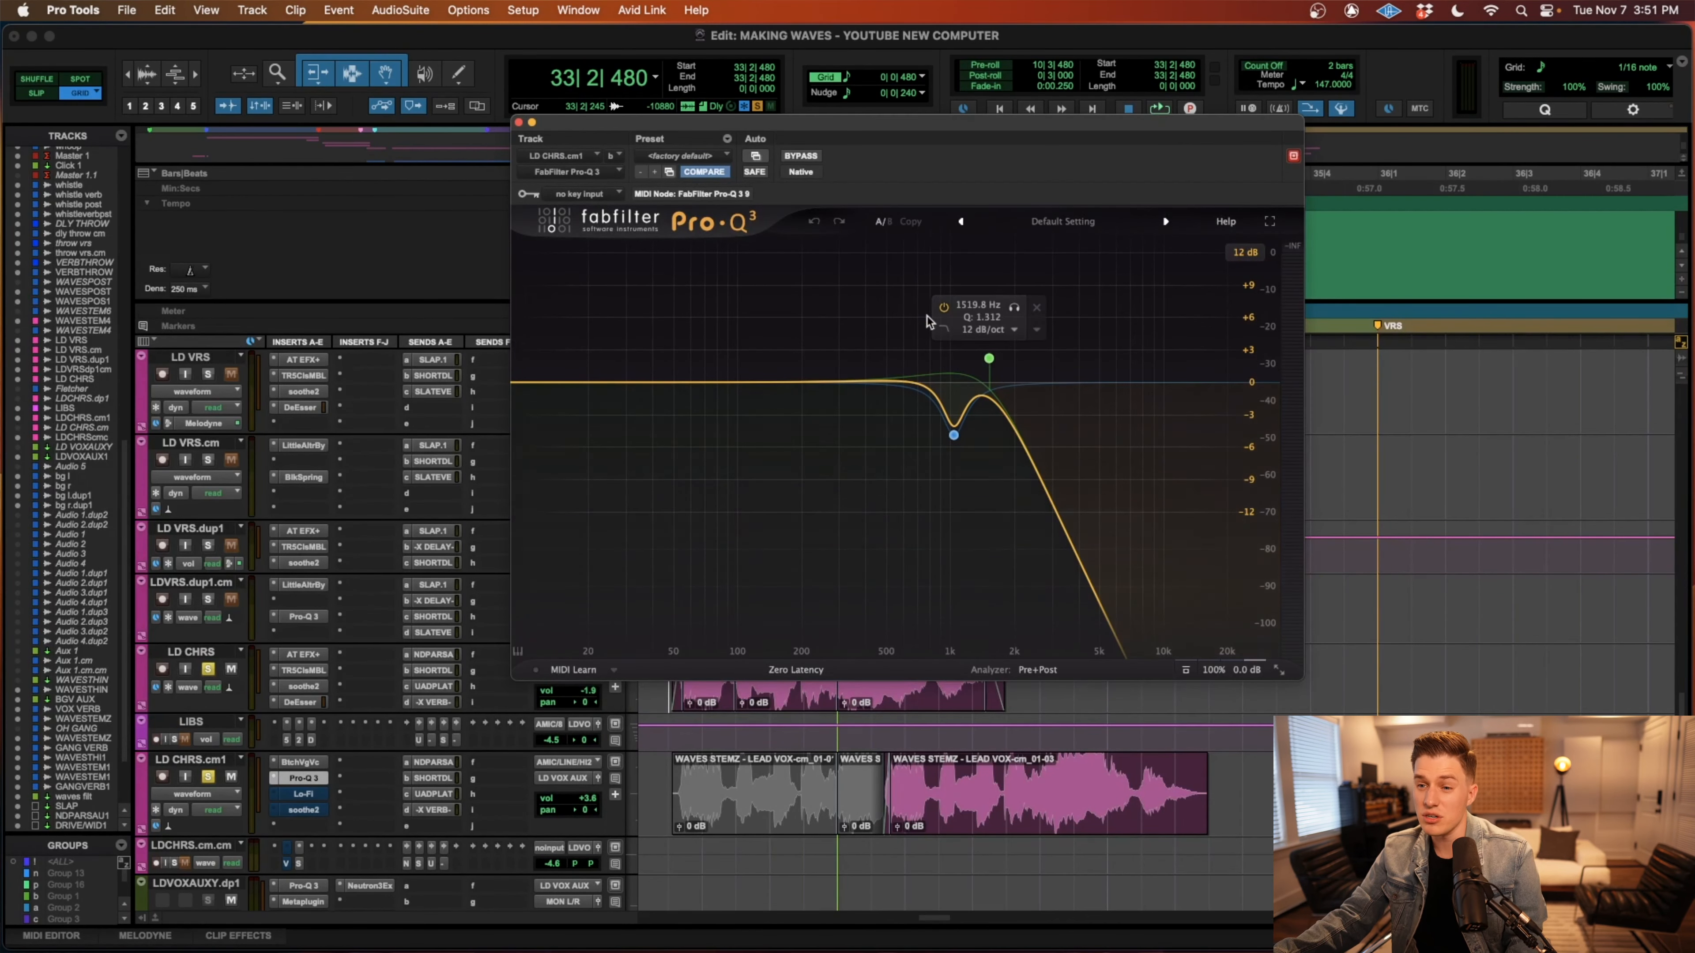
left_click(302, 794)
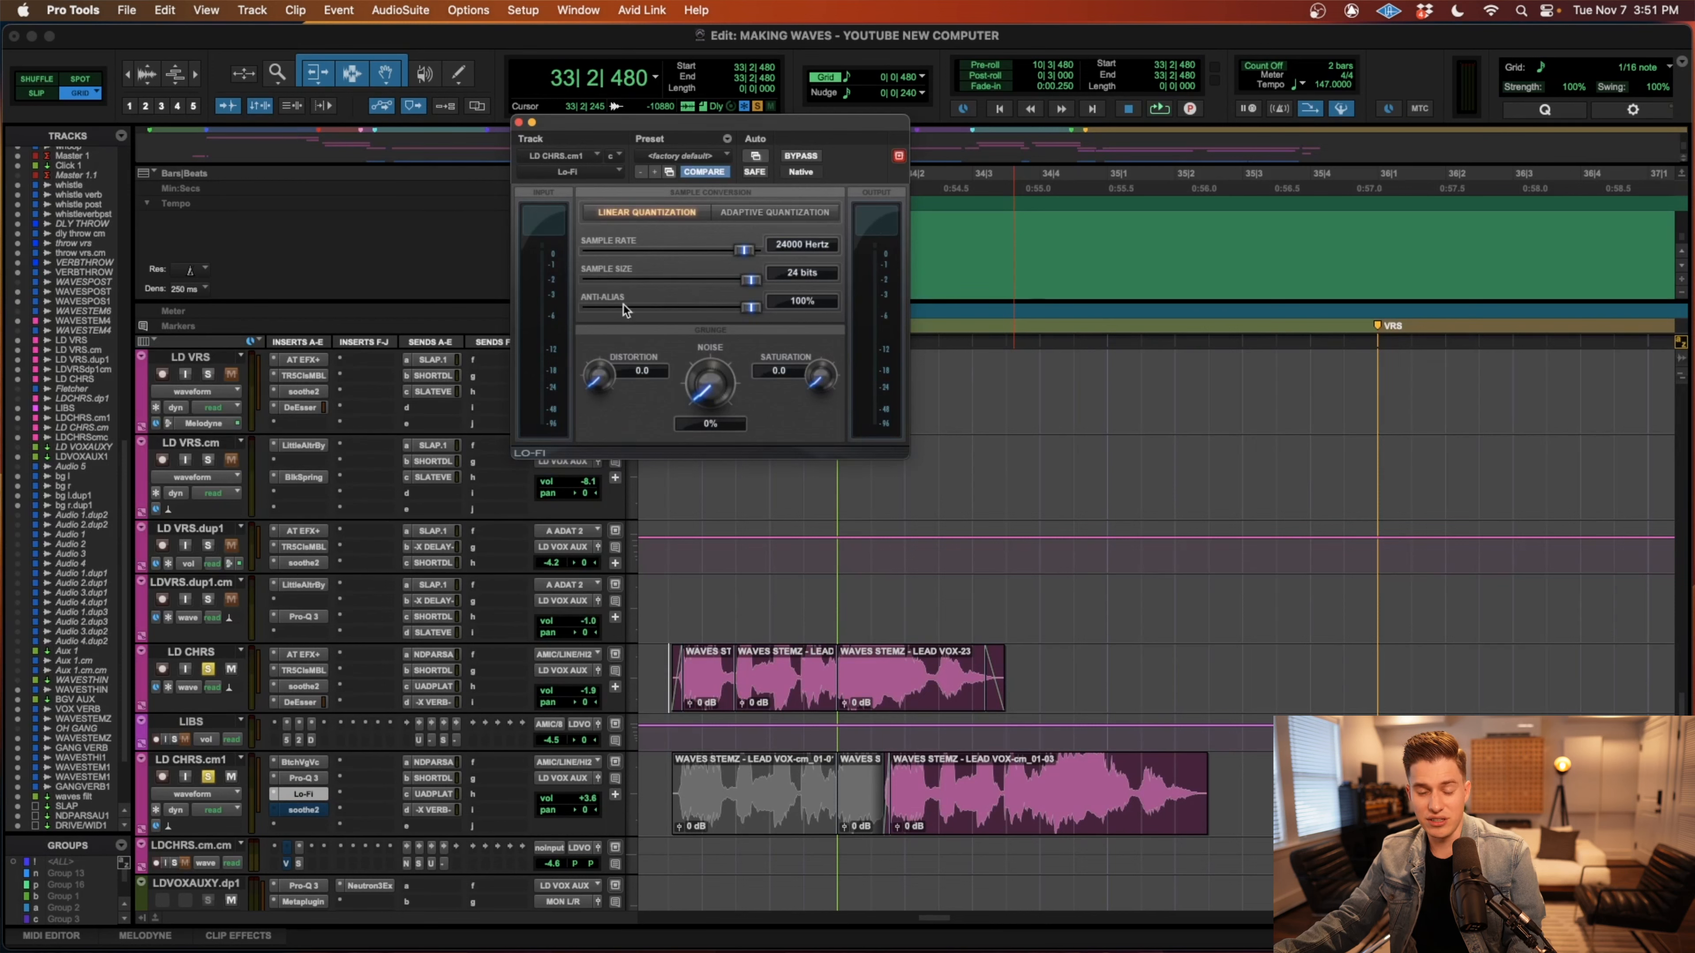
left_click(311, 813)
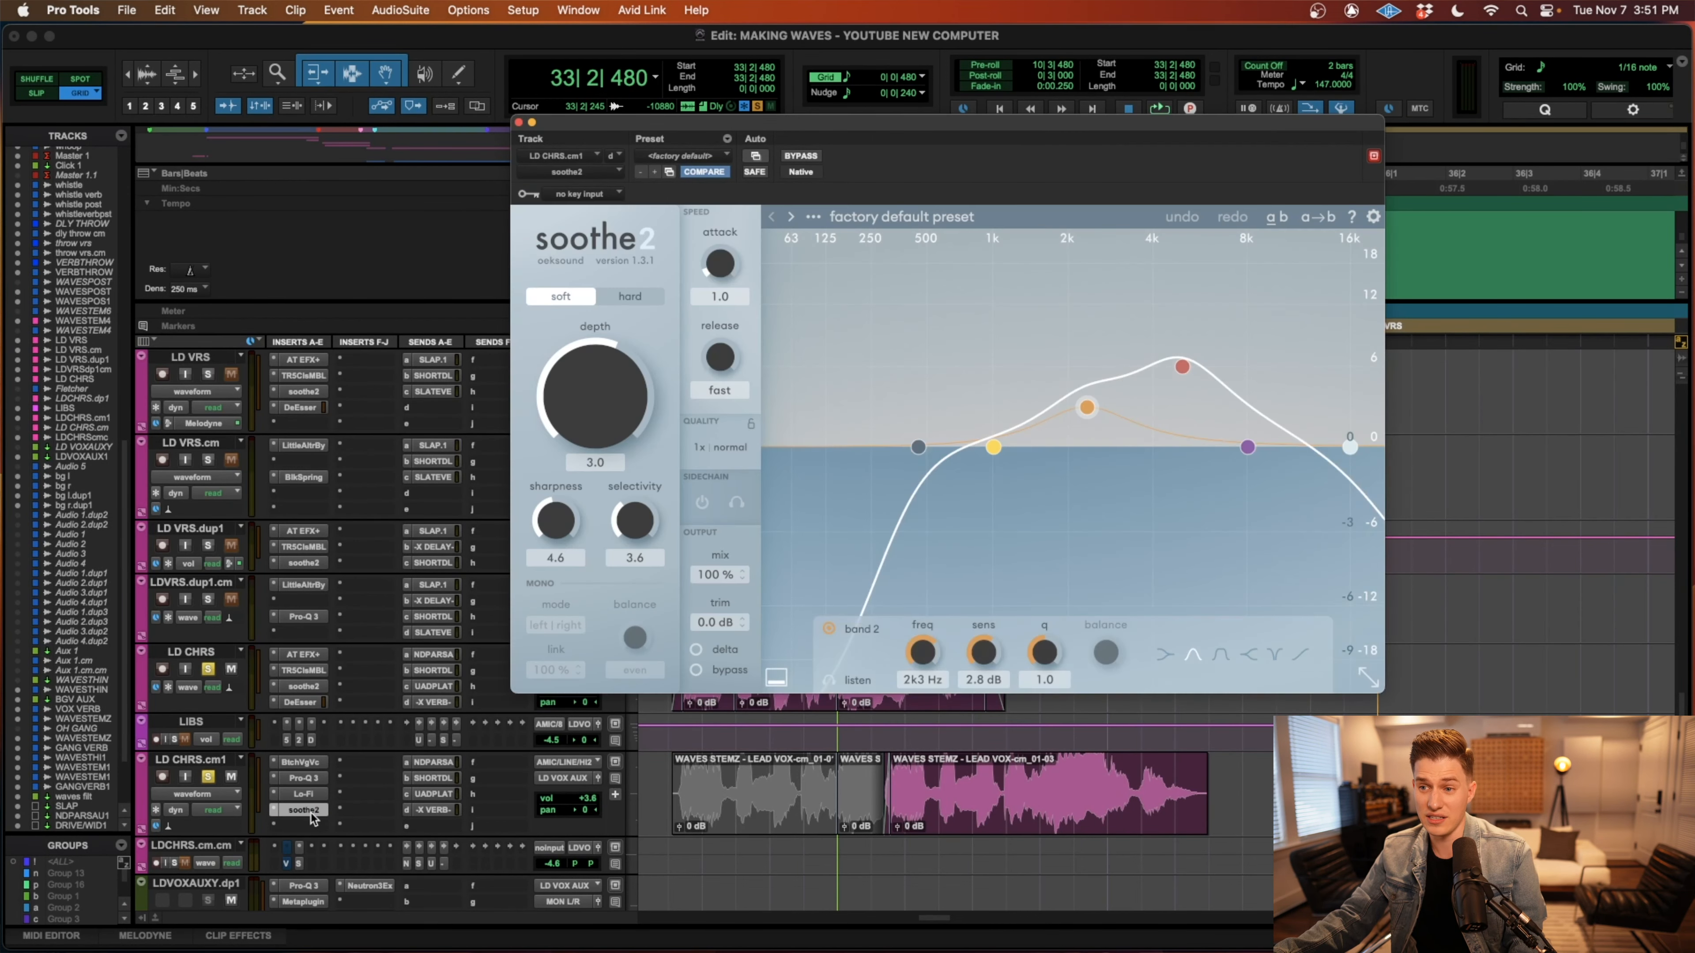
left_click(519, 123)
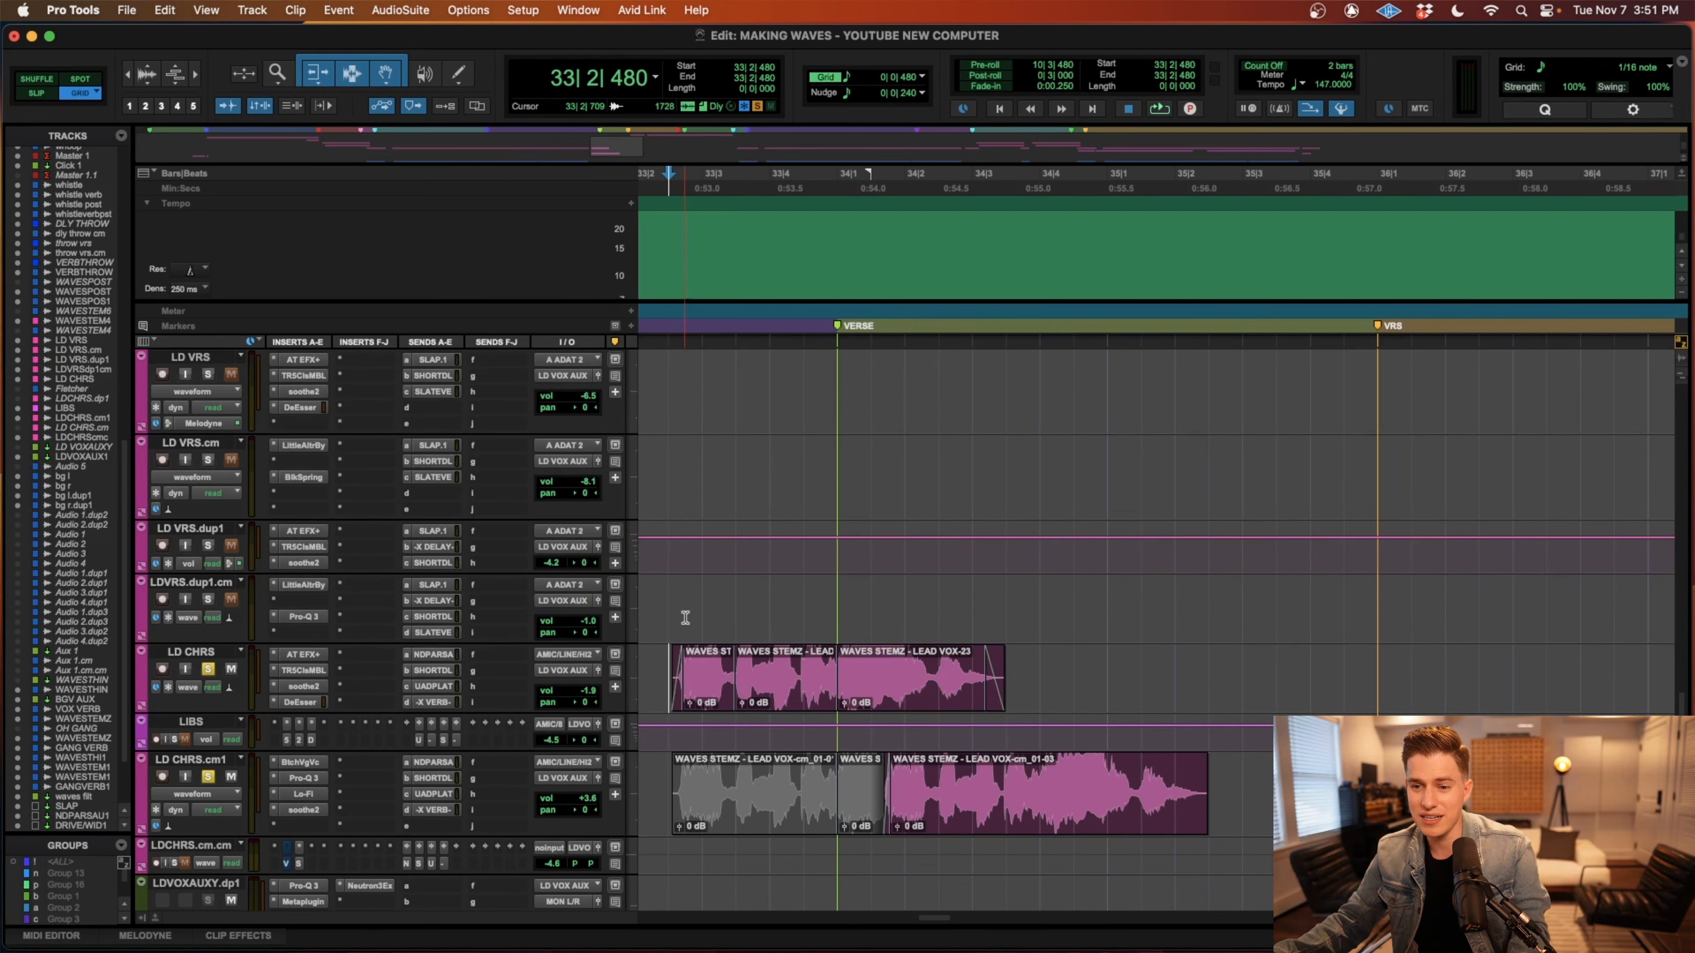
Replay the soloed chorus vocals from 33|2|480 to the VRS marker and clear their solos.
key("space")
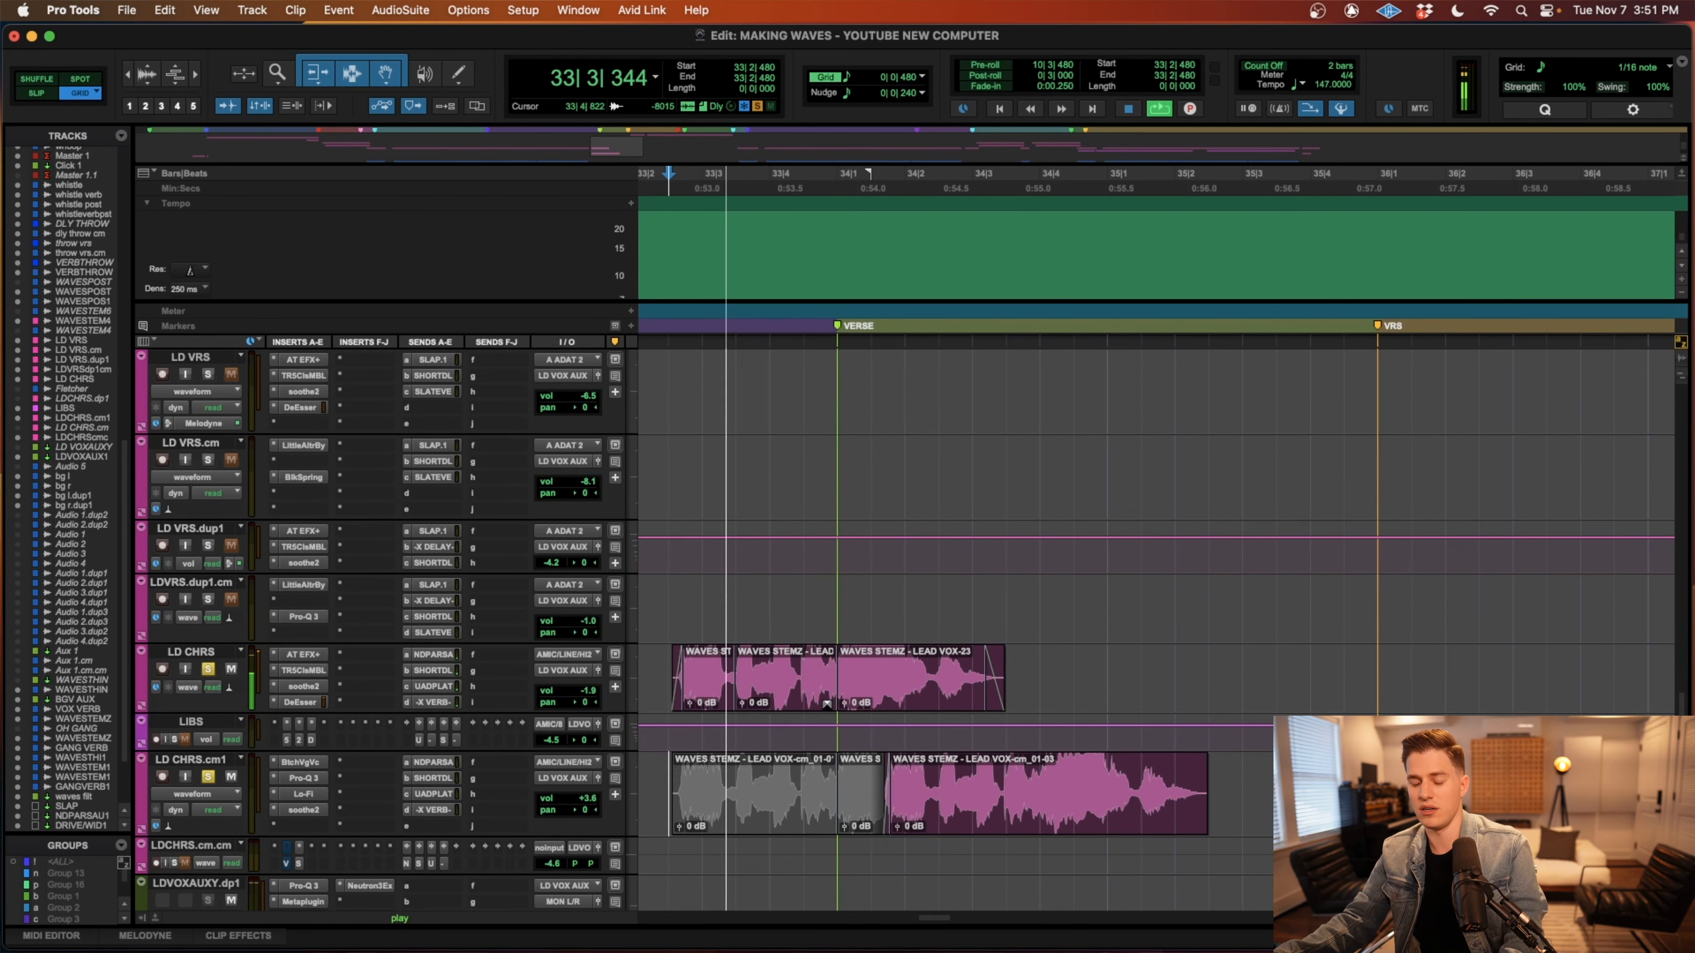
key("r")
scroll(795, 776, "right", 3)
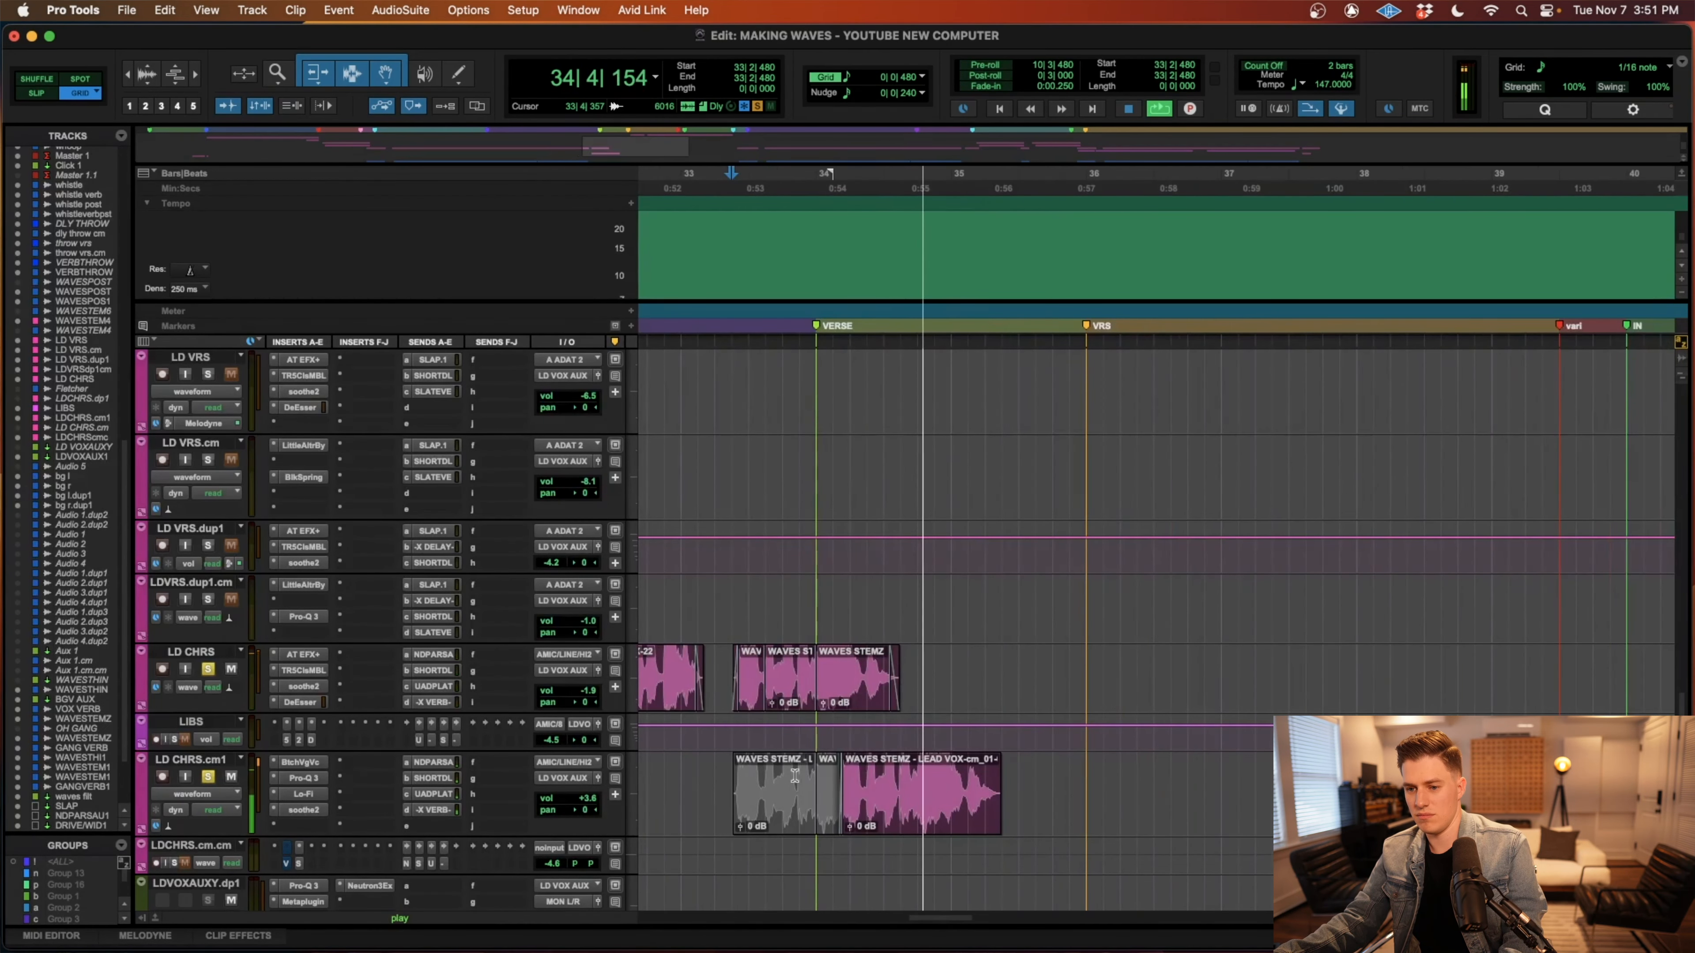
key("r")
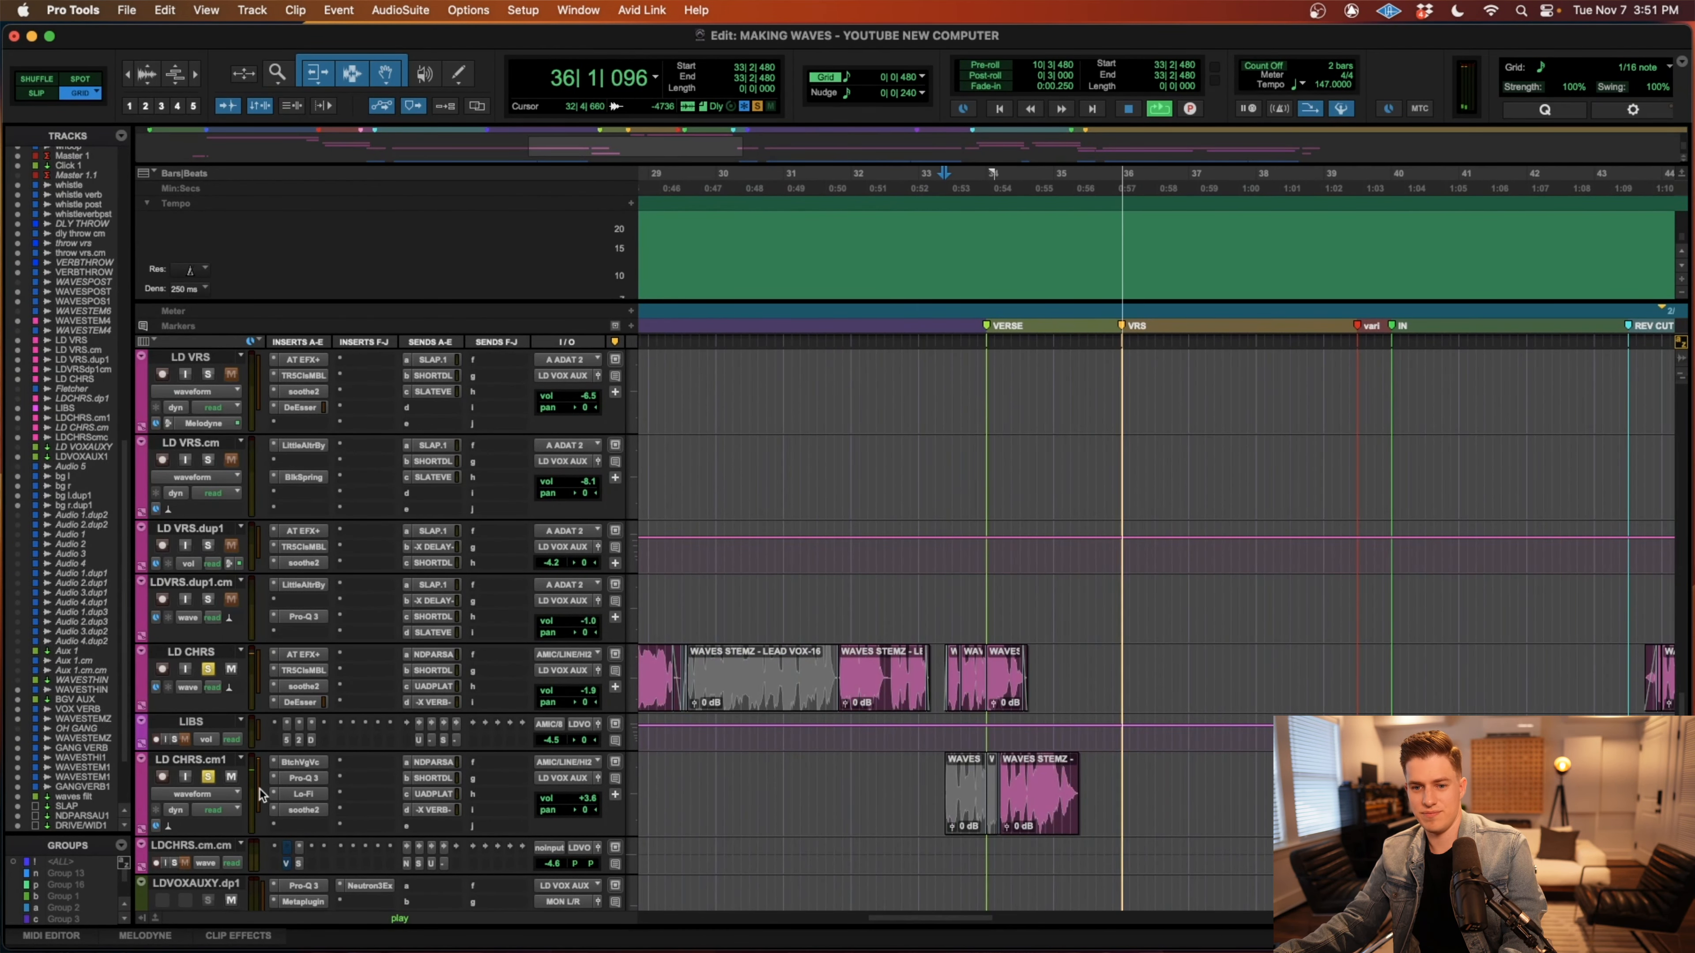
key("space")
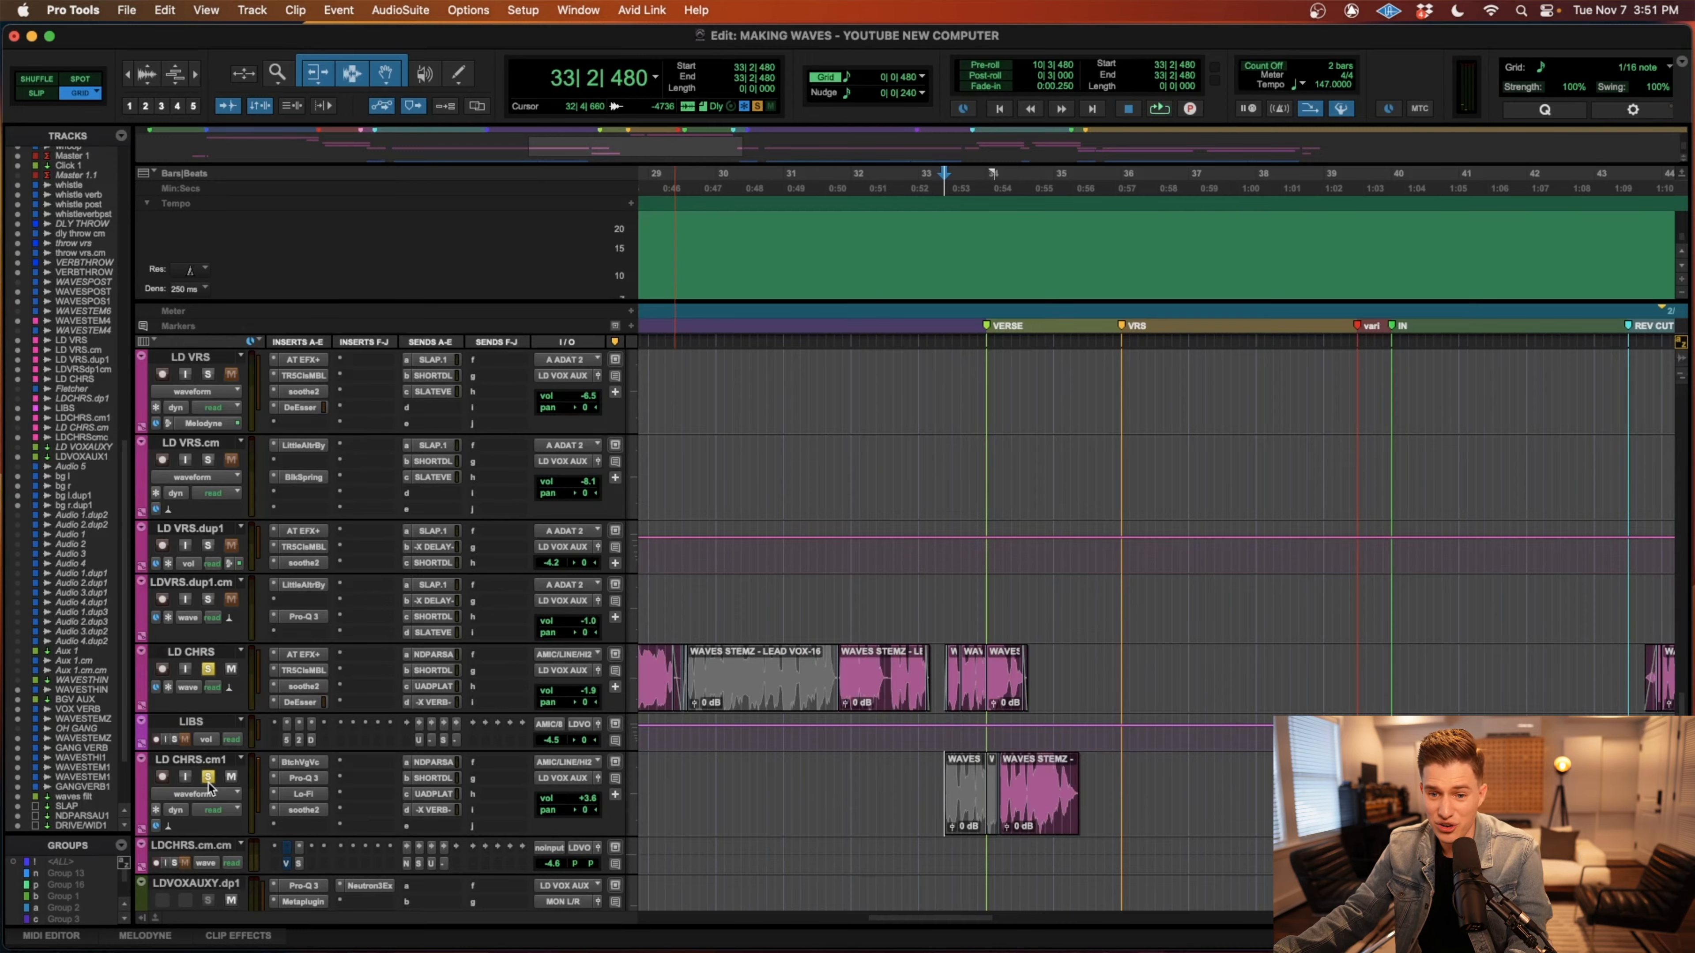
left_click(208, 780, "alt")
Locate the throw tracks in the first verse and select the long LEAD VOX 6-cm clip on throw vrs.cm.
key("r")
scroll(896, 796, "left", 8)
scroll(895, 794, "up", 8)
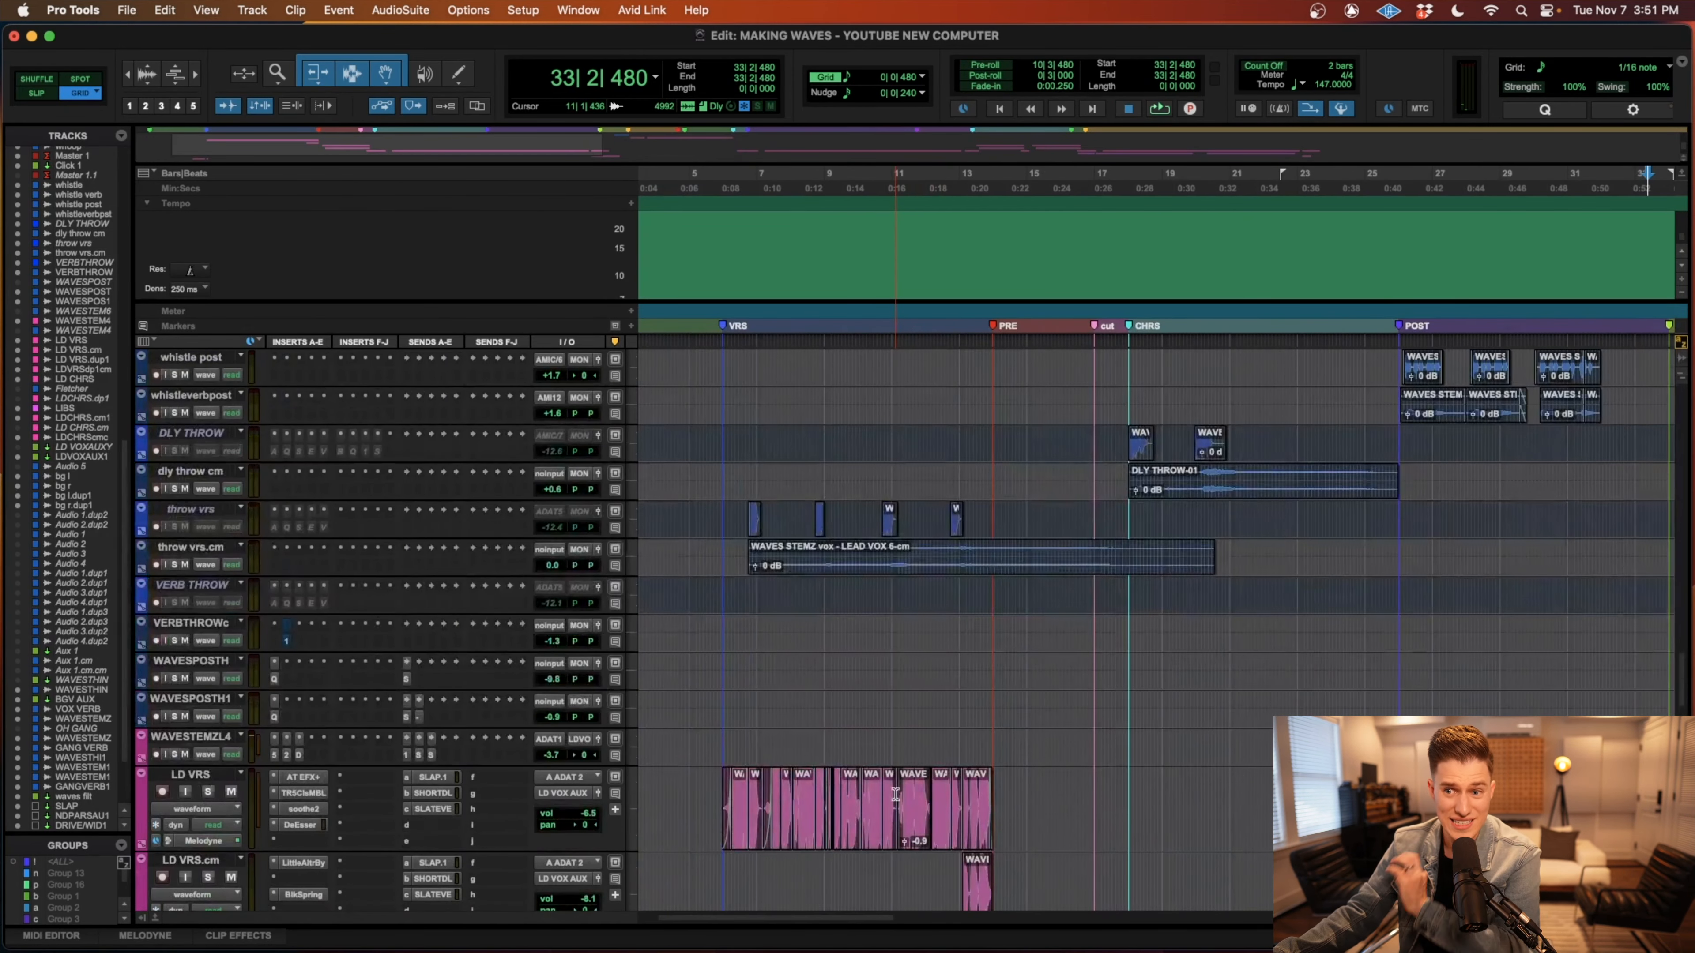
scroll(905, 796, "up", 1)
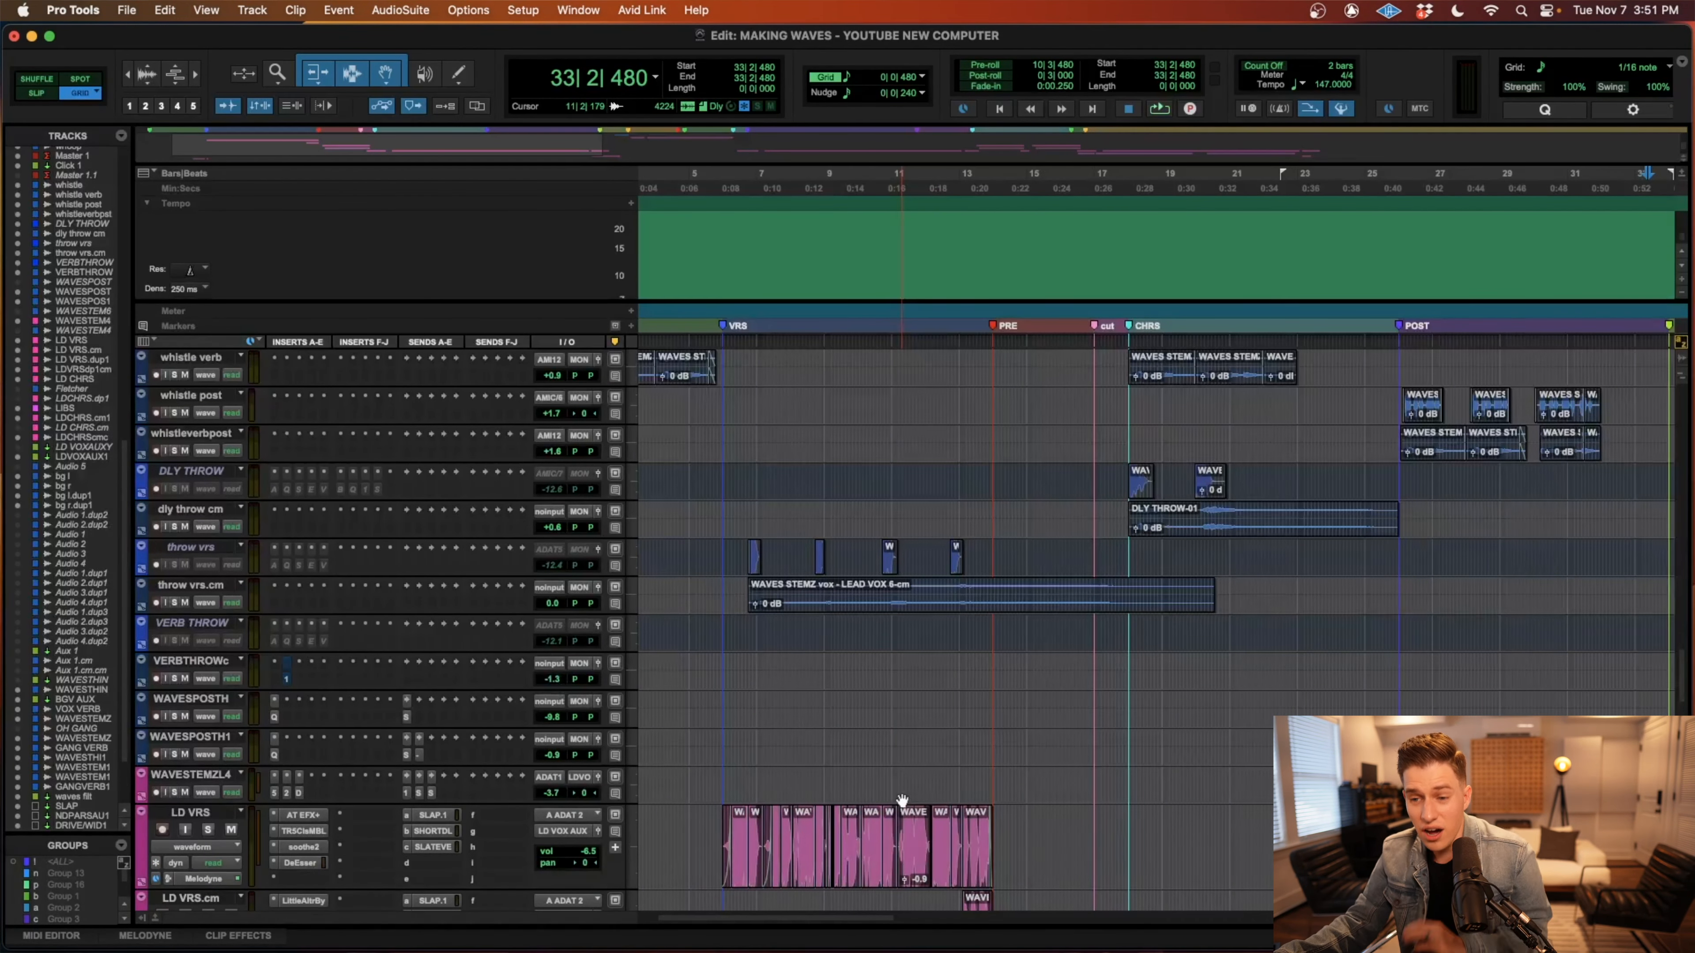
scroll(904, 798, "up", 1)
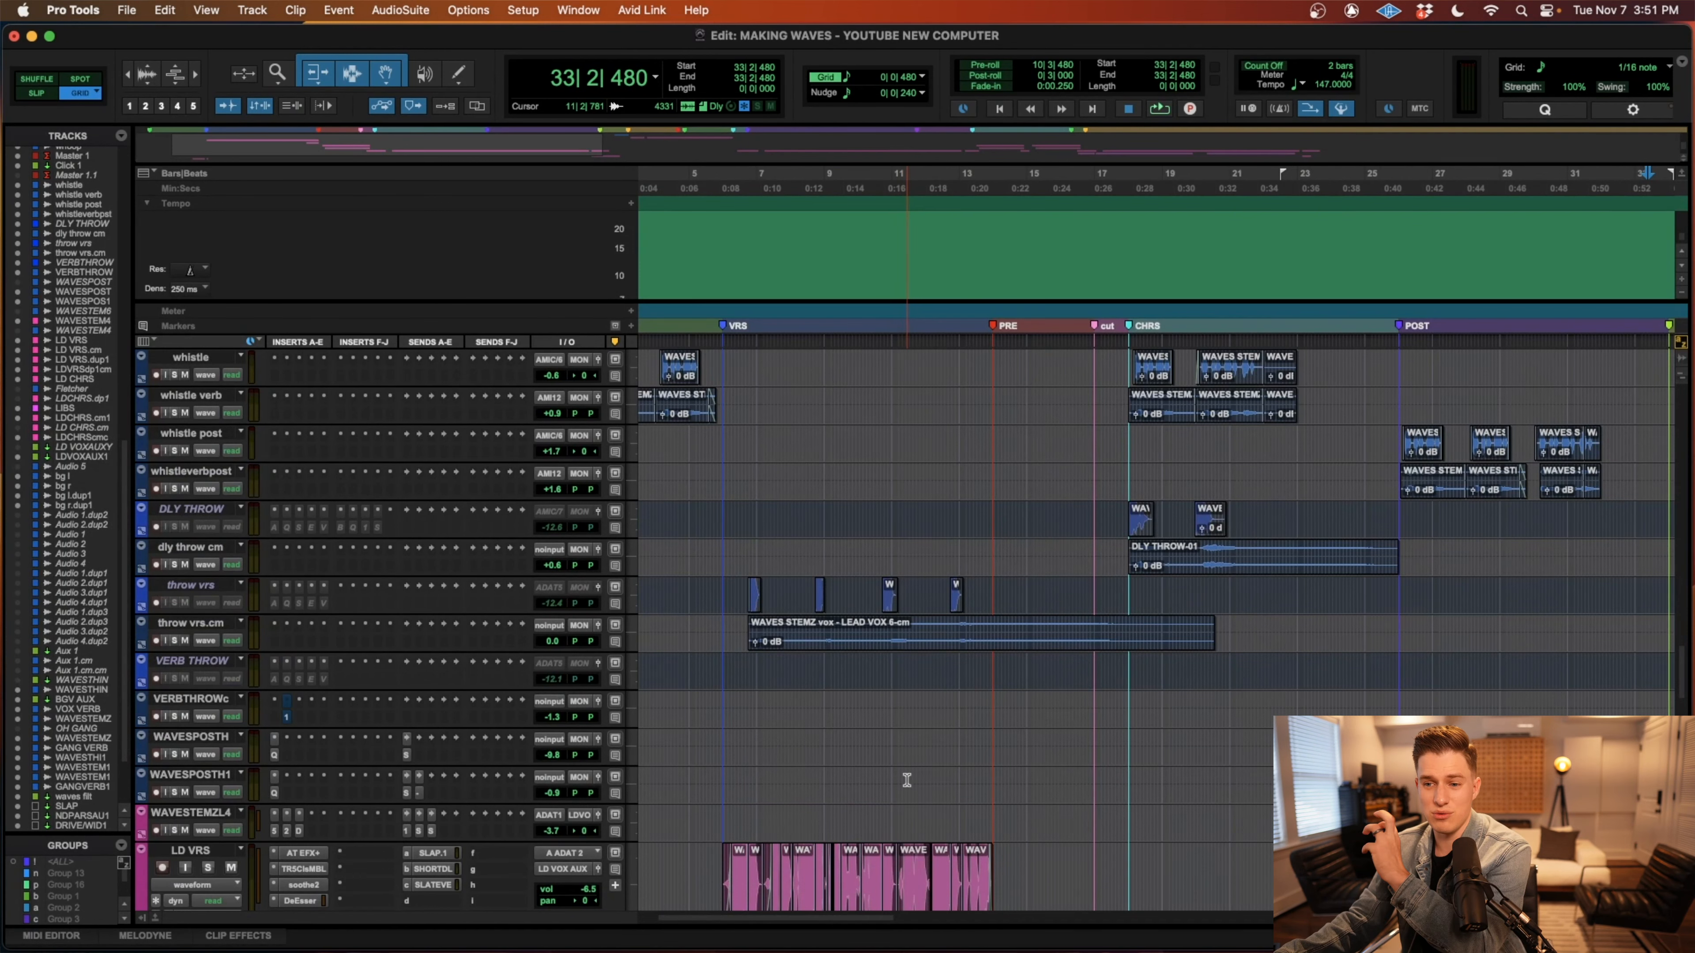
left_click(812, 643)
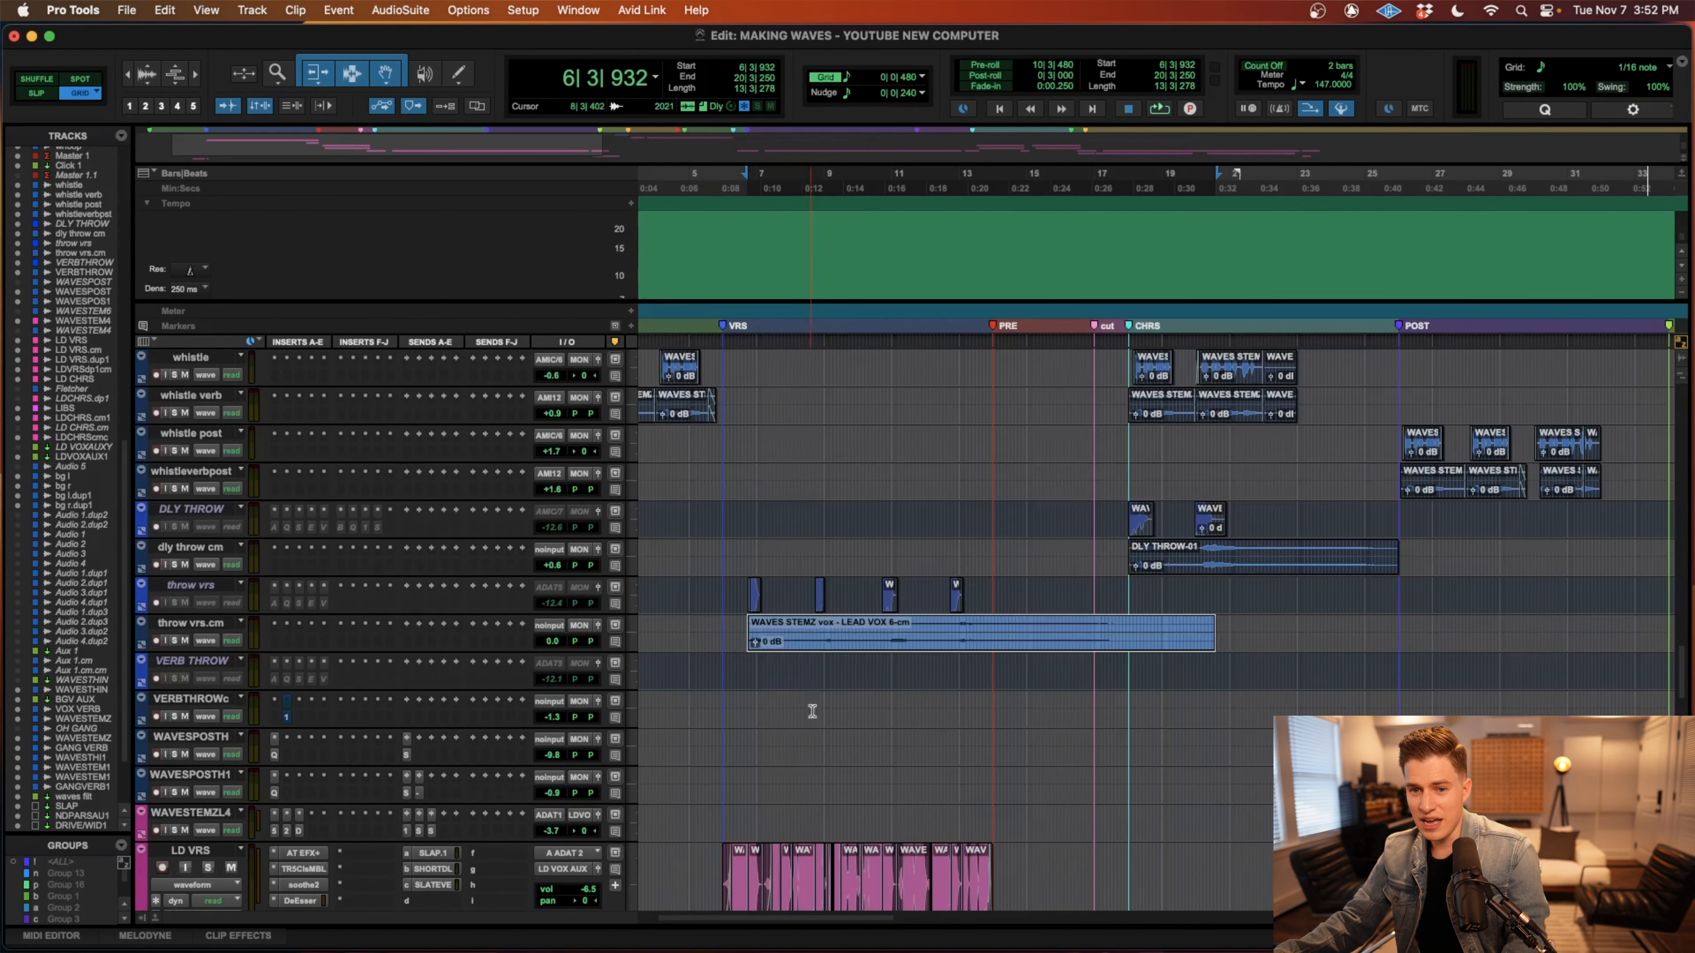
key("t")
key("t")
scroll(931, 717, "up", 3)
scroll(935, 722, "down", 5)
scroll(935, 724, "right", 1)
key("r")
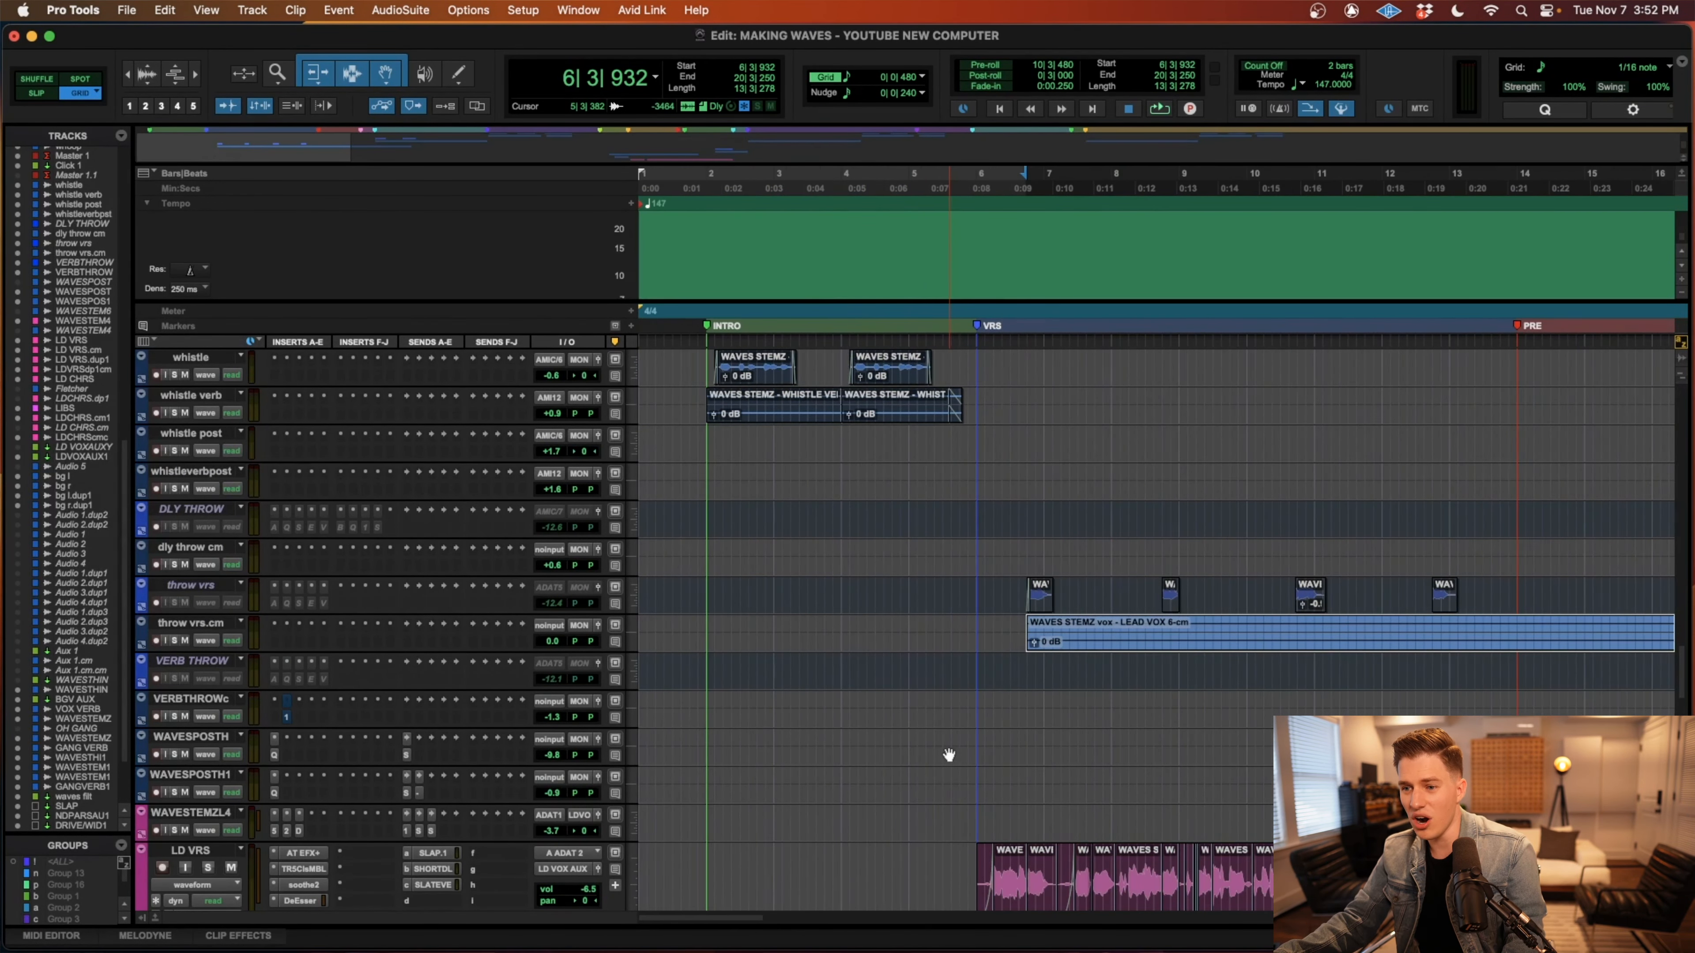
Solo throw vrs.cm and LD VRS and play the first verse from 6|1|000 to about bar 11.
scroll(948, 747, "right", 3)
left_click(875, 601)
scroll(923, 791, "down", 5)
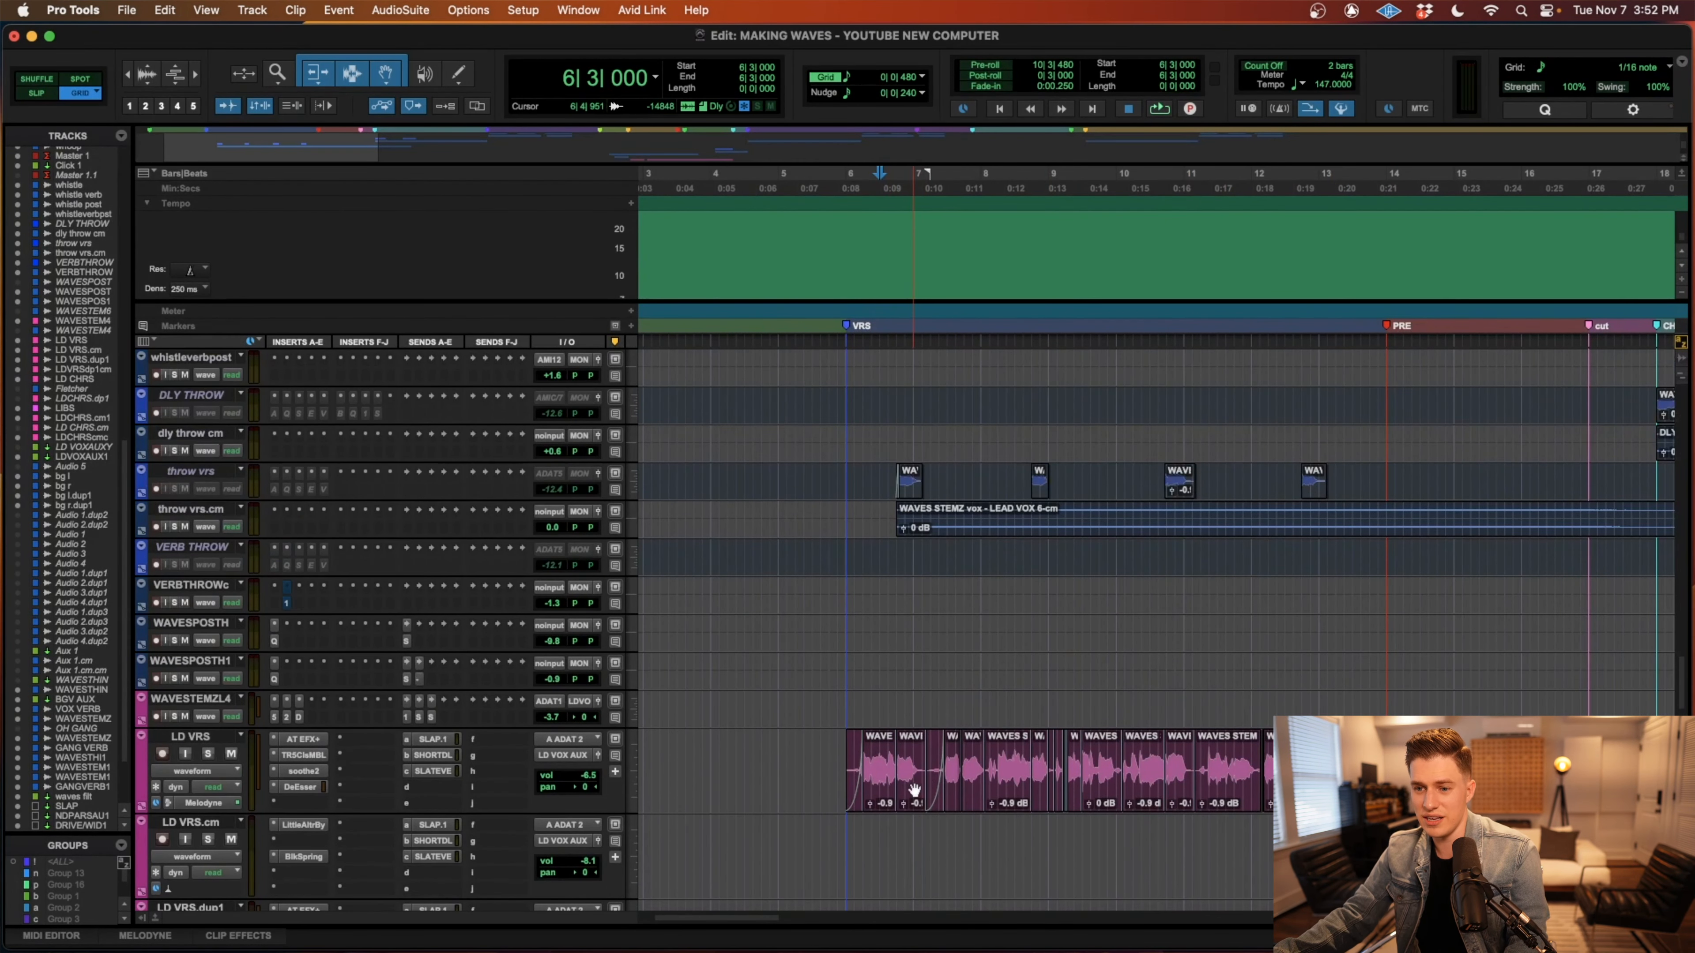
scroll(911, 784, "up", 2)
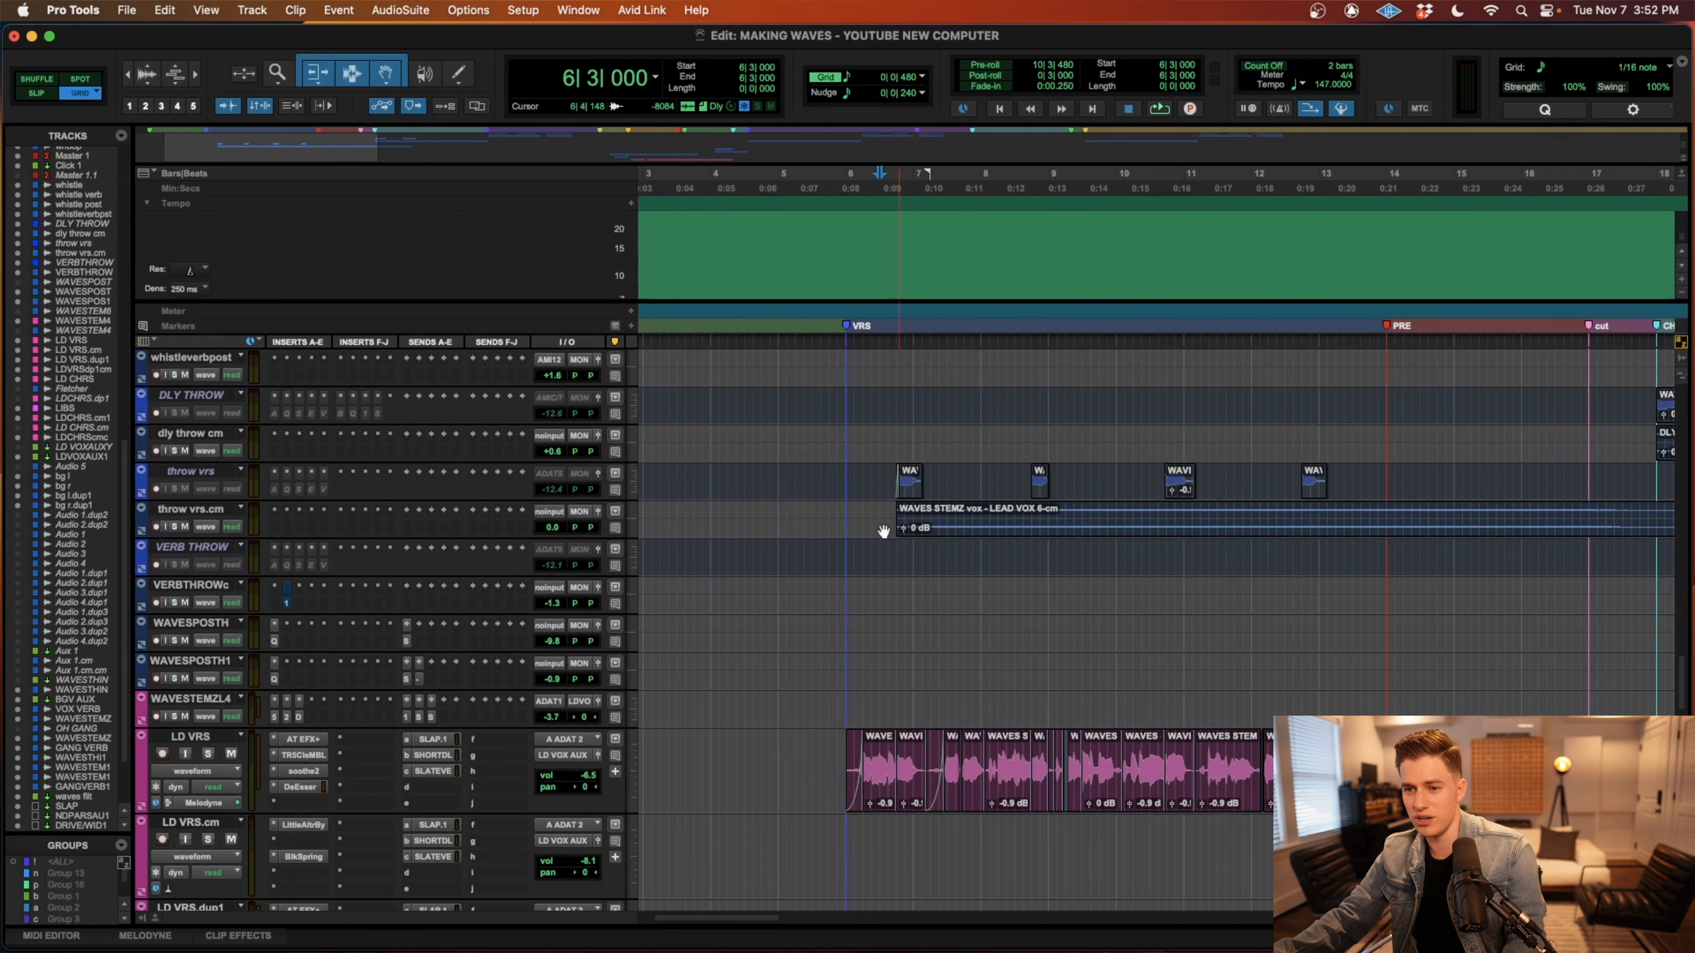
left_click(846, 519)
left_click(207, 753)
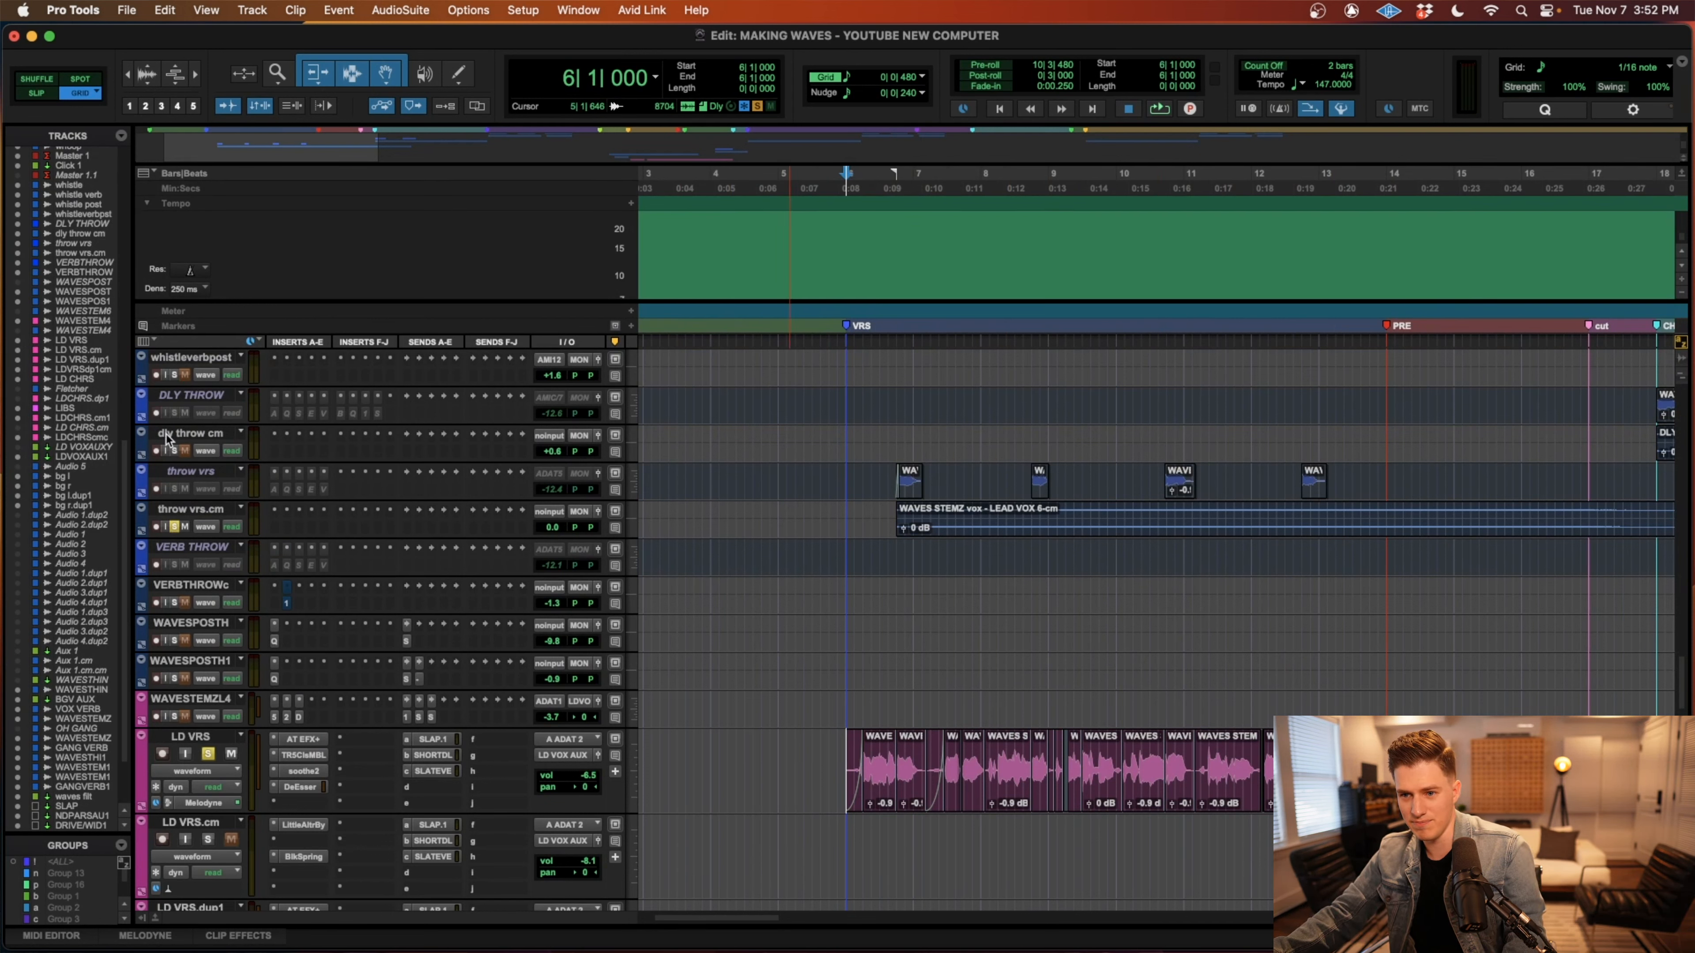
key("space")
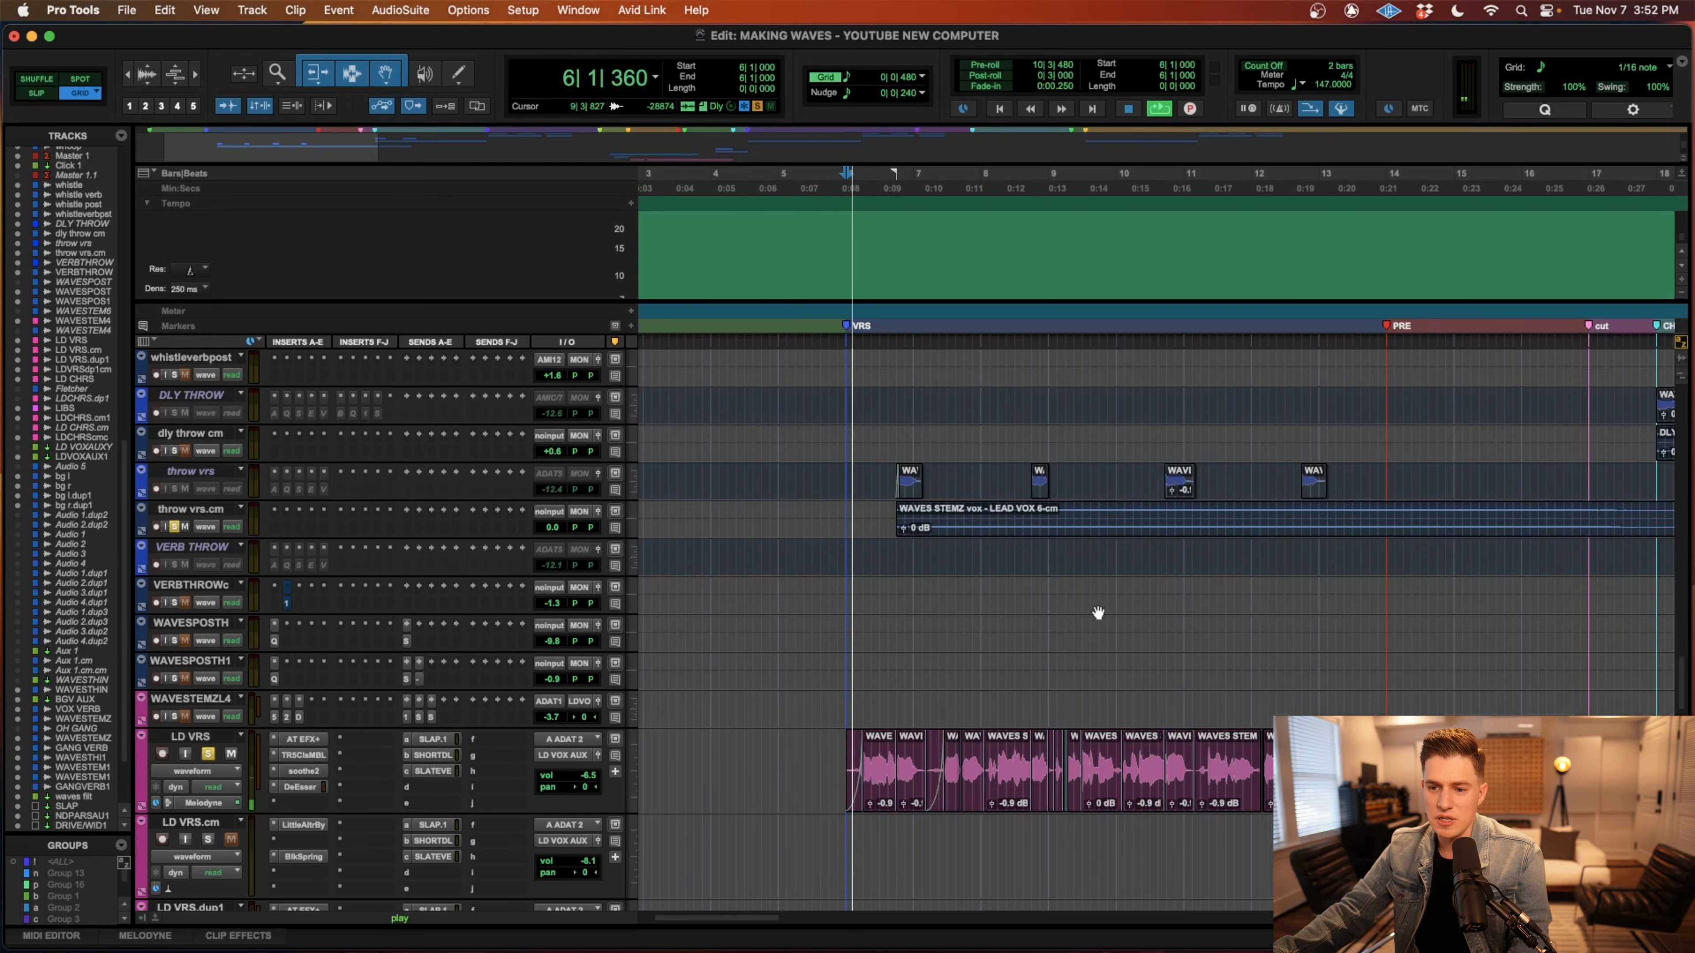
scroll(1099, 614, "up", 1)
scroll(1099, 615, "right", 5)
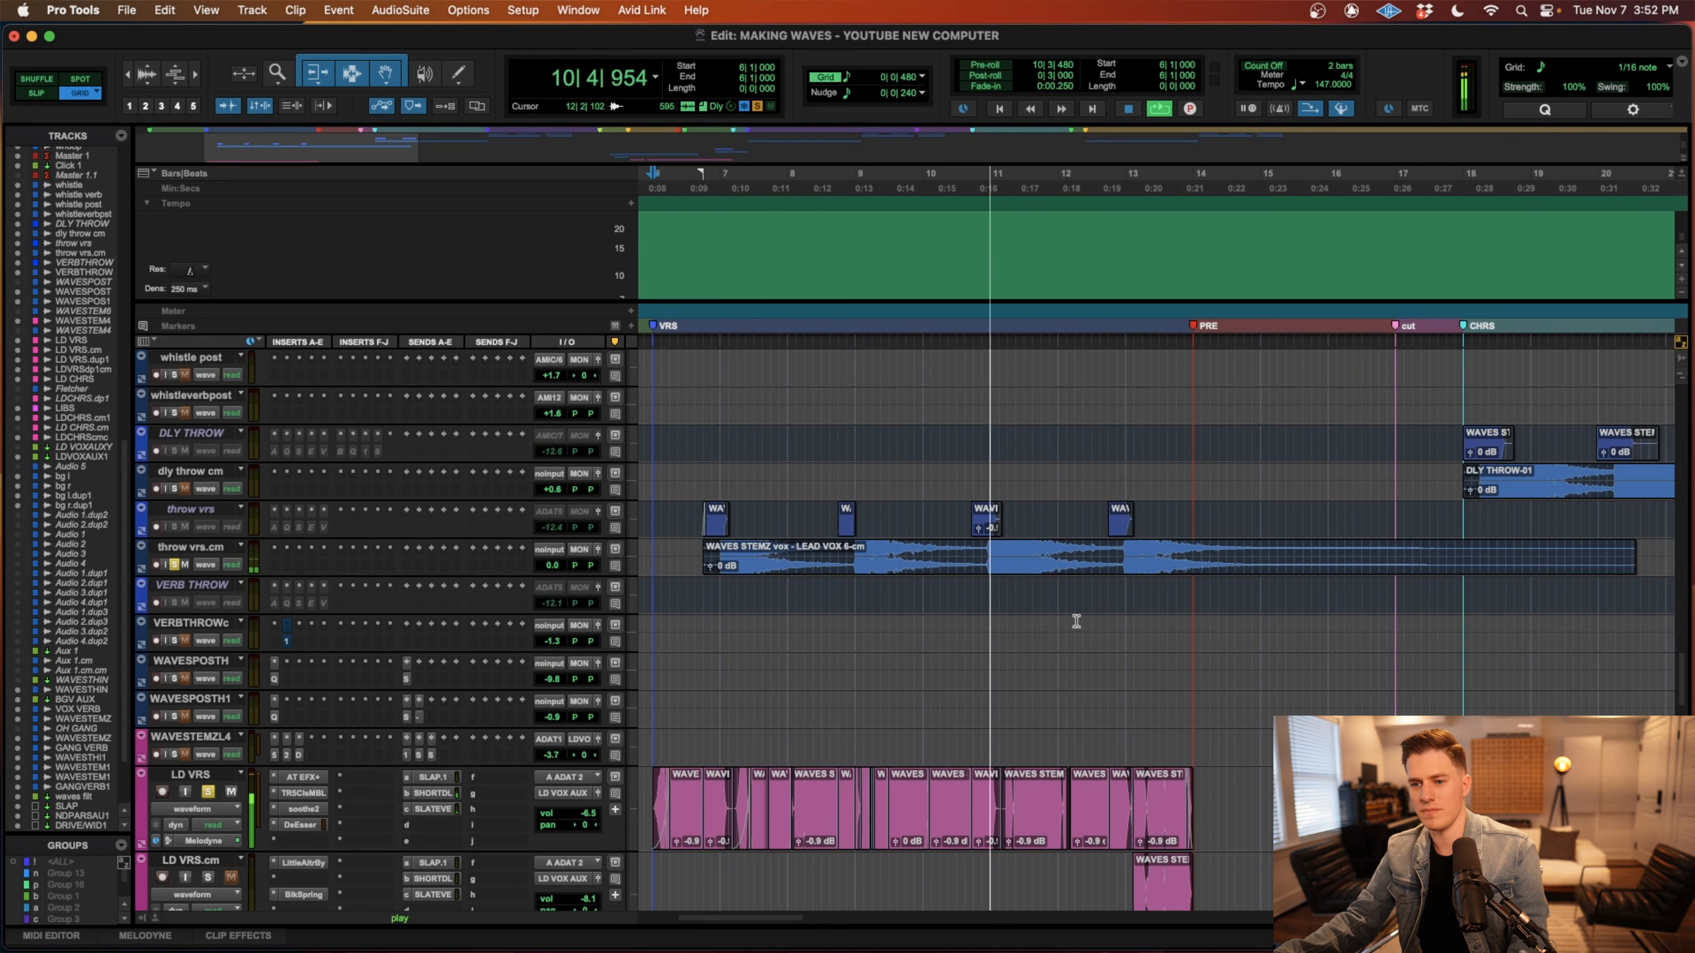
key("space")
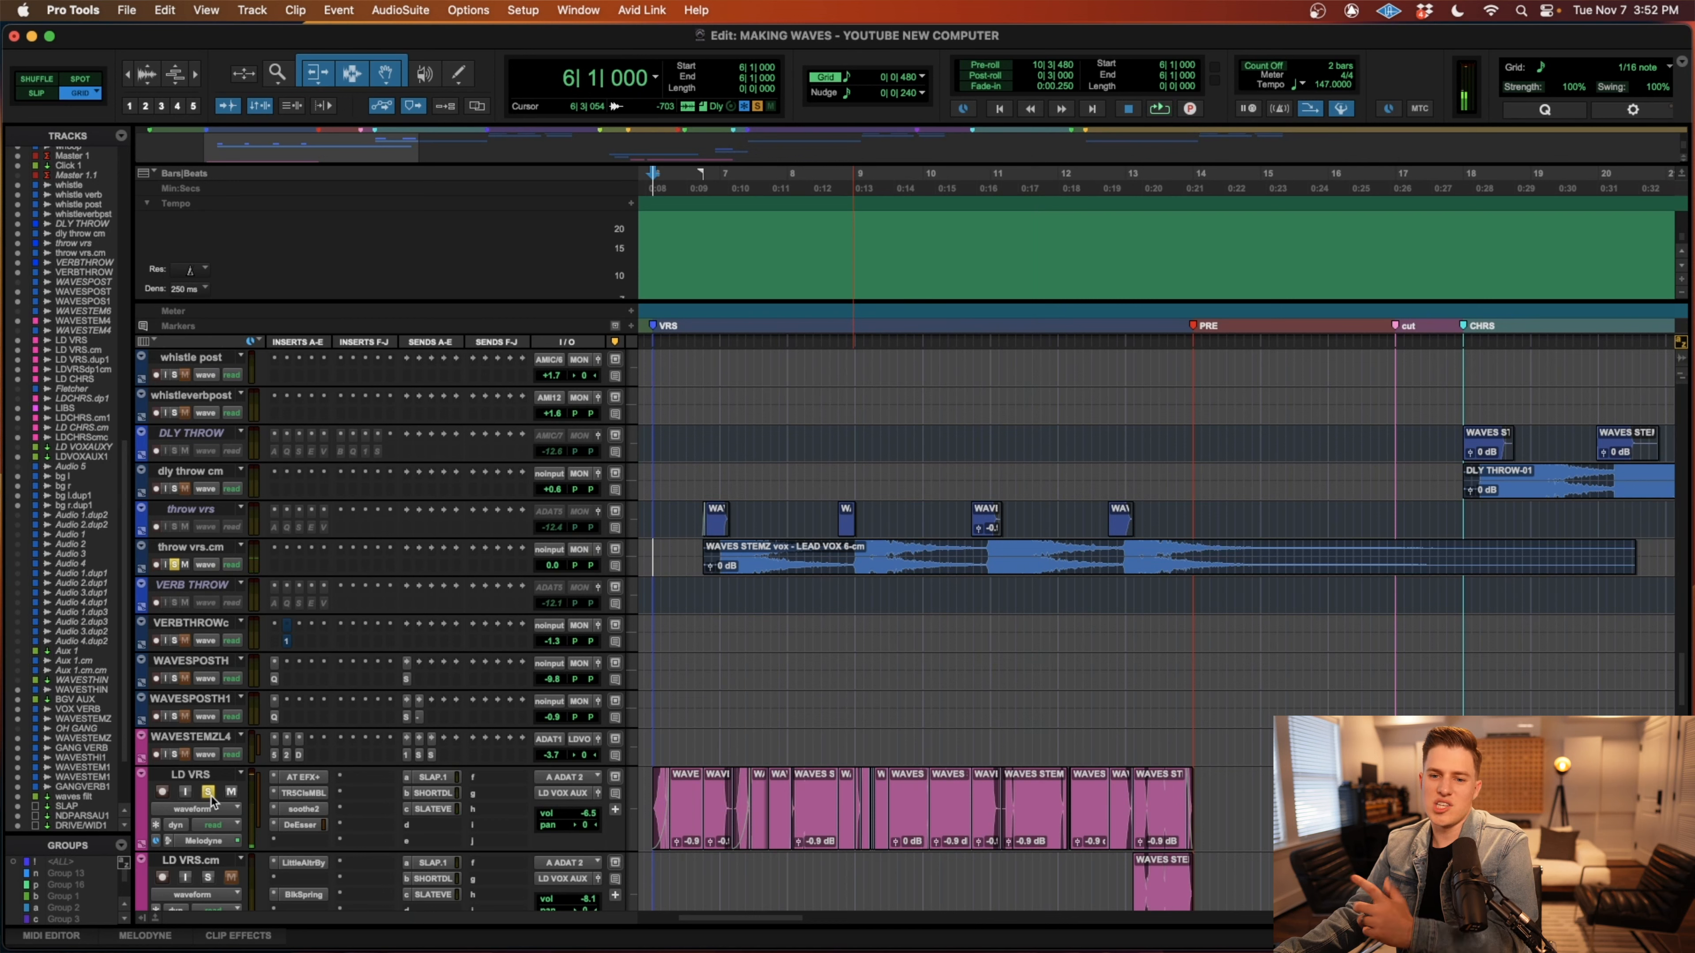
Enlarge the inactive throw vrs track, make it active and reduce the waveform height.
left_click_drag(210, 539, 209, 597)
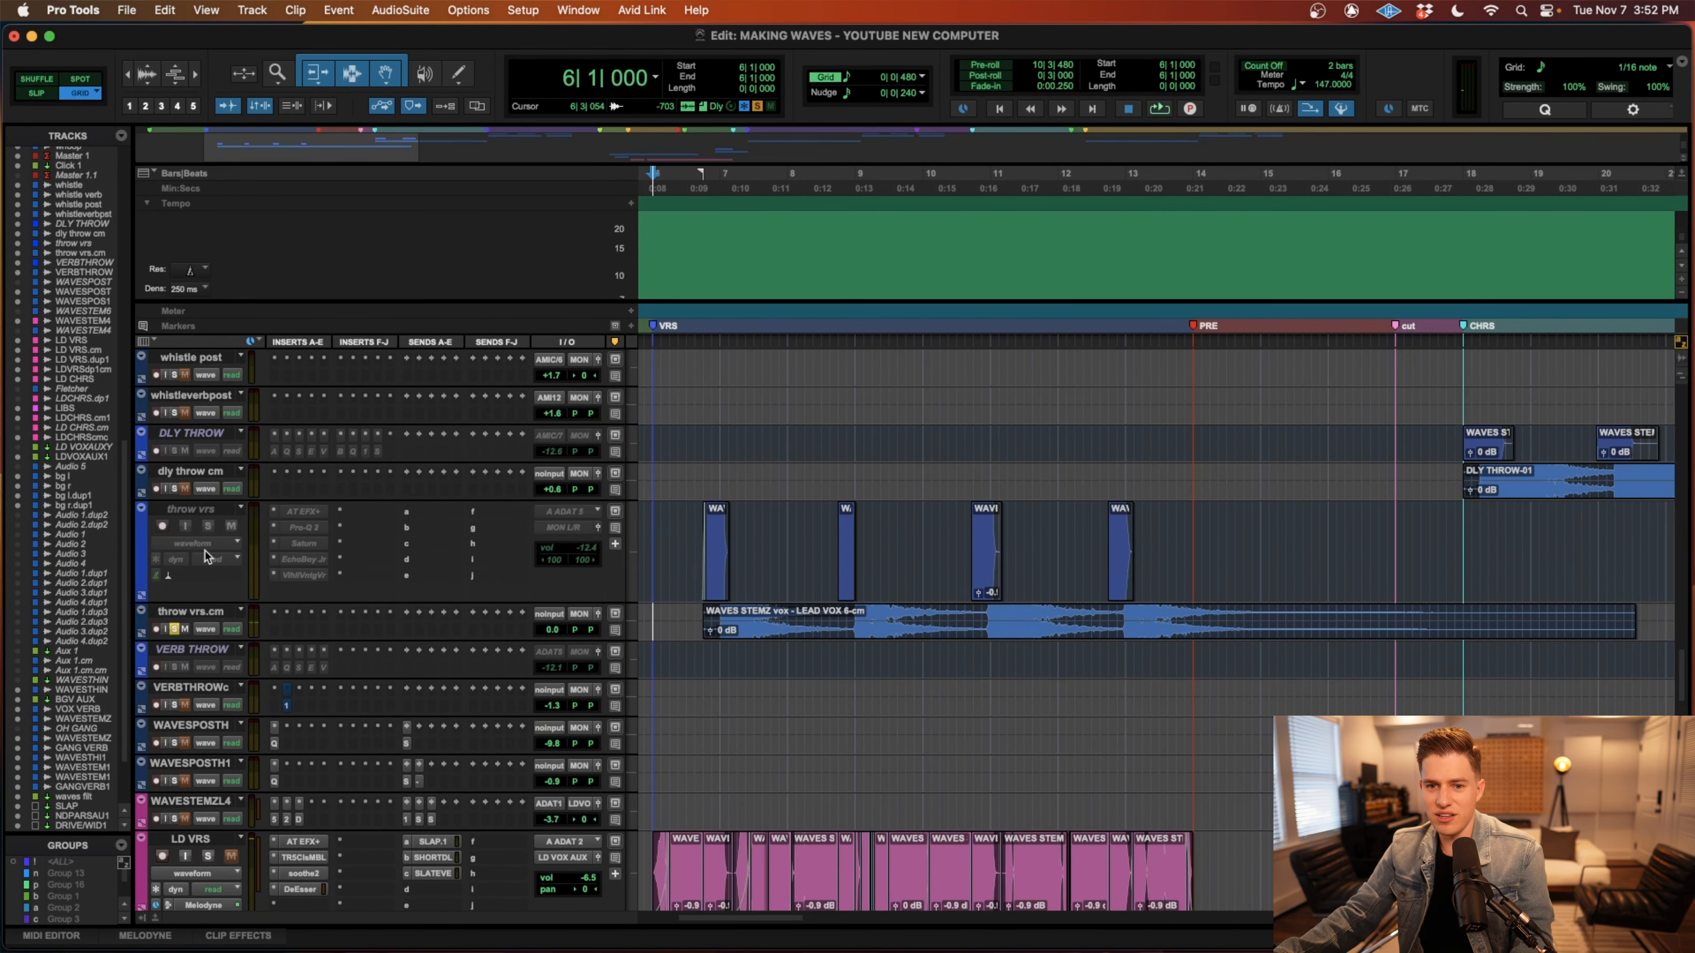
right_click(198, 511)
left_click(217, 532)
scroll(707, 587, "left", 1)
key("super+alt+bracketleft")
key("super+alt+bracketleft")
key("super+alt+bracketleft")
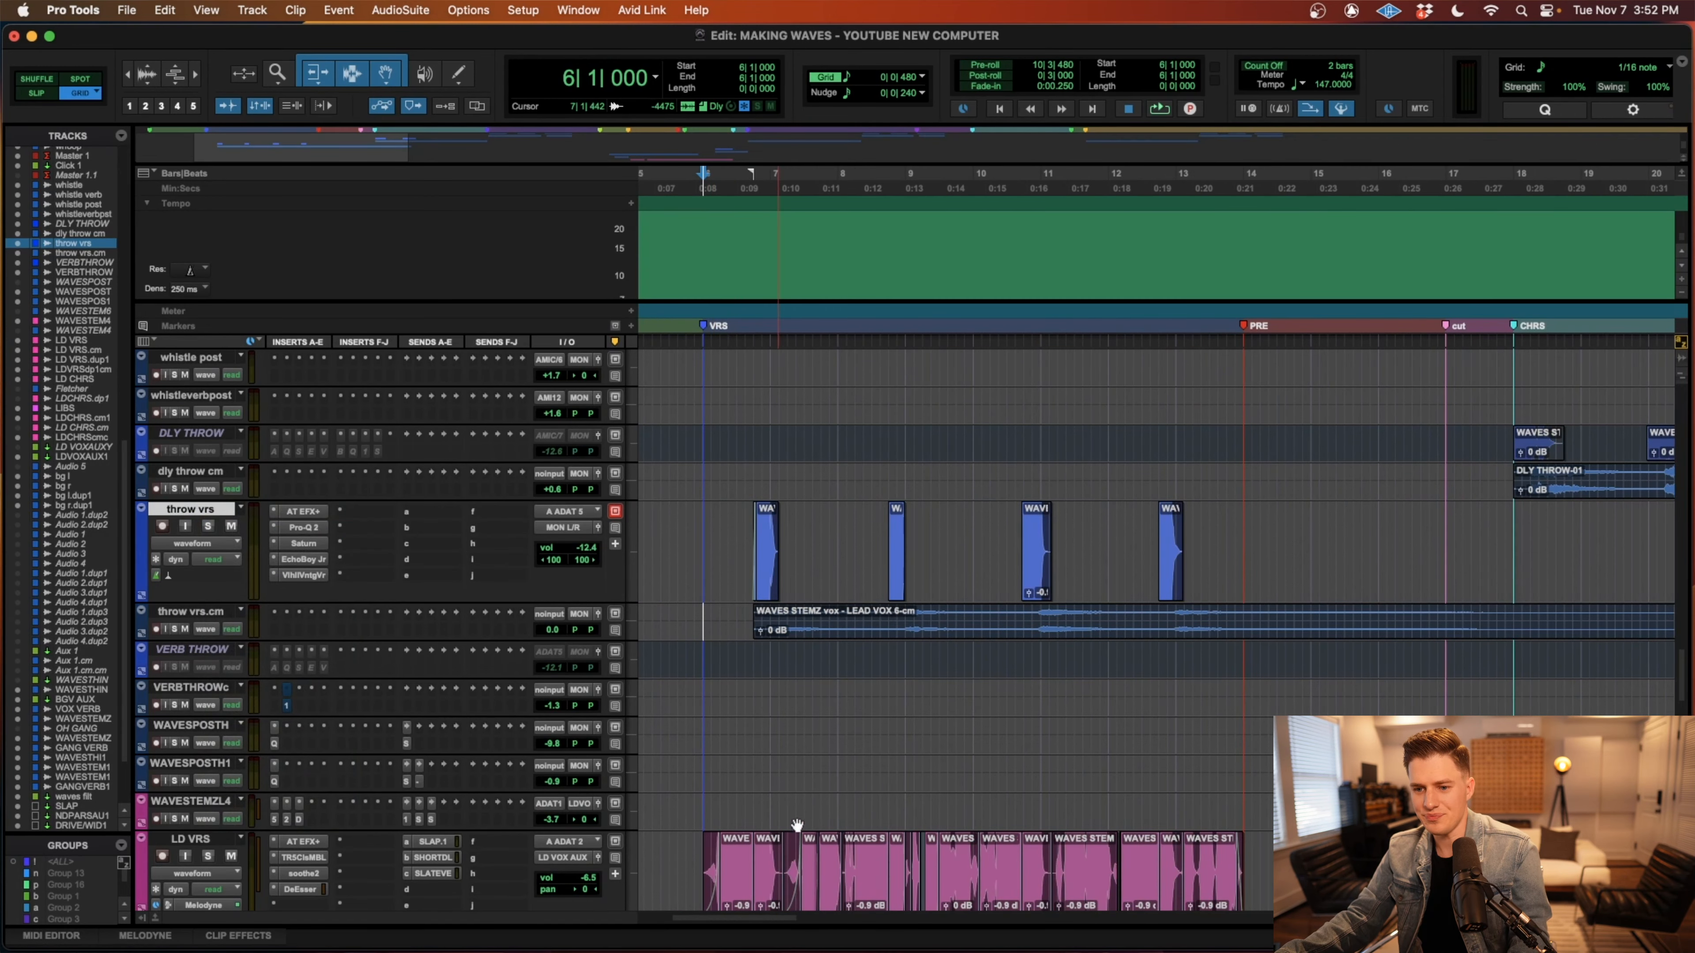
Select the LD VRS clip aligned with the first throw vrs clip, from 6|3|932 to 7|1|718.
key("t")
scroll(905, 773, "right", 1)
key("r")
key("super+alt+bracketleft")
key("super+alt+bracketleft")
scroll(1001, 823, "down", 2)
left_click(1046, 828)
key("super+bracketright")
key("super+bracketright")
key("super+bracketright")
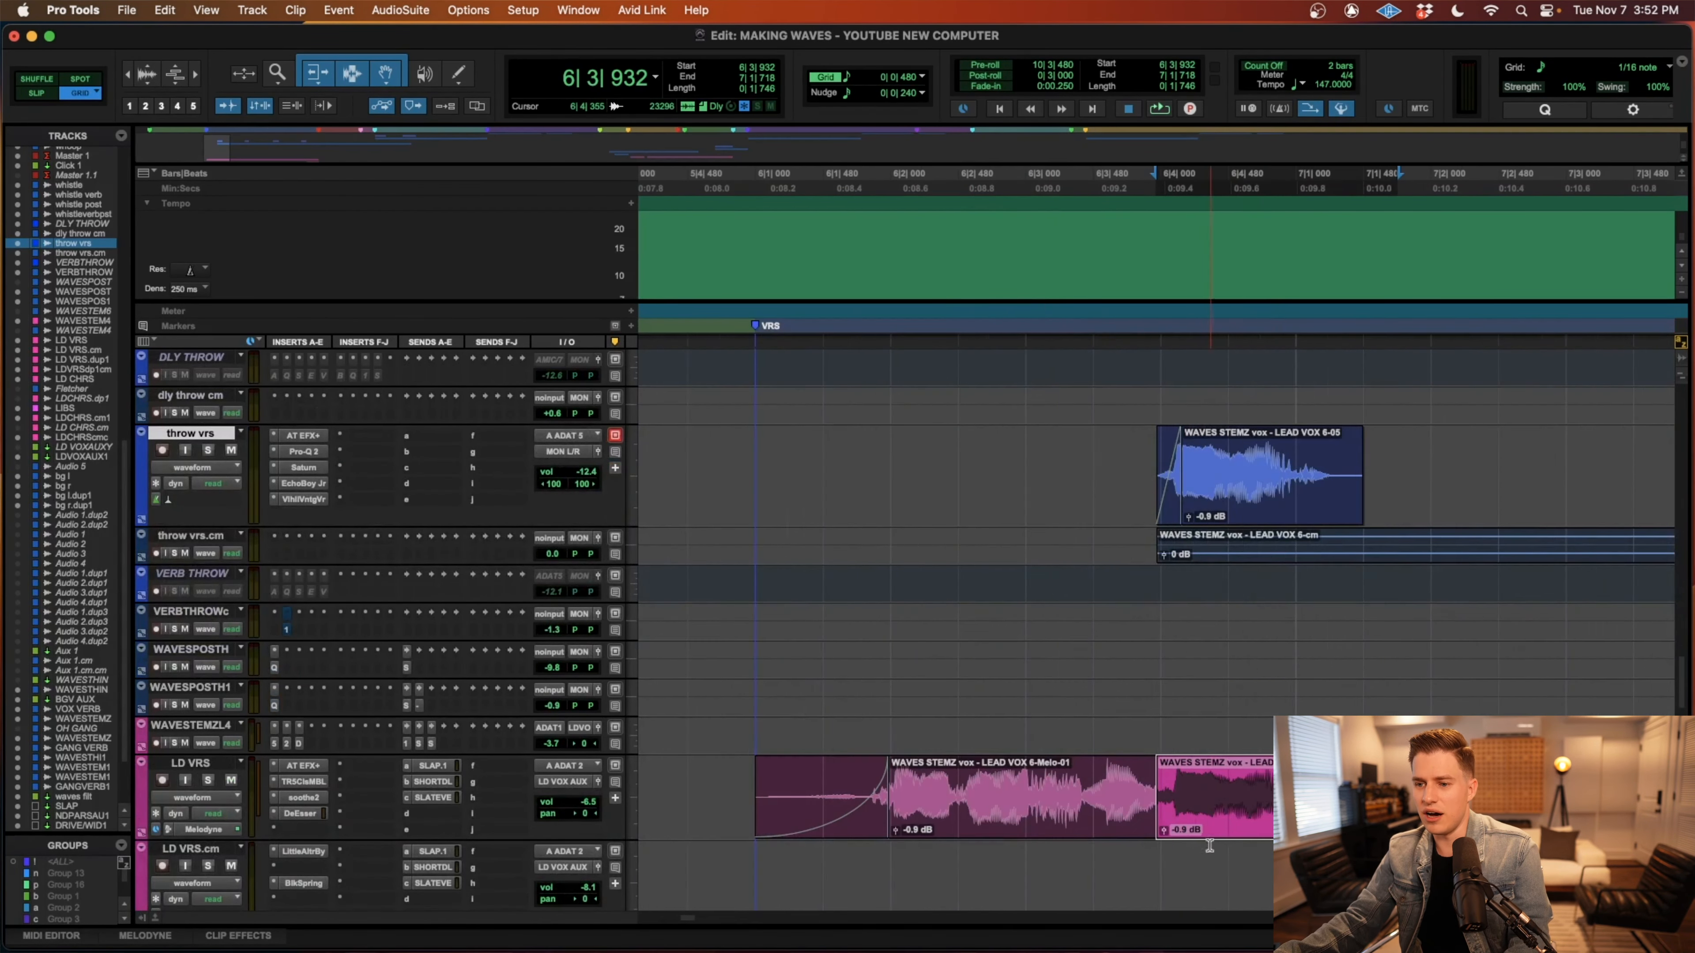
key("r")
key("r")
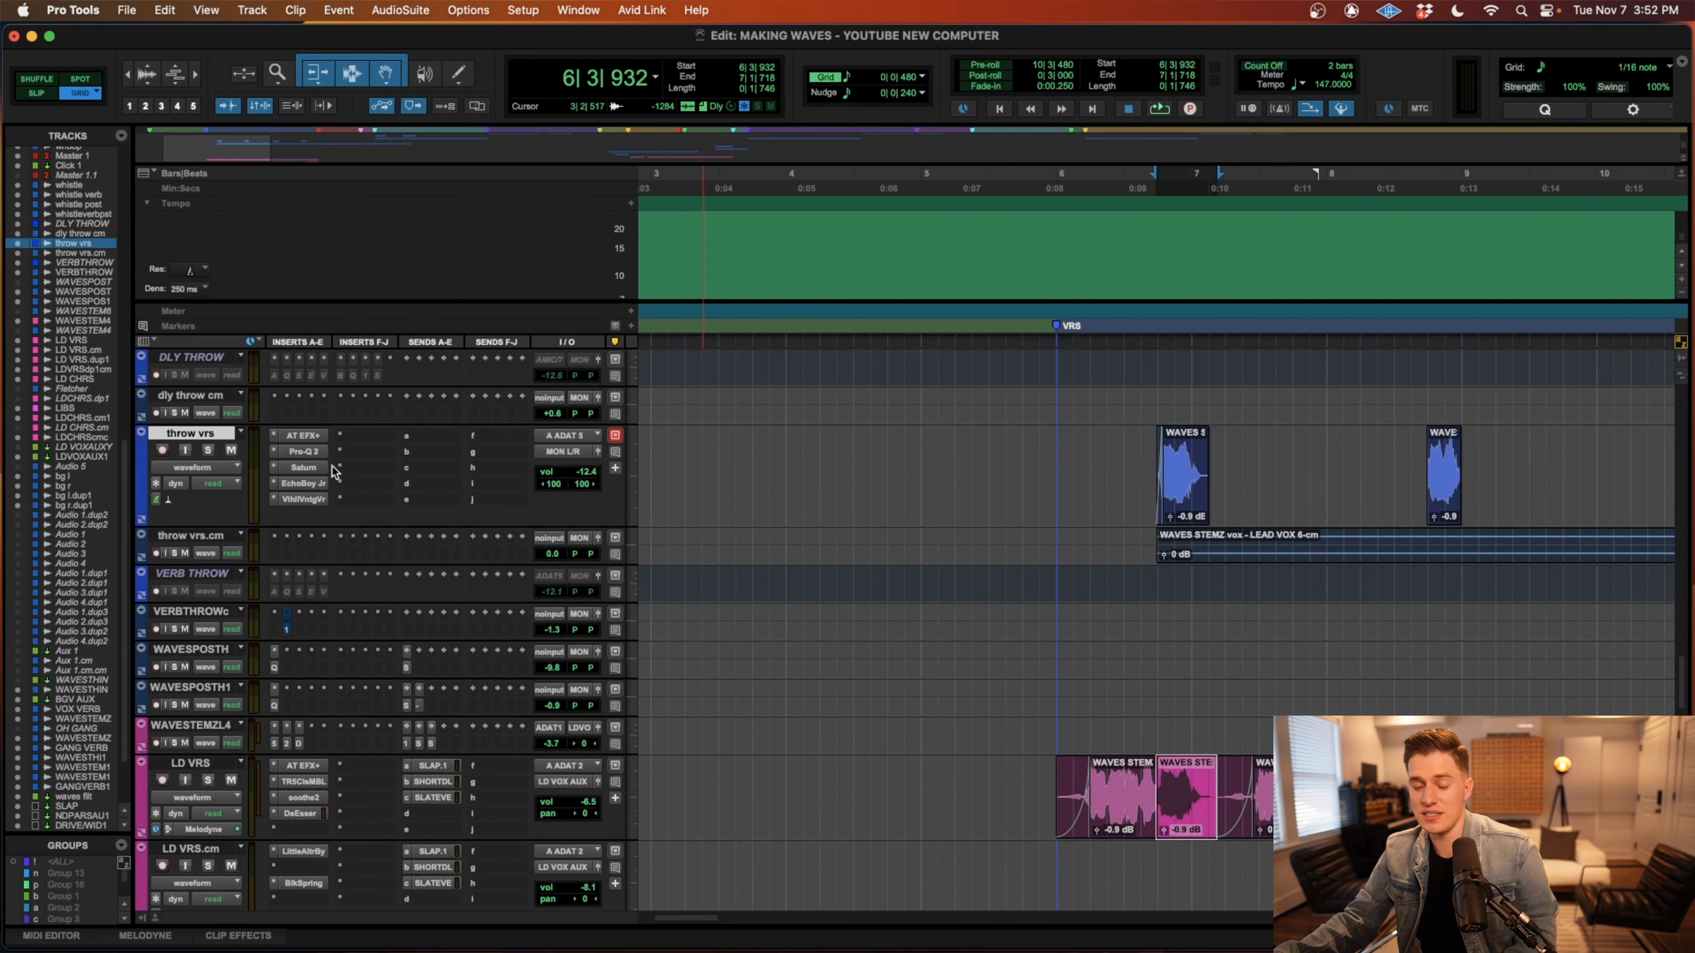
Examine the EchoBoy Jr. delay settings on throw vrs and look over the track's other inserts.
left_click(304, 483)
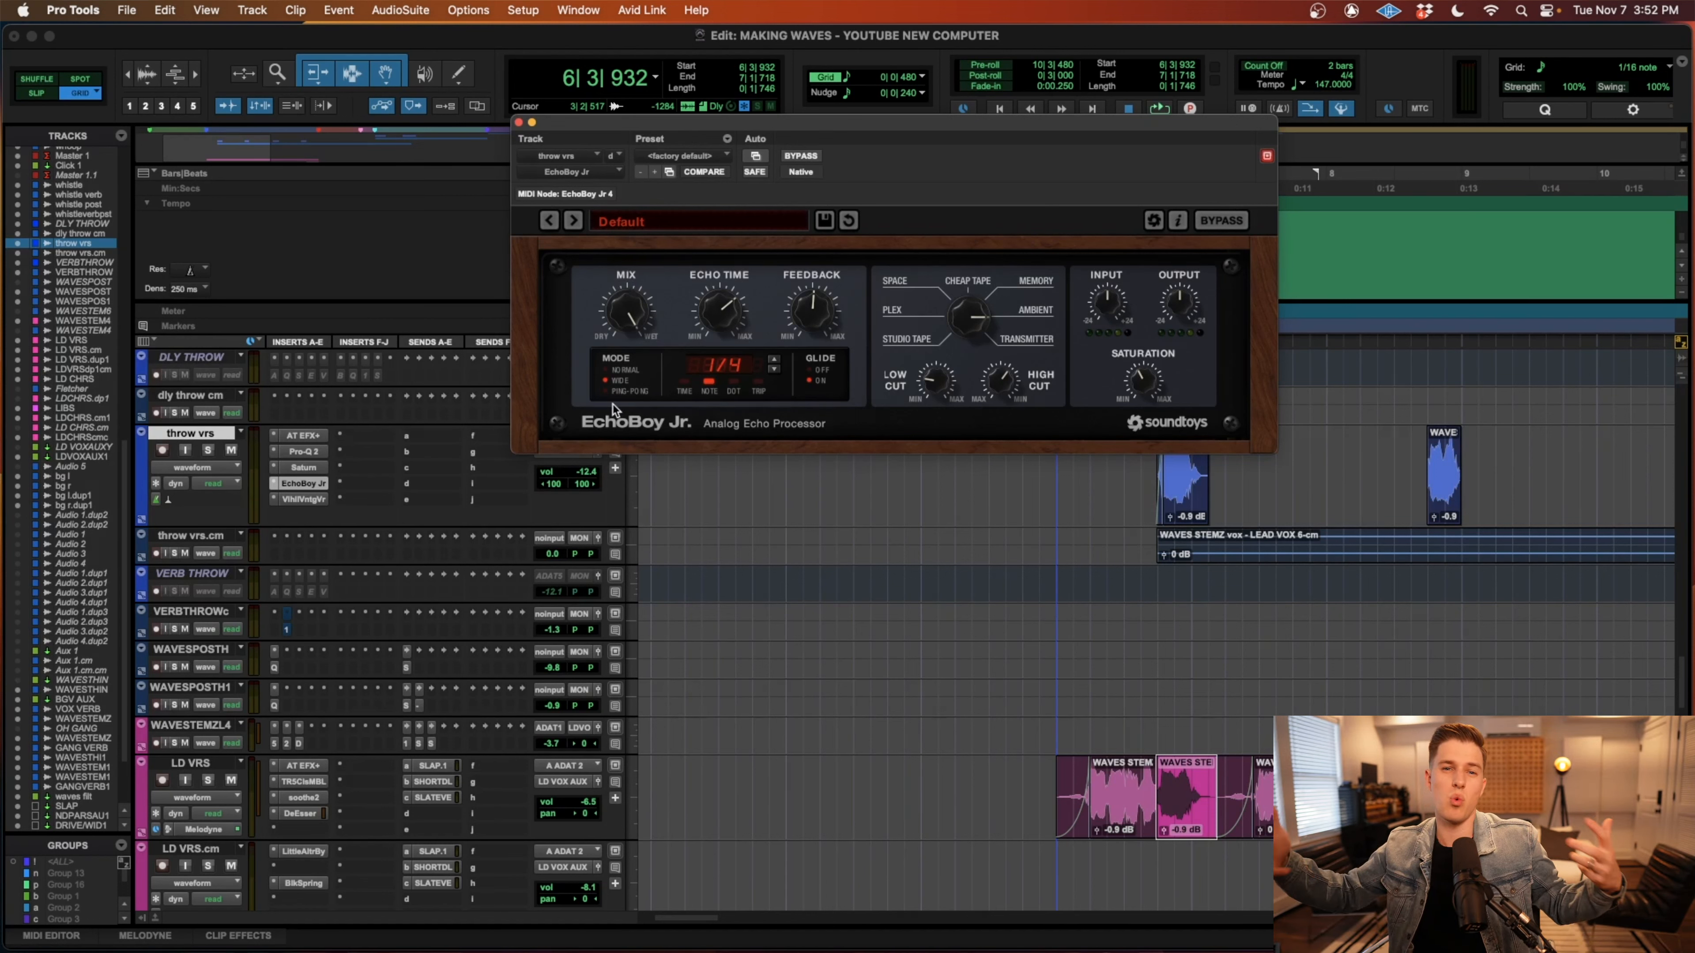
left_click(519, 124)
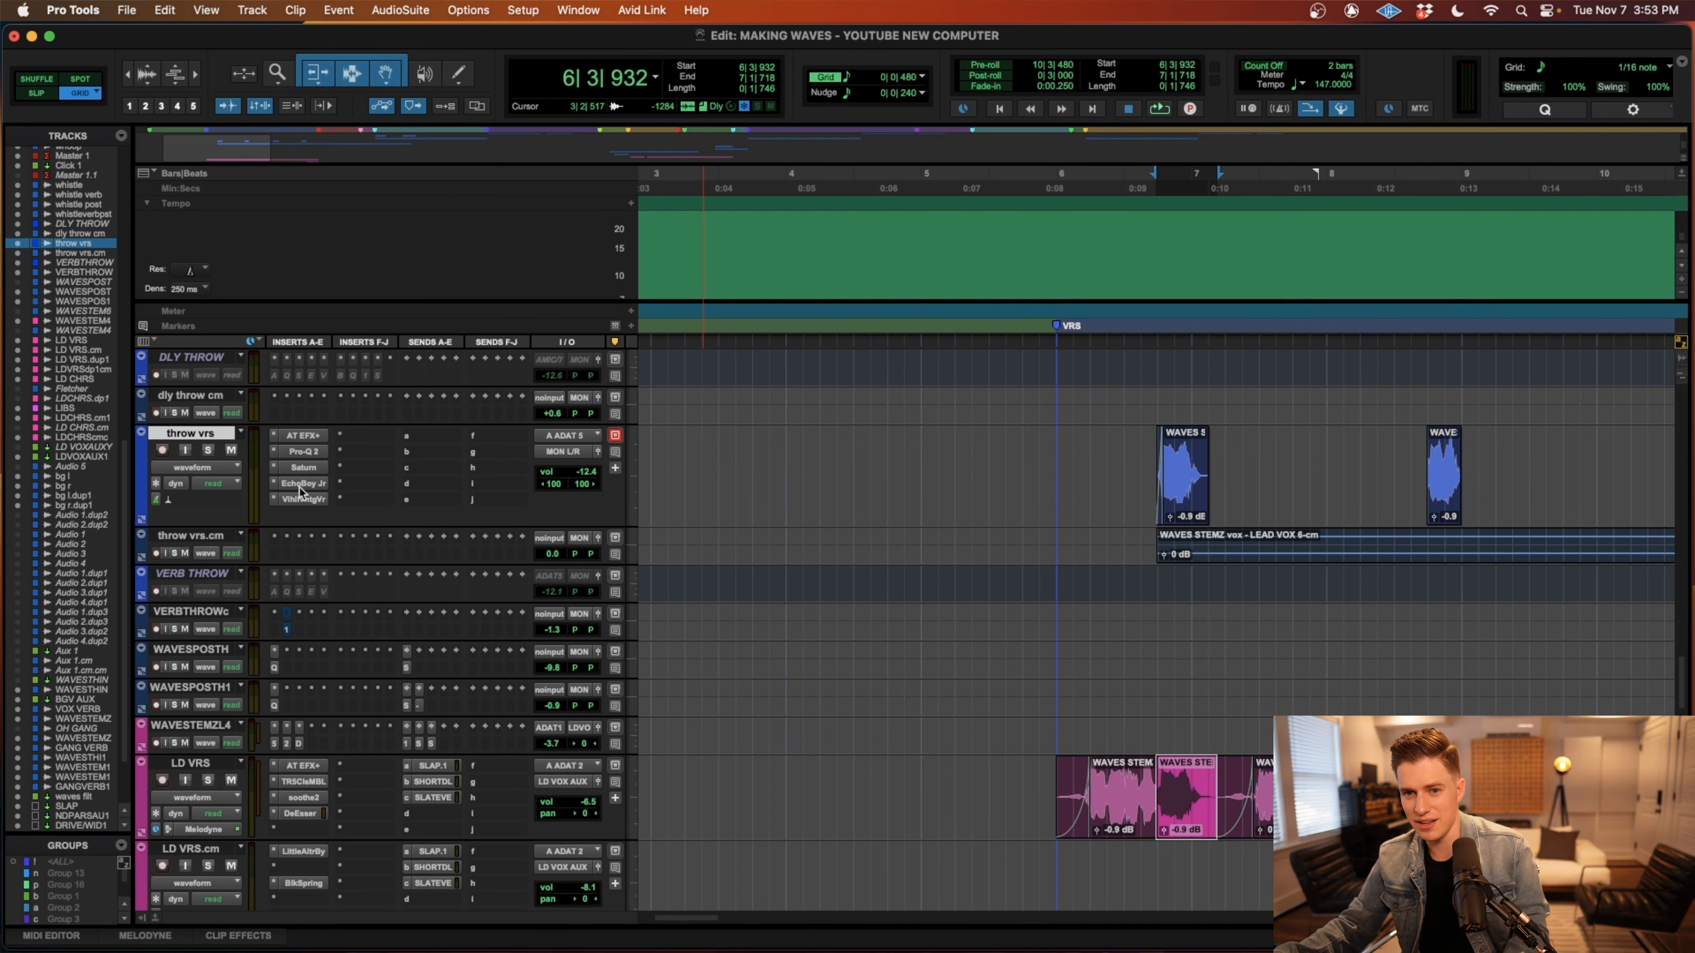
left_click_drag(310, 457, 386, 520)
Solo throw vrs and LD VRS and play the first vocal throw from 6|3|000.
left_click(1142, 448)
key("shift+s")
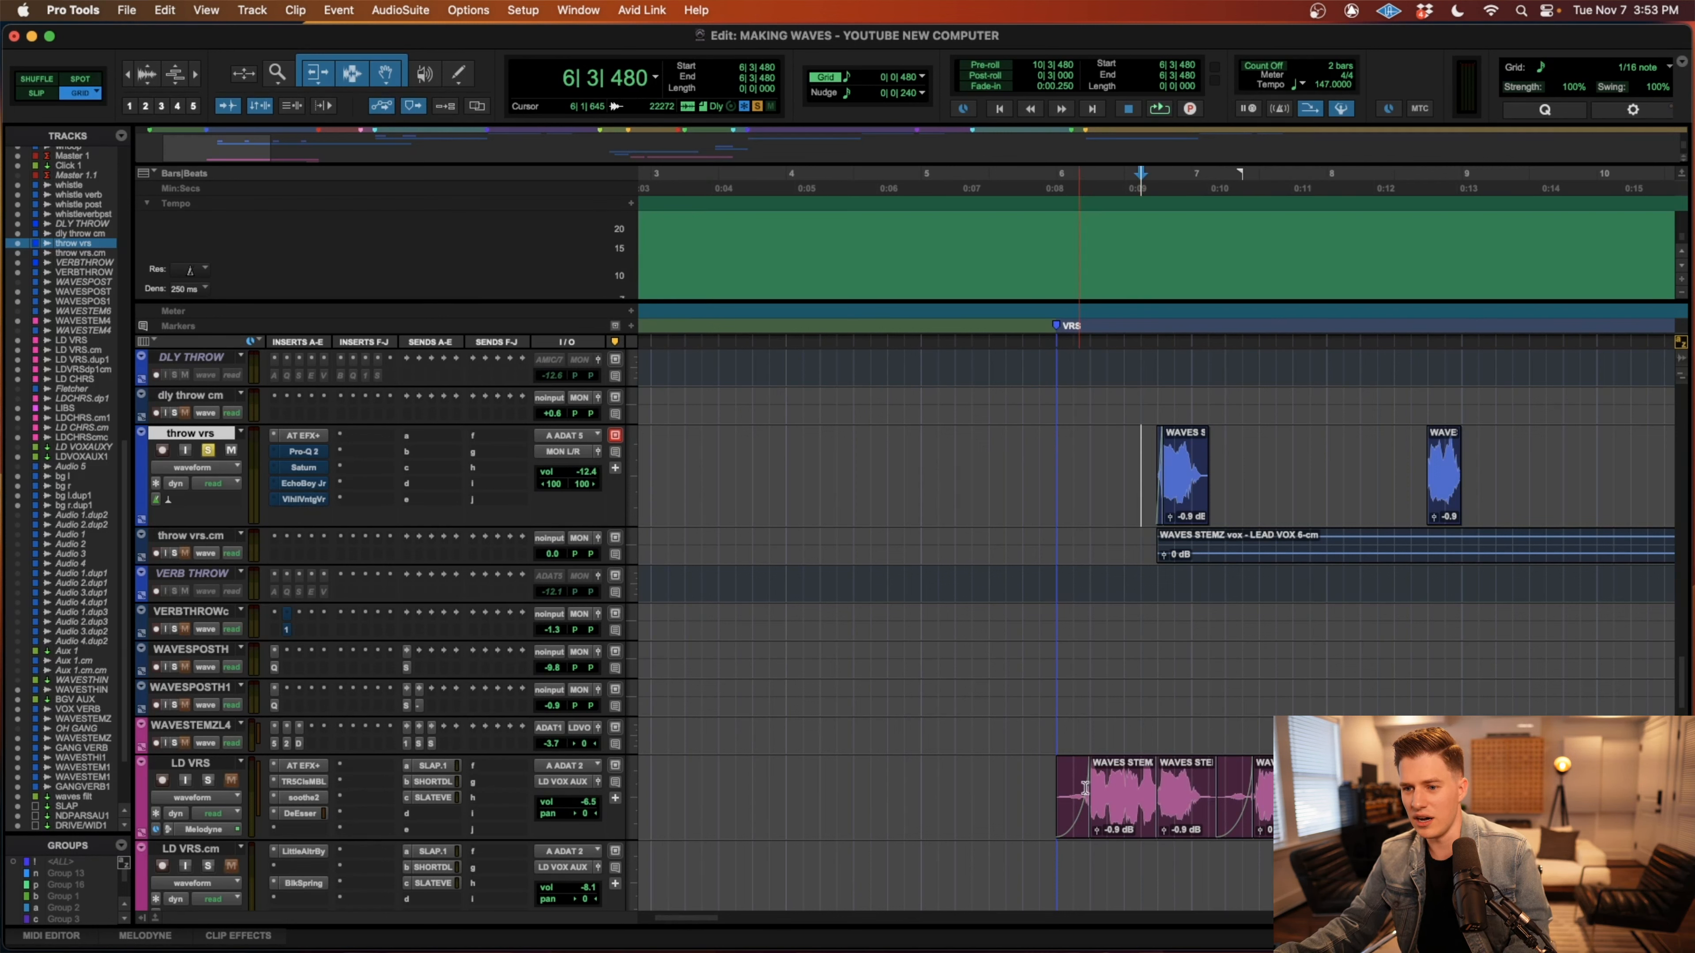
left_click(1052, 782)
key("shift+s")
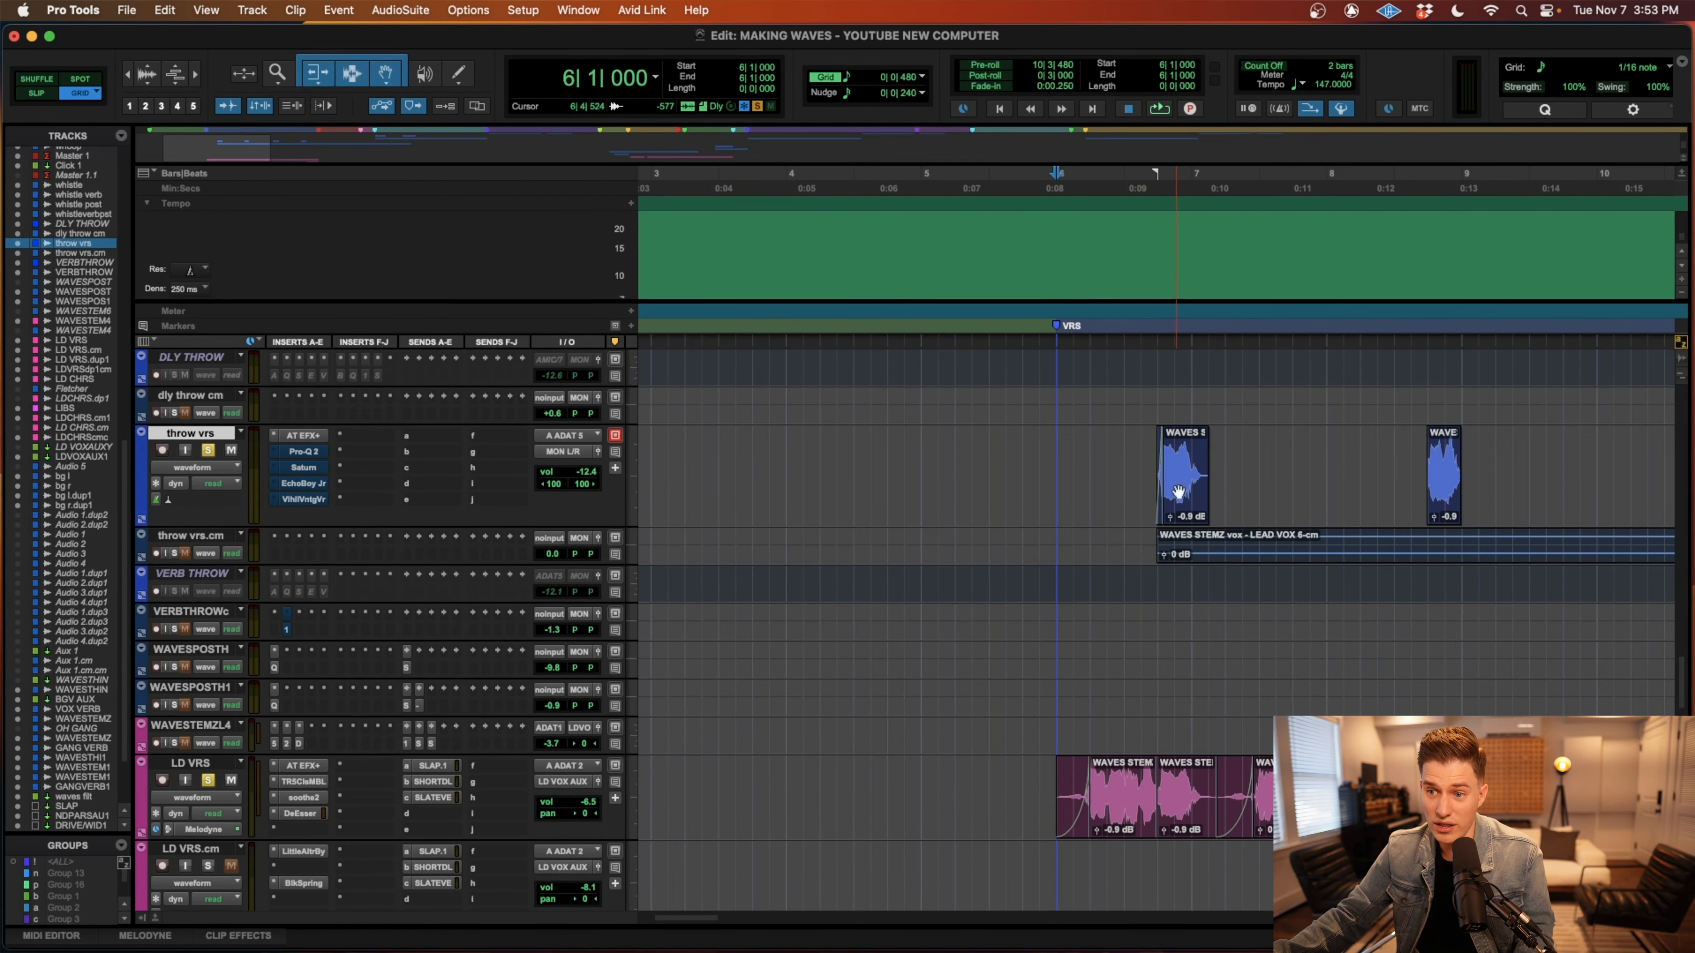
left_click(1124, 453)
key("space")
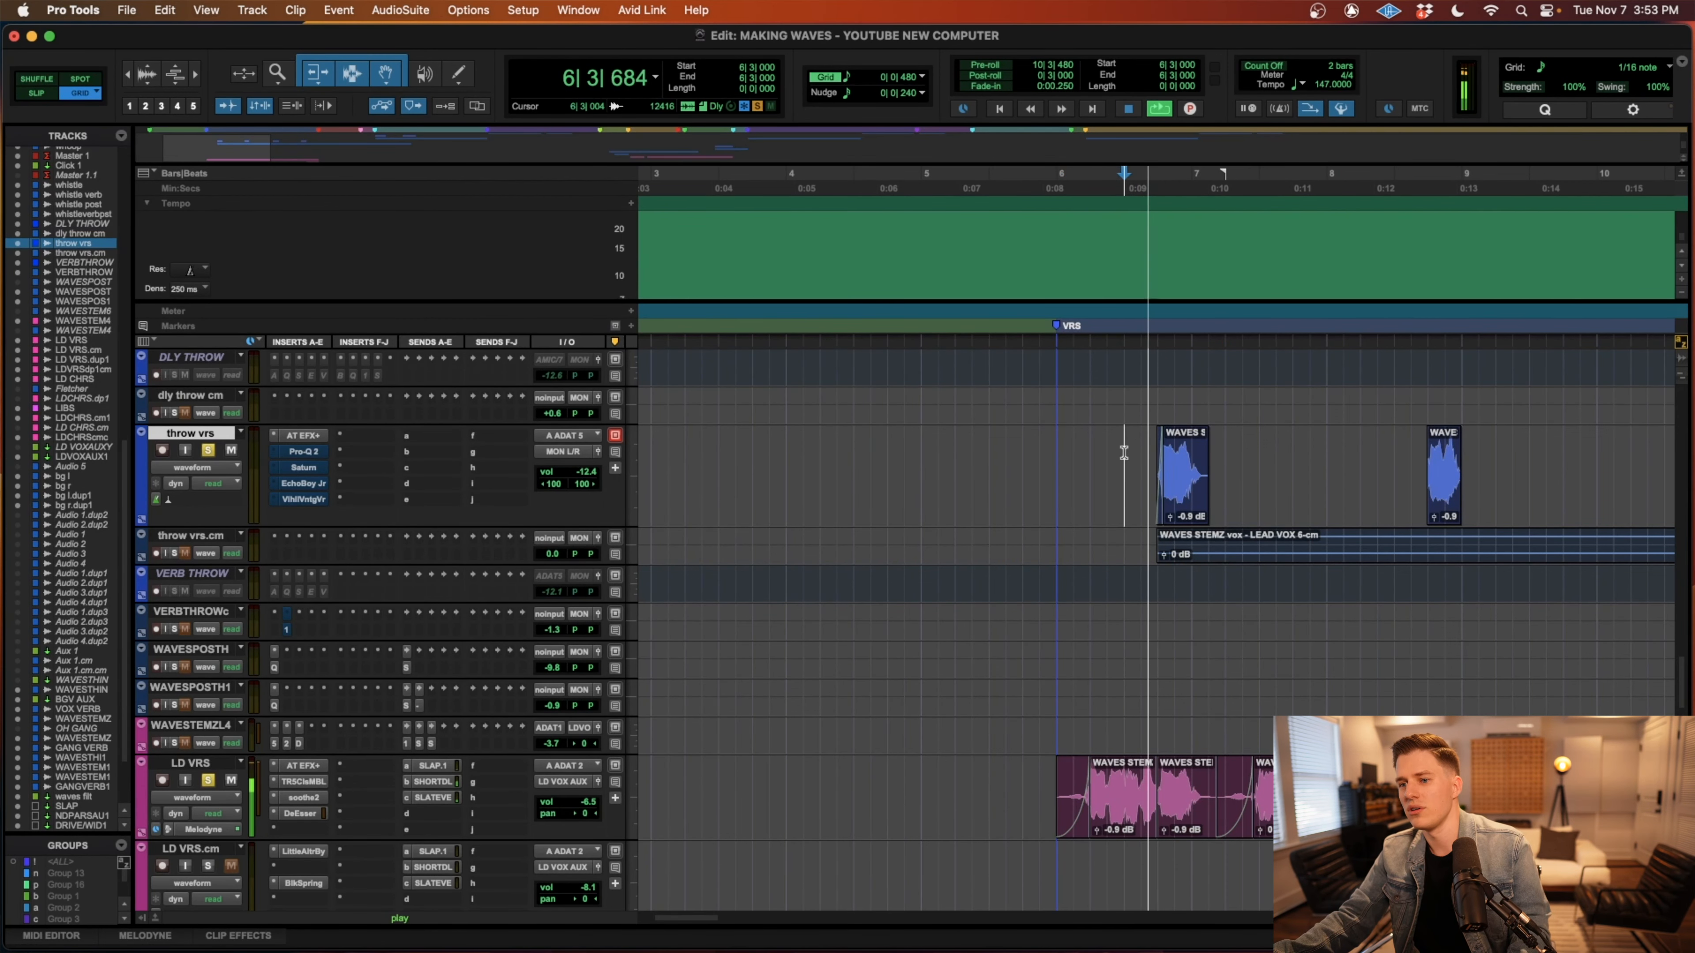
key("space")
Open EchoBoy Jr. on throw vrs and play the soloed throw and lead vocal from 6|1|000 with its settings in view.
left_click(311, 484)
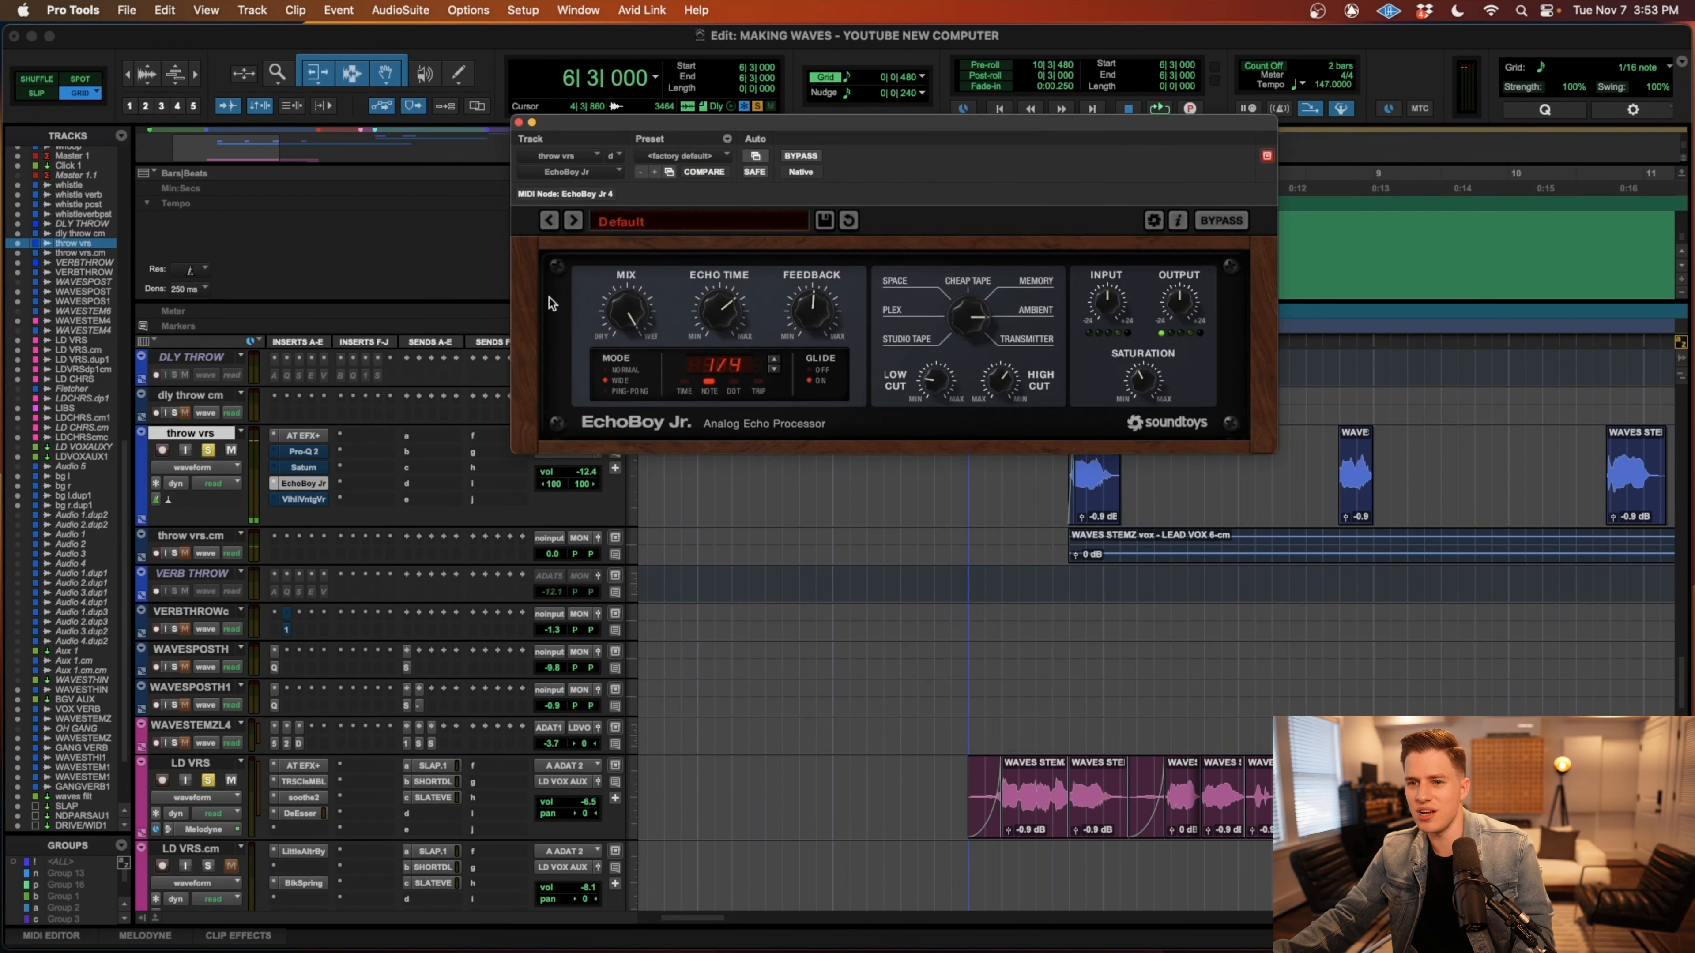
scroll(1024, 453, "up", 4)
left_click(966, 621)
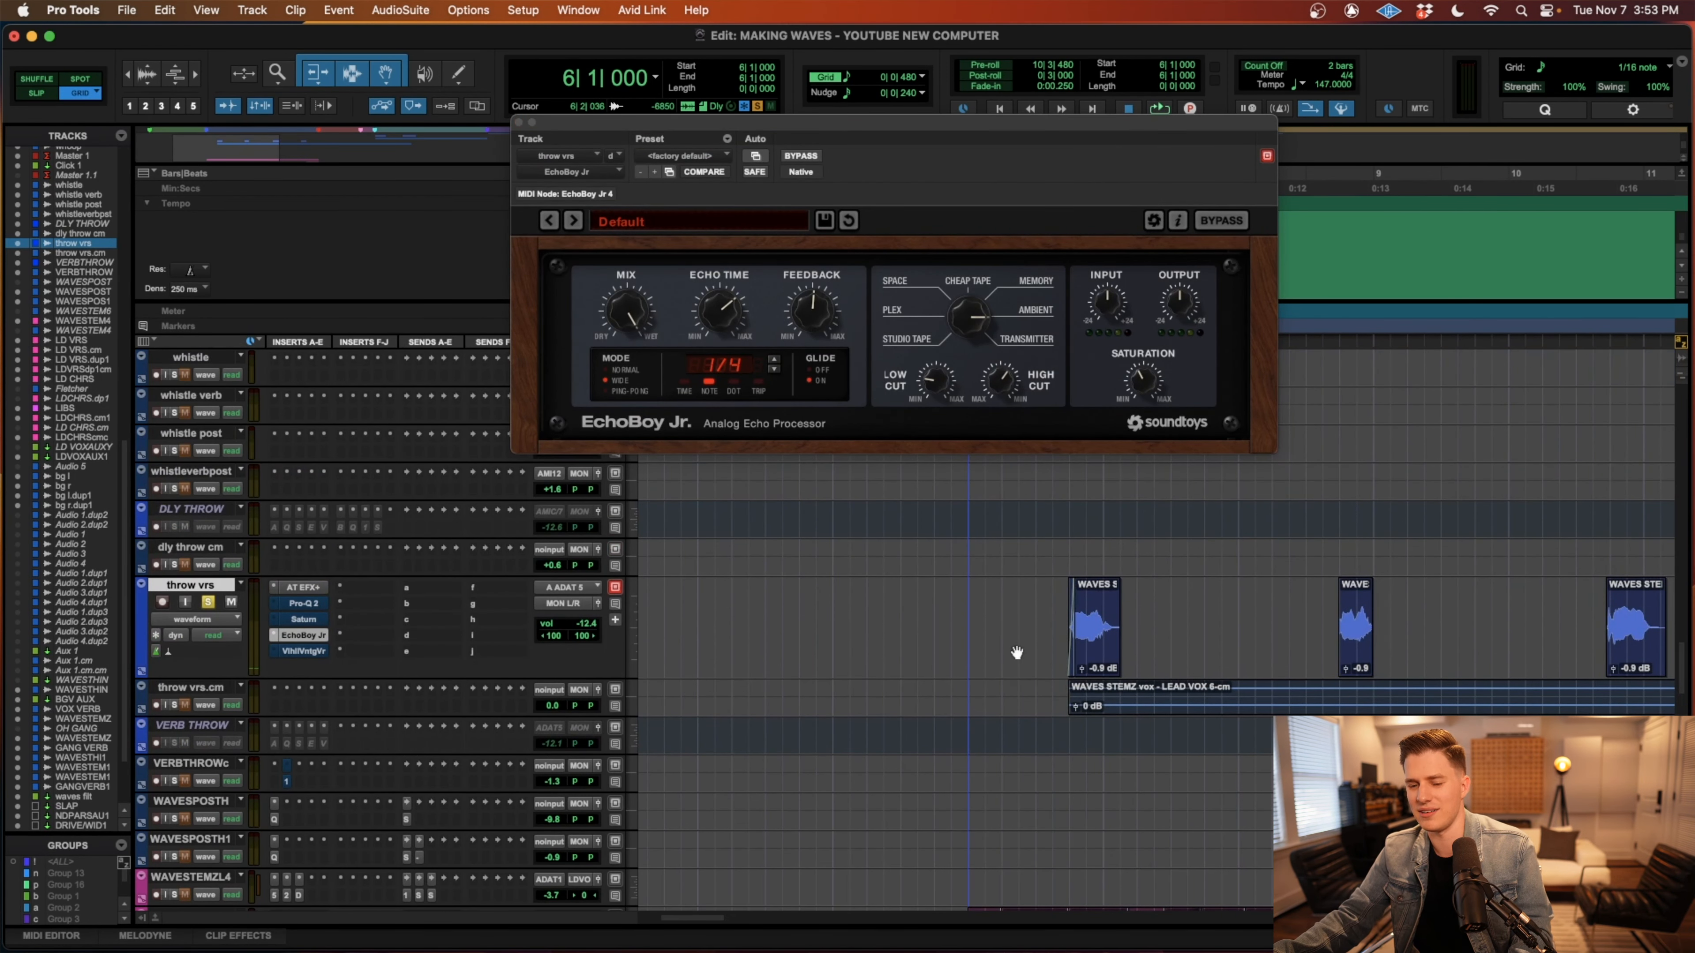
key("space")
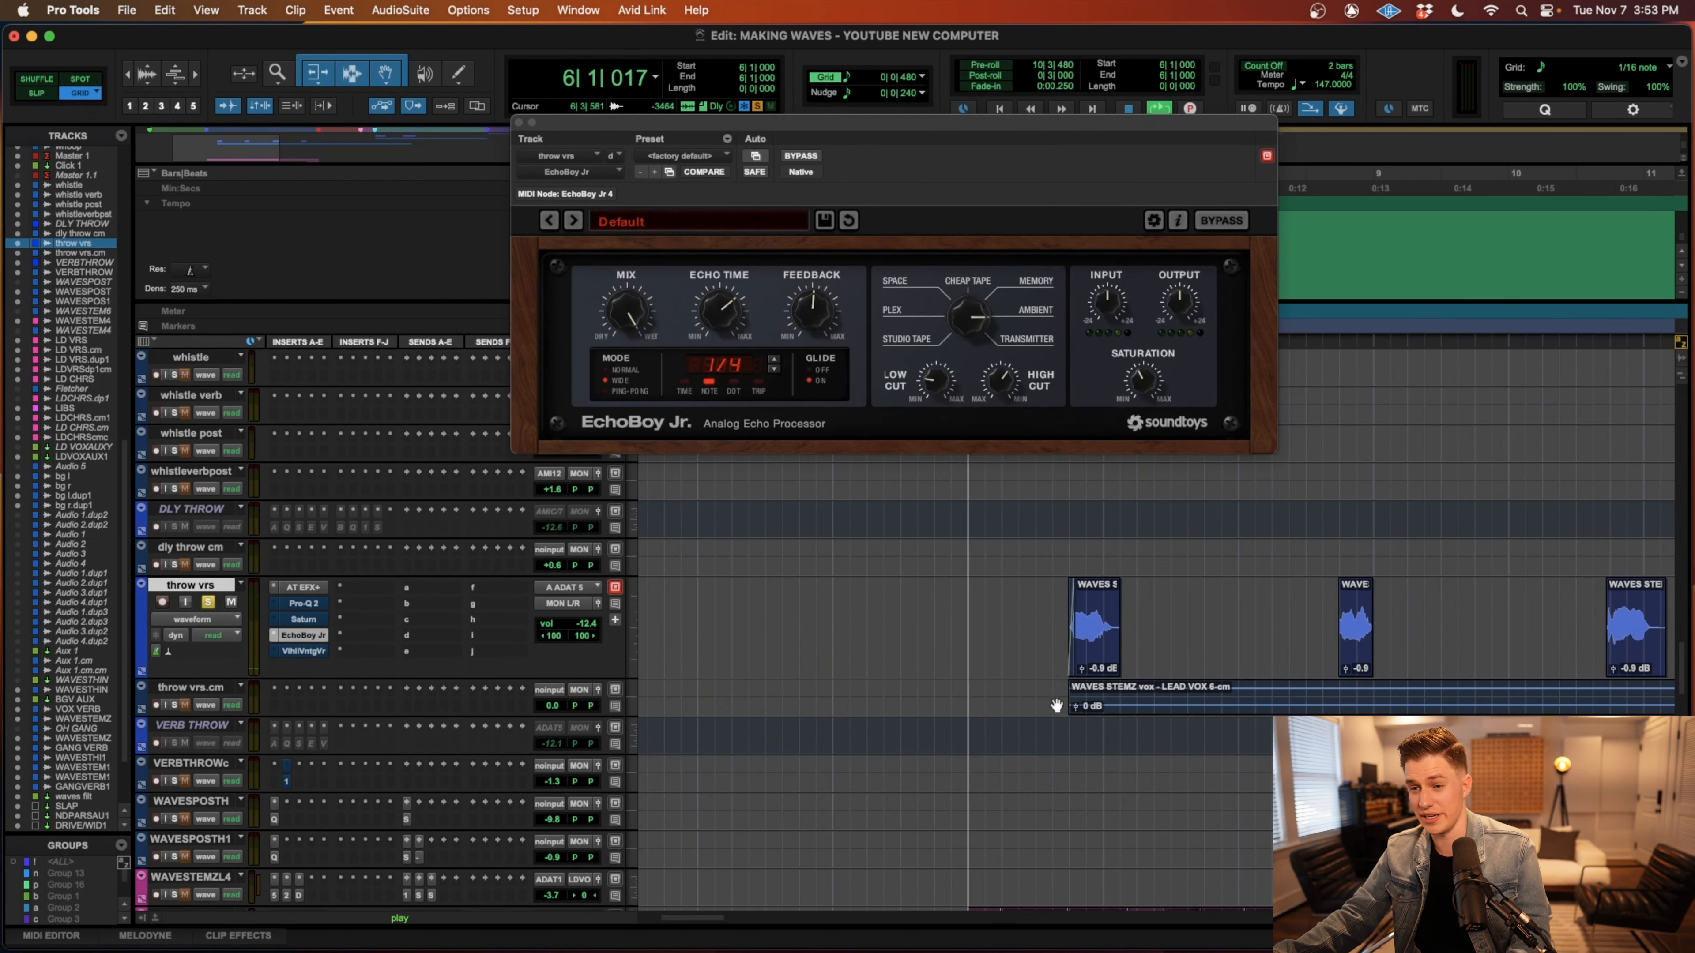
scroll(1052, 706, "down", 1)
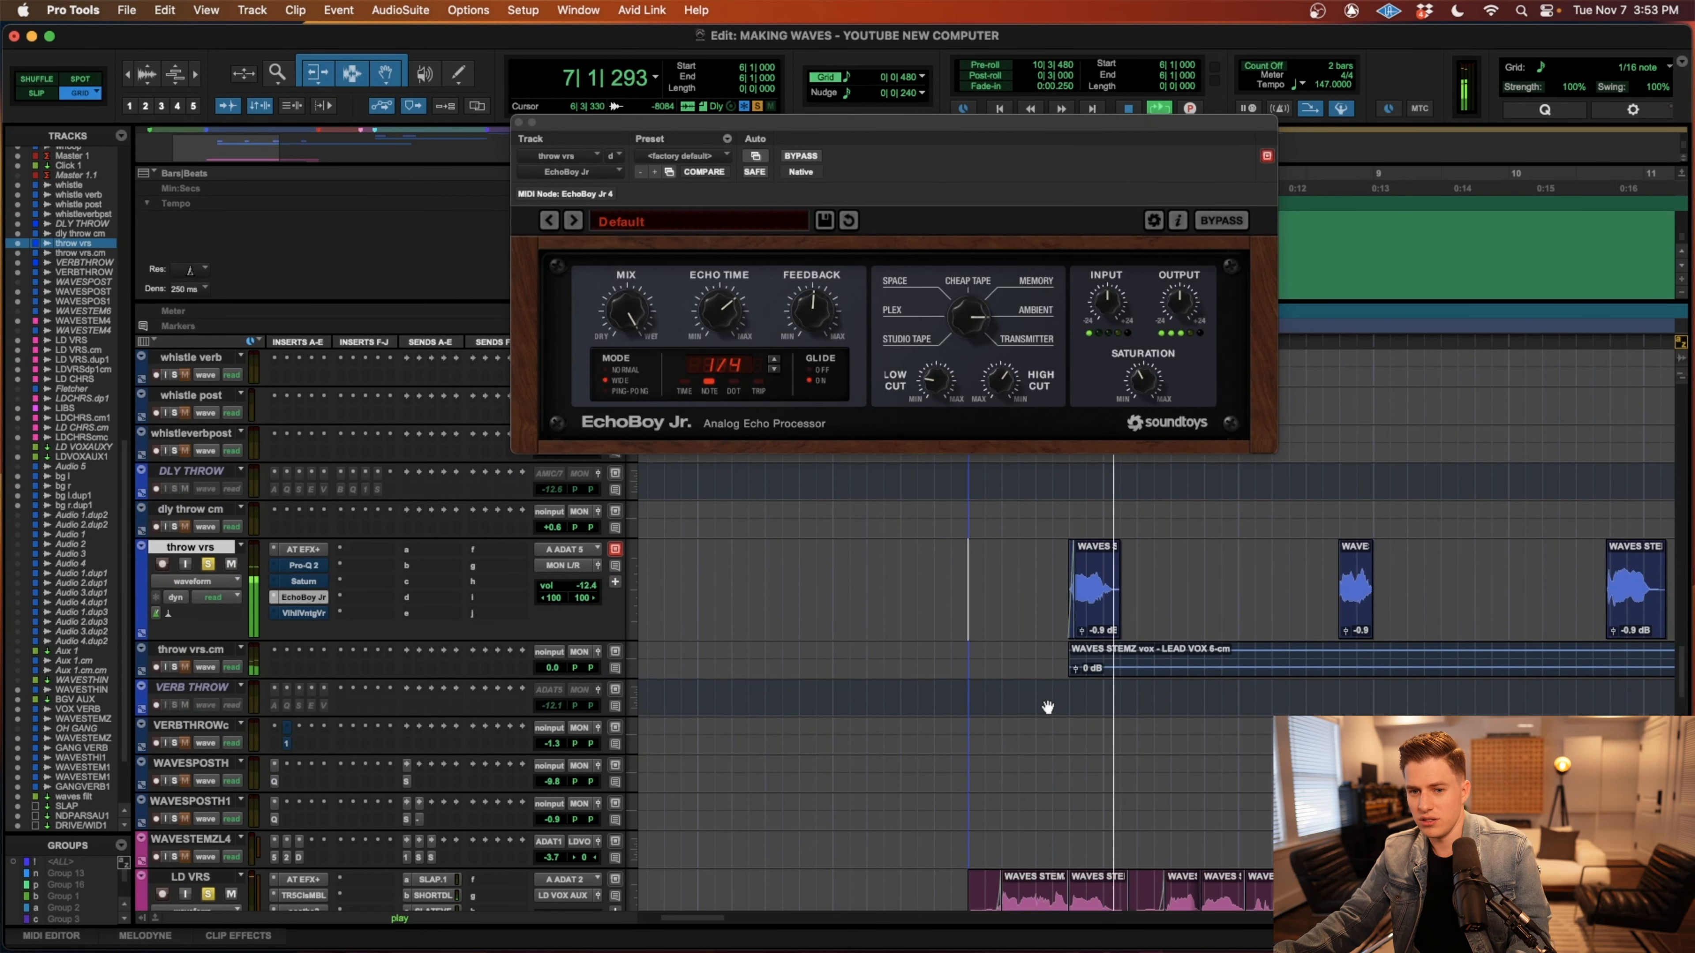
scroll(1041, 707, "down", 1)
scroll(1034, 709, "right", 1)
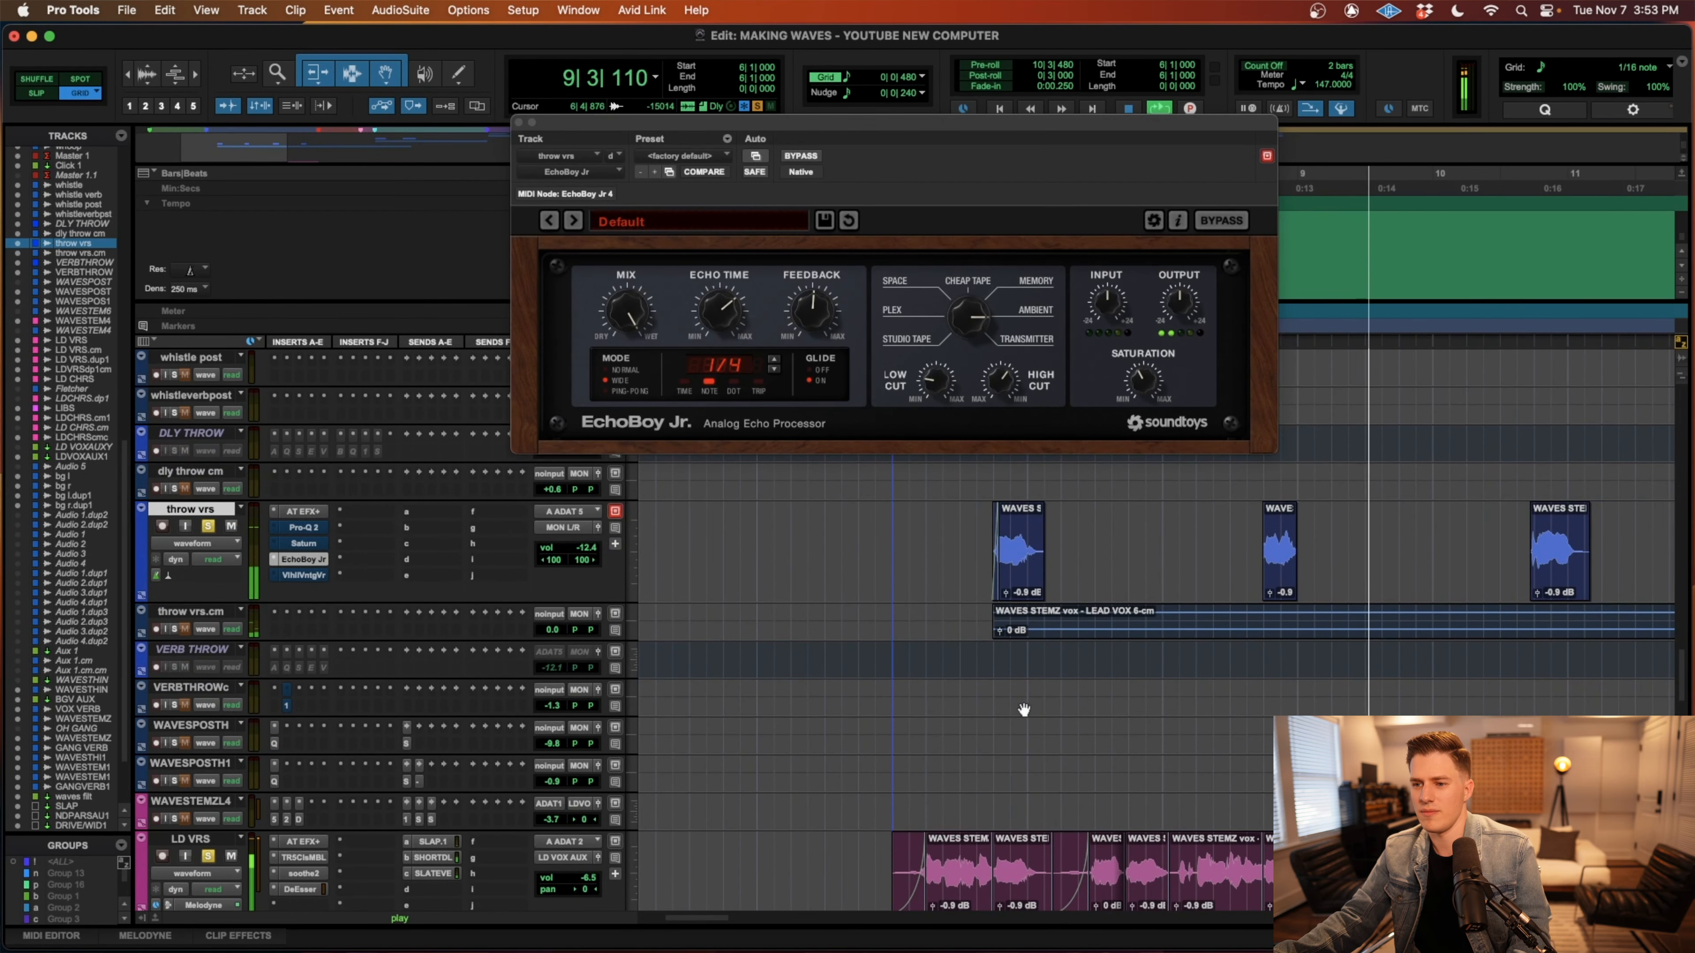
key("space")
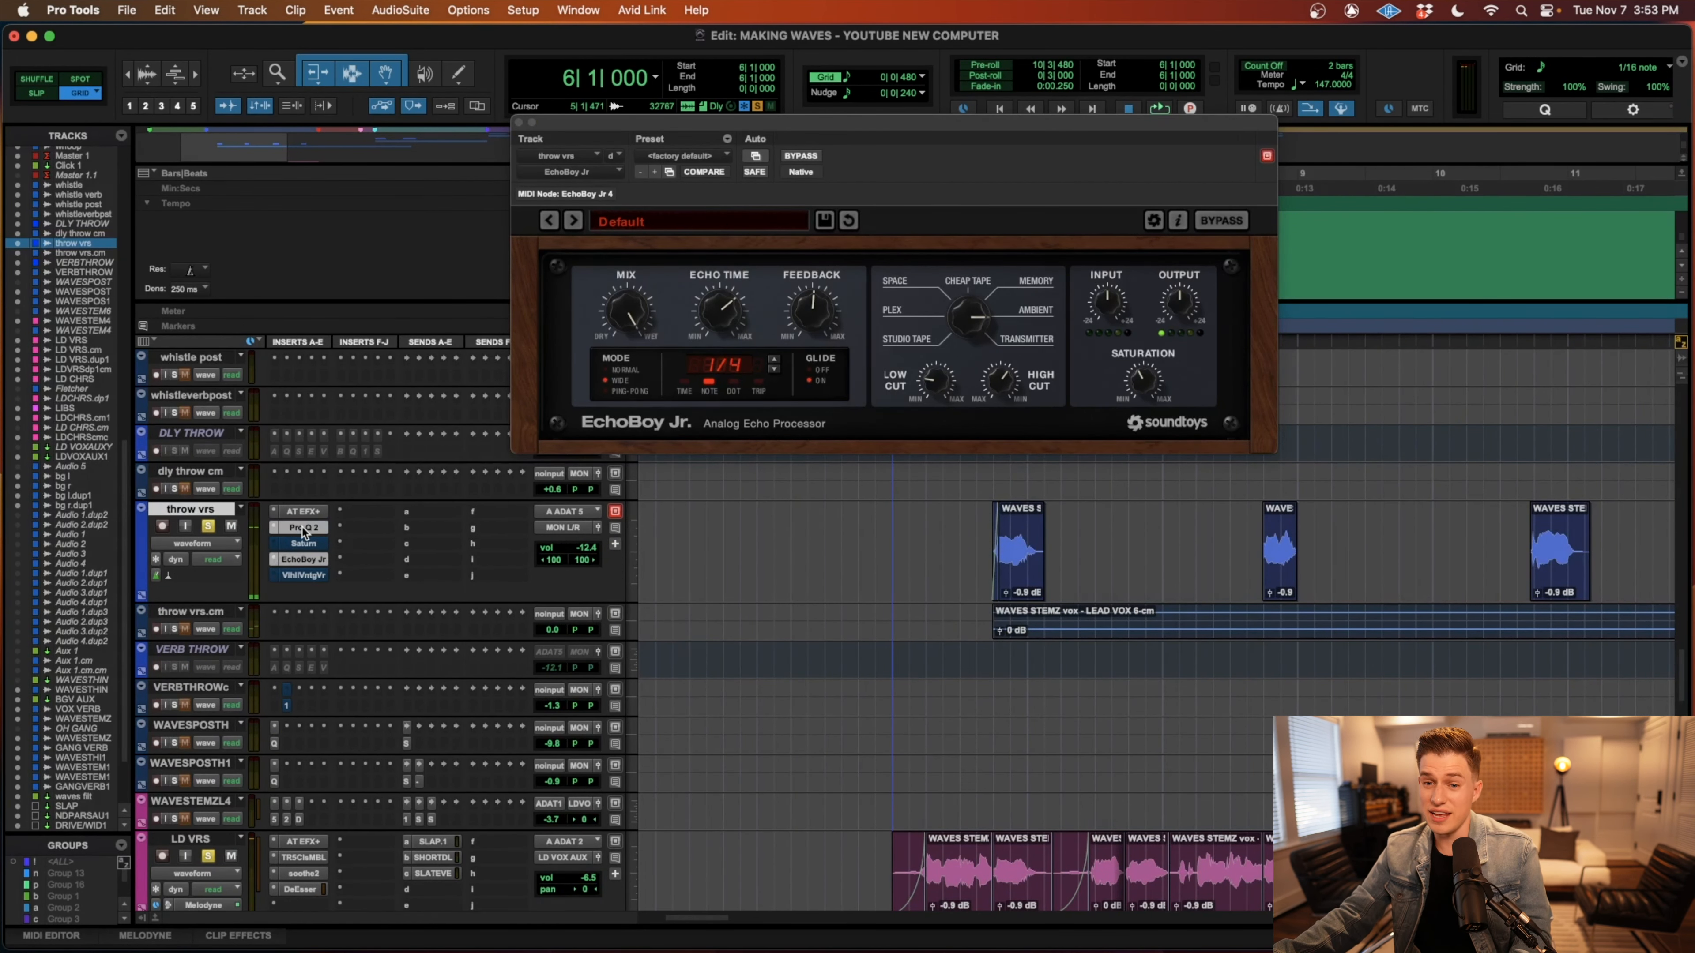
Examine the Pro-Q 2, both Saturn bands and the ValhallaVintageVerb settings on throw vrs, and close the plug-in window.
left_click(303, 528)
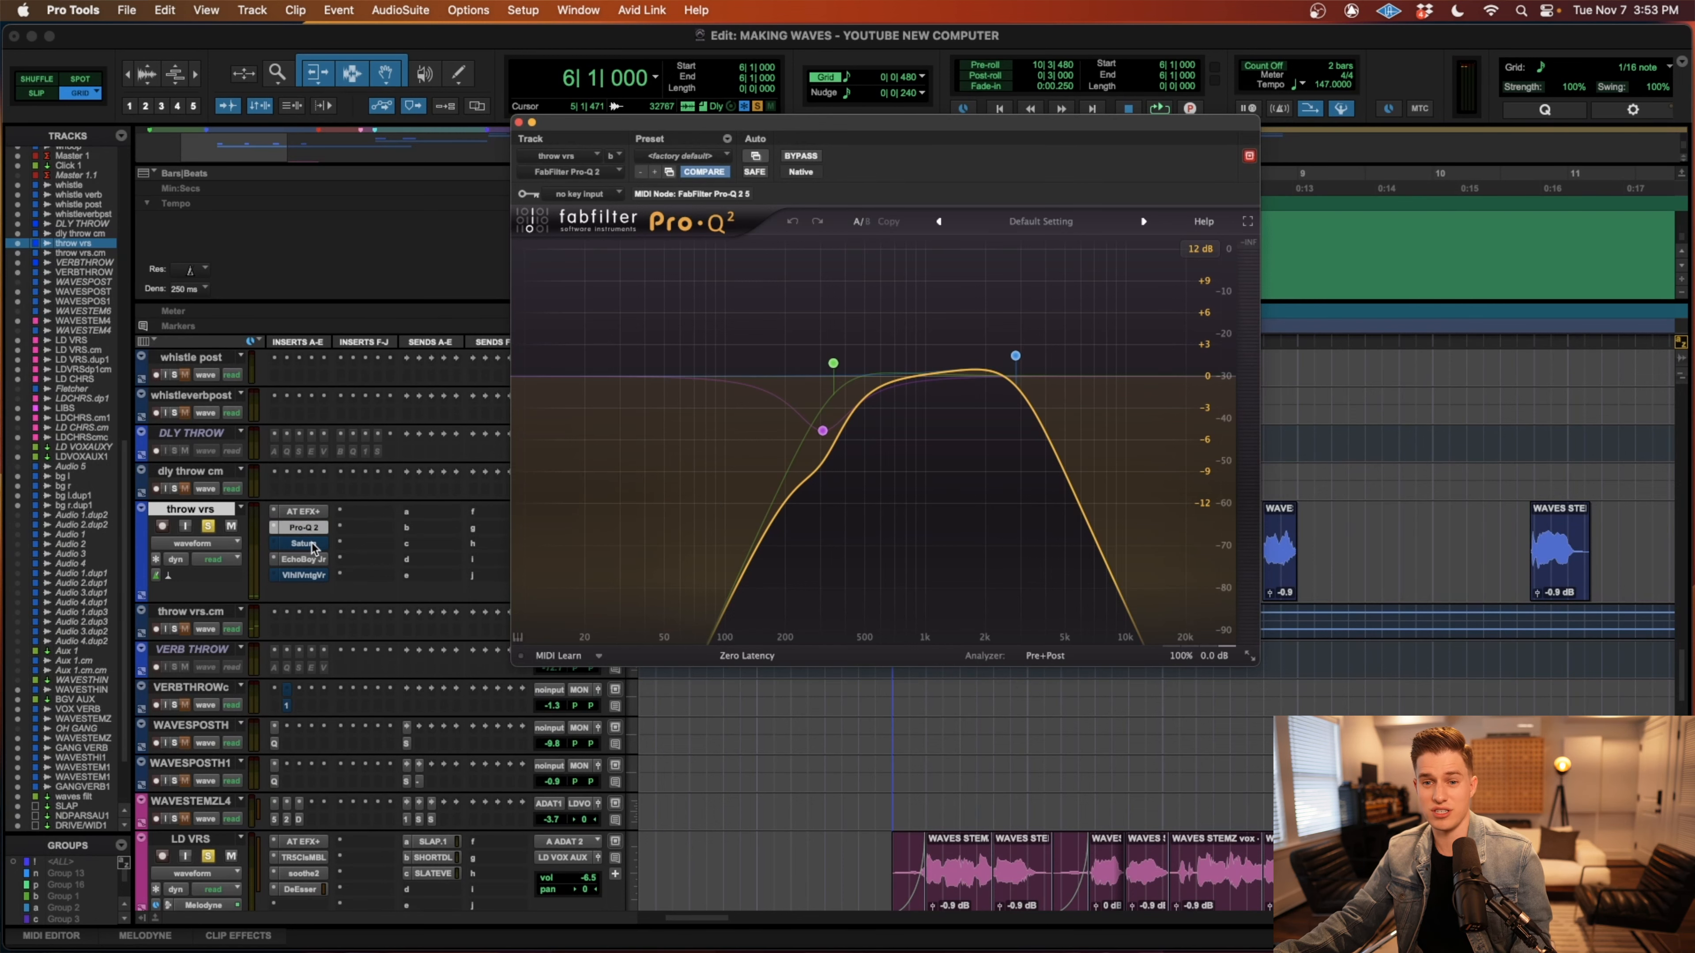
left_click(305, 544)
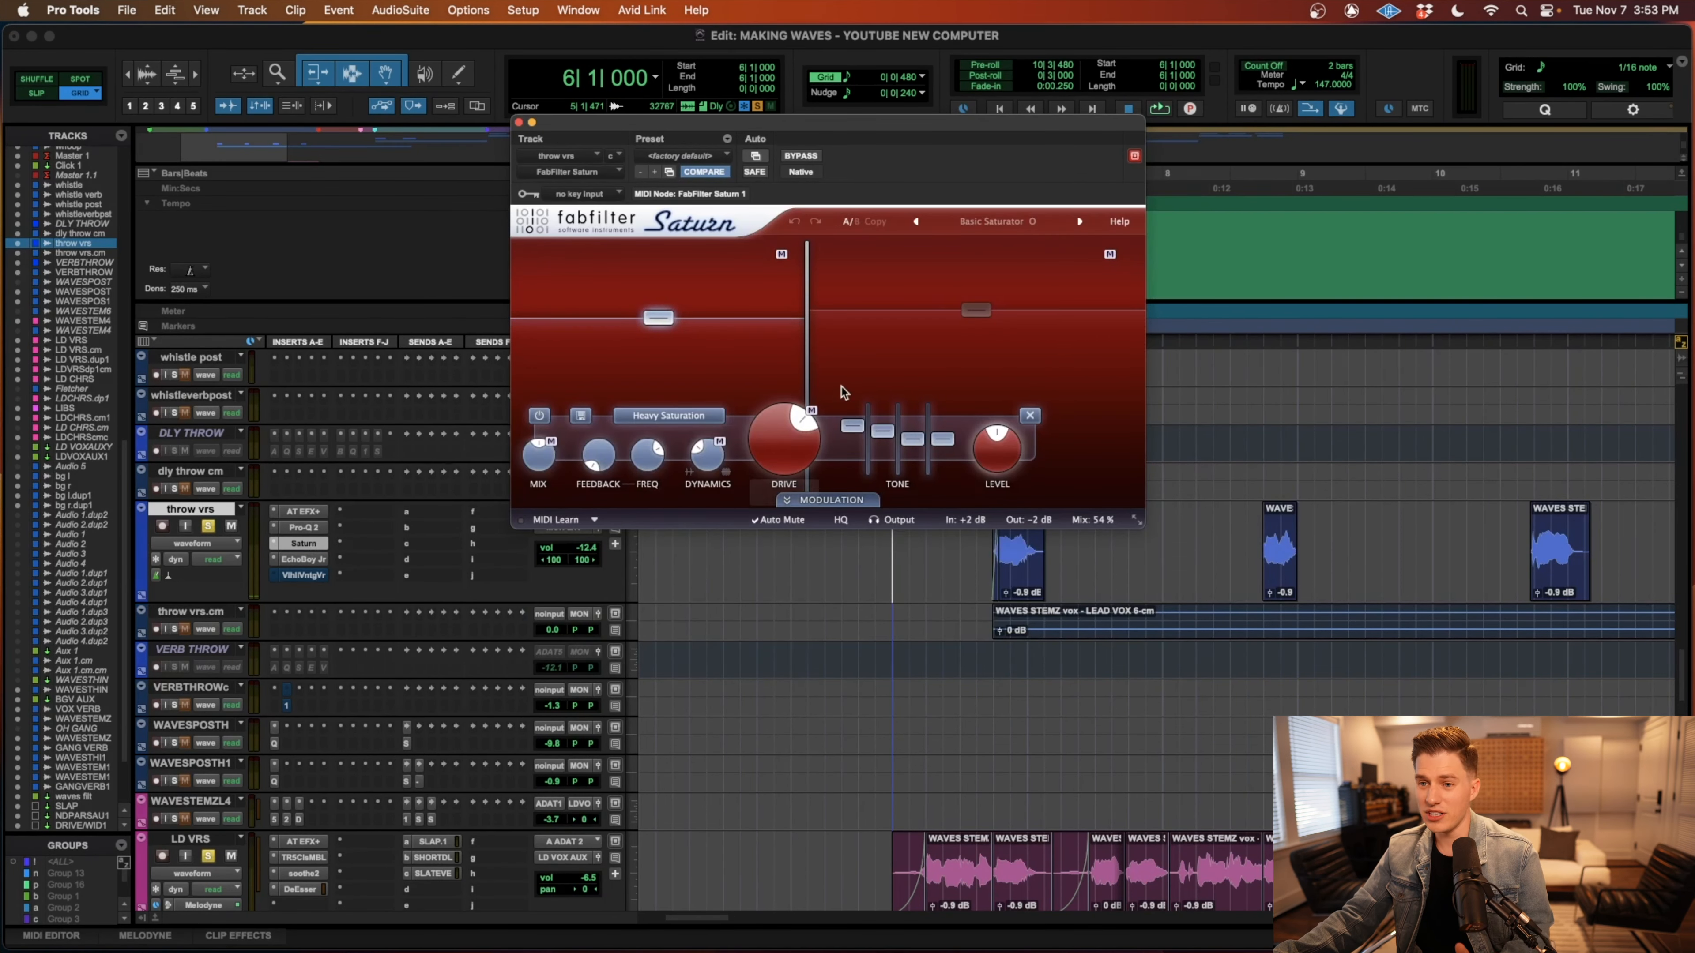
left_click(918, 361)
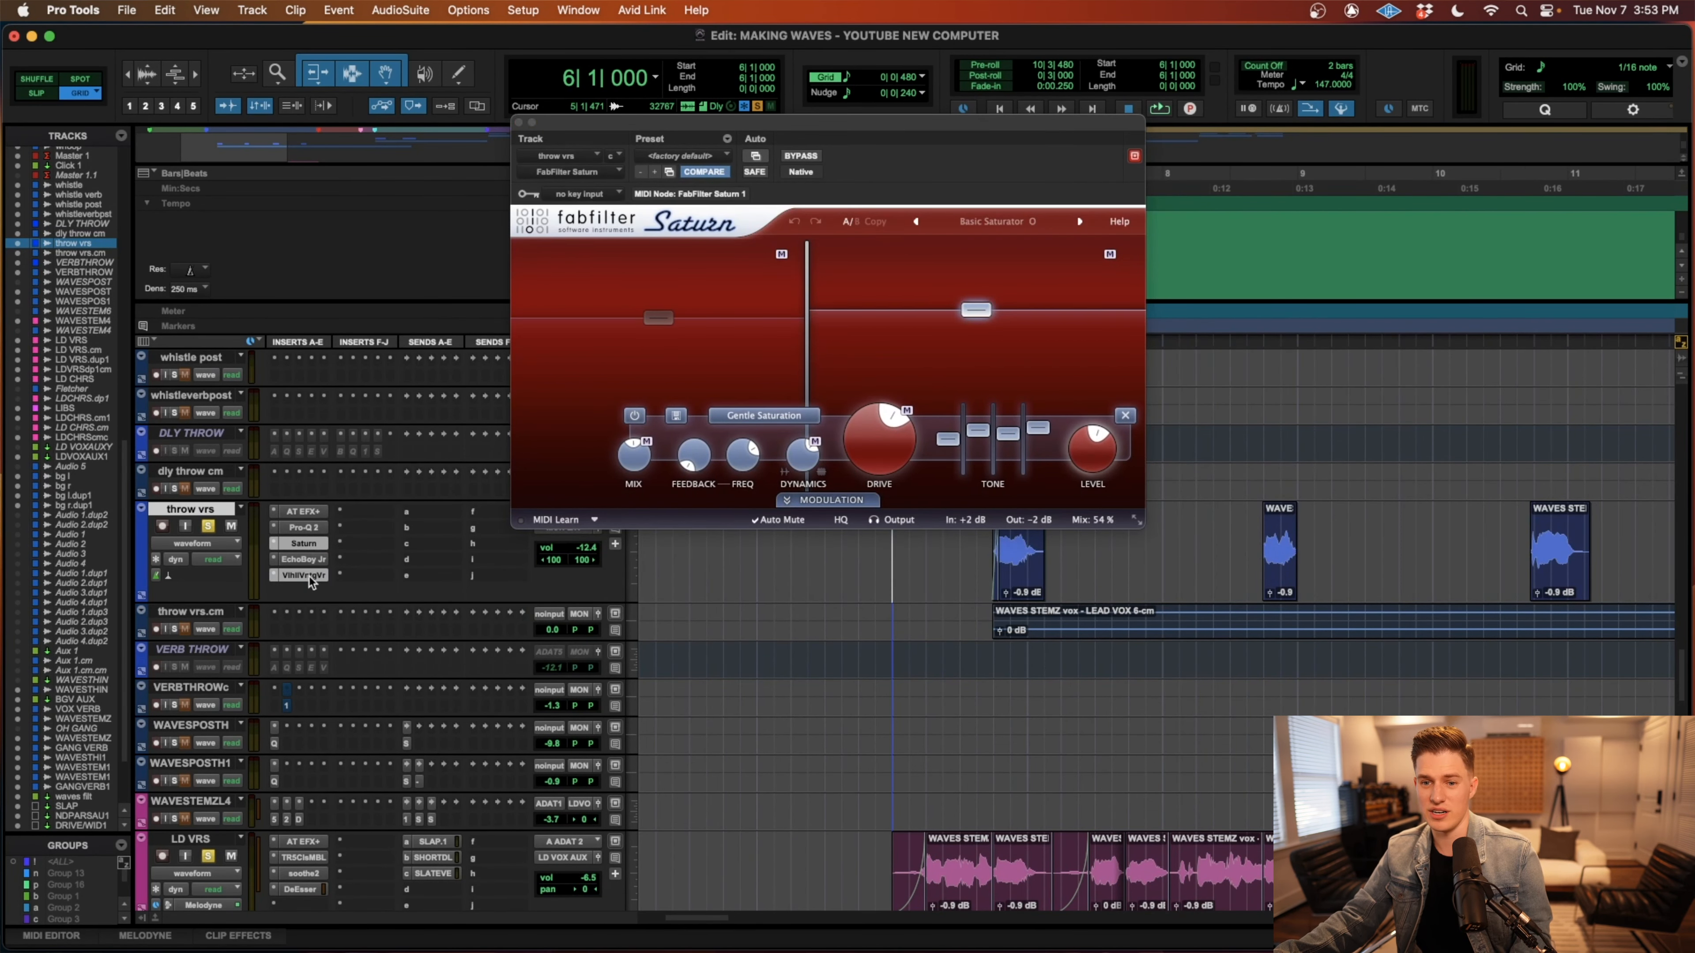
left_click(308, 576)
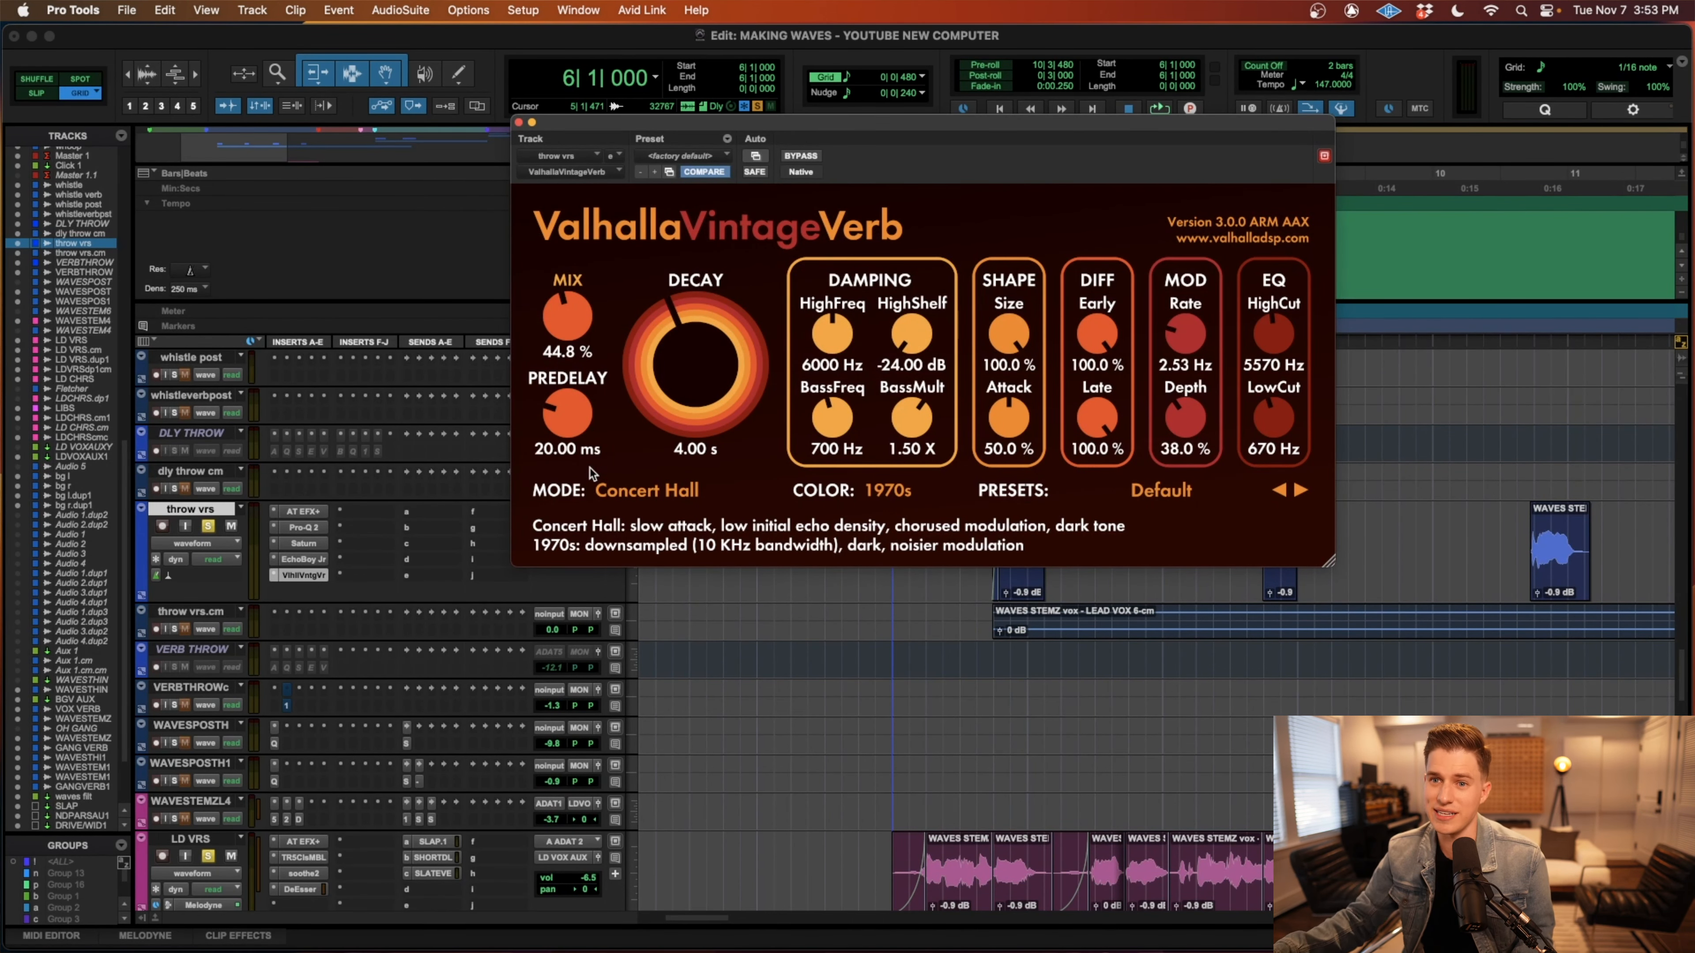
left_click(519, 122)
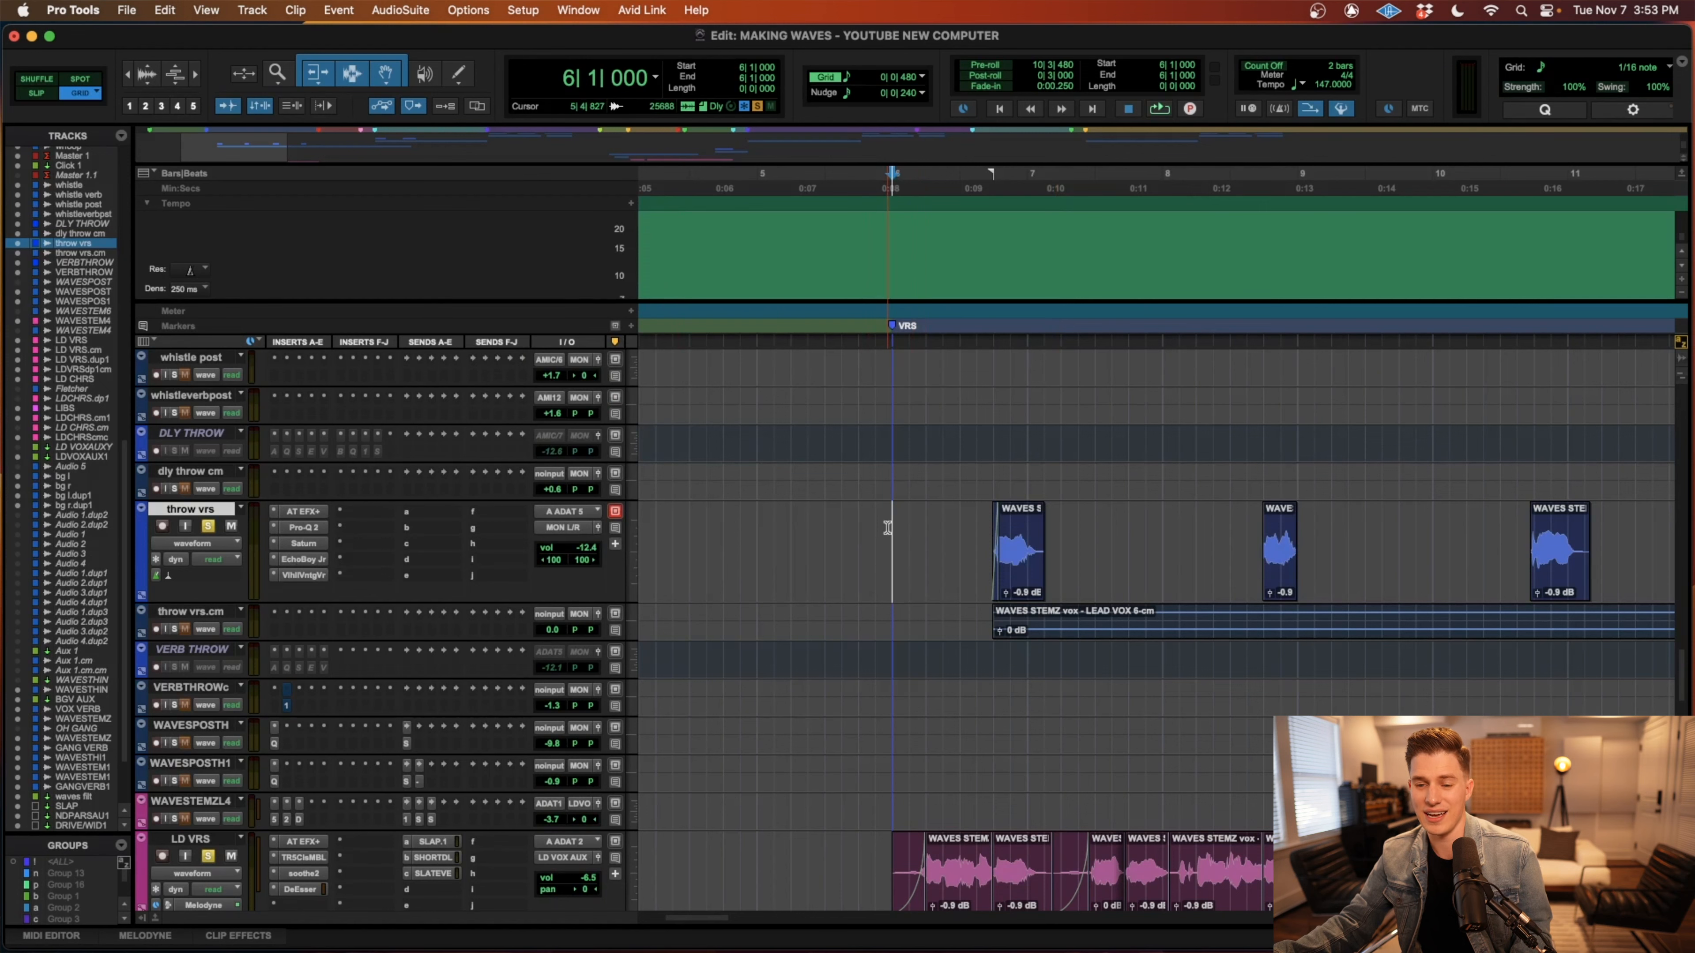
Play the soloed LD VRS and throw vrs tracks from 6|1|000 through all four verse throws, and stop.
key("space")
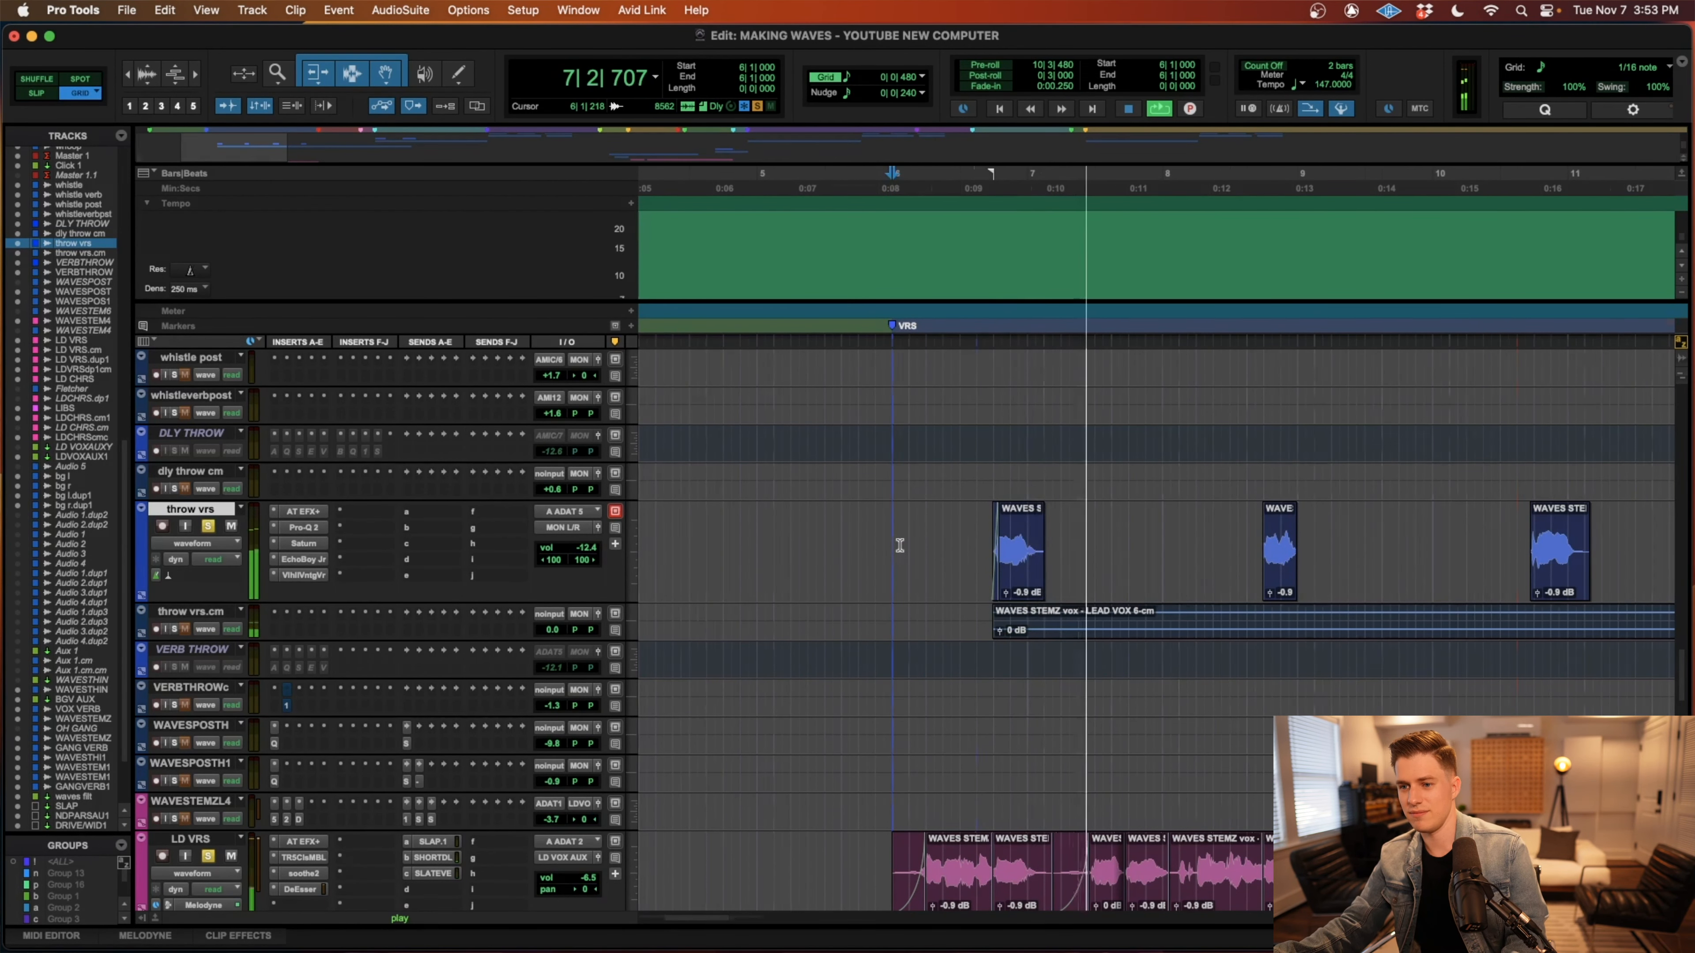
key("r")
key("r")
scroll(899, 545, "down", 2)
scroll(900, 546, "right", 2)
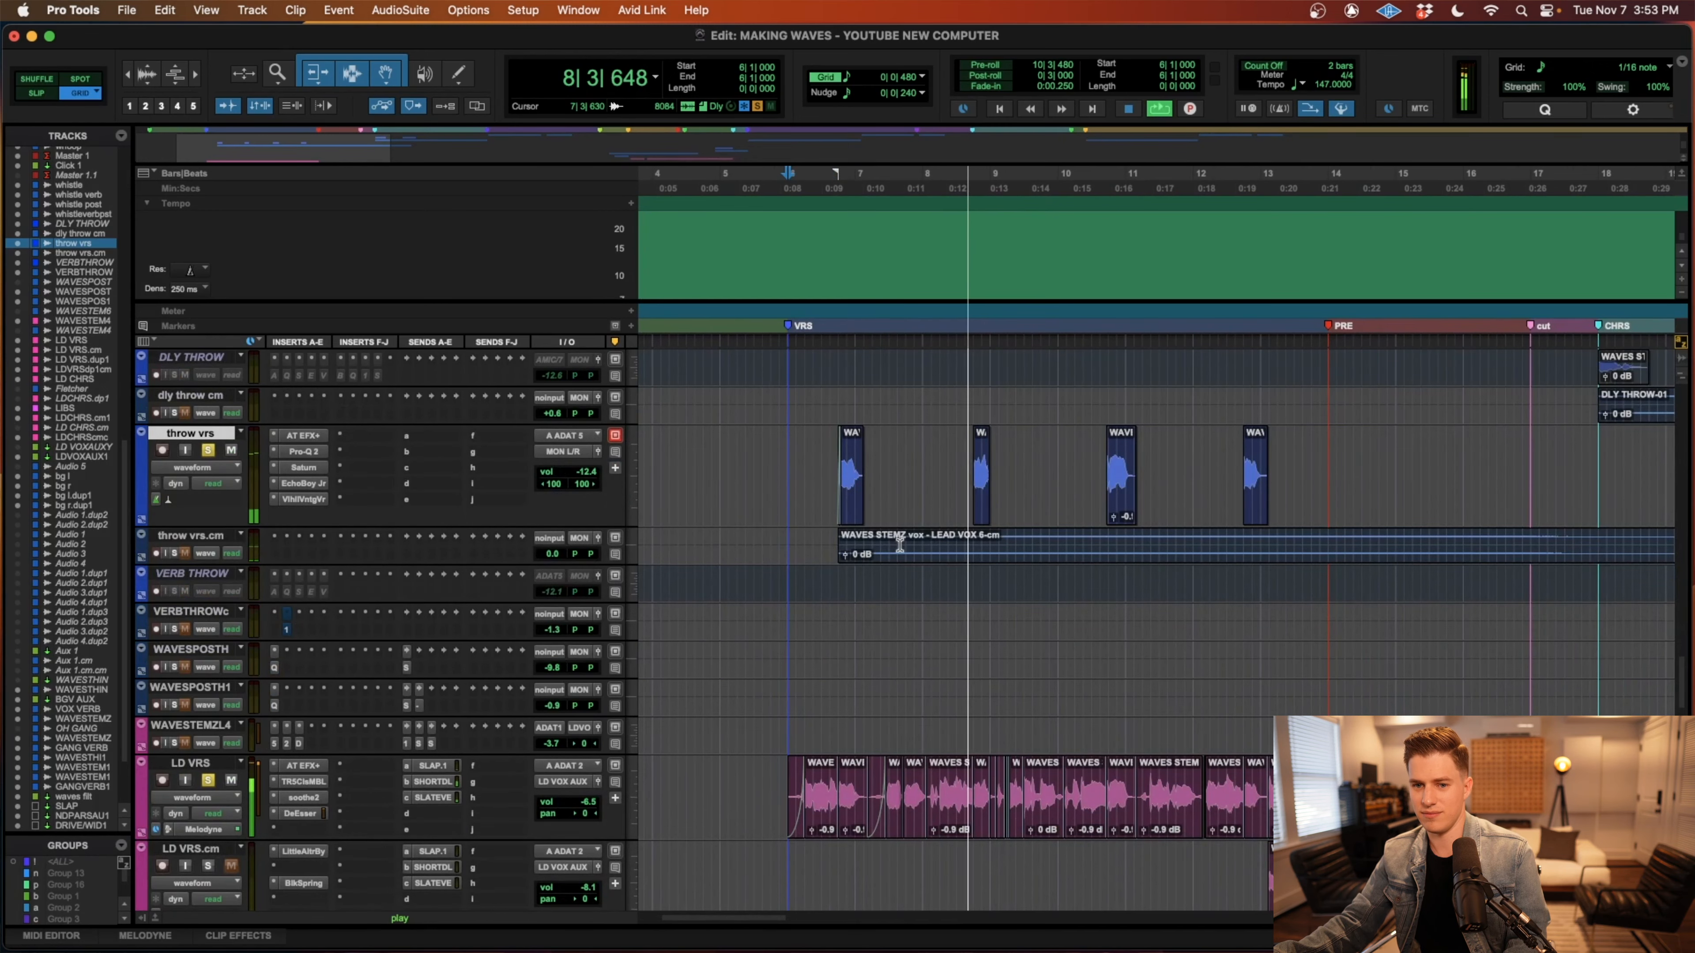
key("r")
scroll(899, 545, "up", 5)
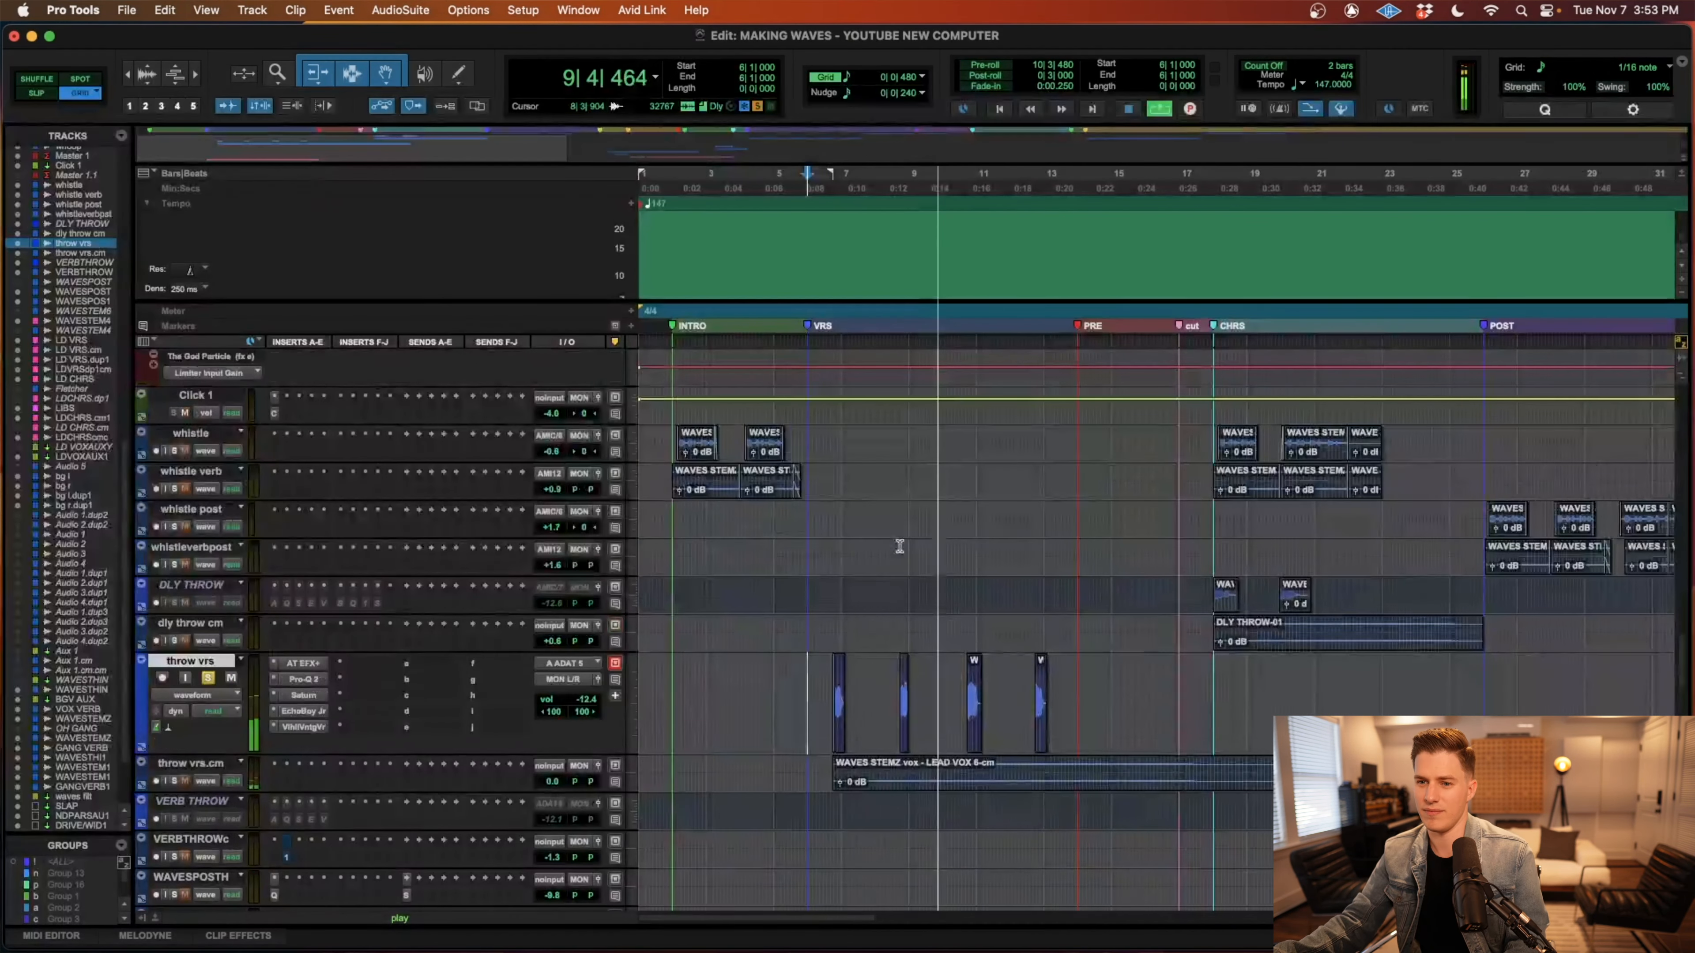
scroll(899, 546, "right", 2)
scroll(899, 546, "down", 2)
scroll(900, 546, "left", 1)
scroll(900, 545, "down", 1)
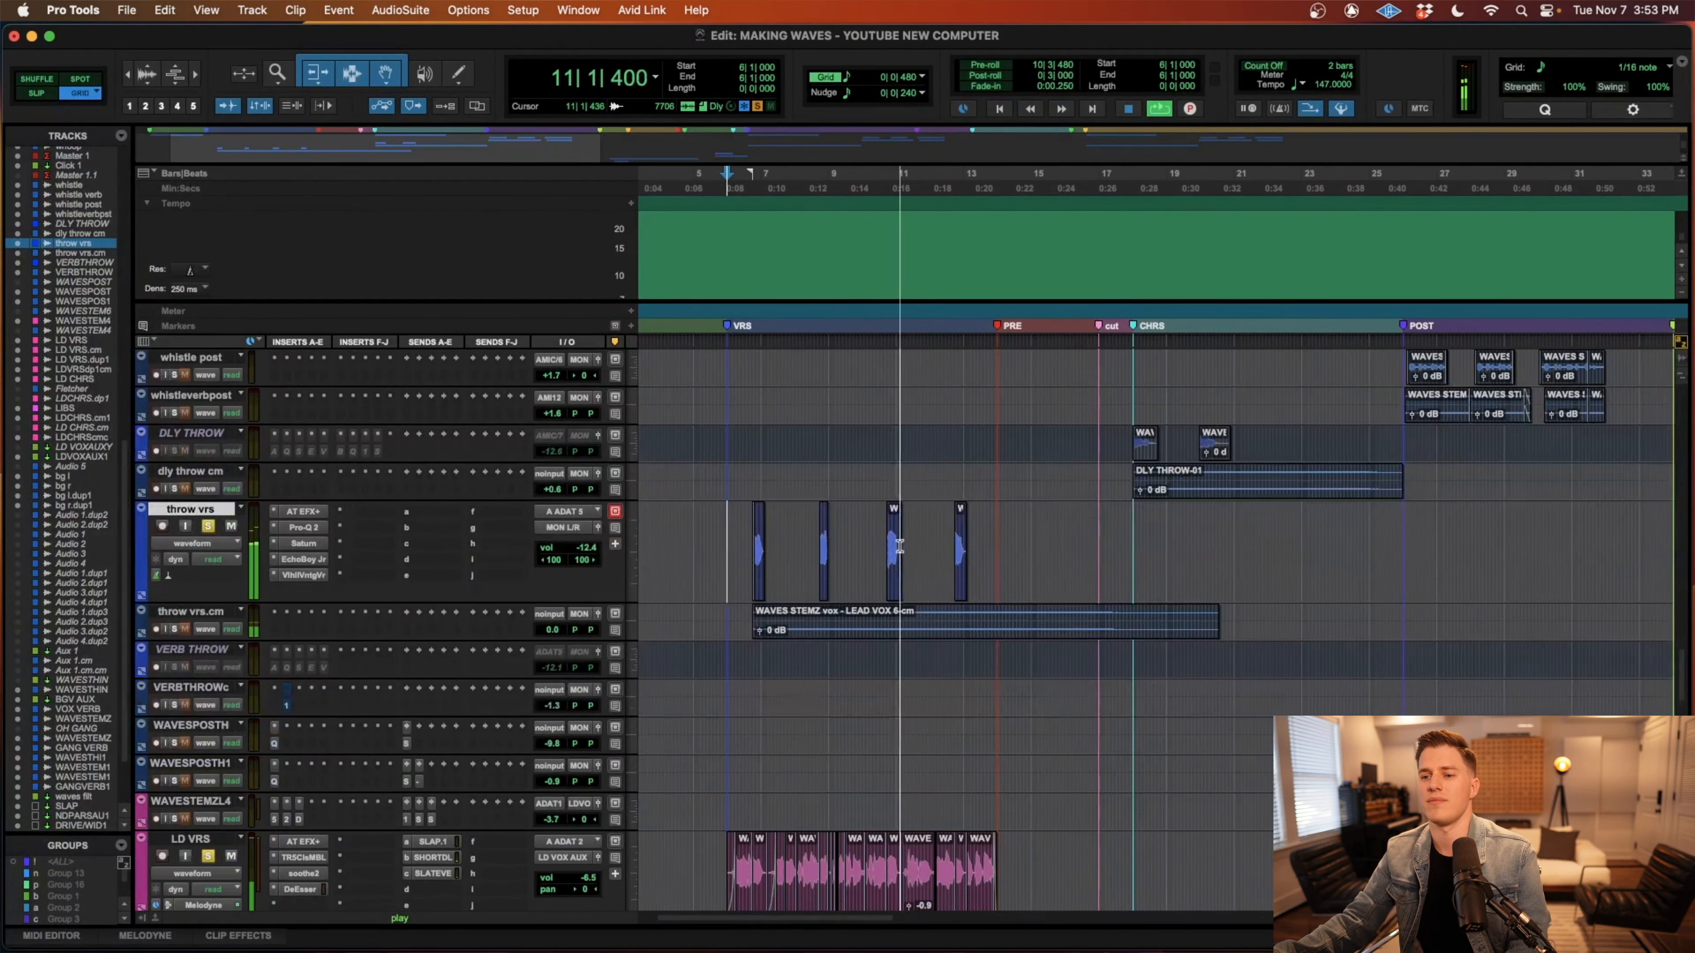
scroll(900, 545, "up", 2)
key("r")
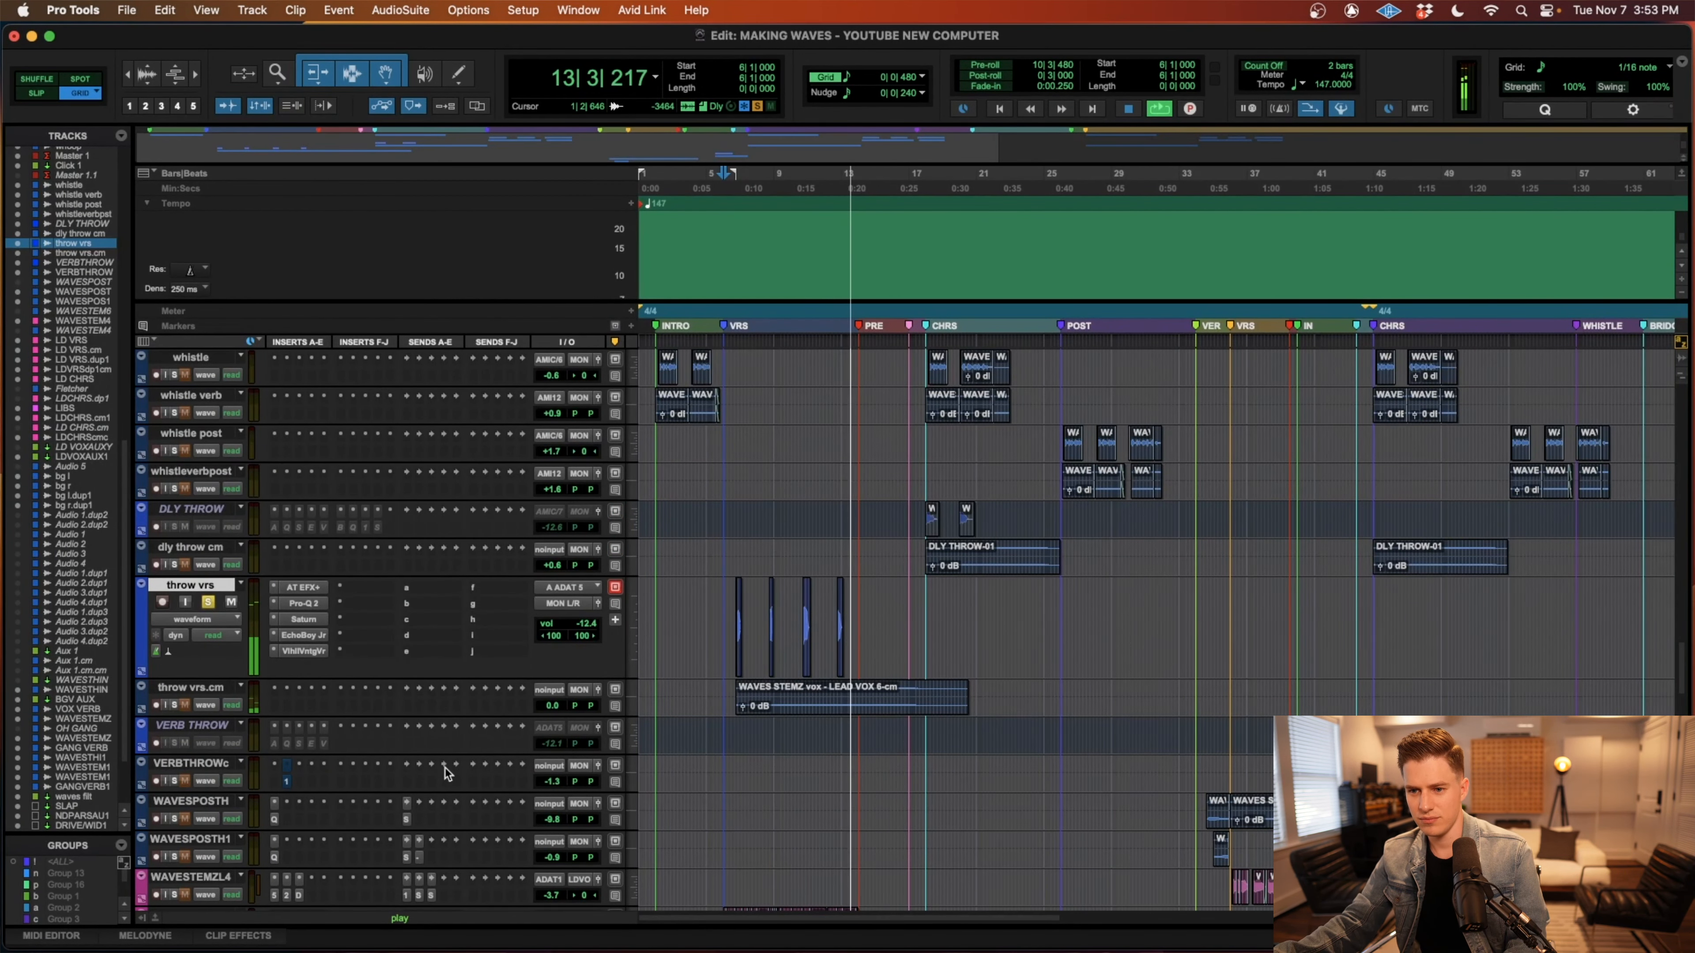
key("space")
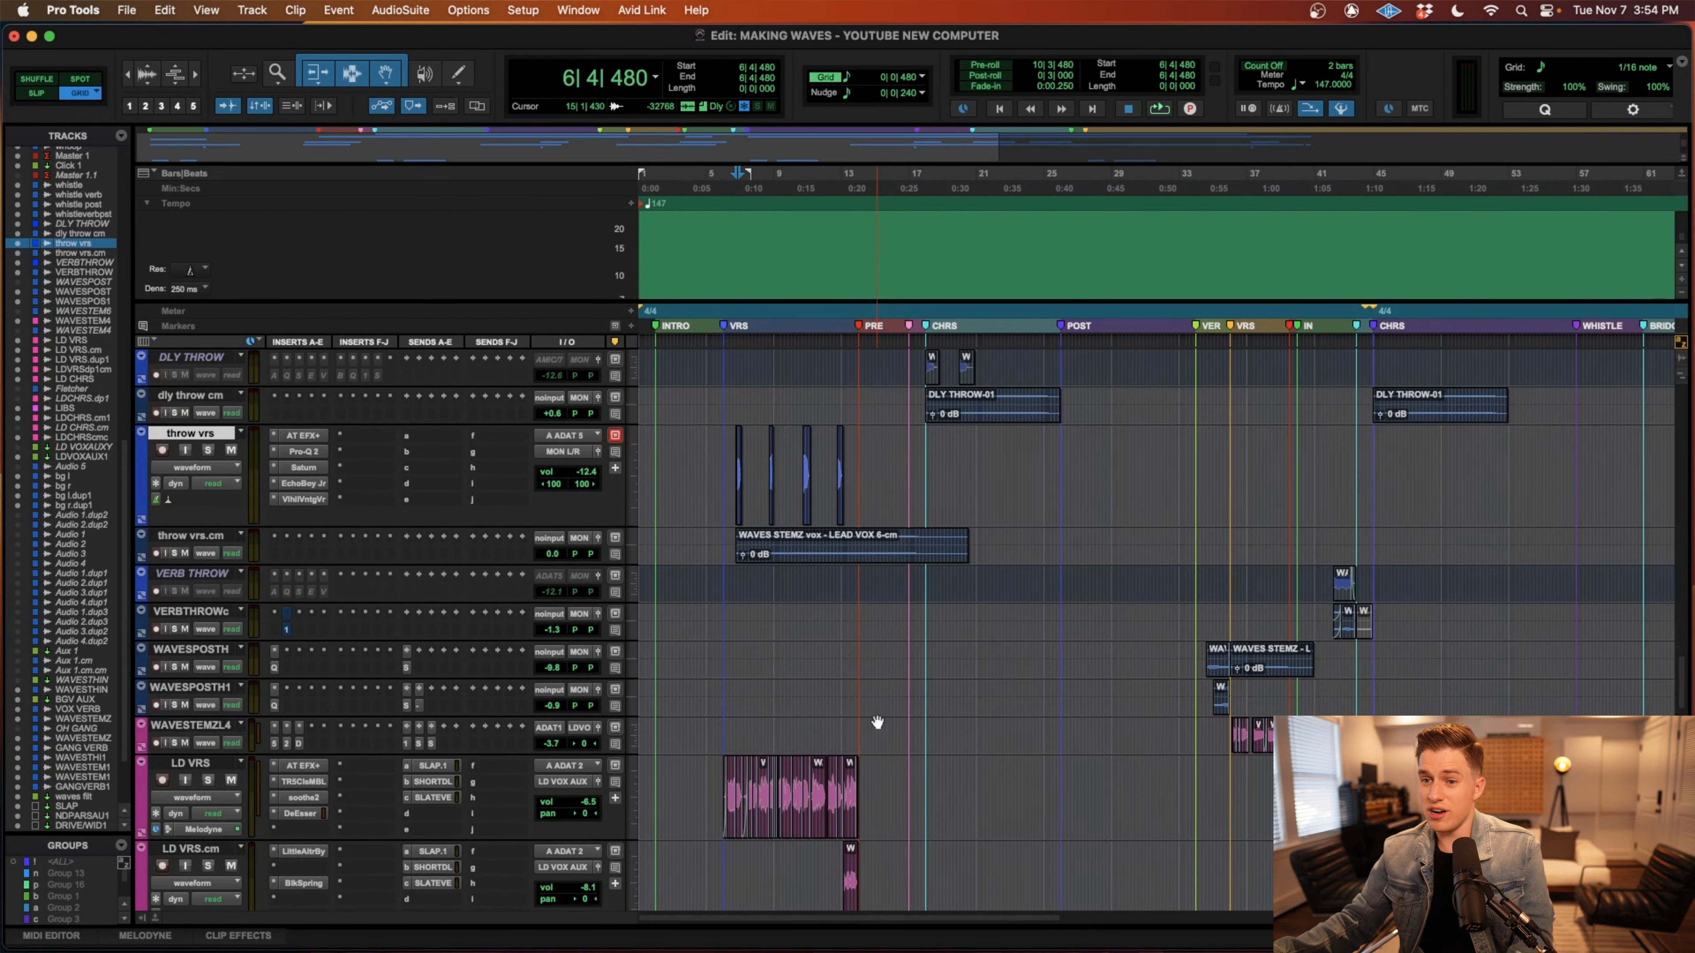
Look over the vocal, whistle, throw and drum tracks across the song, selecting the final whistleverbpost clips from 71|3|000 to 87|1|480.
scroll(877, 722, "up", 6)
left_click_drag(865, 834, 718, 832)
left_click_drag(1195, 678, 998, 681)
key("r")
left_click_drag(1361, 710, 1229, 707)
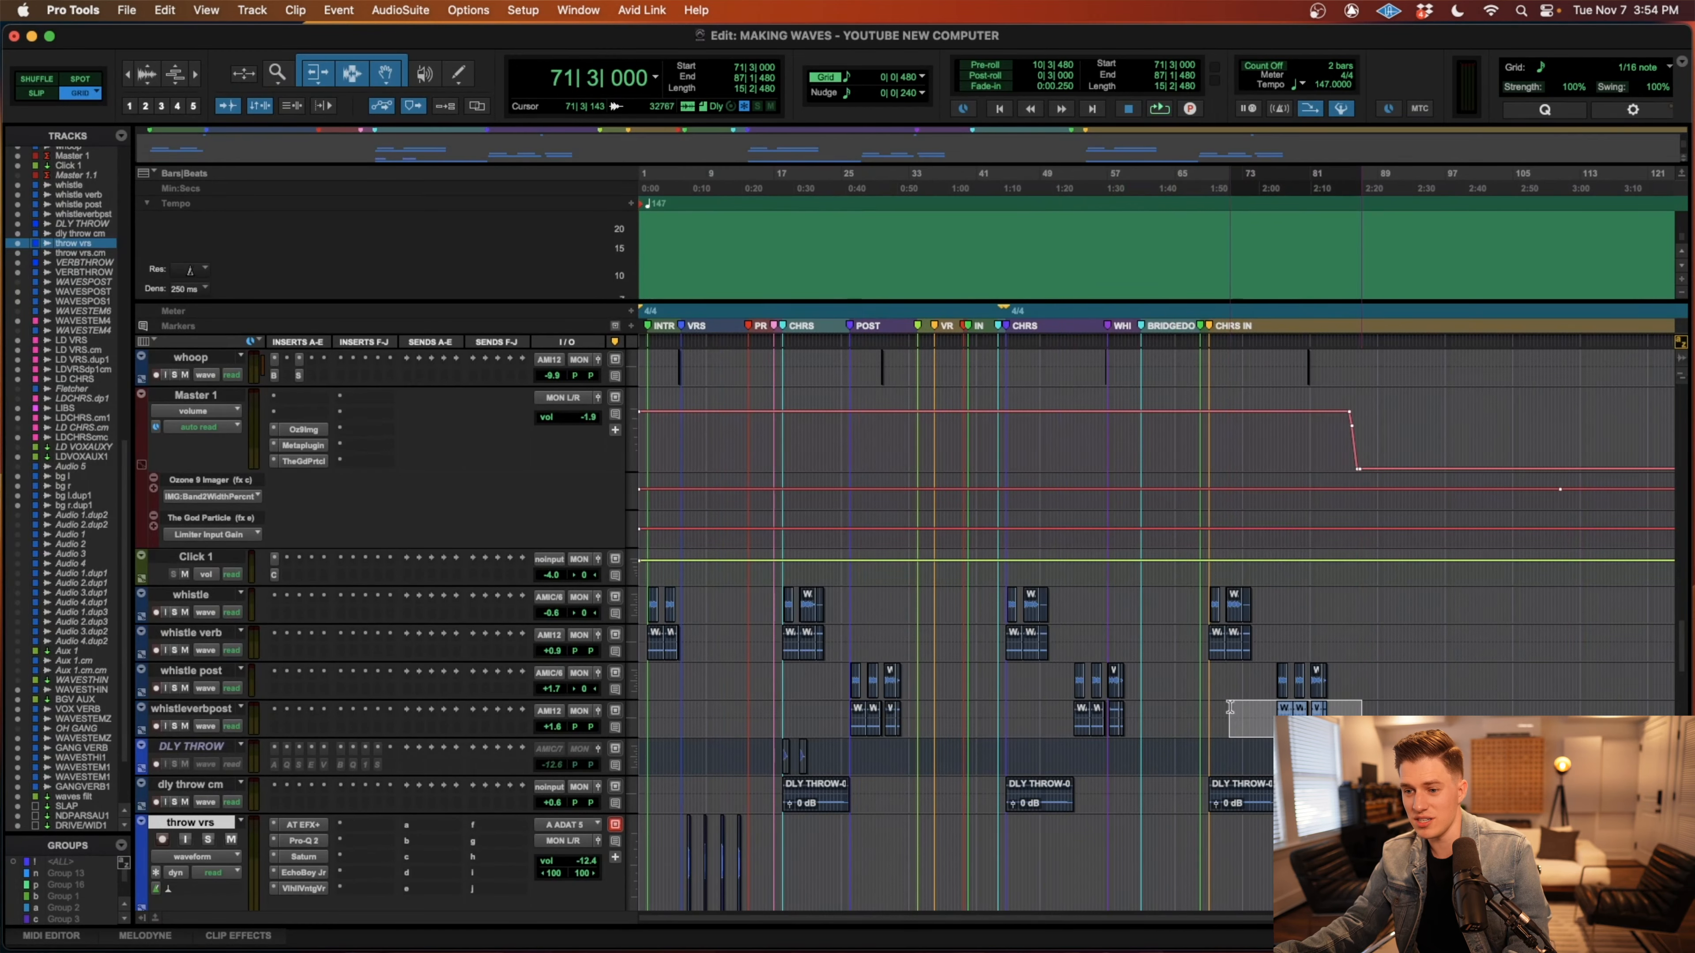
scroll(1124, 801, "down", 6)
scroll(955, 677, "down", 5)
scroll(957, 679, "up", 7)
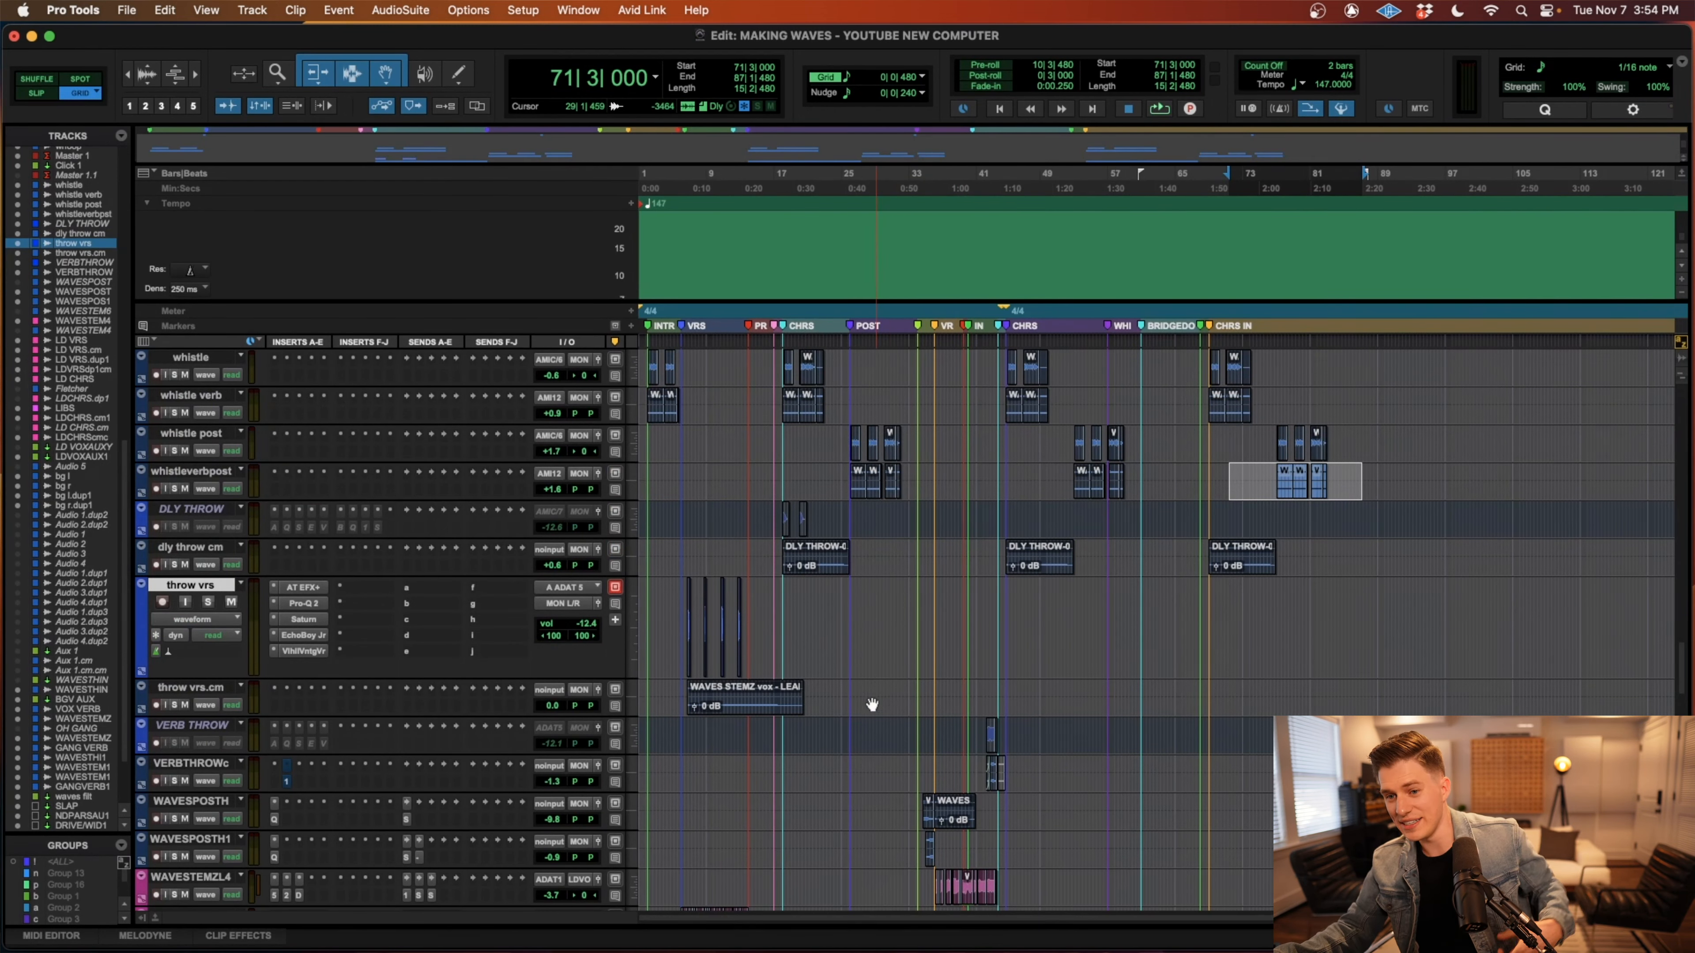
scroll(840, 702, "down", 6)
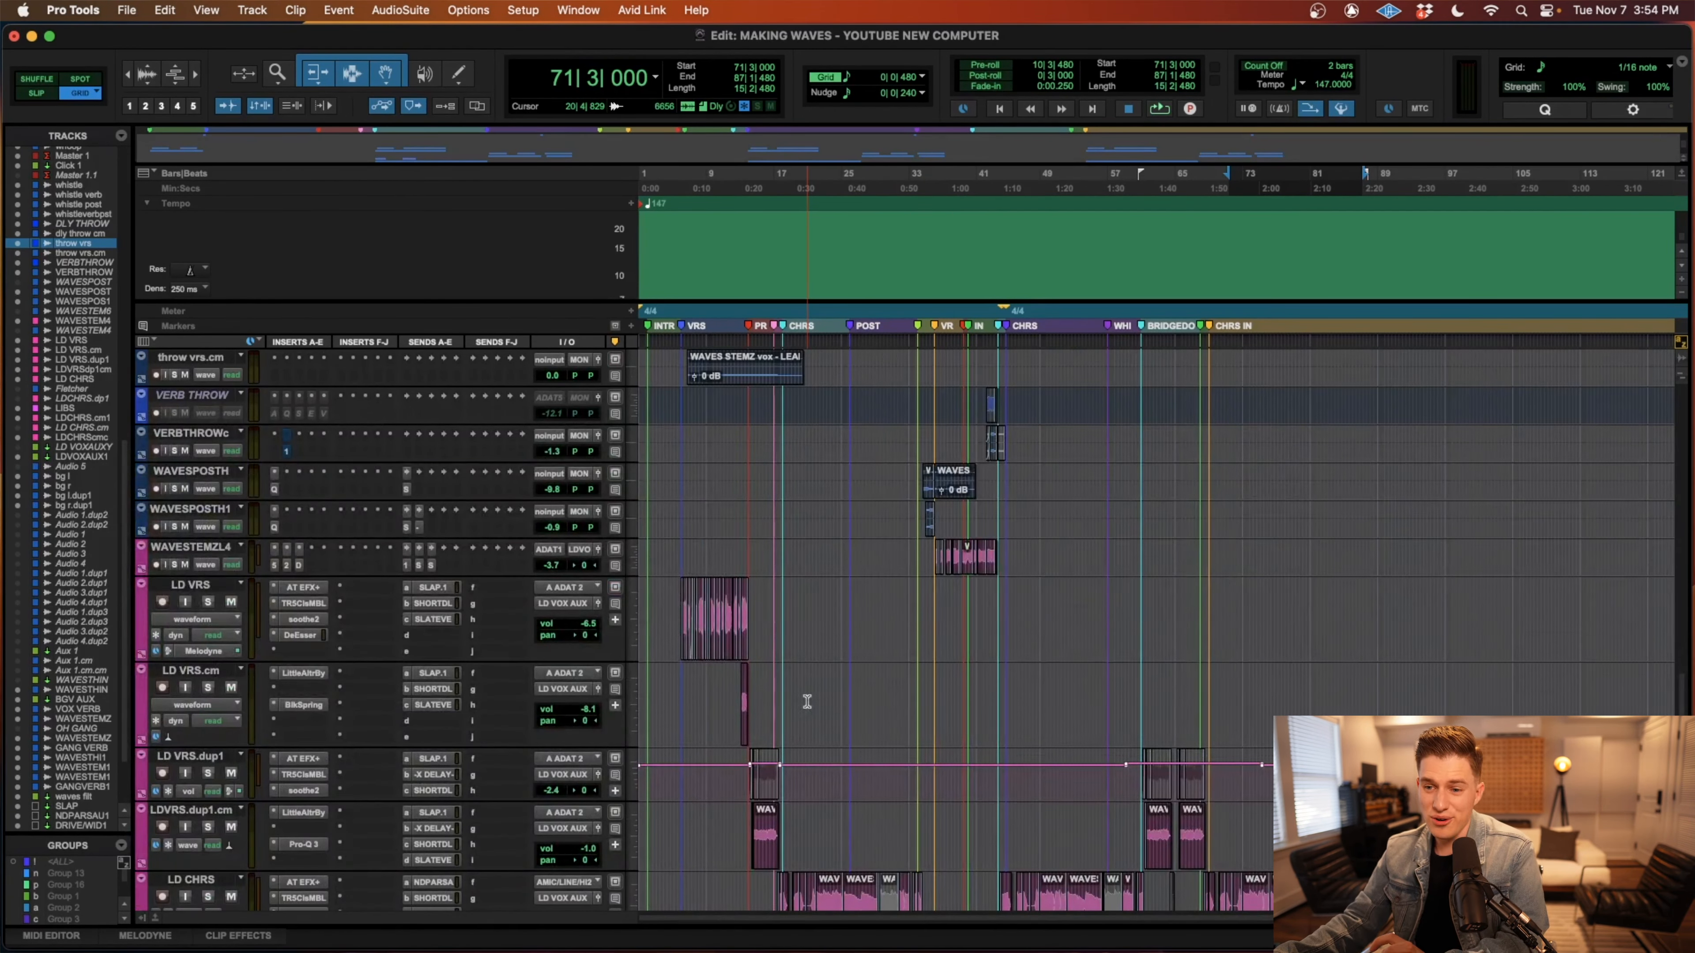
scroll(807, 702, "down", 10)
scroll(808, 703, "down", 10)
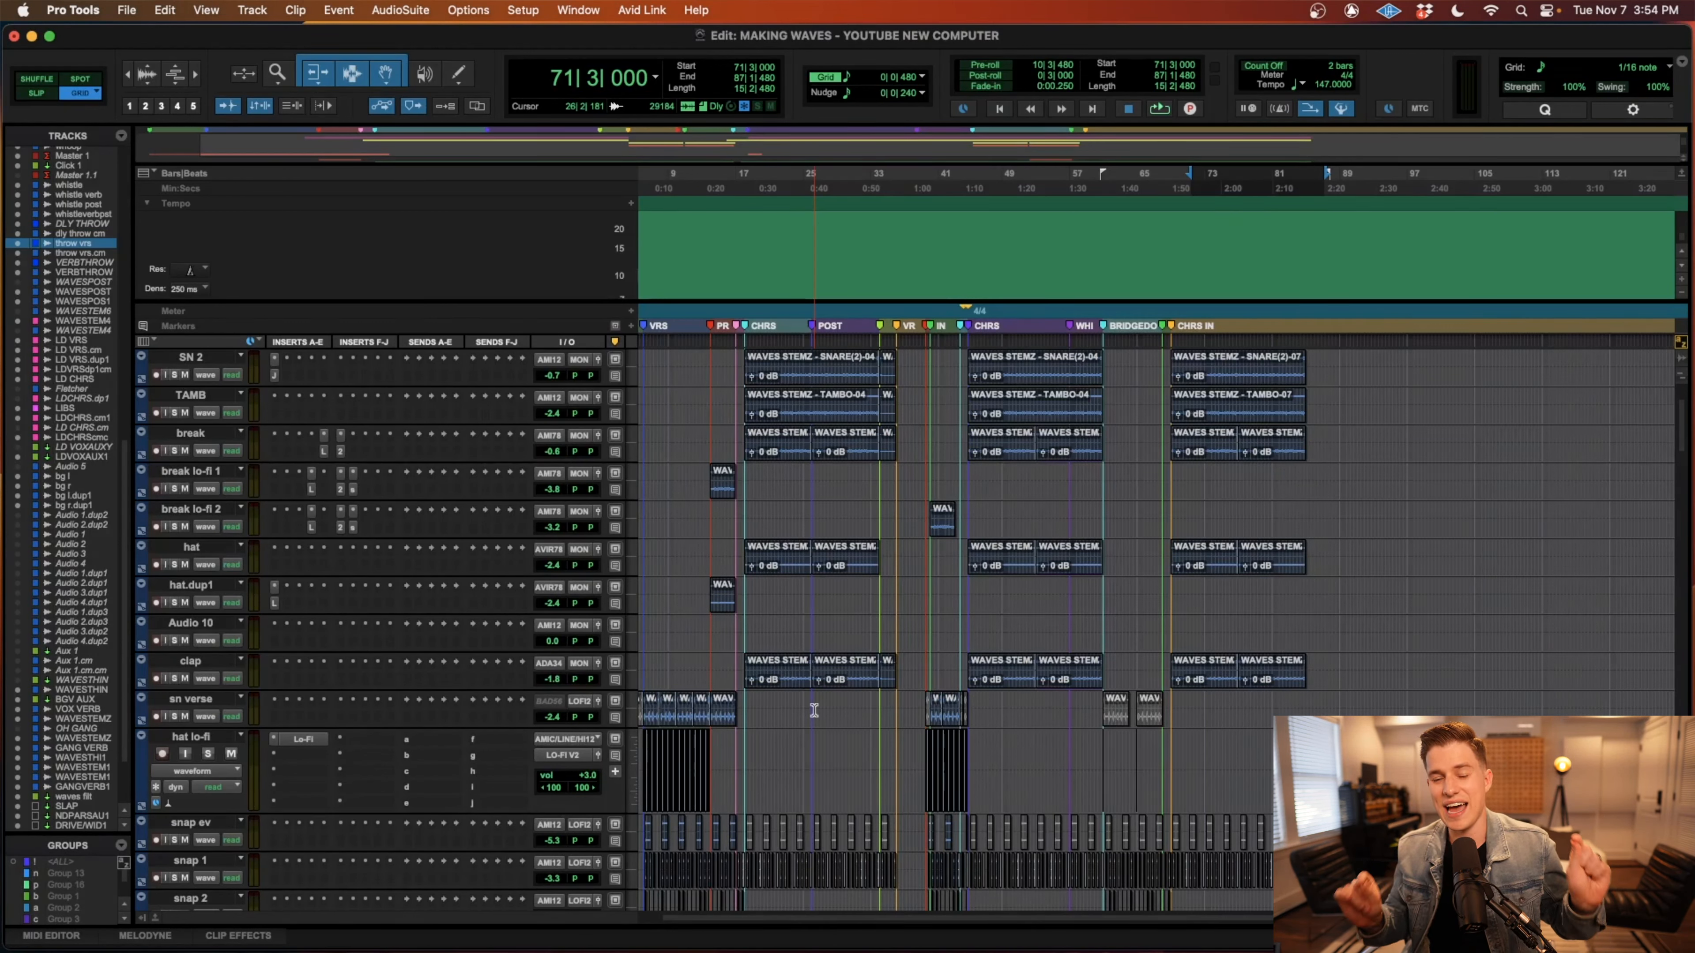
Play the full mix from the intro at 2|1|000, following the snap, clap, fill and tom tracks into the verse.
key("t")
key("t")
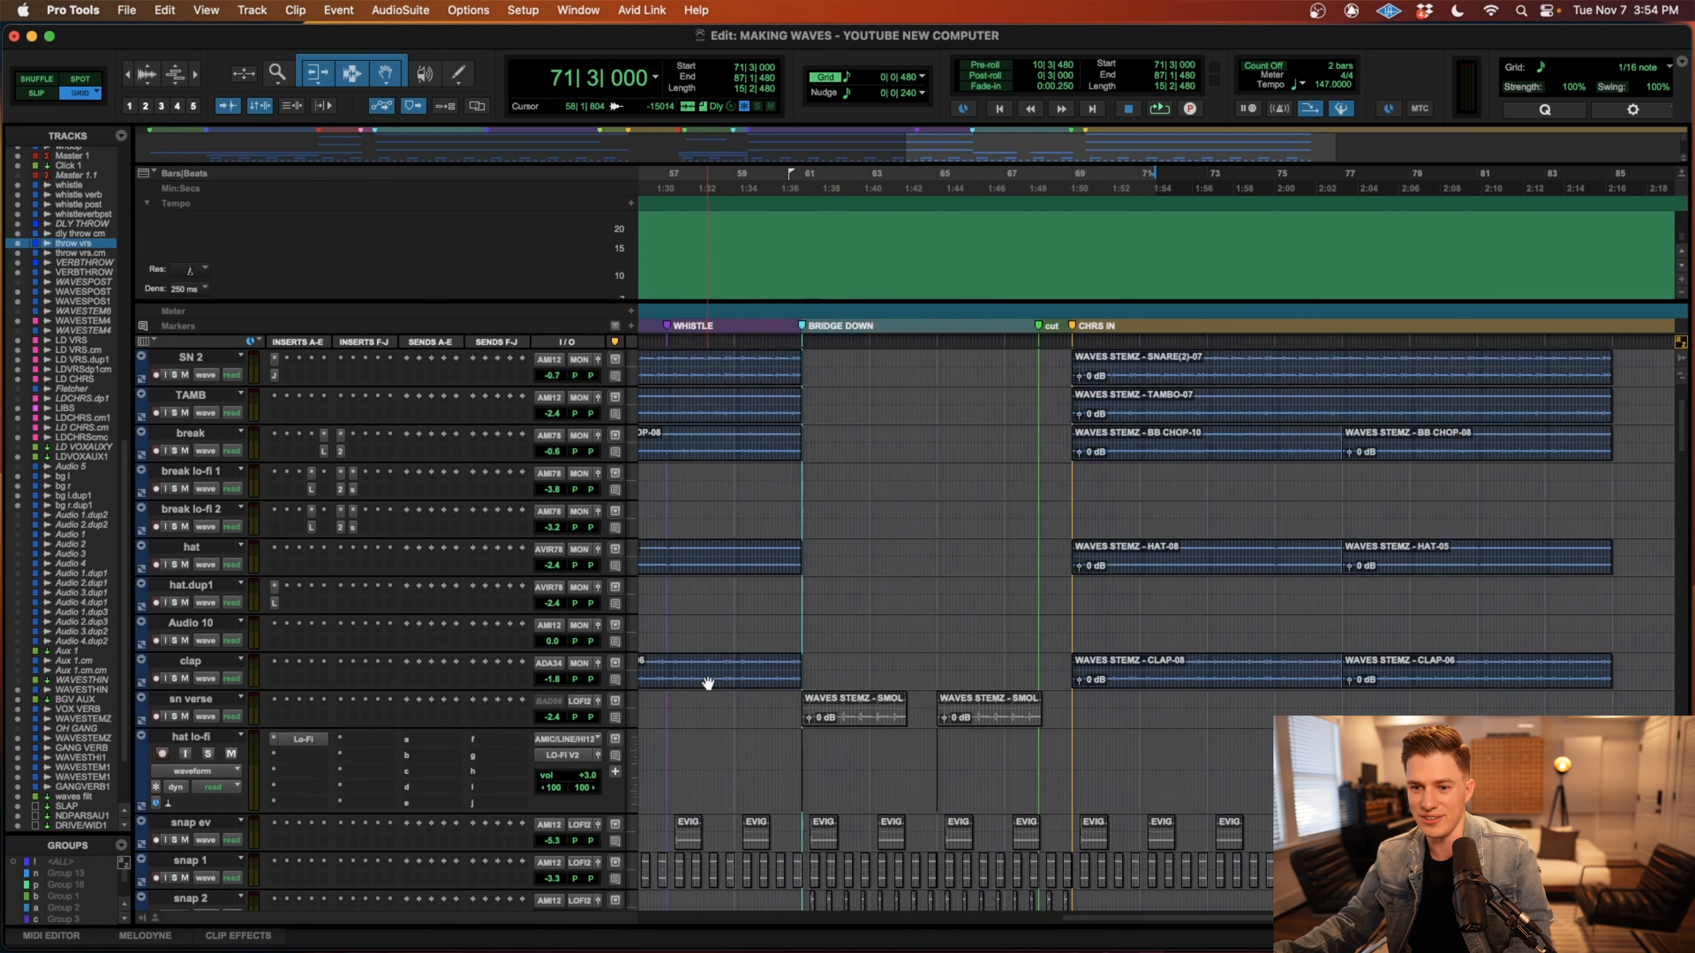
scroll(707, 682, "left", 20)
key("space")
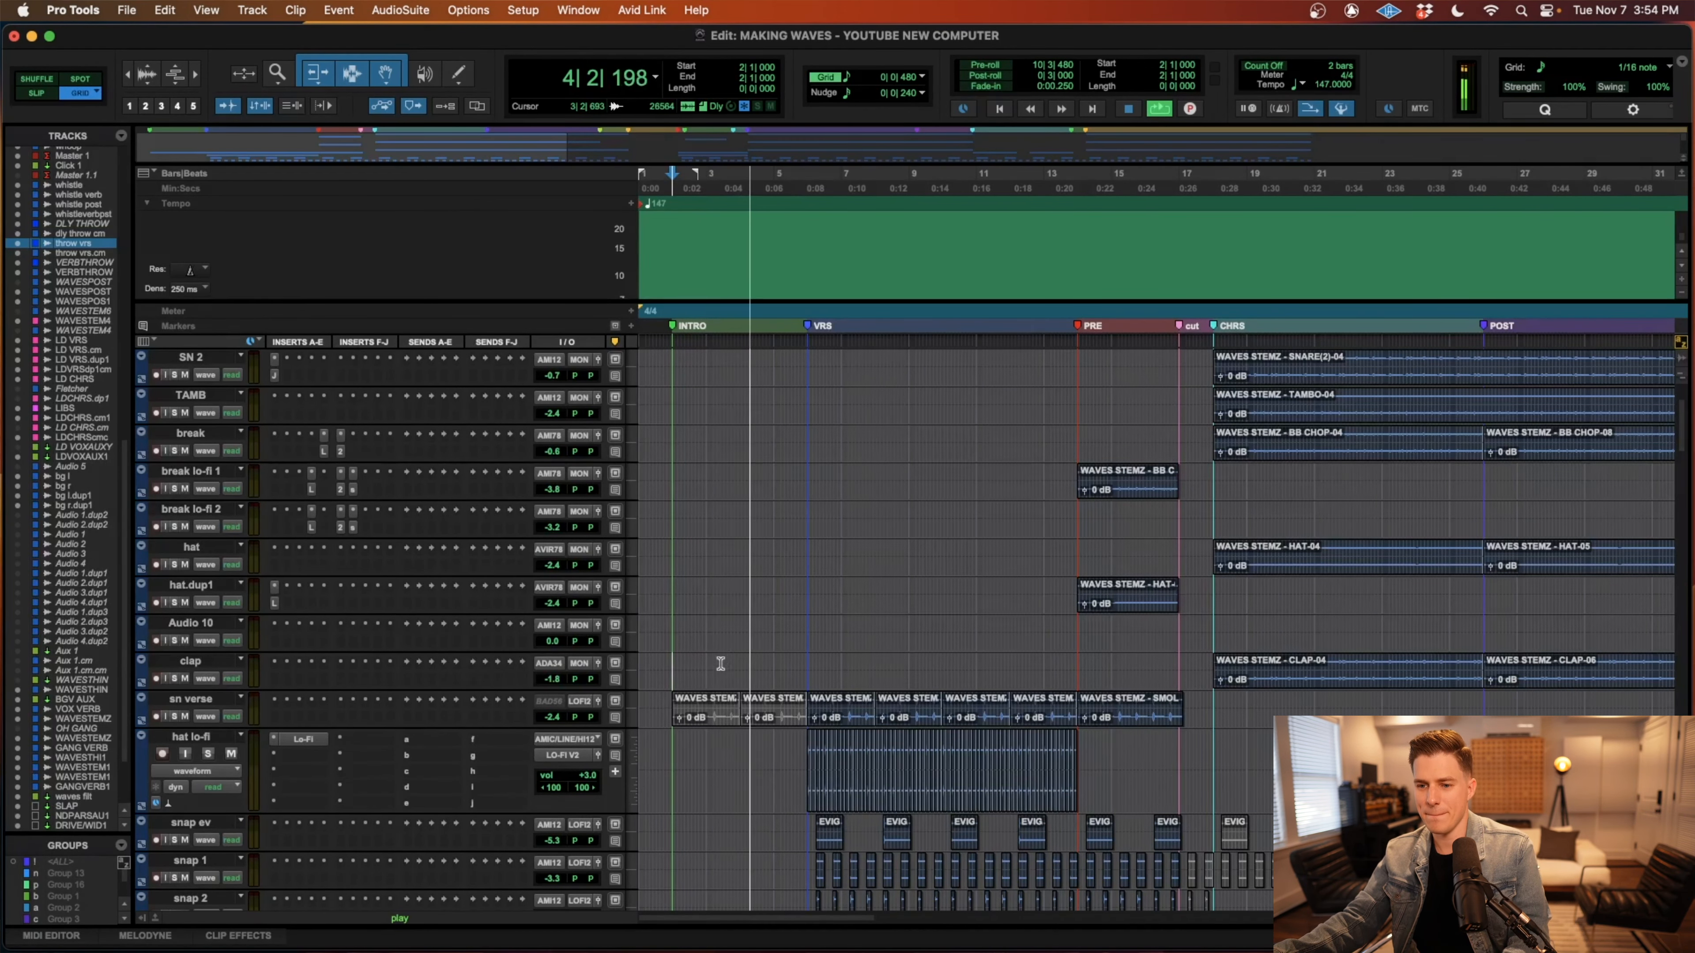
scroll(721, 664, "down", 7)
scroll(721, 667, "down", 10)
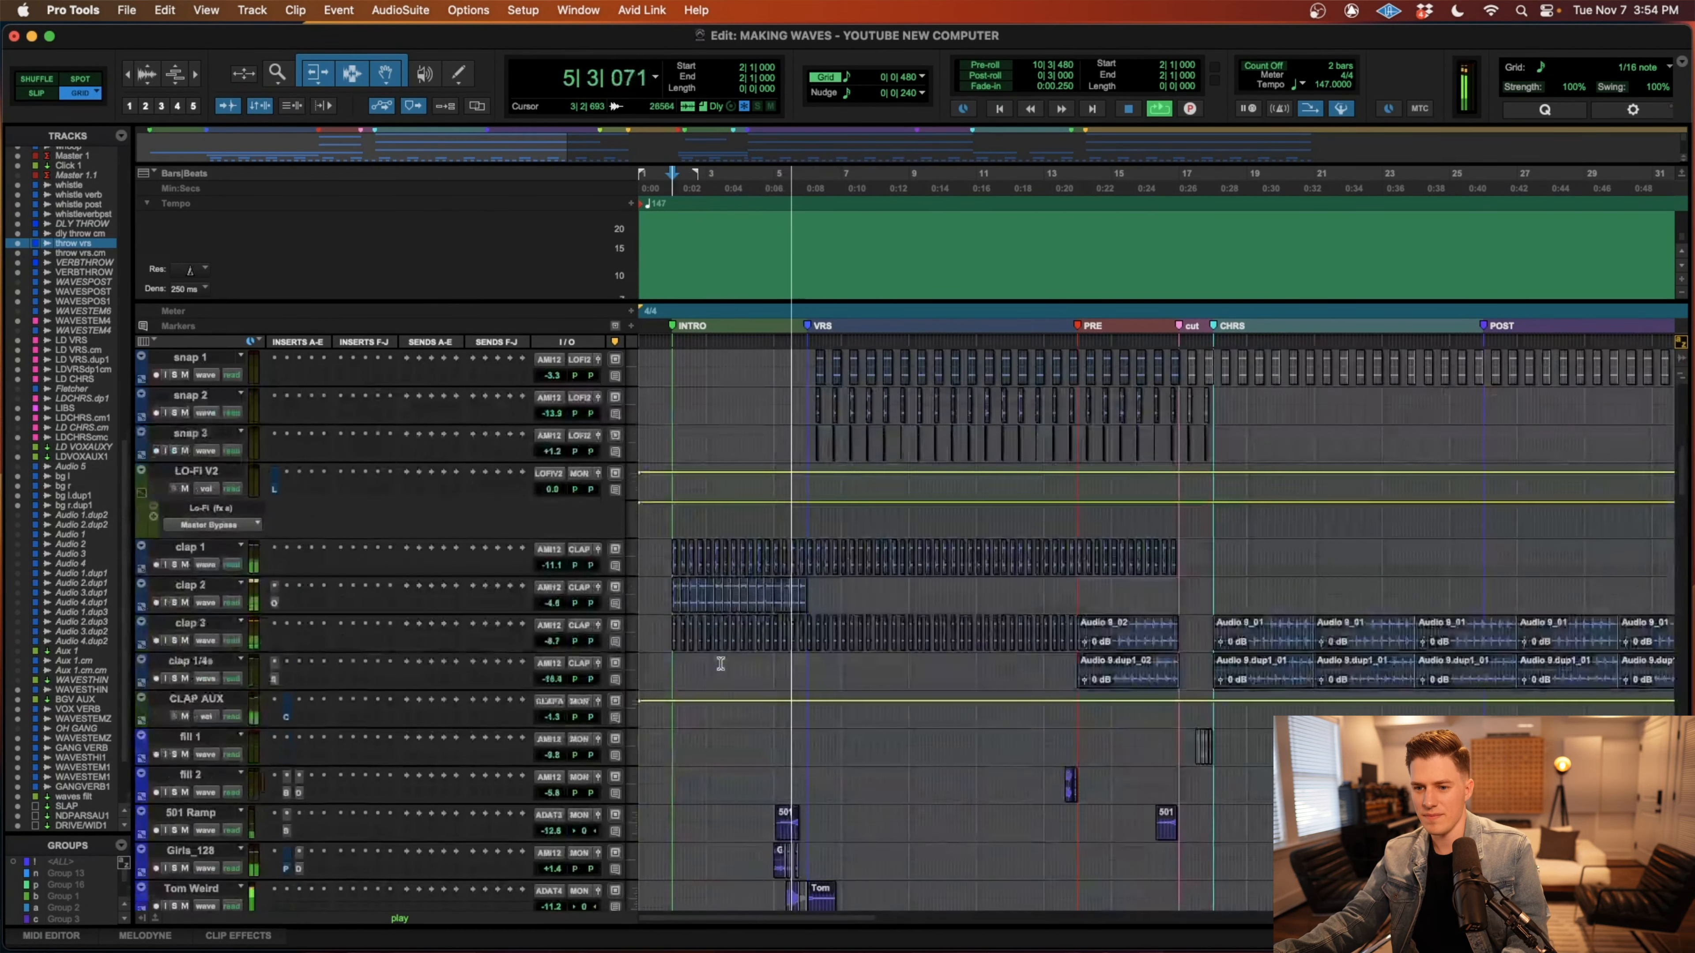
scroll(721, 664, "down", 12)
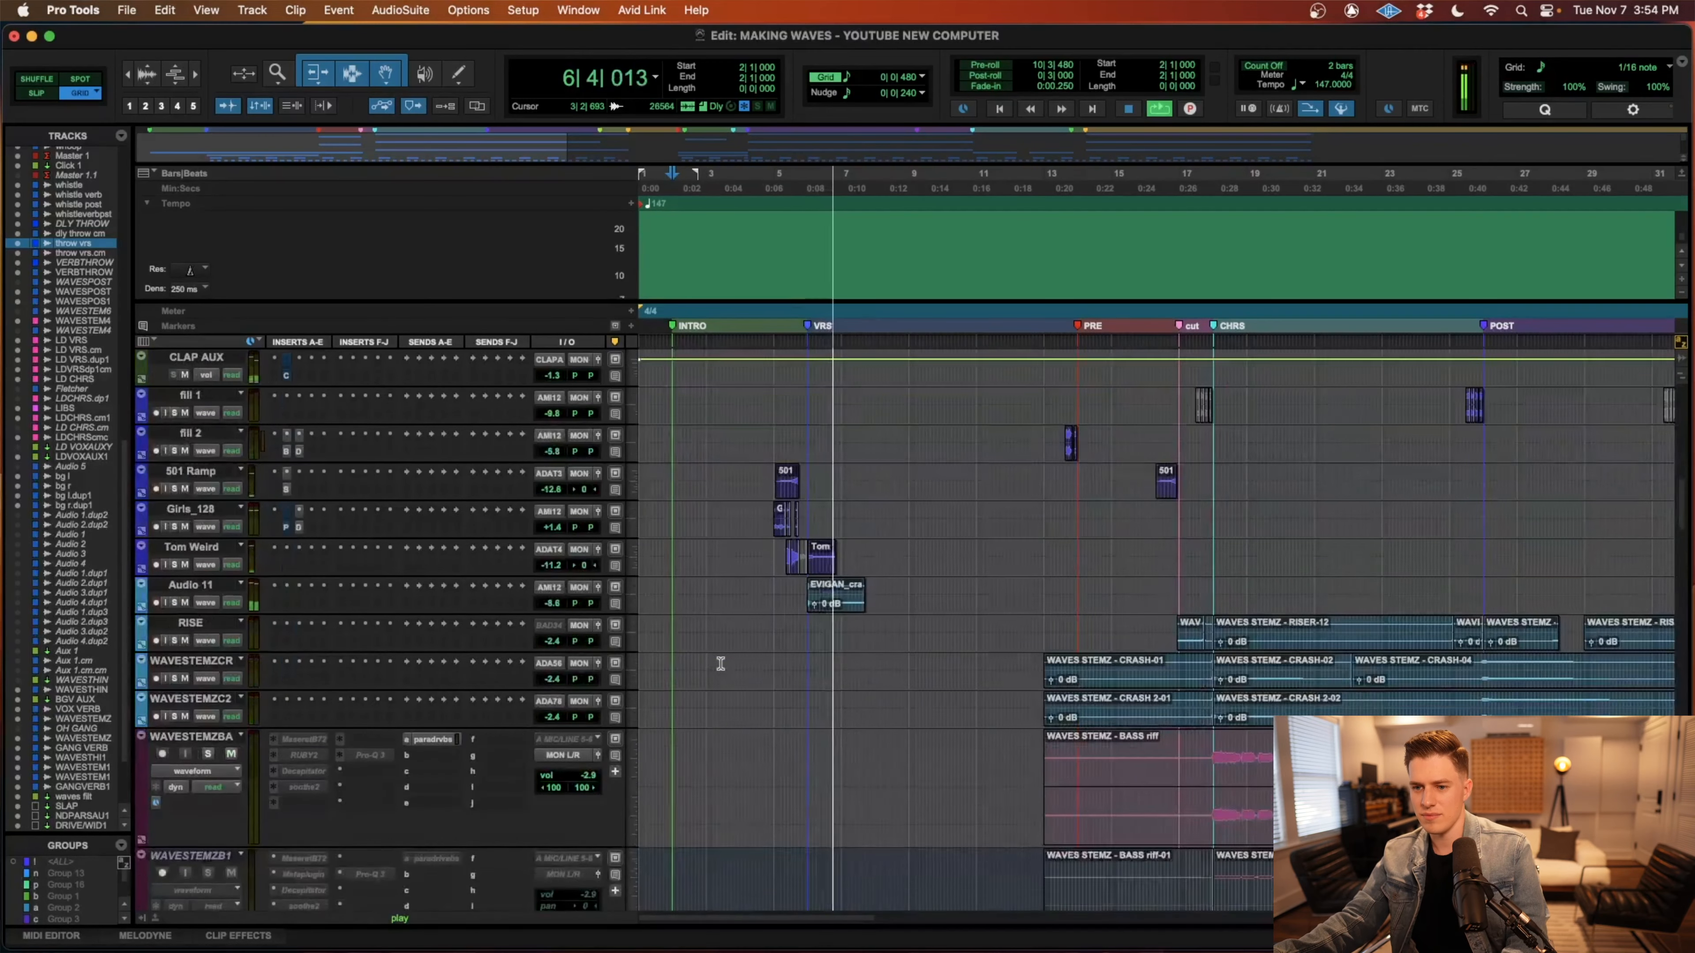
Follow the guitar, vocal candy, lead vocal and effect return tracks as the pre-chorus plays into the first chorus.
key("r")
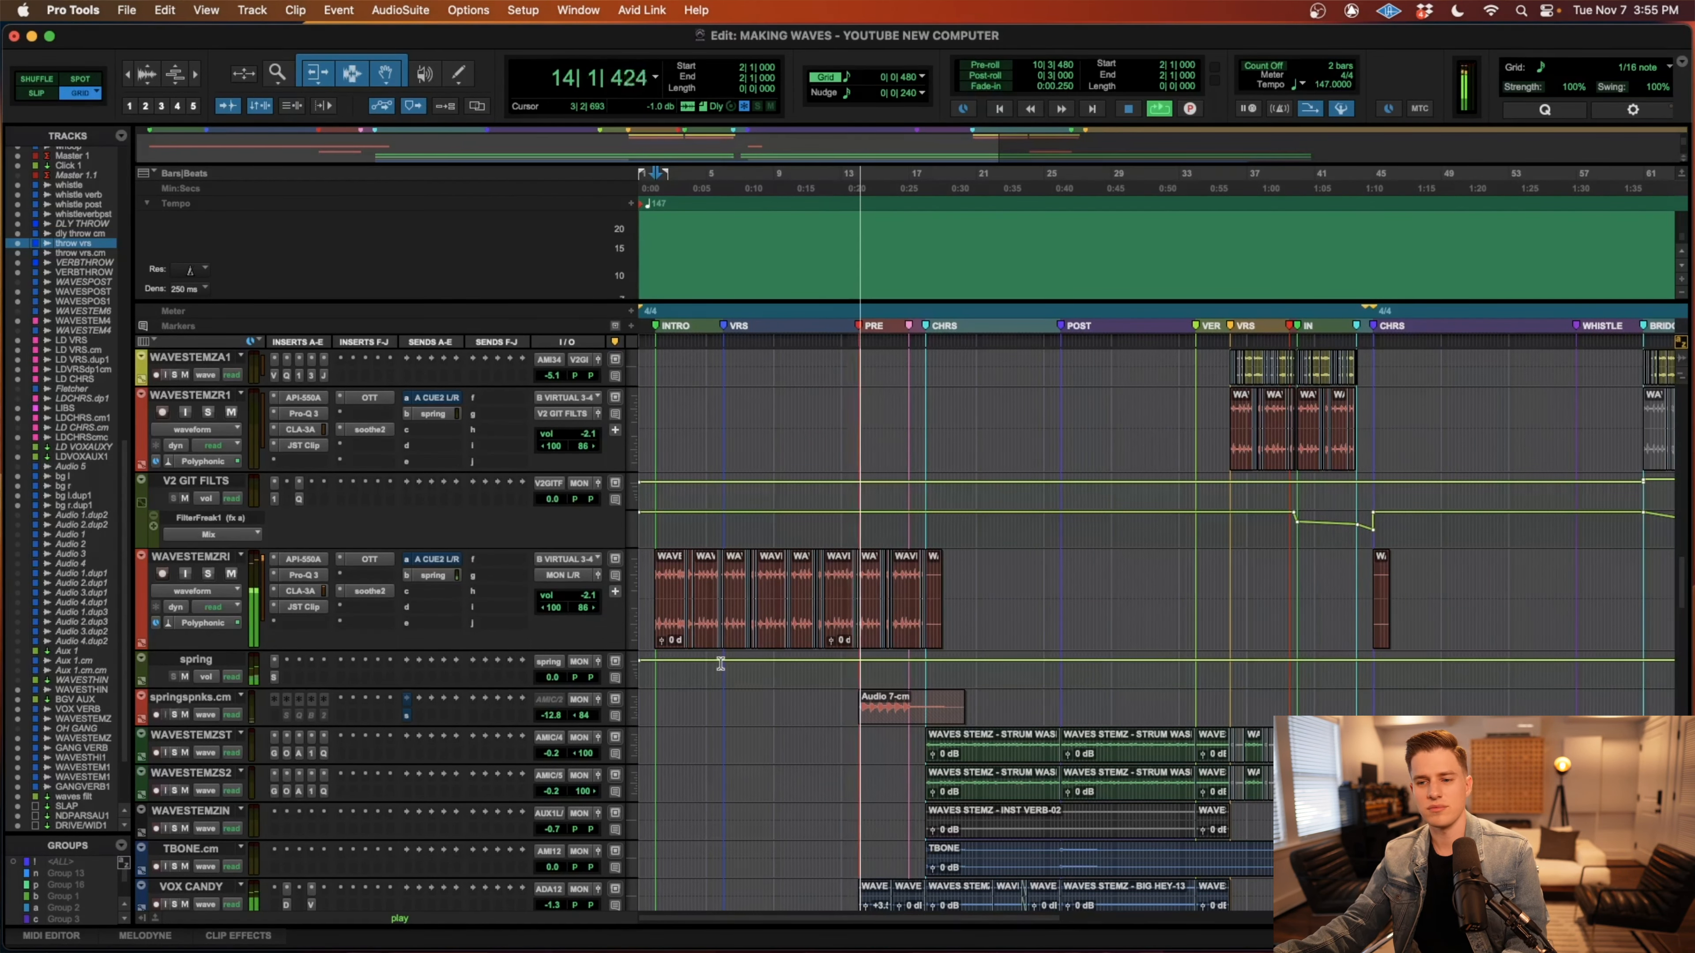
scroll(721, 665, "up", 20)
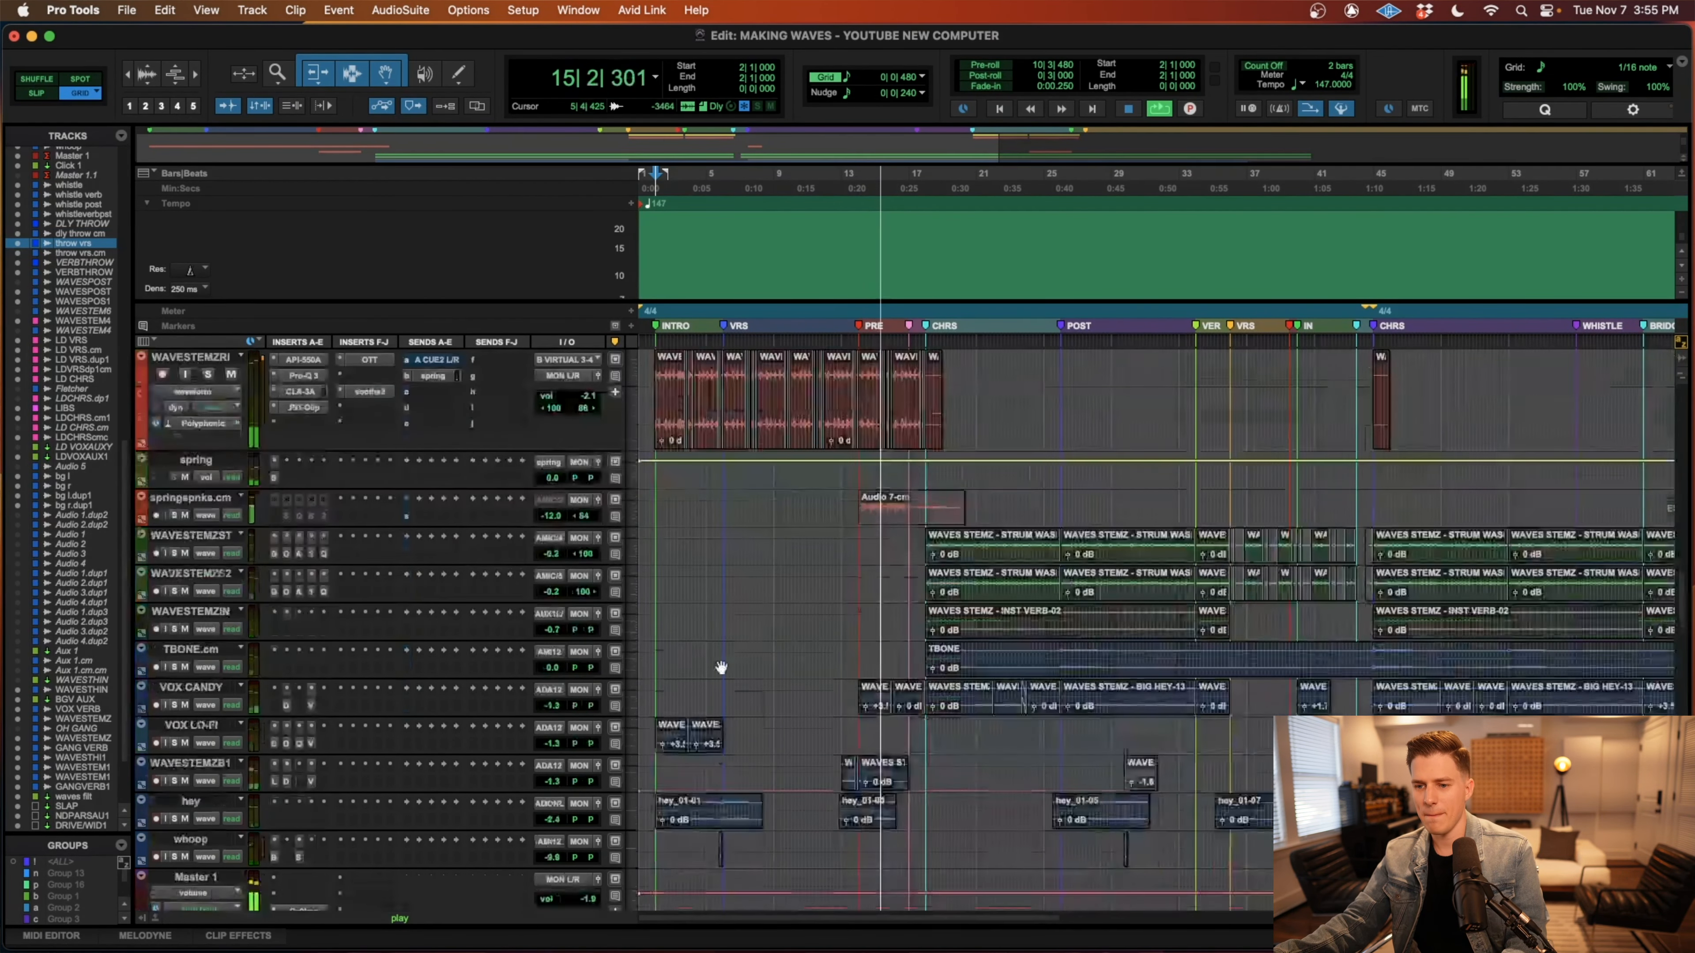
scroll(720, 666, "down", 8)
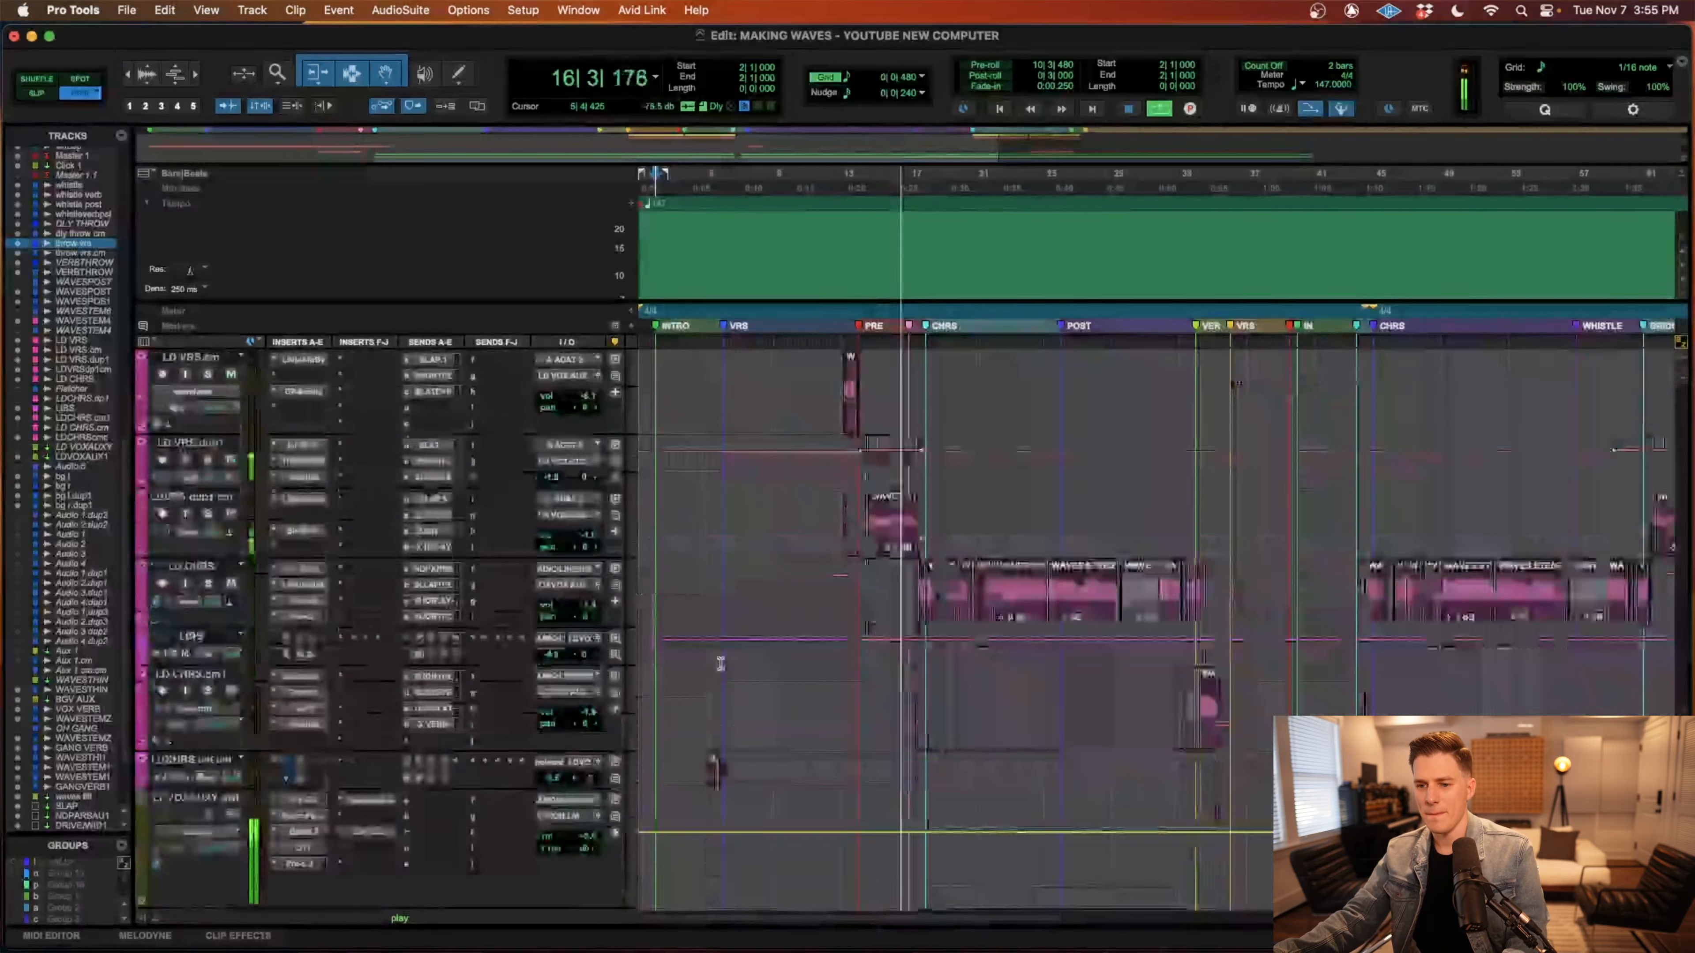
scroll(721, 666, "down", 20)
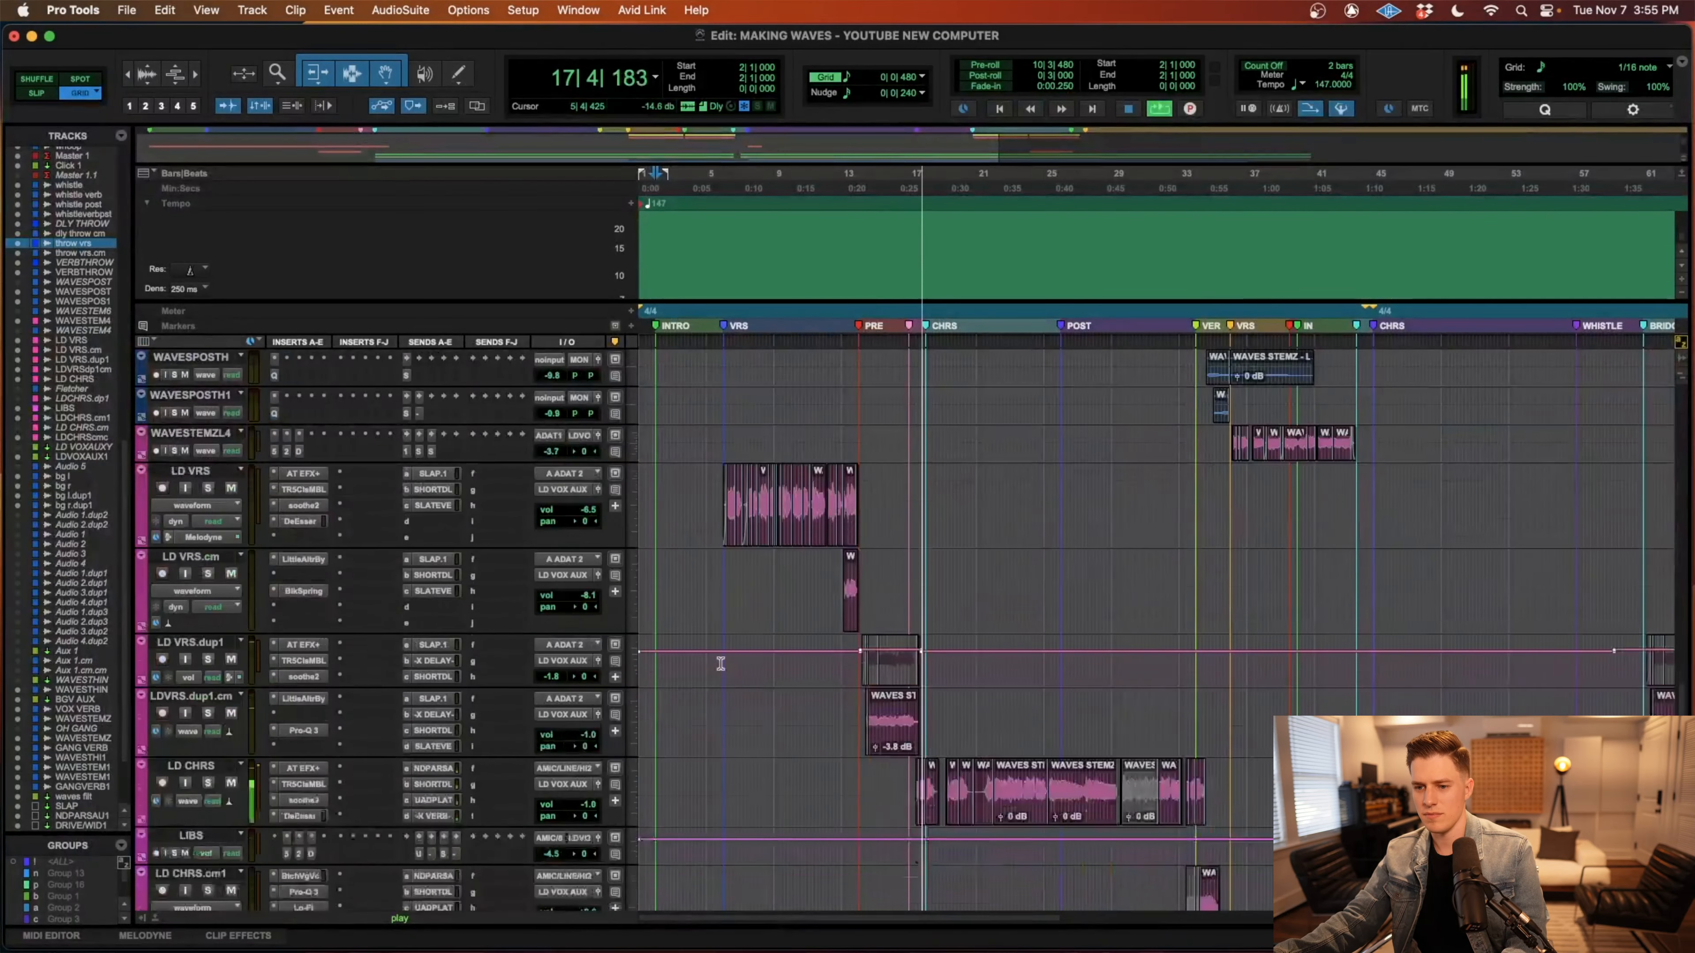
scroll(720, 663, "down", 10)
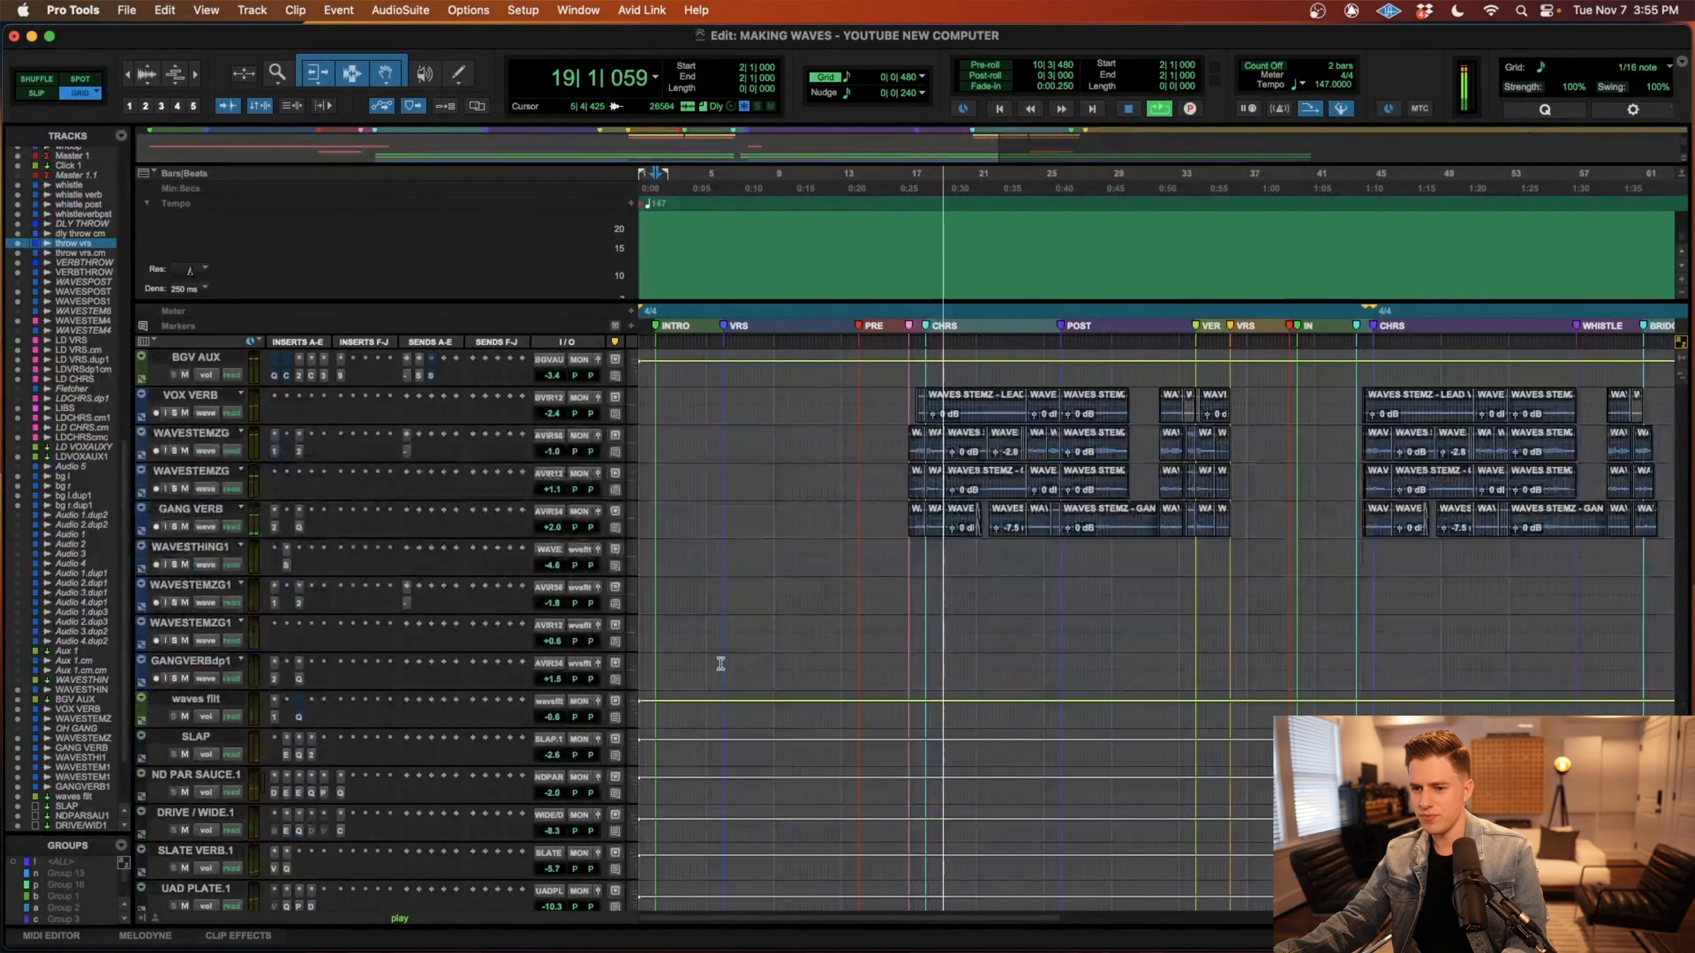
Follow the lead vocal, whistle, throw, crash and drum tracks as the first chorus plays into the post-chorus.
scroll(721, 664, "up", 20)
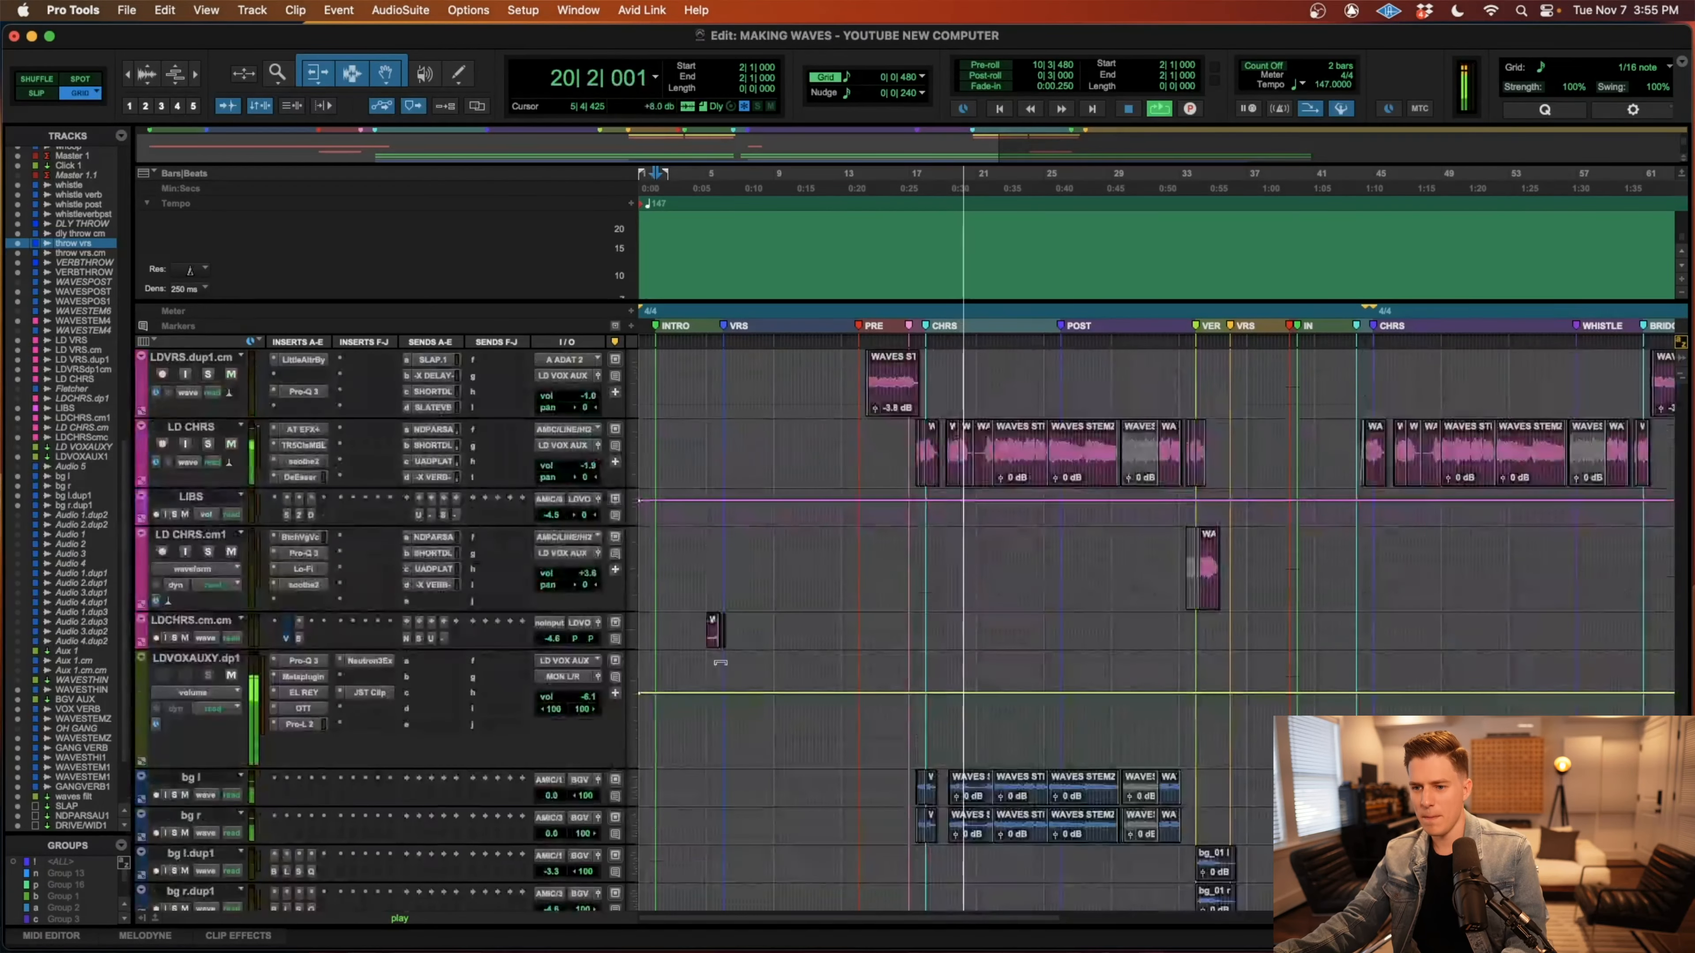
scroll(720, 667, "up", 5)
key("r")
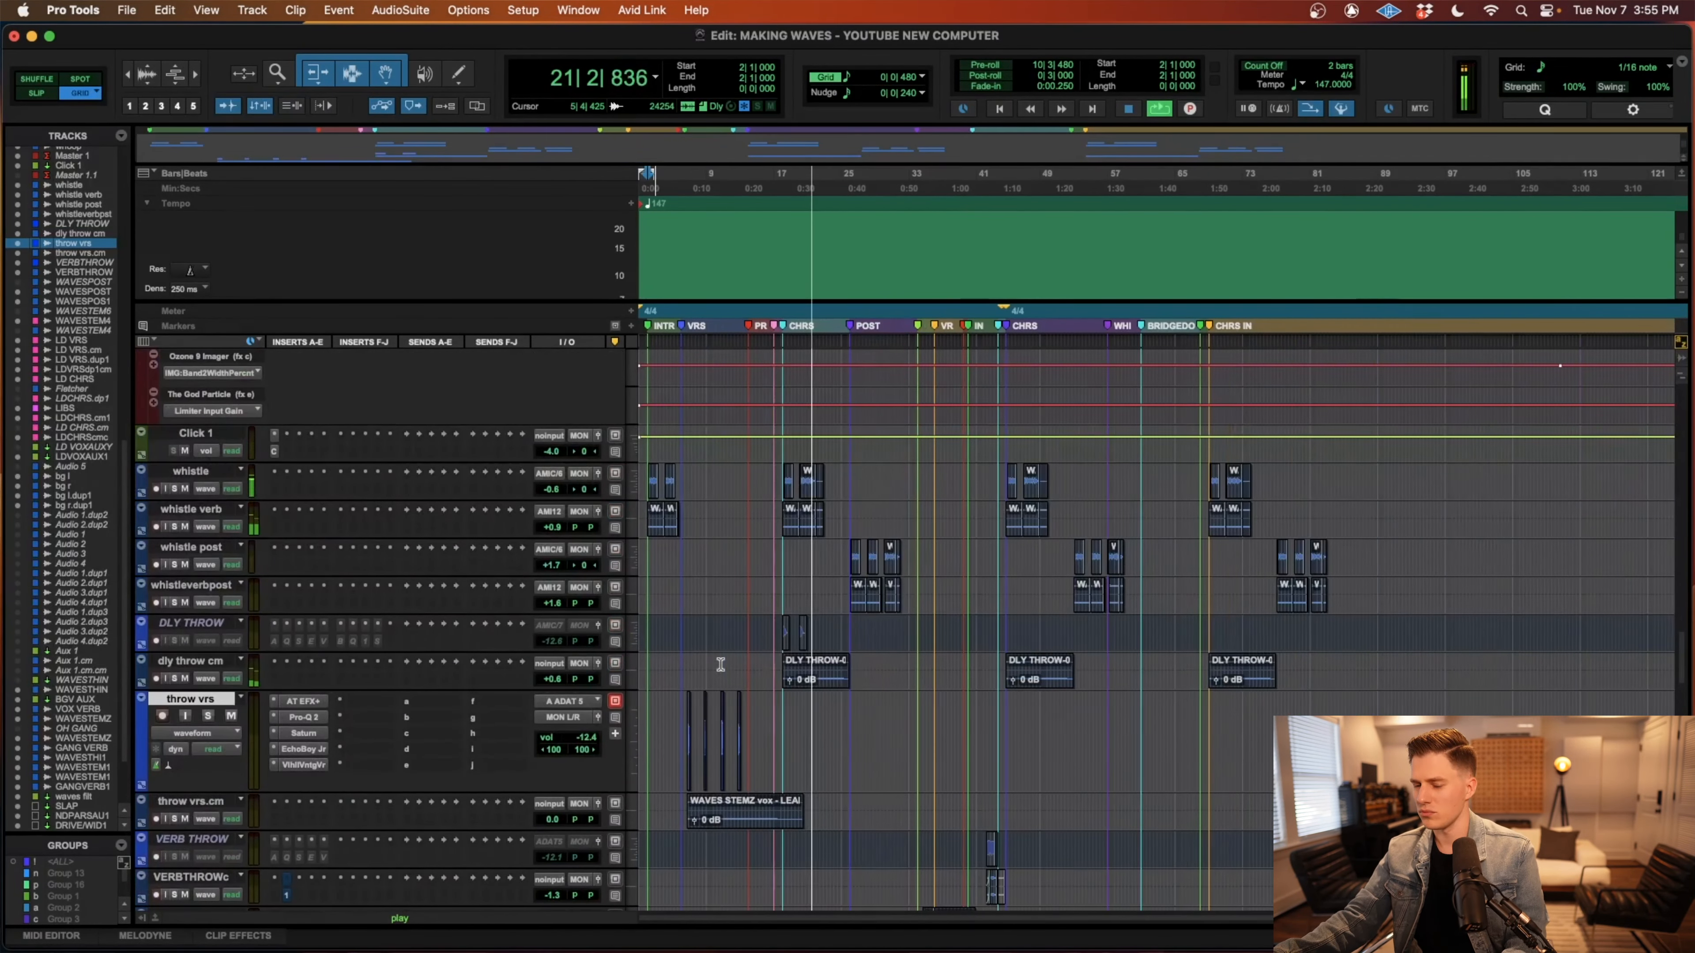
scroll(720, 664, "up", 5)
scroll(721, 664, "up", 10)
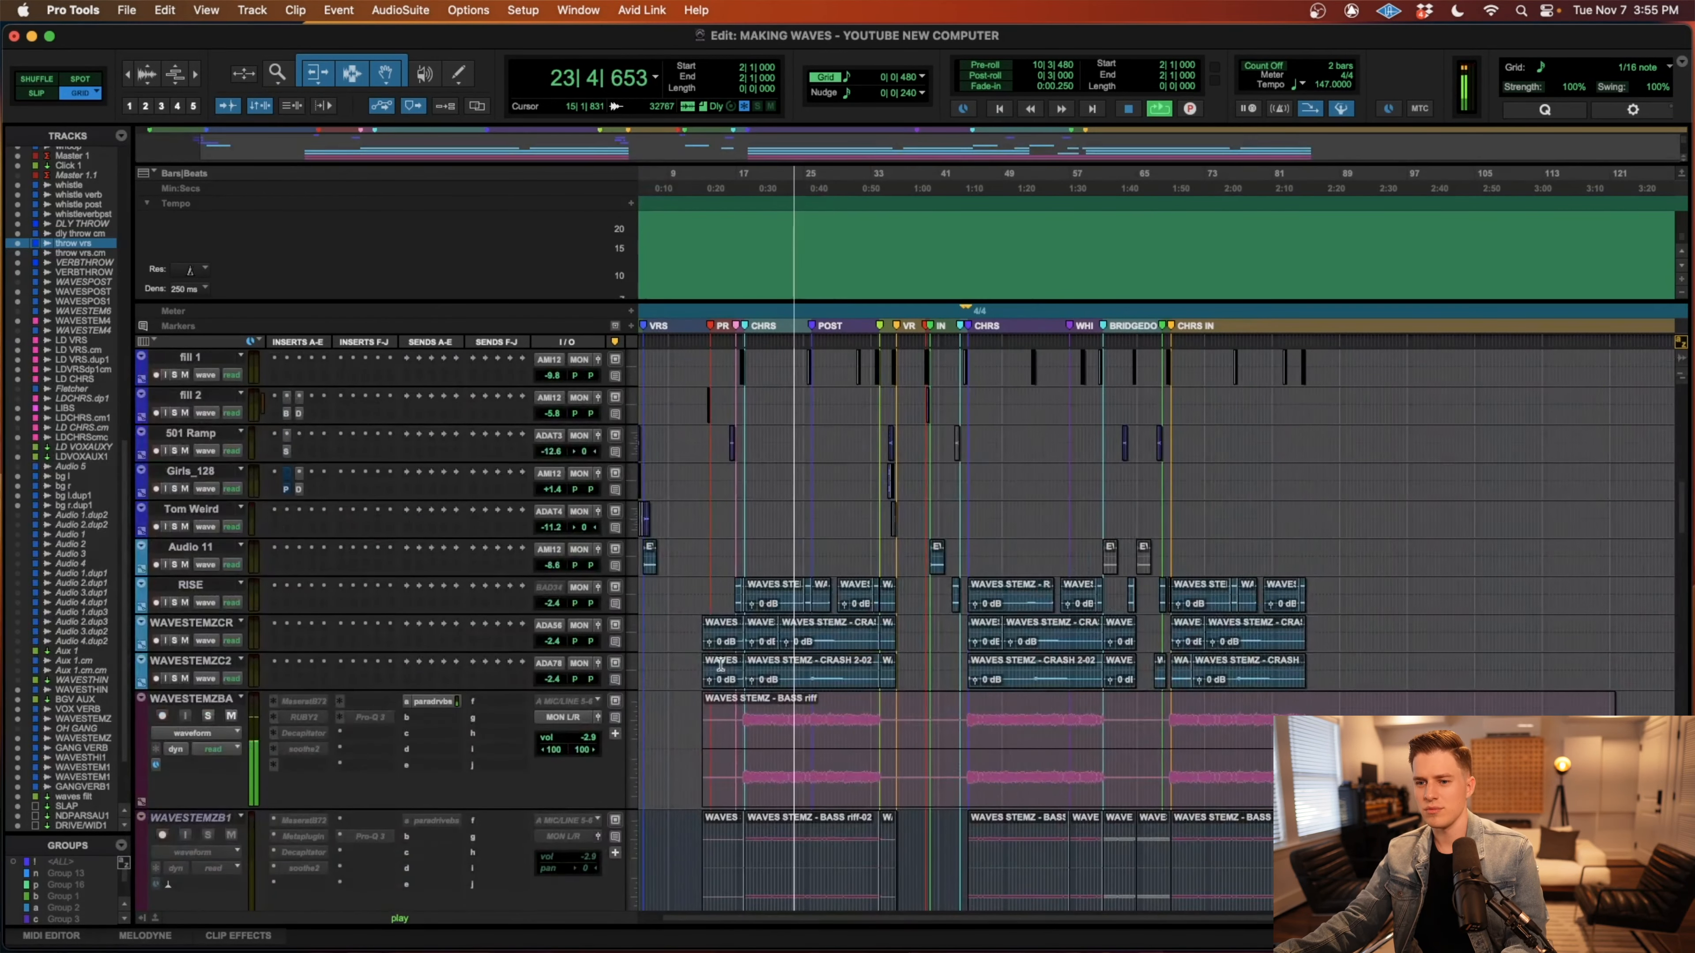
scroll(720, 664, "up", 15)
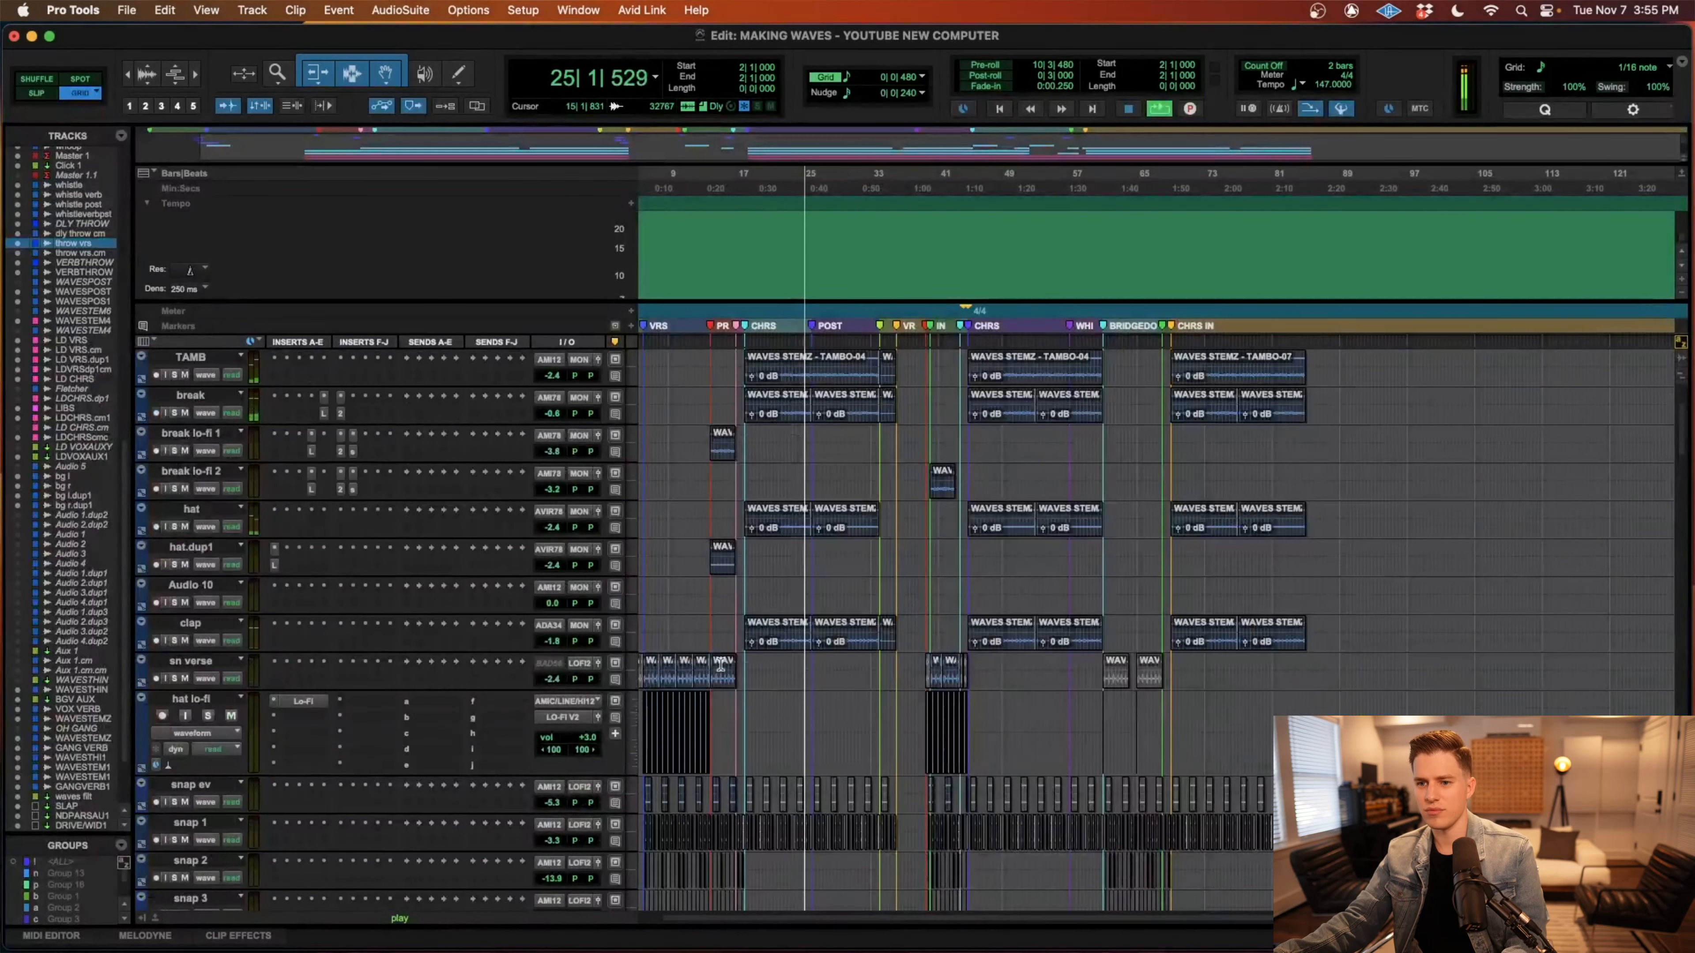
scroll(720, 664, "up", 5)
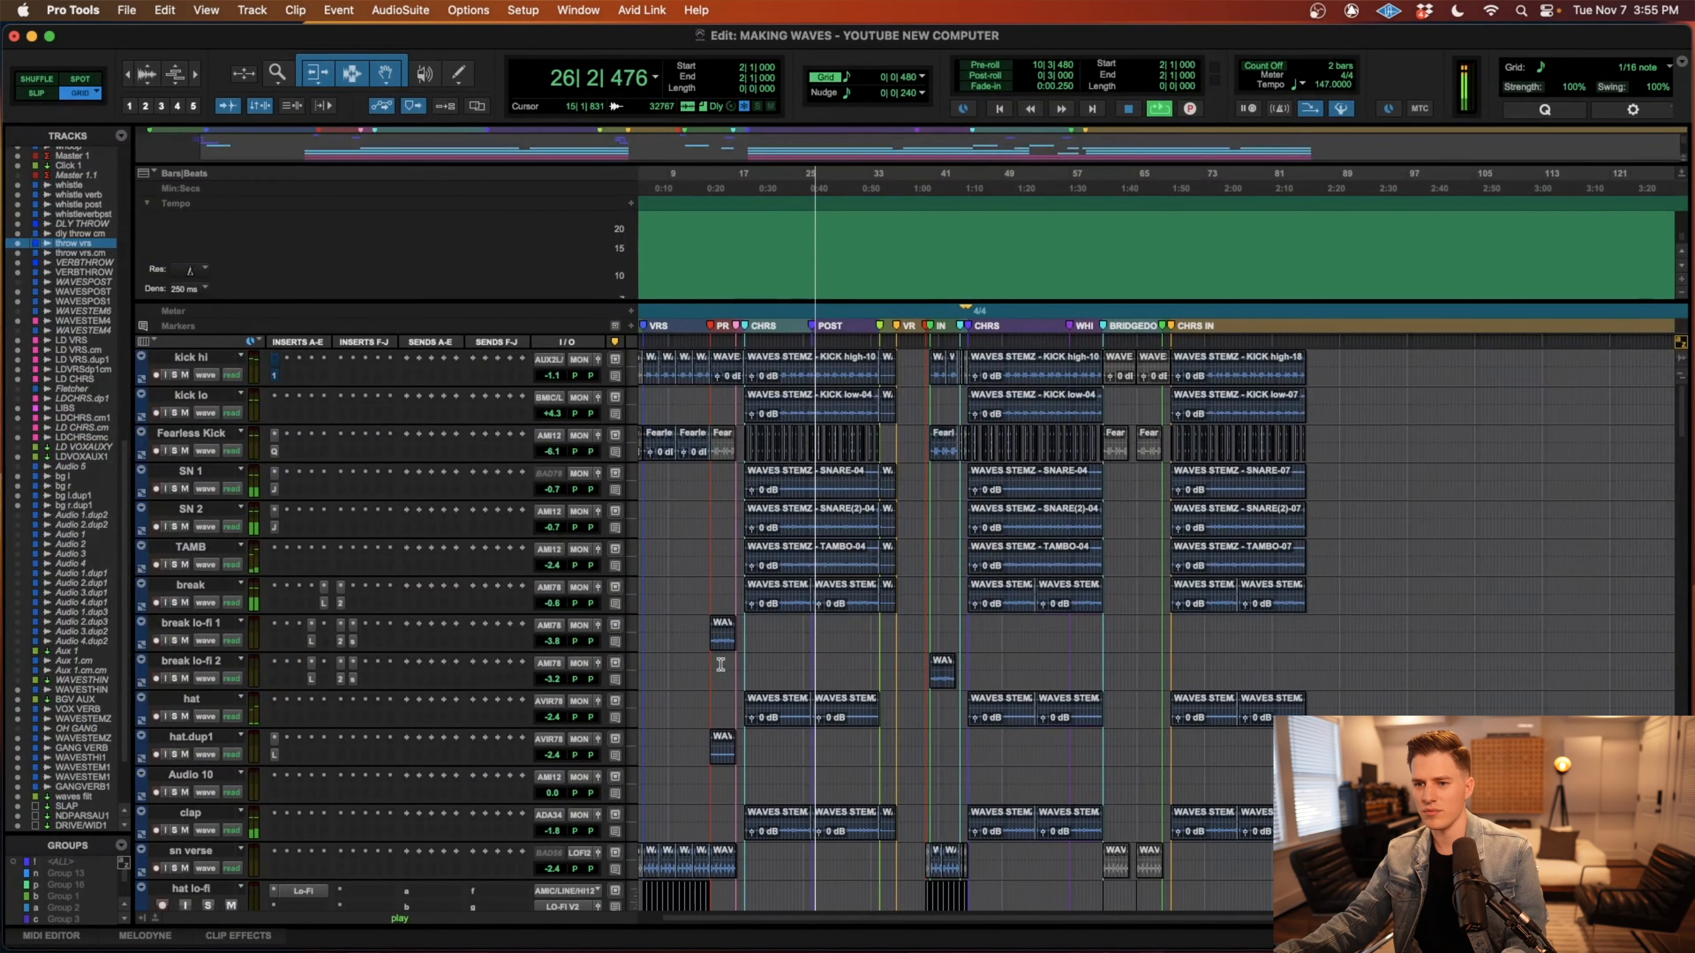
Examine the drum, clap, bass, guitar and vocal candy tracks down to Master 1 while the post-chorus plays.
scroll(721, 664, "left", 3)
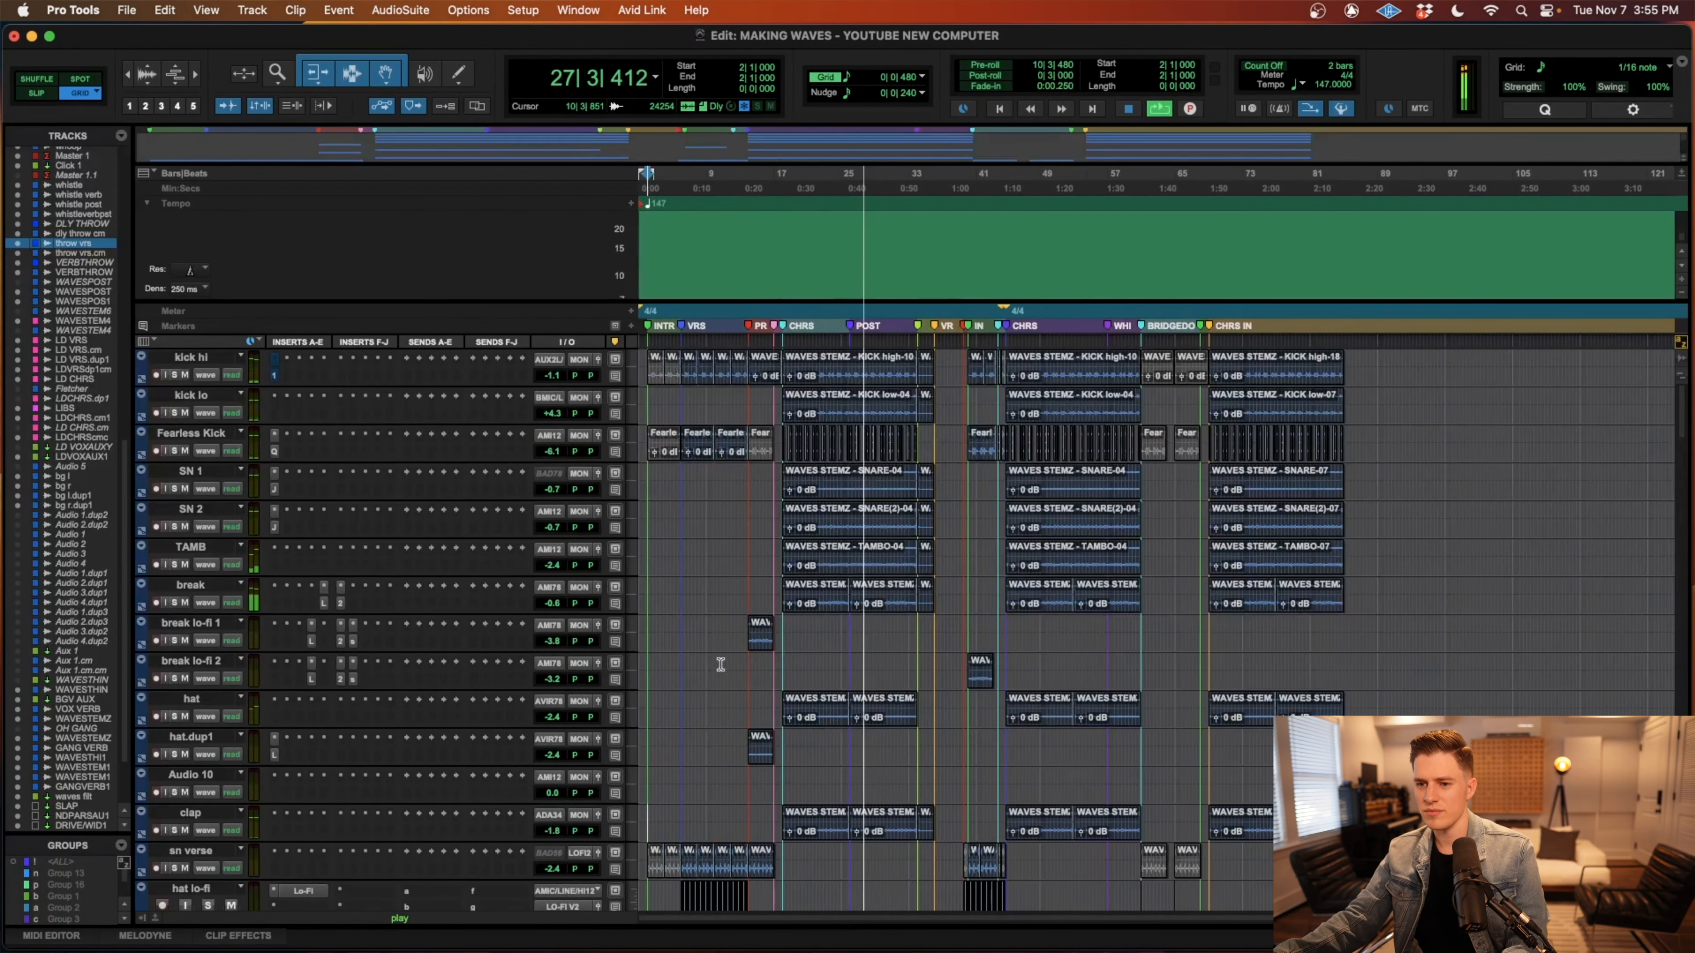
scroll(721, 664, "down", 3)
scroll(720, 664, "down", 12)
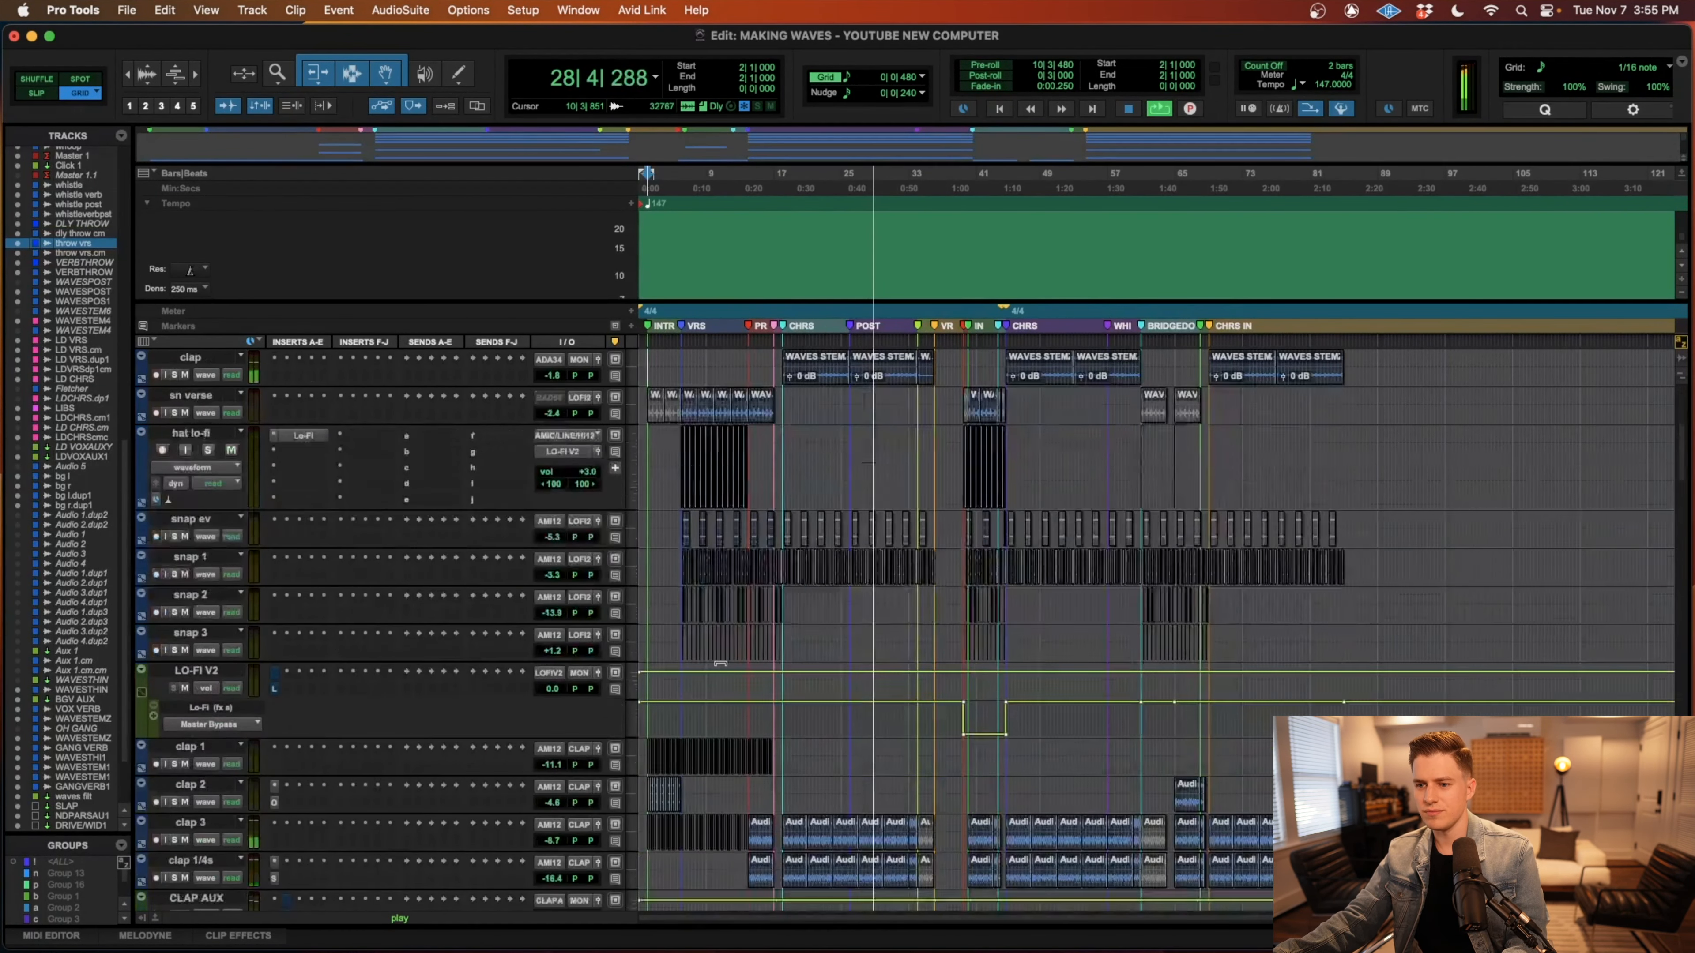
scroll(720, 664, "down", 14)
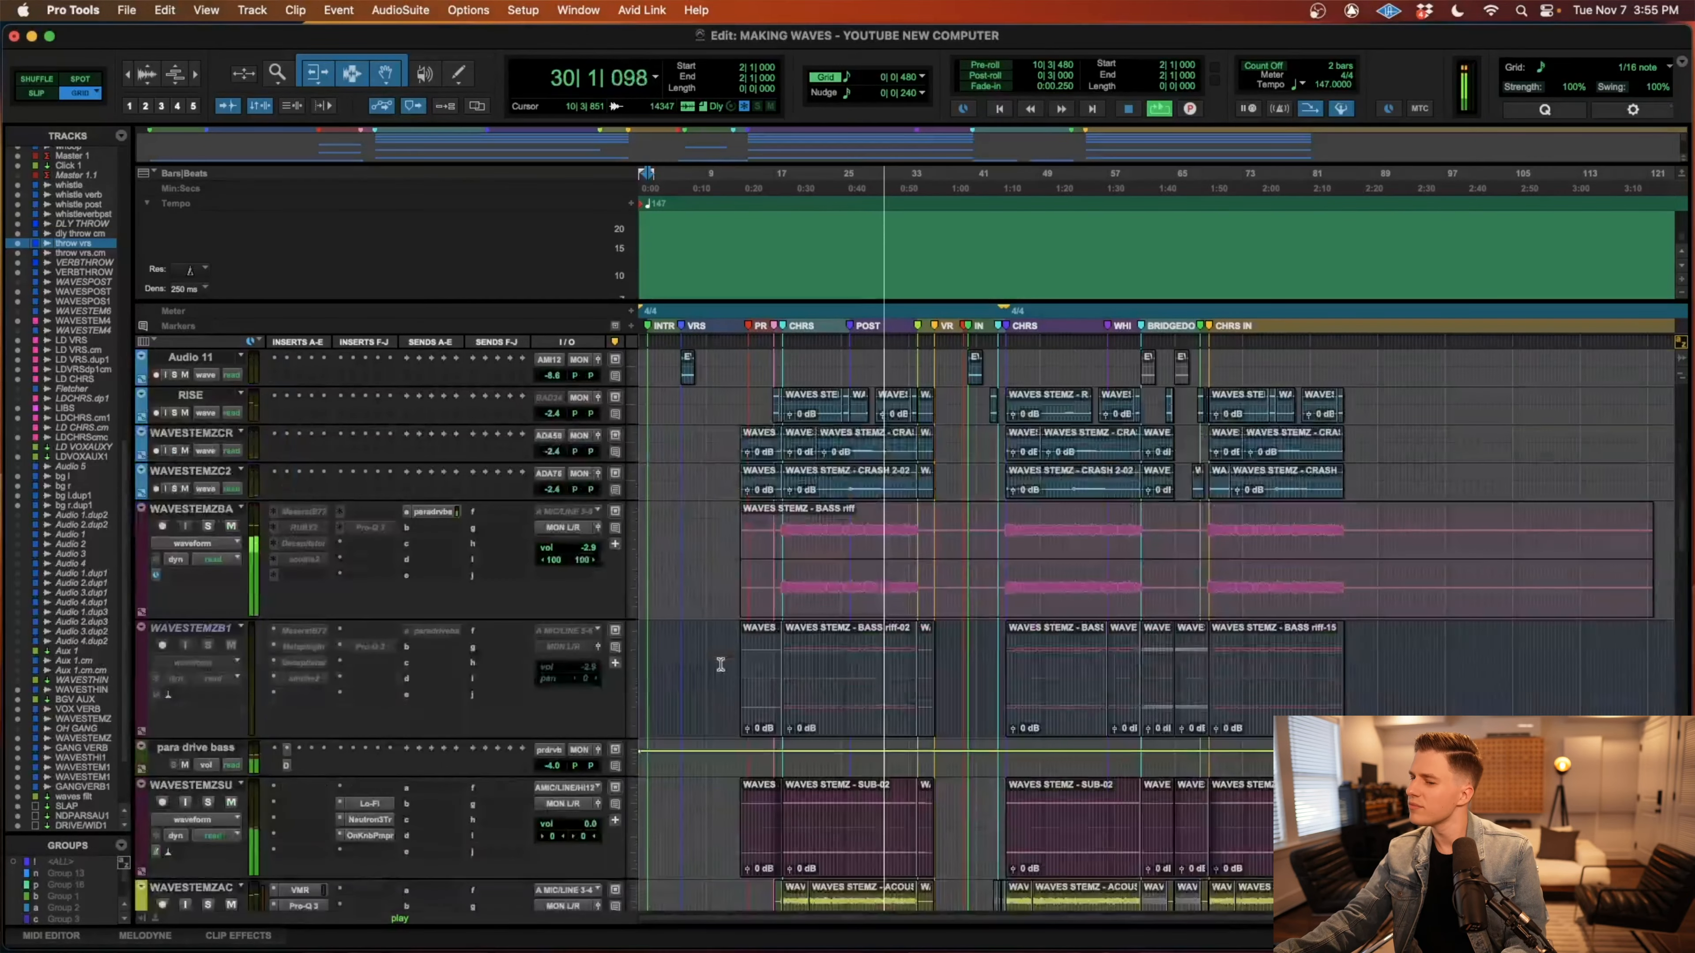
scroll(721, 668, "down", 2)
scroll(720, 666, "down", 6)
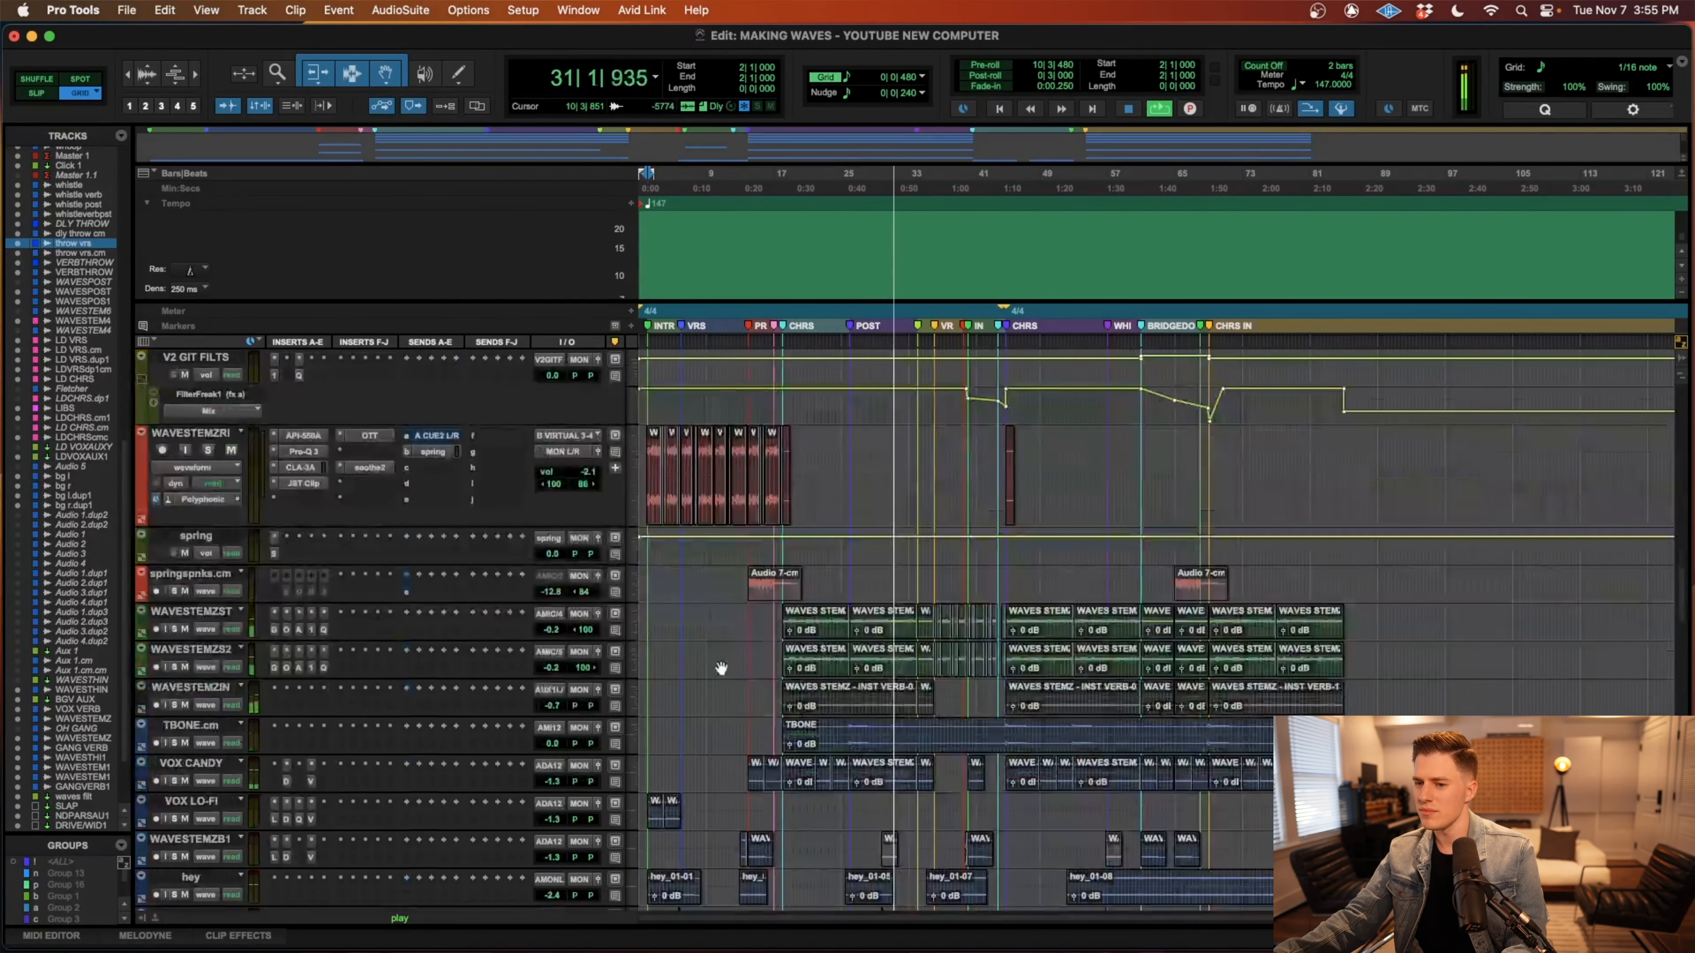
scroll(721, 668, "down", 6)
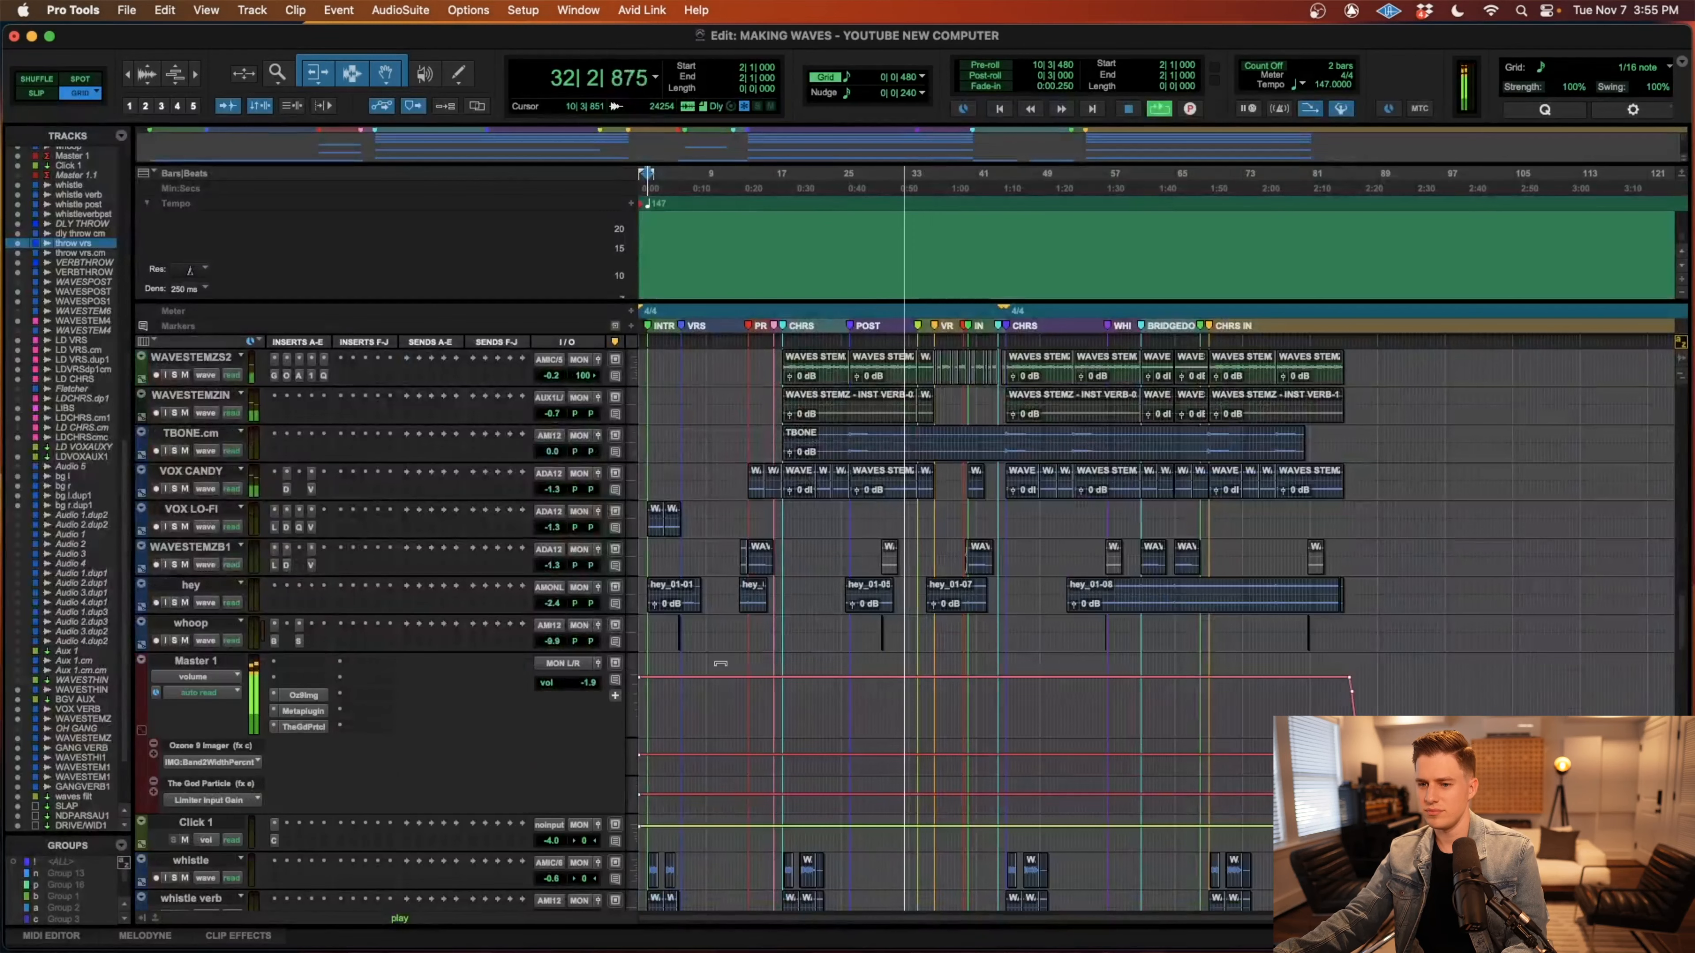
Follow the guitar, whistle, throw and verse vocal tracks as playback moves from the post-chorus through the second verse.
scroll(720, 665, "up", 5)
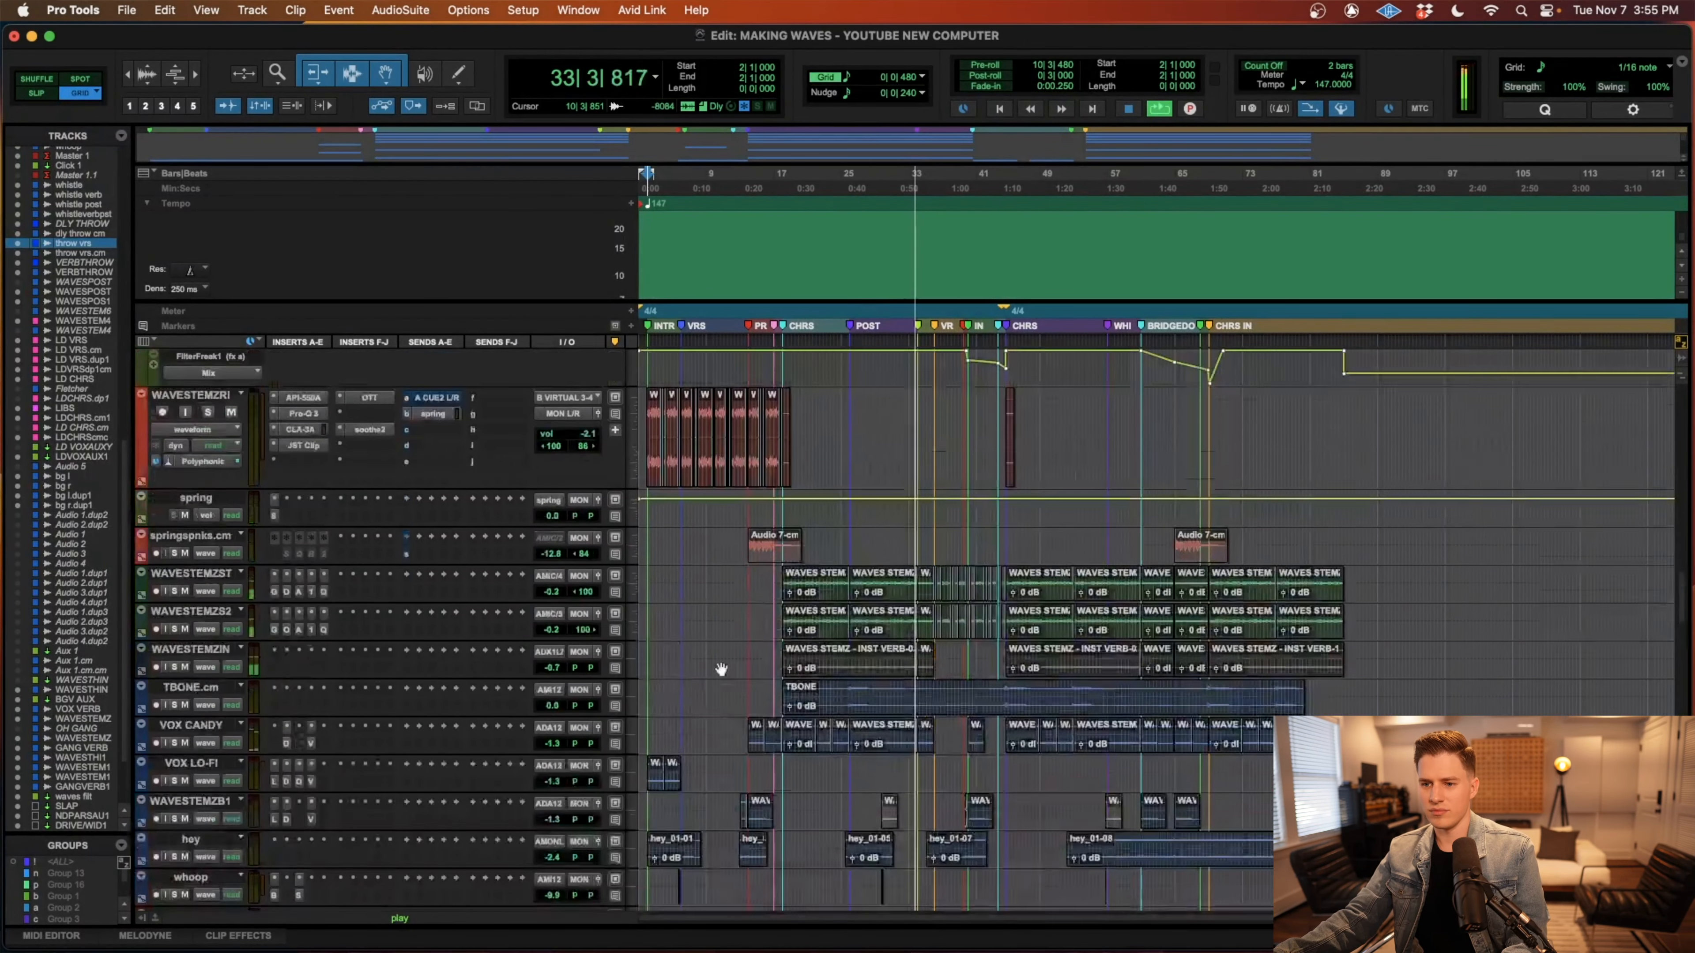
scroll(720, 665, "down", 8)
scroll(720, 665, "down", 10)
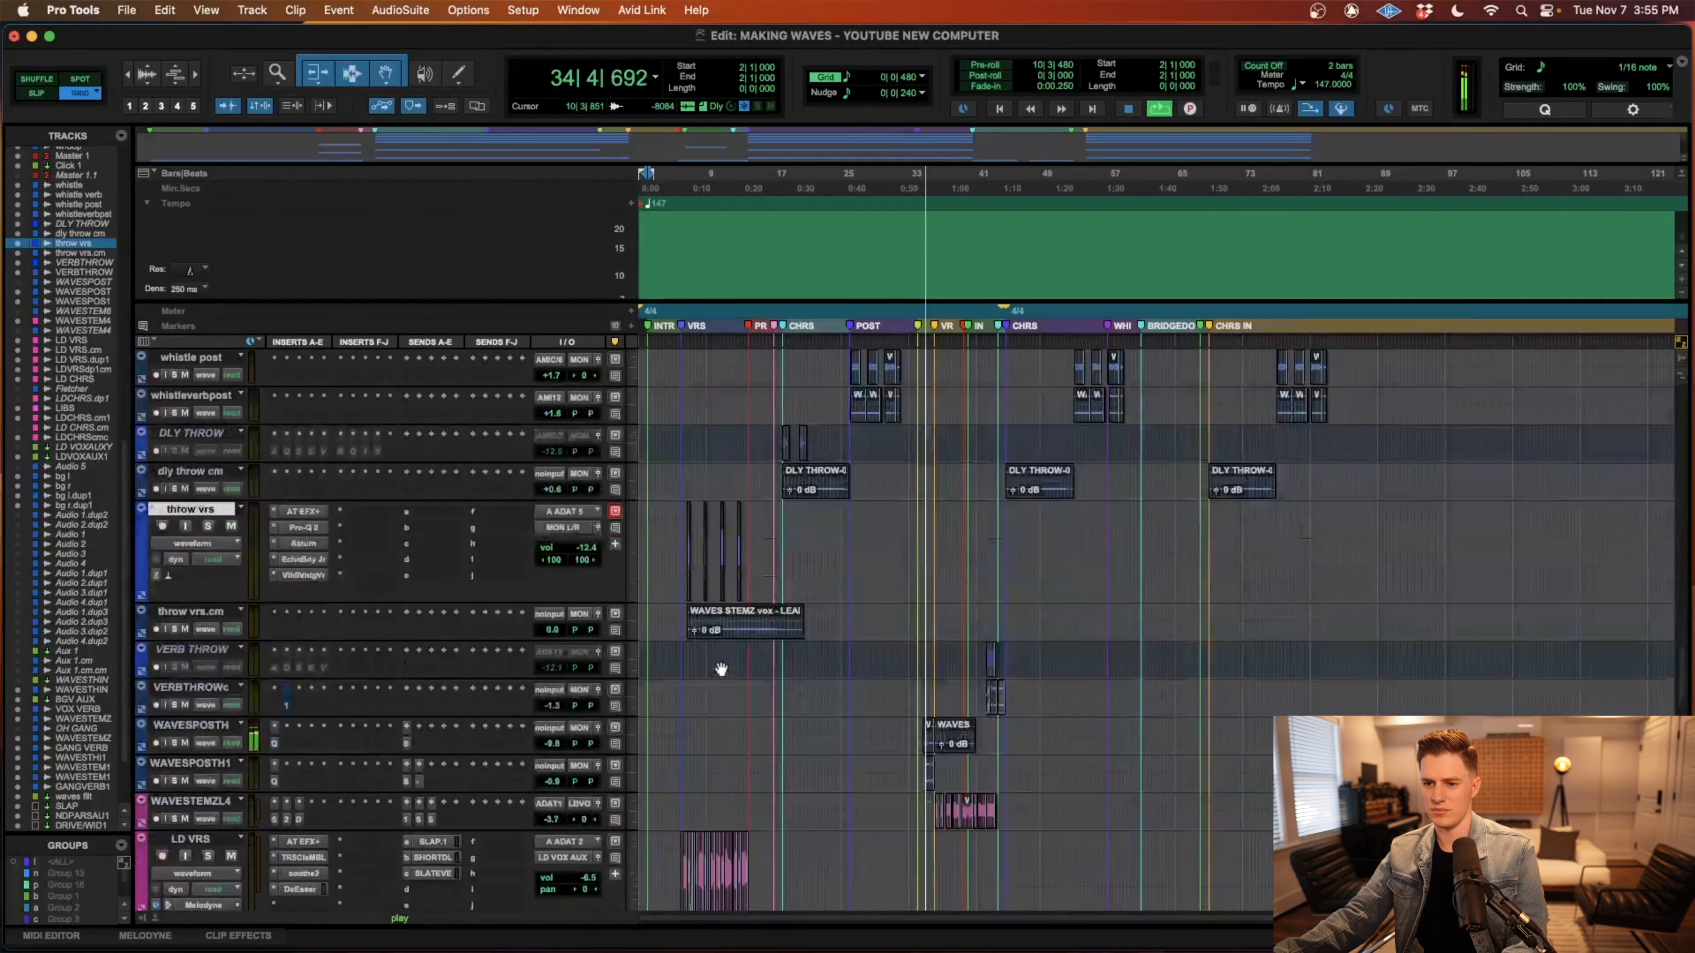
key("t")
scroll(899, 676, "right", 3)
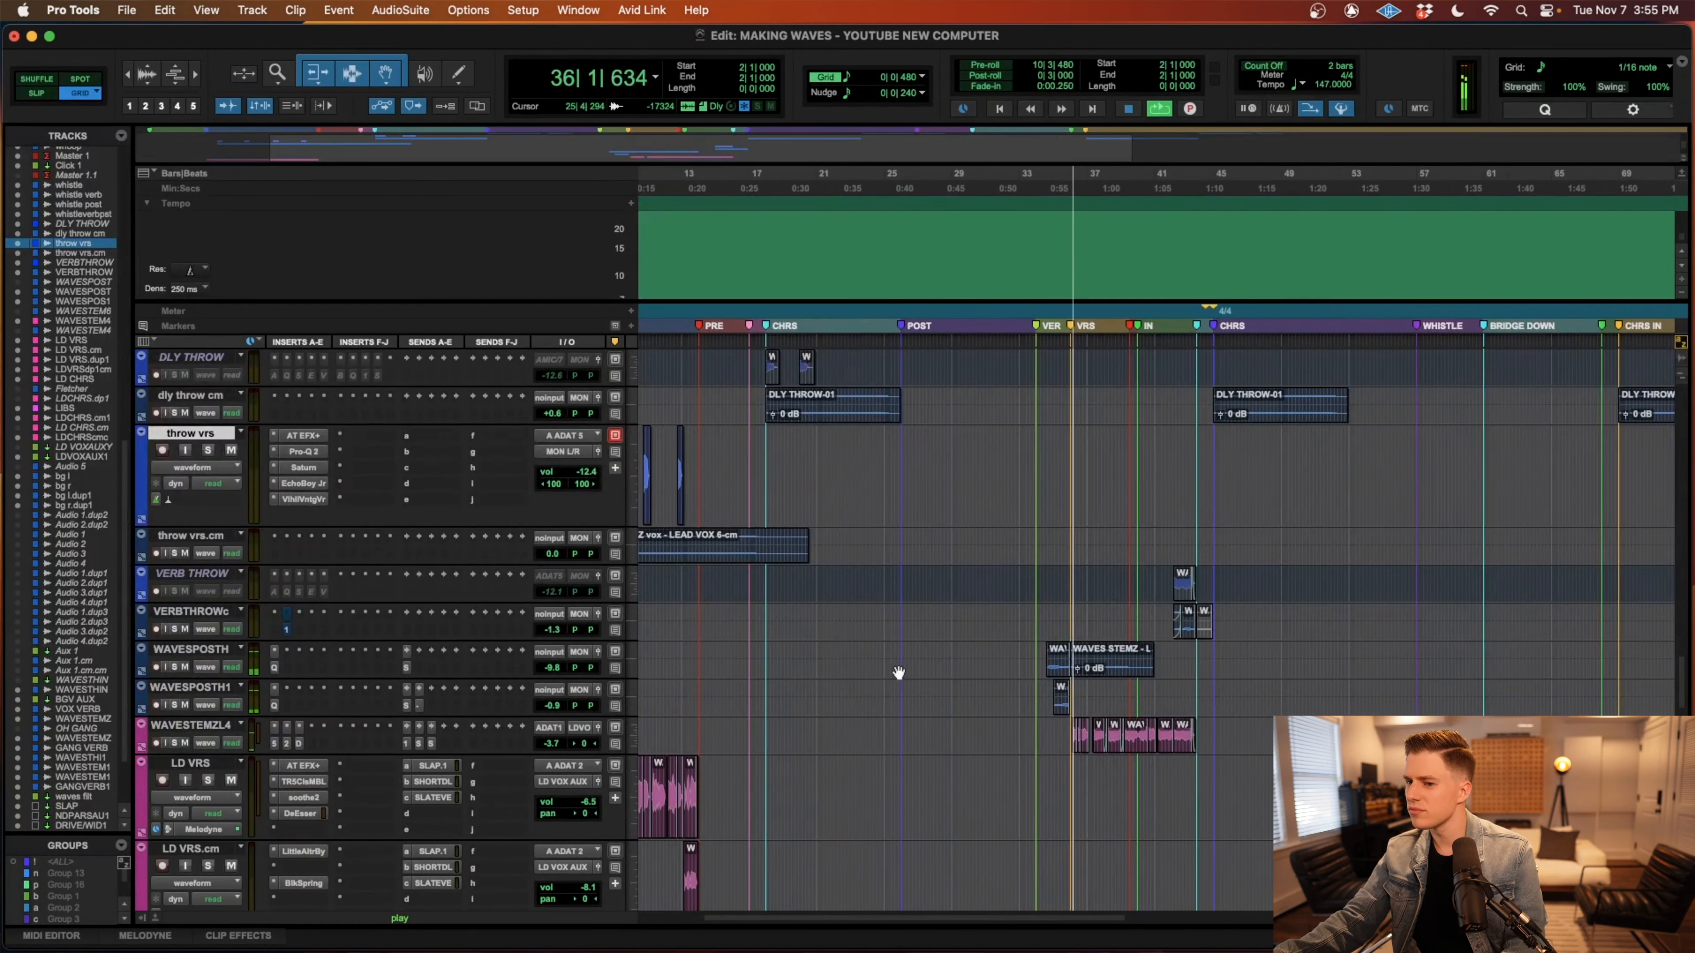
scroll(900, 674, "right", 3)
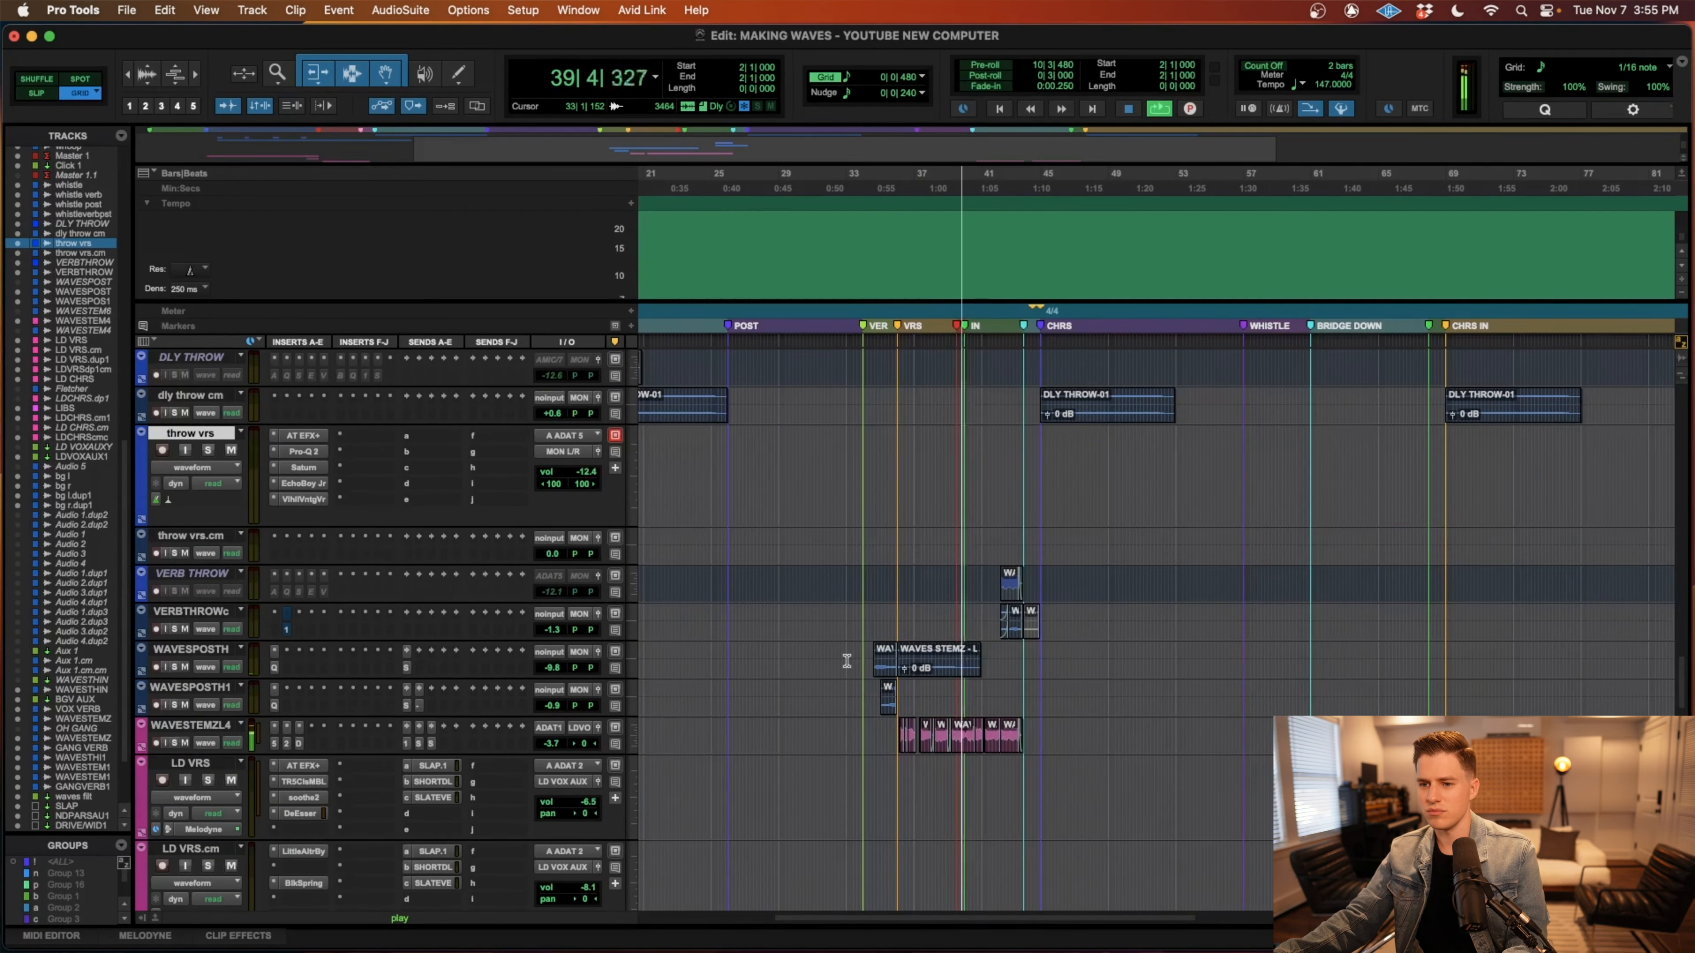
Follow the bass, snap, riser, crash and vocal candy tracks as the IN section plays into the second chorus.
scroll(846, 661, "right", 2)
scroll(846, 660, "down", 10)
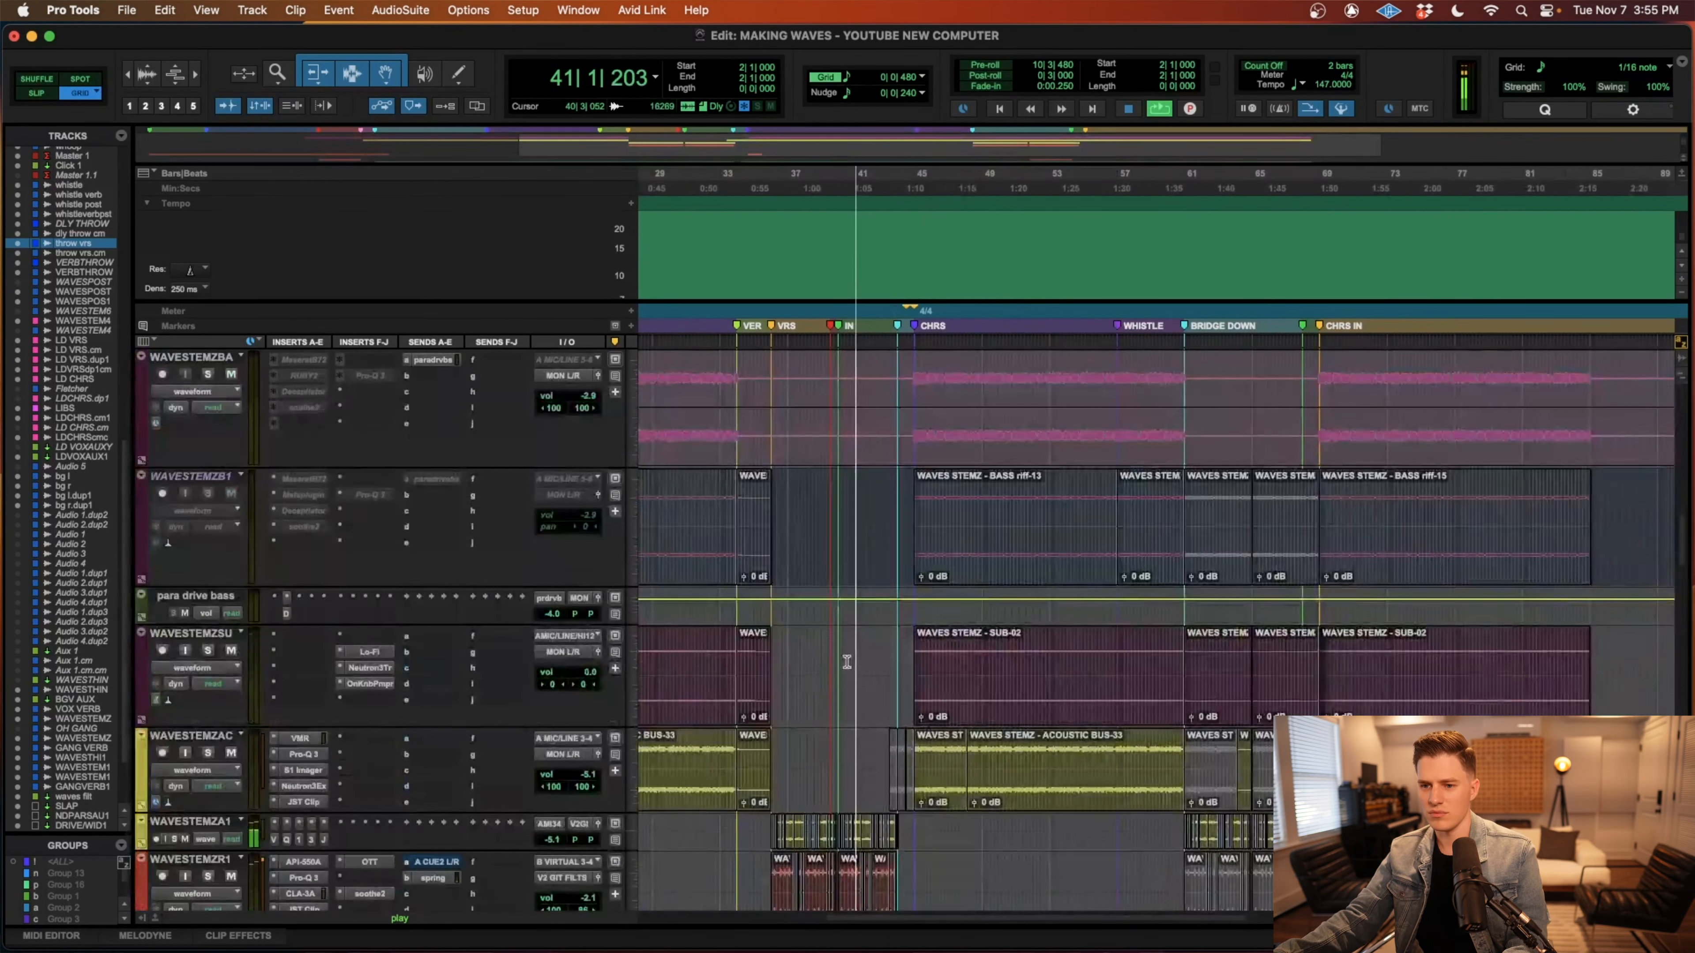
scroll(846, 661, "down", 10)
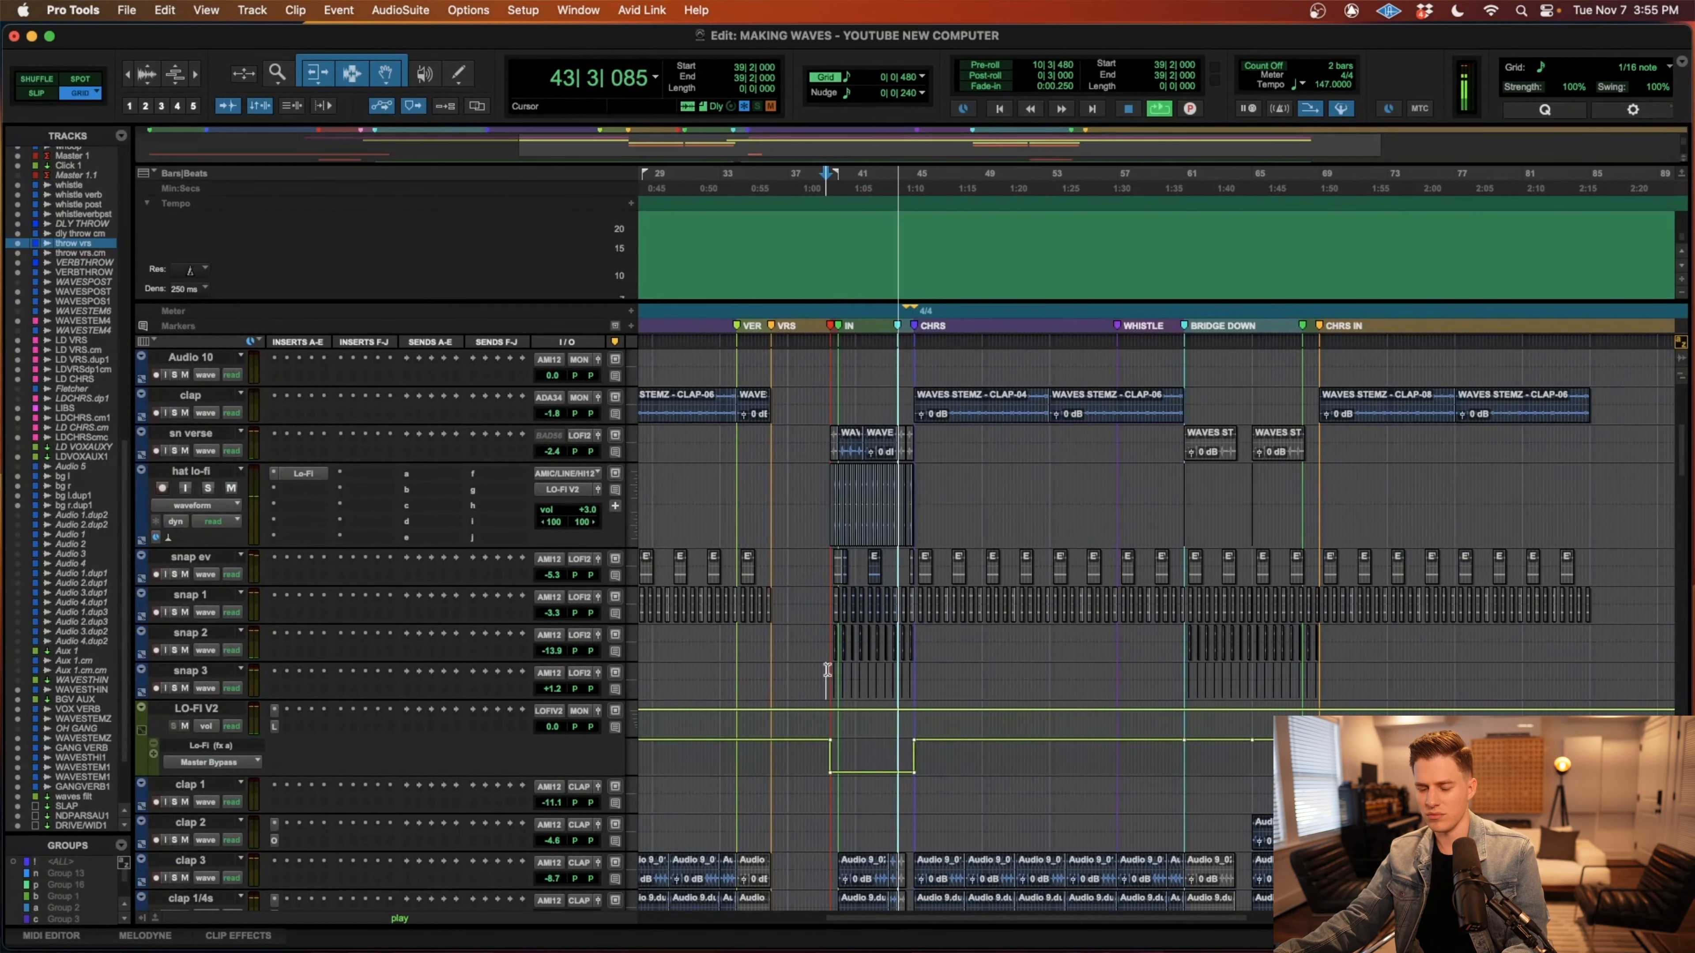
scroll(828, 670, "down", 10)
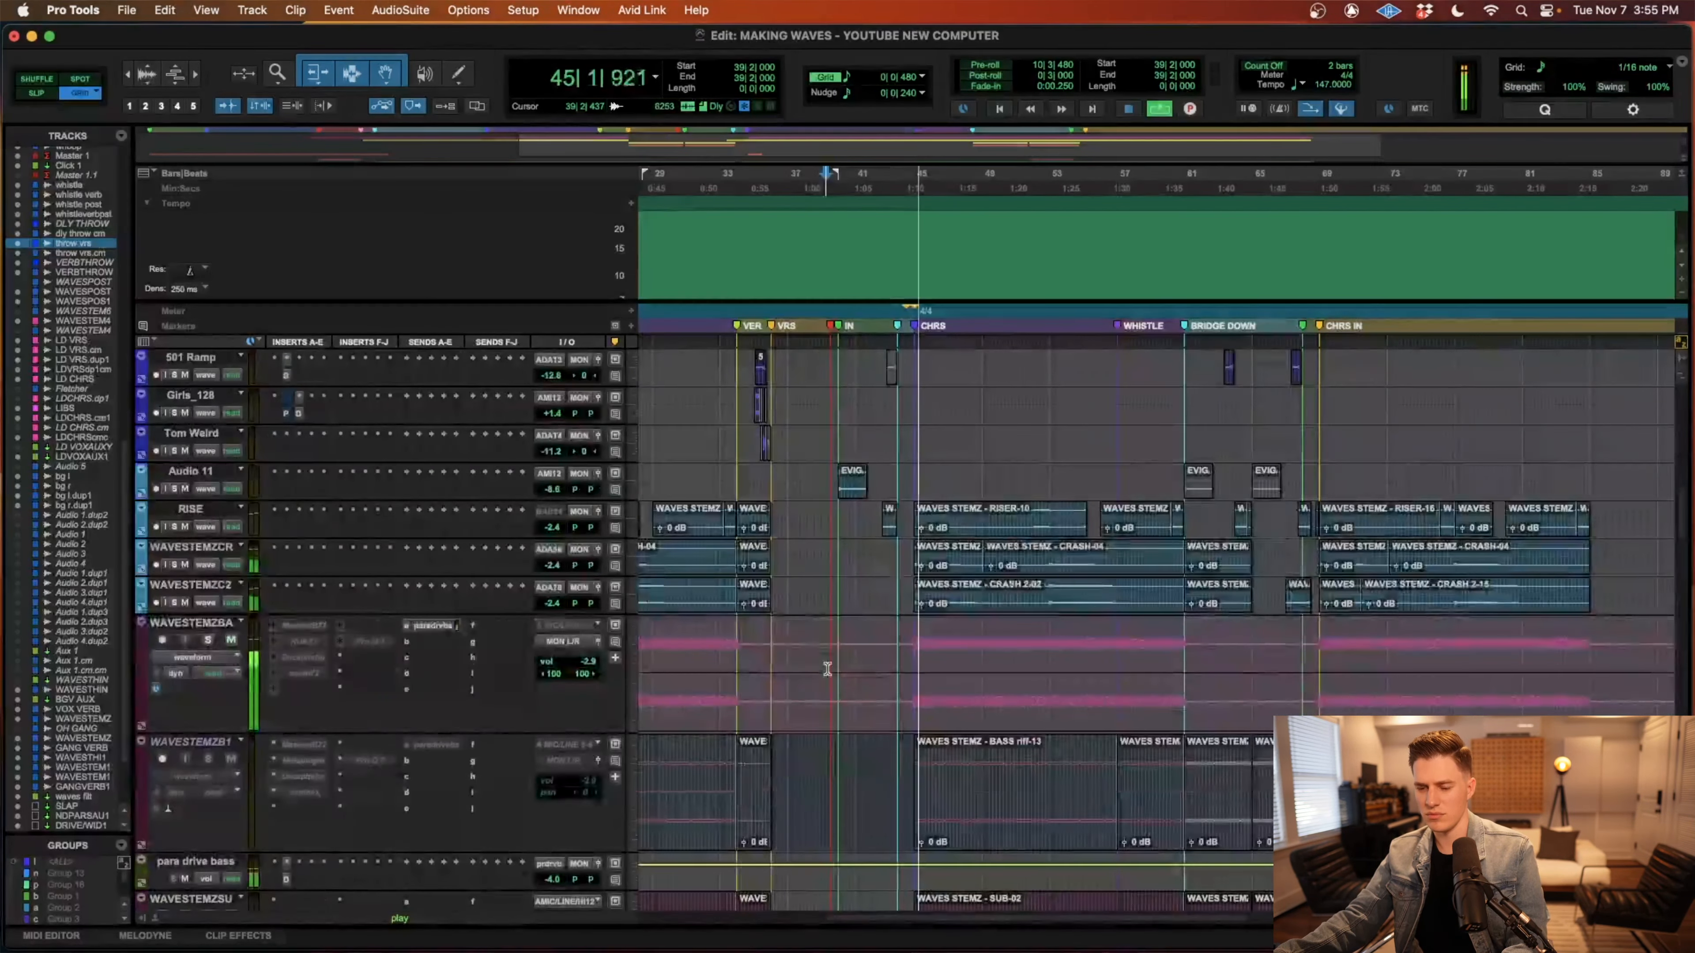
scroll(827, 672, "up", 15)
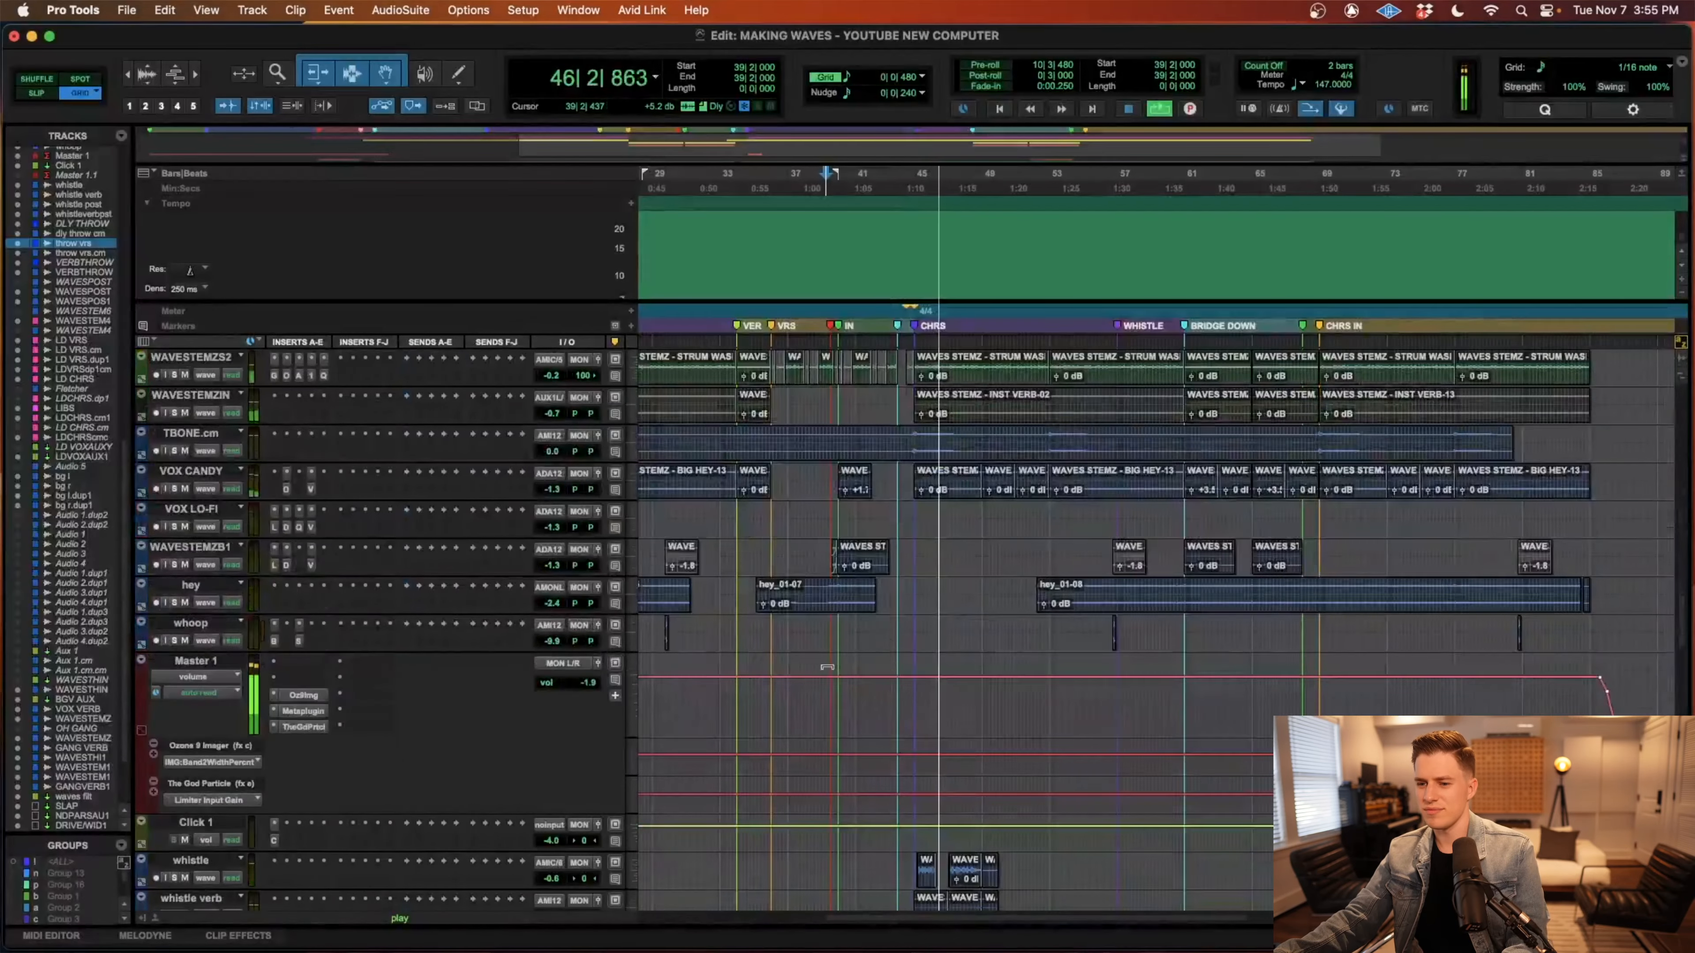
Examine the verb throw, LD VRS and LD CHRS lead vocal tracks while the second chorus plays.
scroll(827, 668, "down", 12)
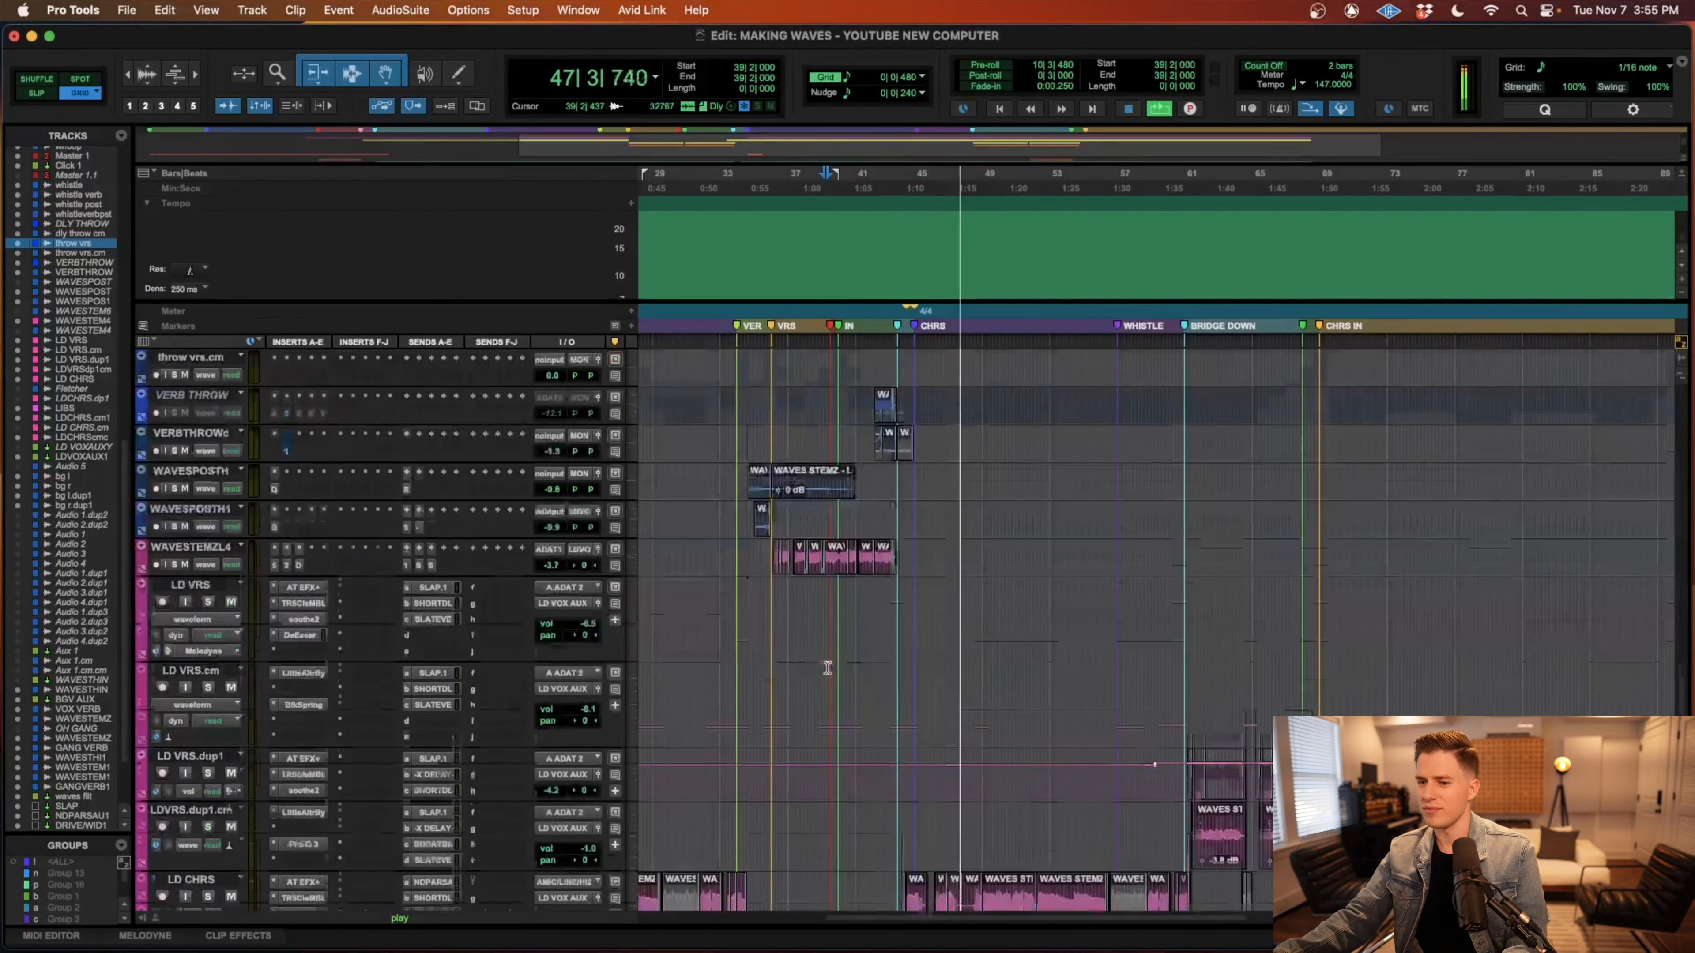
scroll(827, 668, "down", 5)
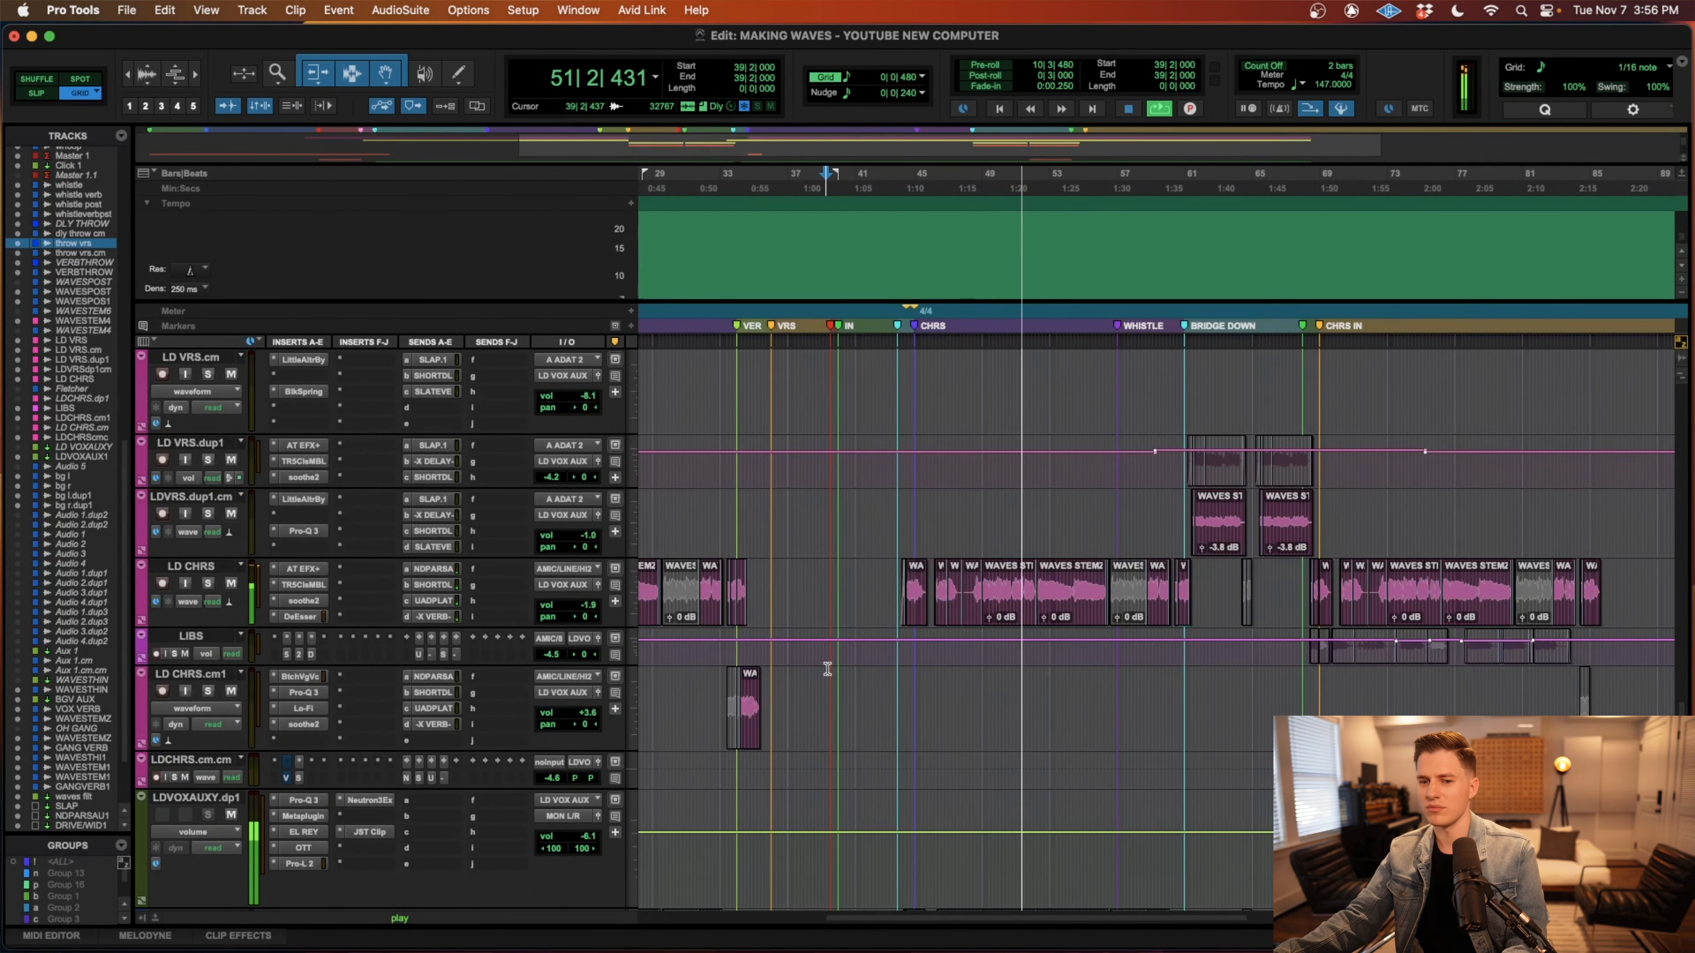
scroll(828, 669, "down", 4)
scroll(828, 669, "up", 4)
scroll(827, 669, "down", 10)
scroll(828, 670, "down", 10)
scroll(827, 669, "up", 15)
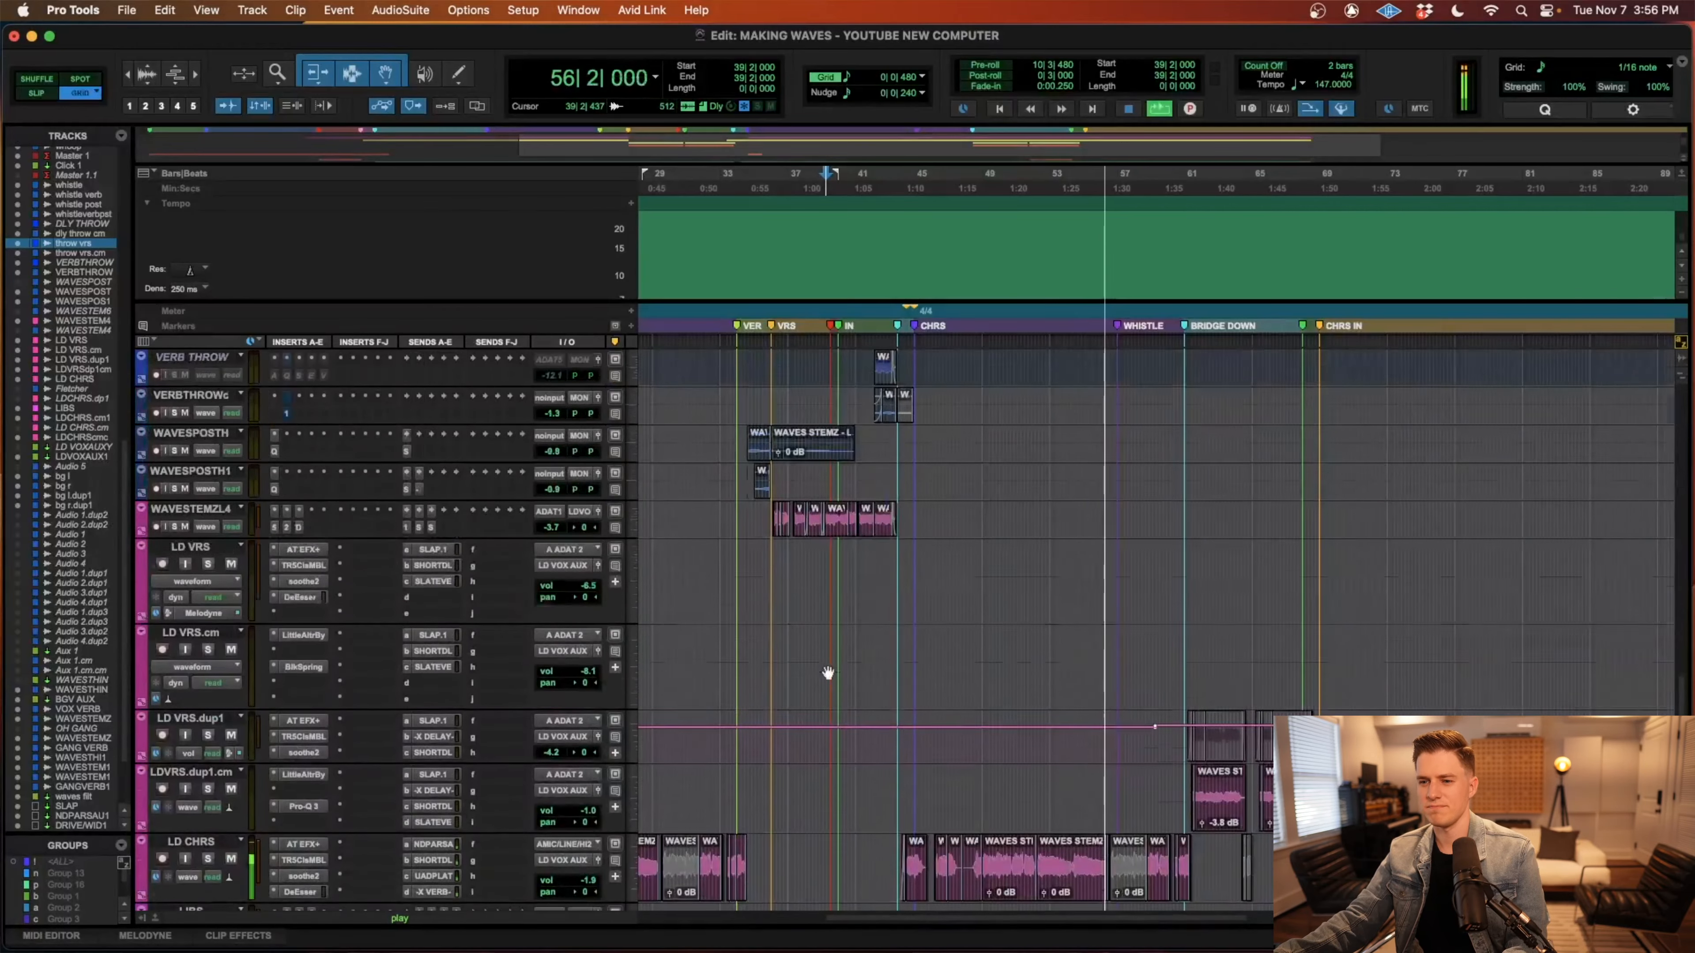
Follow the strummed guitar, drum, fill, crash and bass tracks as the WHISTLE section plays into BRIDGE DOWN.
scroll(827, 673, "down", 20)
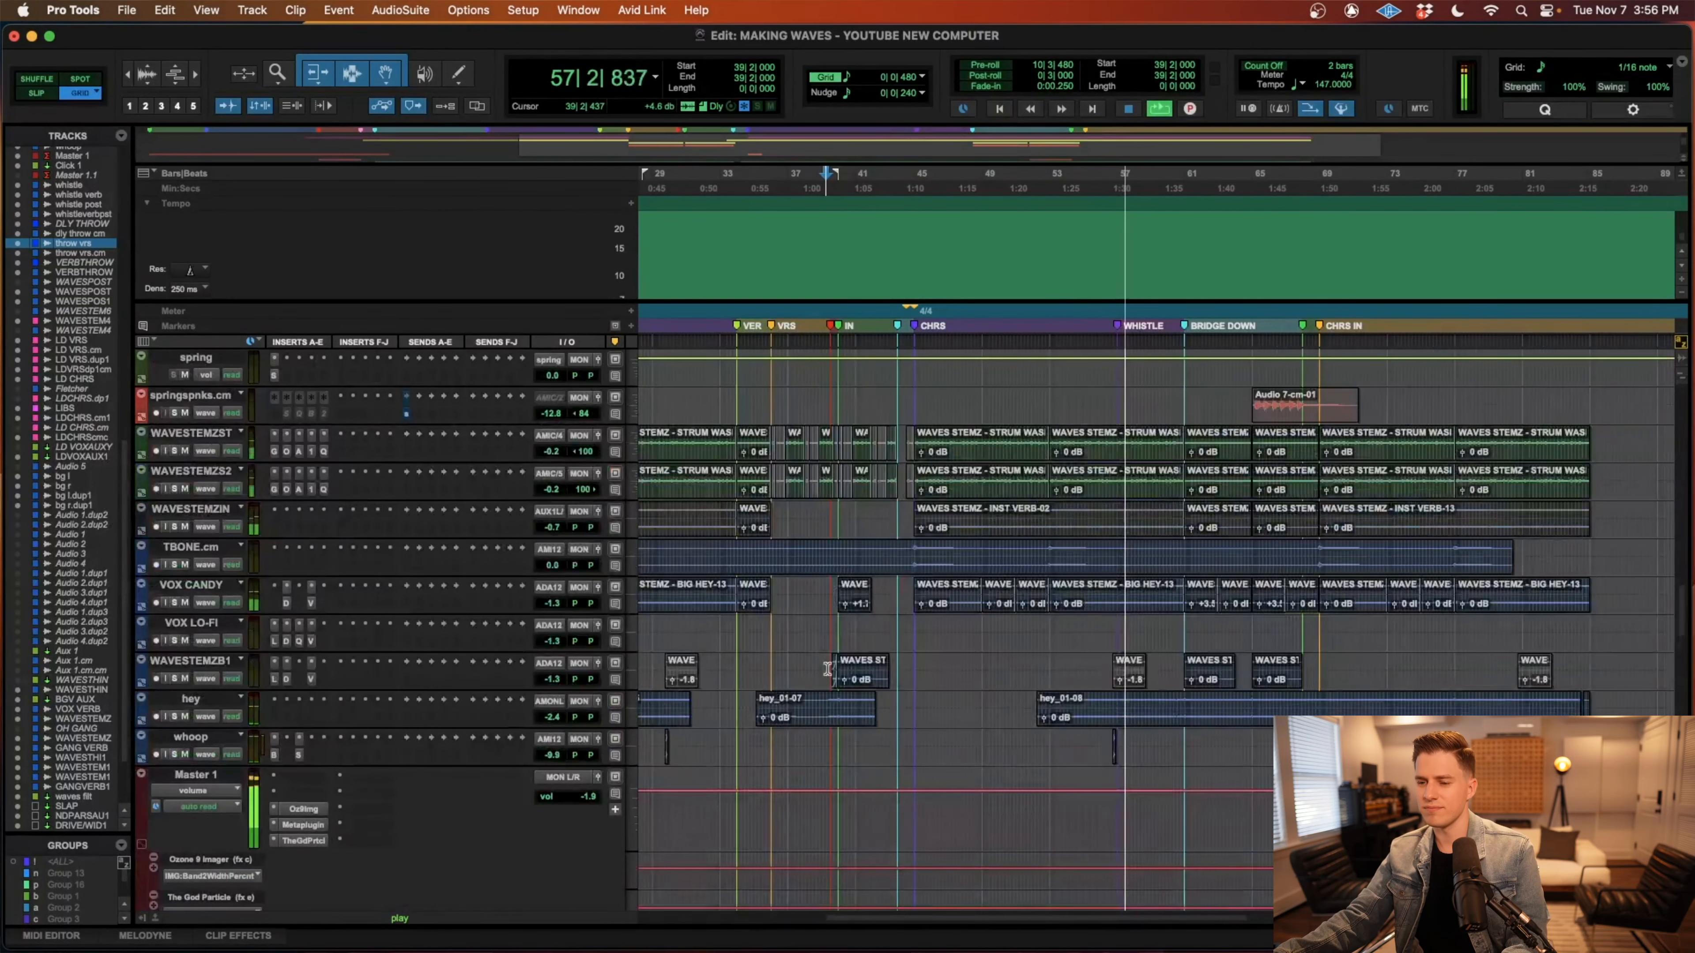
scroll(828, 669, "up", 15)
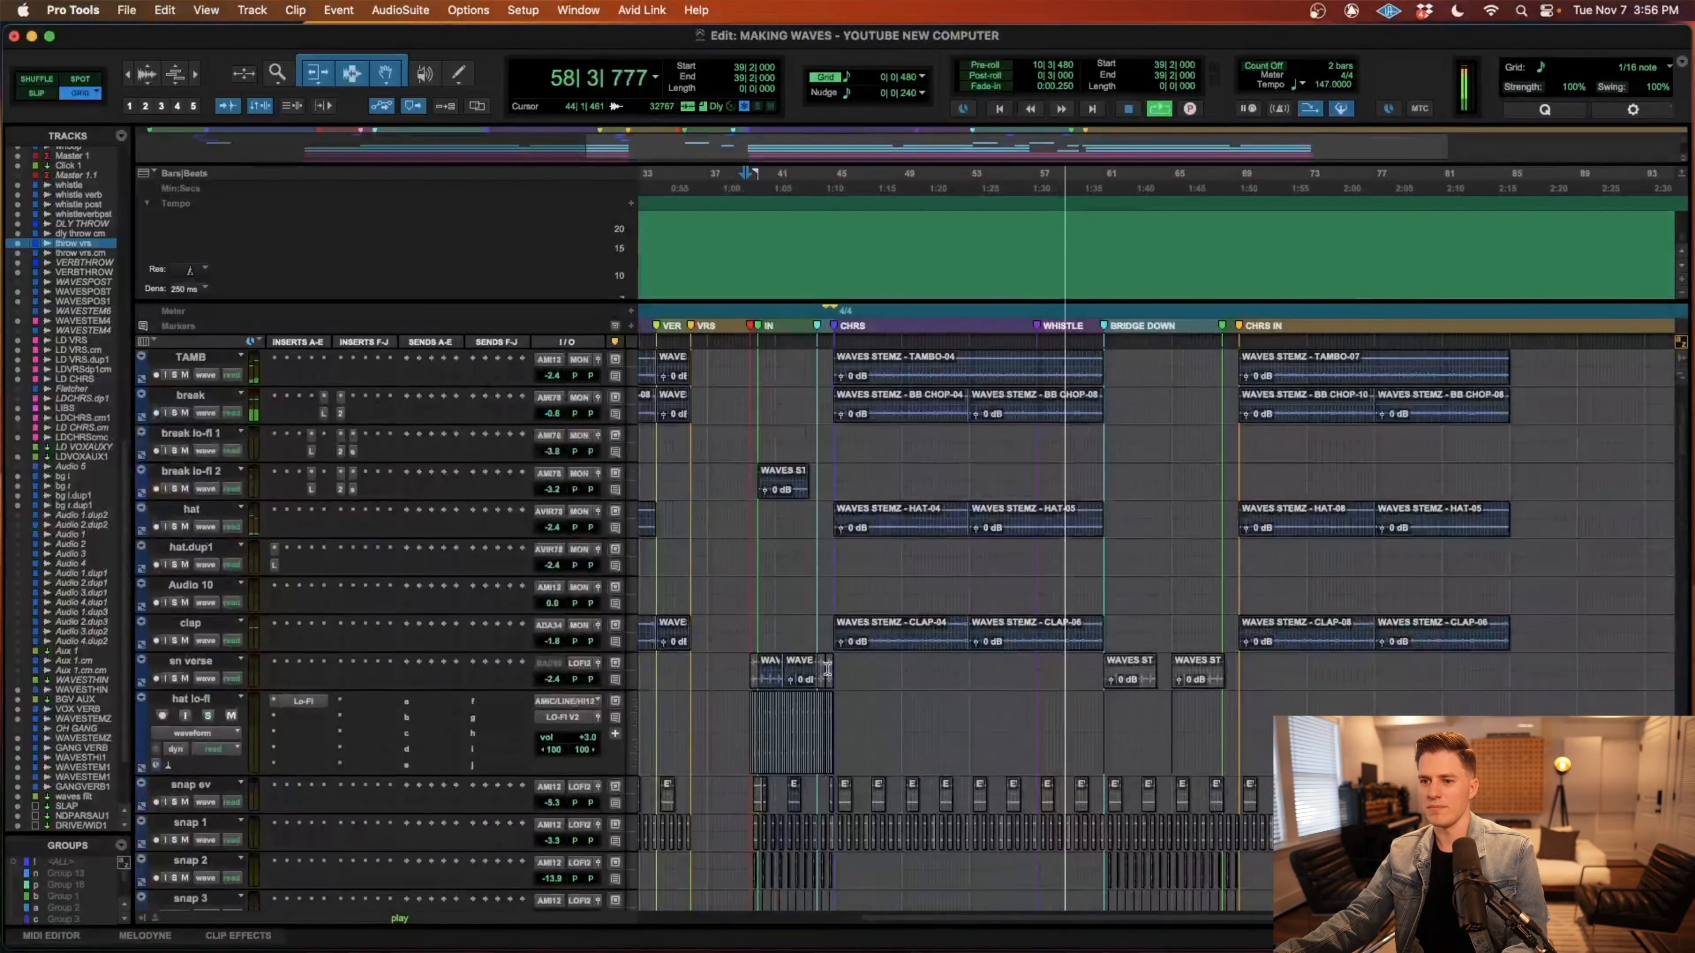
scroll(828, 669, "up", 5)
scroll(828, 673, "down", 7)
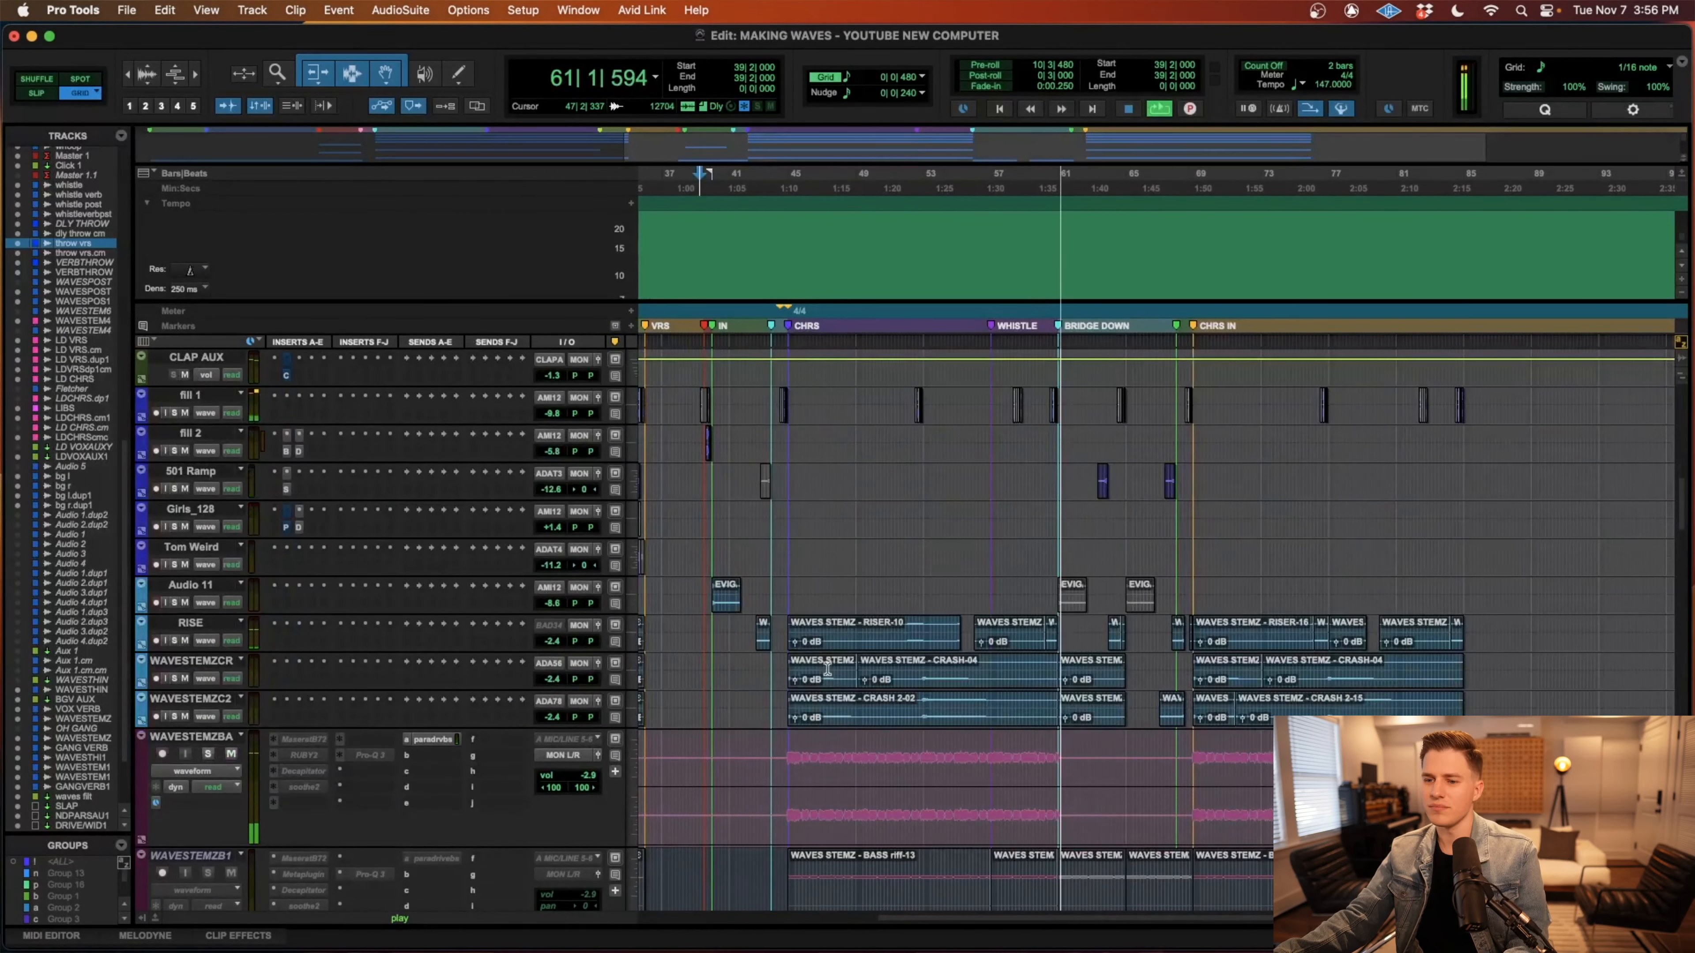
scroll(828, 669, "down", 15)
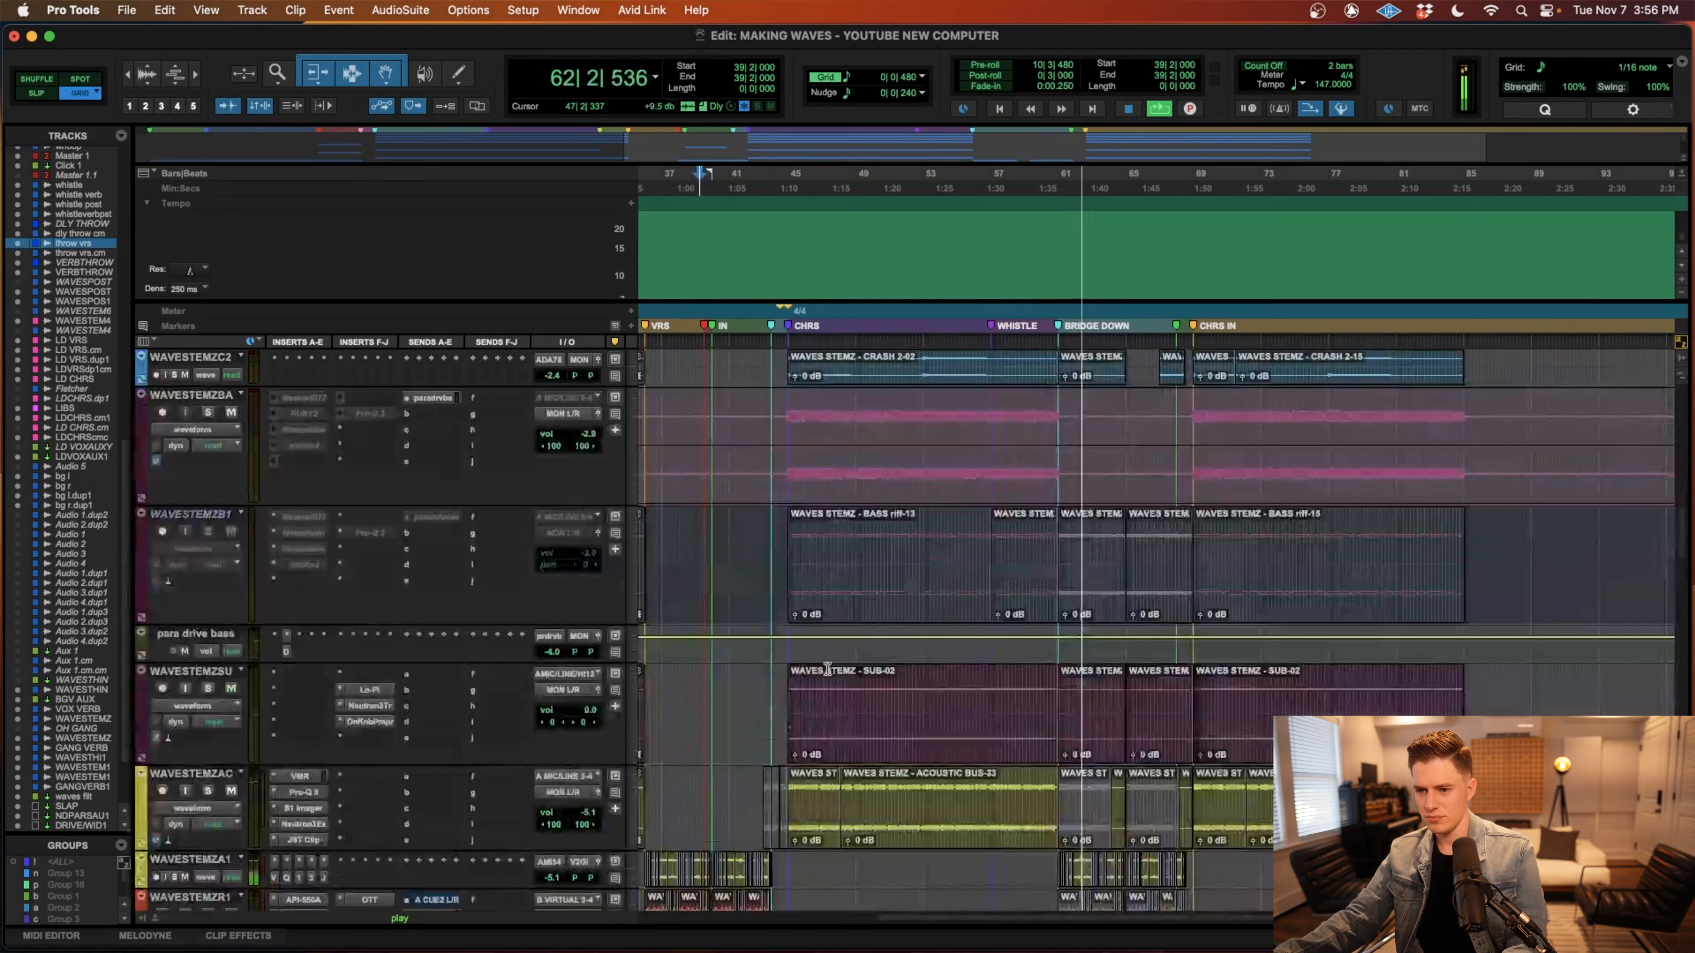
scroll(828, 669, "up", 2)
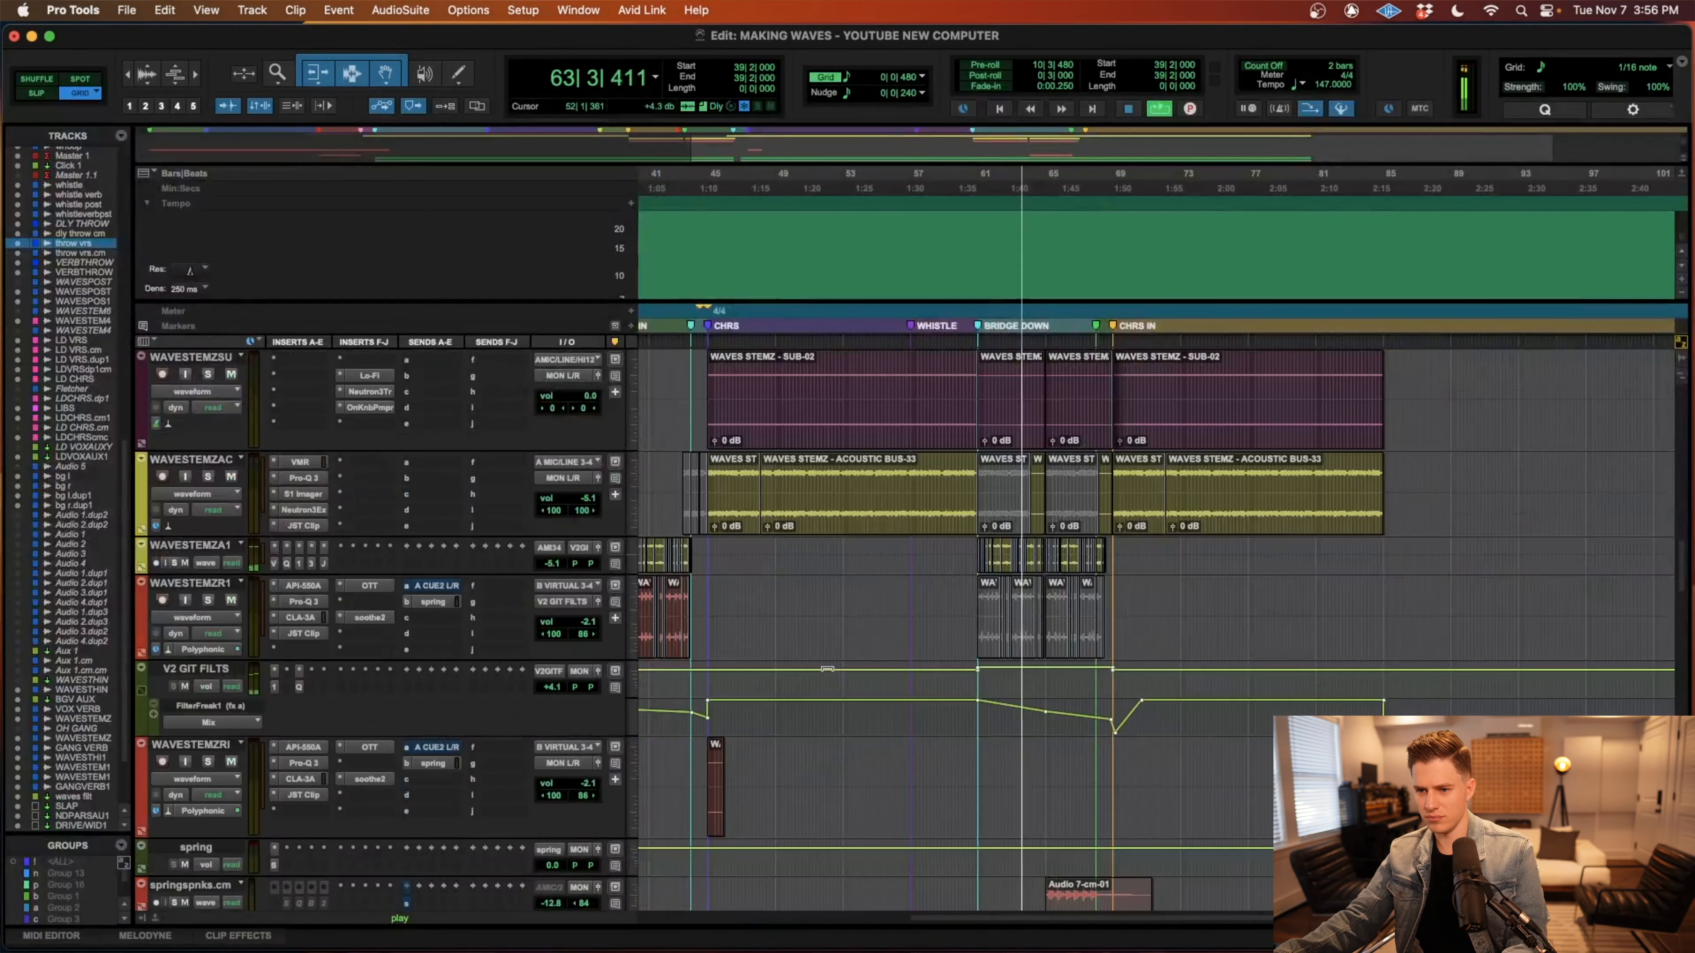
Examine the V2 GIT FILTS automation, background vocals, effect returns and lead vocals as BRIDGE DOWN plays into the last chorus.
key("r")
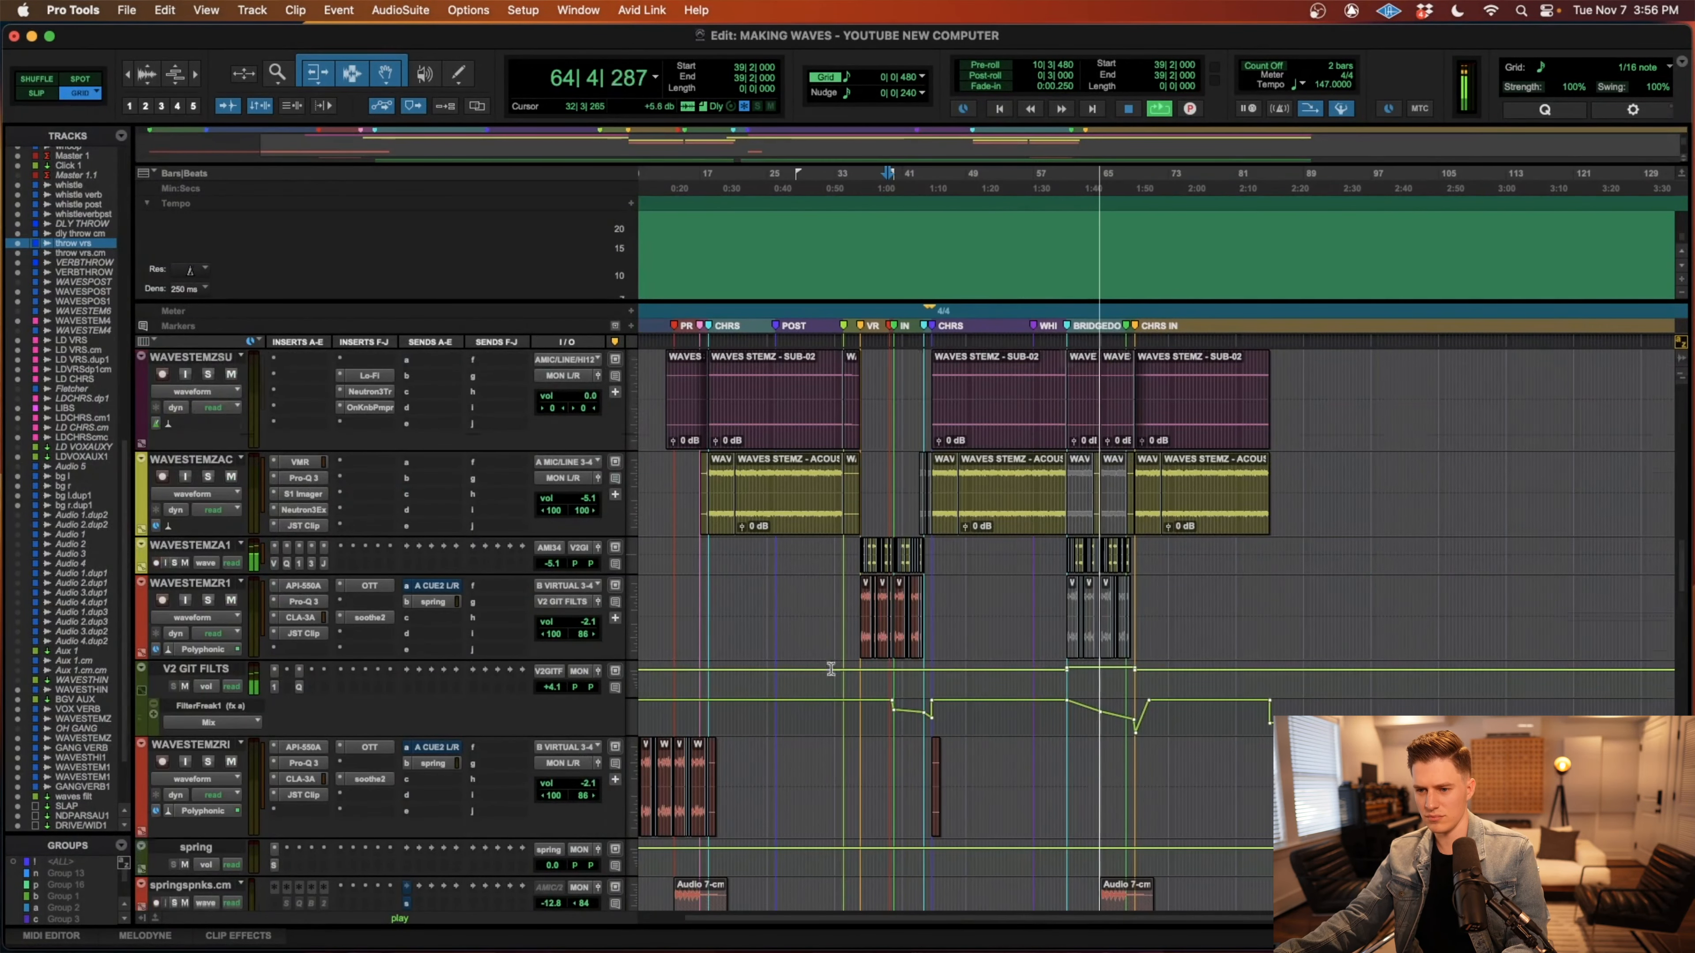
scroll(830, 669, "down", 20)
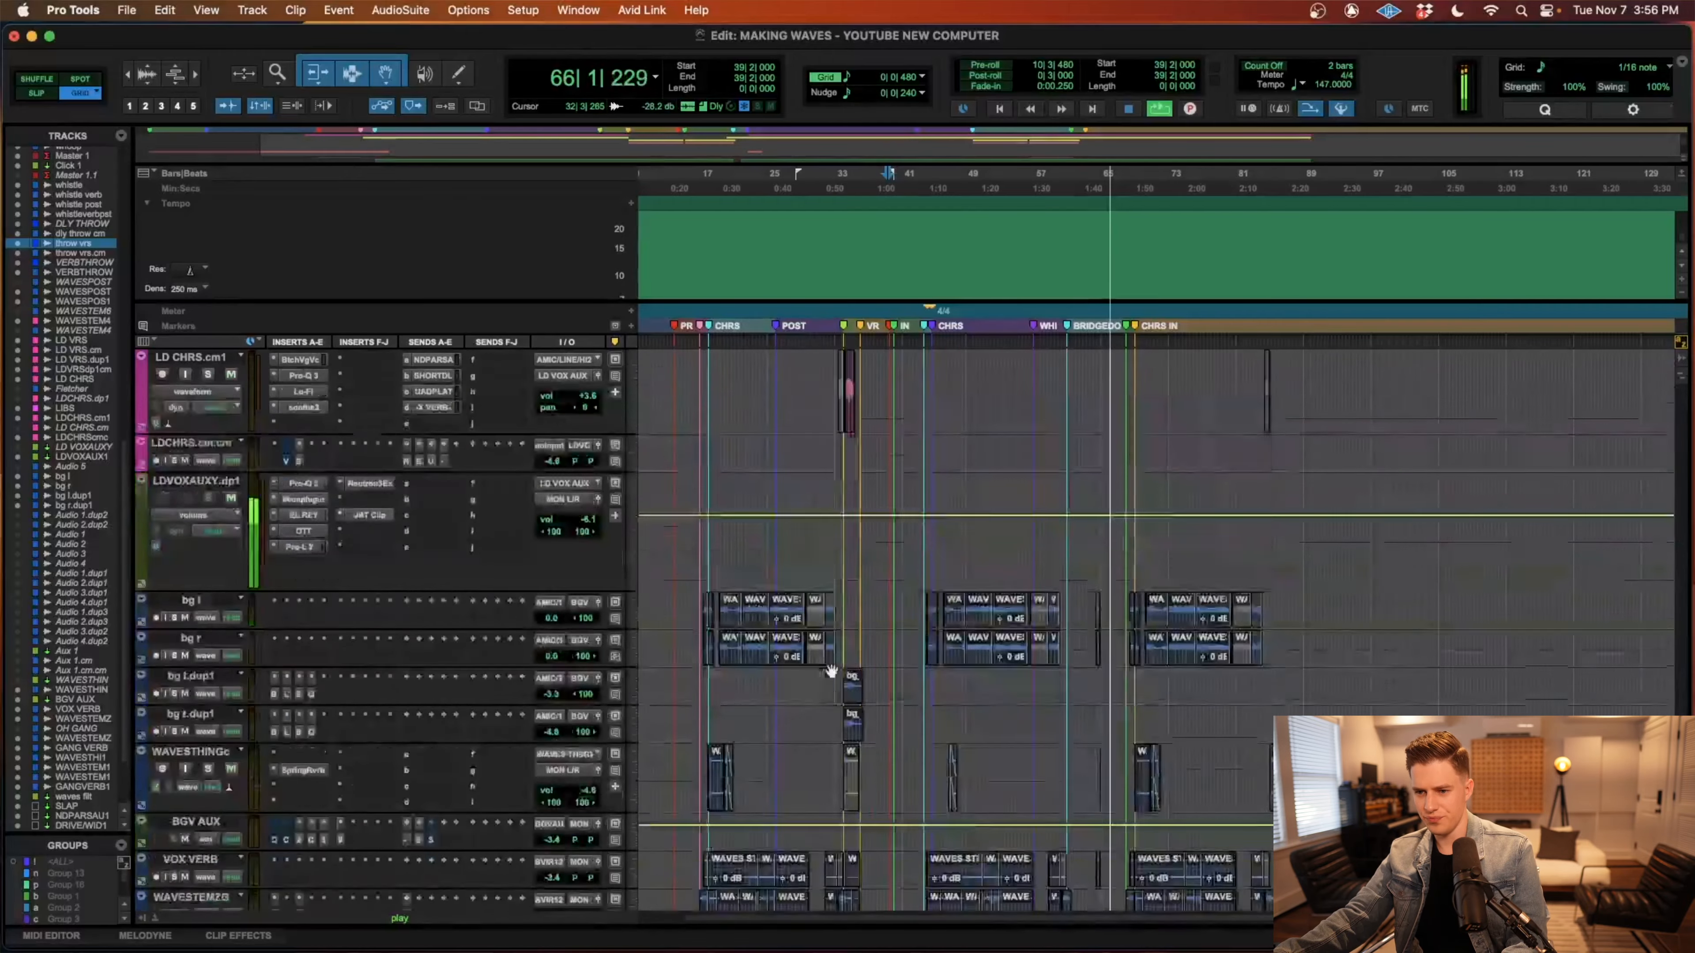
scroll(831, 669, "down", 20)
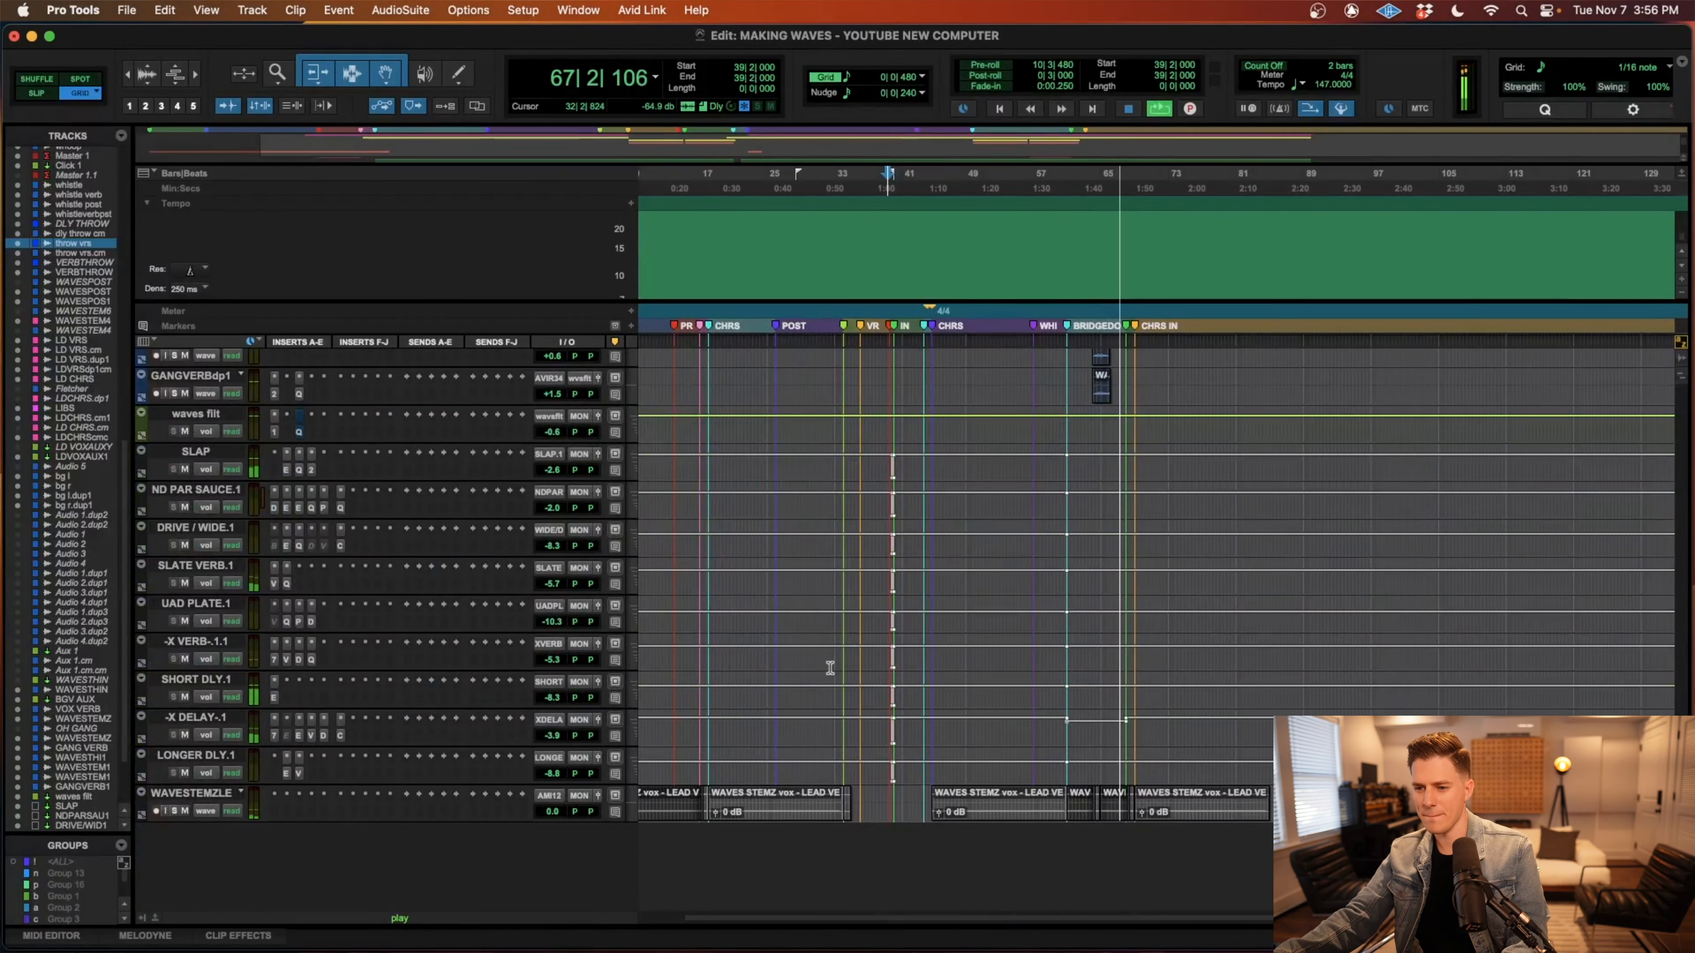
scroll(831, 668, "up", 20)
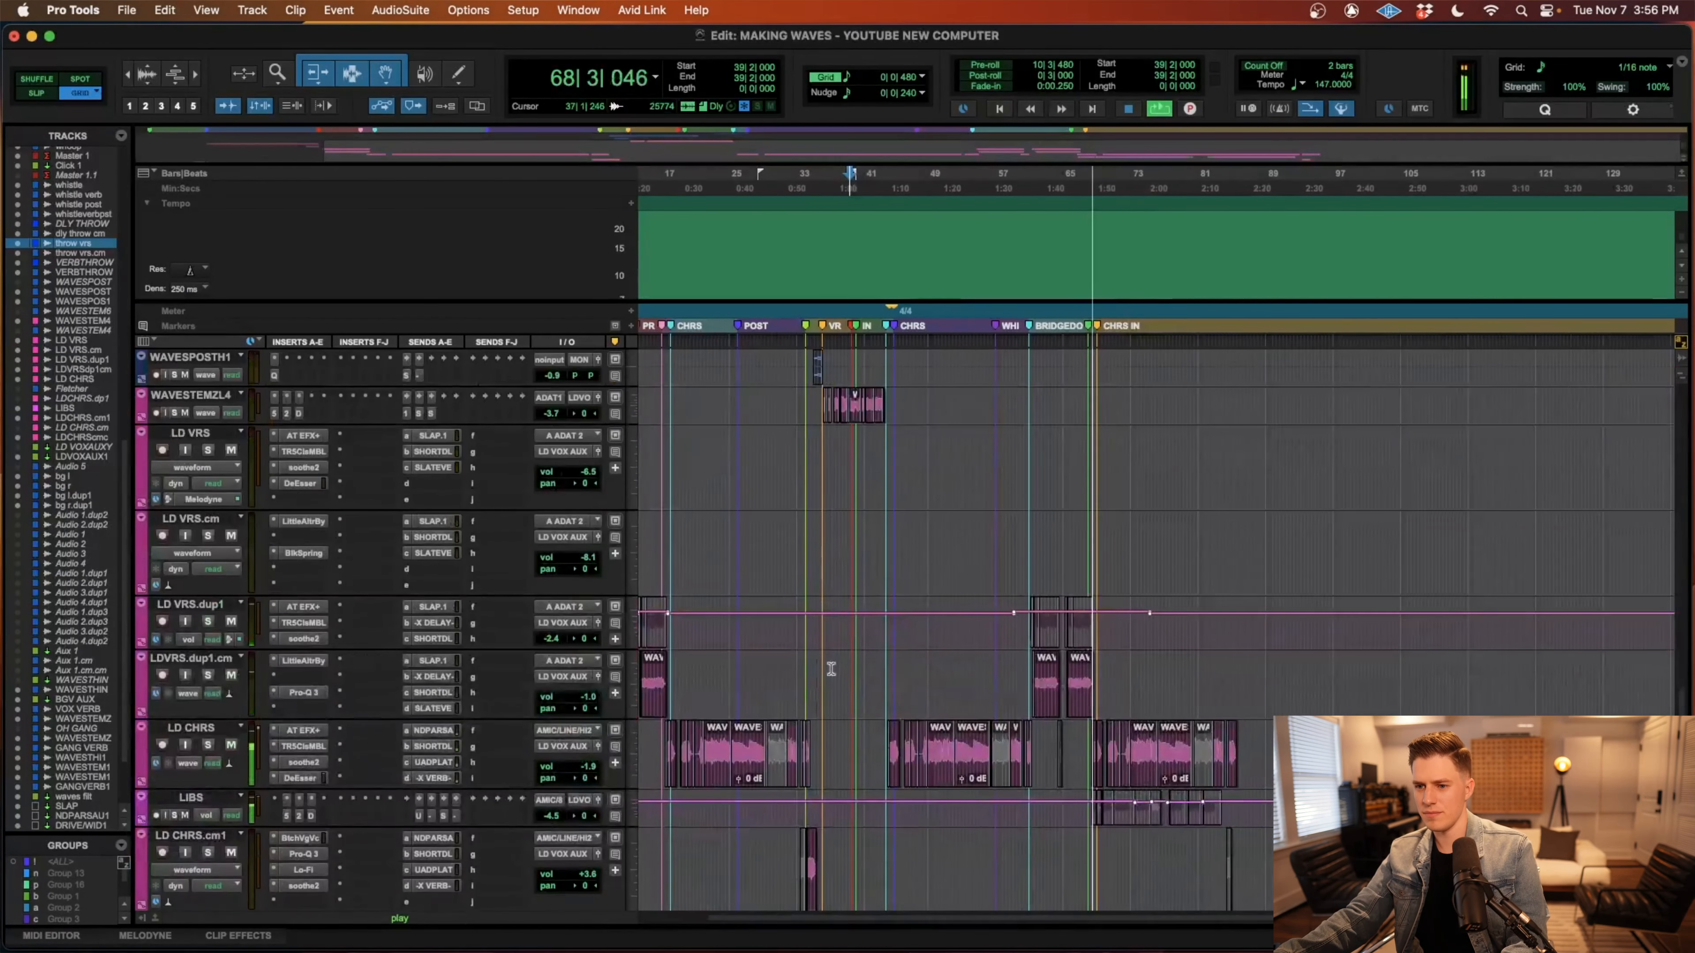
Follow the whistle, LD CHRS, LIBS and Master 1 tracks through the last chorus, placing the edit cursor at 67|3|000.
scroll(1069, 742, "up", 20)
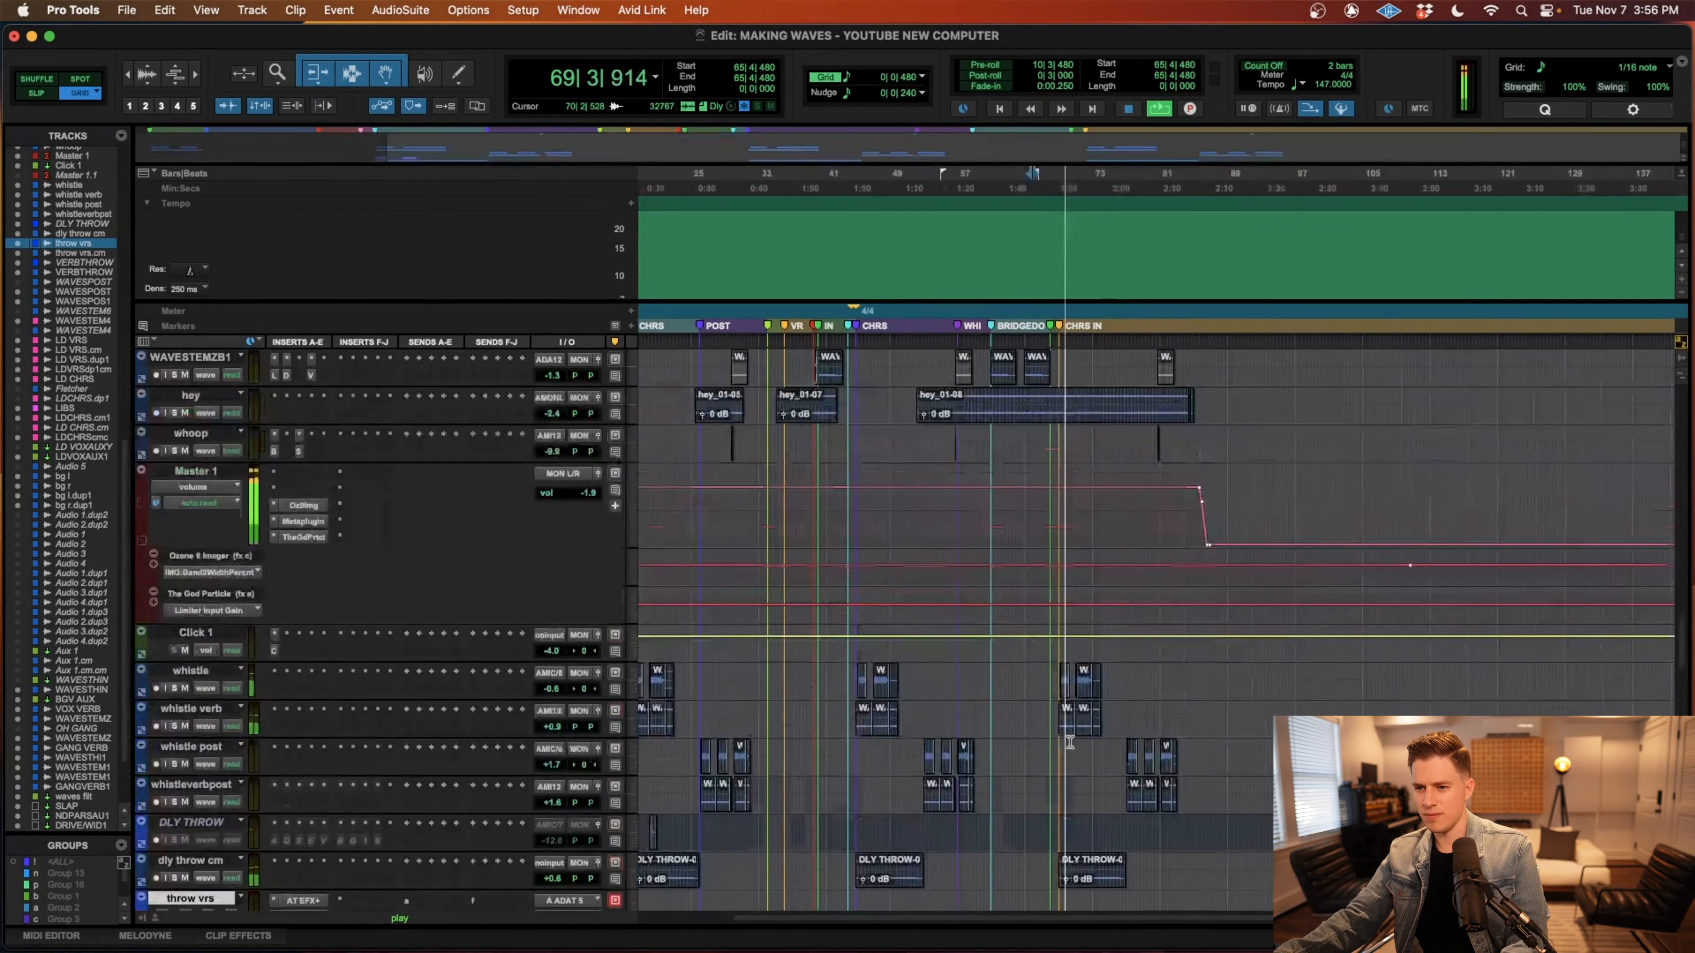
scroll(1070, 744, "down", 20)
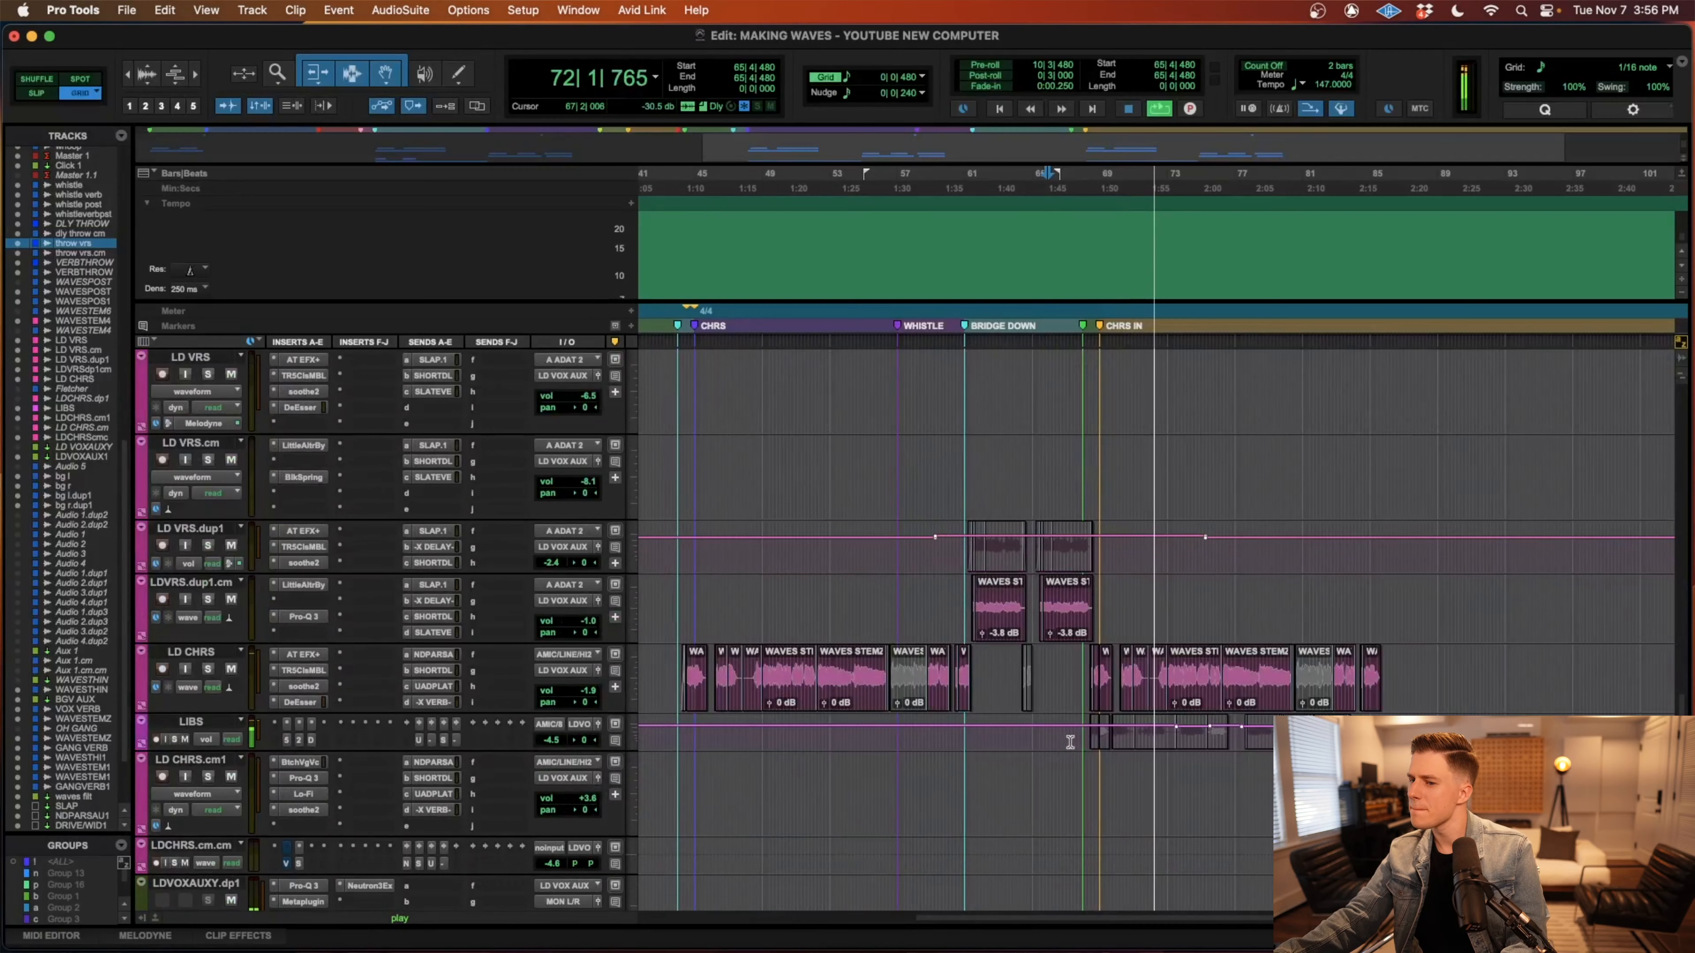
scroll(1070, 742, "down", 3)
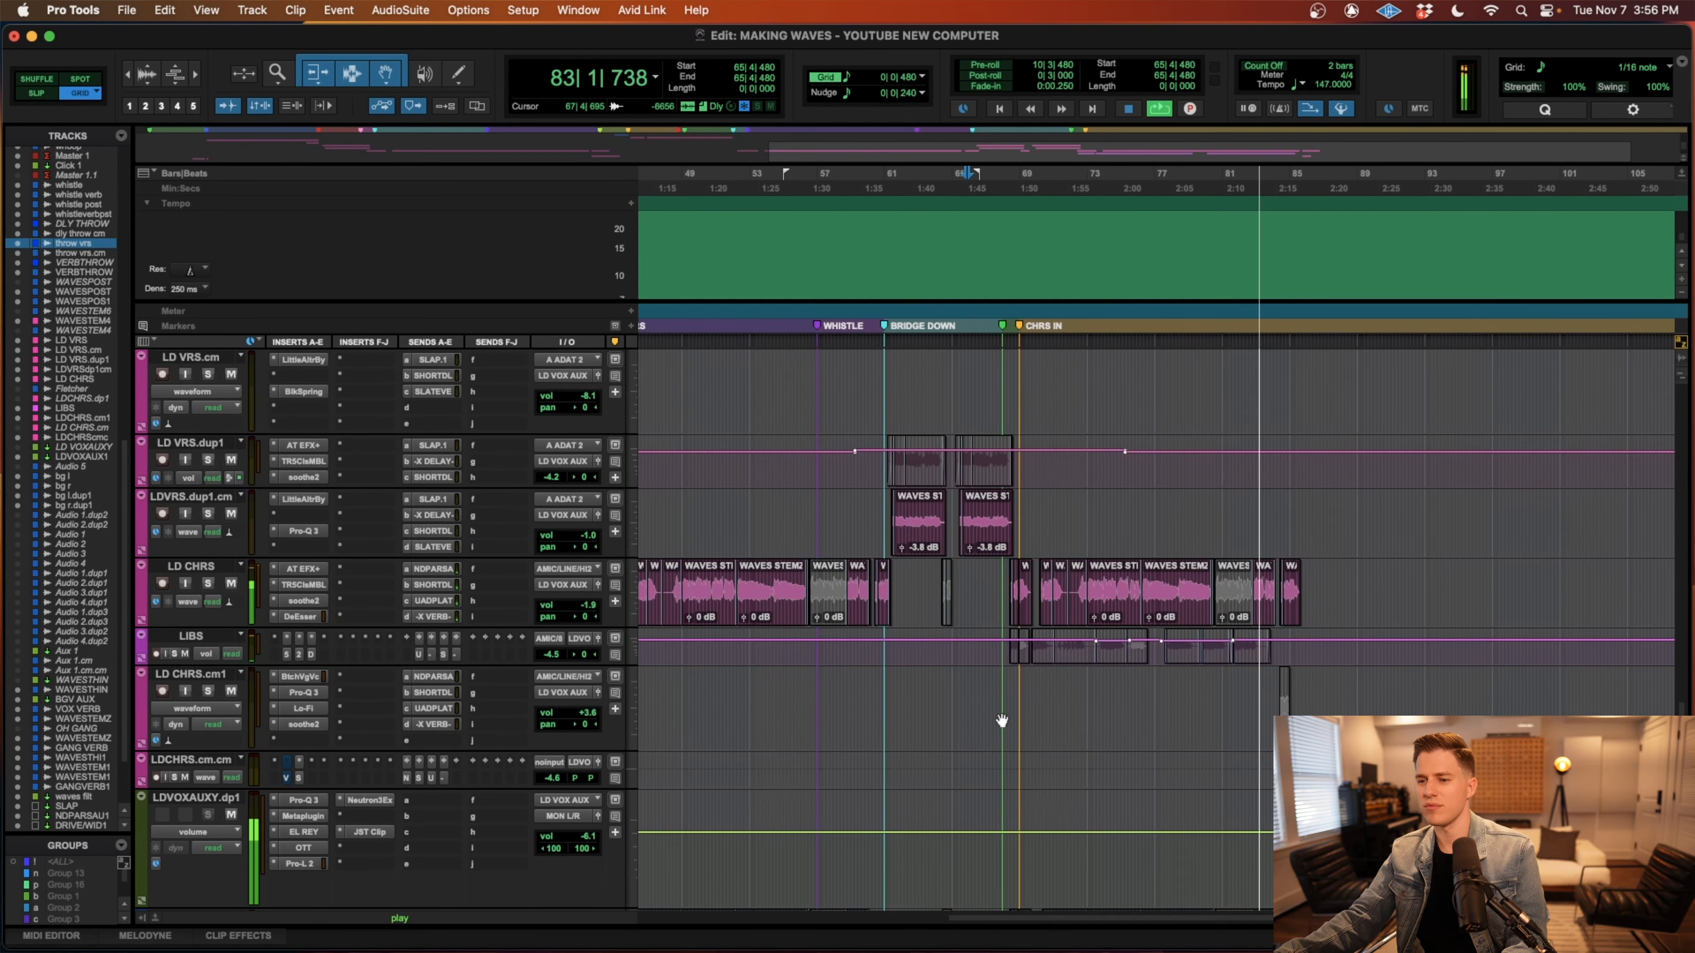
left_click(996, 708)
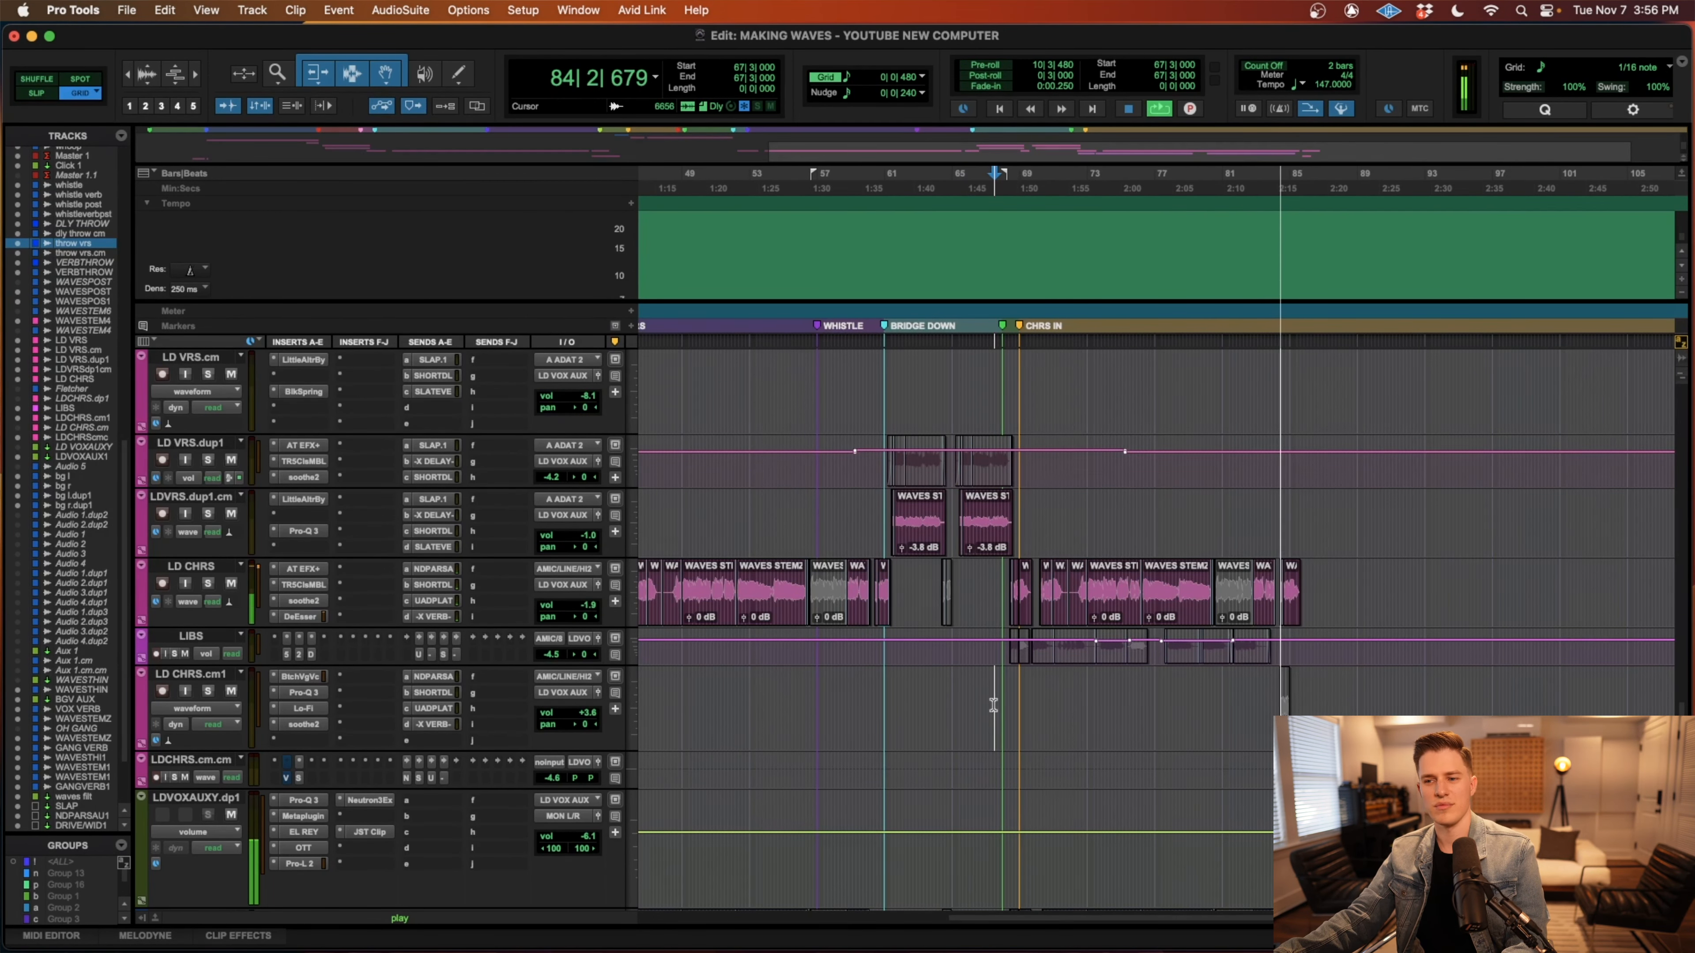
scroll(993, 706, "down", 10)
scroll(994, 707, "right", 3)
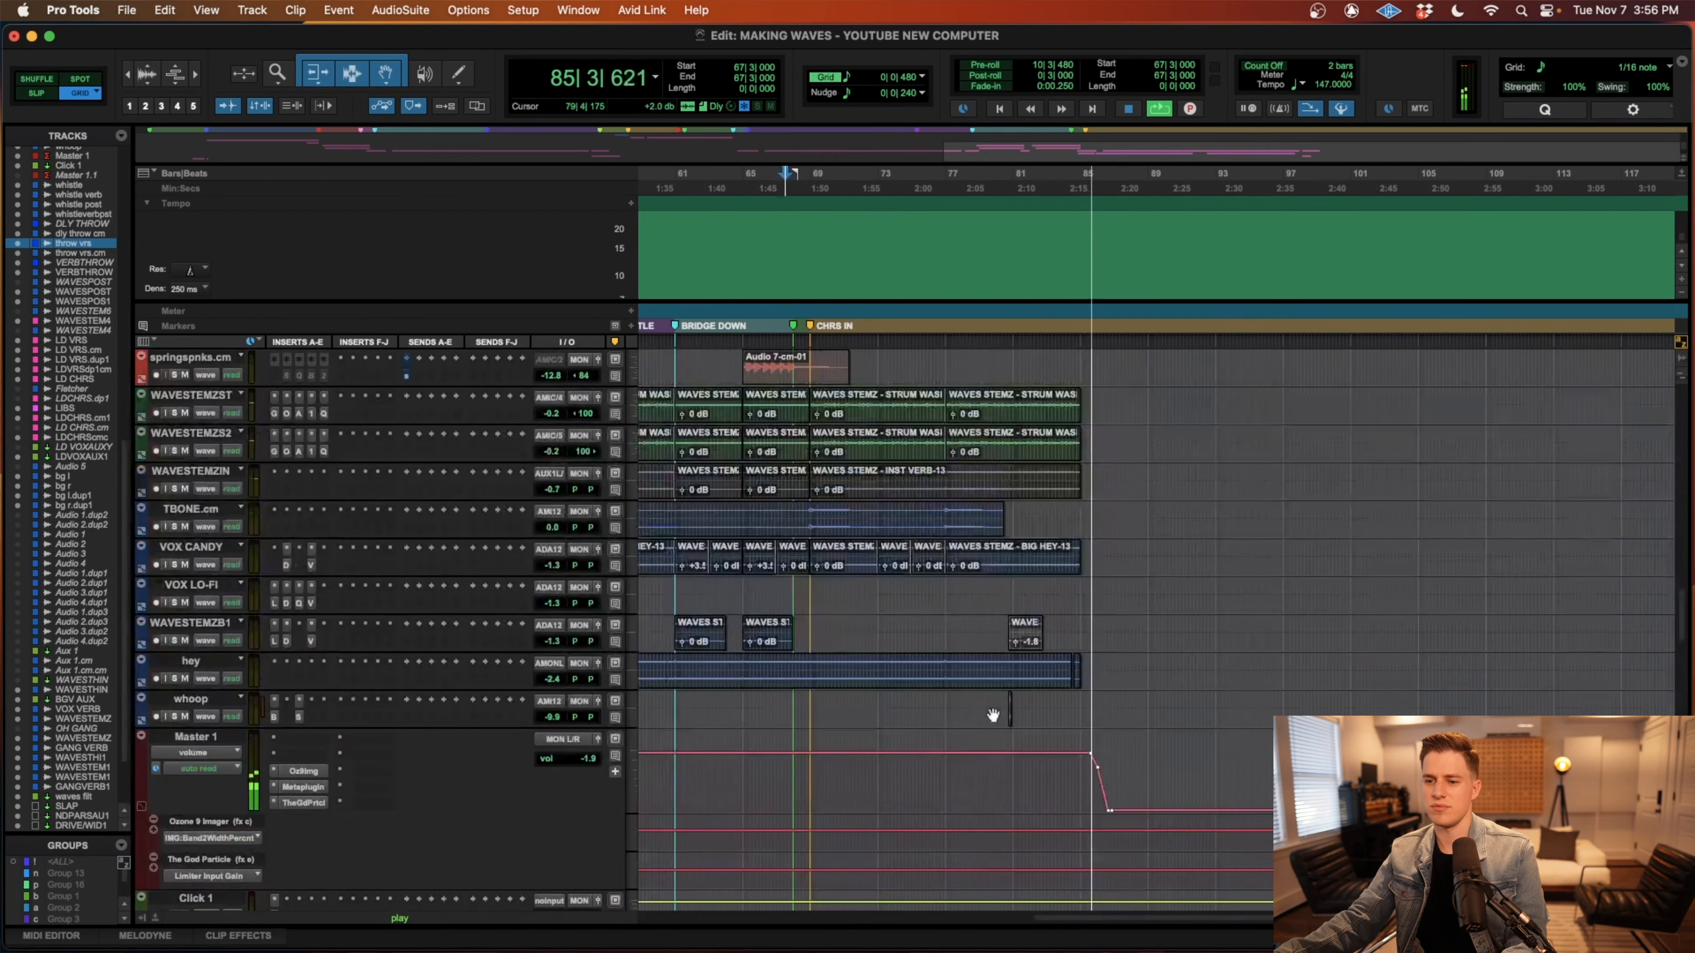